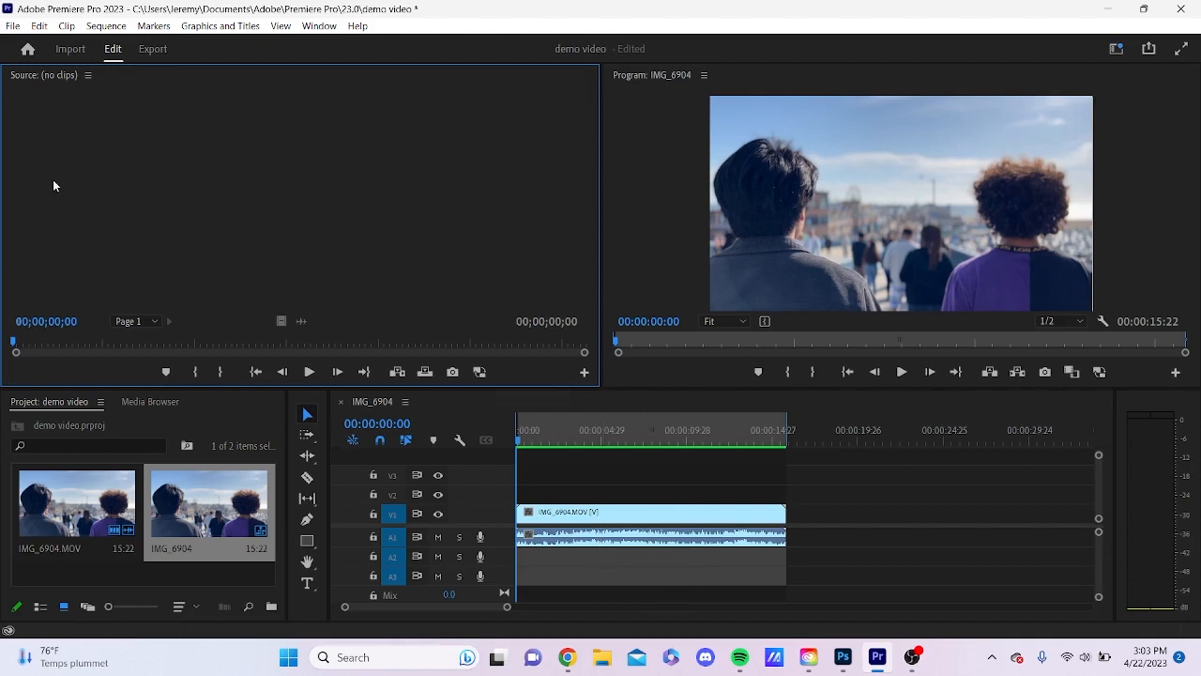
# Open the media export settings for the IMG_6904 sequence
pyautogui.click(11, 25)
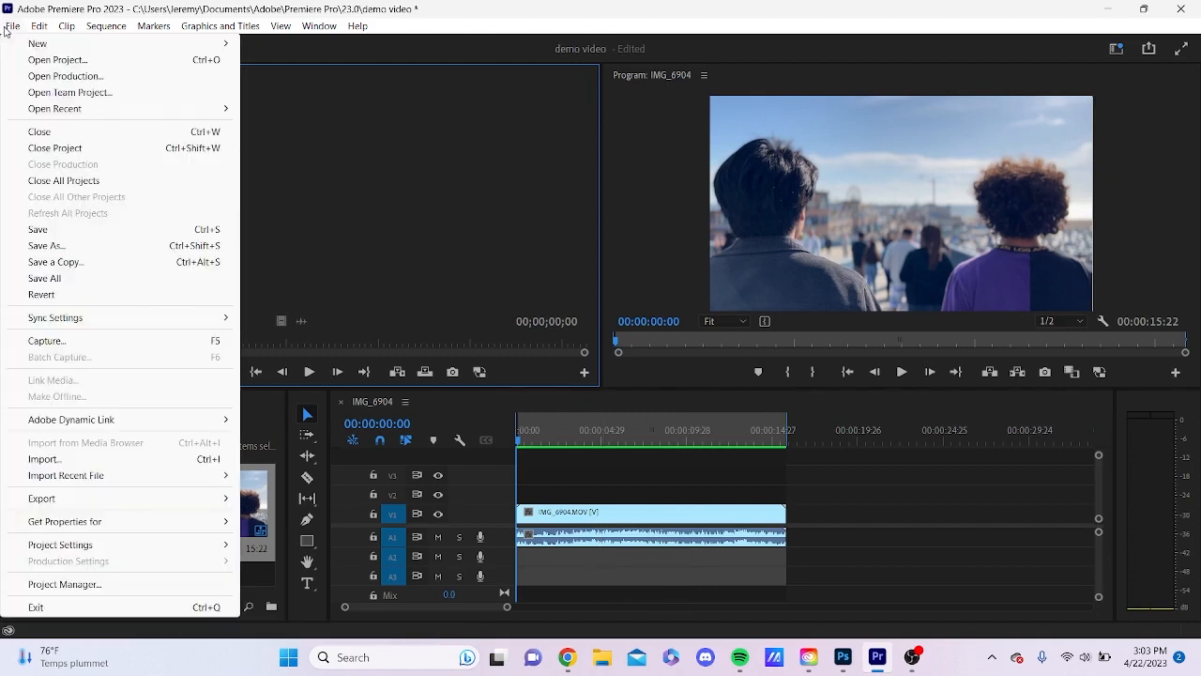
pyautogui.moveTo(67, 501)
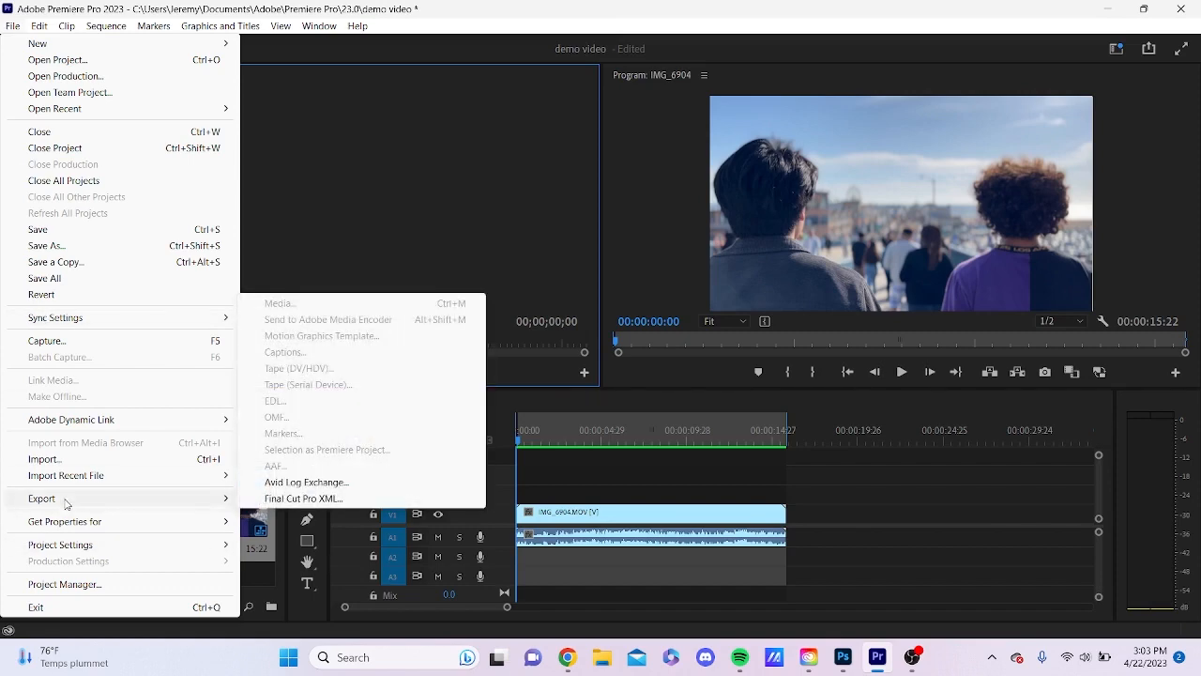
pyautogui.click(794, 429)
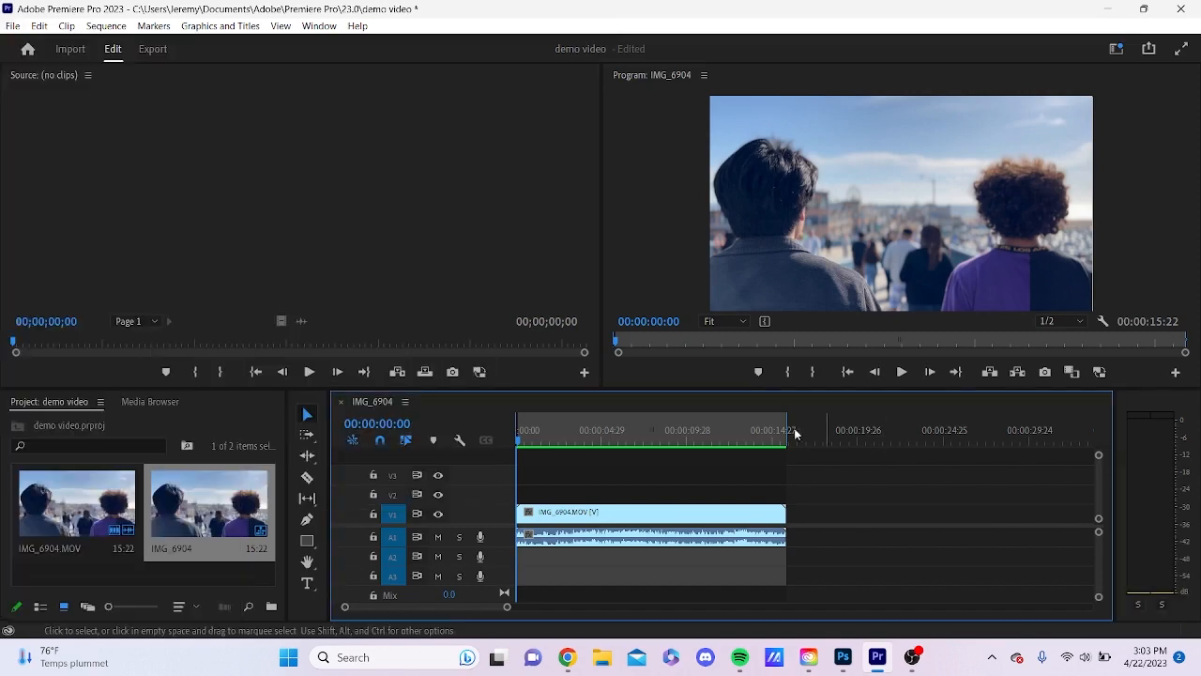
pyautogui.click(11, 25)
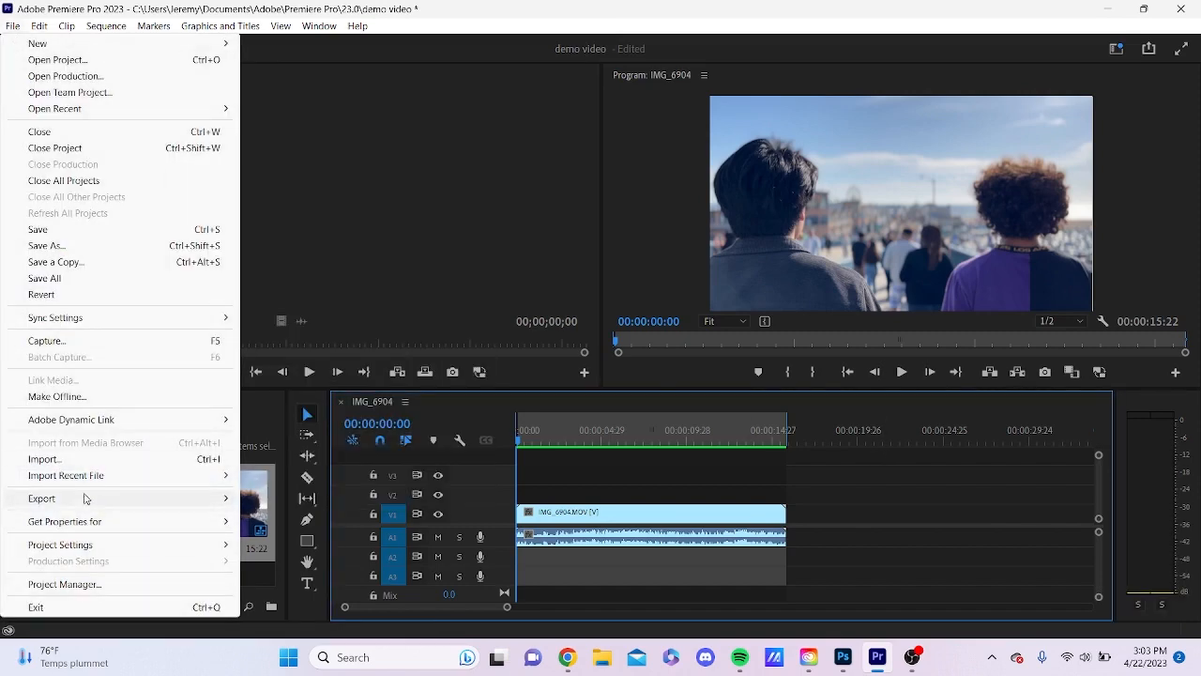
pyautogui.moveTo(86, 497)
pyautogui.click(387, 305)
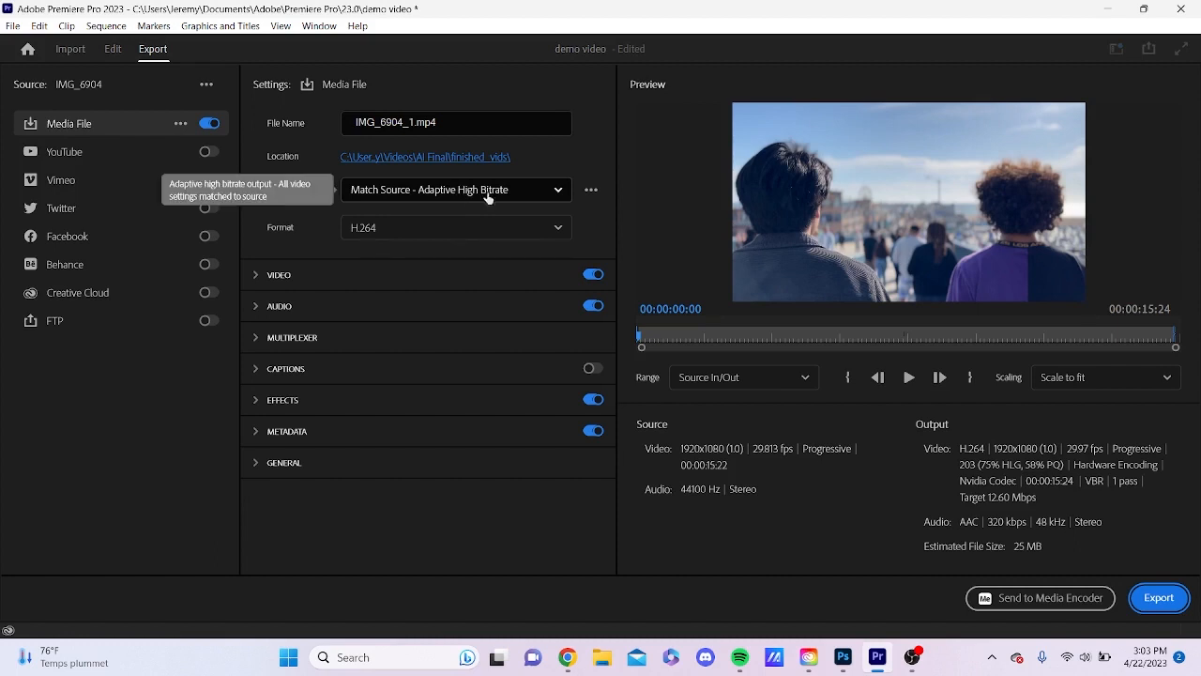
pyautogui.click(554, 232)
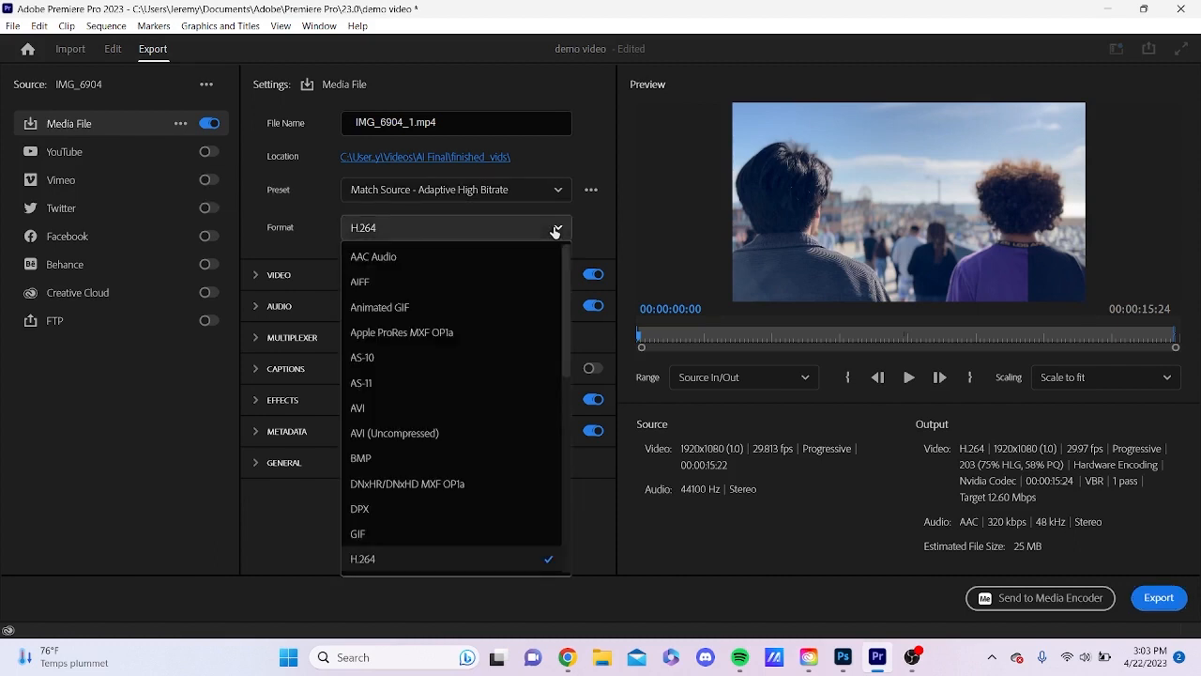
pyautogui.scroll(-5, 550, 283)
pyautogui.scroll(3, 550, 313)
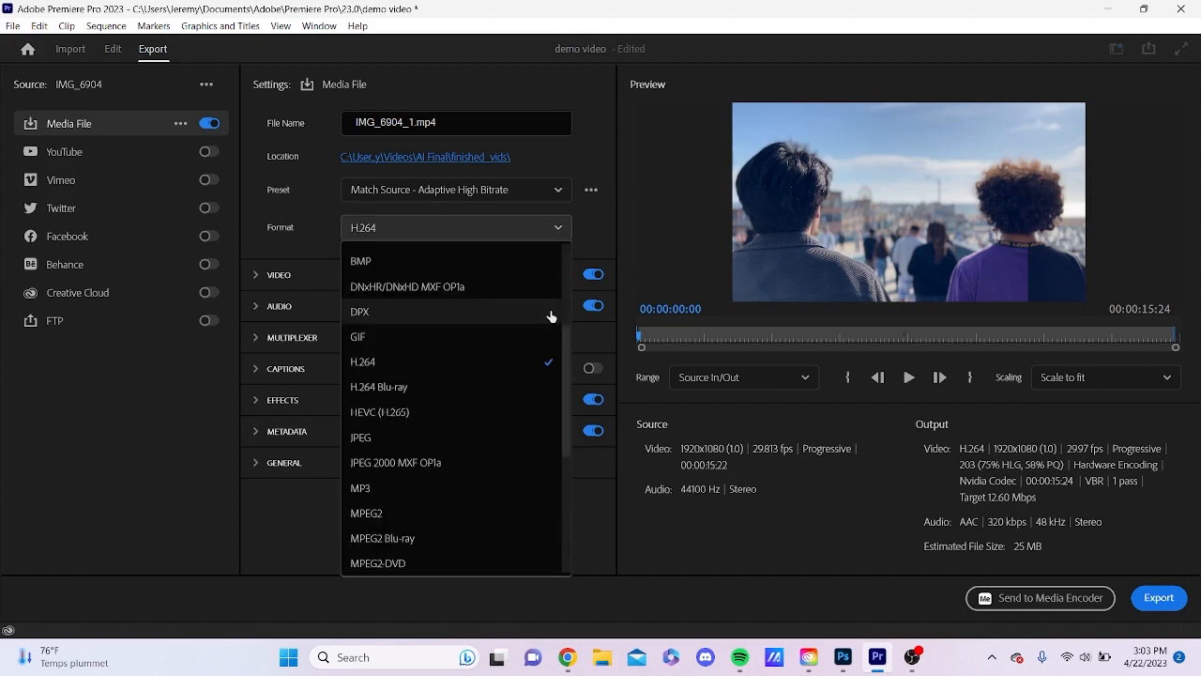
pyautogui.scroll(-4, 551, 318)
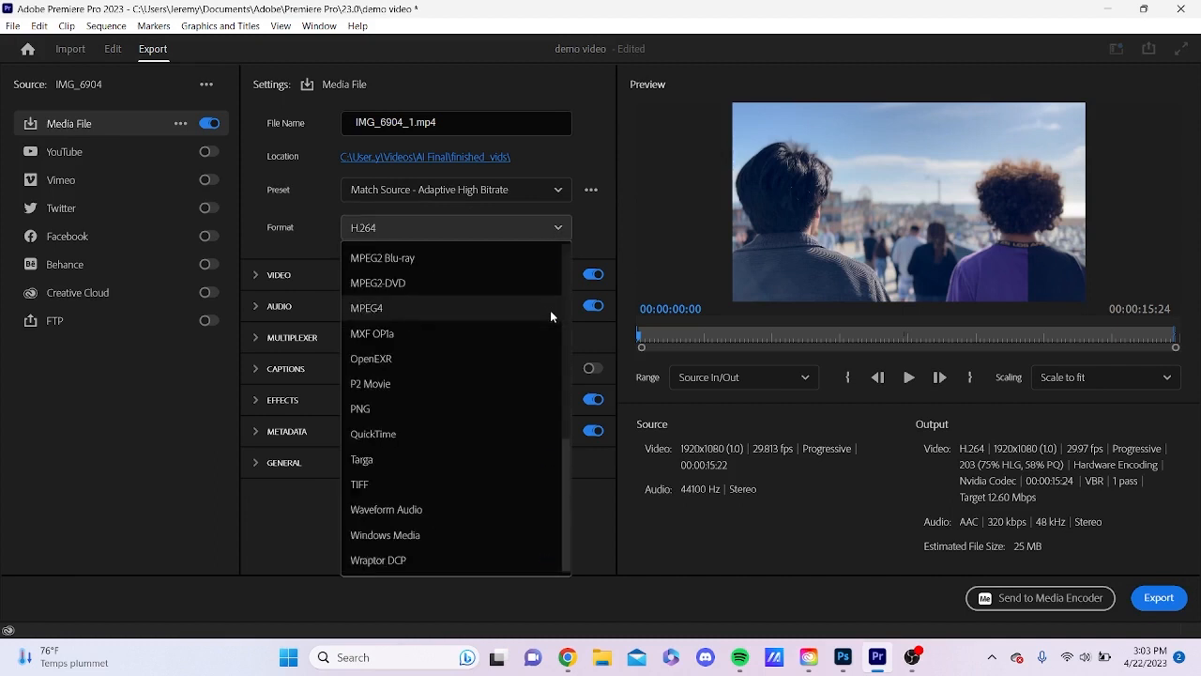
pyautogui.scroll(5, 551, 315)
pyautogui.click(590, 187)
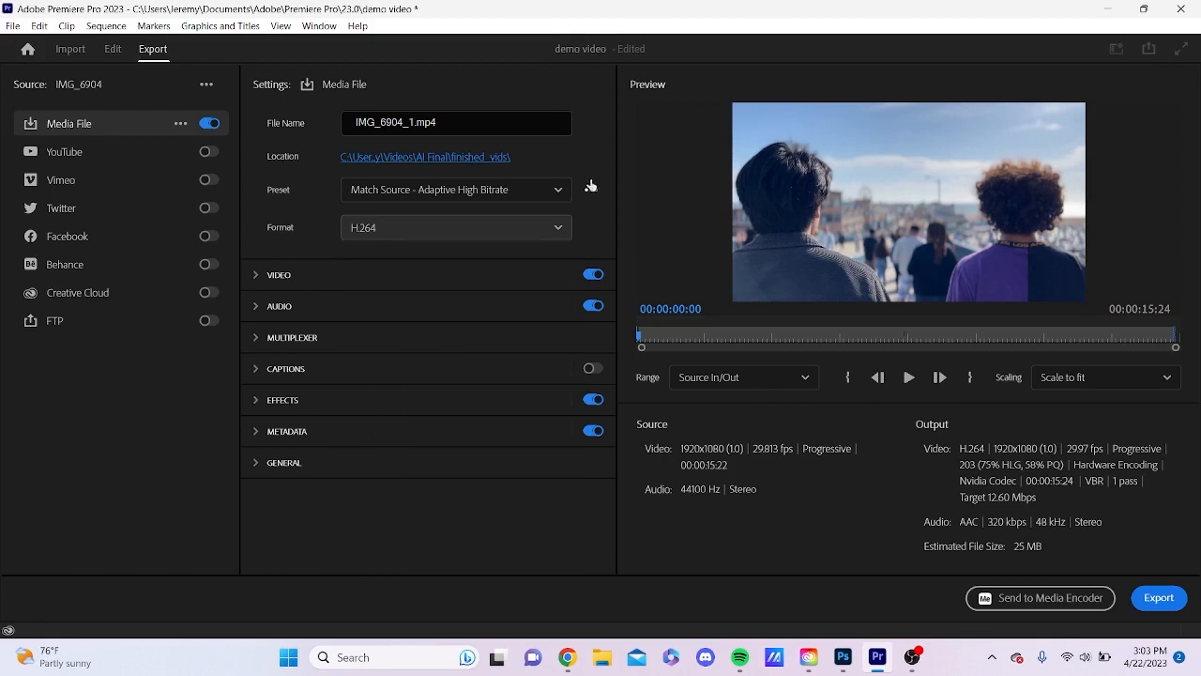
# Set the export preset to PNG Sequence with Alpha (Match Source)
pyautogui.click(548, 197)
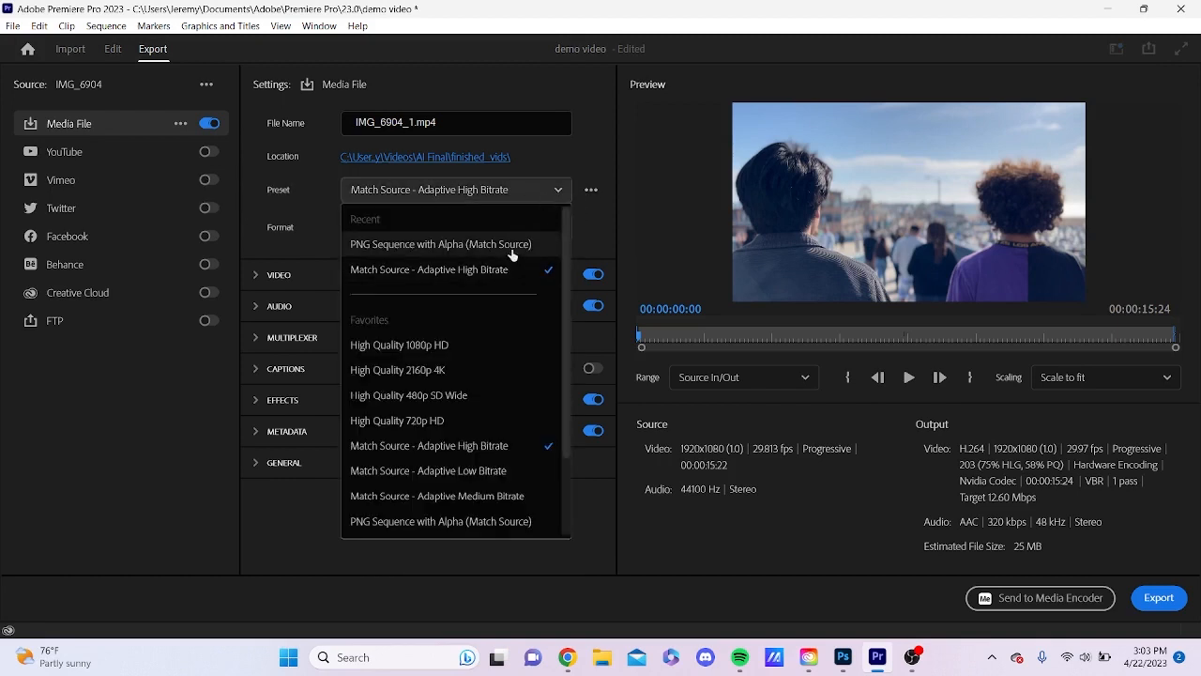
pyautogui.click(451, 246)
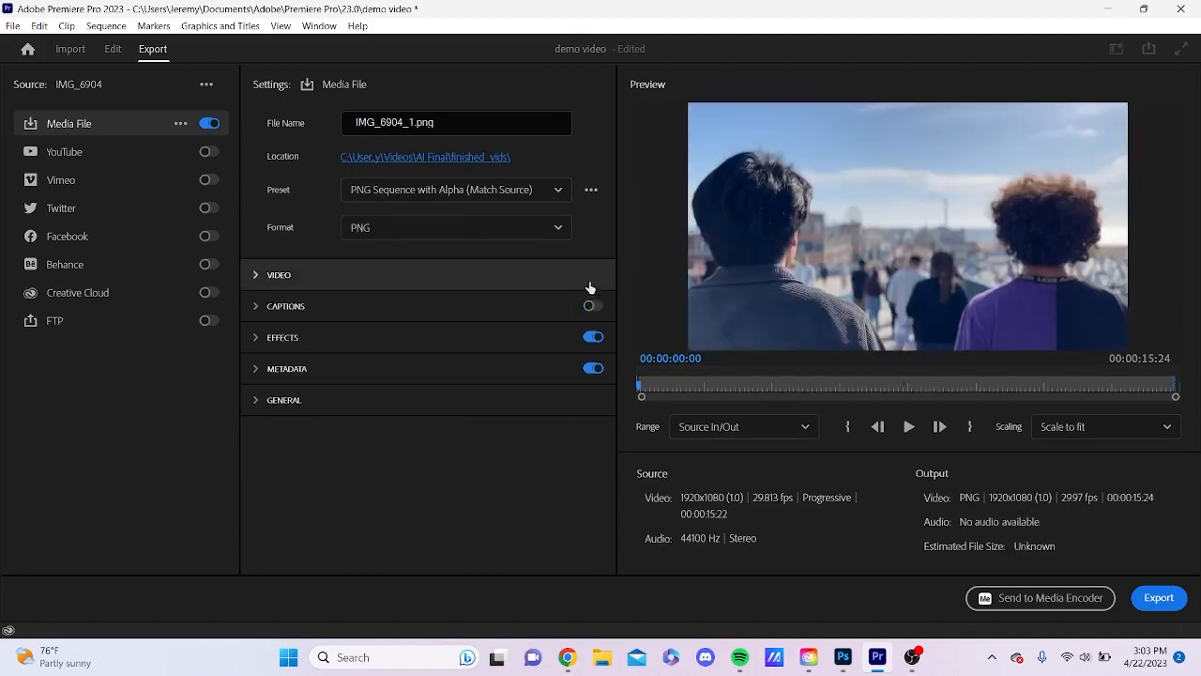
# Switch to File Explorer and open the boardwalk folder inside Videos > AI Final
pyautogui.click(601, 659)
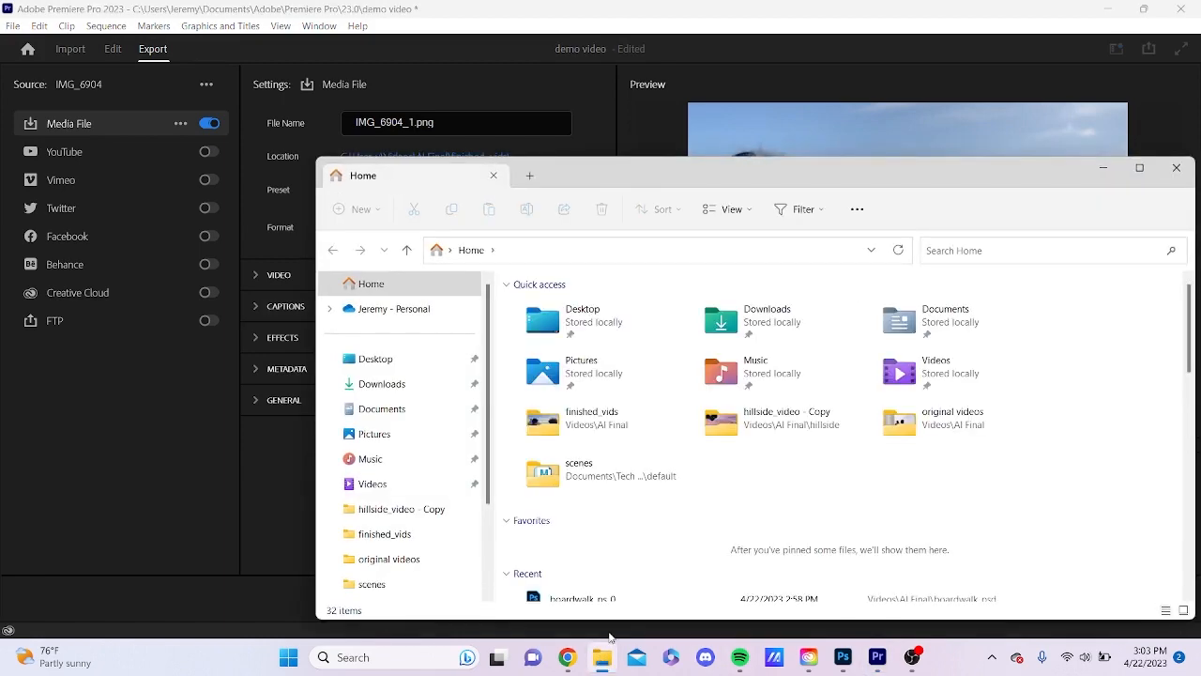
pyautogui.click(417, 483)
pyautogui.doubleClick(544, 319)
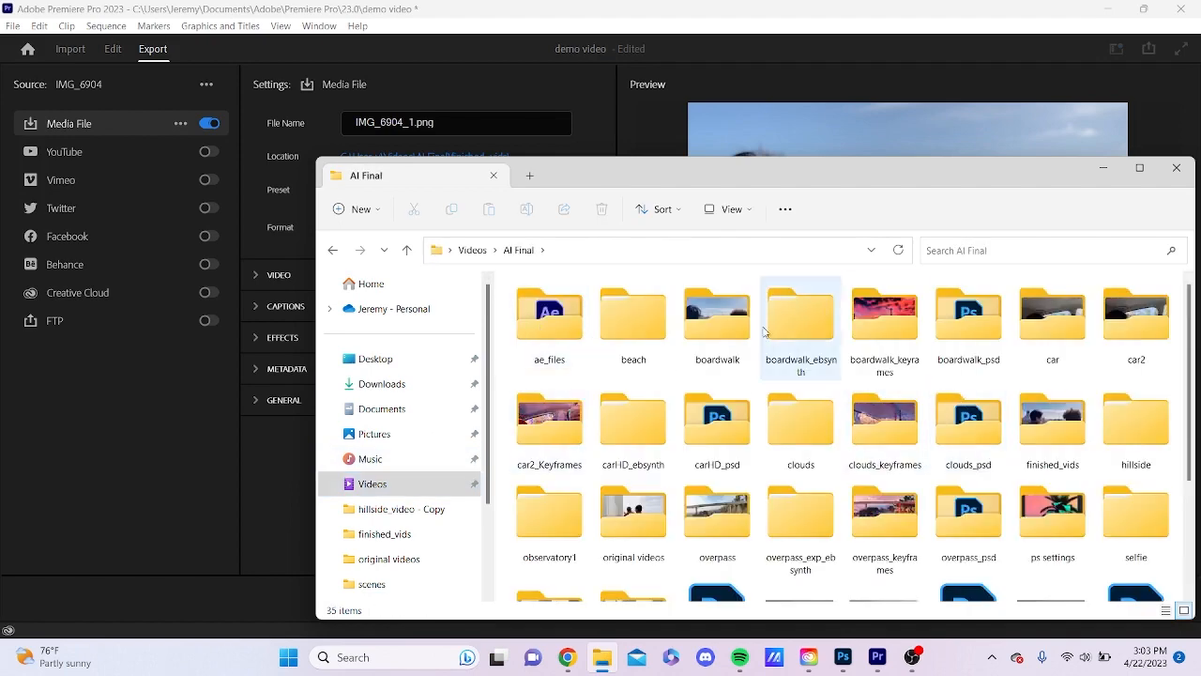
pyautogui.doubleClick(717, 319)
# Preview the exported boardwalk frames one after another up to boardwalk025.png and close the image viewer
pyautogui.click(554, 340)
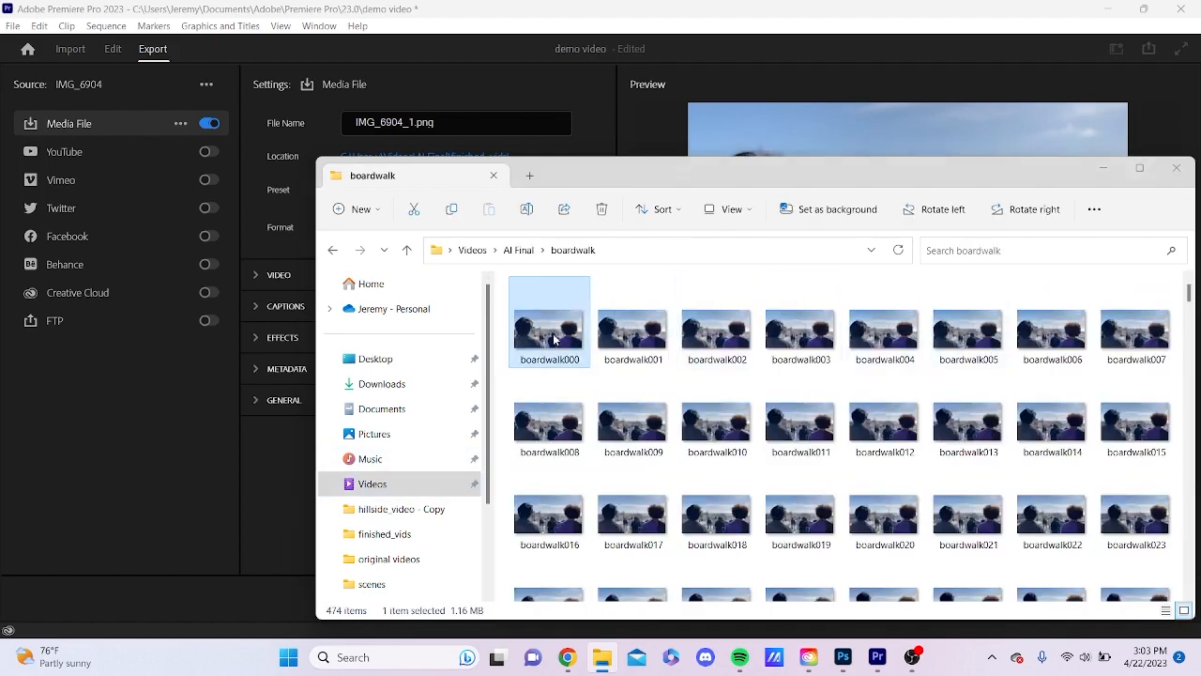
pyautogui.doubleClick(629, 329)
pyautogui.click(890, 338)
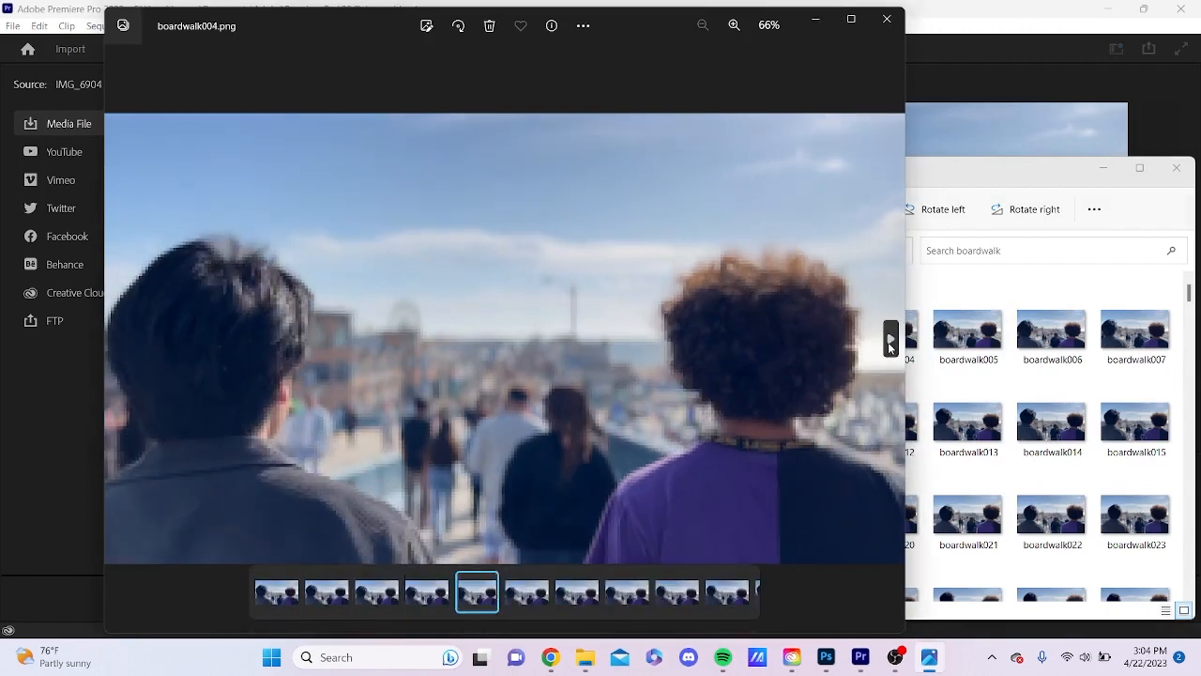
pyautogui.click(890, 338)
pyautogui.click(891, 338)
pyautogui.click(891, 338)
pyautogui.click(890, 342)
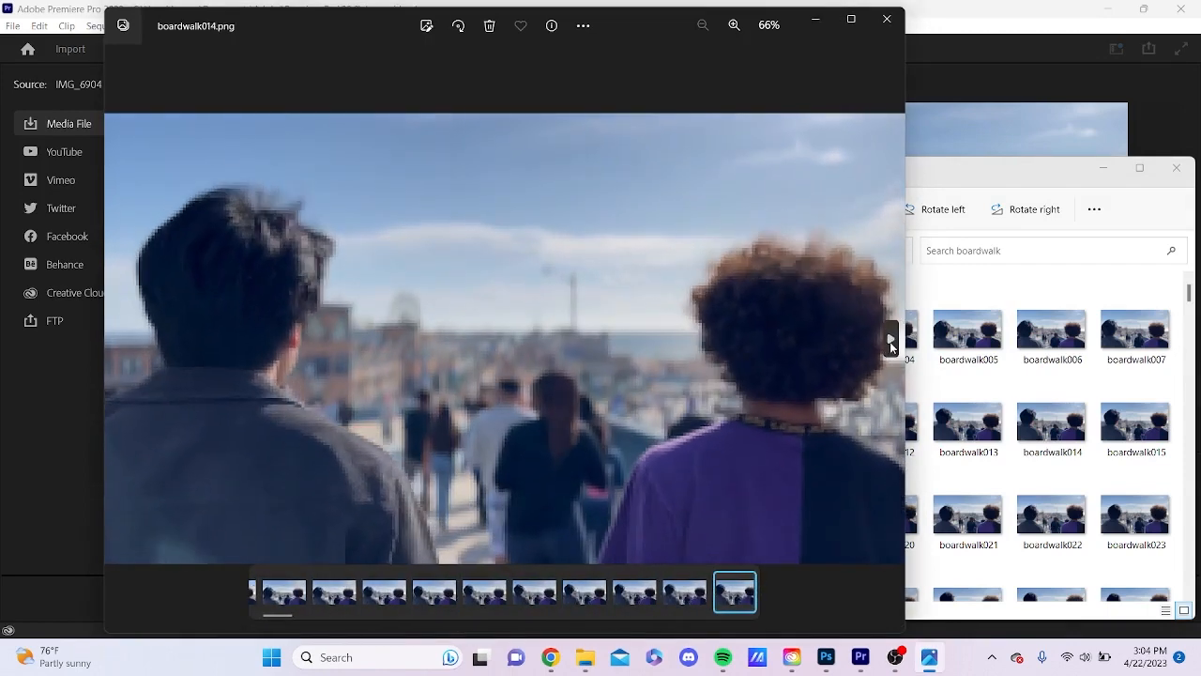
pyautogui.click(890, 343)
pyautogui.click(891, 343)
pyautogui.click(891, 340)
pyautogui.click(890, 340)
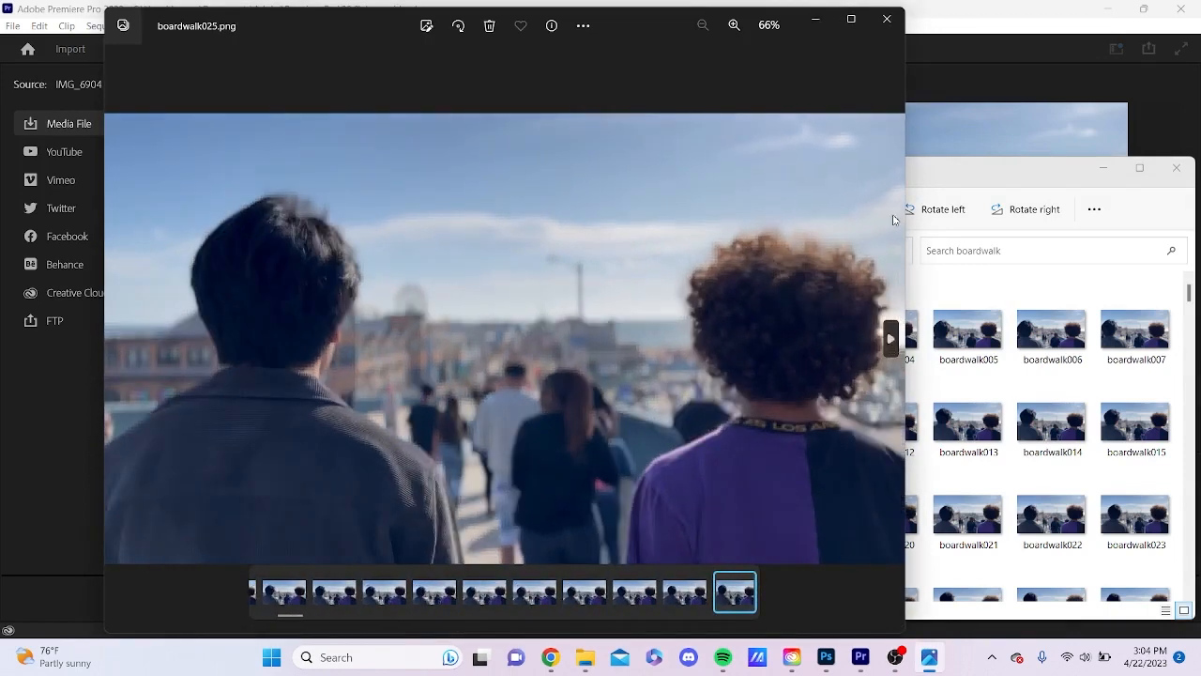
pyautogui.click(886, 19)
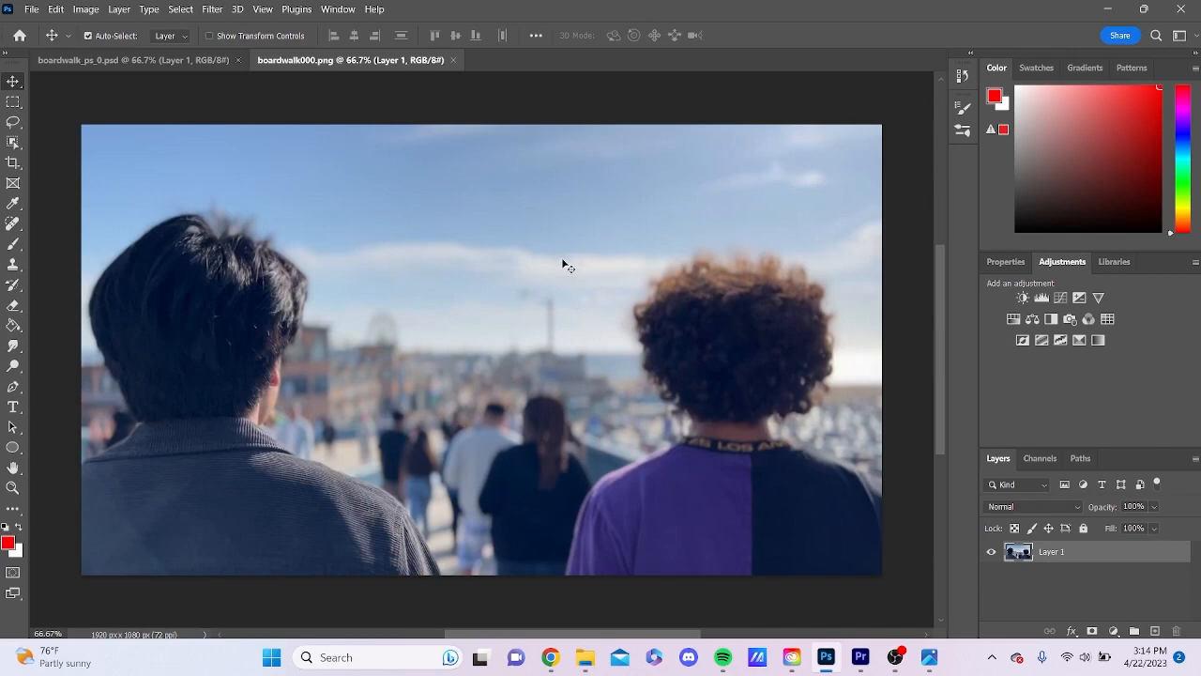
# In Photoshop, place the boardwalk_ps_0.psd document after boardwalk000.png and show it
pyautogui.moveTo(198, 60); pyautogui.dragTo(273, 87)
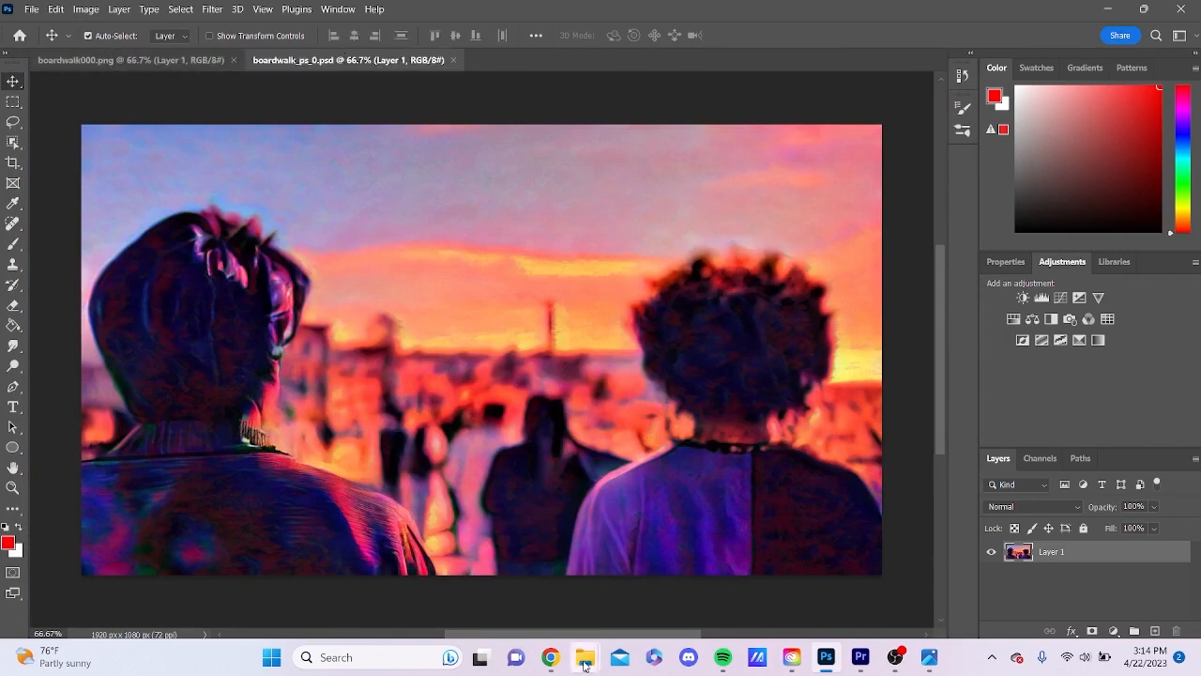
# Switch to the File Explorer window with ps settings, open the boardwalk folder in AI Final and look through its frames
pyautogui.moveTo(583, 663)
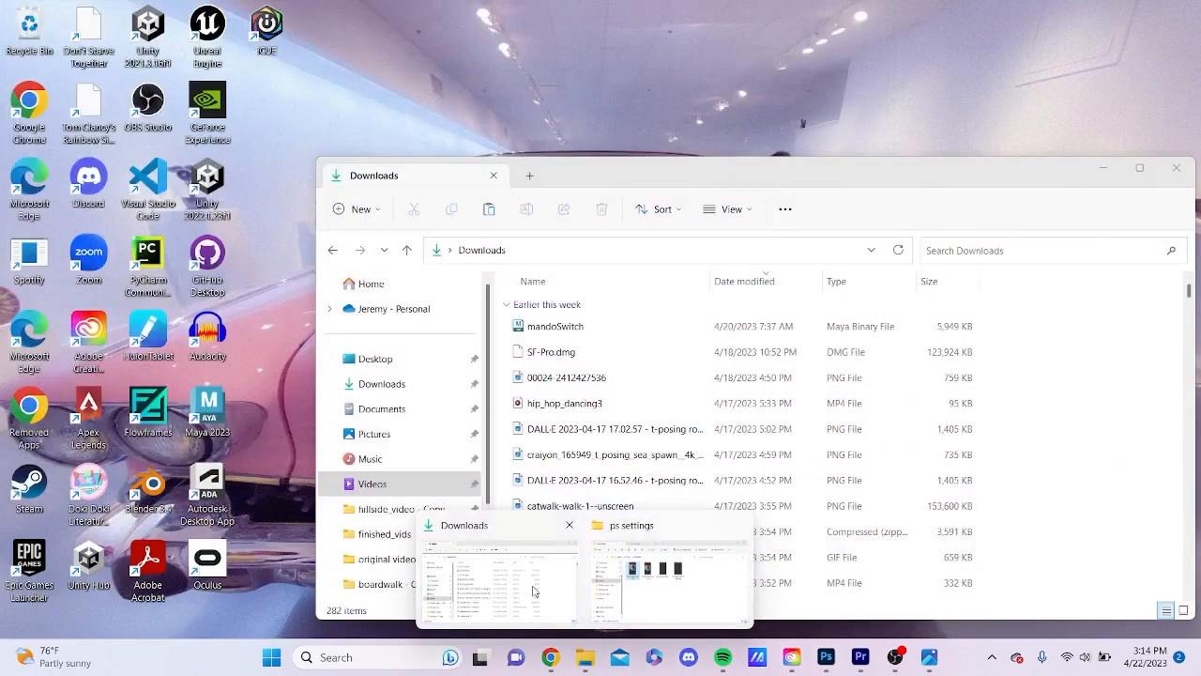
pyautogui.click(502, 568)
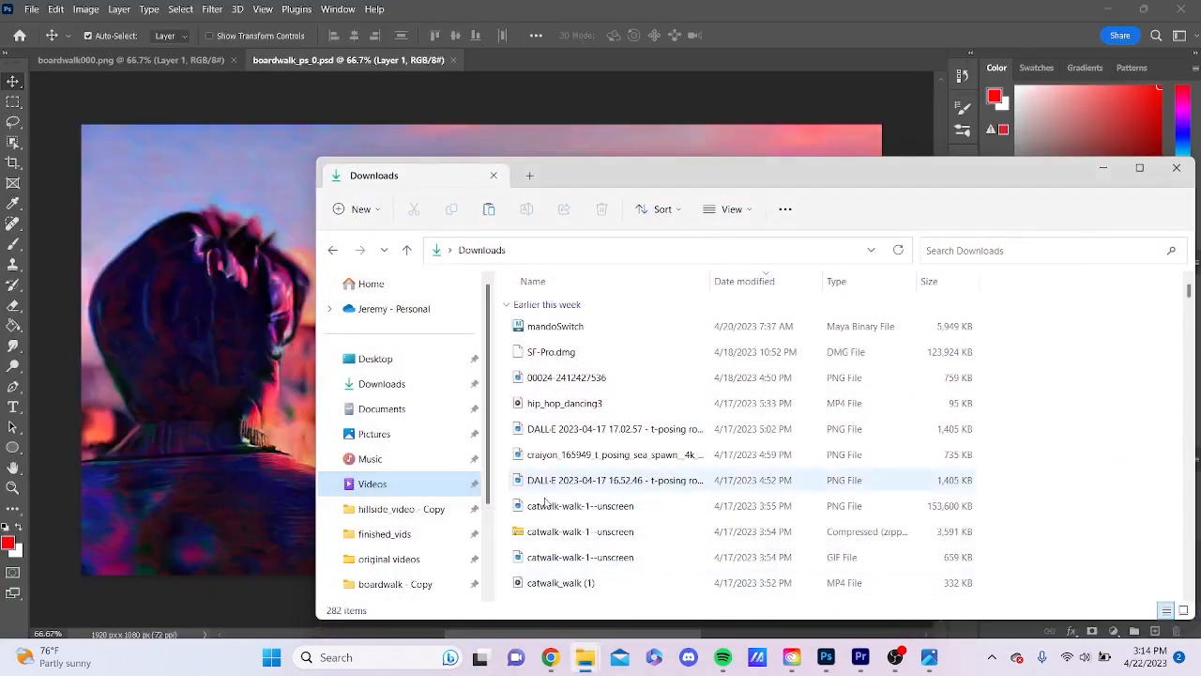
pyautogui.click(1103, 168)
pyautogui.moveTo(583, 657)
pyautogui.click(671, 563)
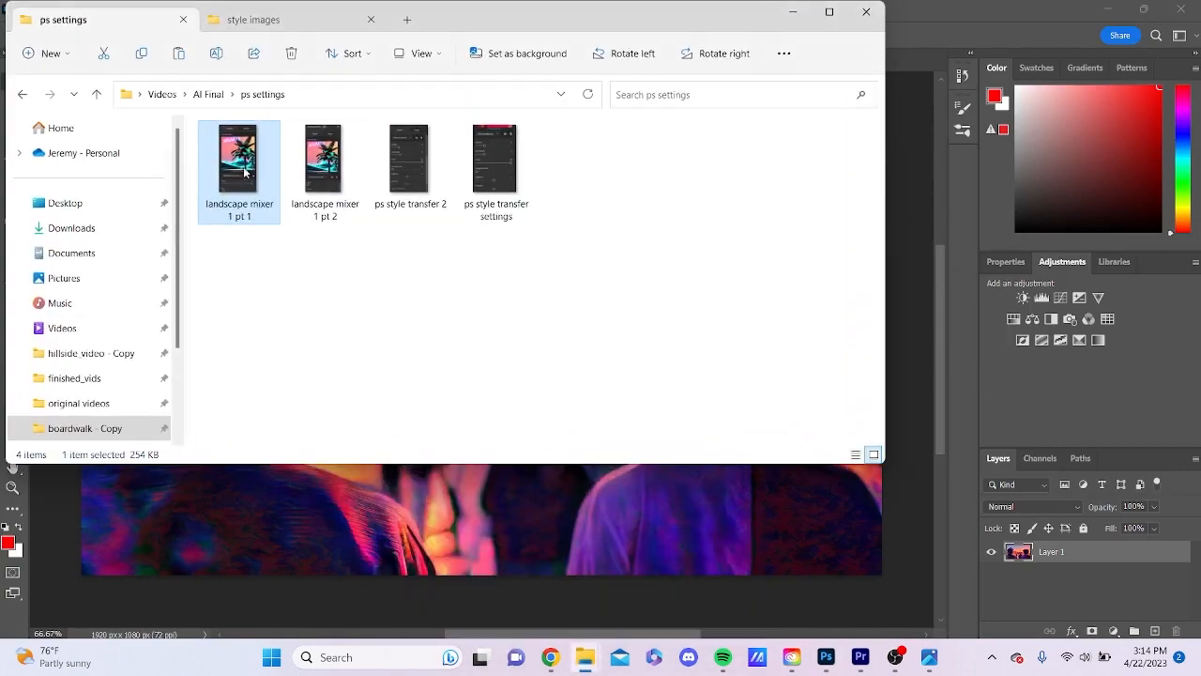
pyautogui.click(22, 94)
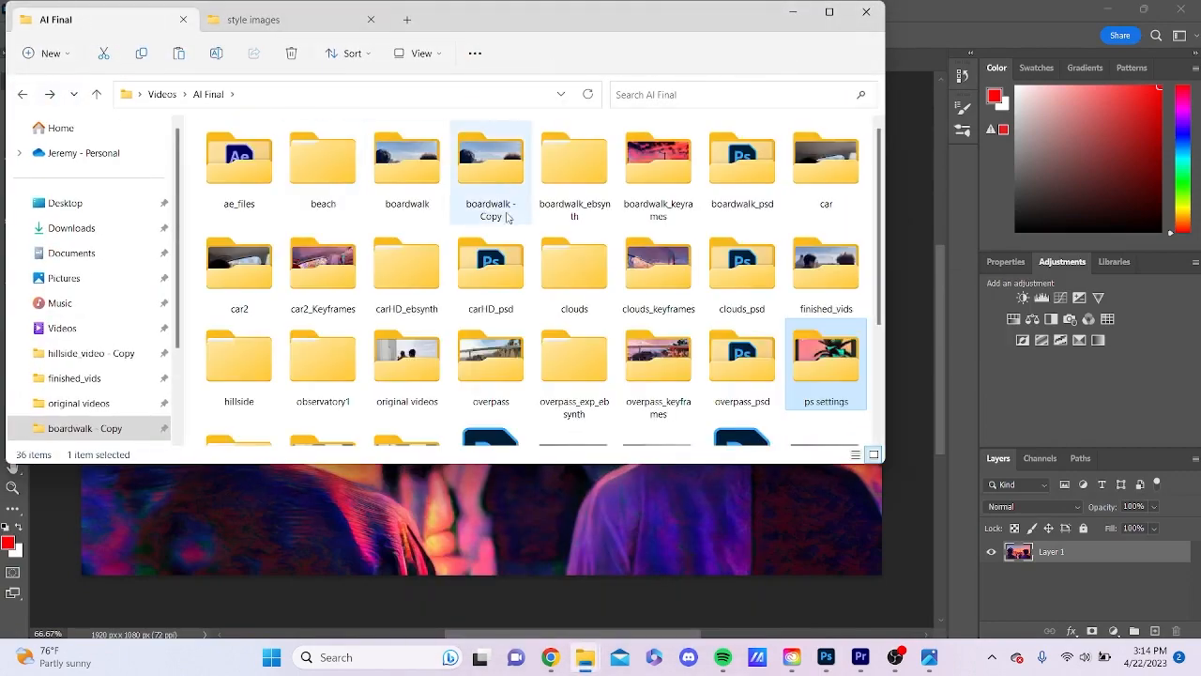
pyautogui.doubleClick(444, 197)
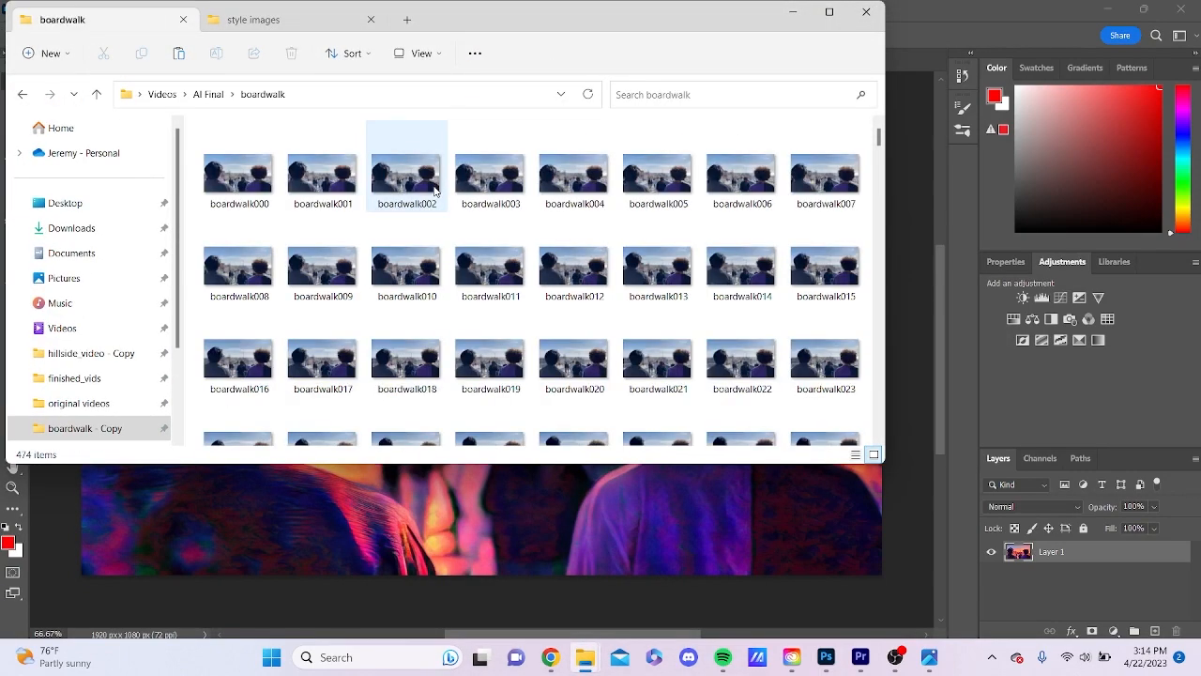
pyautogui.scroll(-10, 446, 199)
pyautogui.scroll(-15, 446, 199)
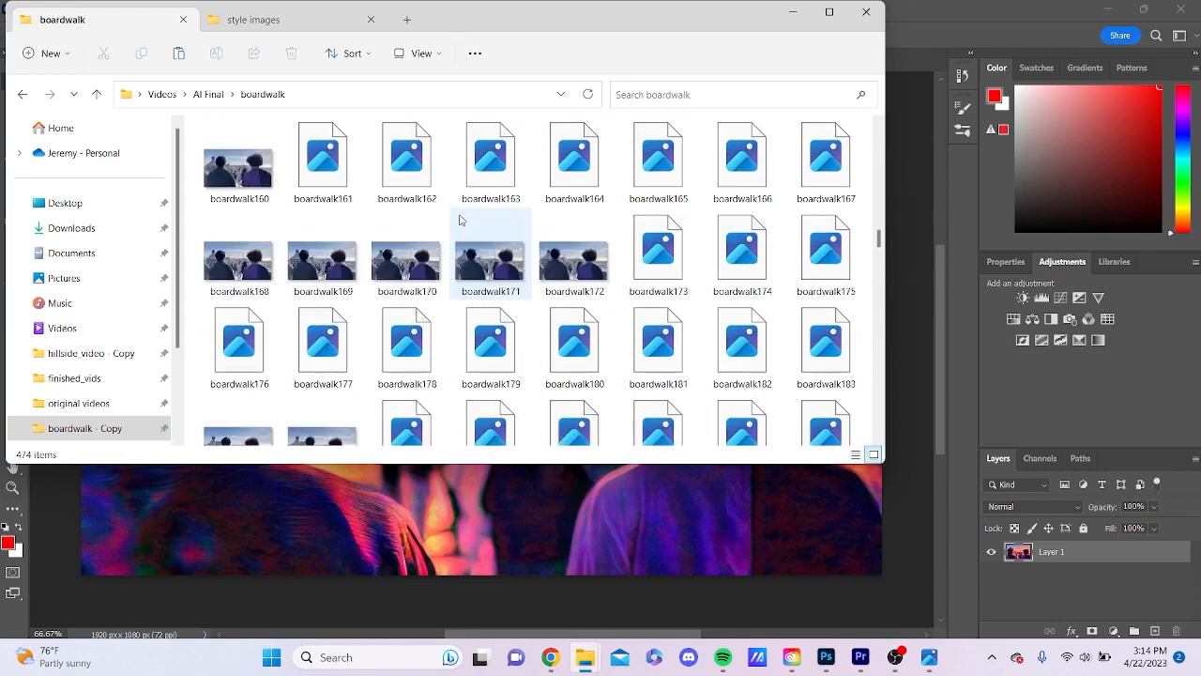
pyautogui.scroll(-20, 463, 226)
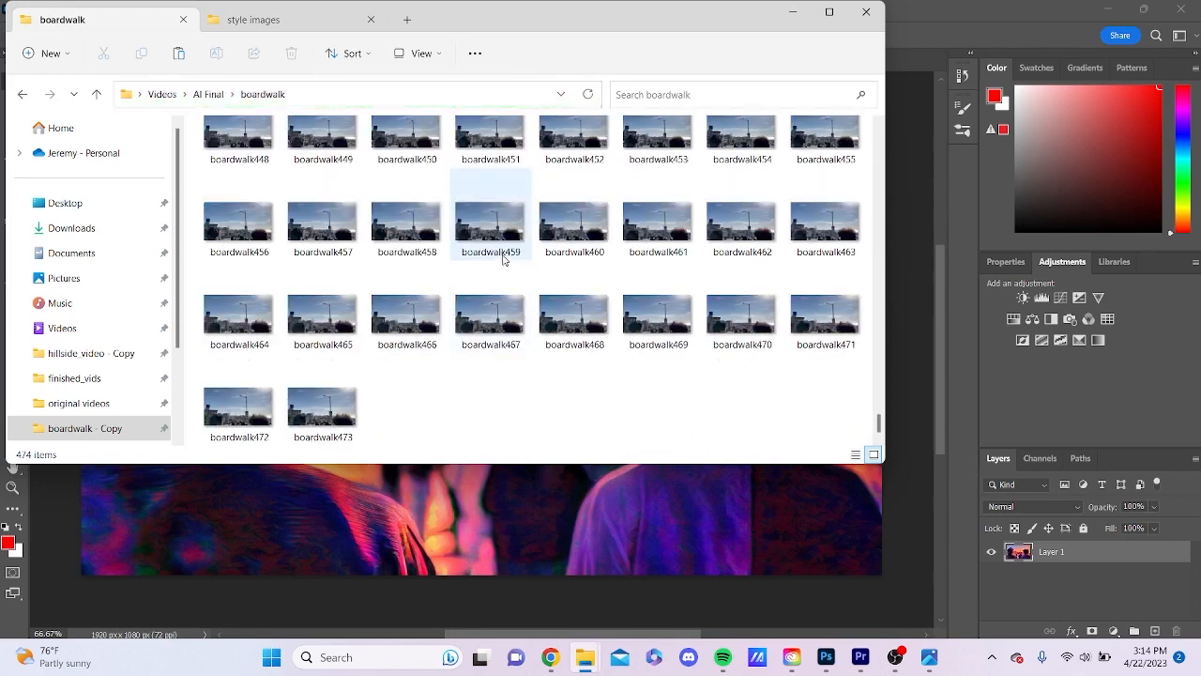
pyautogui.scroll(12, 504, 258)
# Open the boardwalk - Copy folder in AI Final and look through its duplicated frames
pyautogui.click(22, 95)
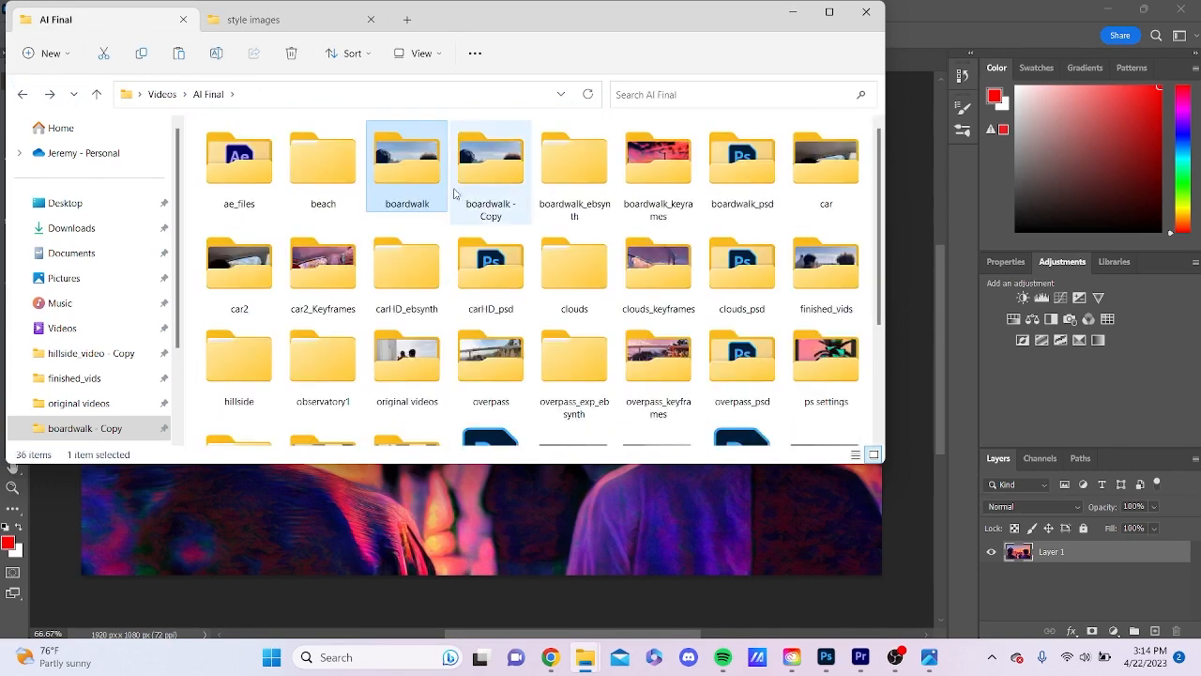
pyautogui.doubleClick(490, 187)
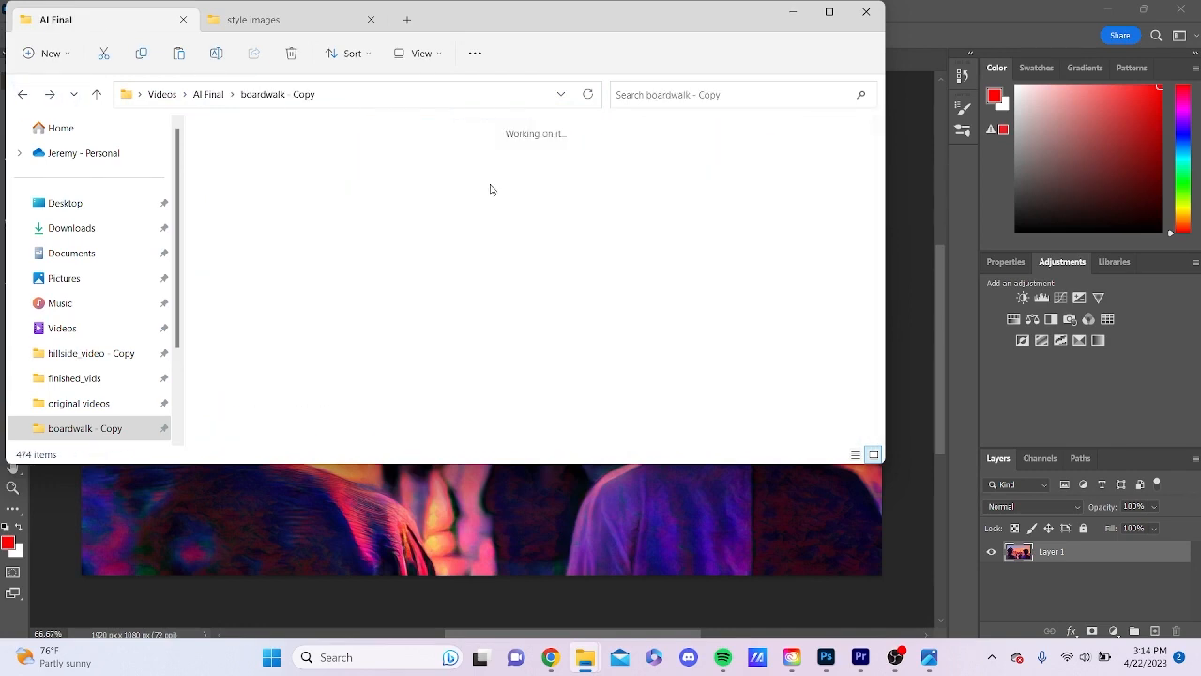
pyautogui.scroll(-10, 474, 190)
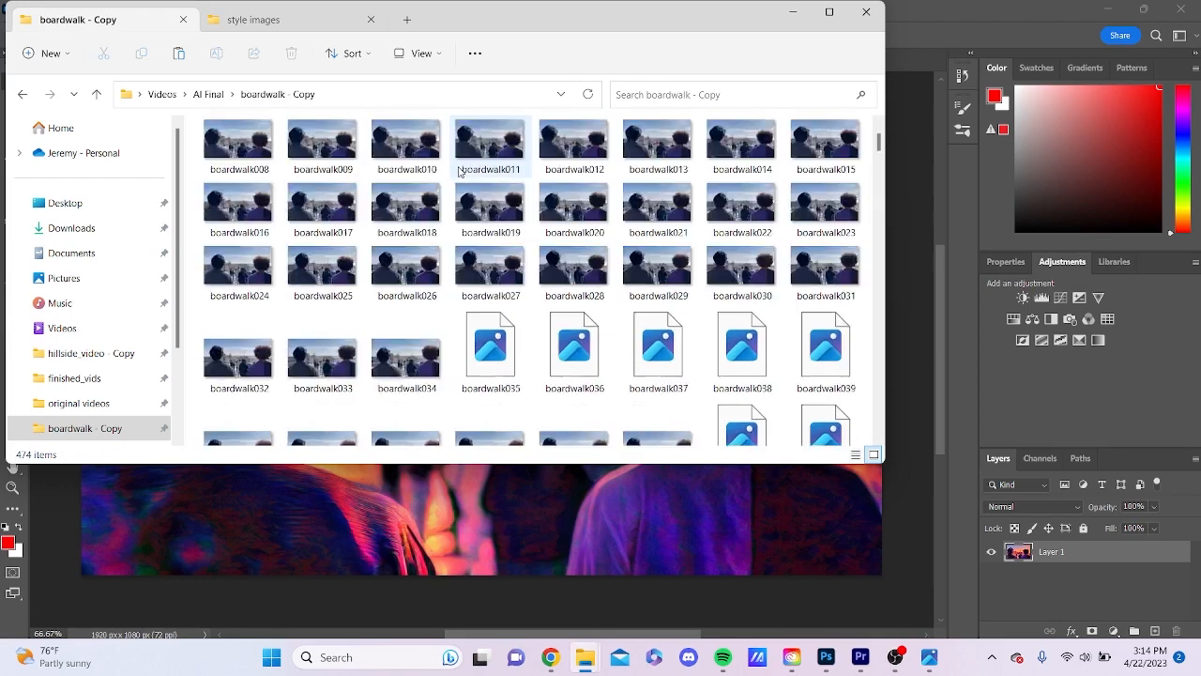
pyautogui.scroll(-15, 459, 176)
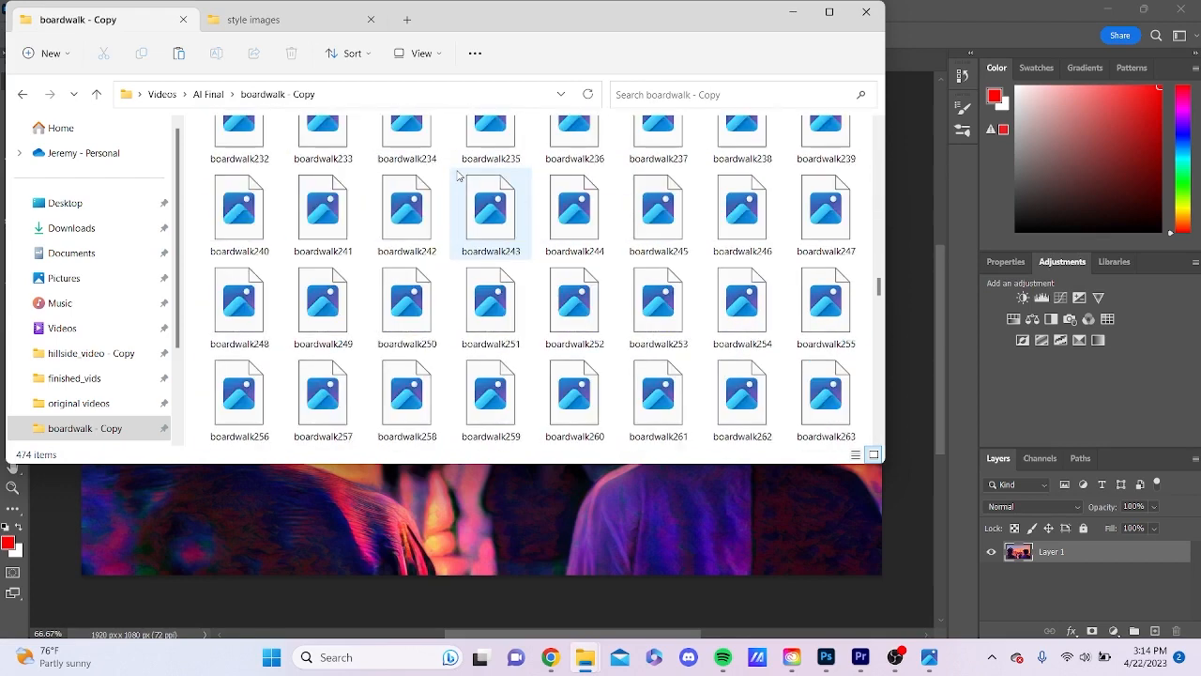
pyautogui.scroll(-12, 459, 176)
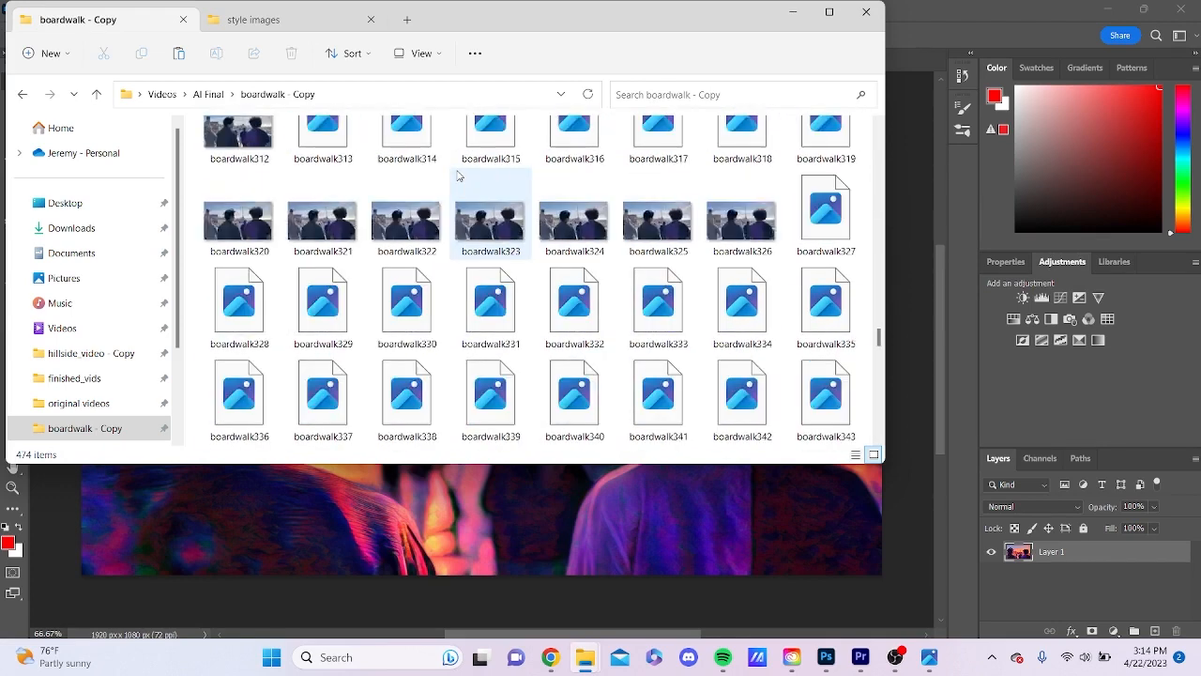
pyautogui.scroll(20, 459, 176)
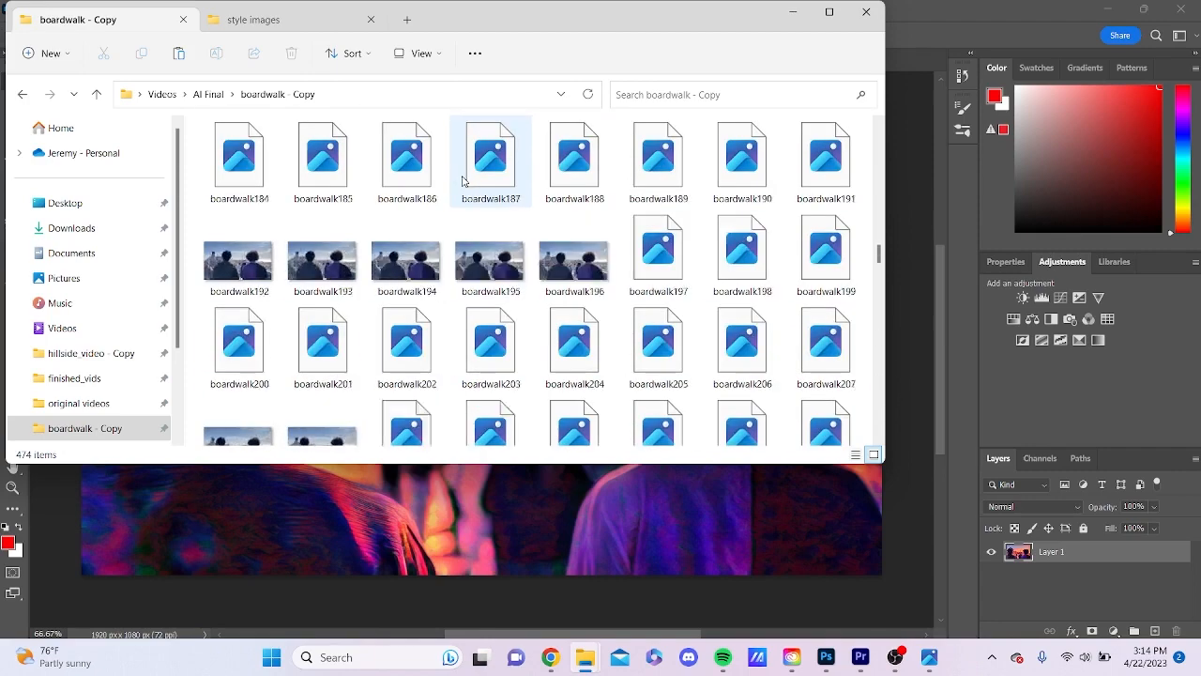
pyautogui.scroll(8, 462, 180)
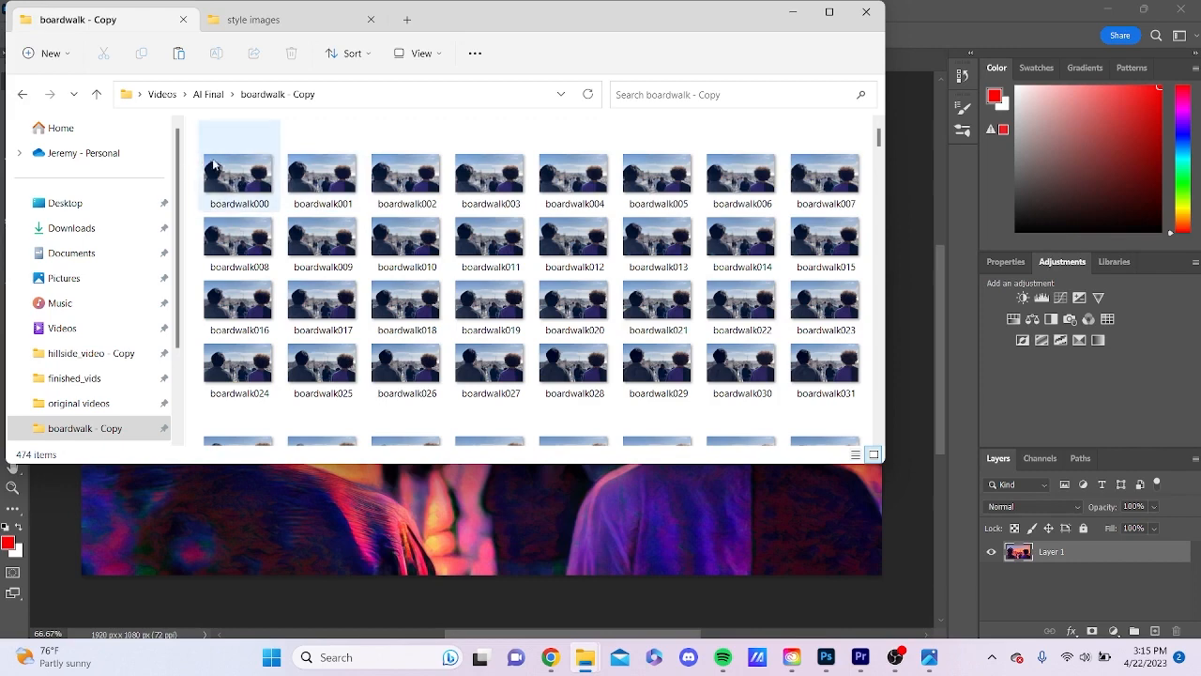
# Delete frames boardwalk001 to boardwalk009 from the boardwalk - Copy folder
pyautogui.click(332, 197)
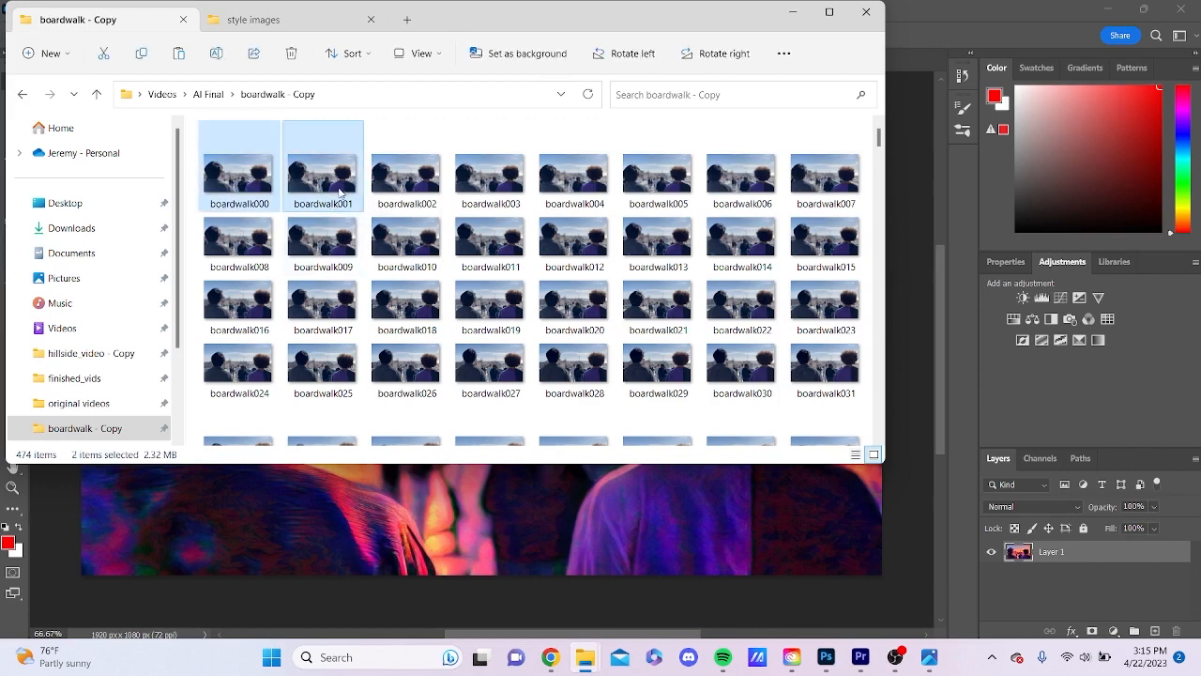
pyautogui.keyDown('shift'); pyautogui.click(331, 267); pyautogui.keyUp('shift')
pyautogui.rightClick(332, 263)
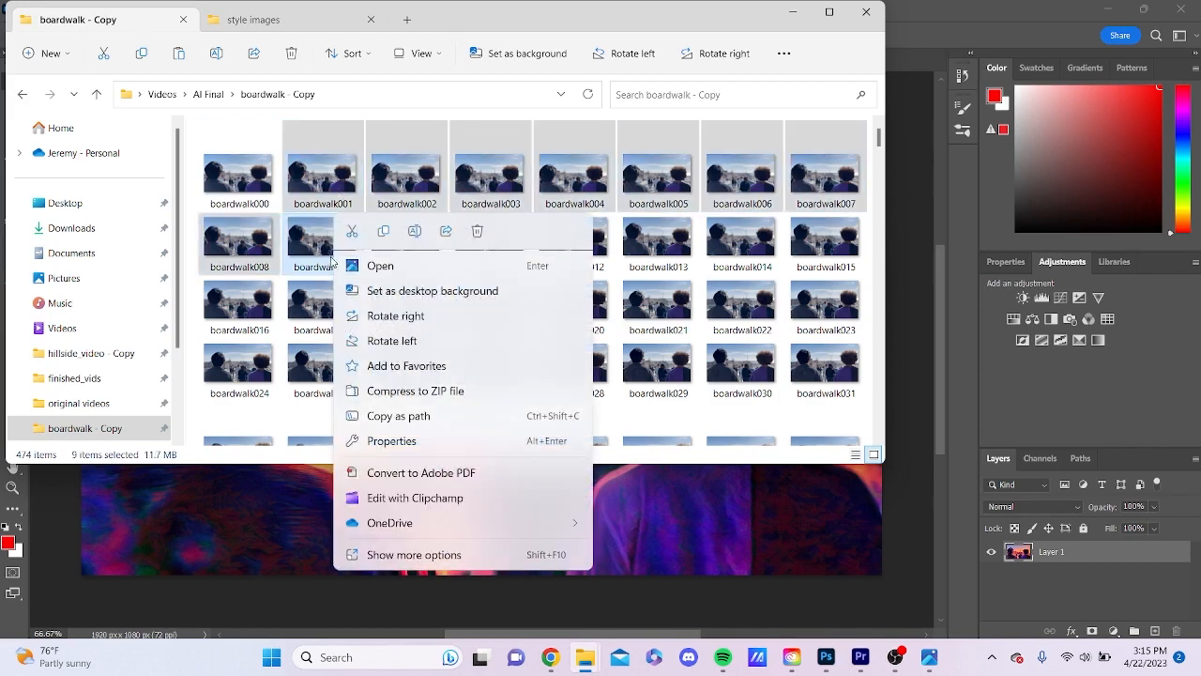
pyautogui.click(485, 239)
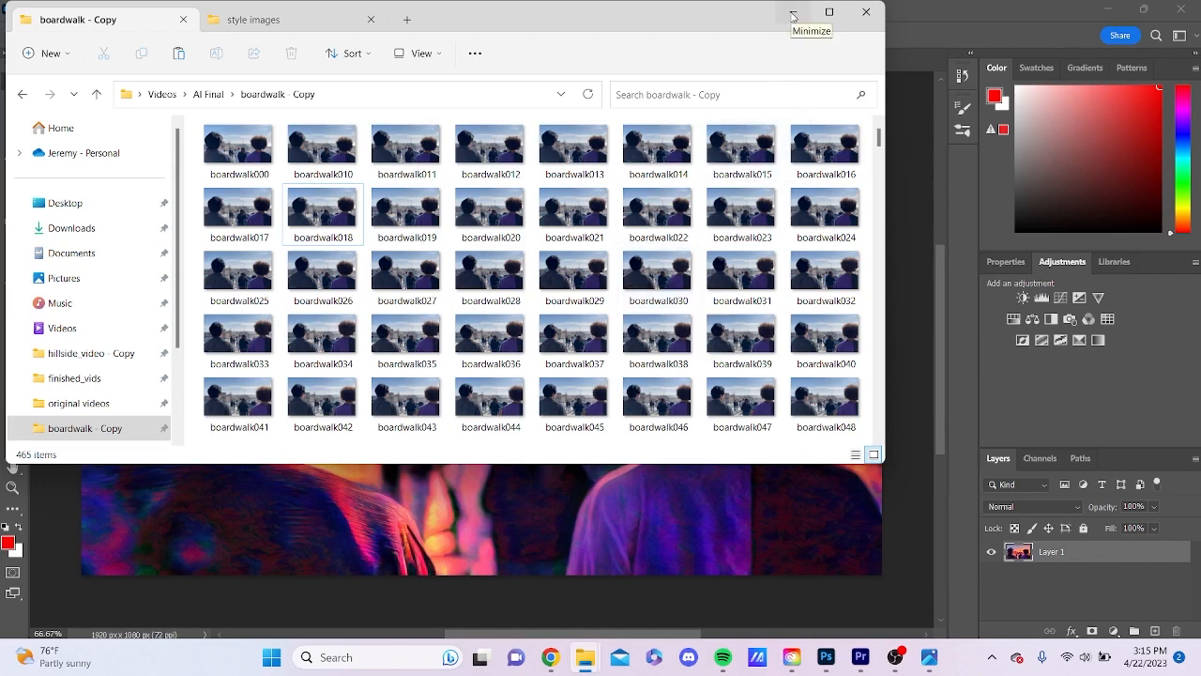
# Compare the frames in the original boardwalk folder with those in boardwalk - Copy, and return to Photoshop
pyautogui.moveTo(673, 12); pyautogui.dragTo(665, 106)
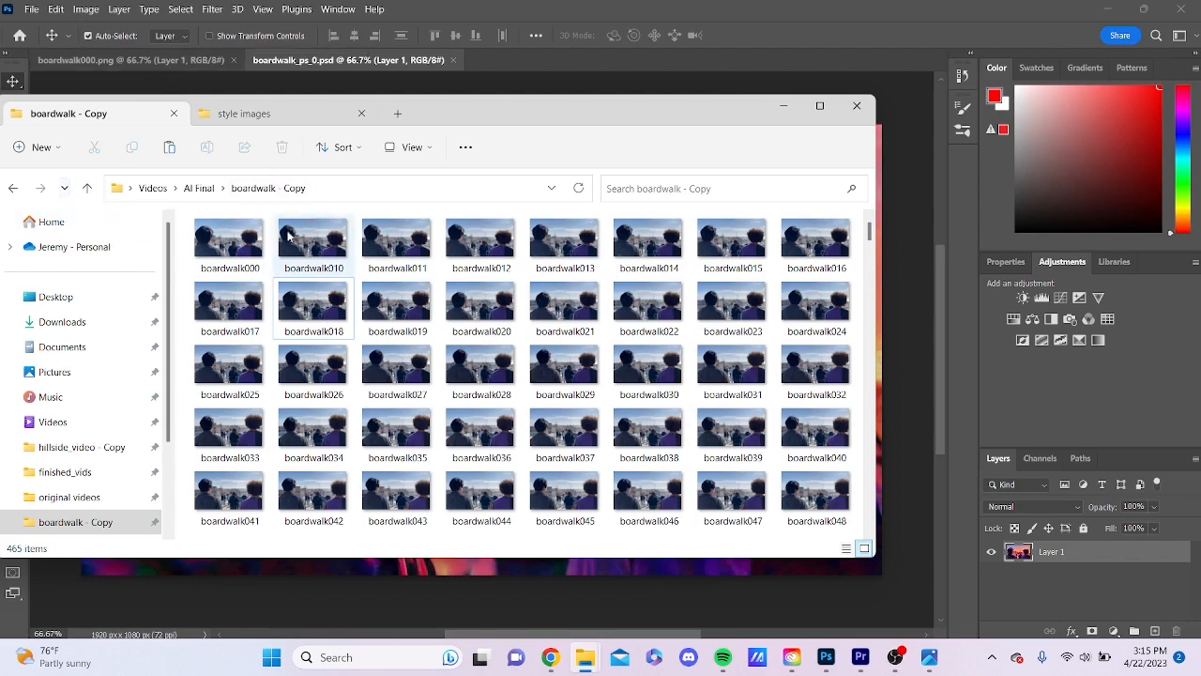
pyautogui.click(13, 188)
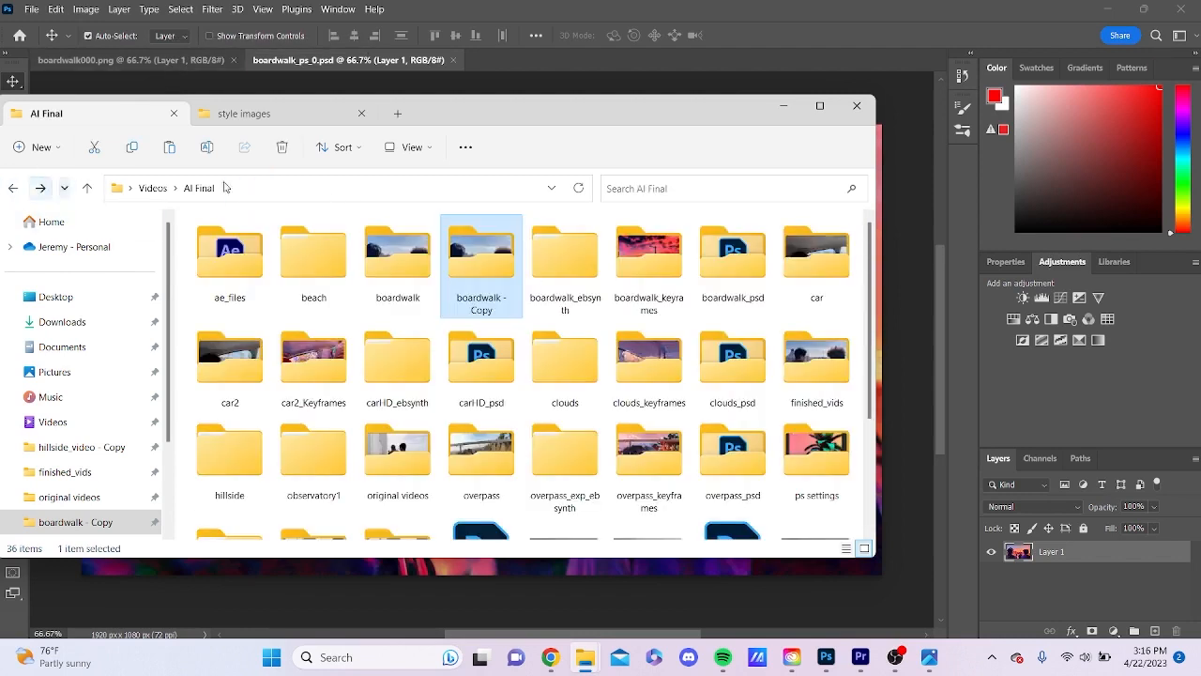
pyautogui.doubleClick(409, 252)
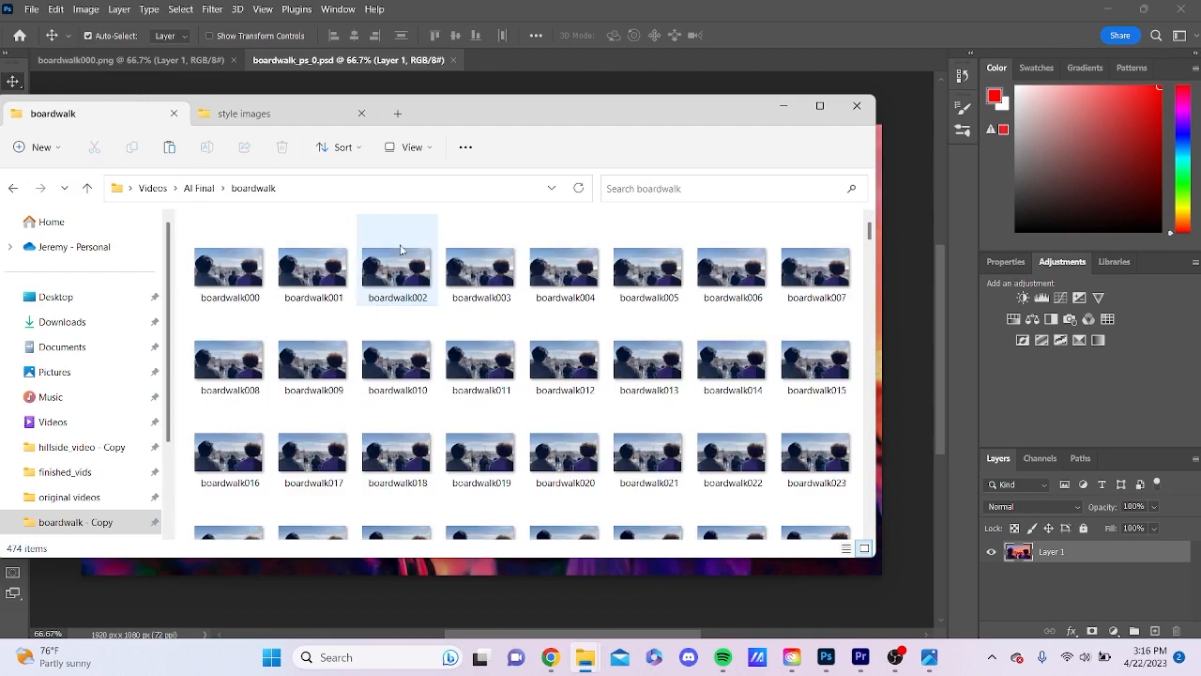
pyautogui.click(13, 188)
pyautogui.doubleClick(479, 258)
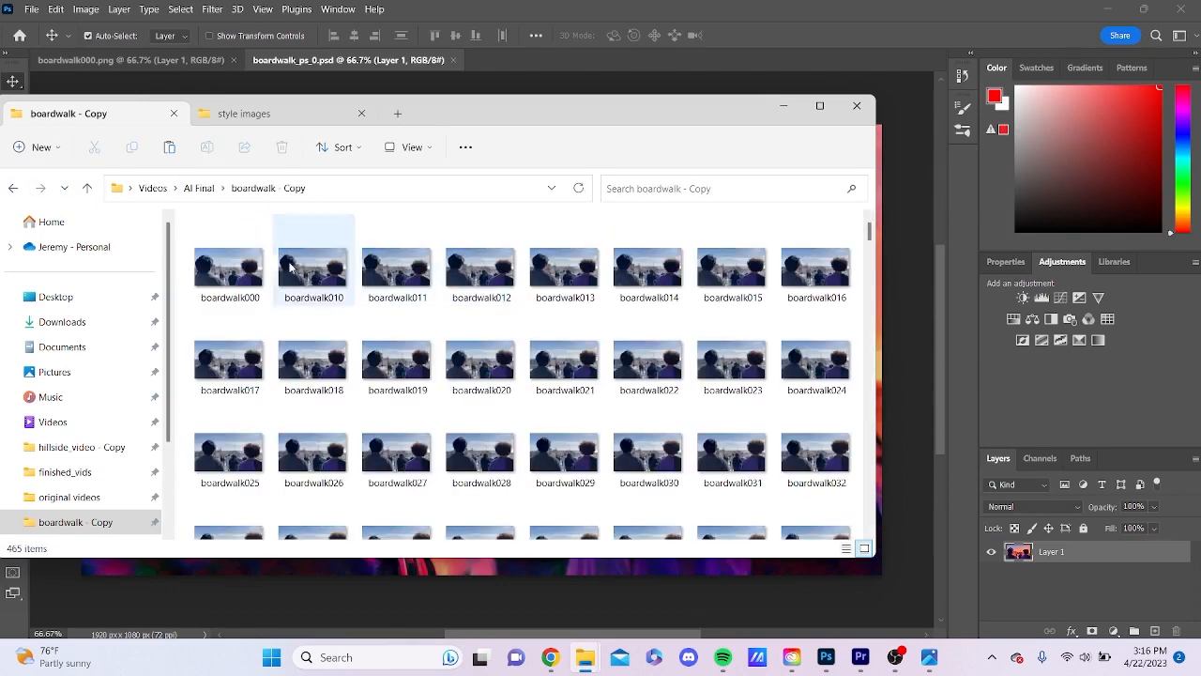
pyautogui.click(784, 106)
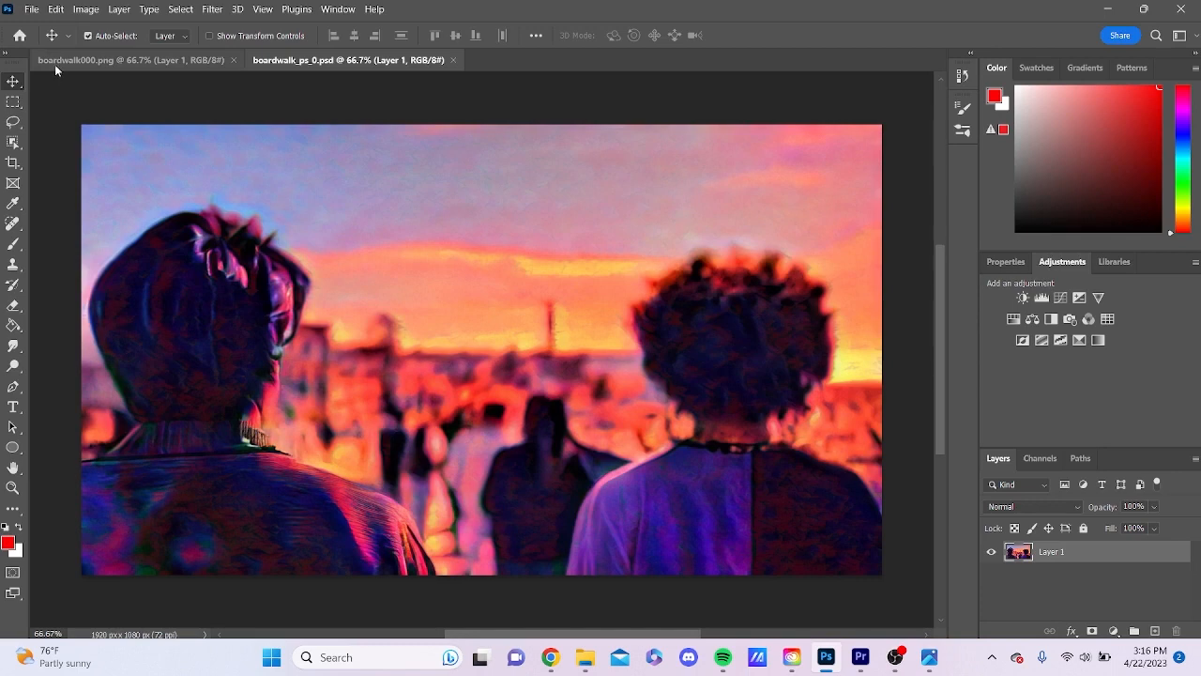
pyautogui.click(585, 657)
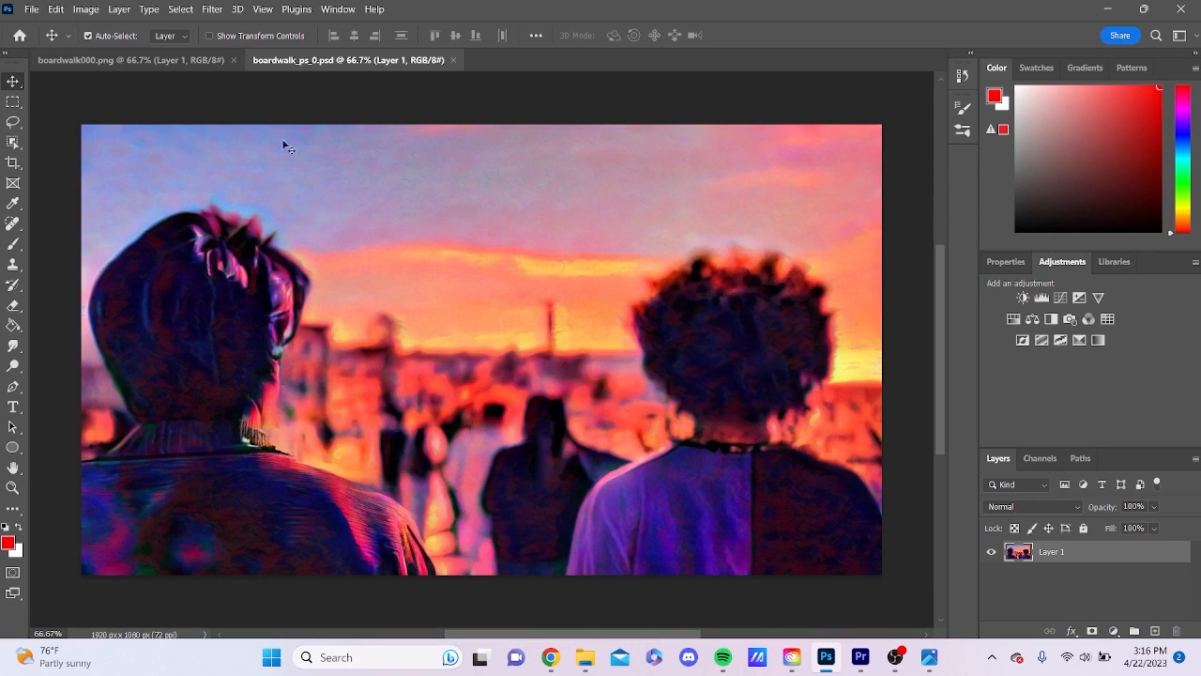
# Show the boardwalk000.png document, open Neural Filters on it and enable the Landscape Mixer filter
pyautogui.click(163, 64)
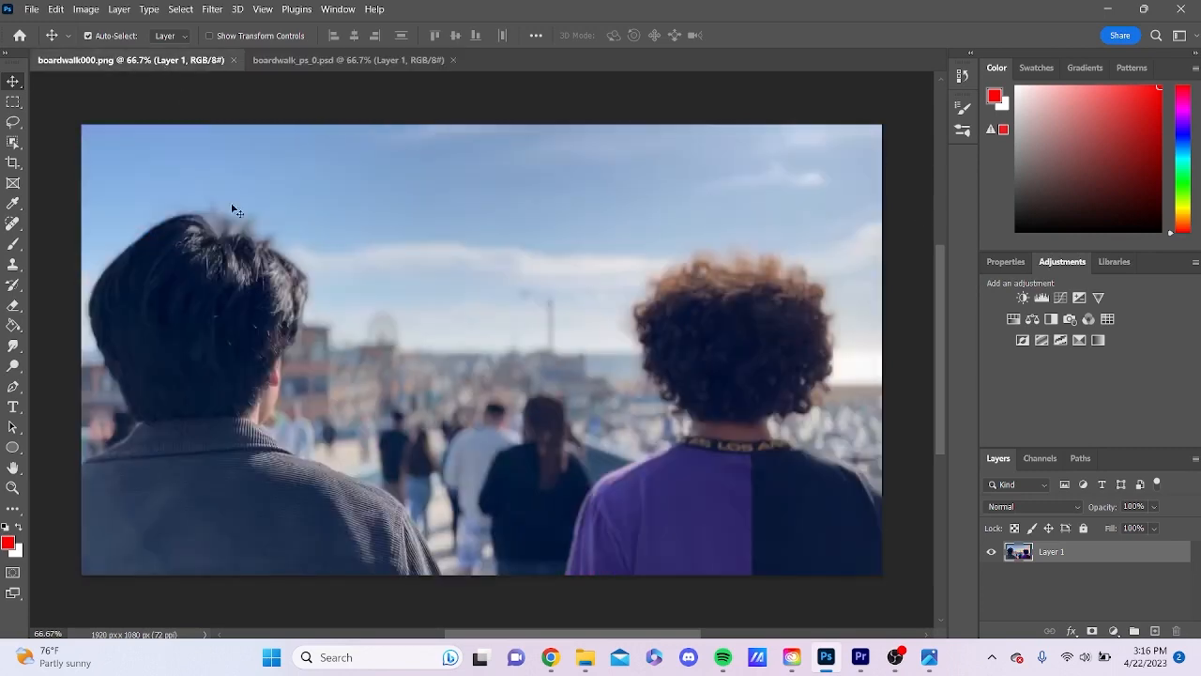
pyautogui.click(214, 12)
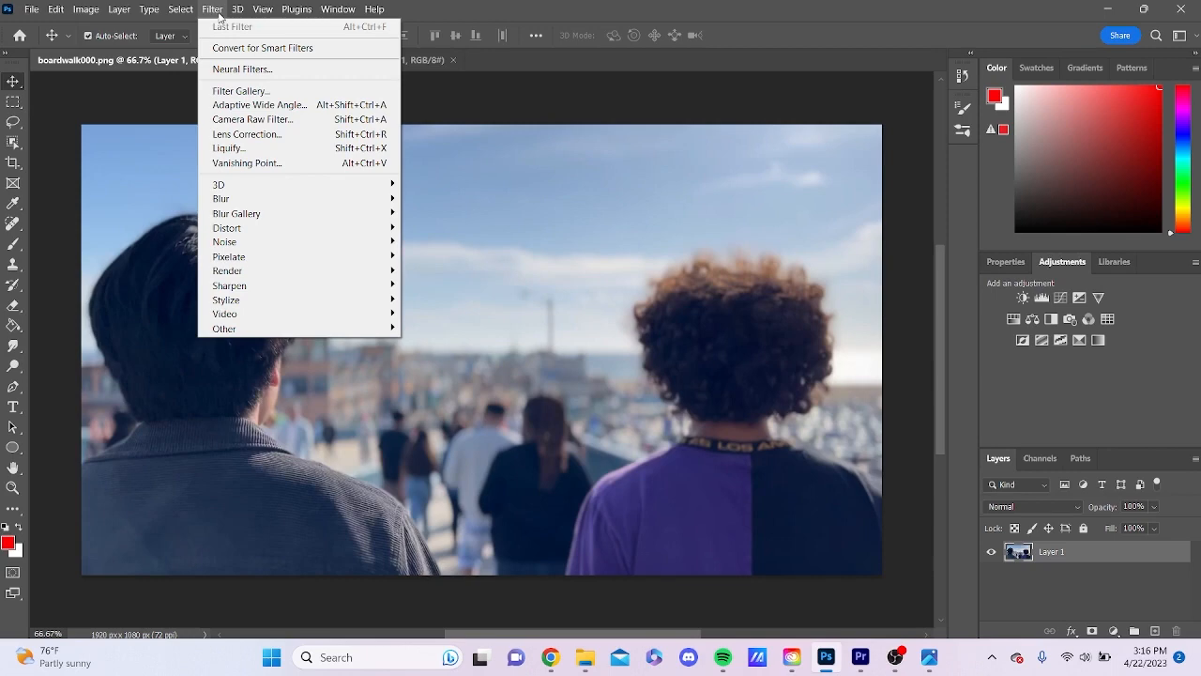
pyautogui.click(242, 69)
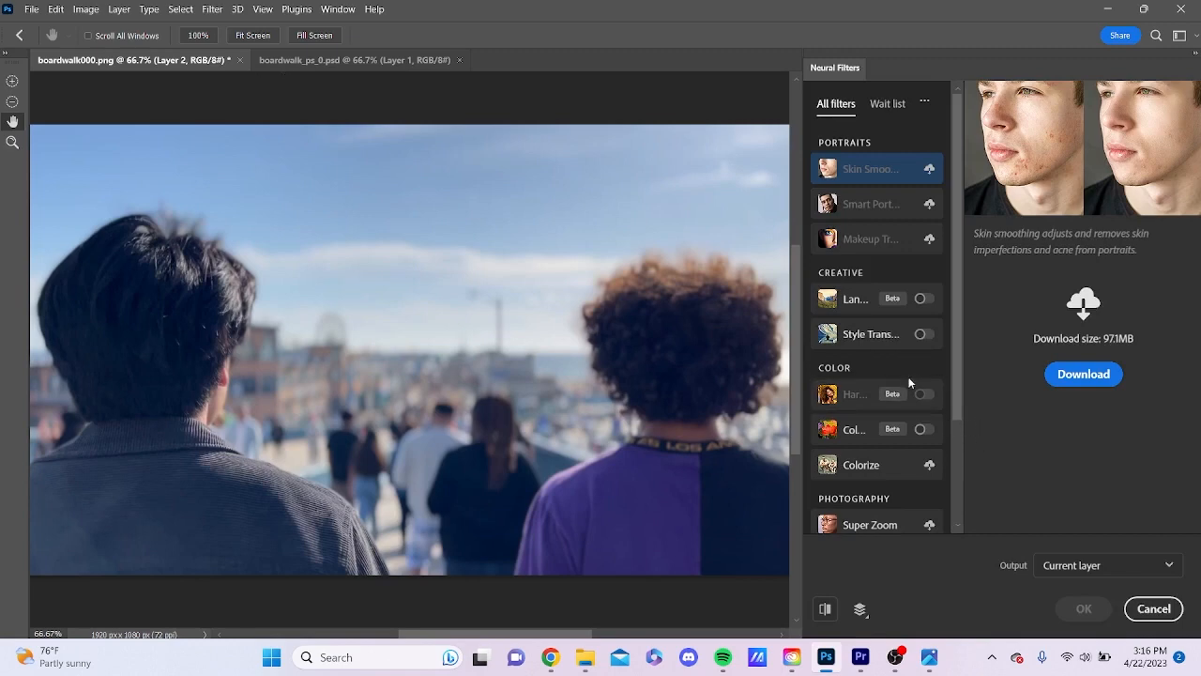
pyautogui.click(923, 299)
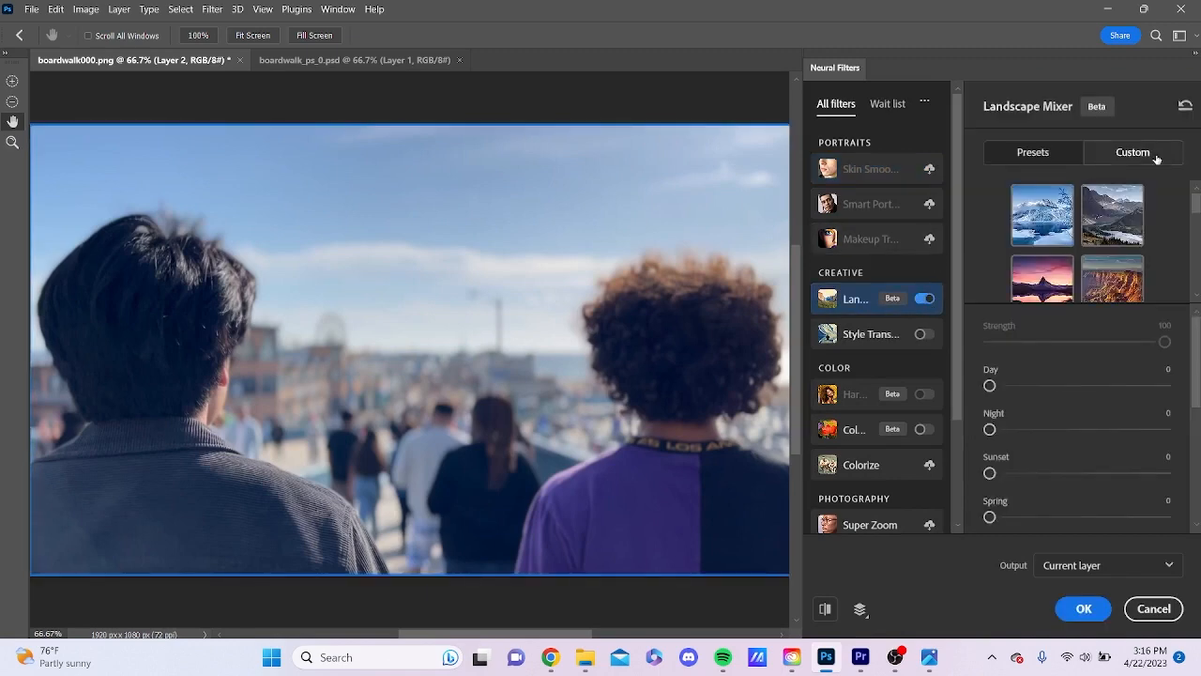
# Load the summer synth landscape image from AI Final's style images folder as the Landscape Mixer's custom landscape style
pyautogui.scroll(-5, 1133, 218)
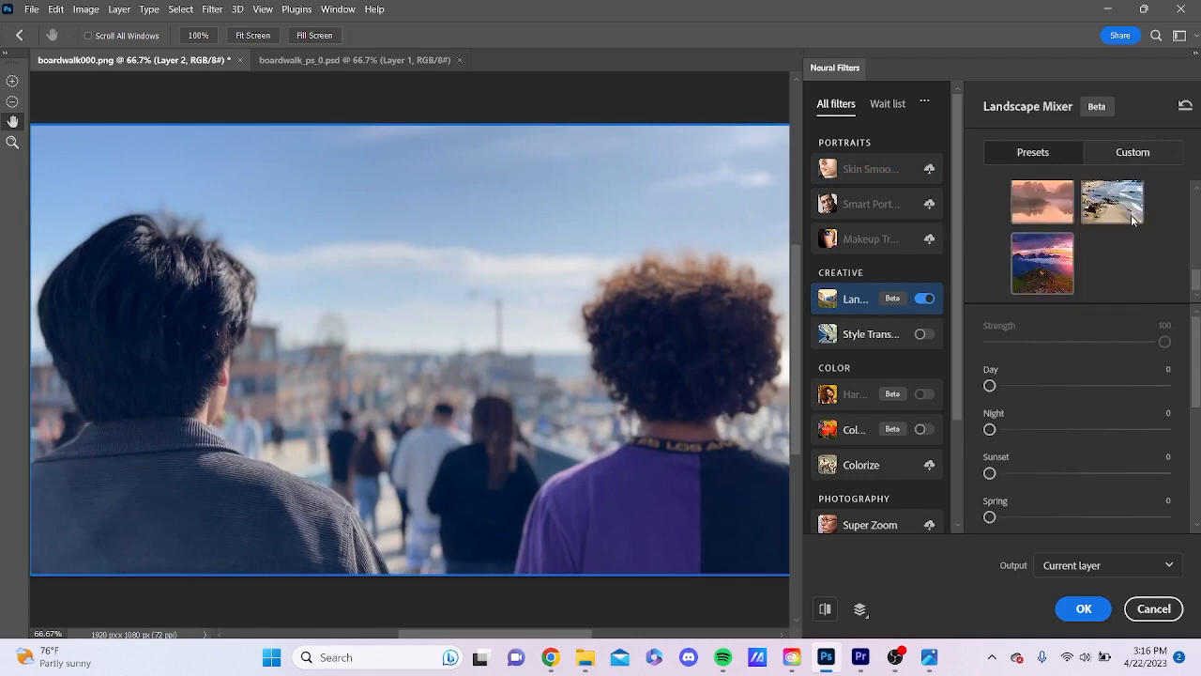
pyautogui.scroll(2, 1119, 248)
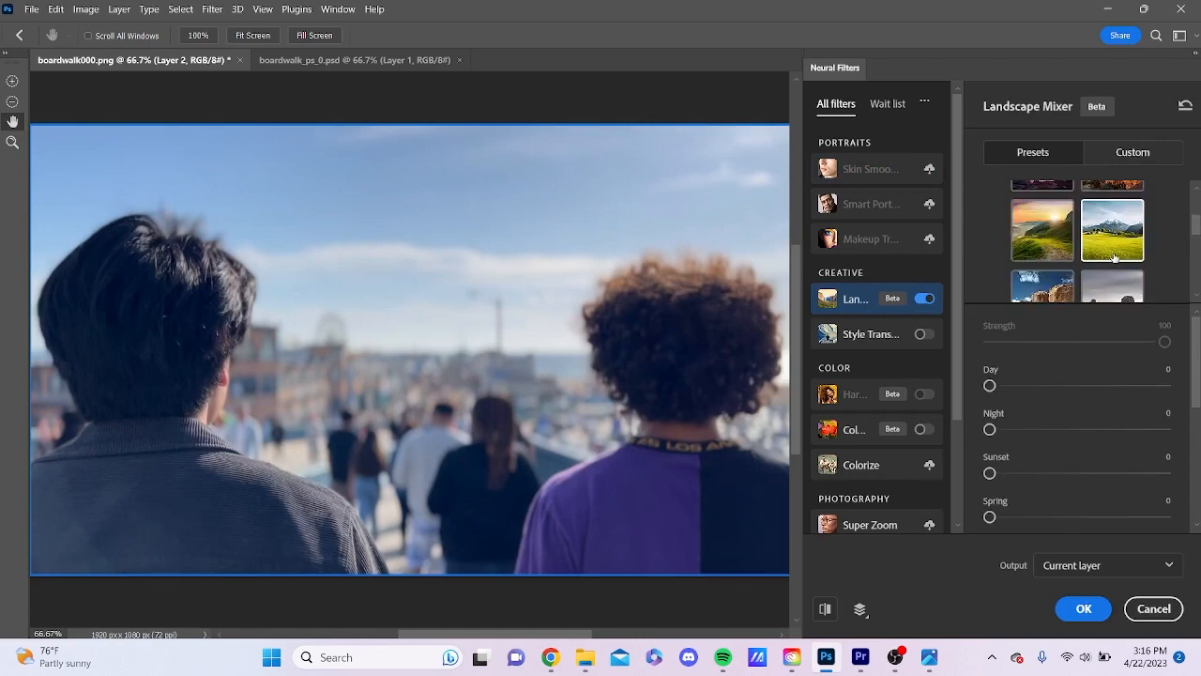
pyautogui.scroll(2, 1111, 255)
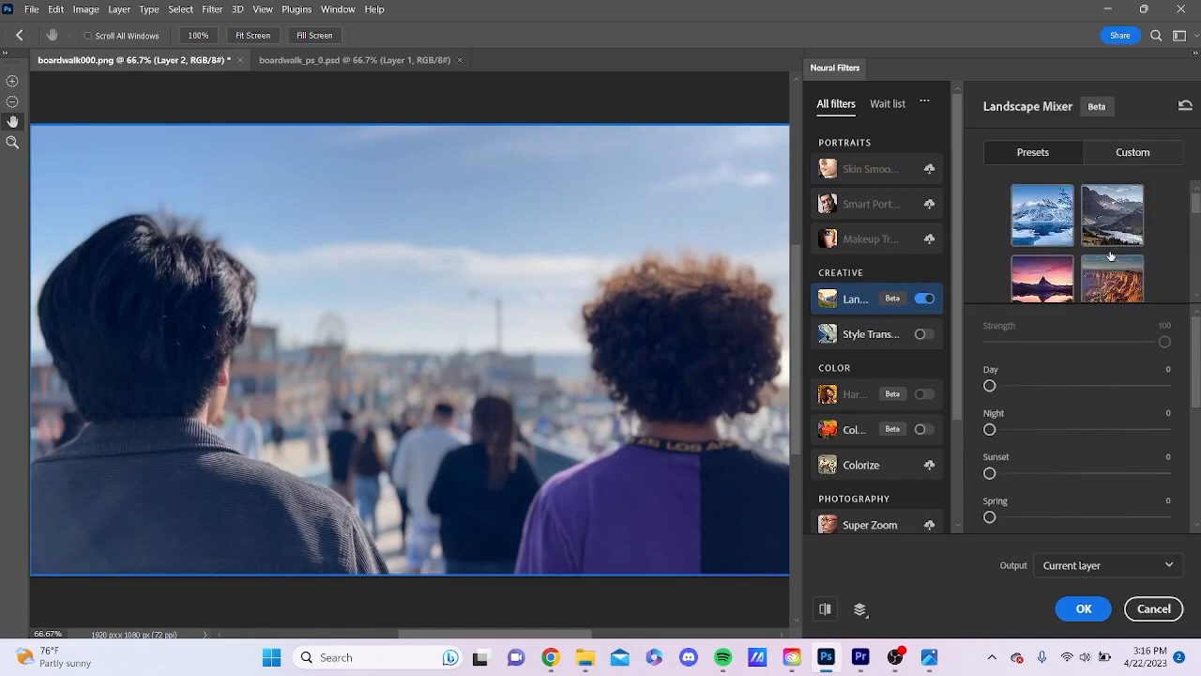
pyautogui.scroll(-3, 1111, 255)
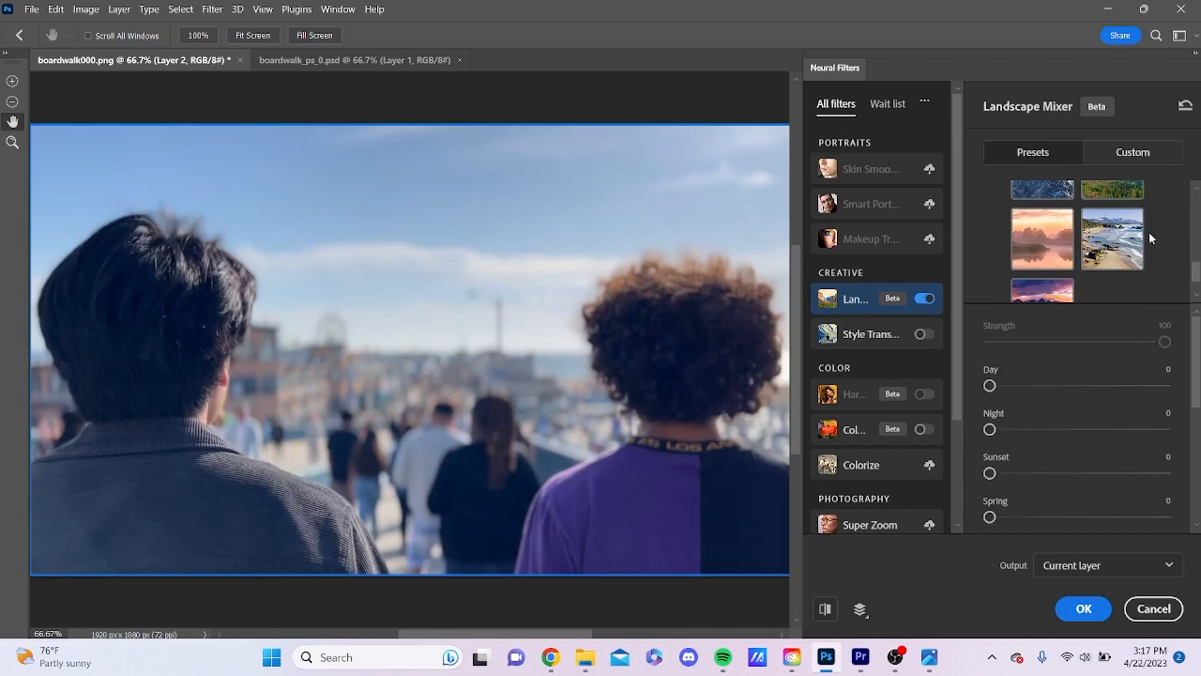
pyautogui.click(1110, 153)
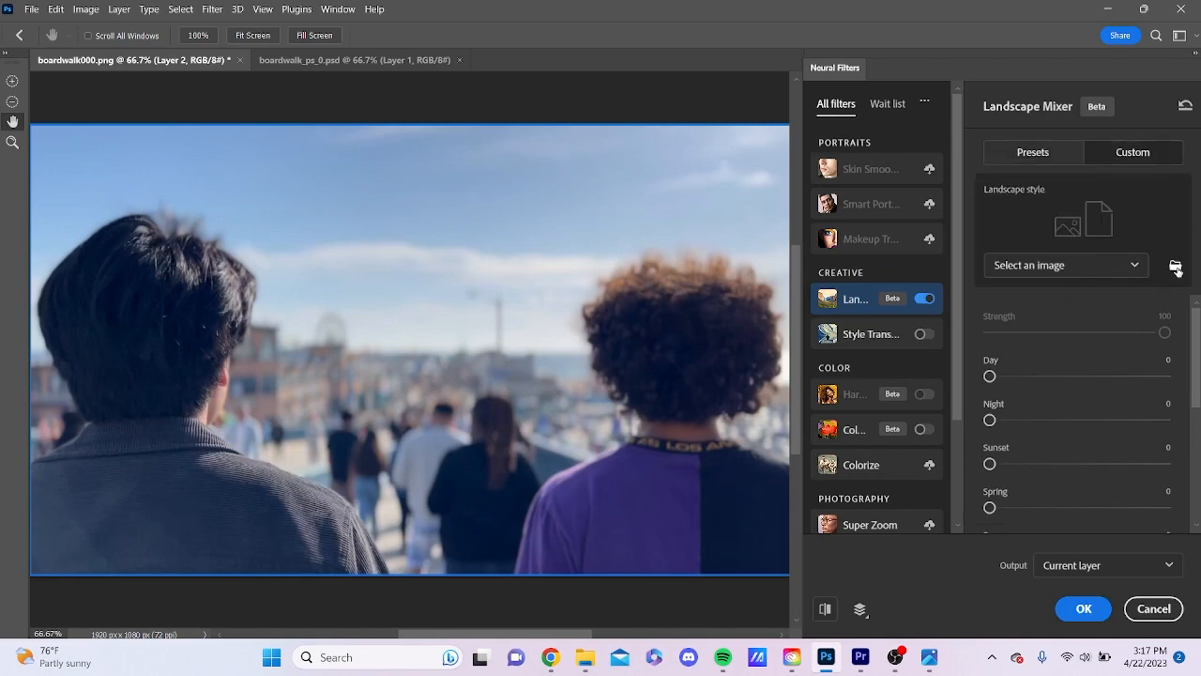
pyautogui.click(1175, 267)
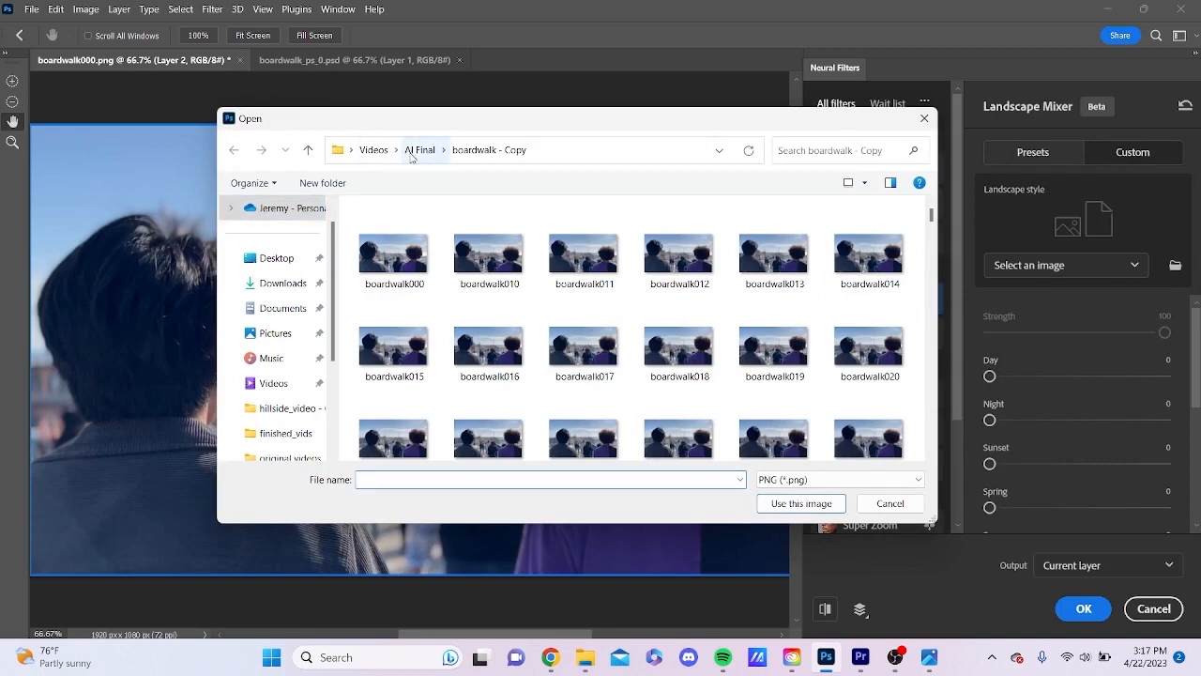
pyautogui.click(410, 152)
pyautogui.scroll(-5, 898, 230)
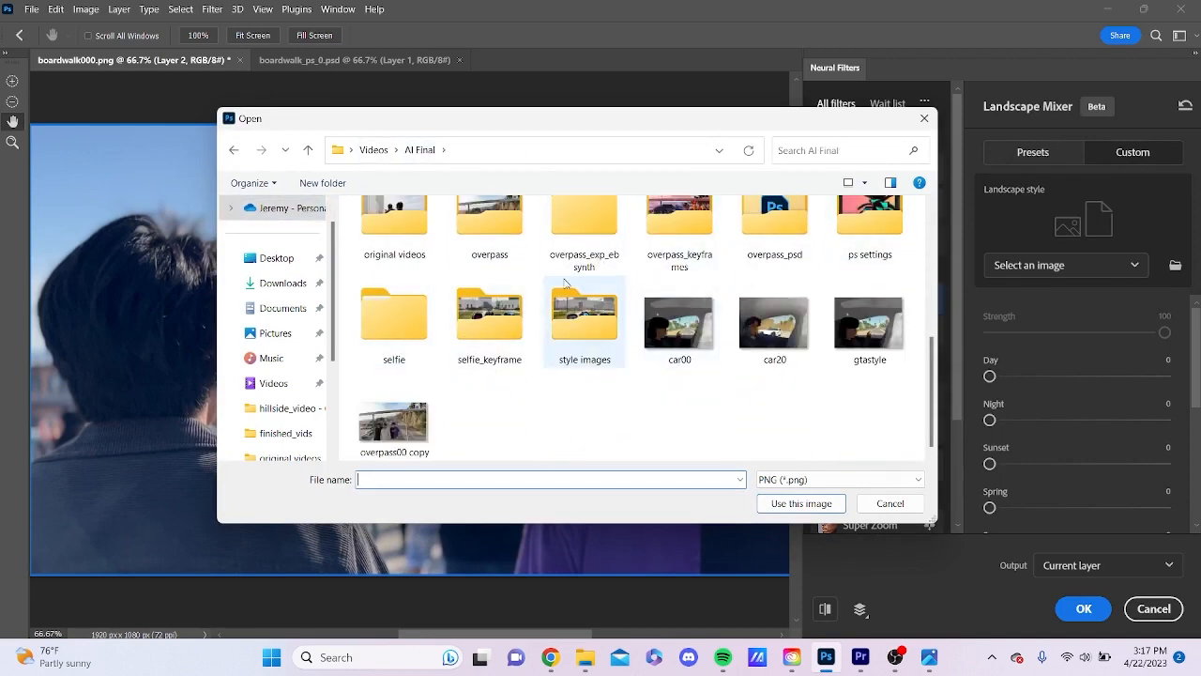
pyautogui.doubleClick(592, 324)
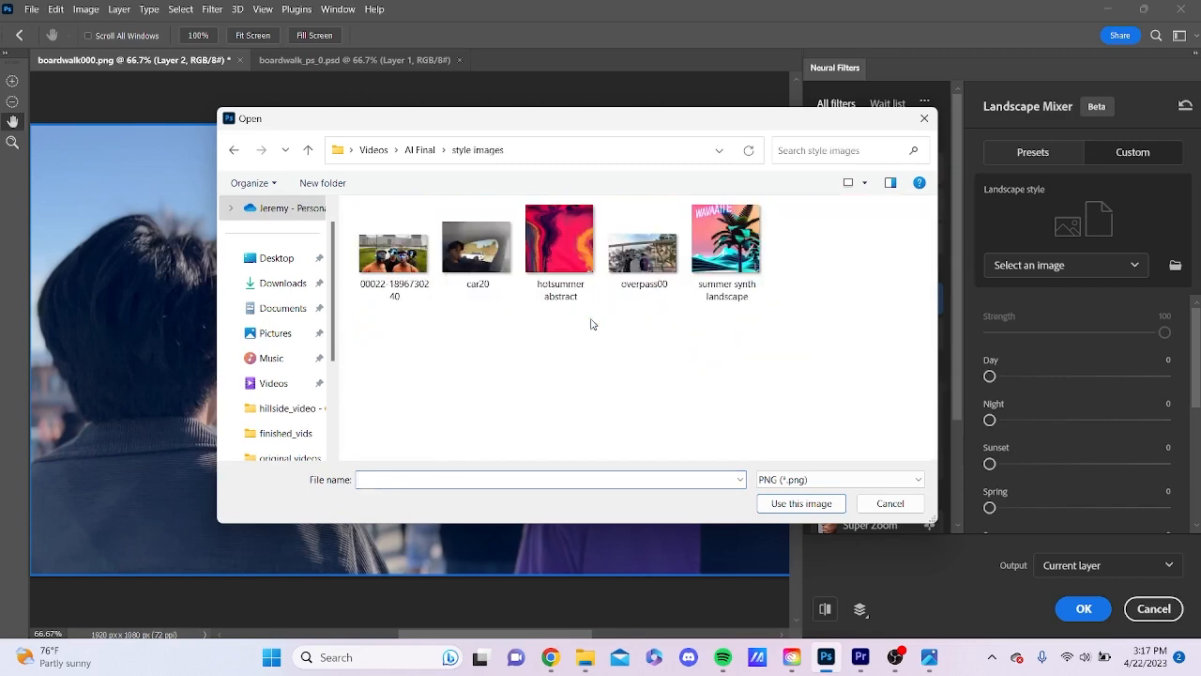
pyautogui.doubleClick(751, 264)
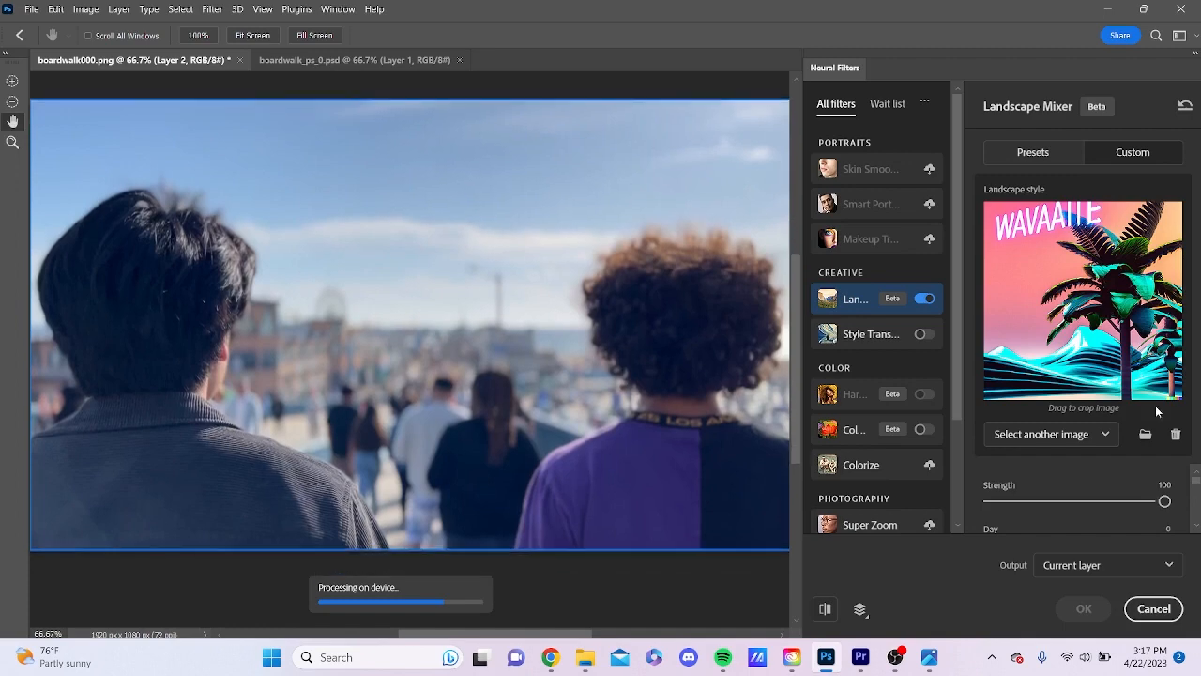
# Consult the saved settings screenshot landscape mixer 1 pt 1.png and set the Landscape Mixer's Day value to 5
pyautogui.scroll(-5, 1195, 488)
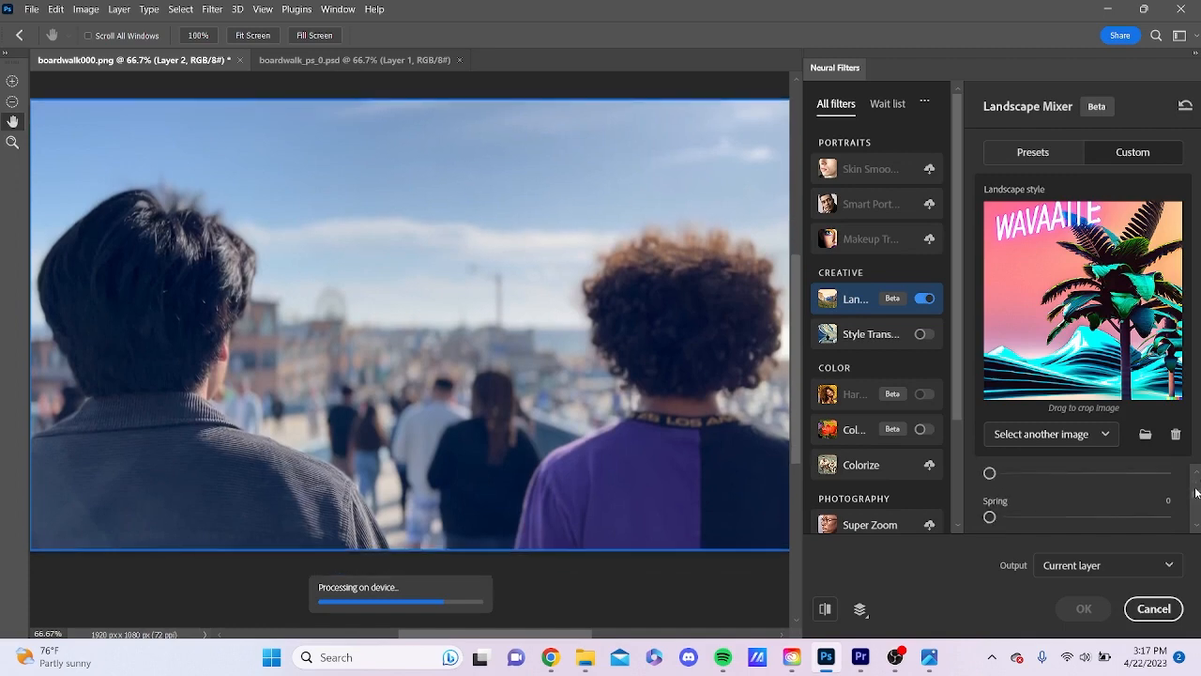
pyautogui.scroll(3, 1195, 489)
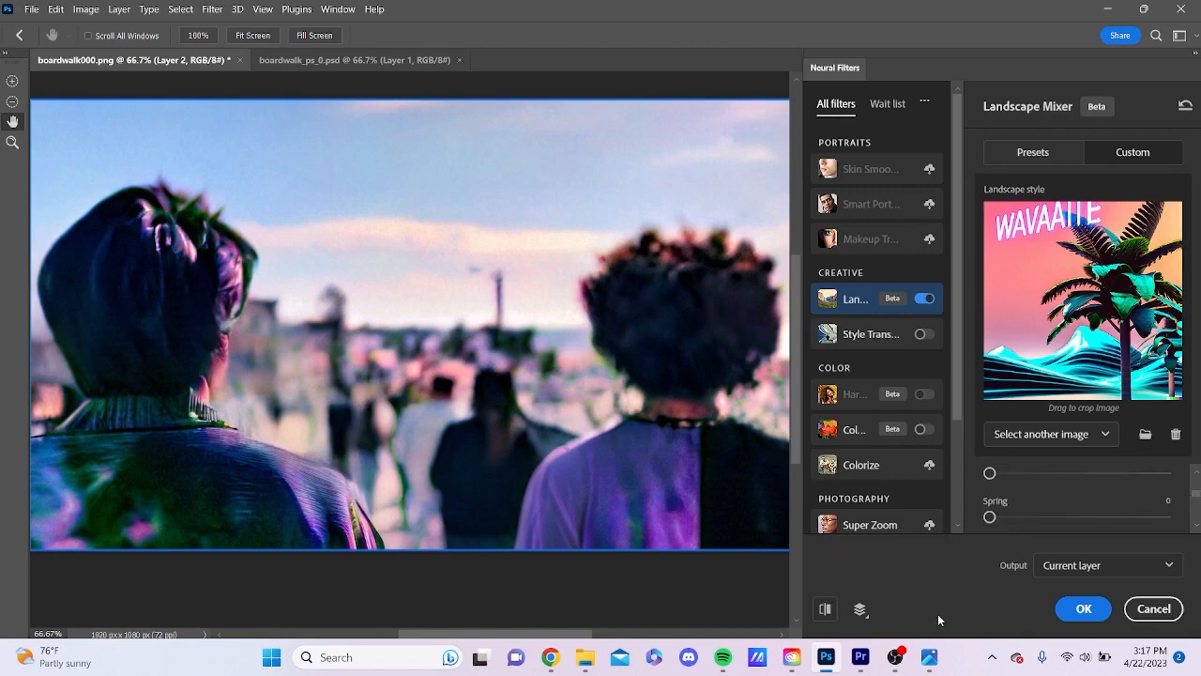
pyautogui.moveTo(929, 657)
pyautogui.click(993, 596)
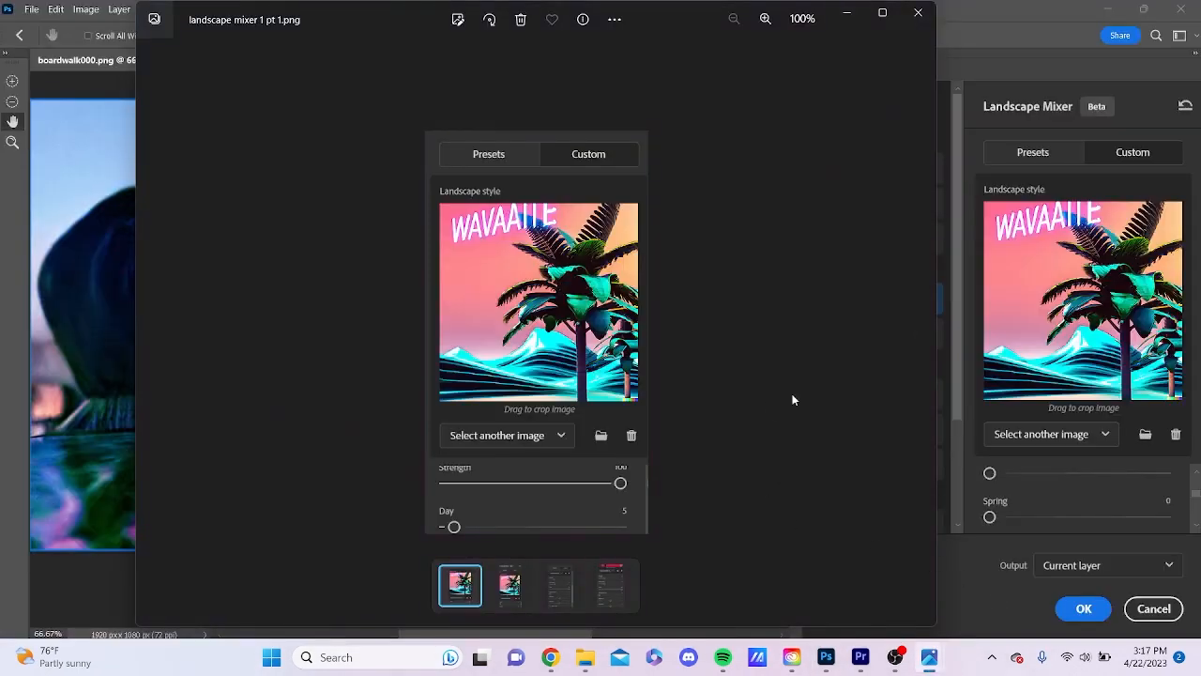
pyautogui.click(1199, 498)
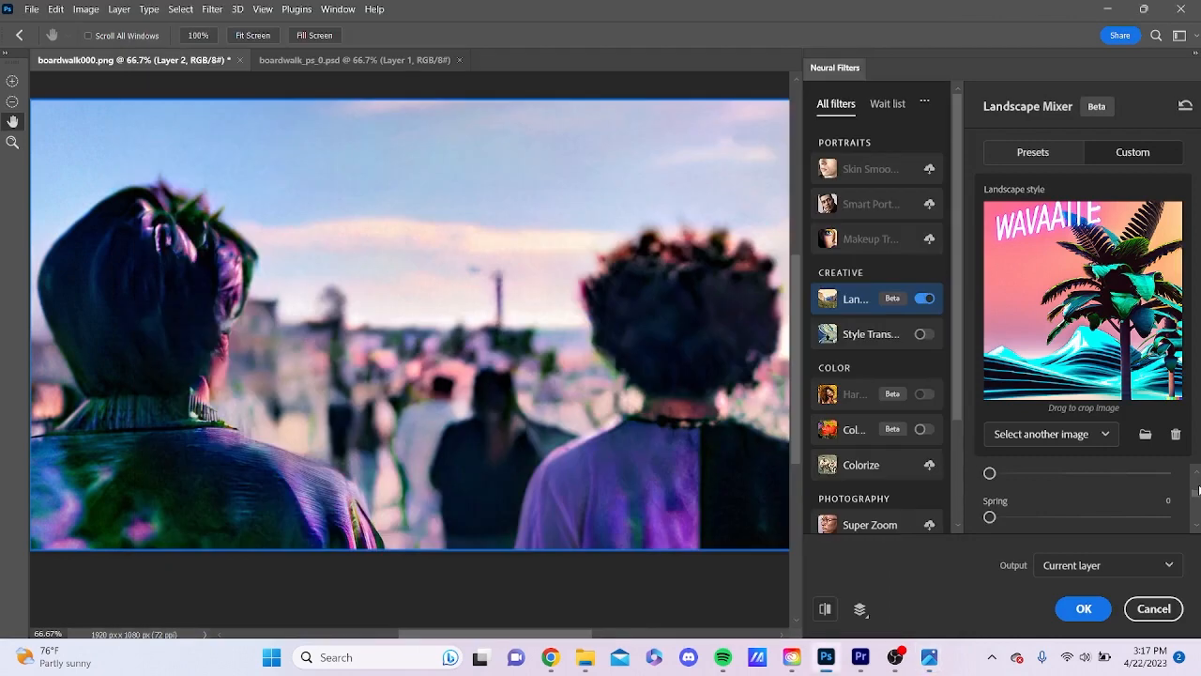
pyautogui.scroll(5, 1195, 494)
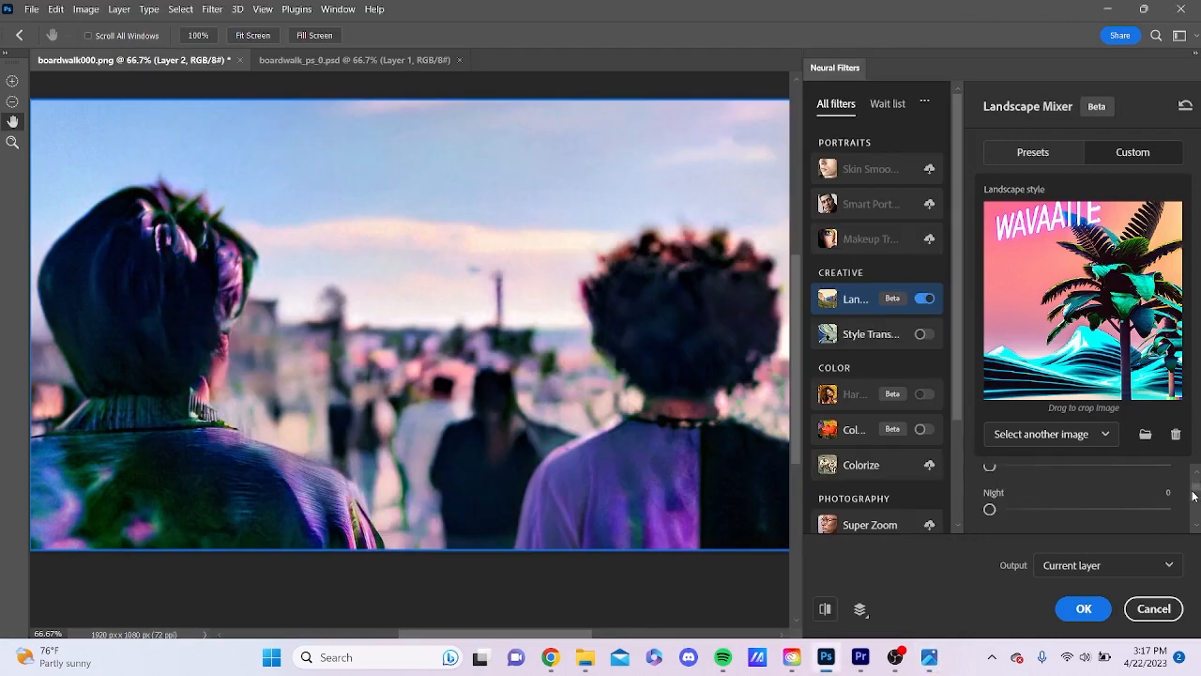
pyautogui.scroll(-2, 1194, 494)
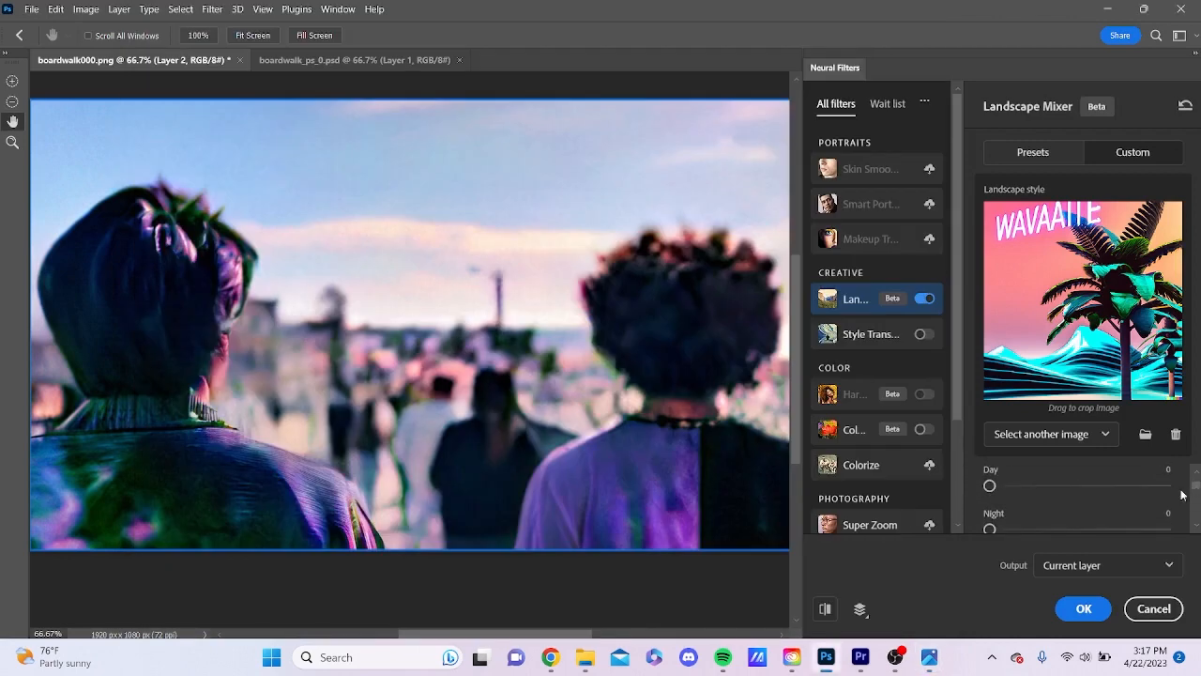
pyautogui.moveTo(988, 486); pyautogui.dragTo(995, 489)
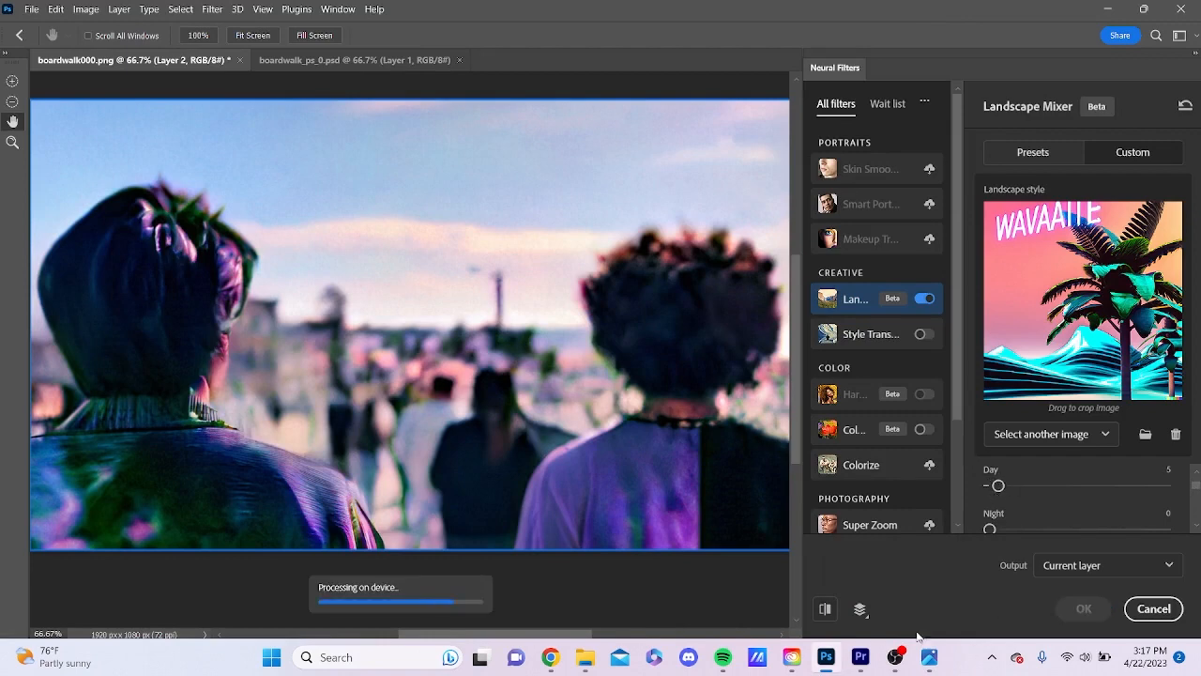
# Look through the saved settings screenshots in the image viewer and set the Landscape Mixer's Sunset value to 34
pyautogui.moveTo(929, 657)
pyautogui.click(994, 582)
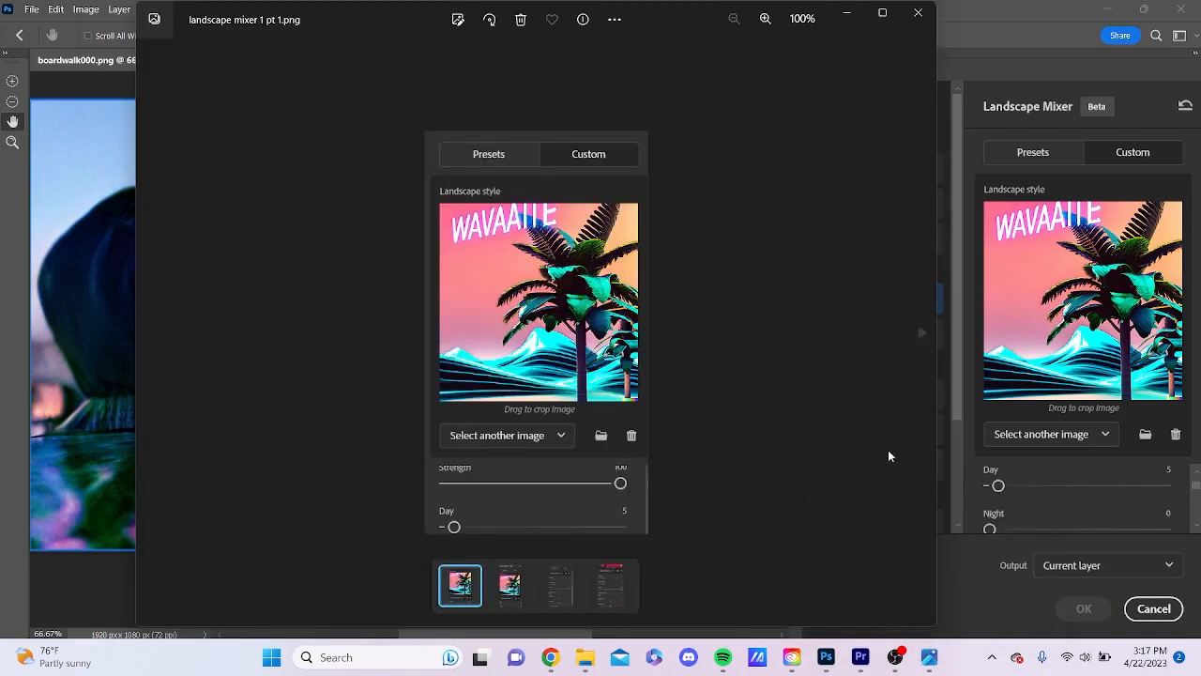
pyautogui.click(922, 332)
pyautogui.click(921, 334)
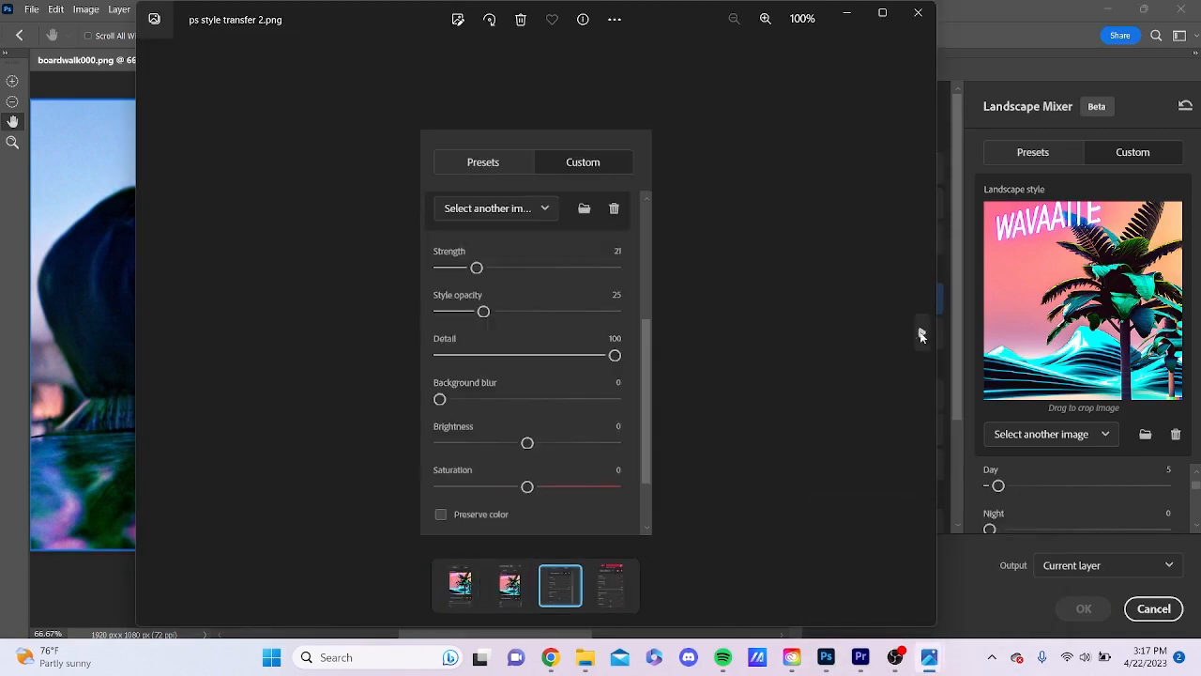
pyautogui.click(847, 13)
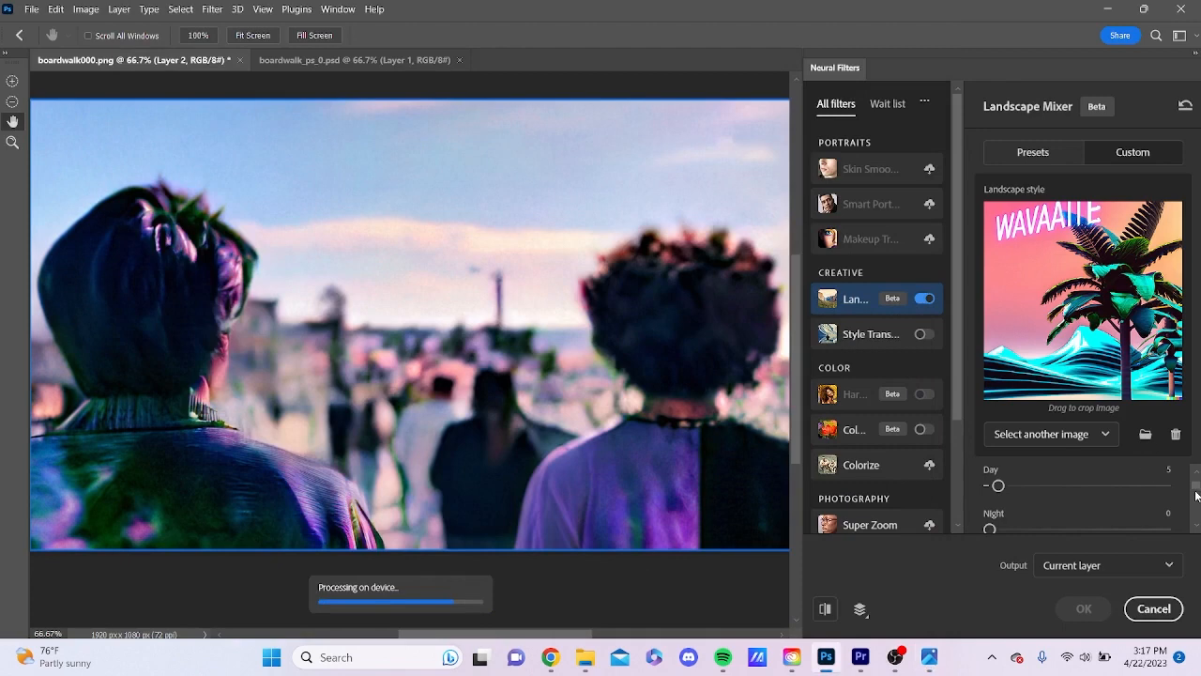
pyautogui.scroll(-1, 1195, 488)
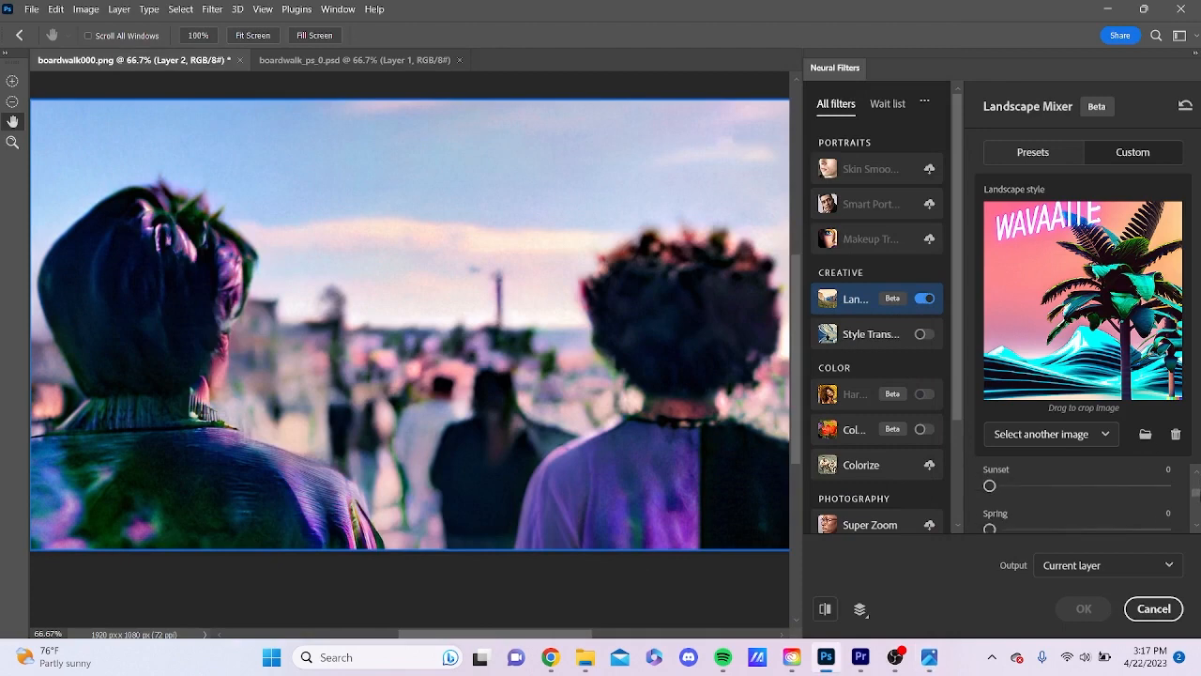
pyautogui.moveTo(992, 487); pyautogui.dragTo(1048, 485)
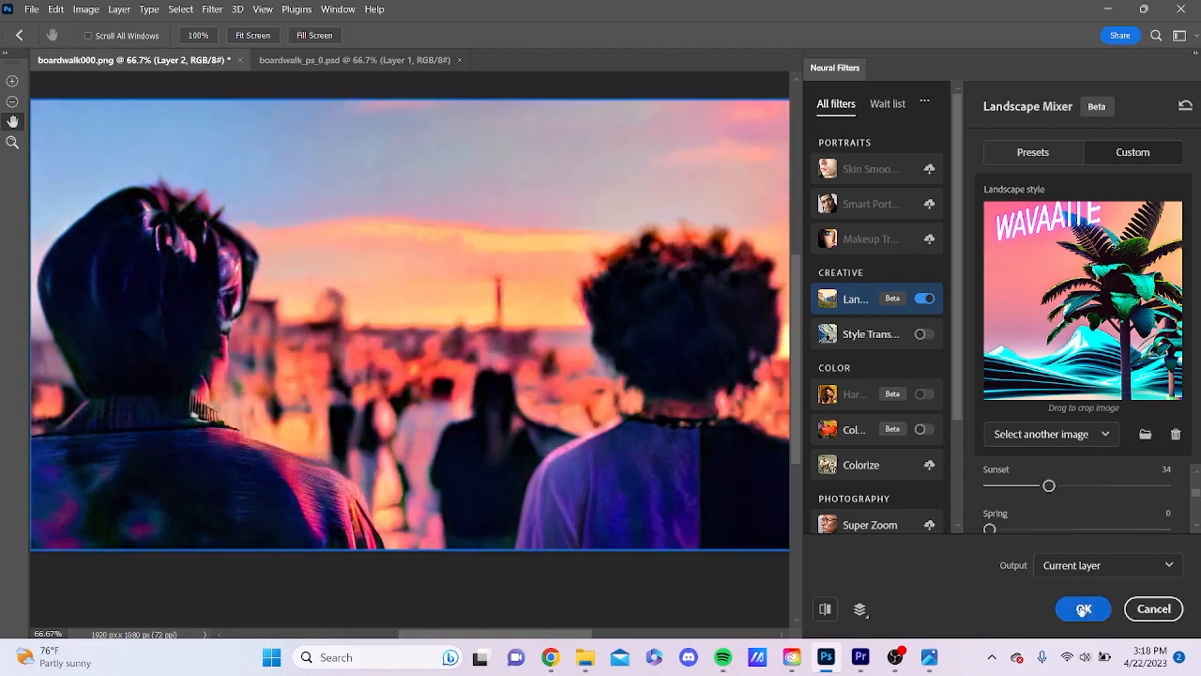
# Enable the Style Transfer filter in custom mode and preview hotsummer abstract.png from the style images folder
pyautogui.click(929, 336)
pyautogui.click(1119, 169)
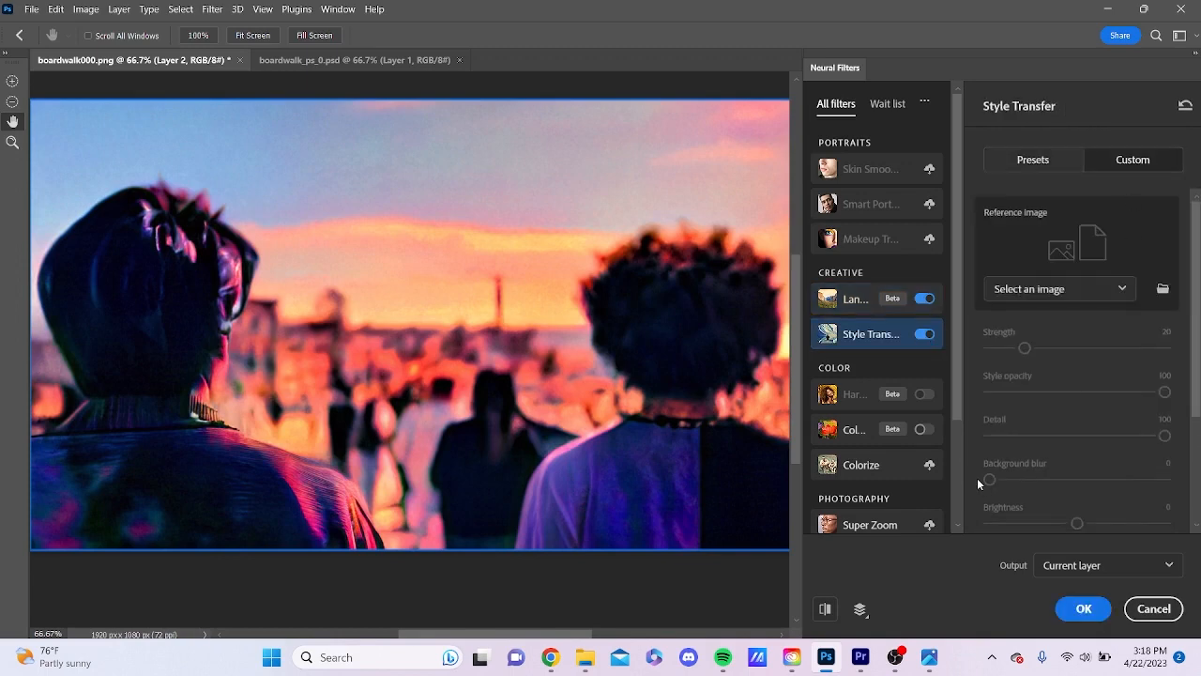
pyautogui.moveTo(591, 662)
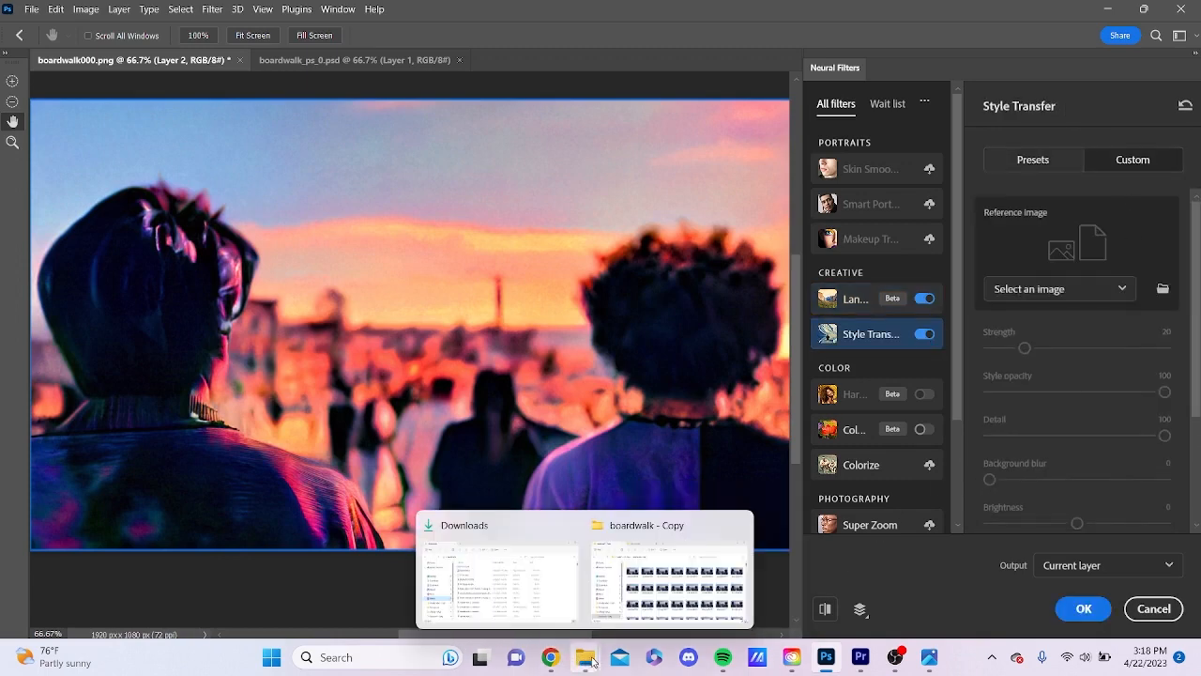
pyautogui.moveTo(673, 596)
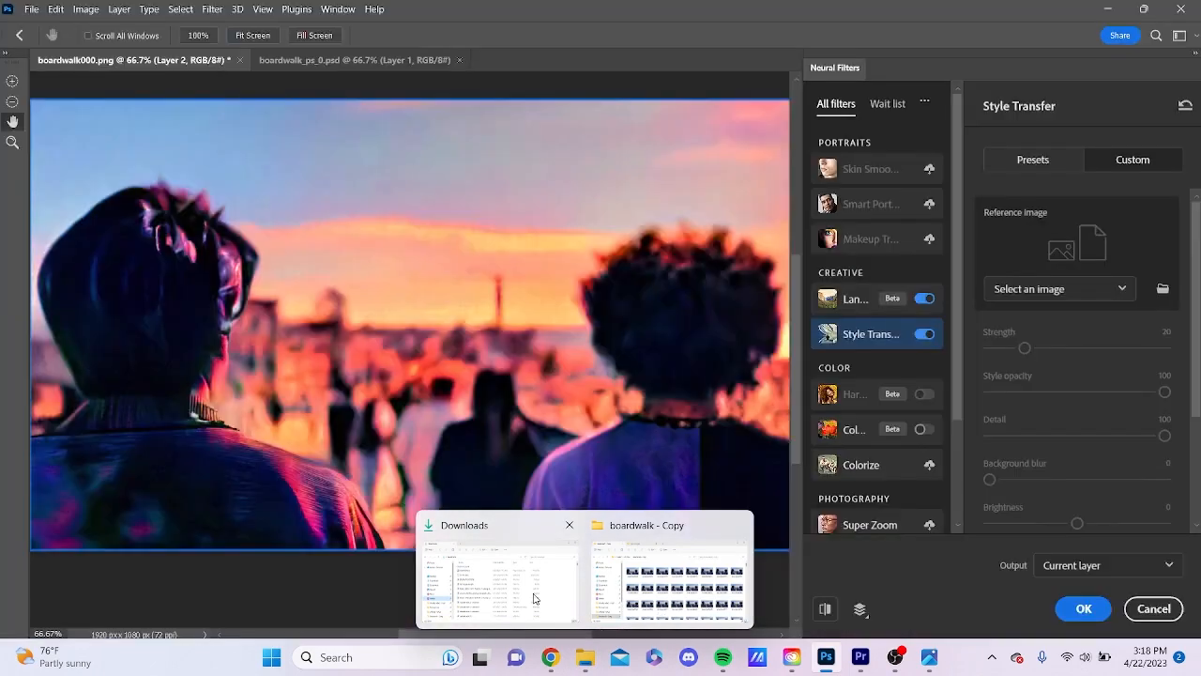
pyautogui.click(673, 593)
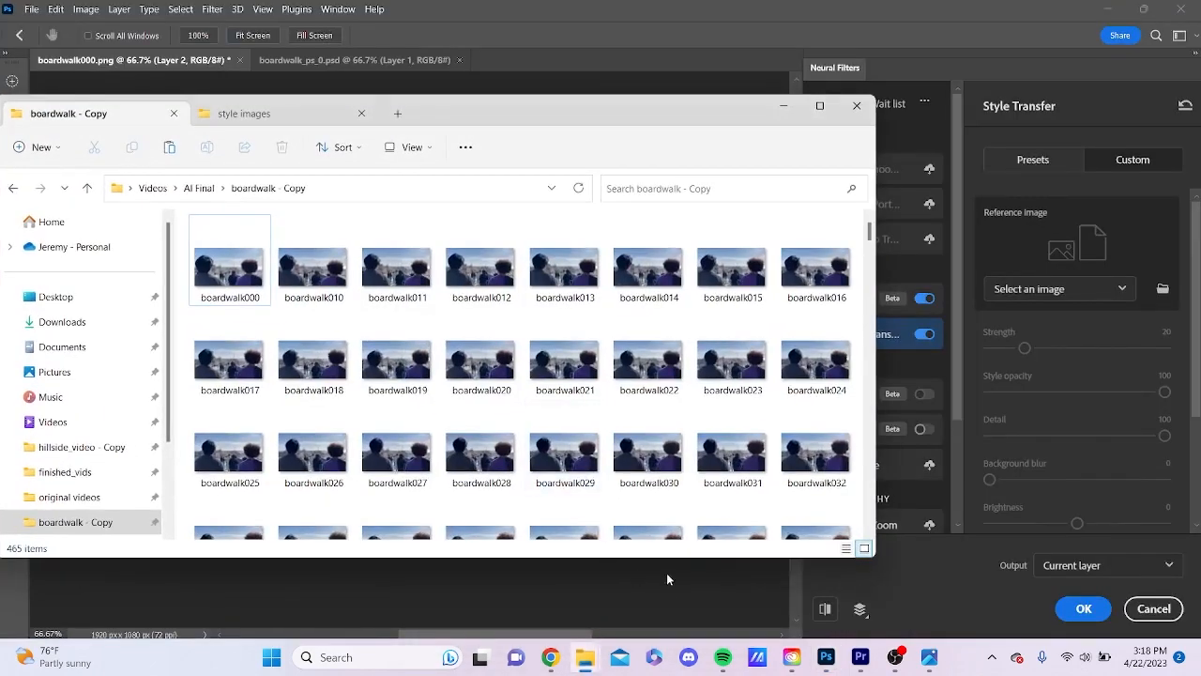
pyautogui.click(244, 113)
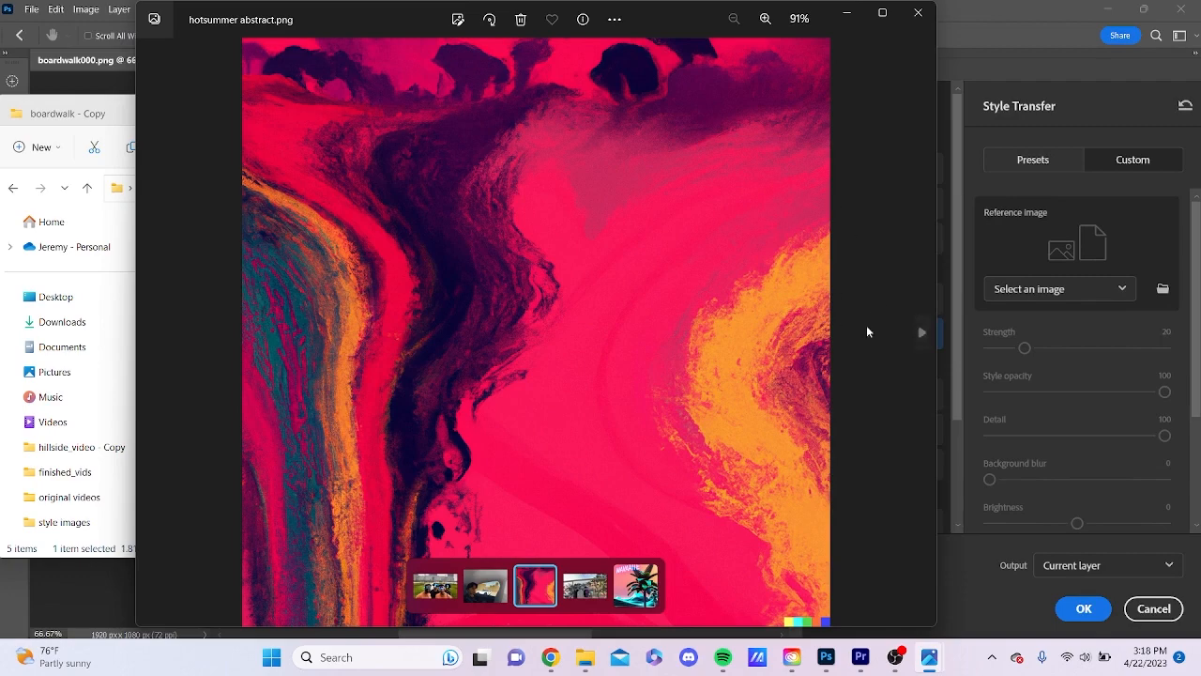
# Load hotsummer abstract from the style images folder as Style Transfer's reference image
pyautogui.click(1164, 291)
pyautogui.click(1164, 291)
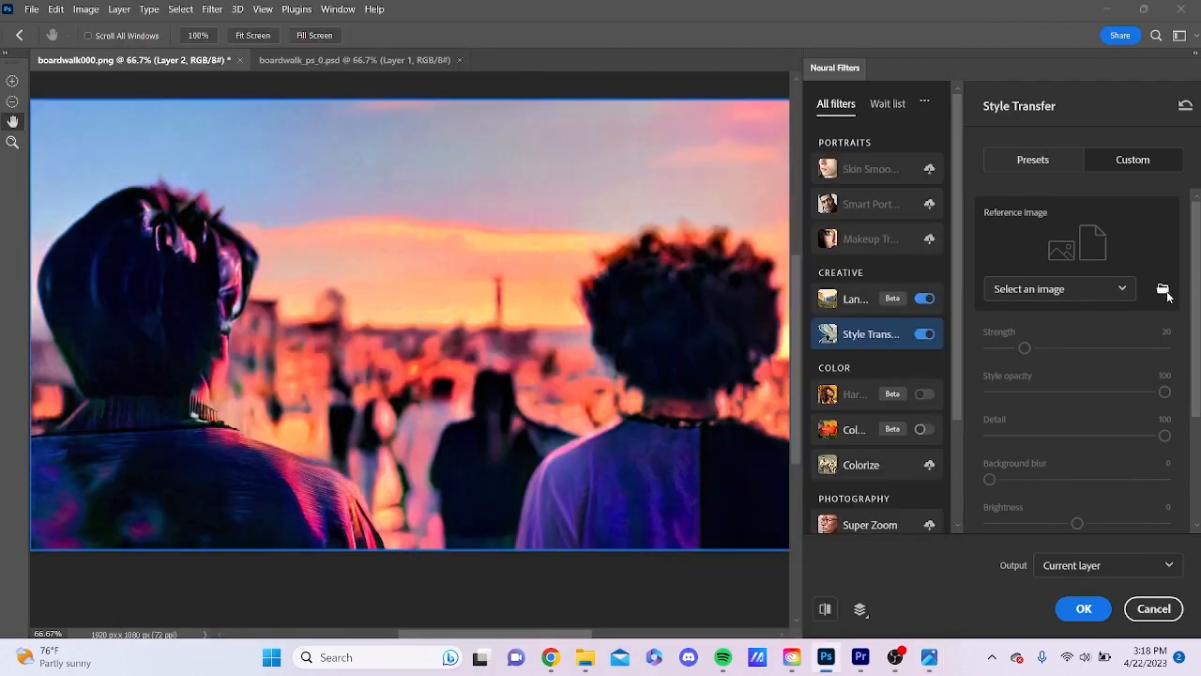
pyautogui.click(541, 277)
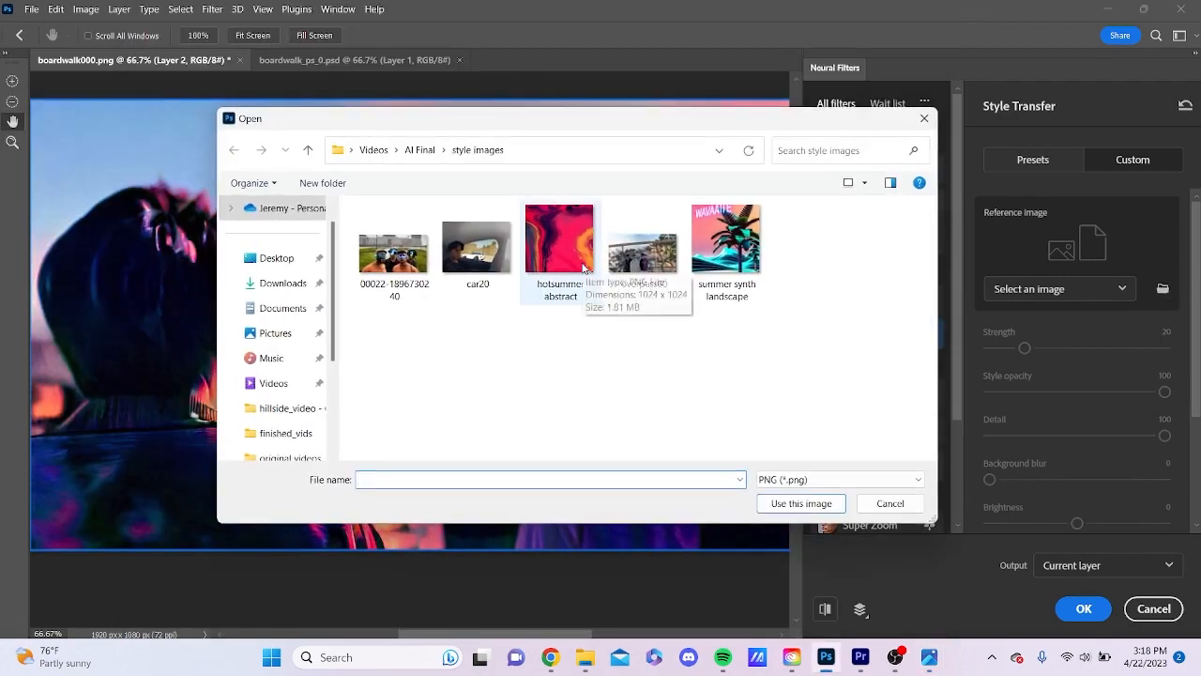
pyautogui.click(824, 504)
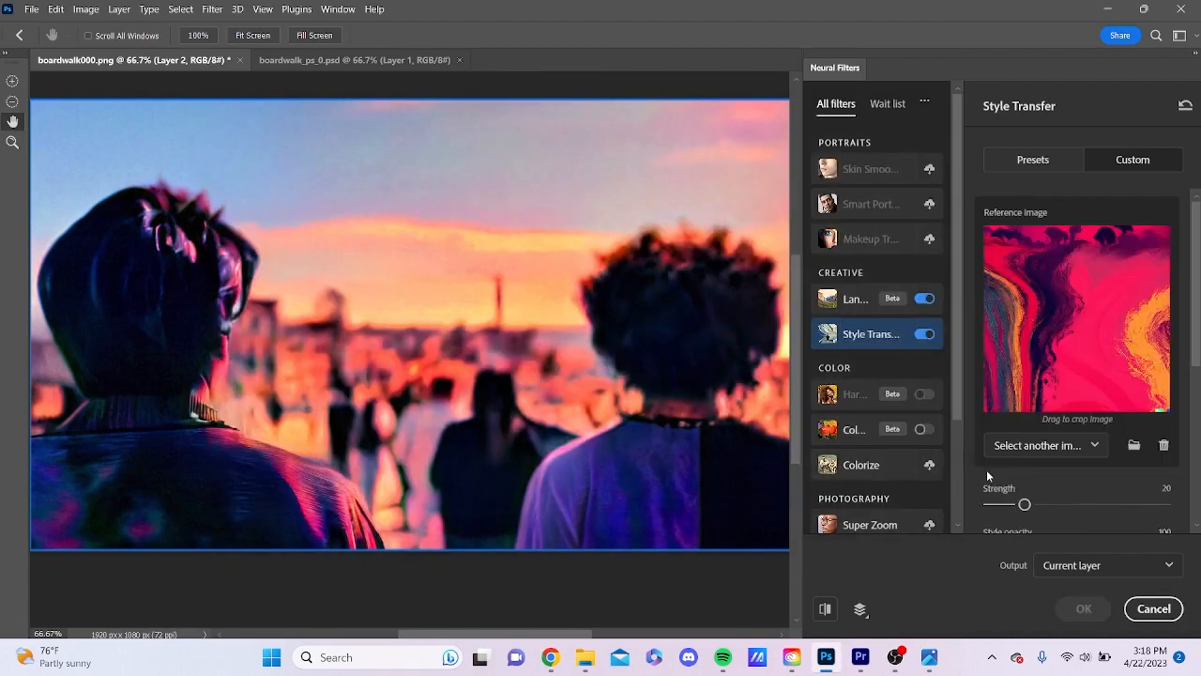
# Consult the saved screenshot ps style transfer settings.png and set Style Transfer's Style opacity to 23
pyautogui.moveTo(1196, 352); pyautogui.dragTo(1199, 376)
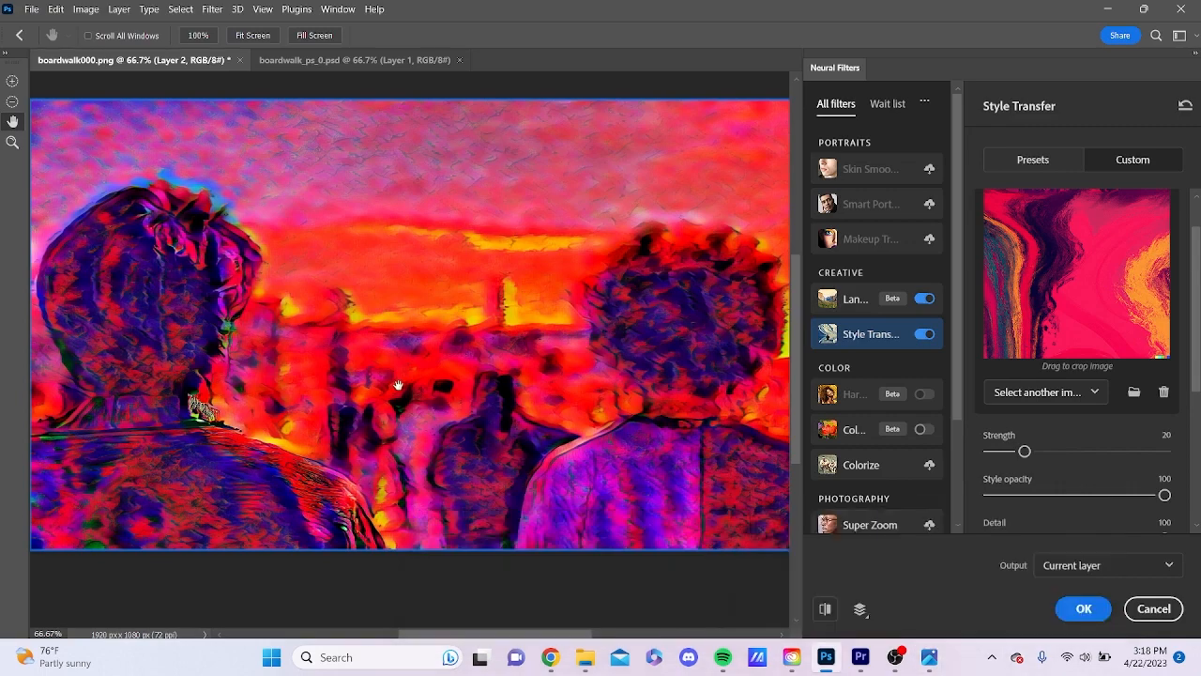
pyautogui.moveTo(929, 657)
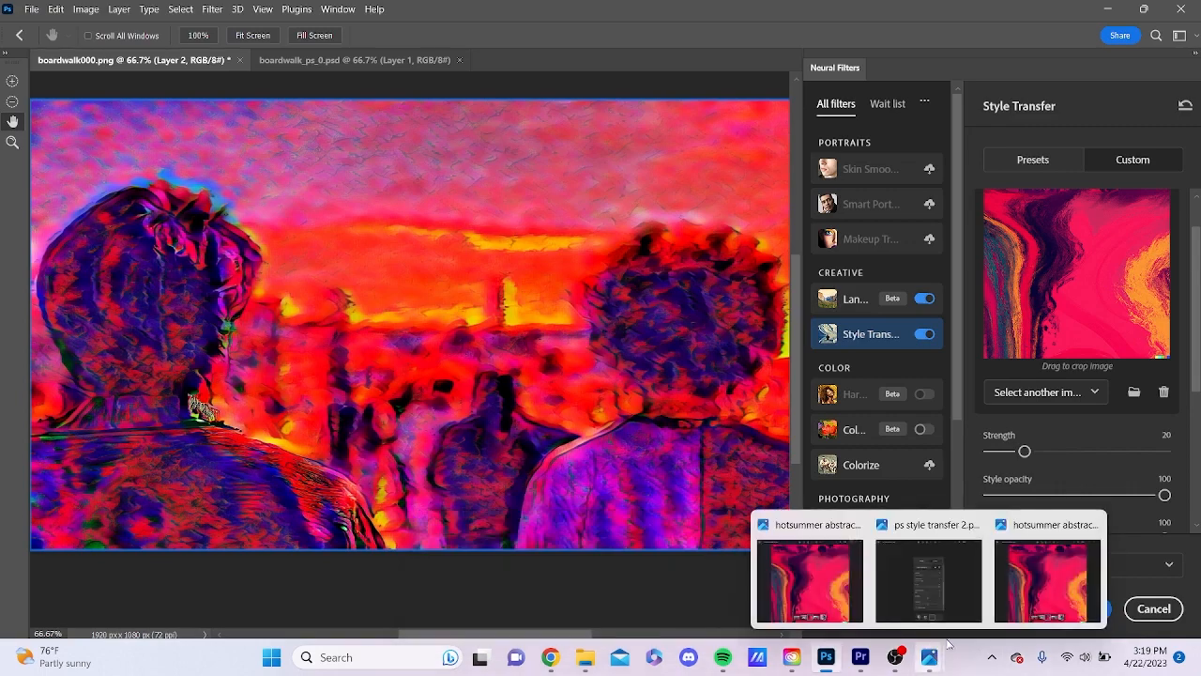
pyautogui.click(915, 592)
pyautogui.click(923, 335)
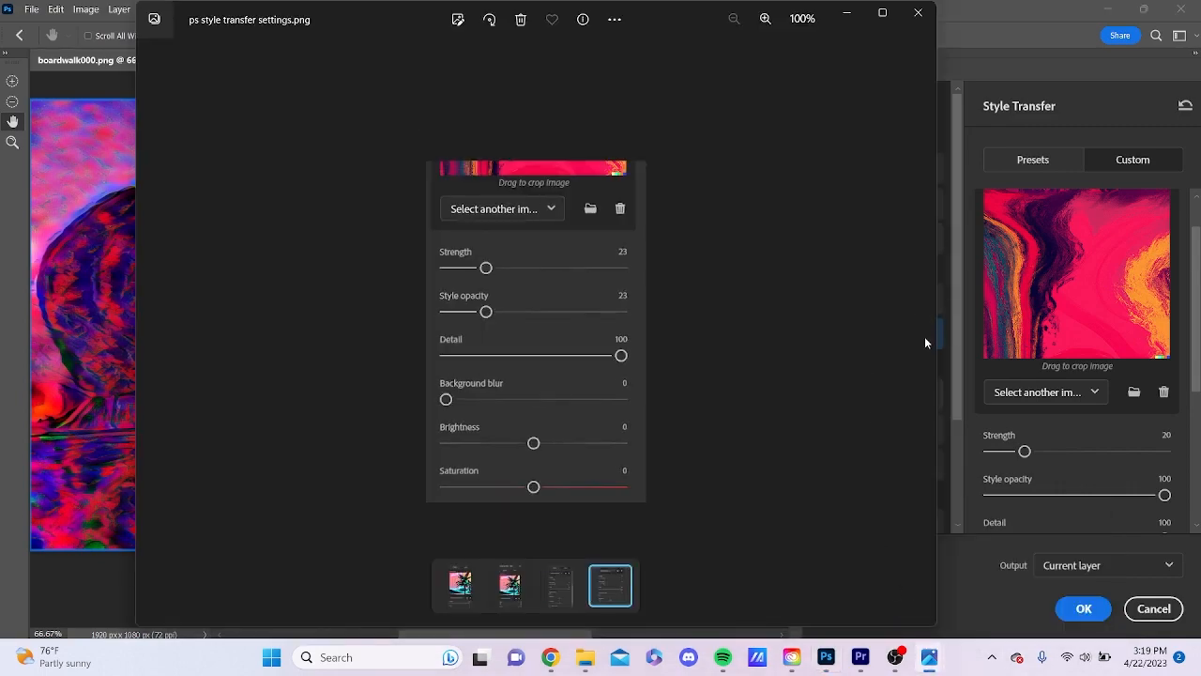
pyautogui.click(1169, 505)
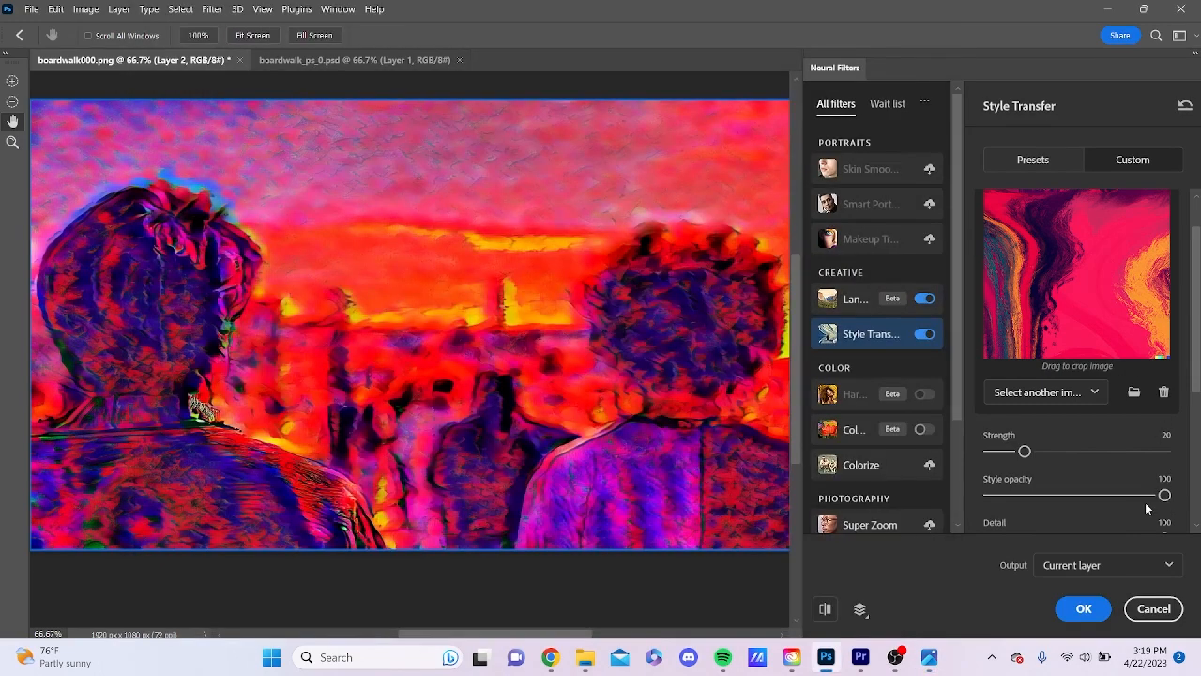
pyautogui.moveTo(1164, 494); pyautogui.dragTo(1037, 506)
# Recheck the saved settings screenshot, set Style Transfer's Strength to 23 and apply the neural filters to the current layer
pyautogui.moveTo(929, 657)
pyautogui.click(946, 594)
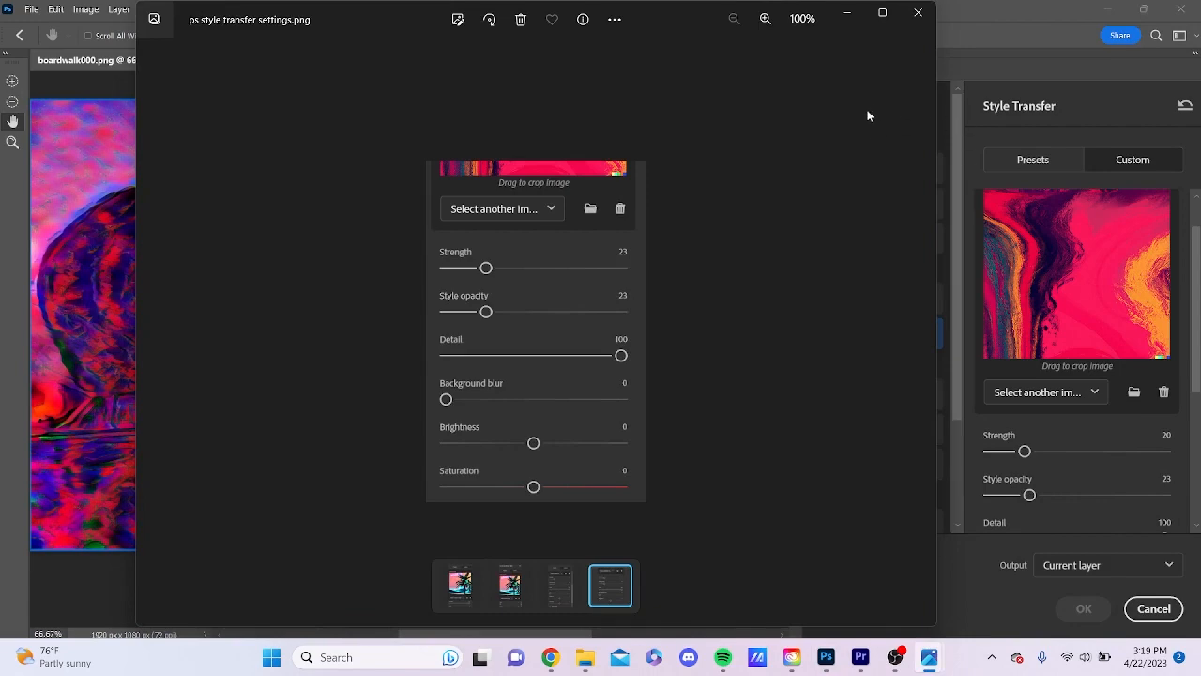
pyautogui.click(845, 14)
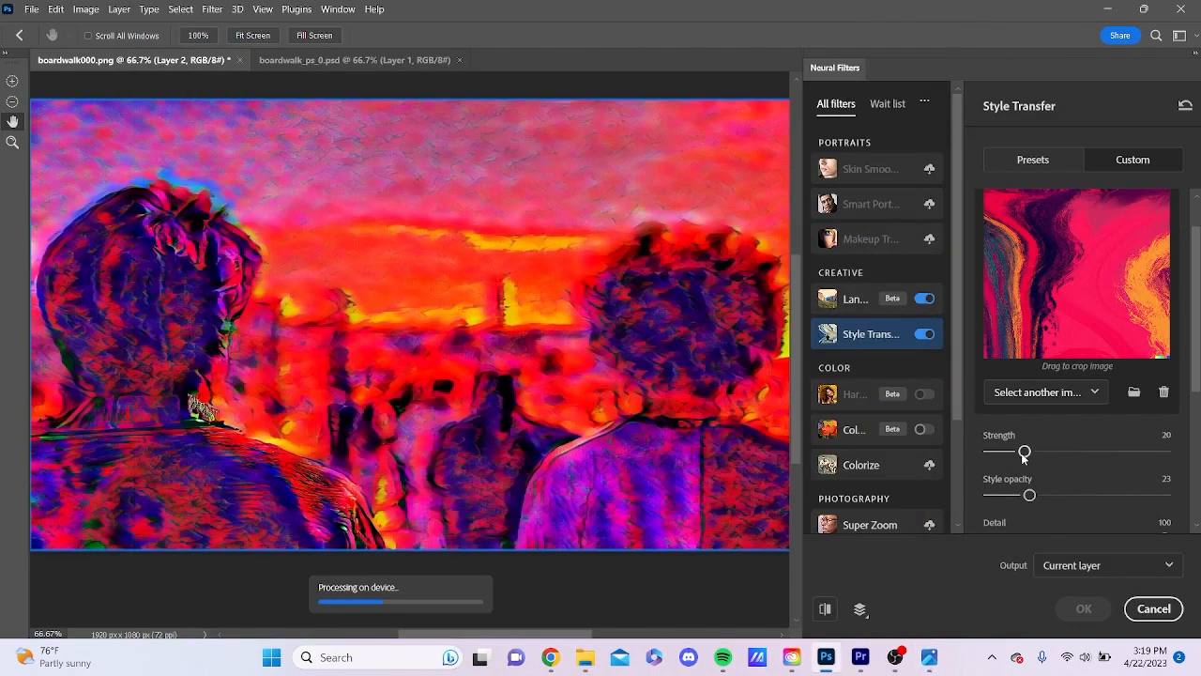
pyautogui.moveTo(1024, 453); pyautogui.dragTo(1026, 456)
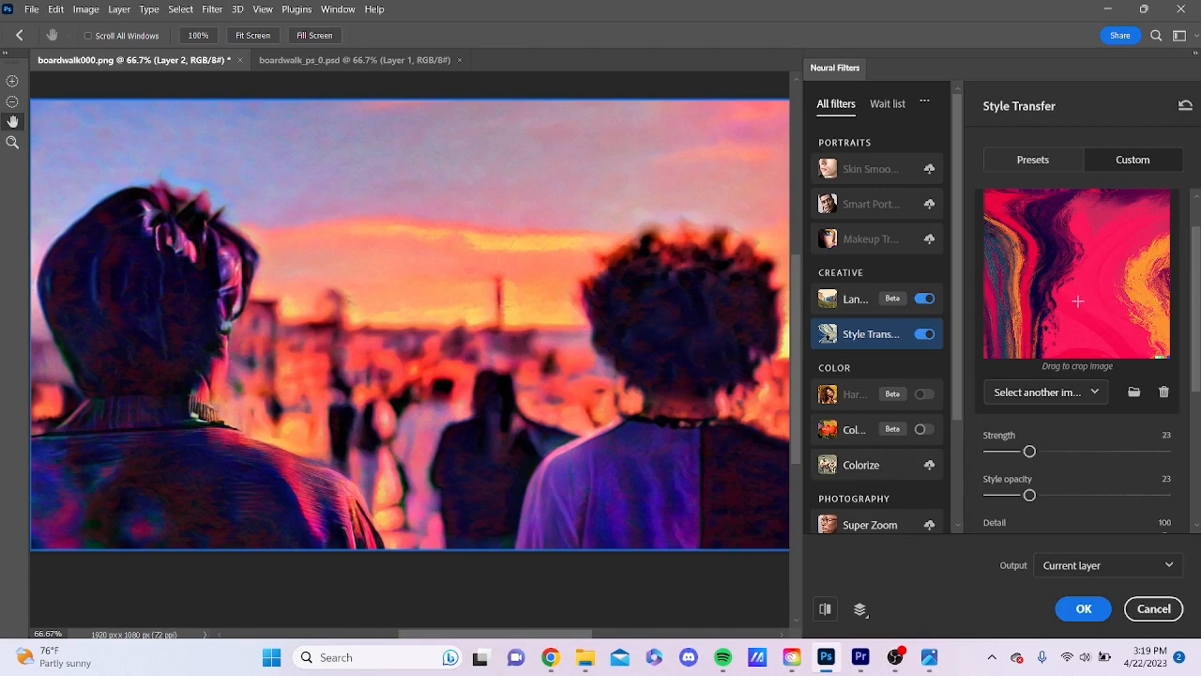
pyautogui.click(1094, 610)
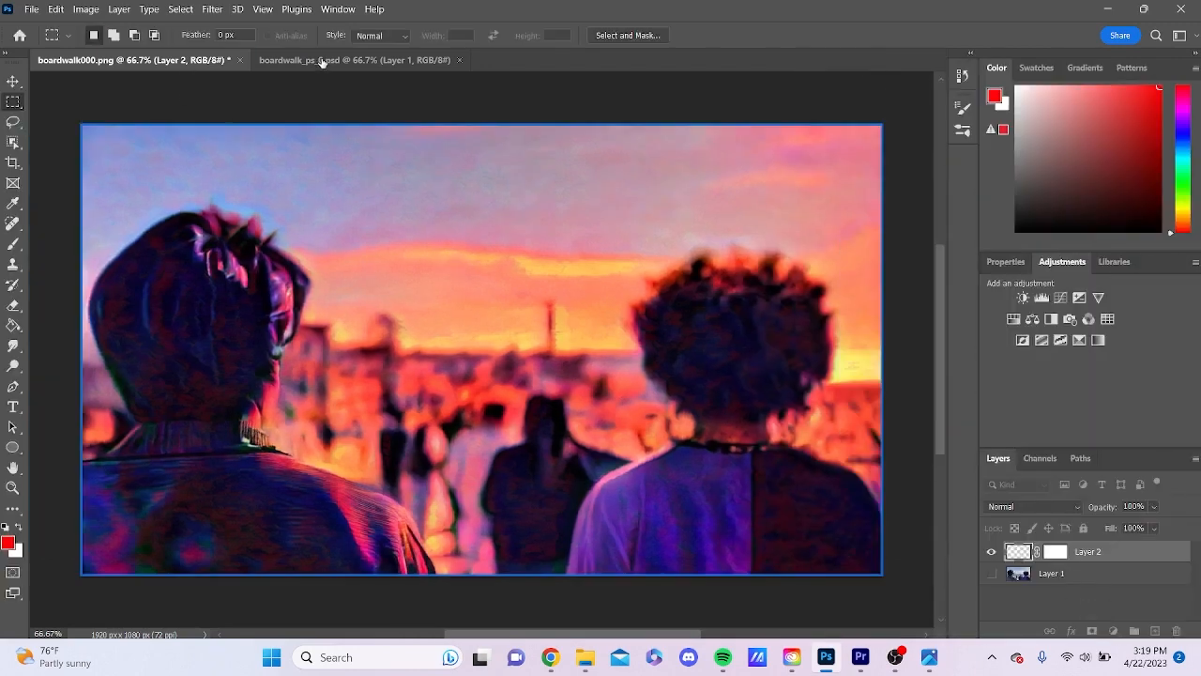
# Compare the stylized boardwalk000.png with boardwalk_ps_0.psd and save boardwalk000.png
pyautogui.click(315, 62)
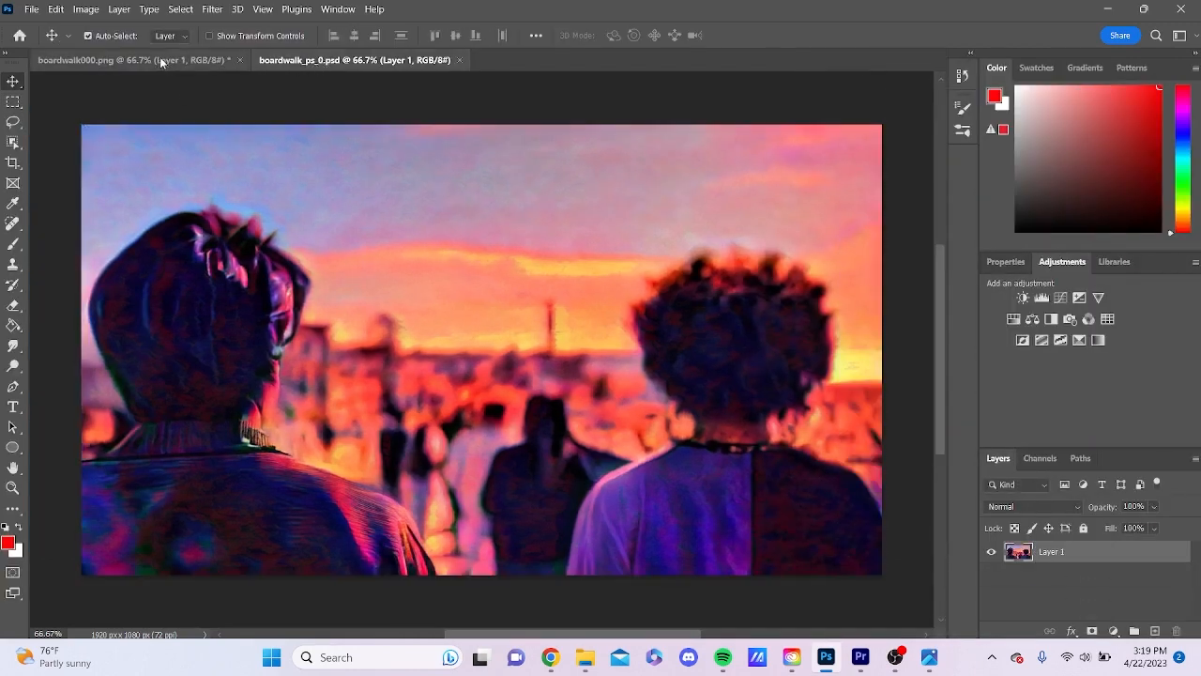
pyautogui.click(162, 59)
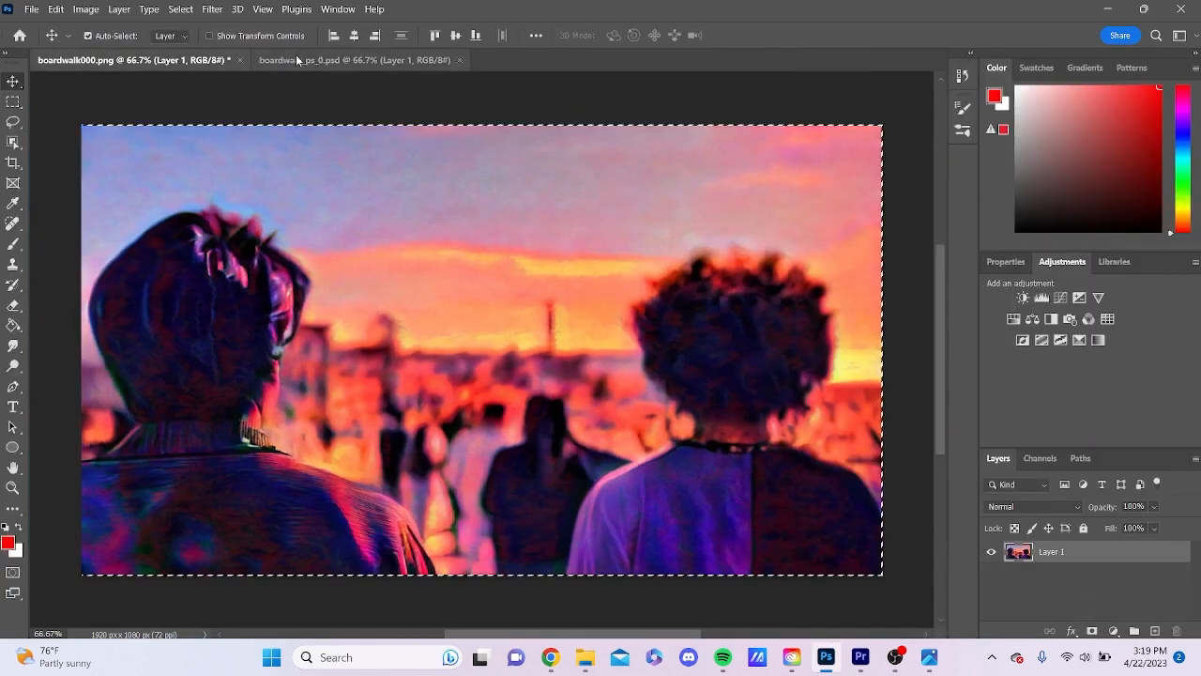
pyautogui.click(299, 60)
pyautogui.click(169, 61)
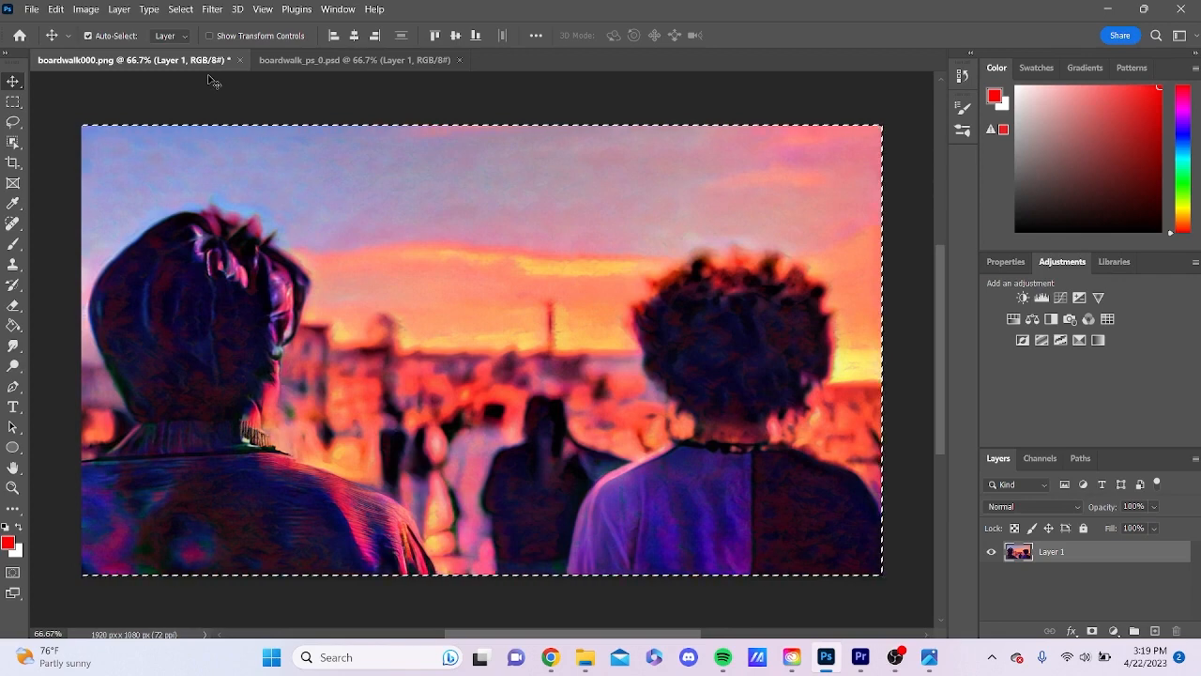
pyautogui.hotkey('ctrl', 's')
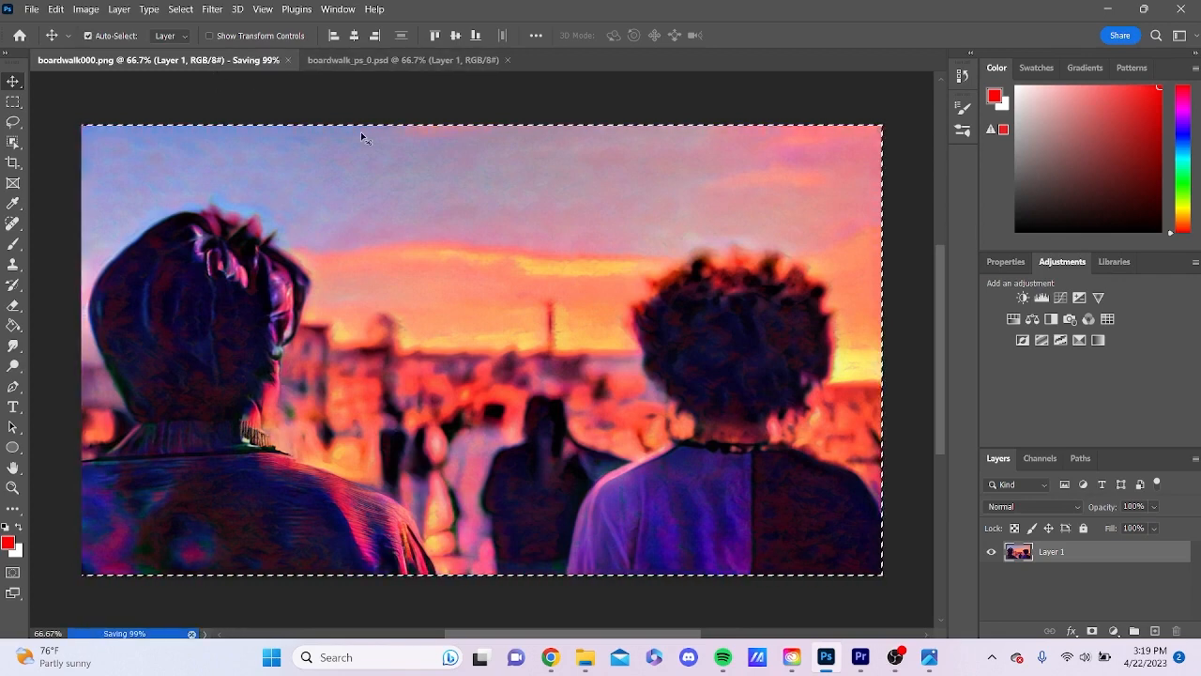
# Open the frame boardwalk010.png from AI Final's boardwalk - Copy folder
pyautogui.click(223, 17)
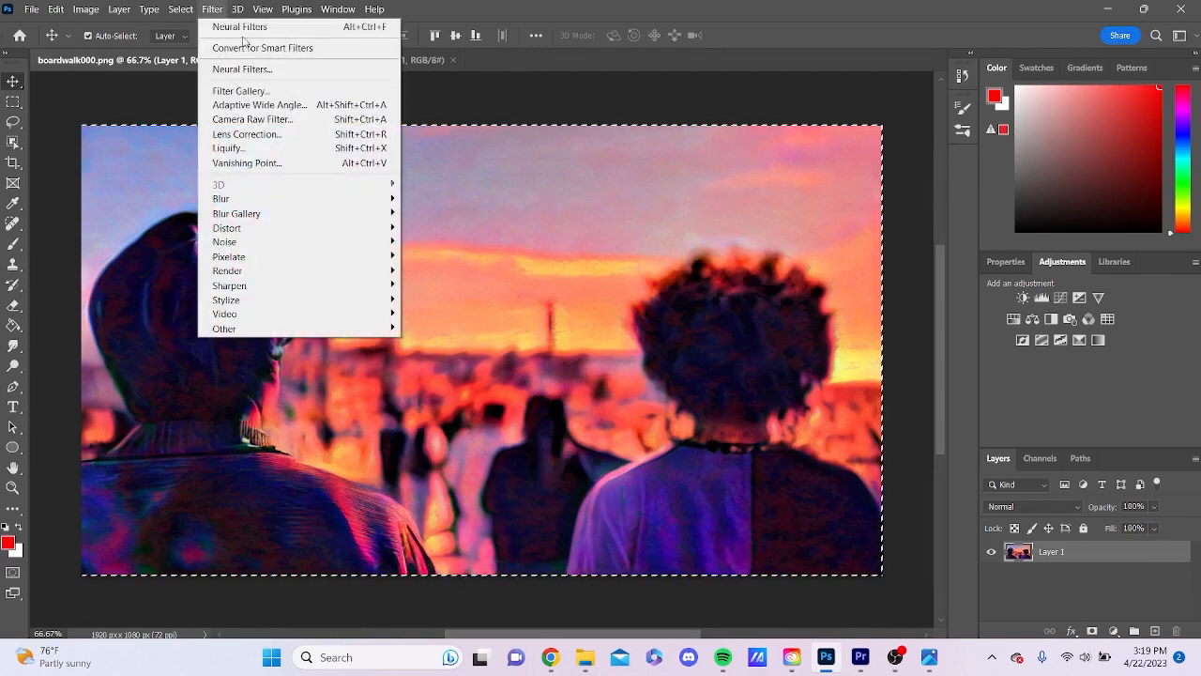
pyautogui.click(31, 8)
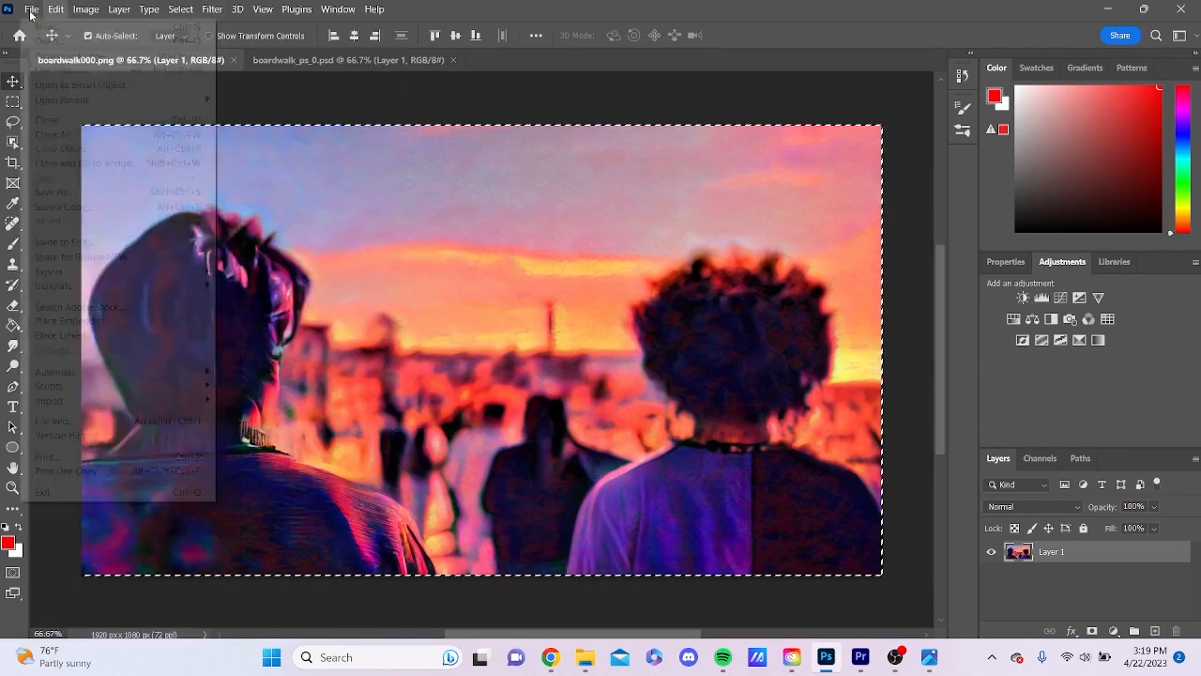
pyautogui.click(38, 39)
pyautogui.click(490, 251)
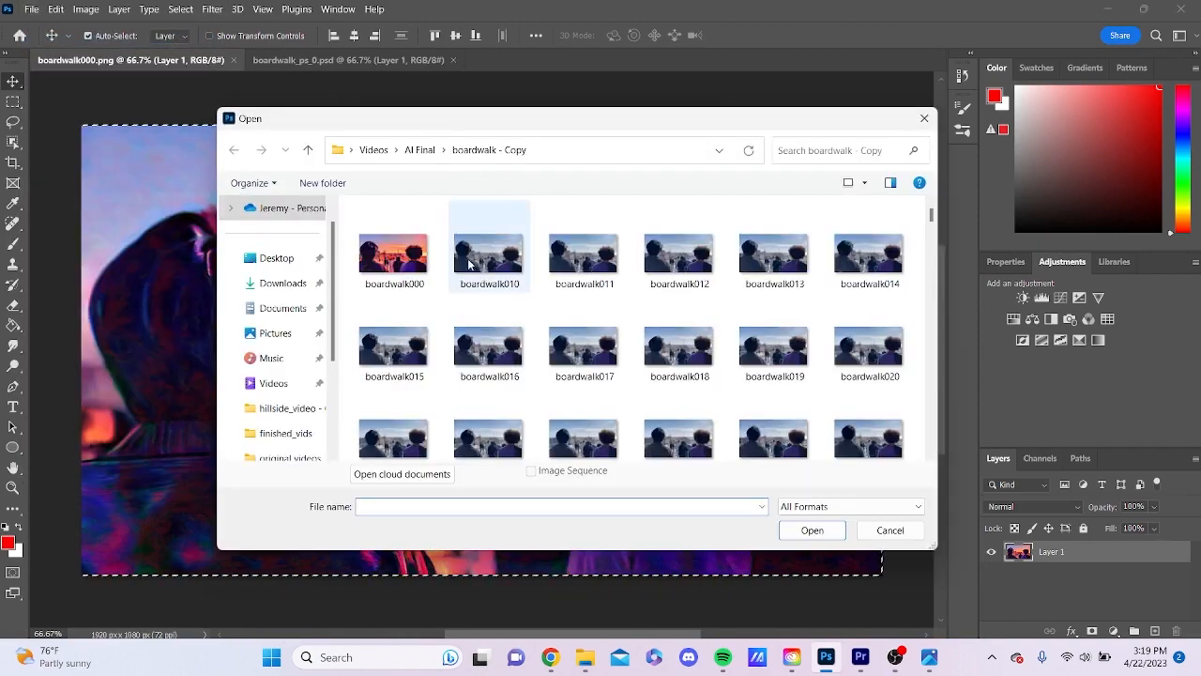
pyautogui.click(815, 529)
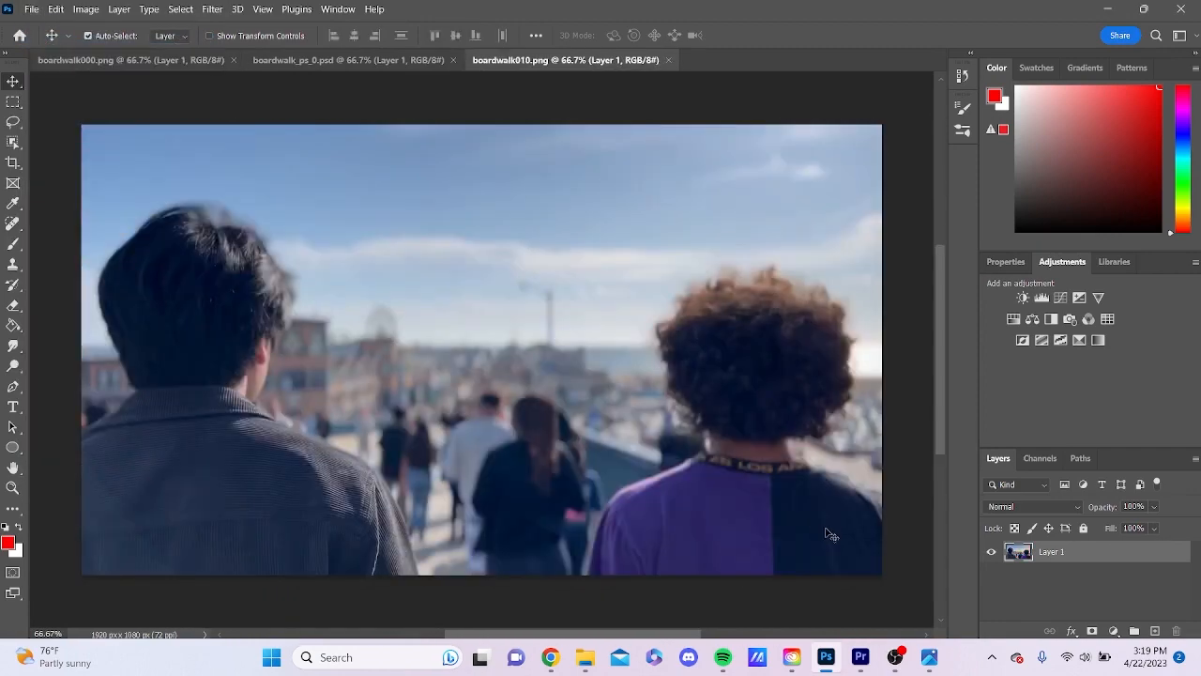
# Reapply the last Neural Filters settings to boardwalk010.png and compare it with the boardwalk000.png document
pyautogui.click(213, 10)
pyautogui.click(233, 32)
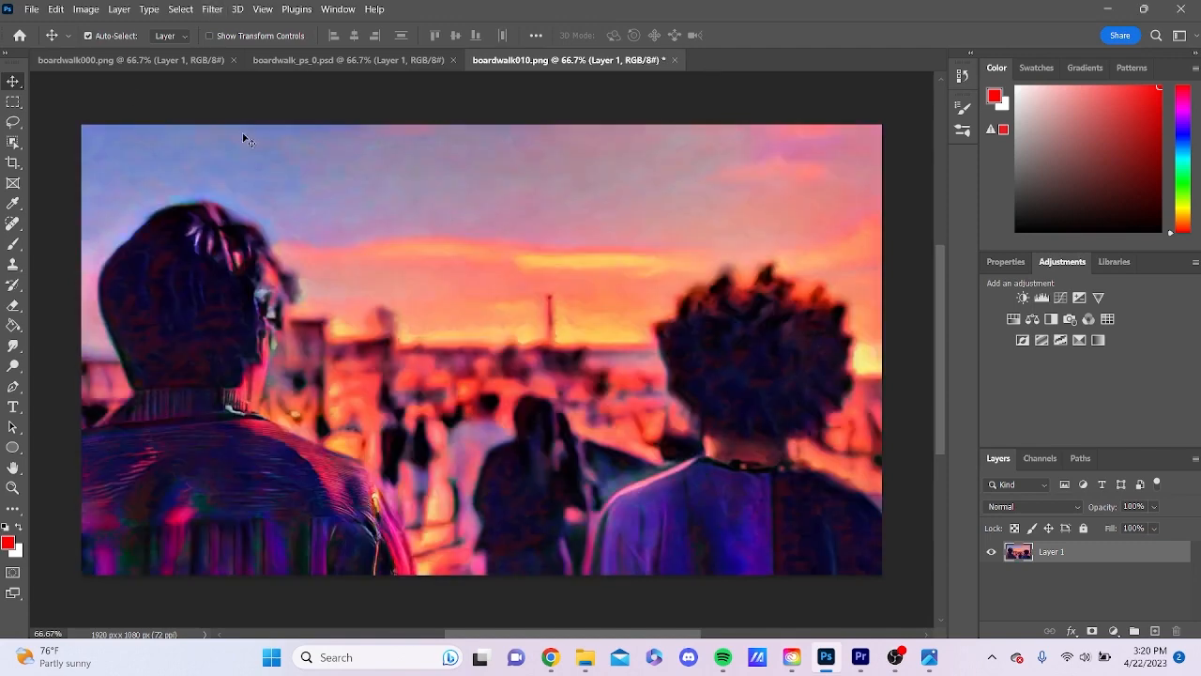
pyautogui.click(134, 60)
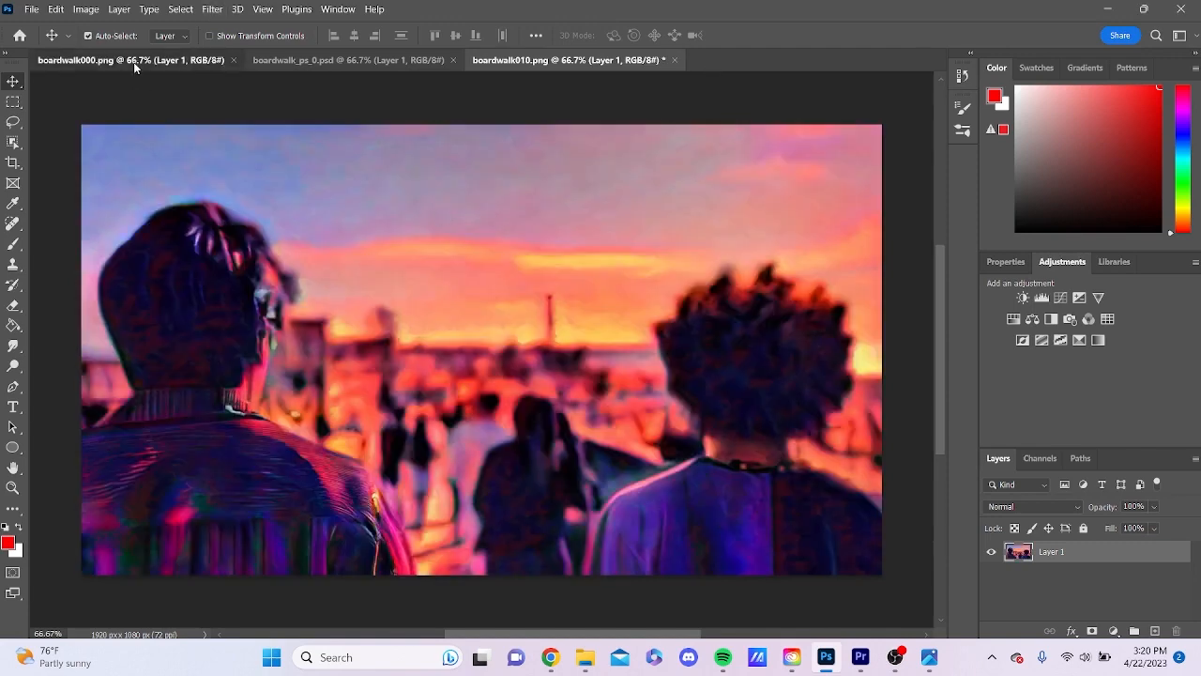
pyautogui.click(557, 62)
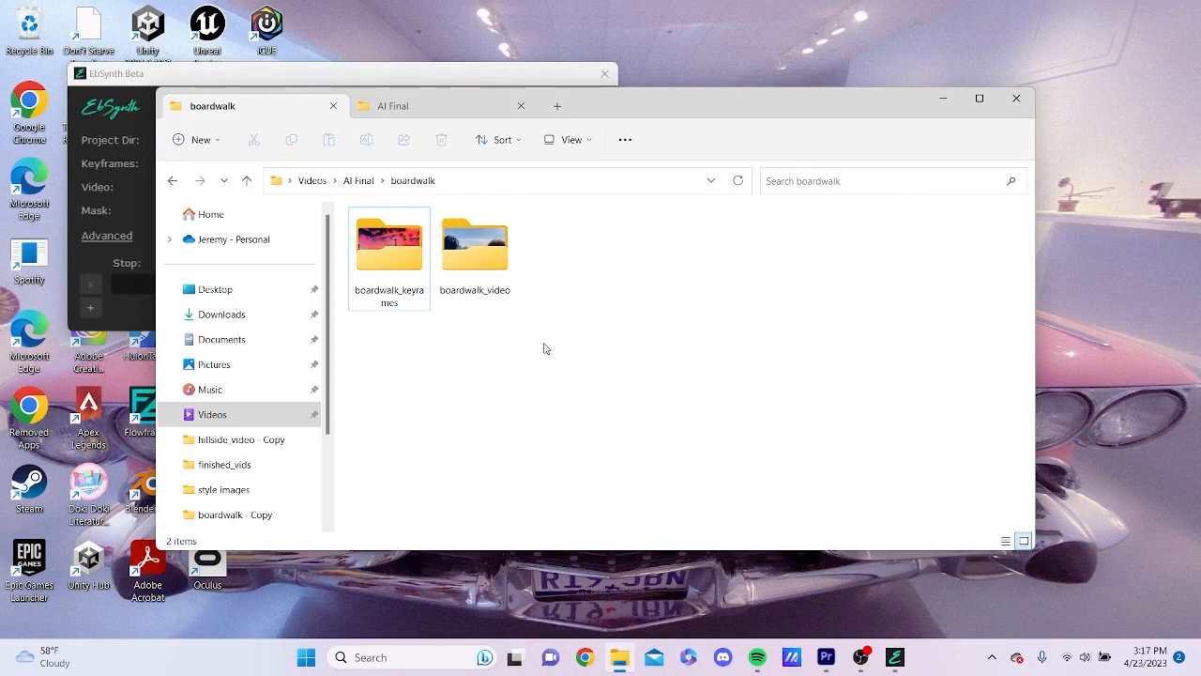
# Open the boardwalk_keyrames folder and look through its stylized keyframes from boardwalk000.png to boardwalk425.png in the image viewer
pyautogui.doubleClick(403, 271)
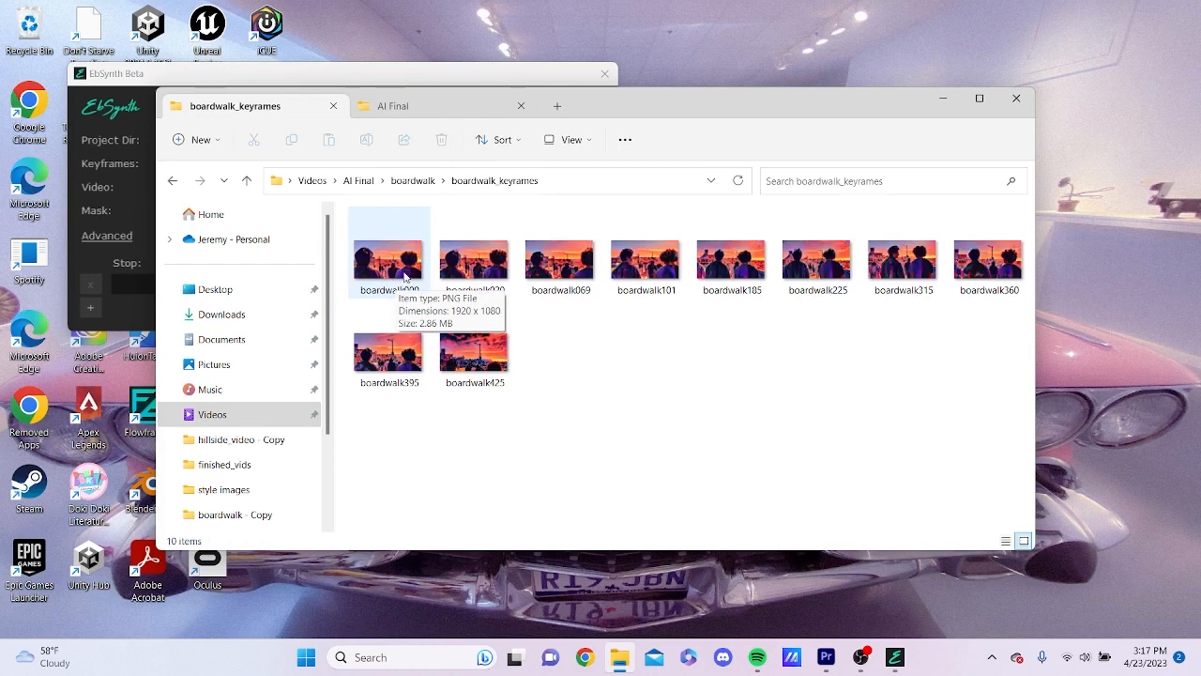
pyautogui.doubleClick(402, 278)
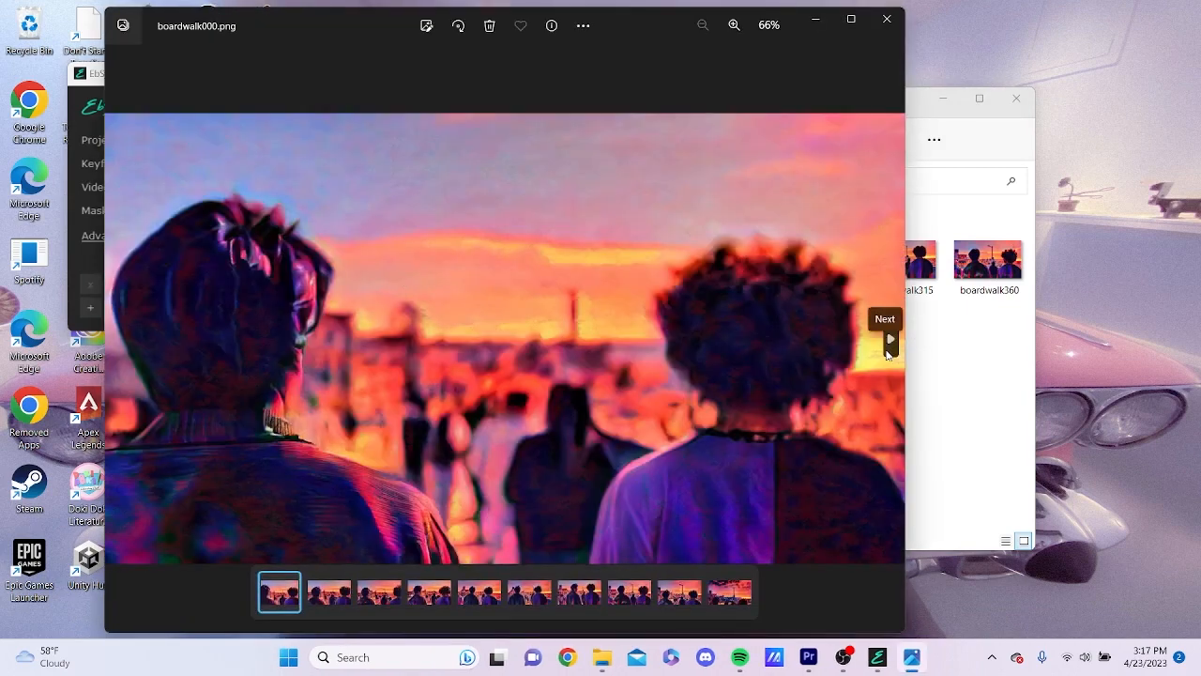
pyautogui.click(888, 352)
pyautogui.click(888, 353)
pyautogui.click(887, 353)
pyautogui.click(888, 353)
pyautogui.click(888, 353)
pyautogui.click(888, 355)
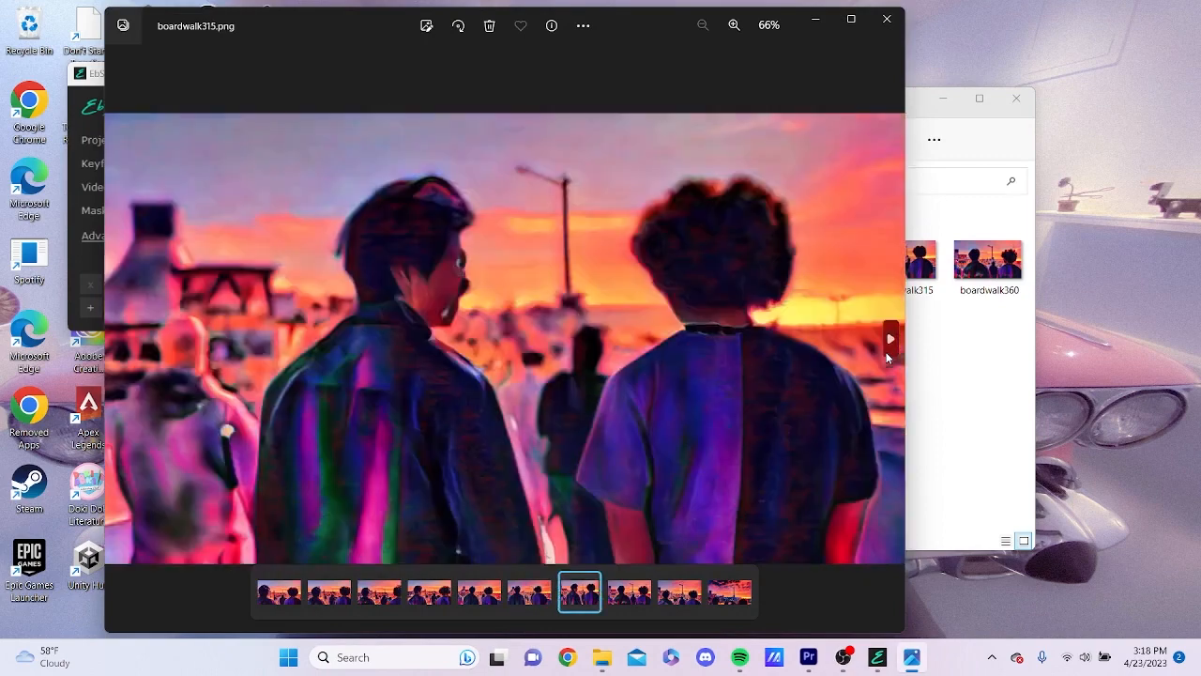
pyautogui.click(887, 354)
pyautogui.click(888, 356)
pyautogui.click(888, 356)
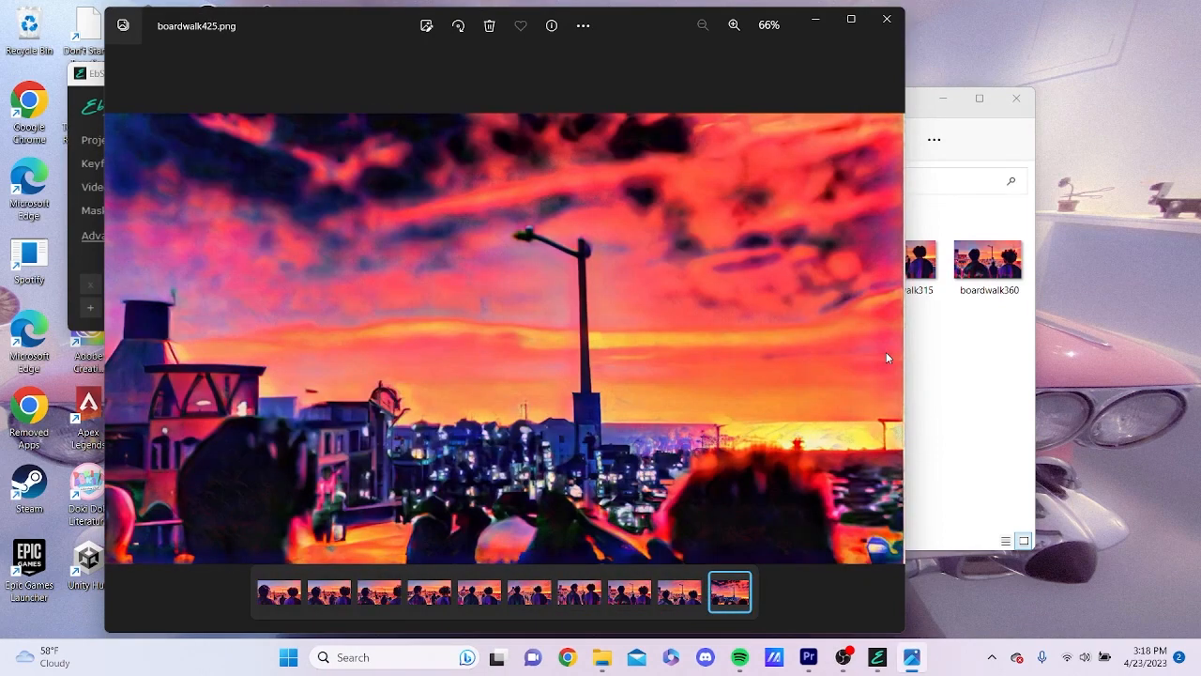
pyautogui.click(887, 19)
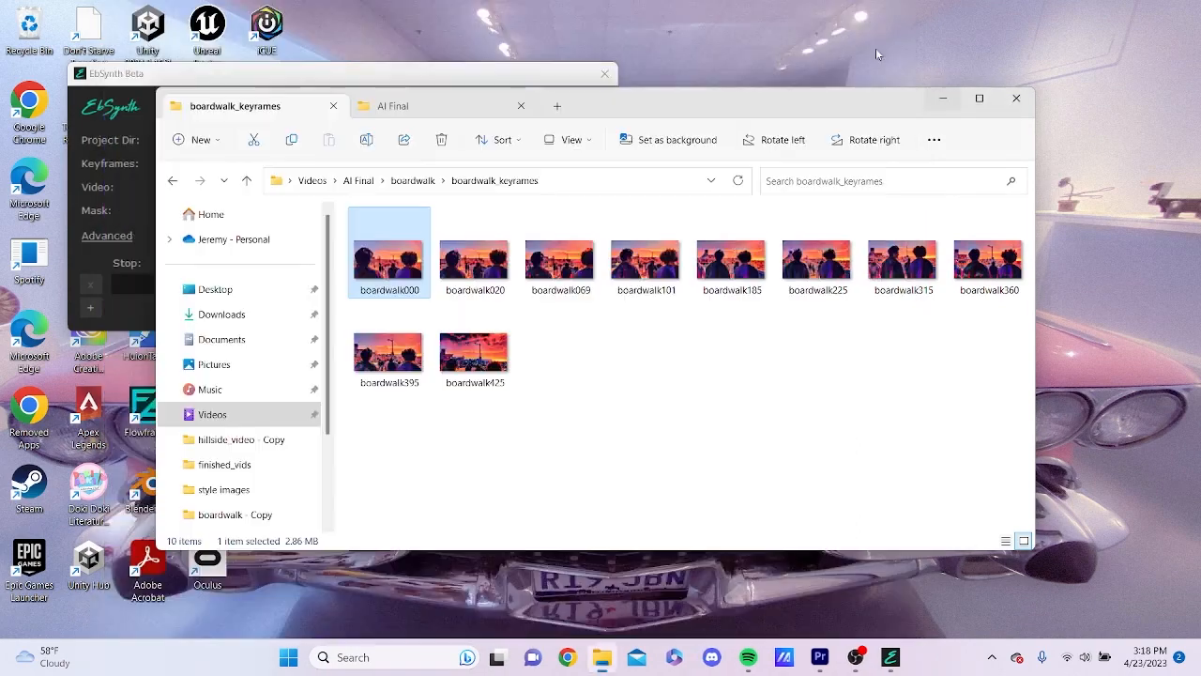
# Open the boardwalk_video folder inside boardwalk and look through its original frame sequence
pyautogui.click(411, 184)
pyautogui.doubleClick(497, 264)
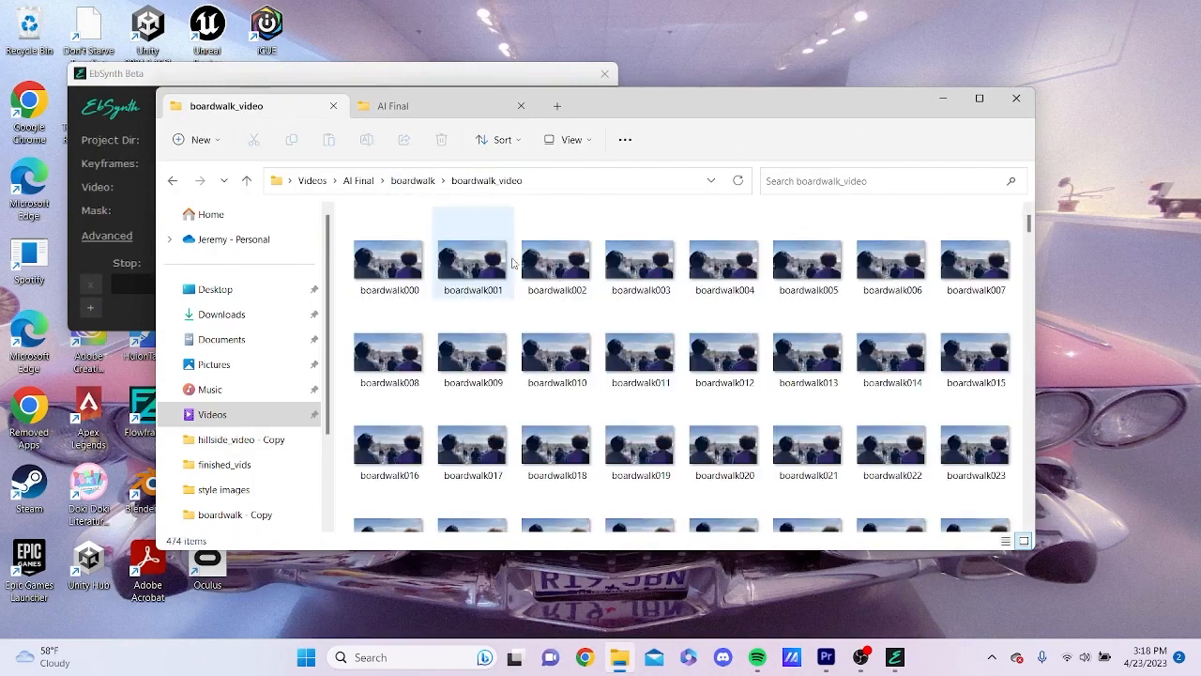
pyautogui.scroll(-20, 805, 328)
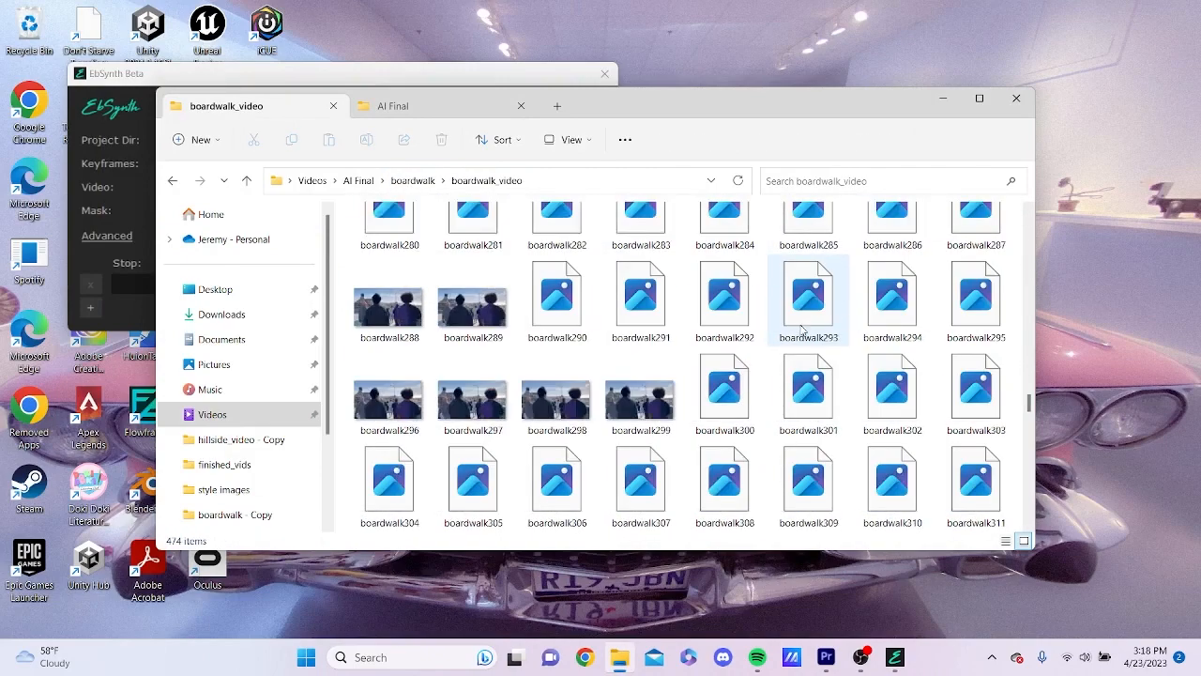
pyautogui.scroll(-15, 803, 325)
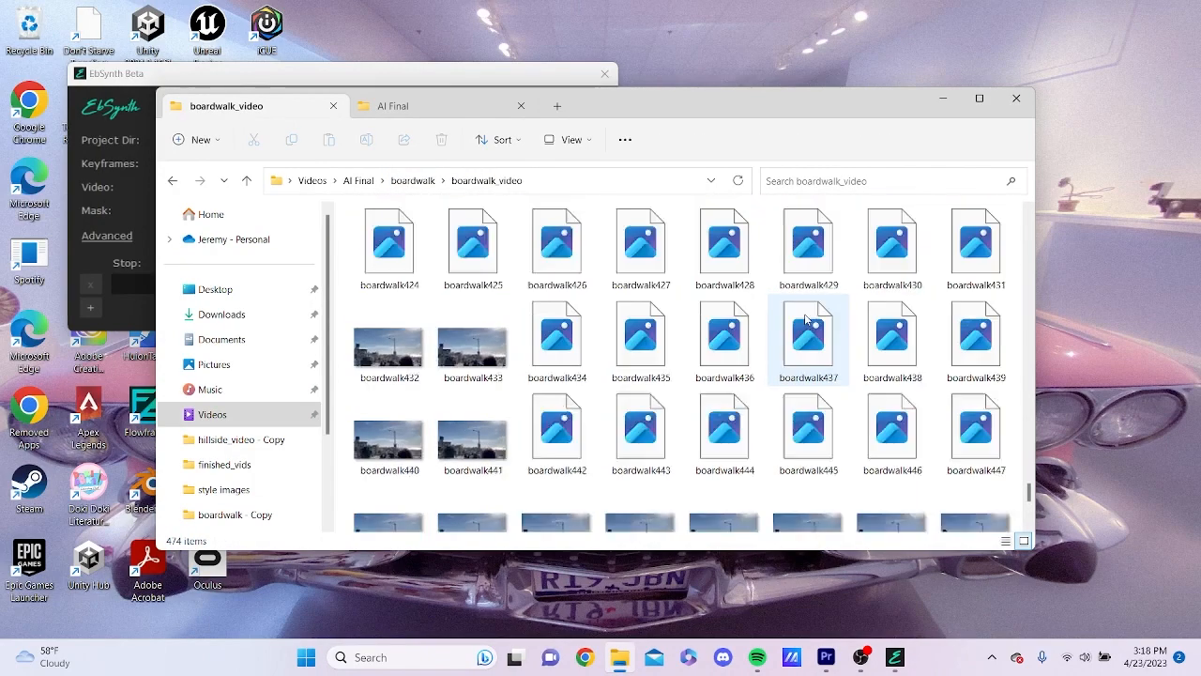
# Return to the boardwalk folder and load the boardwalk_video folder as EbSynth's Video source
pyautogui.scroll(20, 805, 319)
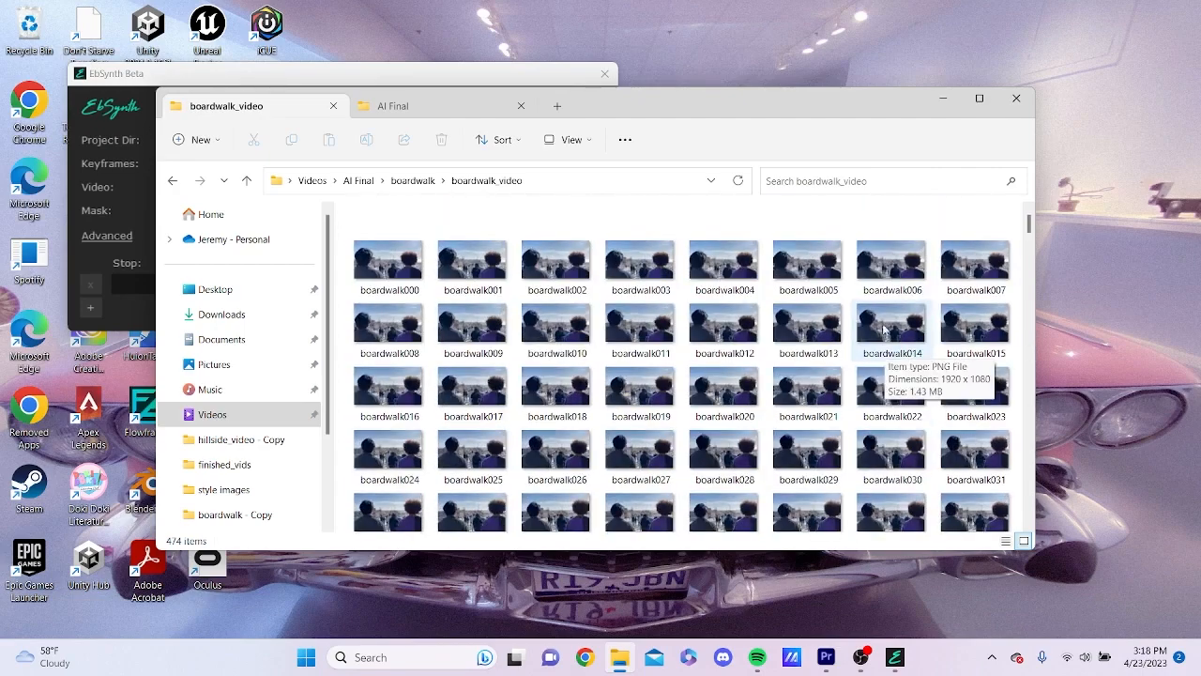
pyautogui.click(458, 71)
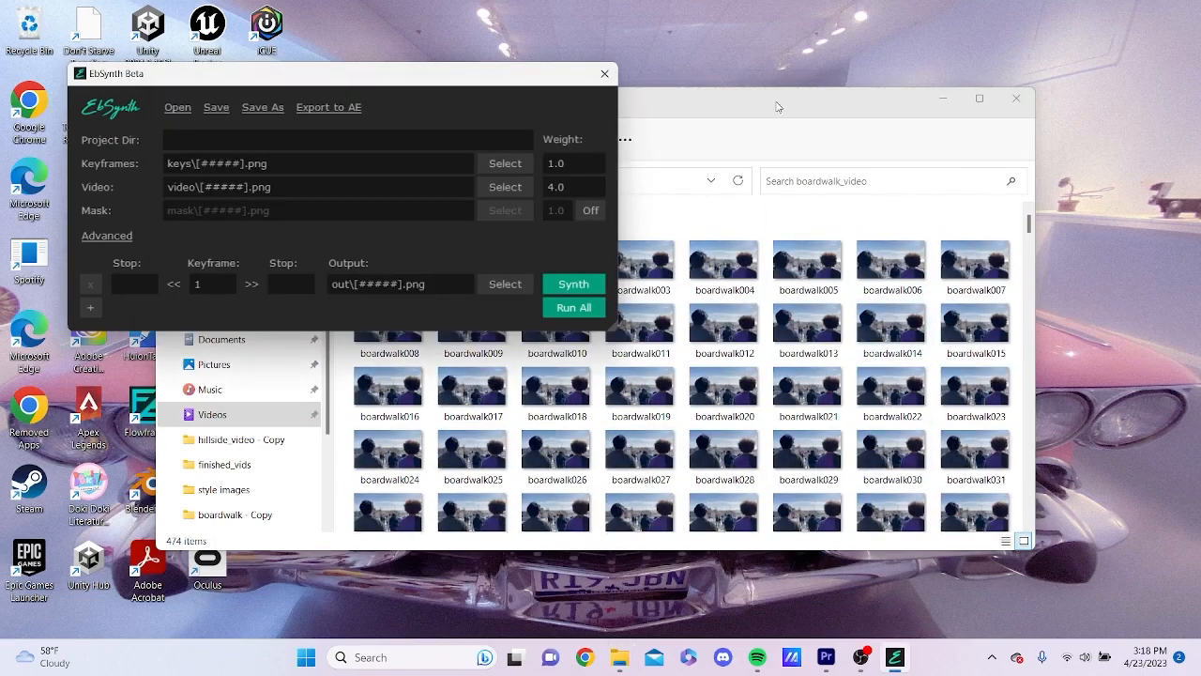
pyautogui.moveTo(773, 107); pyautogui.dragTo(988, 262)
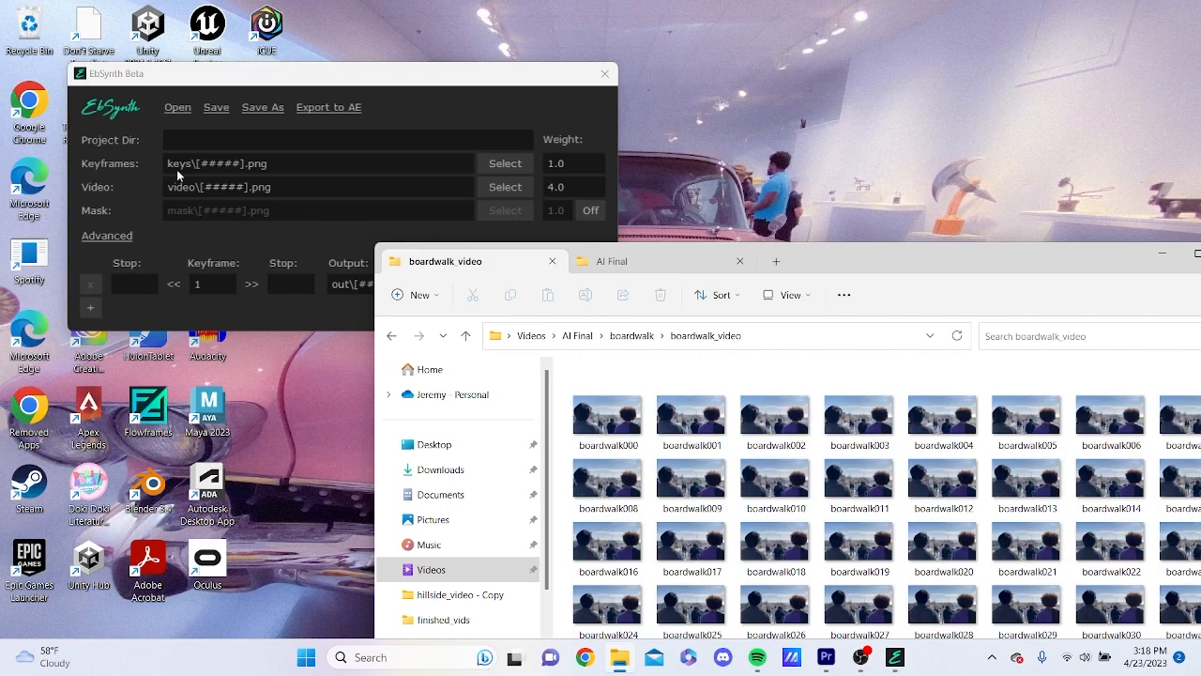
pyautogui.moveTo(850, 263); pyautogui.dragTo(914, 156)
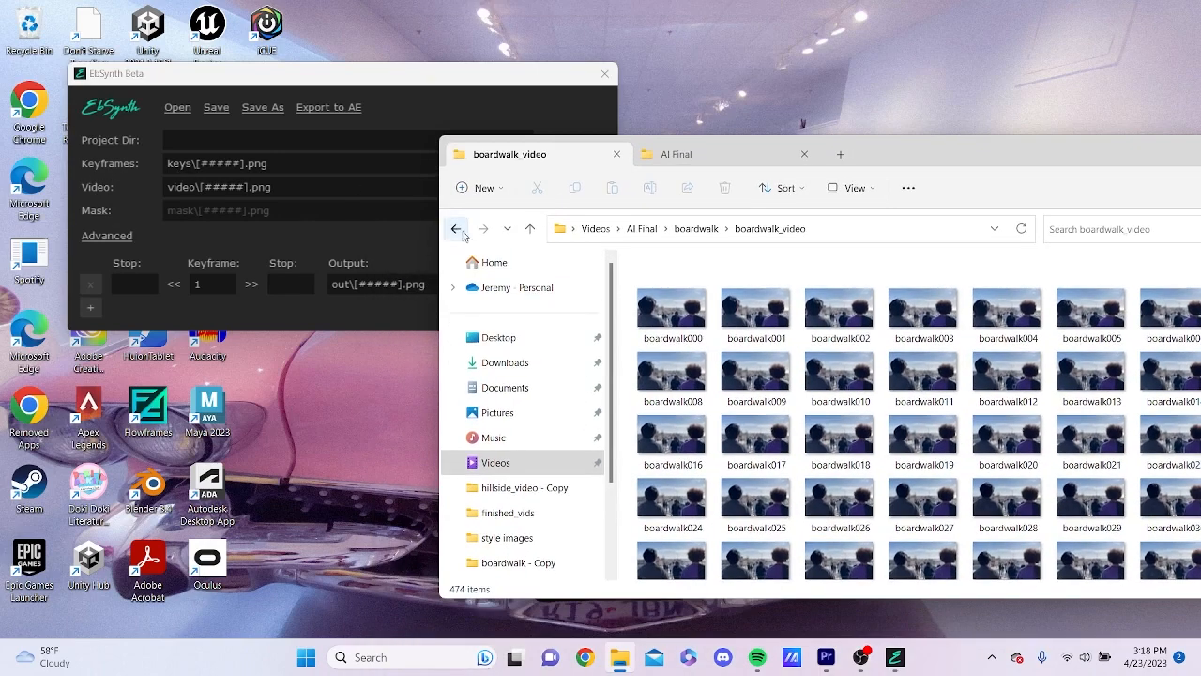
pyautogui.click(456, 228)
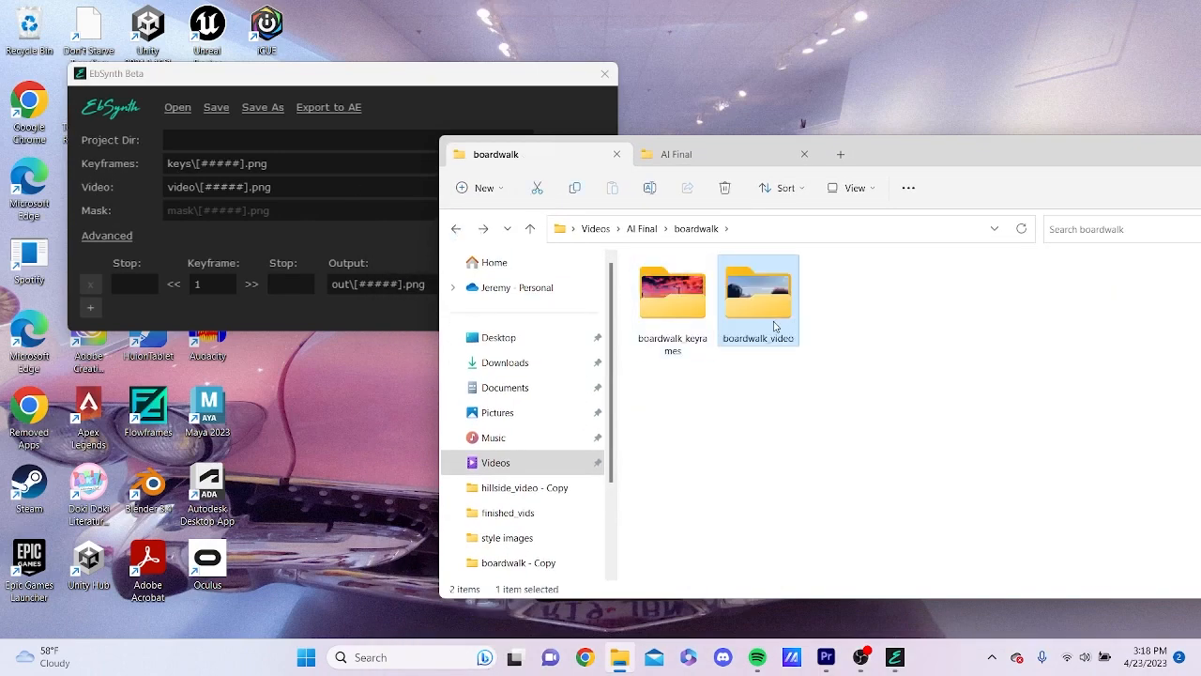
pyautogui.moveTo(776, 322); pyautogui.dragTo(313, 187)
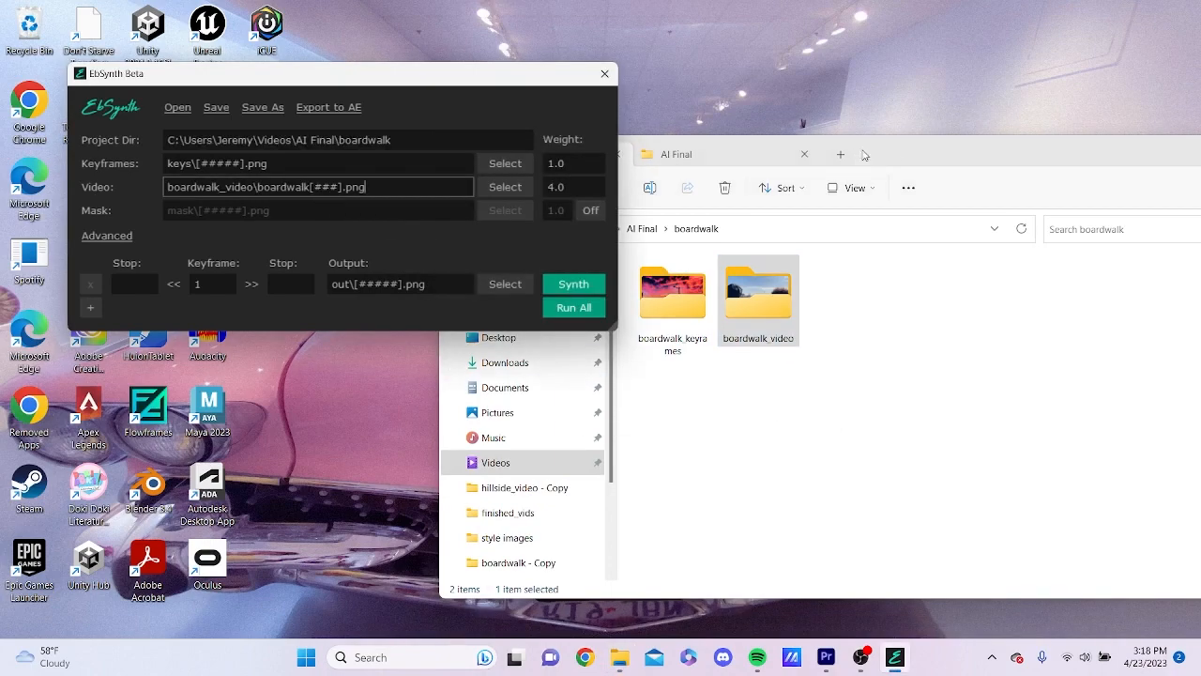
# Check the contents of boardwalk_keyrames and load that folder as EbSynth's Keyframes source
pyautogui.moveTo(901, 153); pyautogui.dragTo(1063, 129)
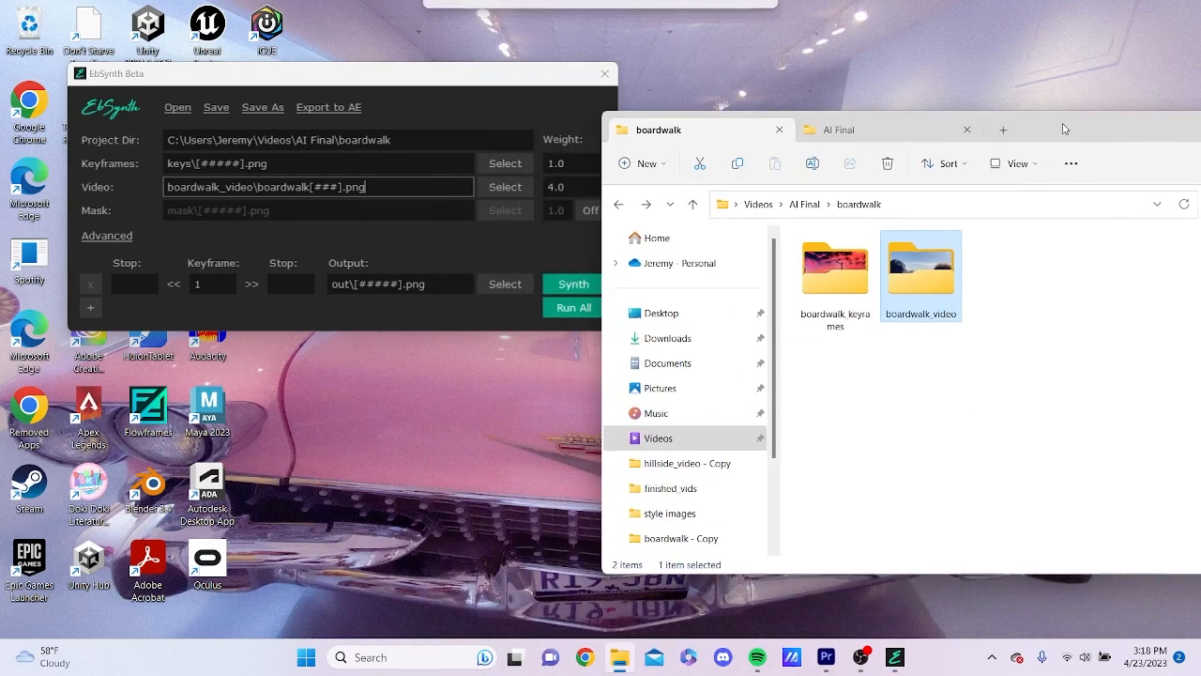
pyautogui.doubleClick(856, 297)
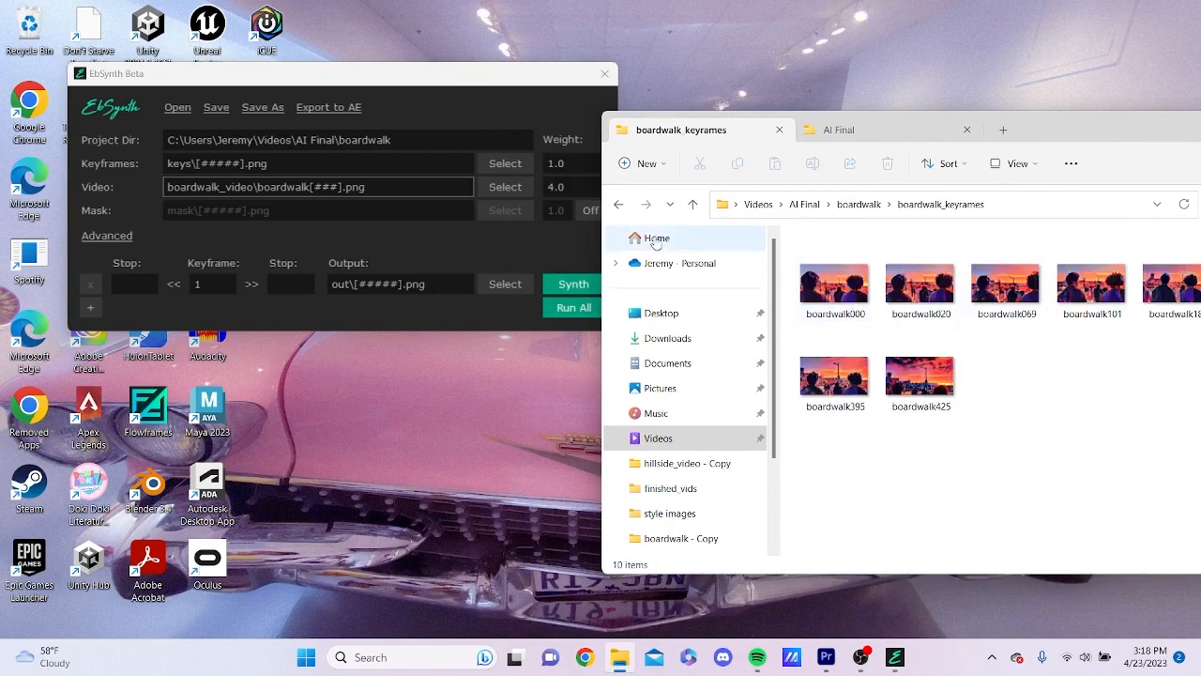
pyautogui.moveTo(1053, 124); pyautogui.dragTo(937, 118)
pyautogui.click(504, 197)
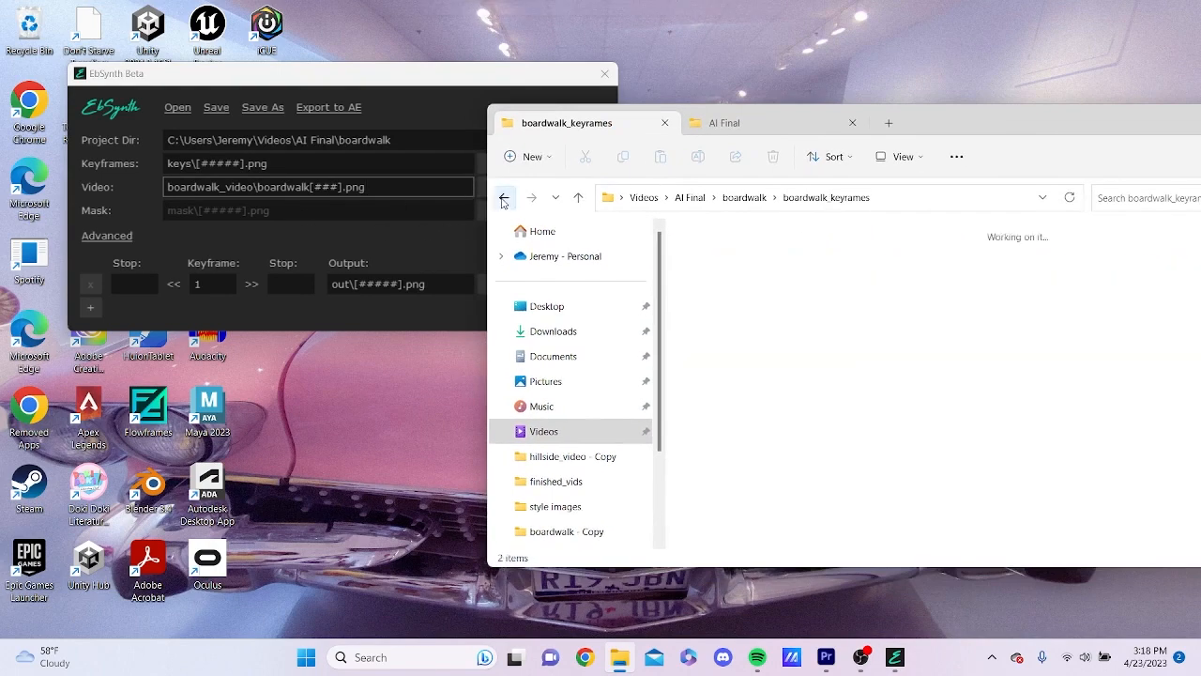
pyautogui.moveTo(729, 300); pyautogui.dragTo(369, 166)
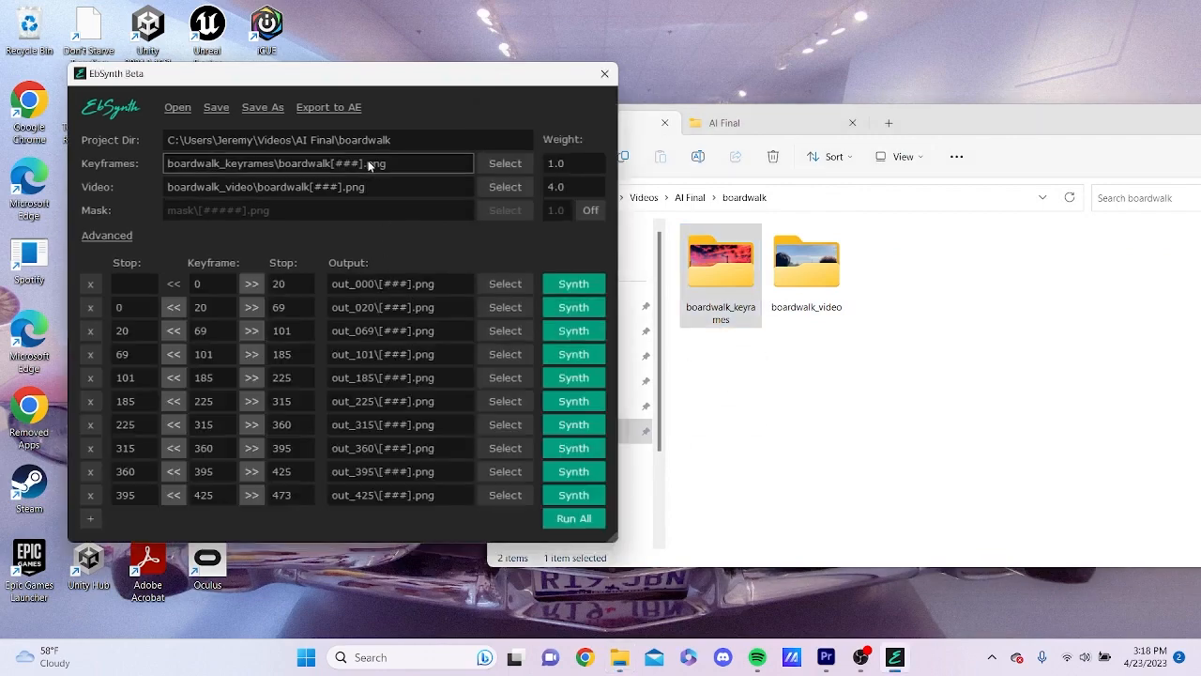
# Open the boardwalk_video and boardwalk_keyrames folders in turn and compare their frame numbers with EbSynth's keyframe and stop ranges
pyautogui.moveTo(990, 129); pyautogui.dragTo(1100, 148)
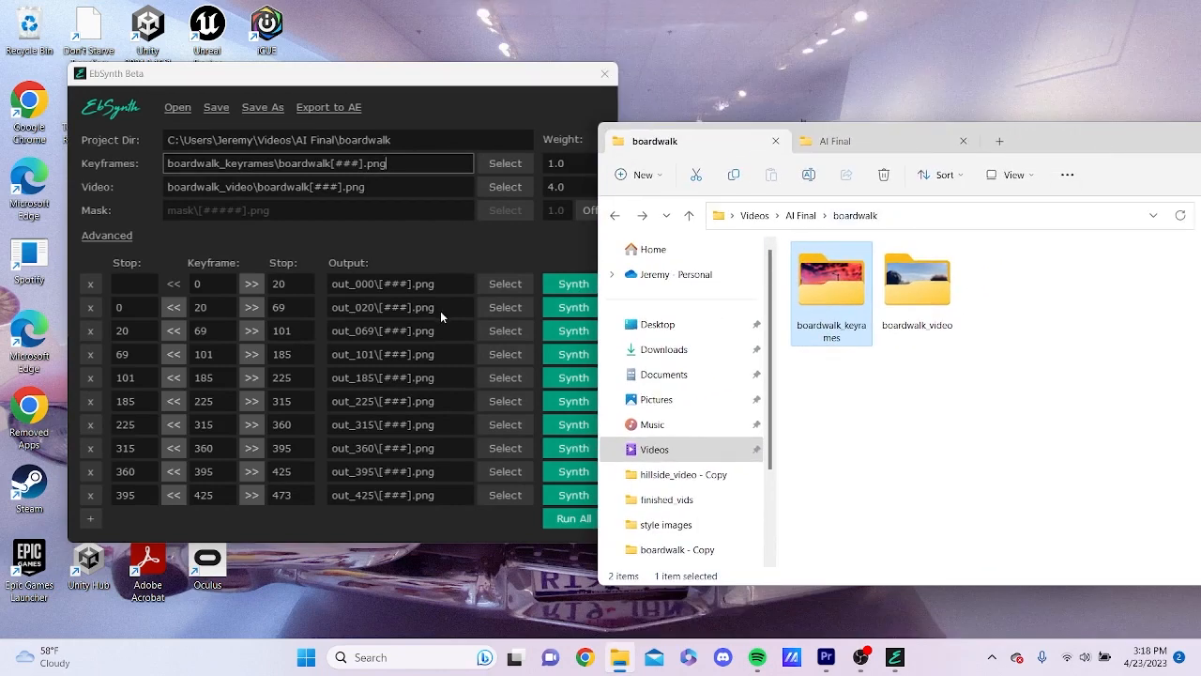
pyautogui.doubleClick(918, 328)
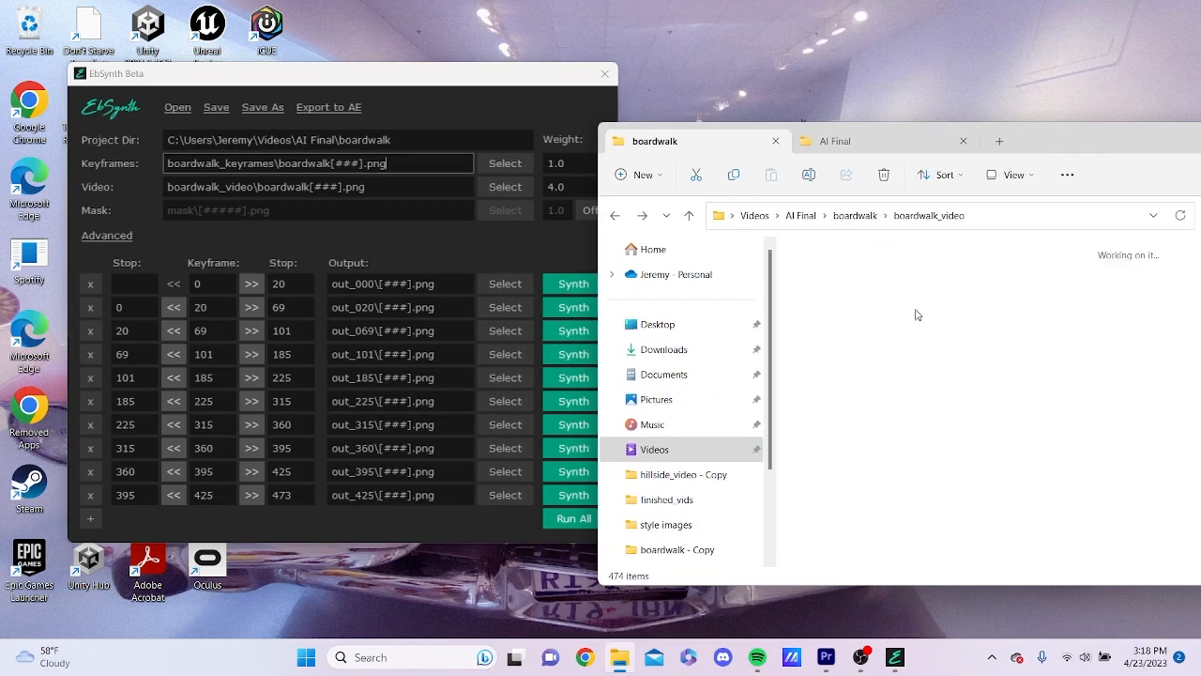
pyautogui.moveTo(1073, 123); pyautogui.dragTo(924, 144)
pyautogui.click(498, 224)
pyautogui.click(737, 322)
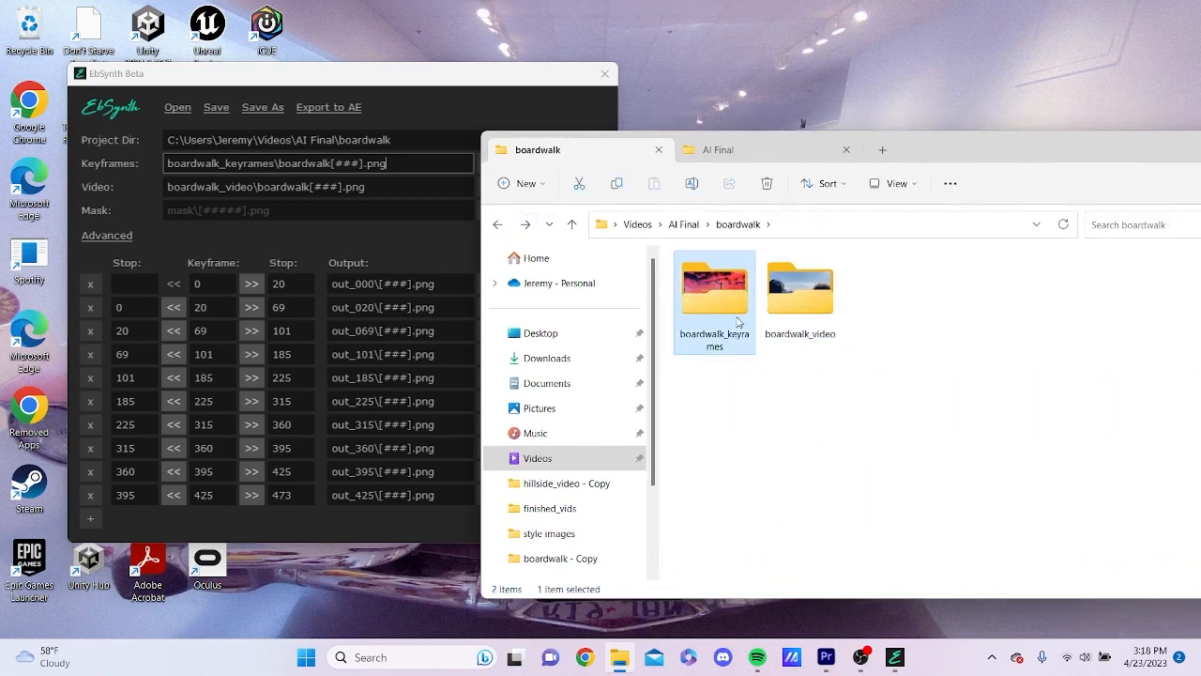
pyautogui.doubleClick(737, 324)
pyautogui.moveTo(970, 154); pyautogui.dragTo(1121, 369)
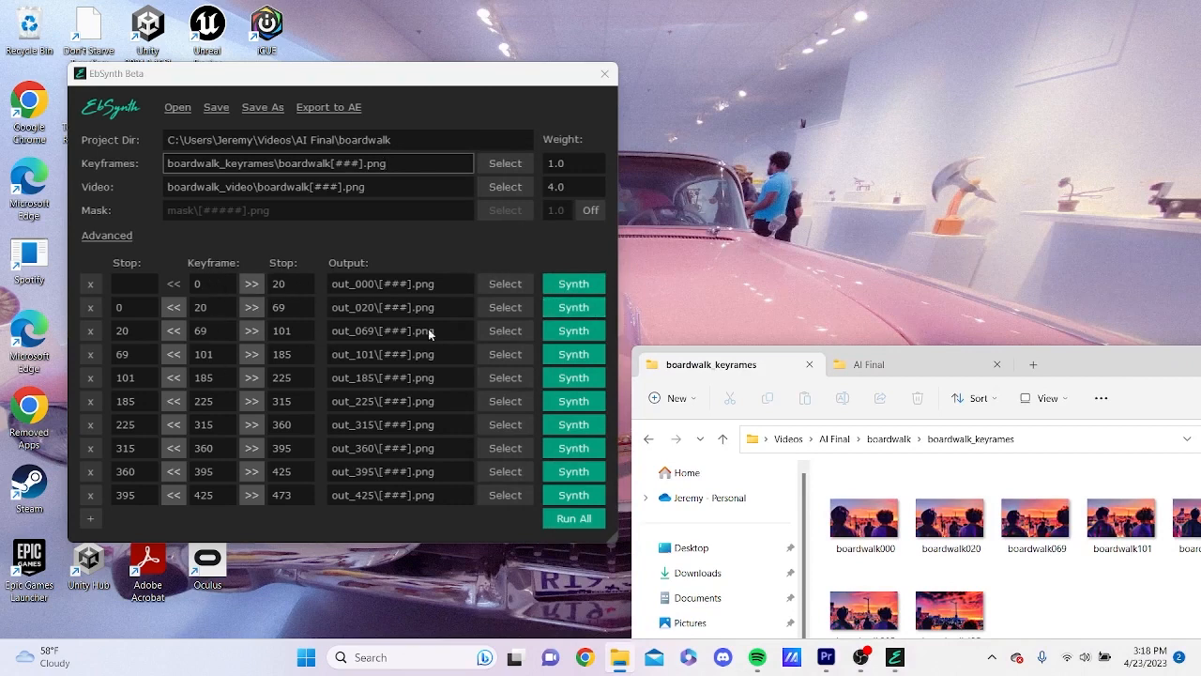
pyautogui.moveTo(1133, 369); pyautogui.dragTo(1161, 226)
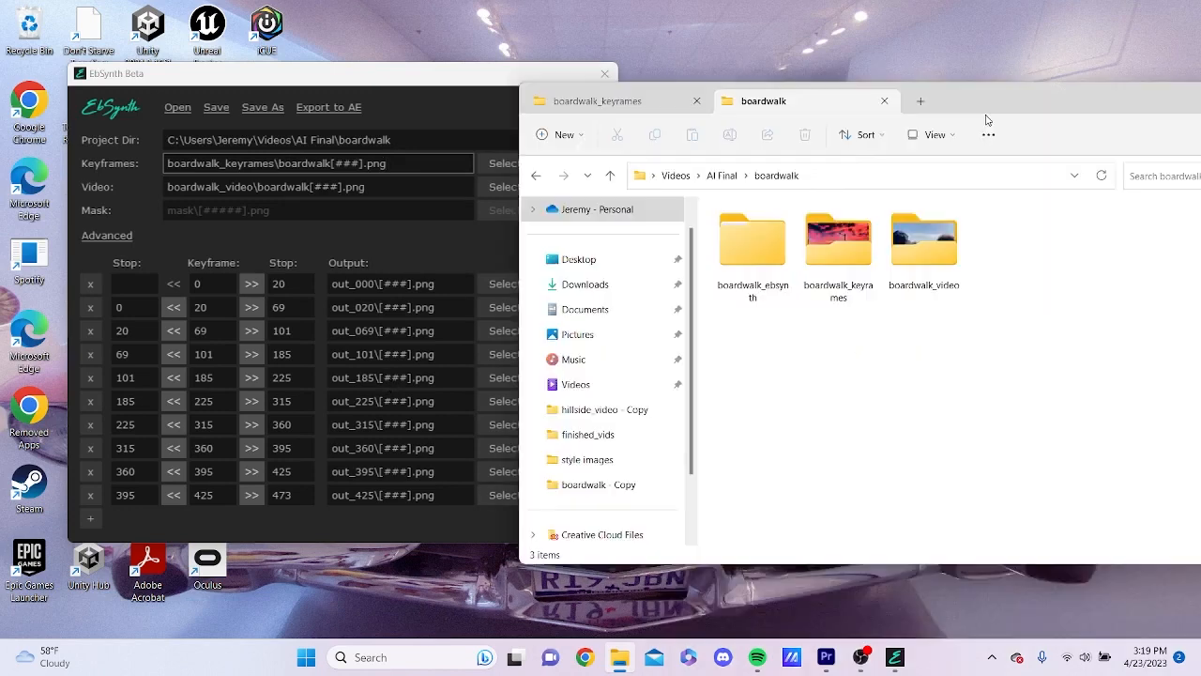
# Open the boardwalk_ebsynth folder inside boardwalk and place its window beside EbSynth's keyframe list
pyautogui.moveTo(427, 80); pyautogui.dragTo(413, 74)
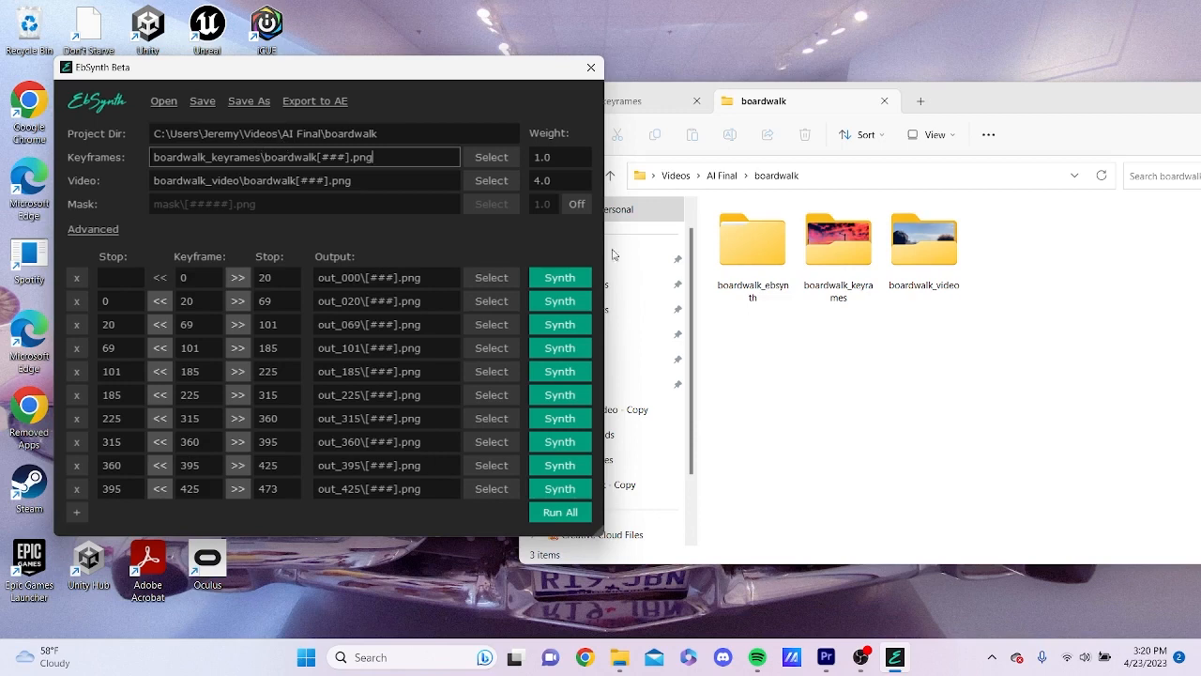
pyautogui.click(1041, 352)
pyautogui.moveTo(1079, 89); pyautogui.dragTo(1001, 80)
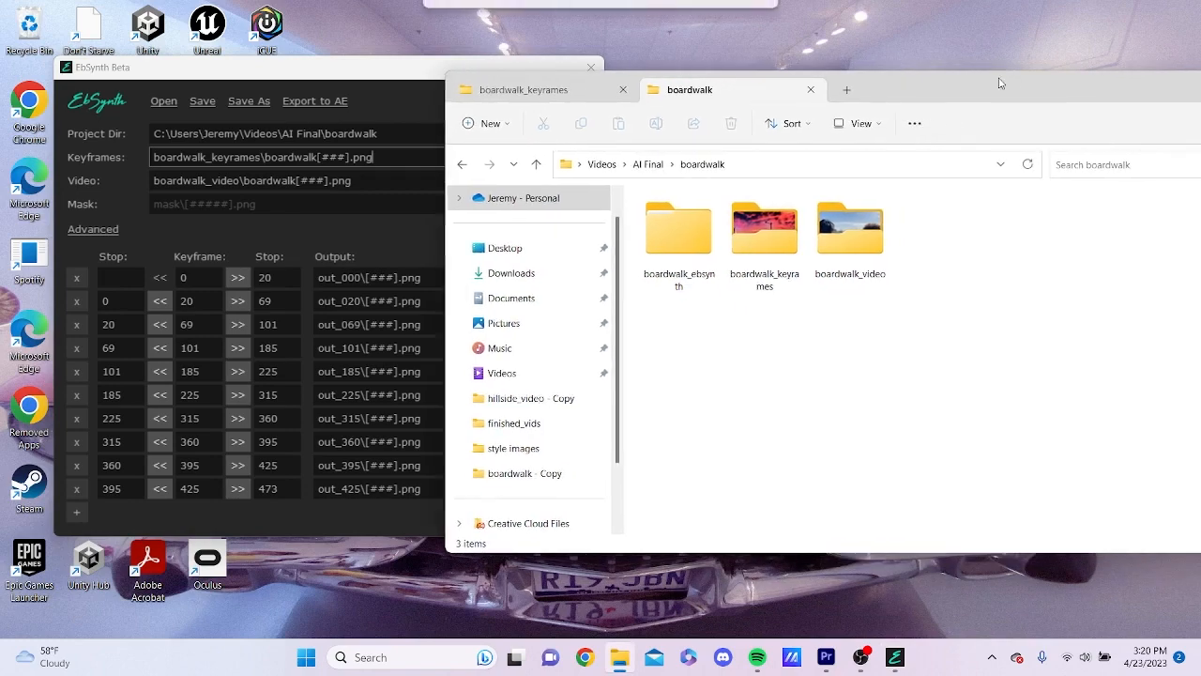
pyautogui.doubleClick(692, 253)
pyautogui.moveTo(1030, 98); pyautogui.dragTo(1107, 69)
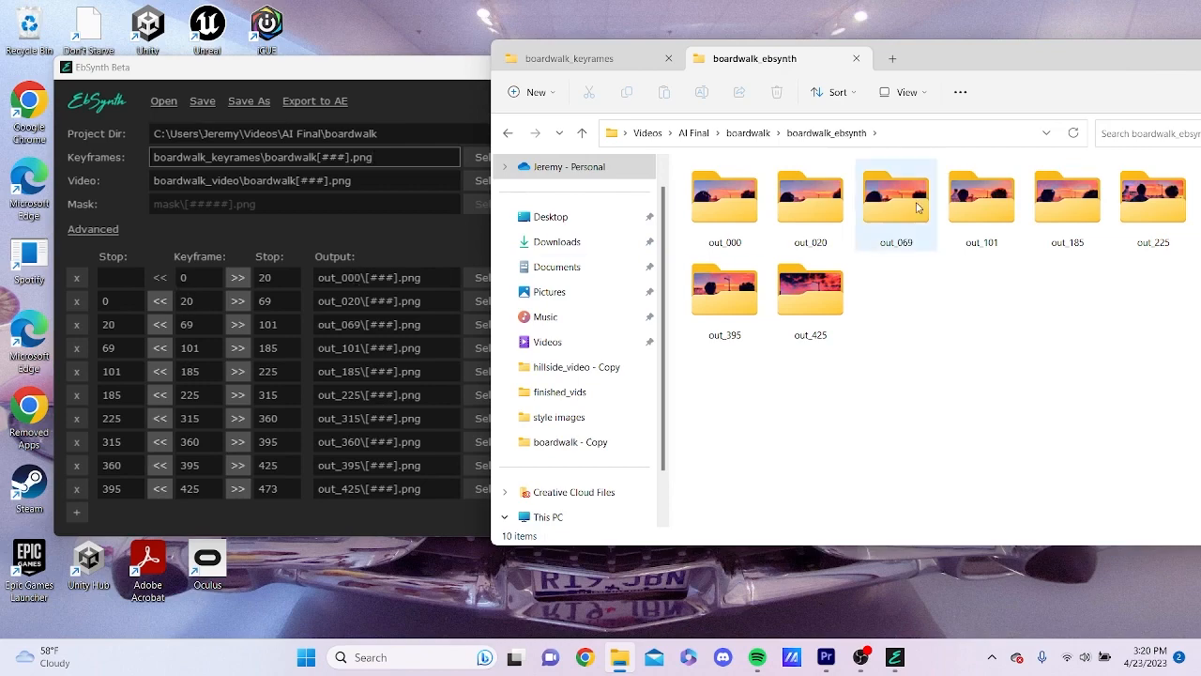
# Open the out_000 folder and look through its synthesized frames from 000.png to 020.png in the image viewer
pyautogui.doubleClick(694, 230)
pyautogui.doubleClick(694, 226)
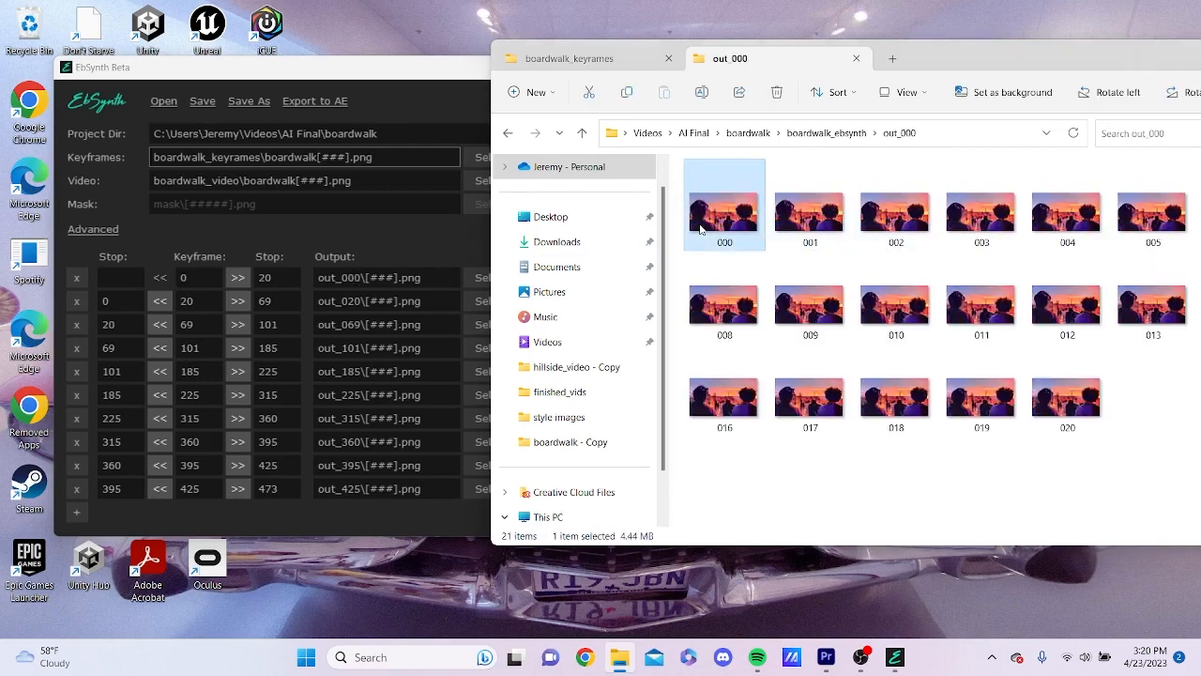
pyautogui.doubleClick(890, 340)
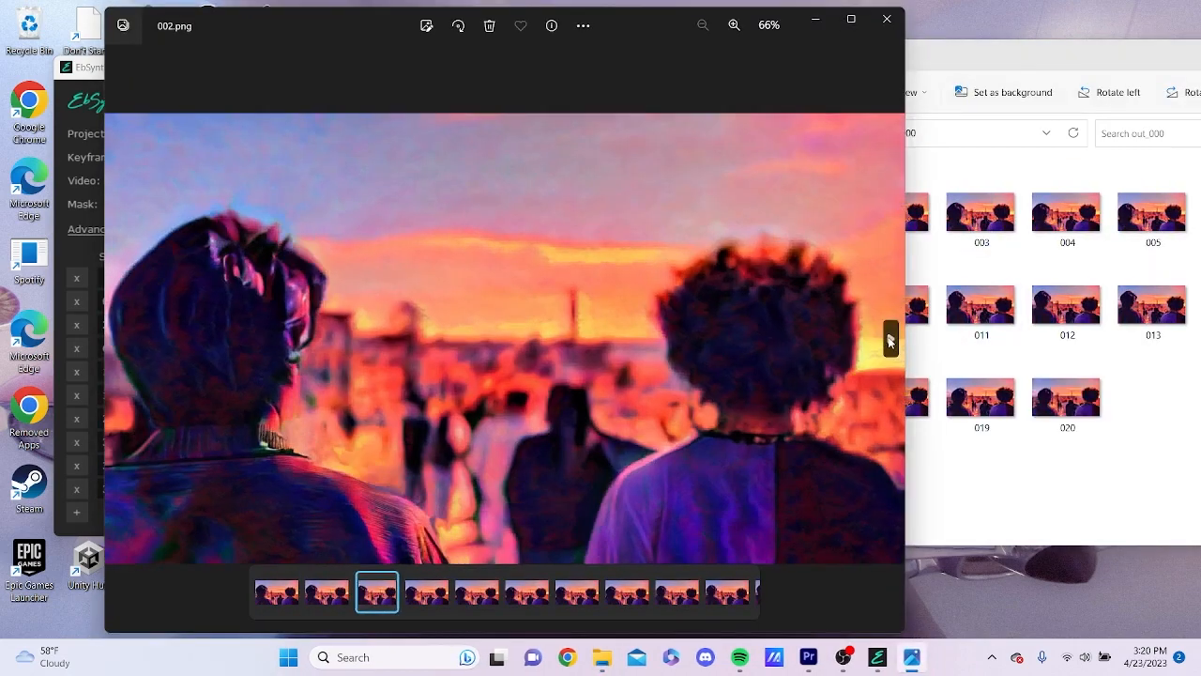
pyautogui.doubleClick(890, 339)
pyautogui.click(890, 340)
pyautogui.doubleClick(889, 339)
pyautogui.click(889, 340)
pyautogui.doubleClick(889, 341)
pyautogui.click(889, 342)
pyautogui.doubleClick(889, 340)
pyautogui.doubleClick(890, 339)
pyautogui.click(889, 340)
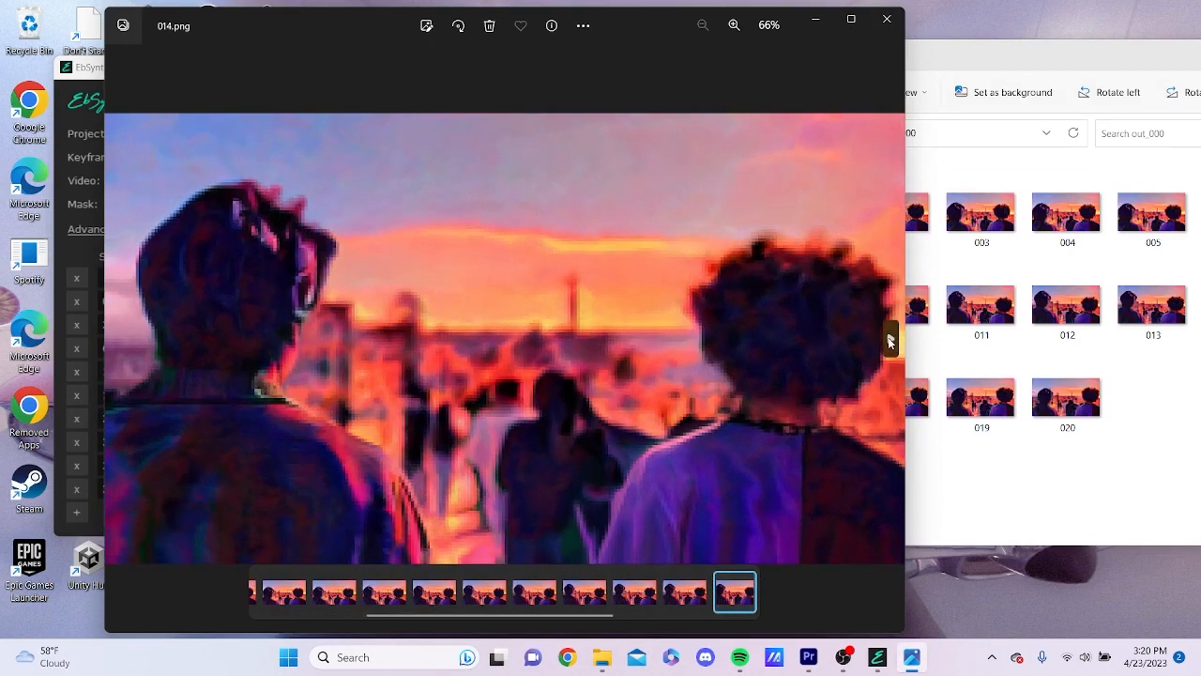
pyautogui.doubleClick(890, 338)
pyautogui.doubleClick(890, 336)
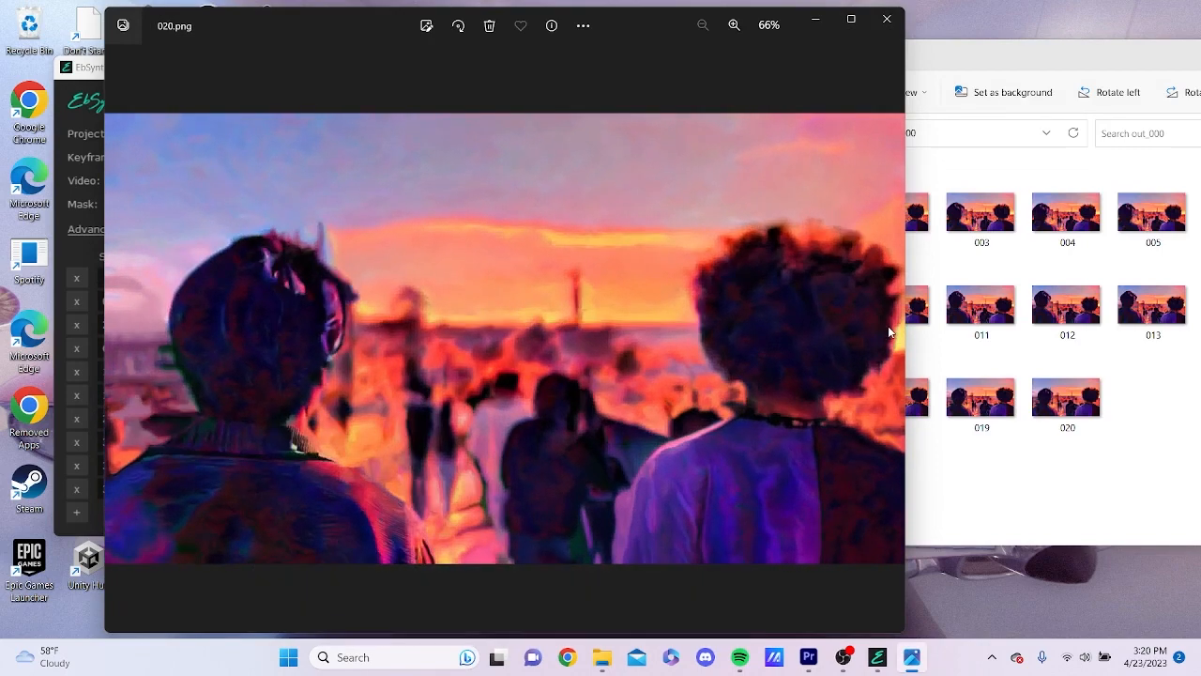
pyautogui.click(817, 21)
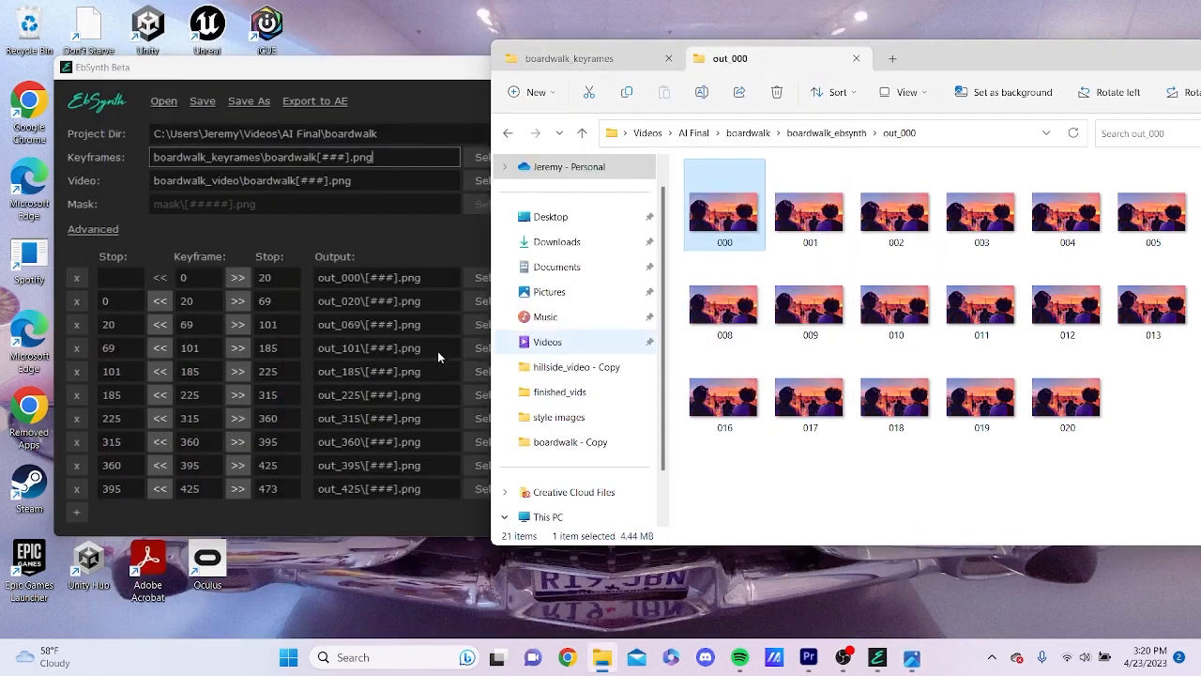
# Open the out_020 output folder, compare its frames with EbSynth's second keyframe row, and view its first frame
pyautogui.click(405, 301)
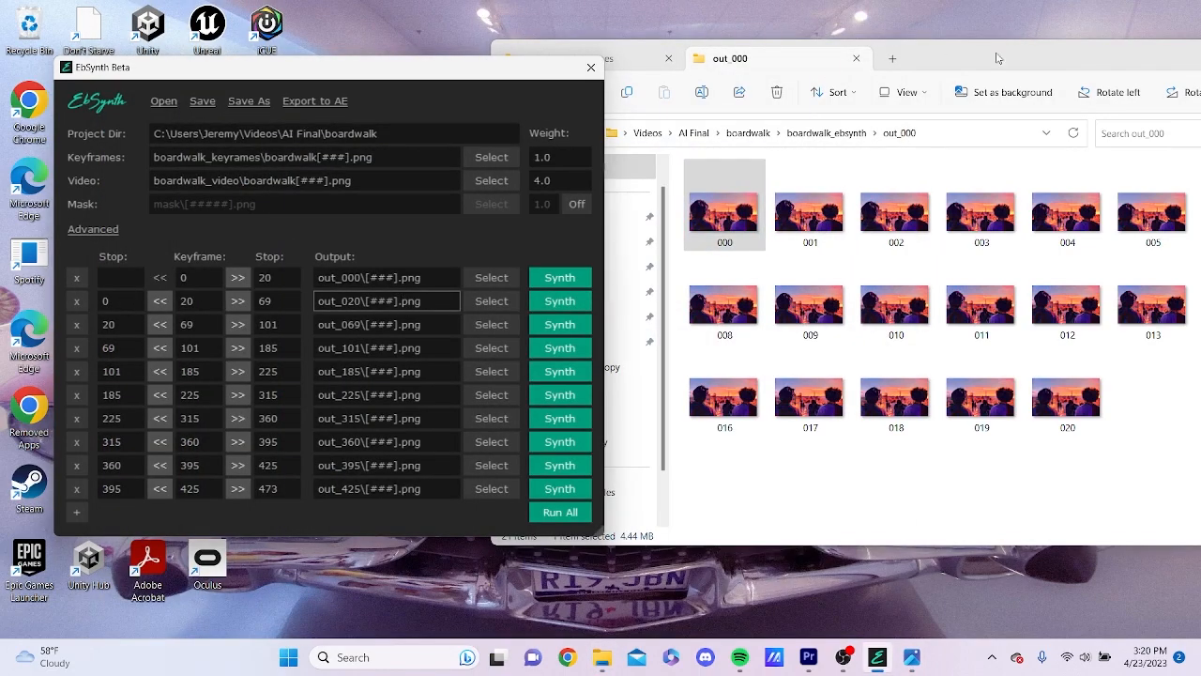
pyautogui.moveTo(997, 58); pyautogui.dragTo(1096, 56)
pyautogui.click(613, 128)
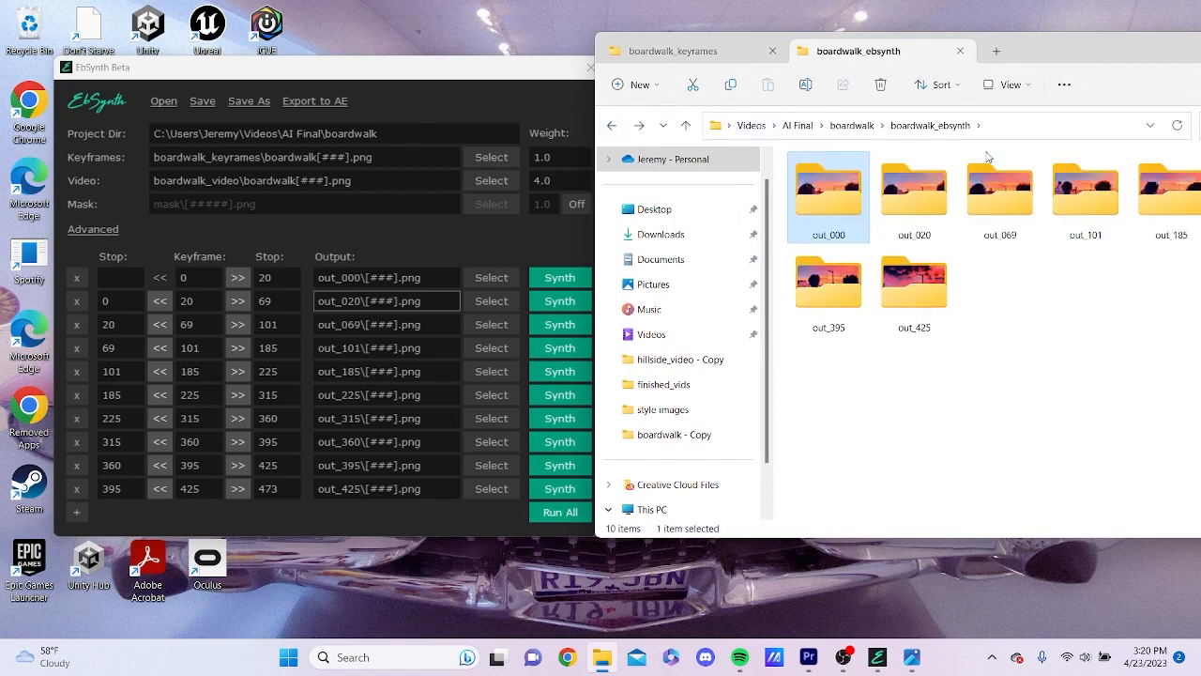
pyautogui.doubleClick(915, 193)
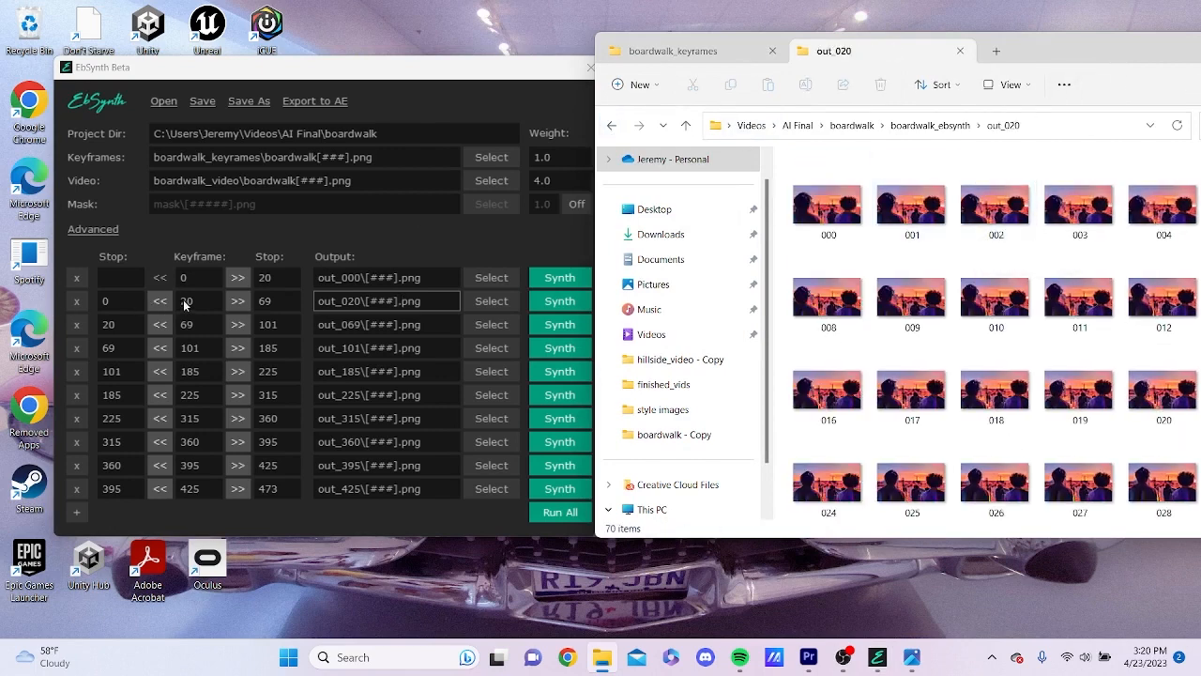
pyautogui.moveTo(1114, 45); pyautogui.dragTo(810, 41)
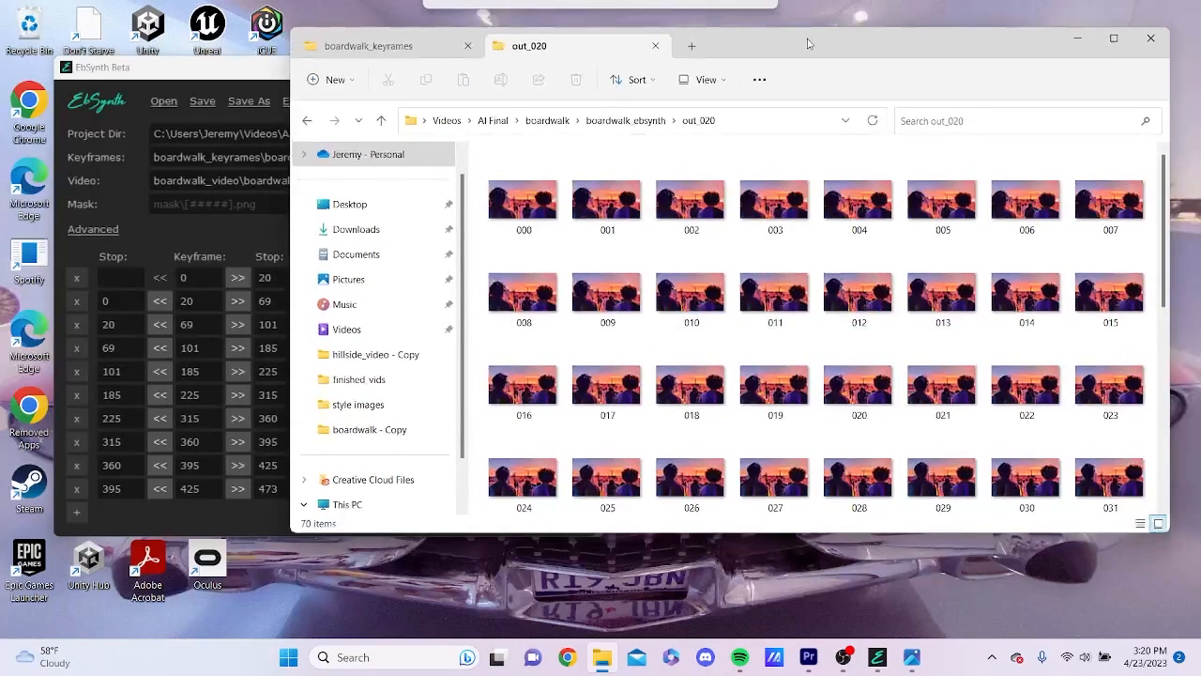
pyautogui.doubleClick(519, 203)
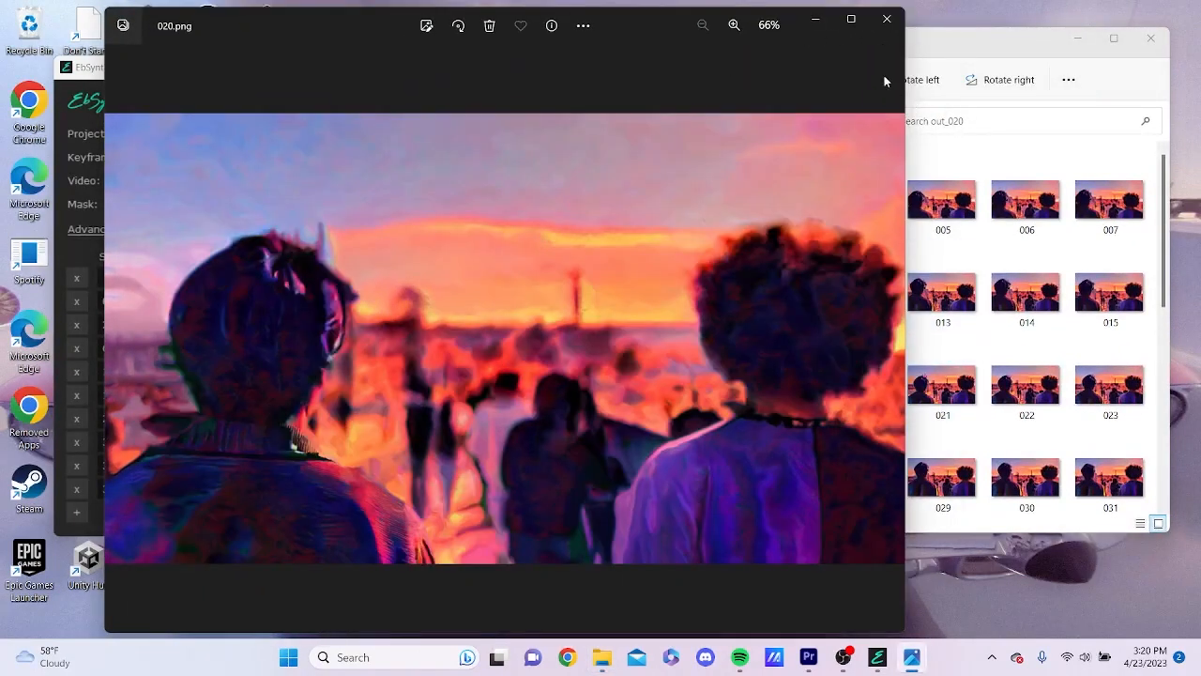
pyautogui.click(887, 18)
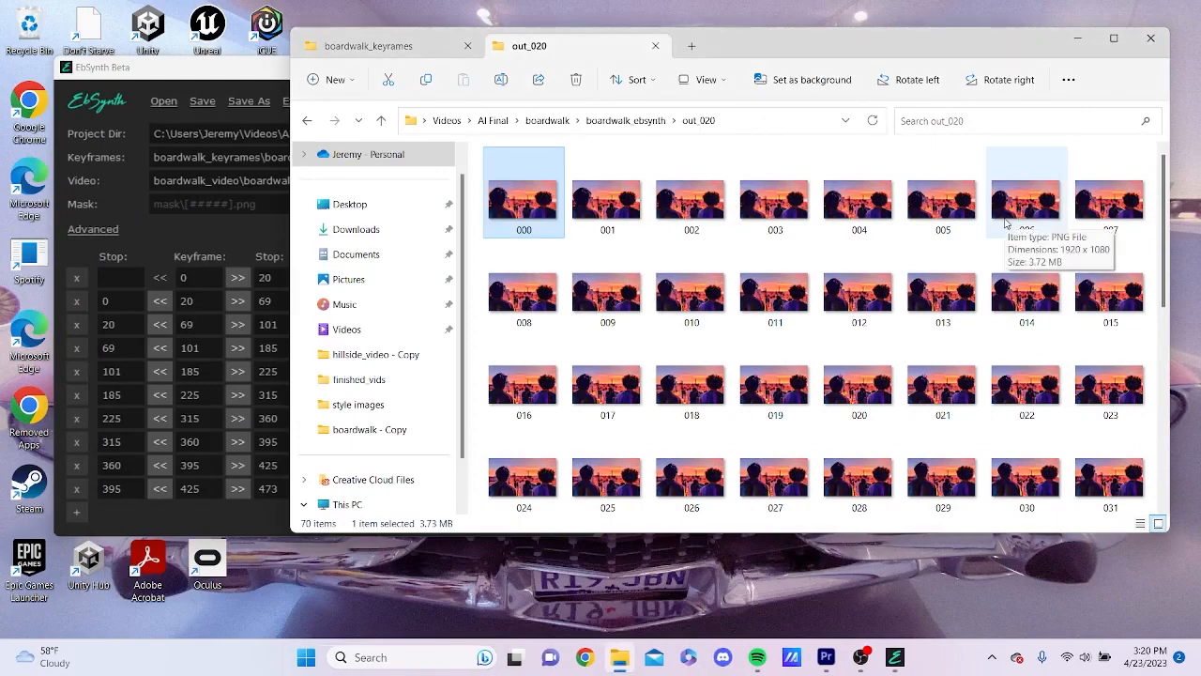
# Return to the boardwalk_ebsynth folder and rearrange the EbSynth and folder windows to uncover the desktop shortcuts
pyautogui.click(307, 120)
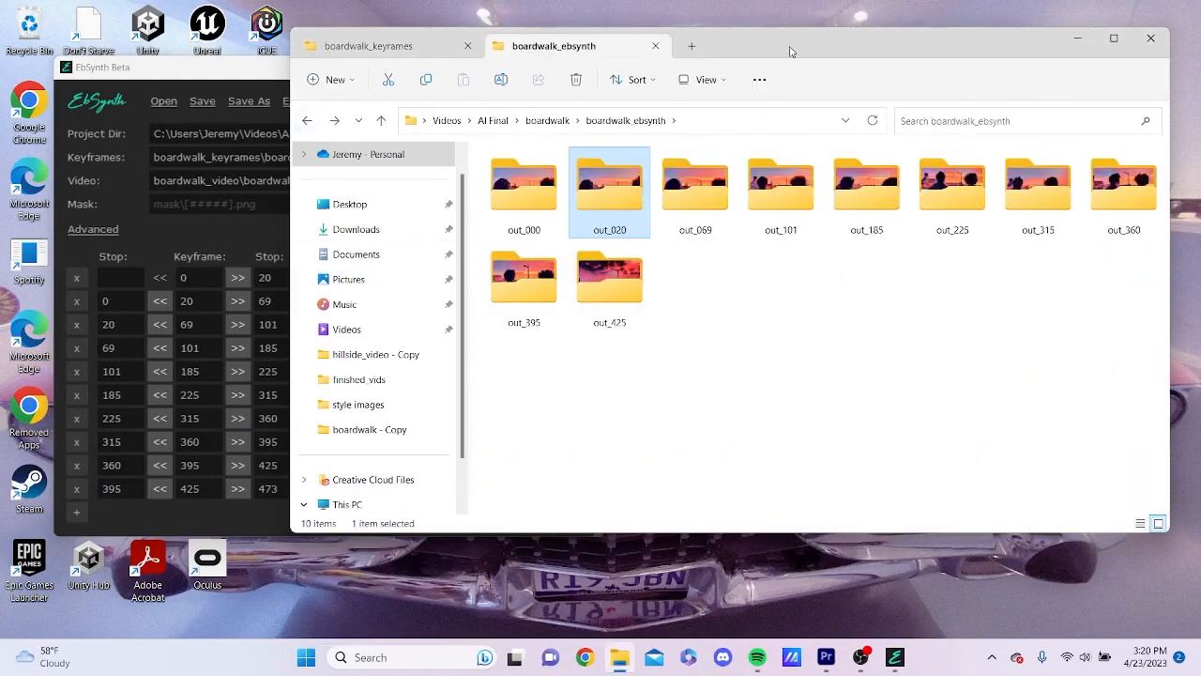
pyautogui.moveTo(791, 52); pyautogui.dragTo(841, 202)
pyautogui.moveTo(469, 68); pyautogui.dragTo(964, 24)
pyautogui.click(1112, 201)
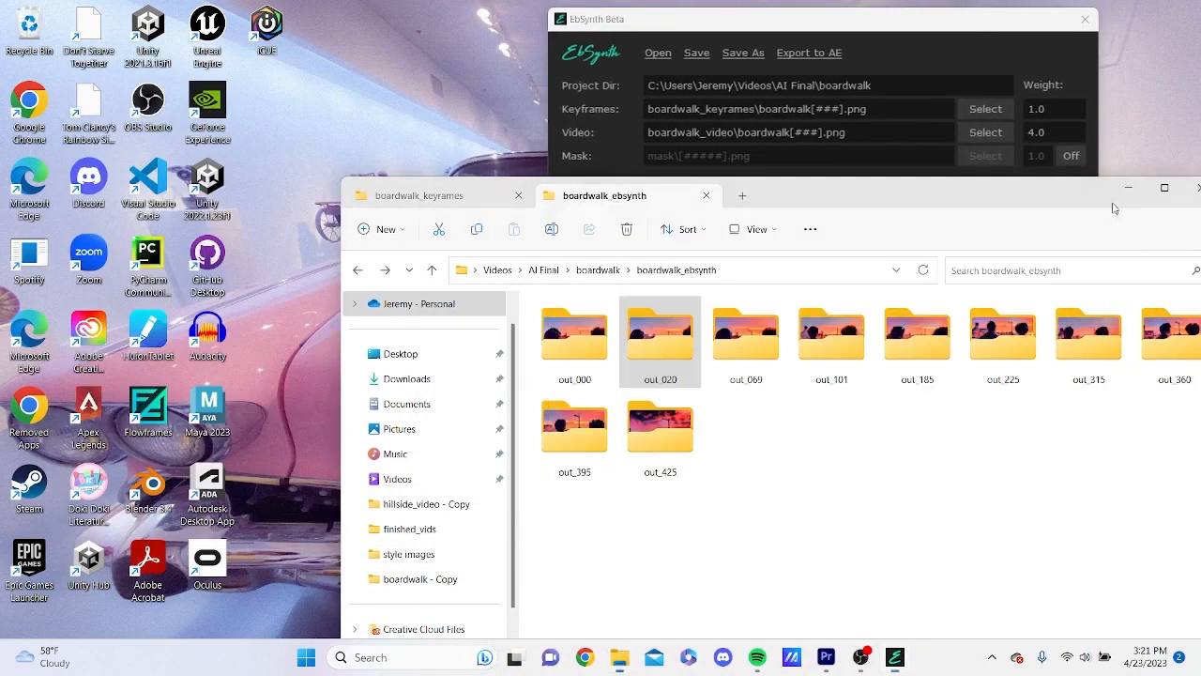
pyautogui.moveTo(971, 198); pyautogui.dragTo(960, 67)
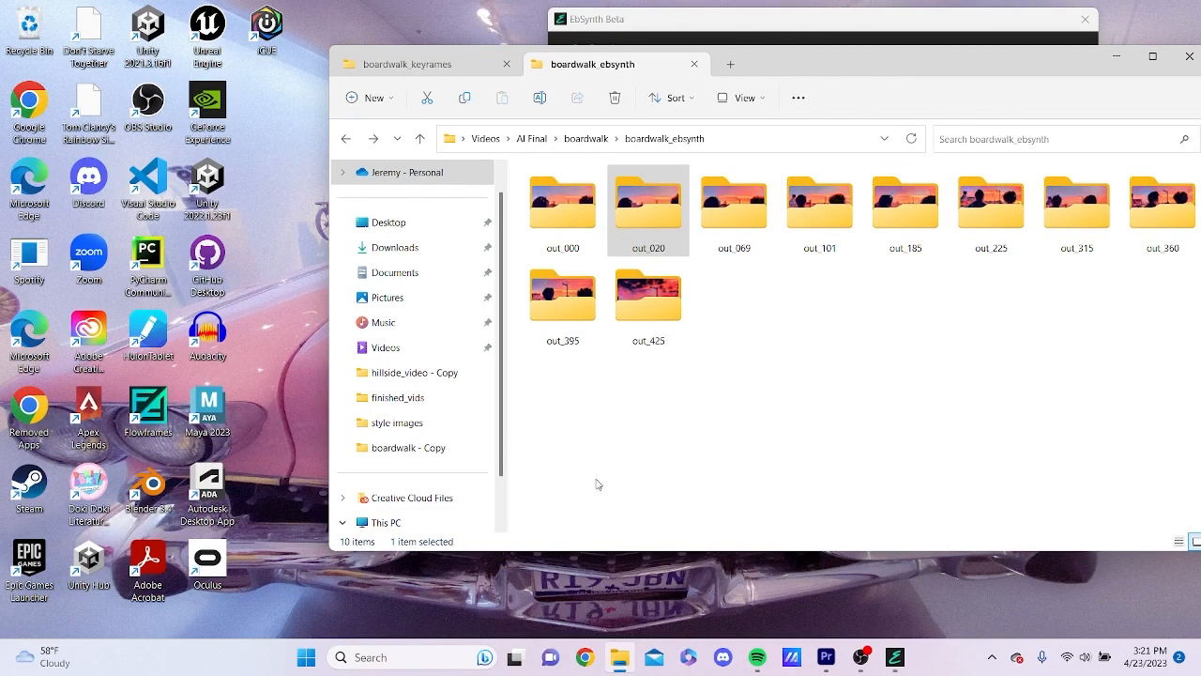
# Launch After Effects from the Creative Cloud Desktop app
pyautogui.click(83, 329)
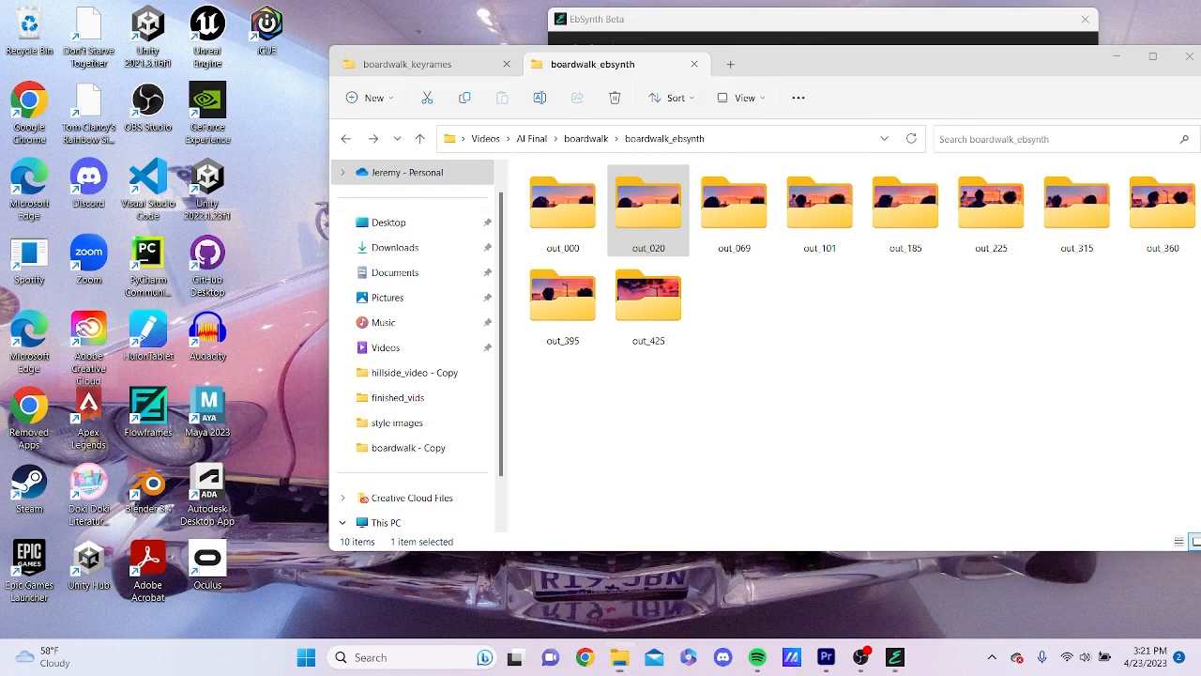
pyautogui.doubleClick(83, 329)
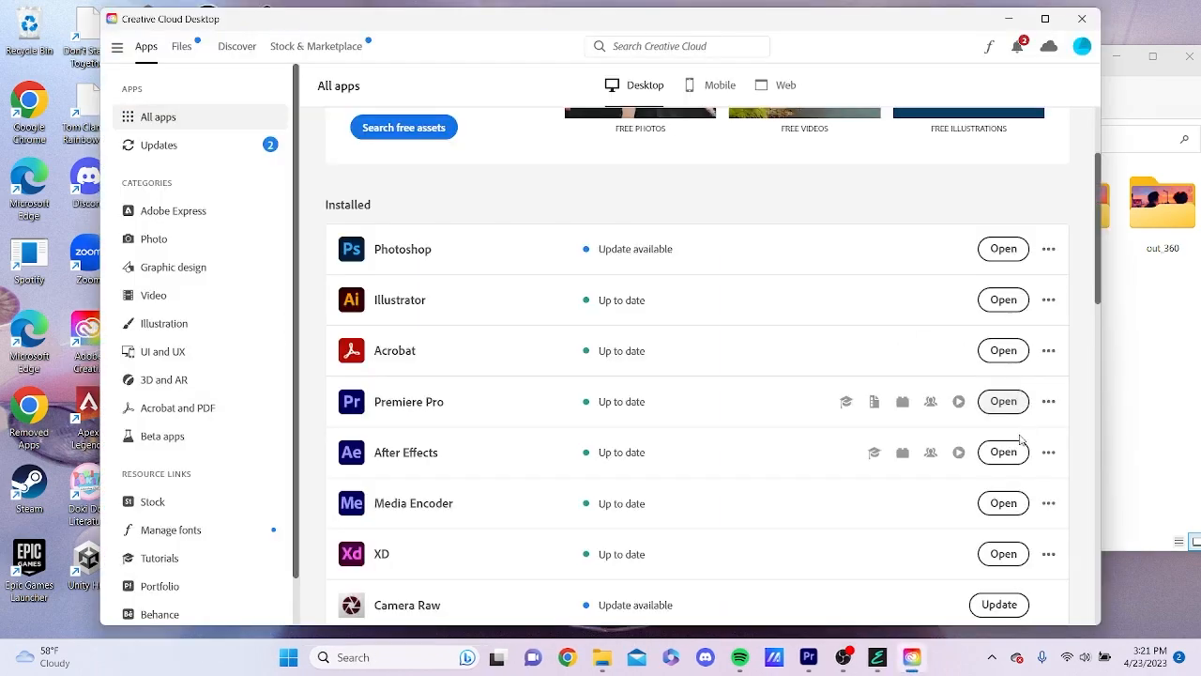
pyautogui.click(1004, 452)
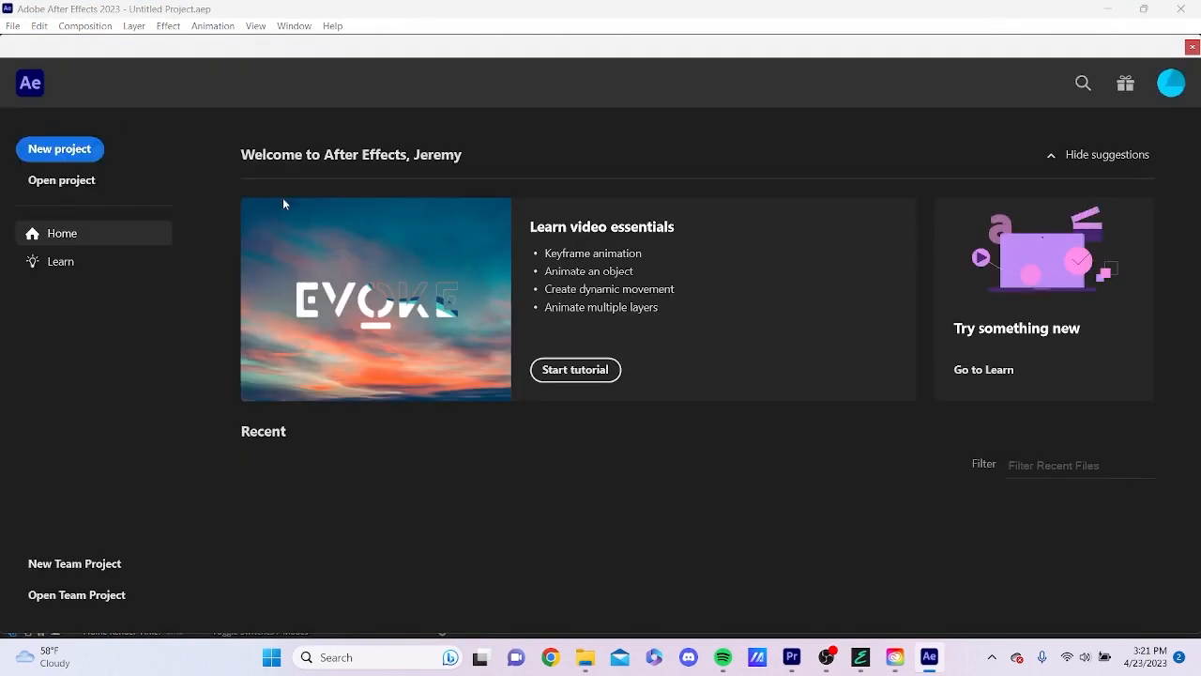
# Create a new project and import all ten EbSynth output folders, out_000 to out_425, as PNG sequences
pyautogui.click(58, 149)
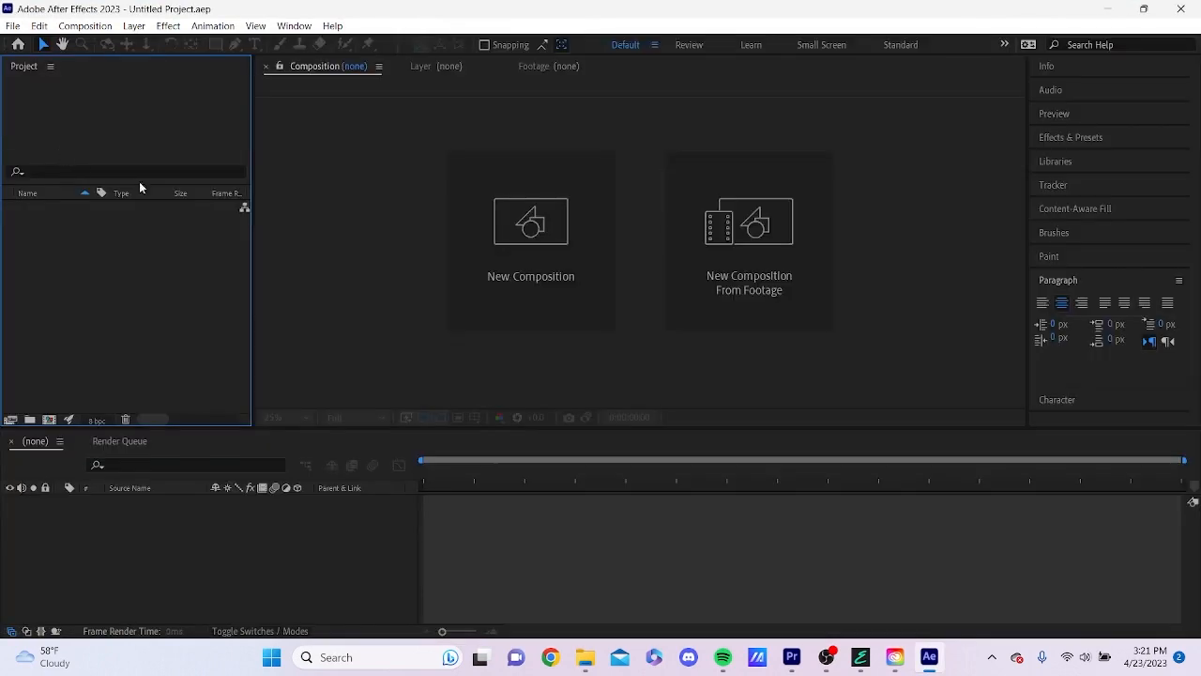
pyautogui.click(585, 657)
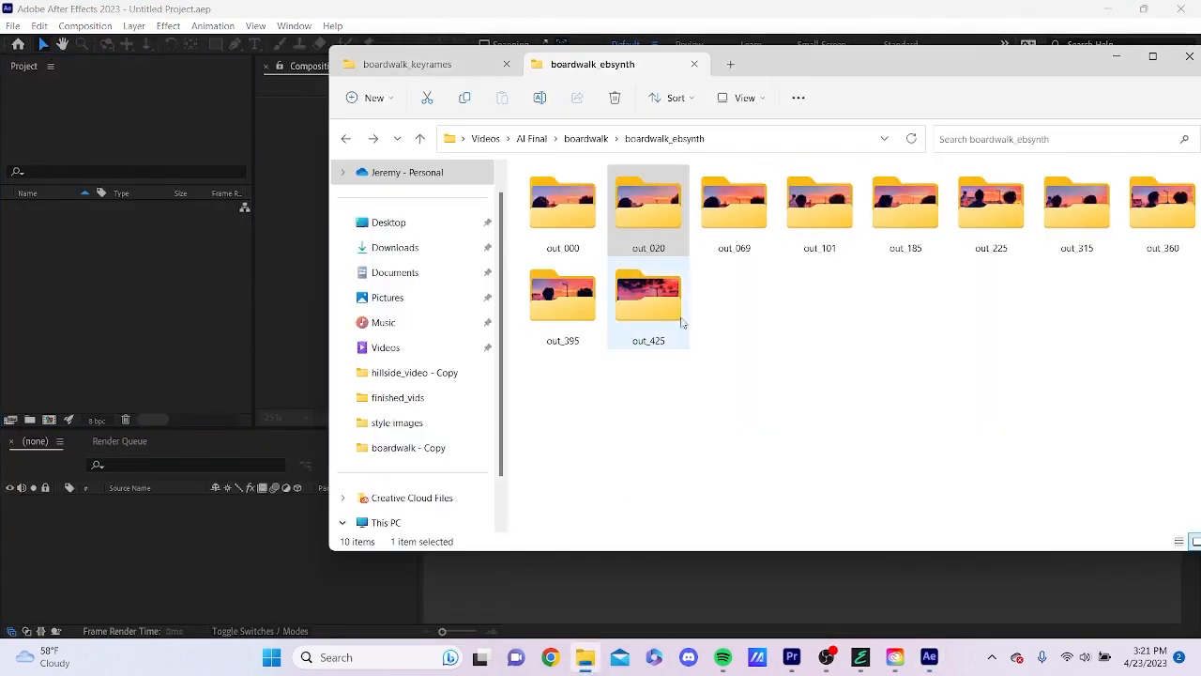
pyautogui.click(593, 223)
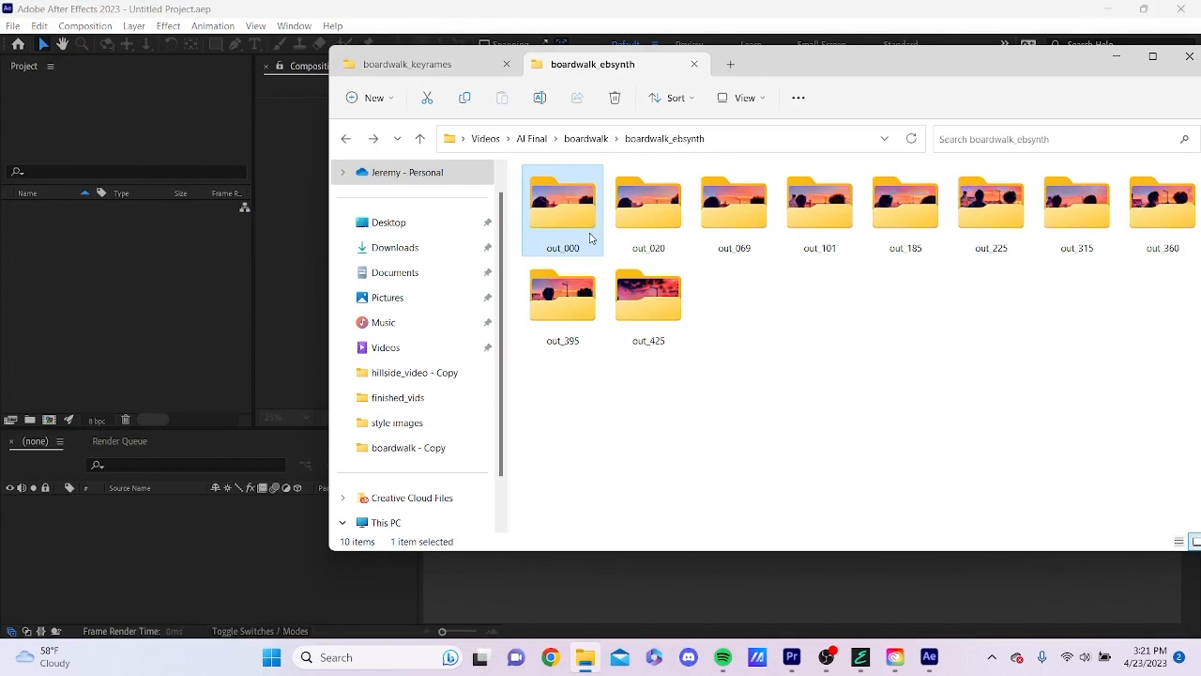
pyautogui.keyDown('shift'); pyautogui.click(651, 305); pyautogui.keyUp('shift')
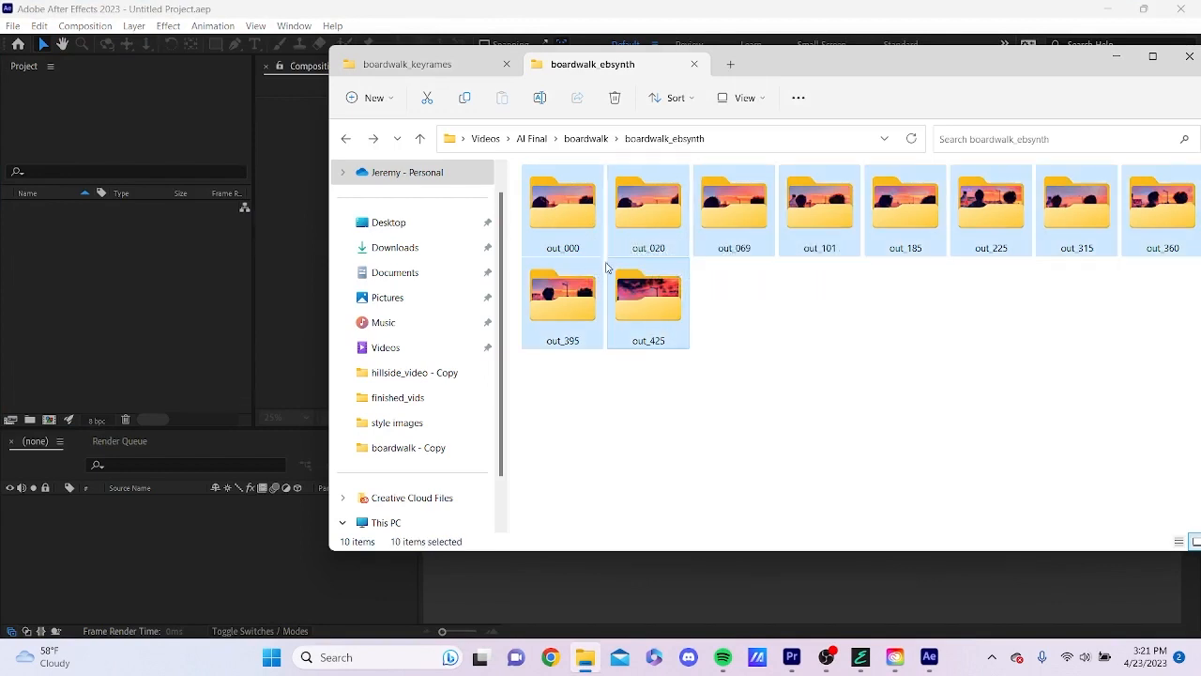
pyautogui.moveTo(581, 233); pyautogui.dragTo(156, 247)
pyautogui.click(215, 377)
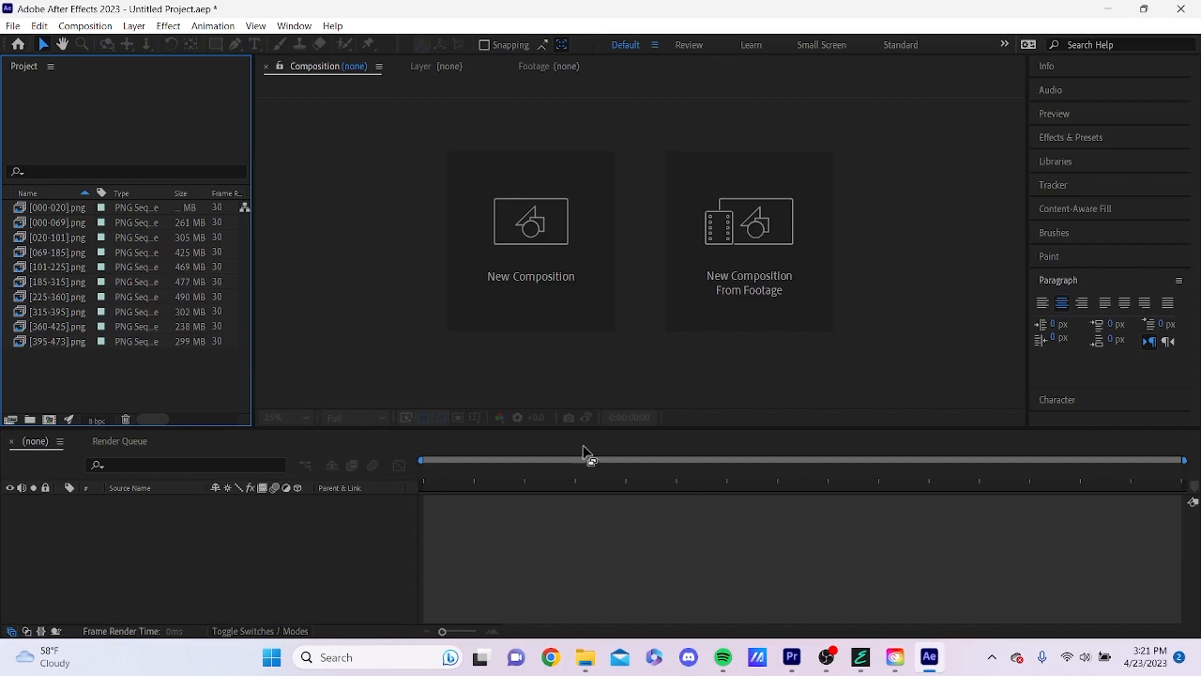
# Create a composition from the [000-020].png sequence and set its duration to 0:00:16:00
pyautogui.moveTo(59, 210); pyautogui.dragTo(482, 519)
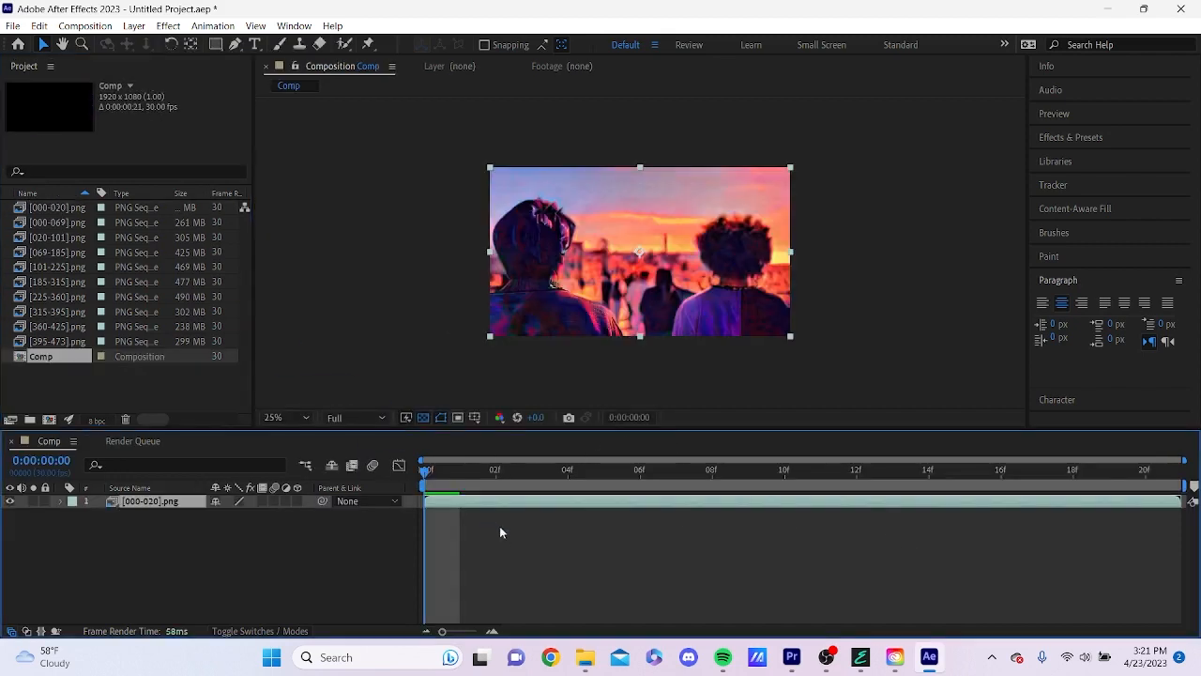
pyautogui.moveTo(444, 482); pyautogui.dragTo(419, 458)
pyautogui.click(89, 25)
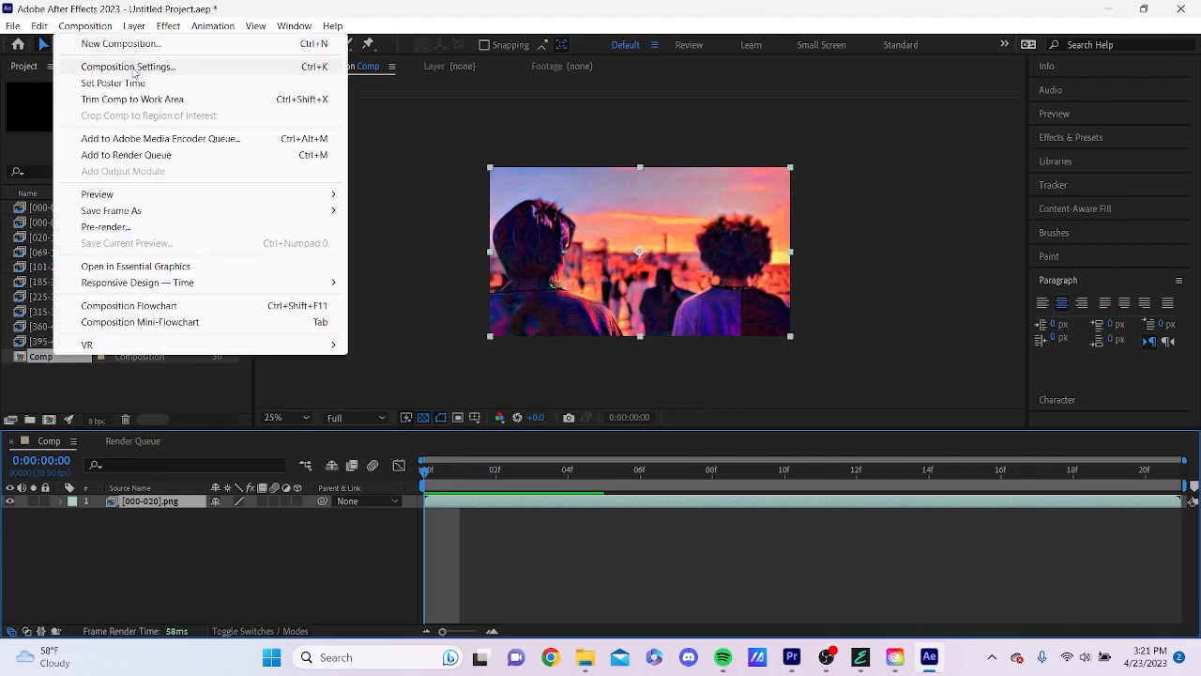
pyautogui.click(131, 66)
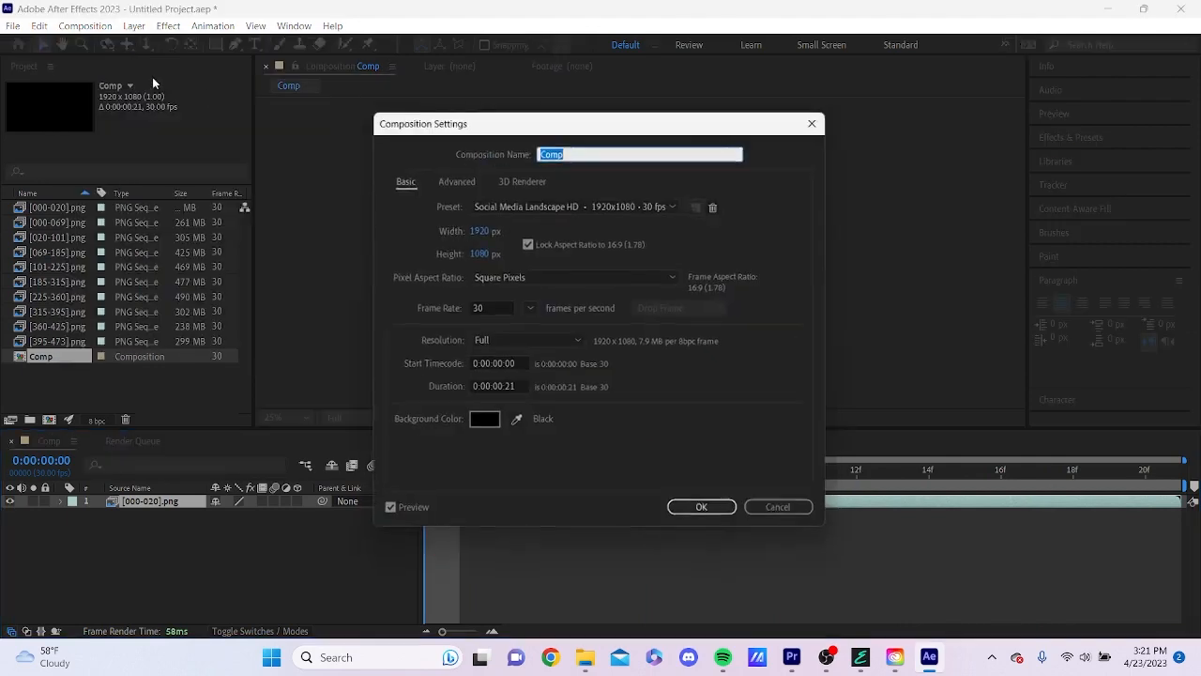
pyautogui.click(522, 388)
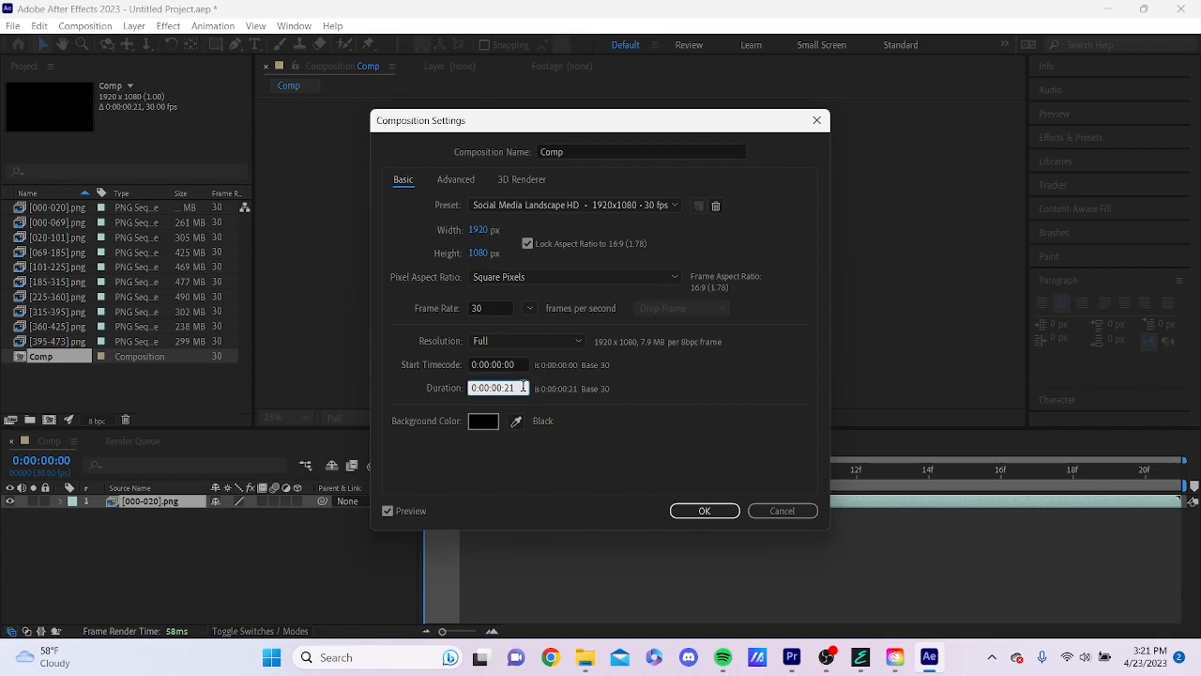
pyautogui.write('0:00:00:0')
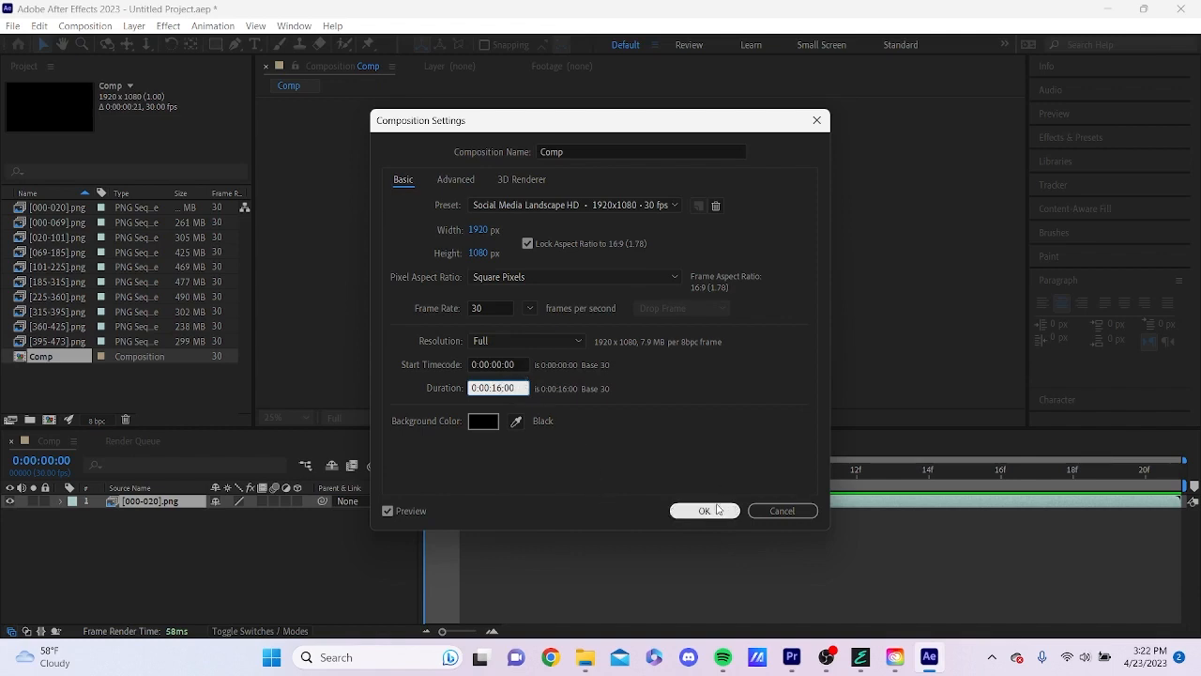
pyautogui.click(708, 511)
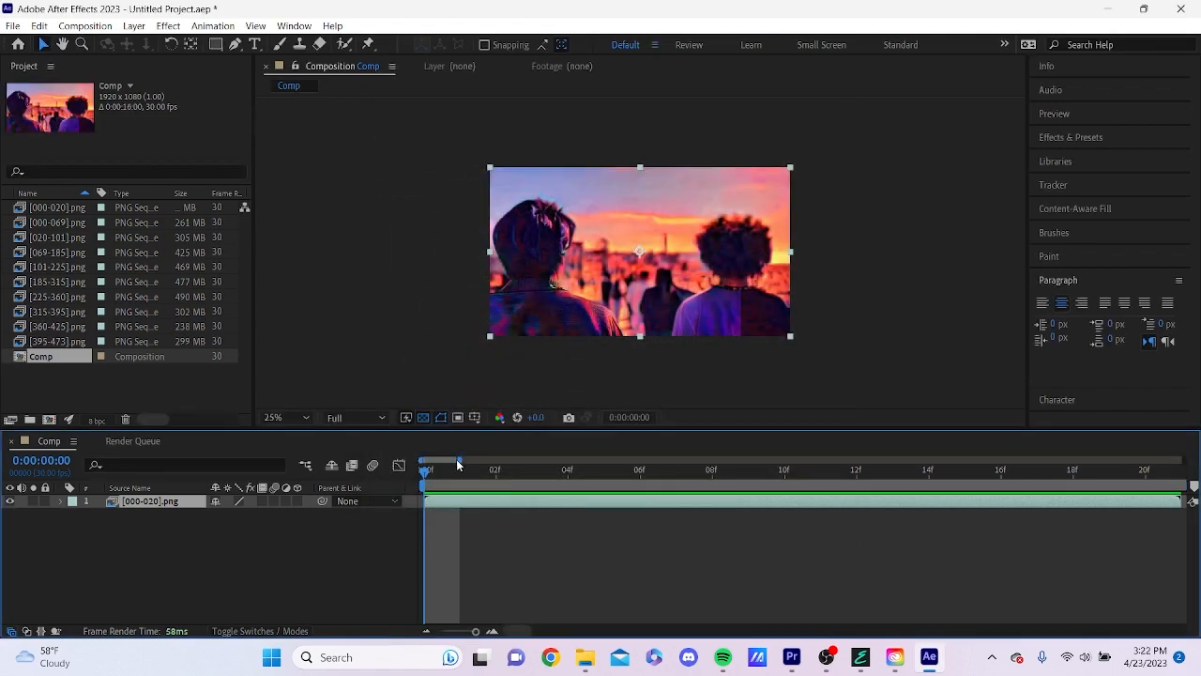
# Add the [000-069].png sequence beneath the first layer and align its start with the beginning of the composition
pyautogui.moveTo(459, 460); pyautogui.dragTo(942, 450)
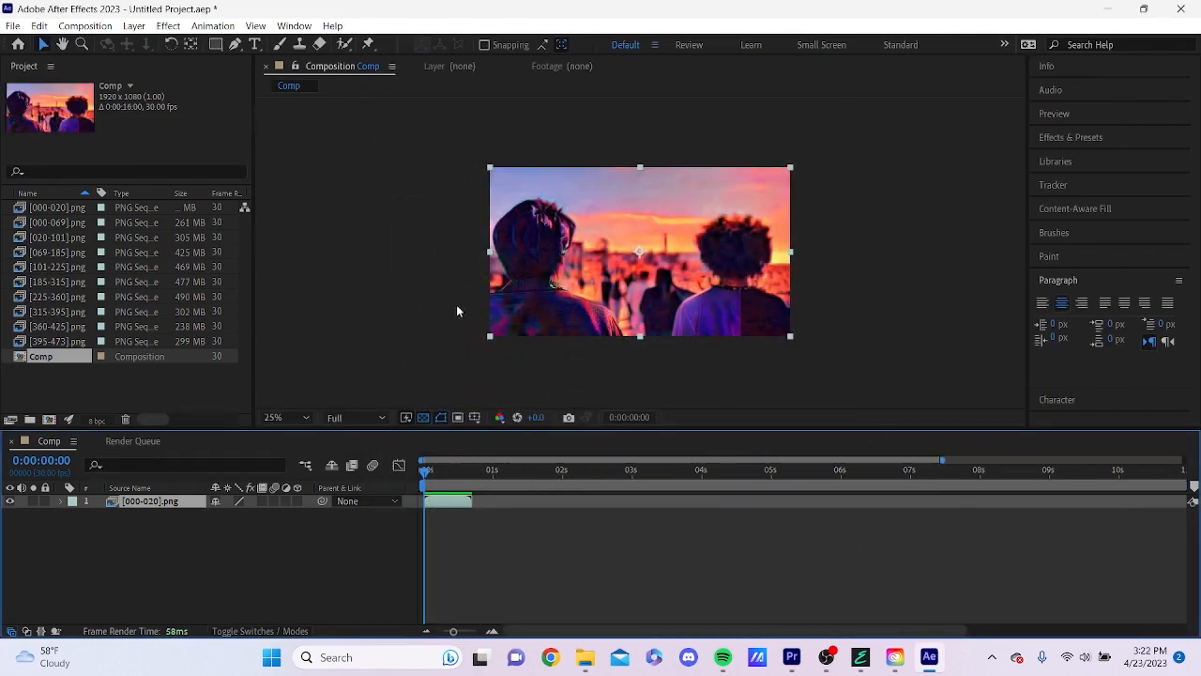
pyautogui.moveTo(56, 230); pyautogui.dragTo(527, 516)
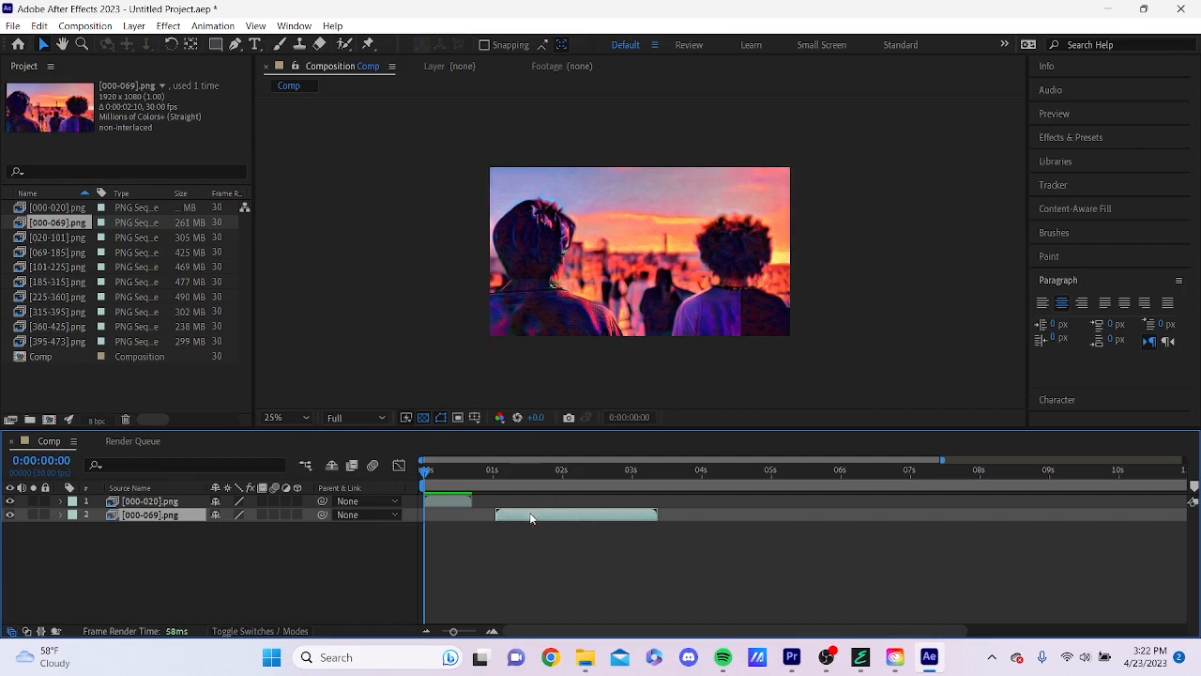
pyautogui.moveTo(530, 518); pyautogui.dragTo(461, 517)
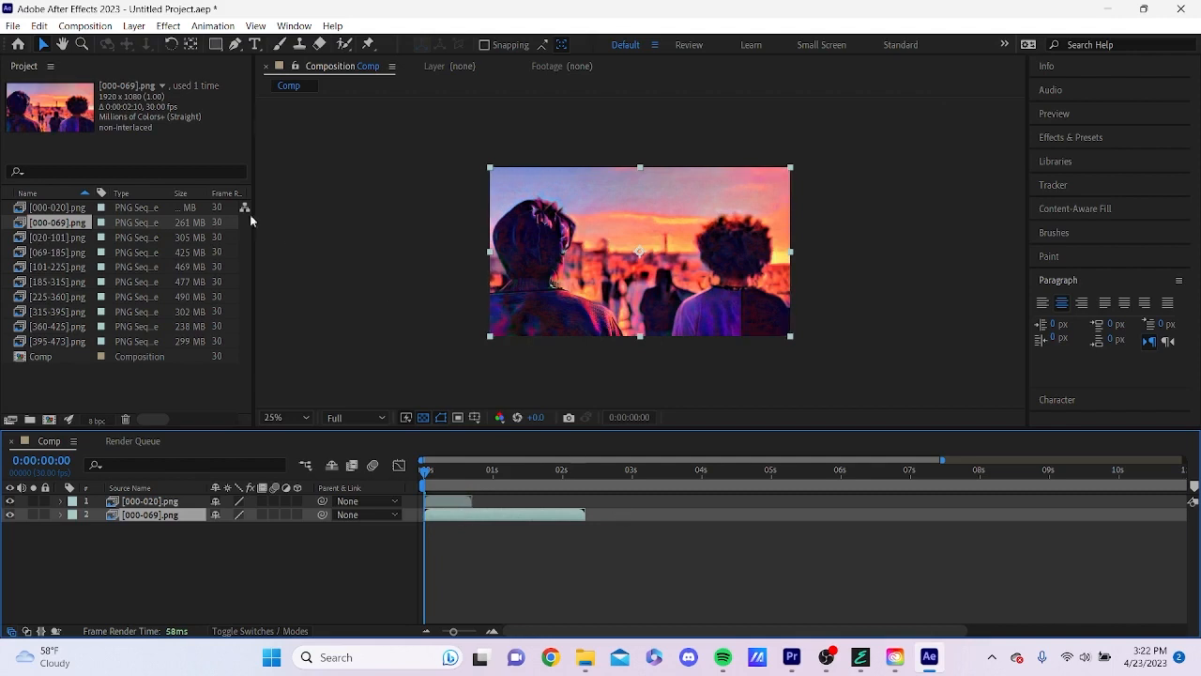
# Add the [020-101].png sequence as the third layer, starting where the [000-020].png layer ends
pyautogui.click(52, 240)
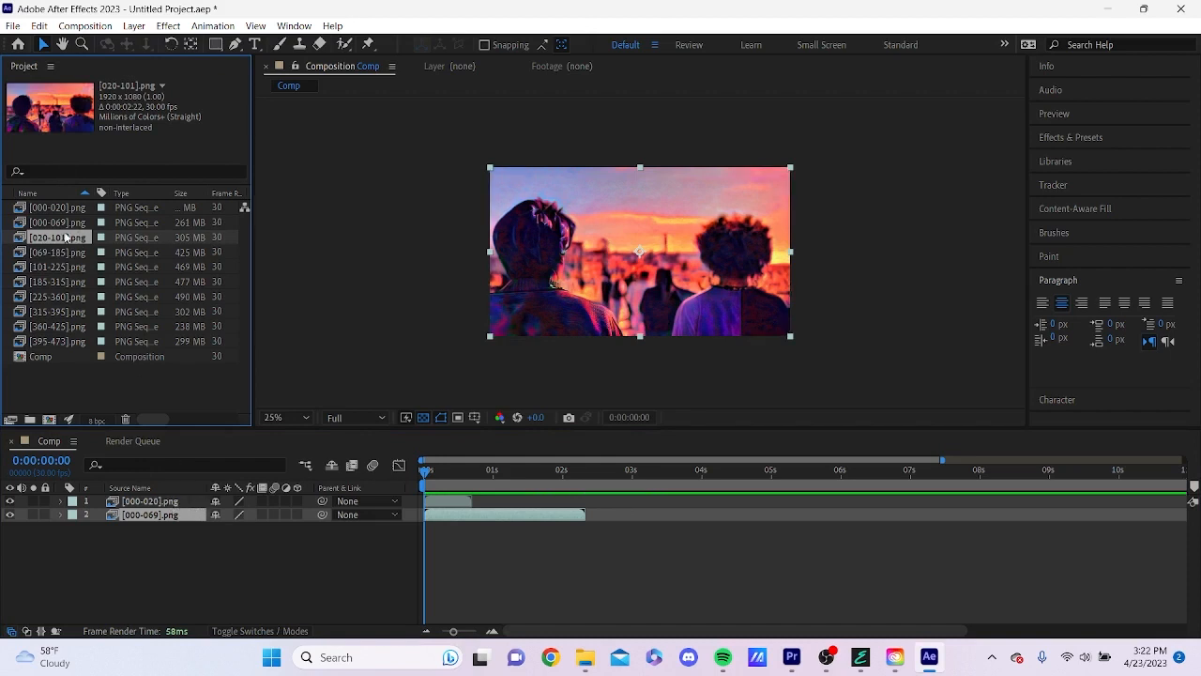
pyautogui.moveTo(56, 241); pyautogui.dragTo(531, 528)
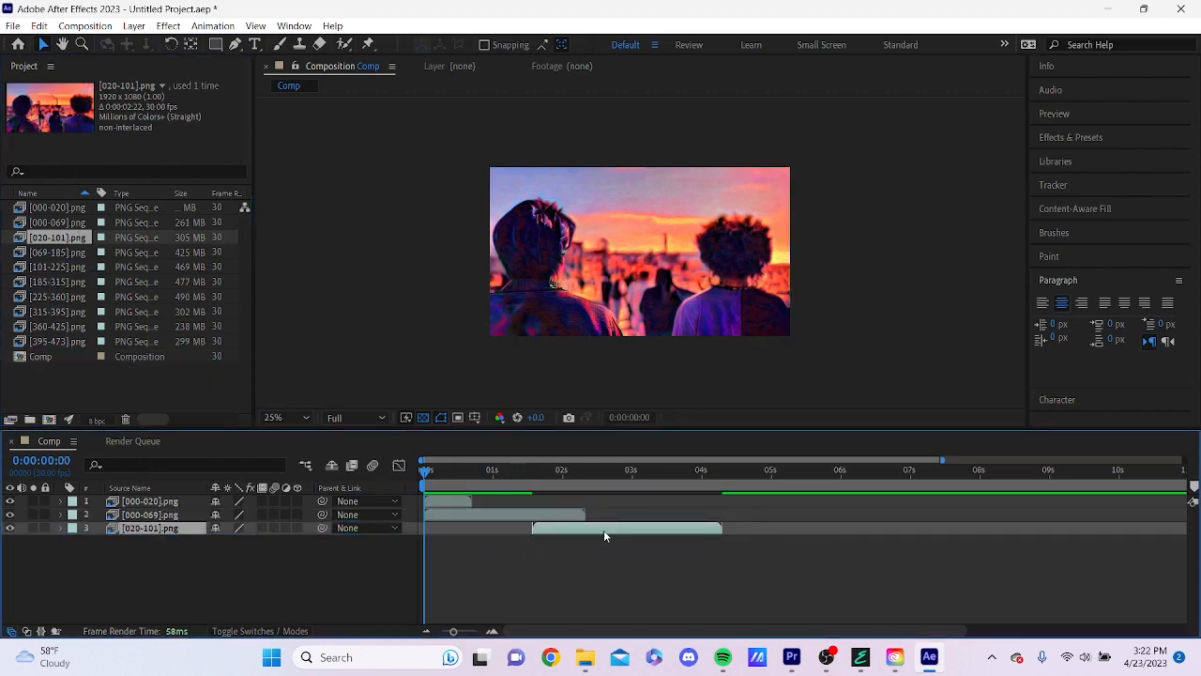
pyautogui.moveTo(603, 529); pyautogui.dragTo(543, 528)
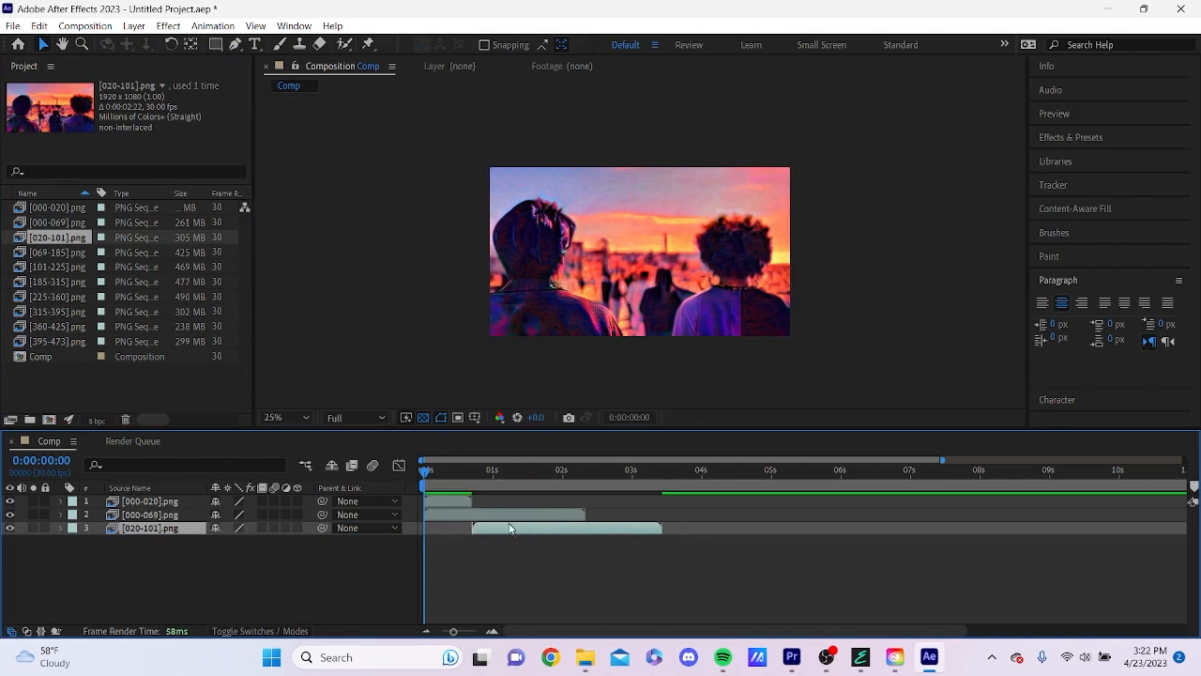
pyautogui.moveTo(503, 531); pyautogui.dragTo(508, 531)
# Add the [069-185].png sequence as the fourth layer, starting where the [000-069].png layer ends
pyautogui.moveTo(85, 252); pyautogui.dragTo(608, 547)
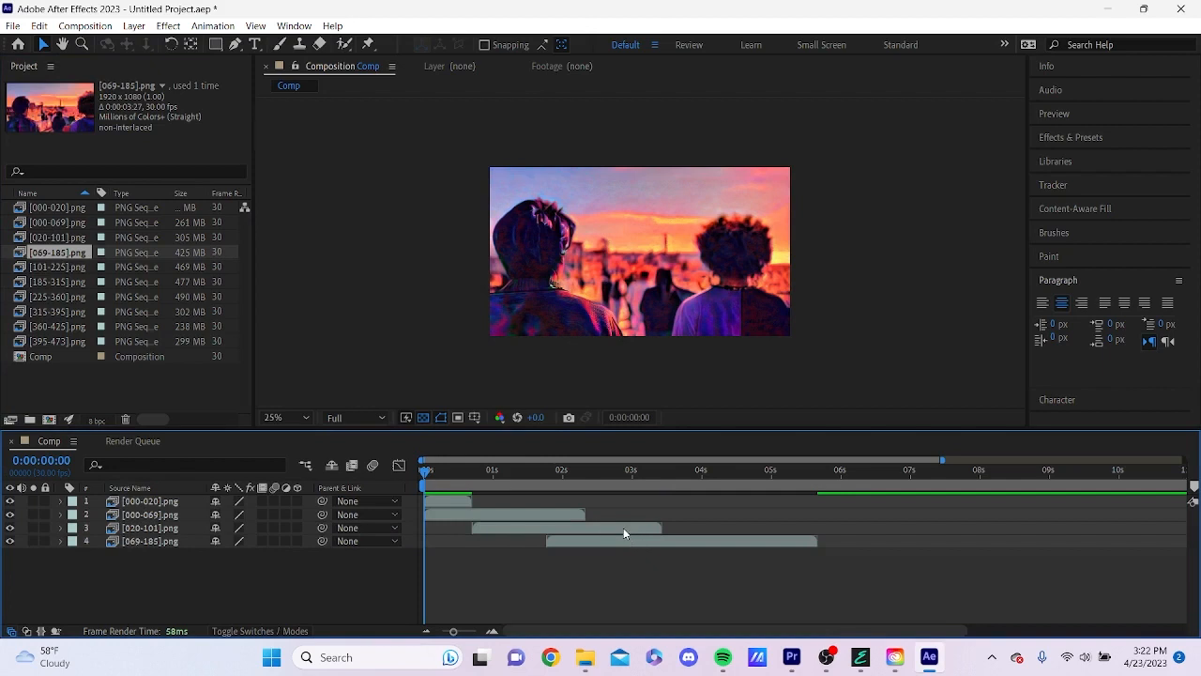
pyautogui.doubleClick(629, 541)
pyautogui.moveTo(624, 540); pyautogui.dragTo(661, 544)
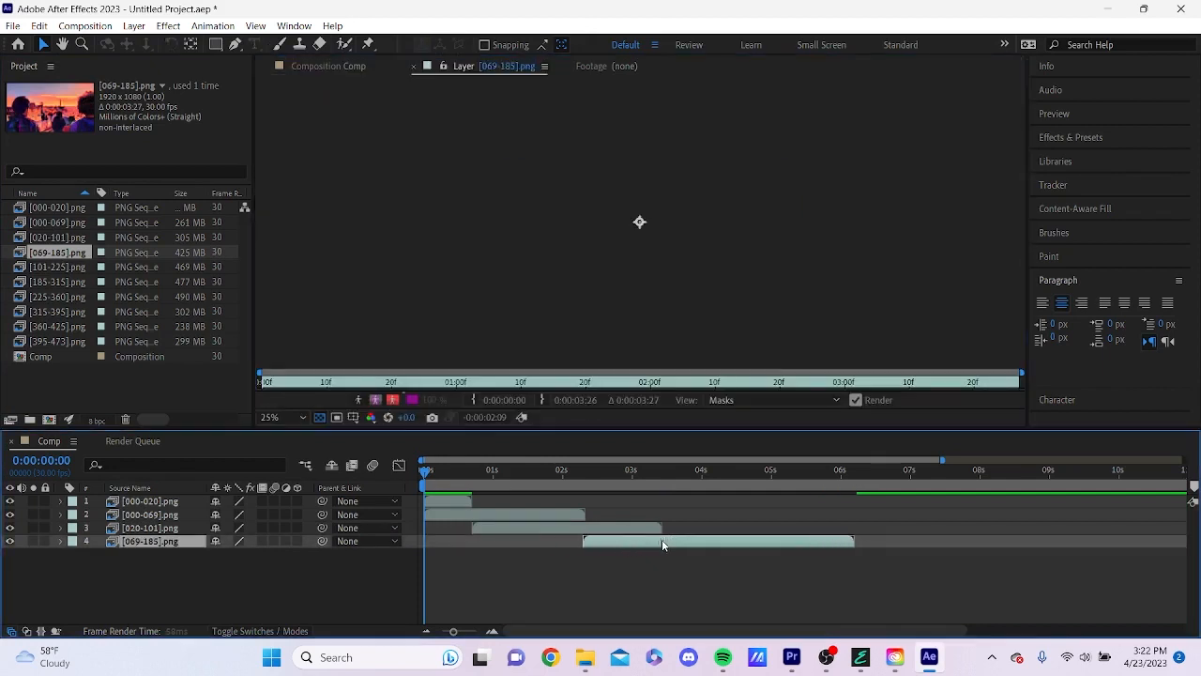
# Bring the composition back into the viewer, scrub through the four layered sequences, and return to the first frame
pyautogui.moveTo(431, 473); pyautogui.dragTo(488, 480)
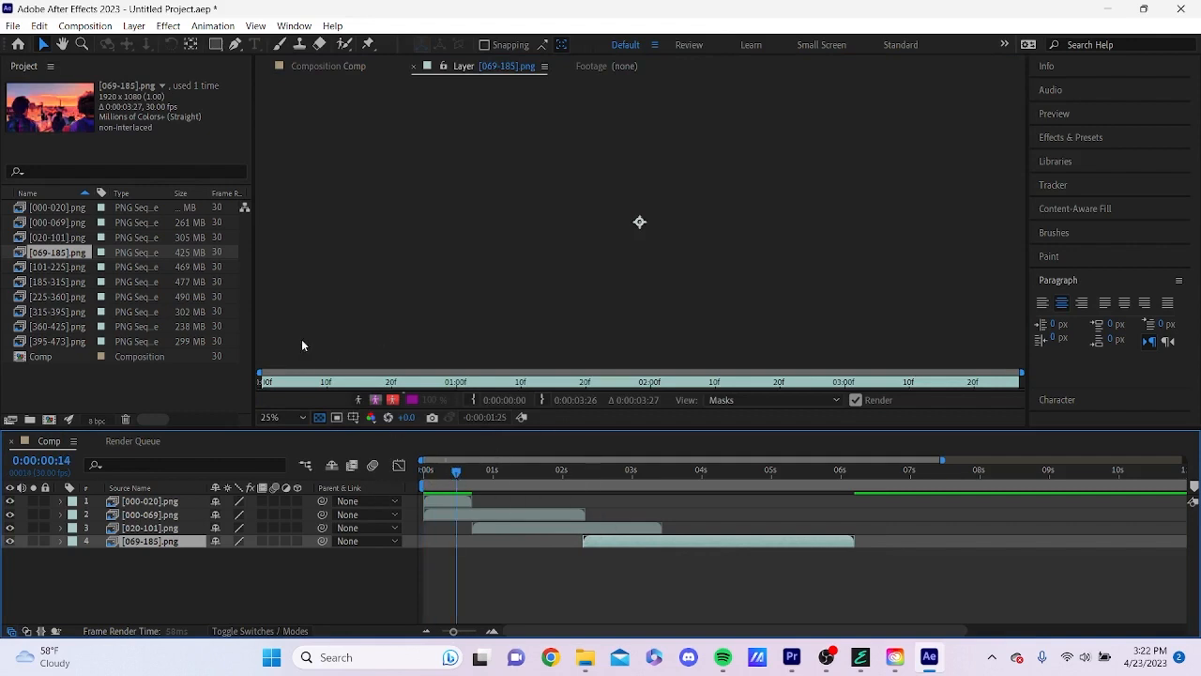
pyautogui.doubleClick(38, 359)
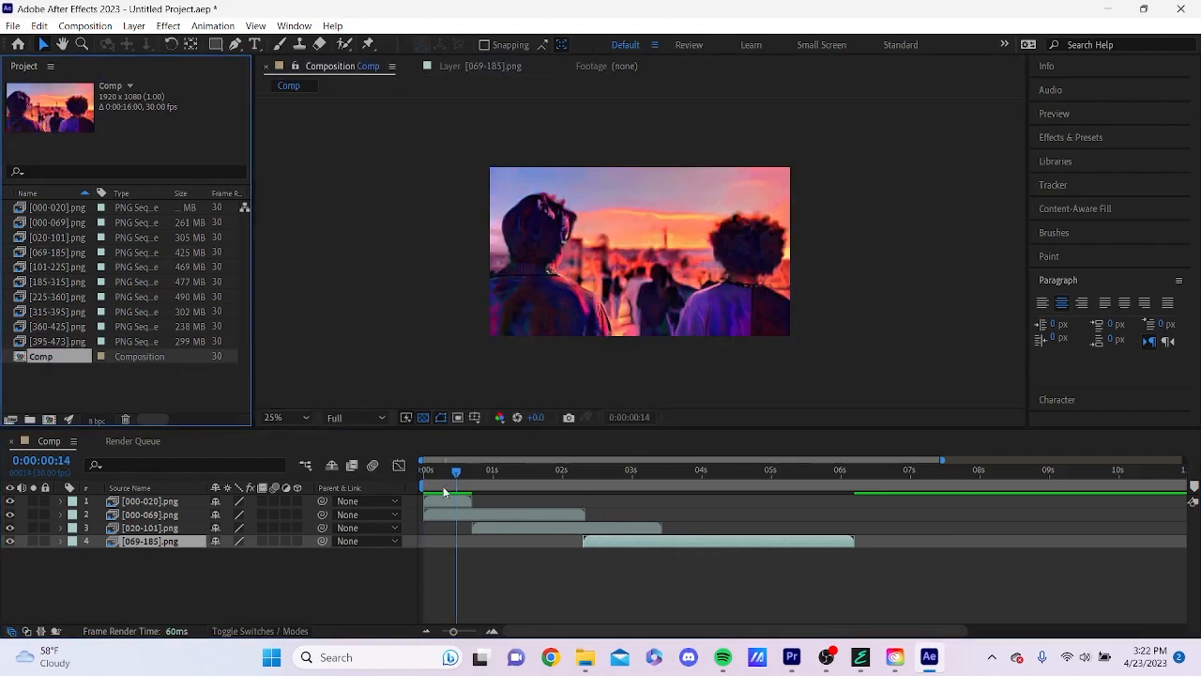
pyautogui.moveTo(459, 479); pyautogui.dragTo(698, 531)
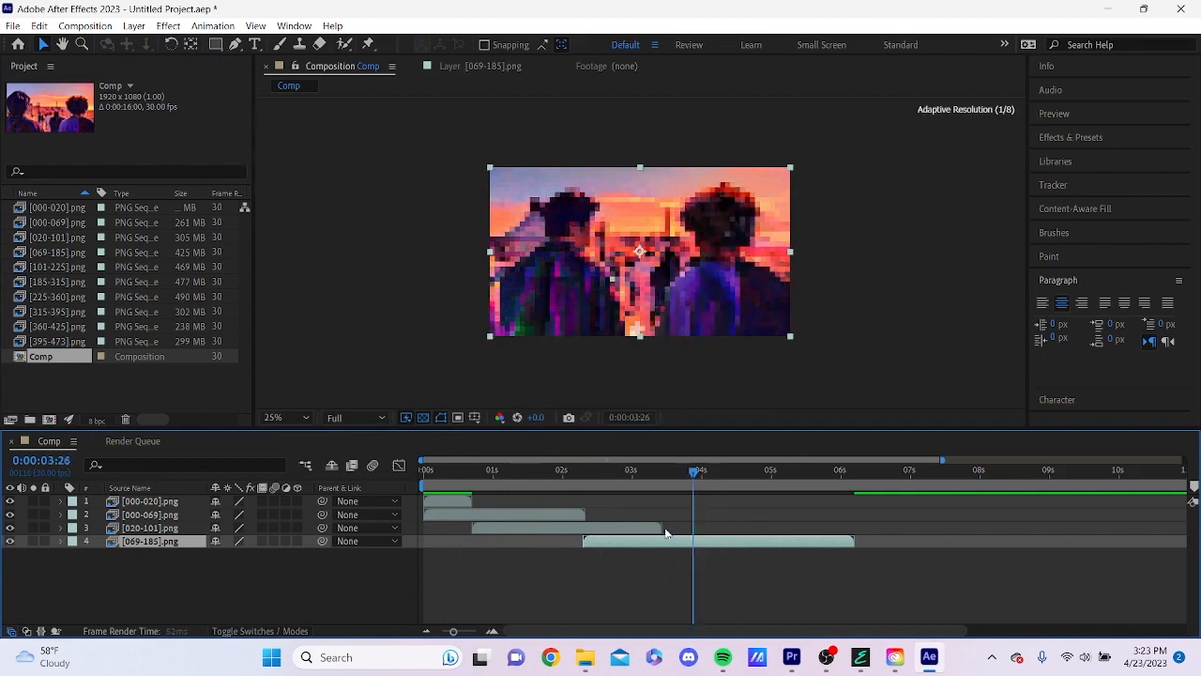
pyautogui.press('Home')
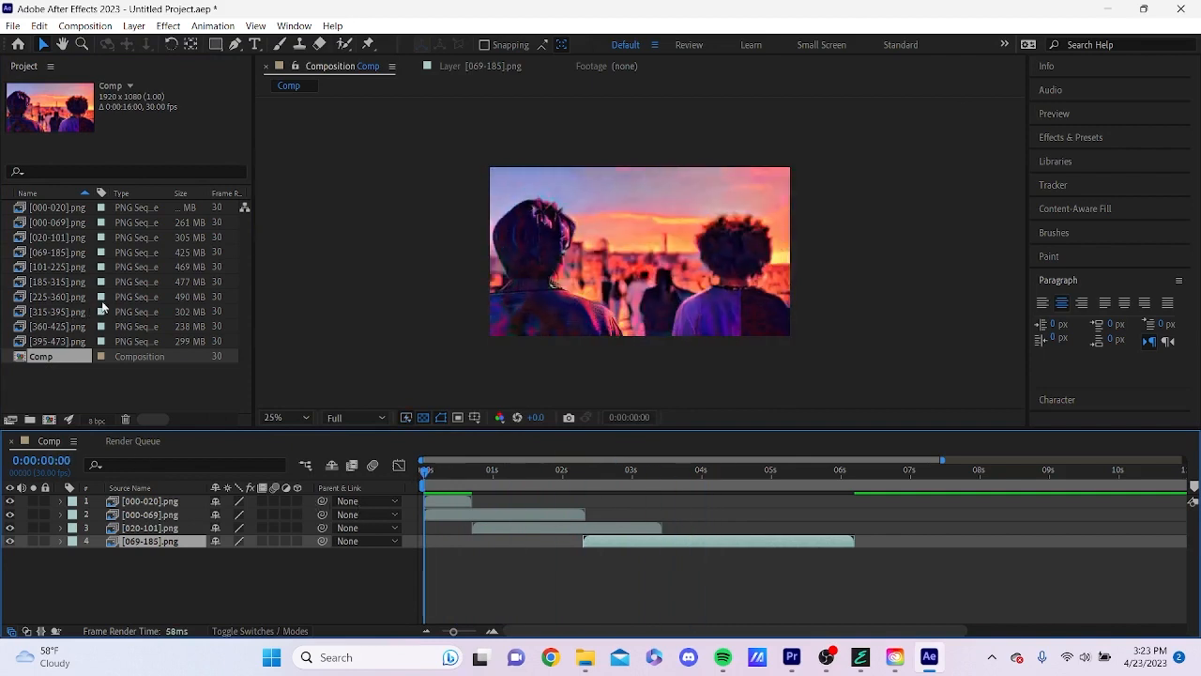
# Add [101-225].png starting at the end of [020-101].png, and below it [185-315].png starting at the end of [069-185].png
pyautogui.moveTo(64, 267); pyautogui.dragTo(740, 593)
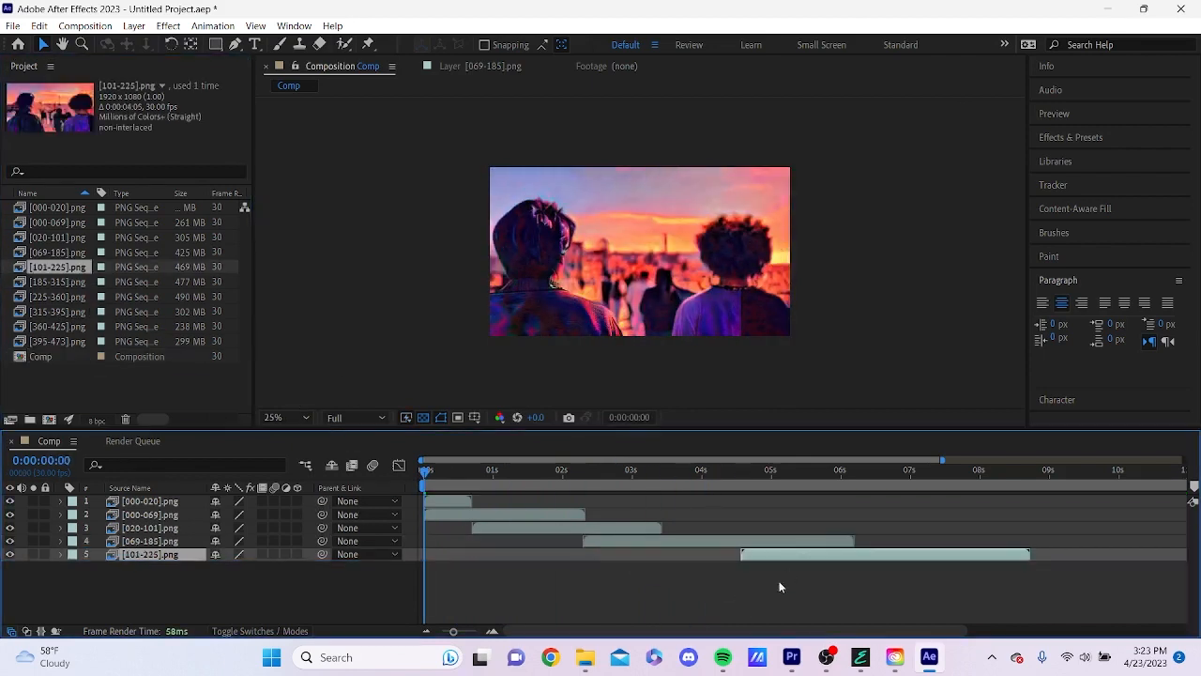
pyautogui.moveTo(793, 562); pyautogui.dragTo(716, 559)
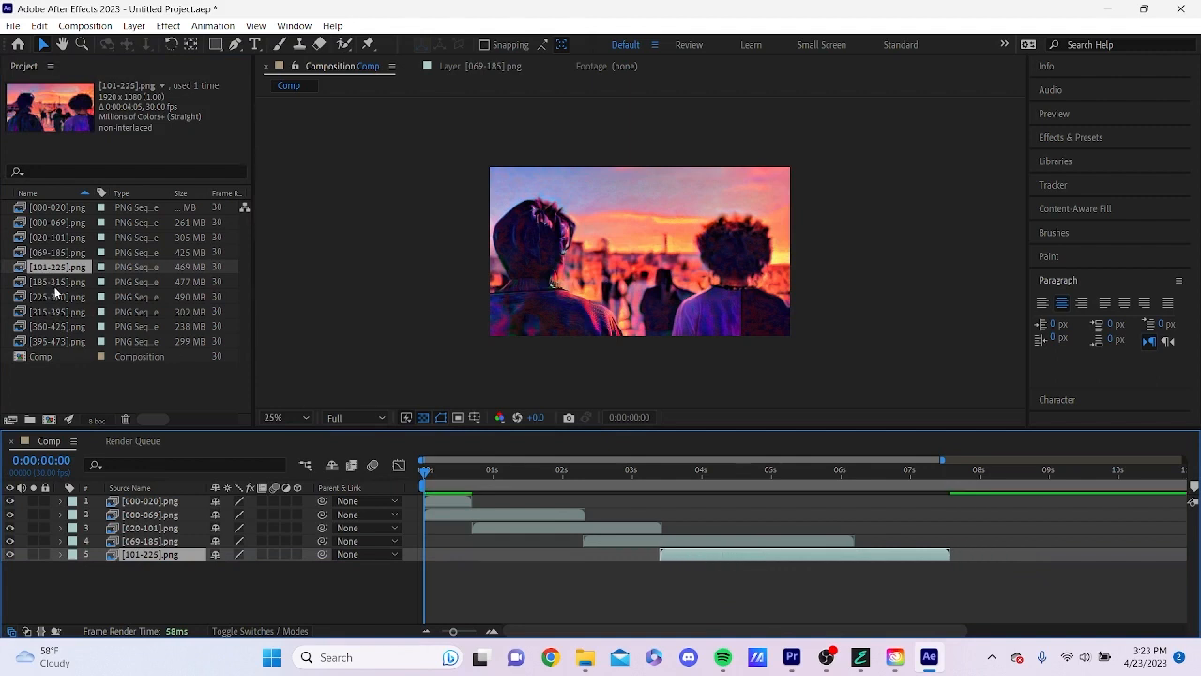
pyautogui.moveTo(55, 293); pyautogui.dragTo(910, 573)
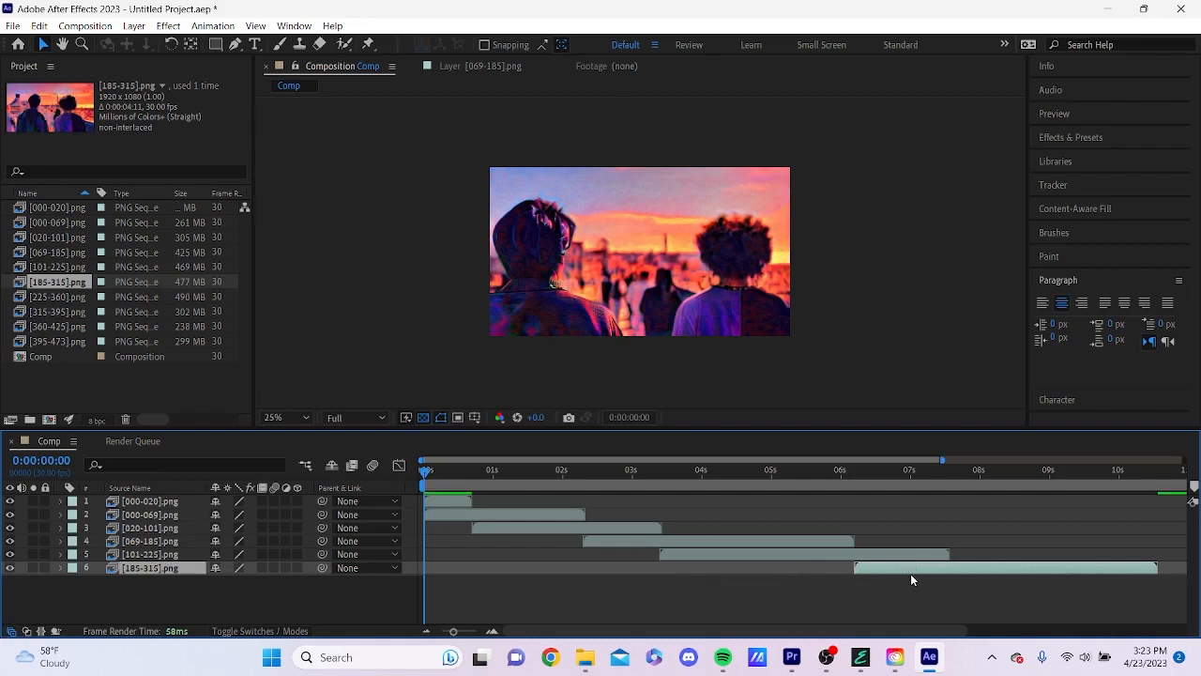
# Stack [225-360].png, [315-395].png, [360-425].png and [395-473].png beneath in order, each starting where the layer two rows above ends
pyautogui.moveTo(943, 459); pyautogui.dragTo(1187, 460)
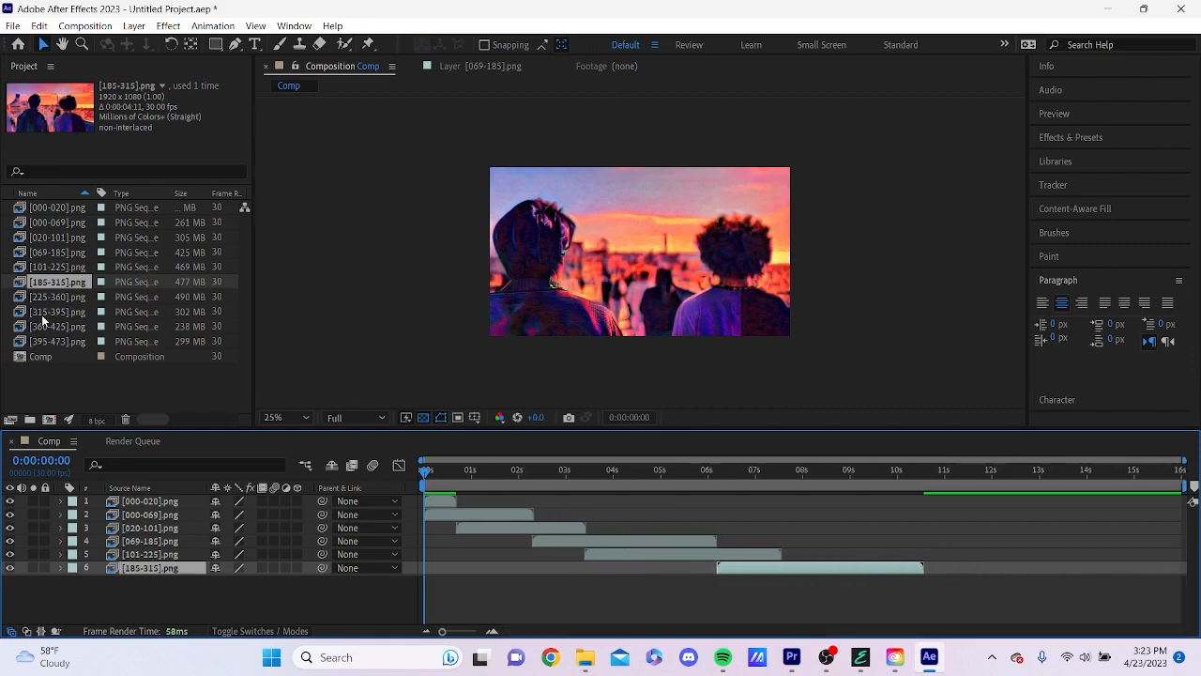
pyautogui.moveTo(49, 297); pyautogui.dragTo(829, 570)
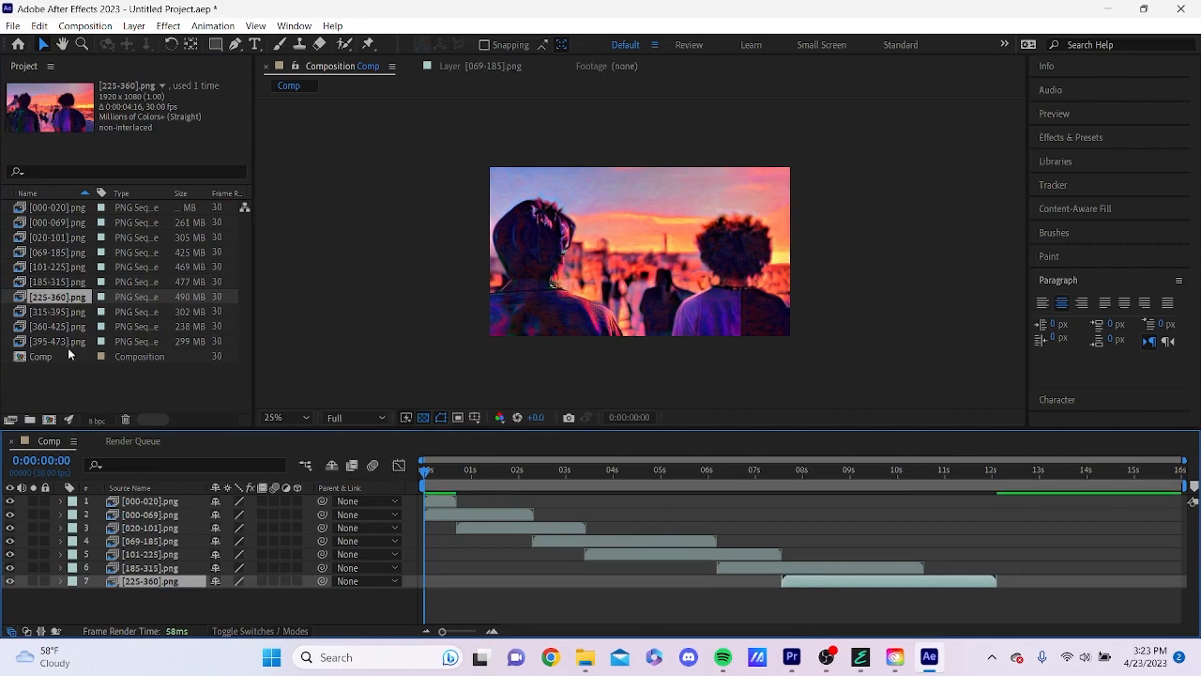
pyautogui.moveTo(56, 311); pyautogui.dragTo(953, 591)
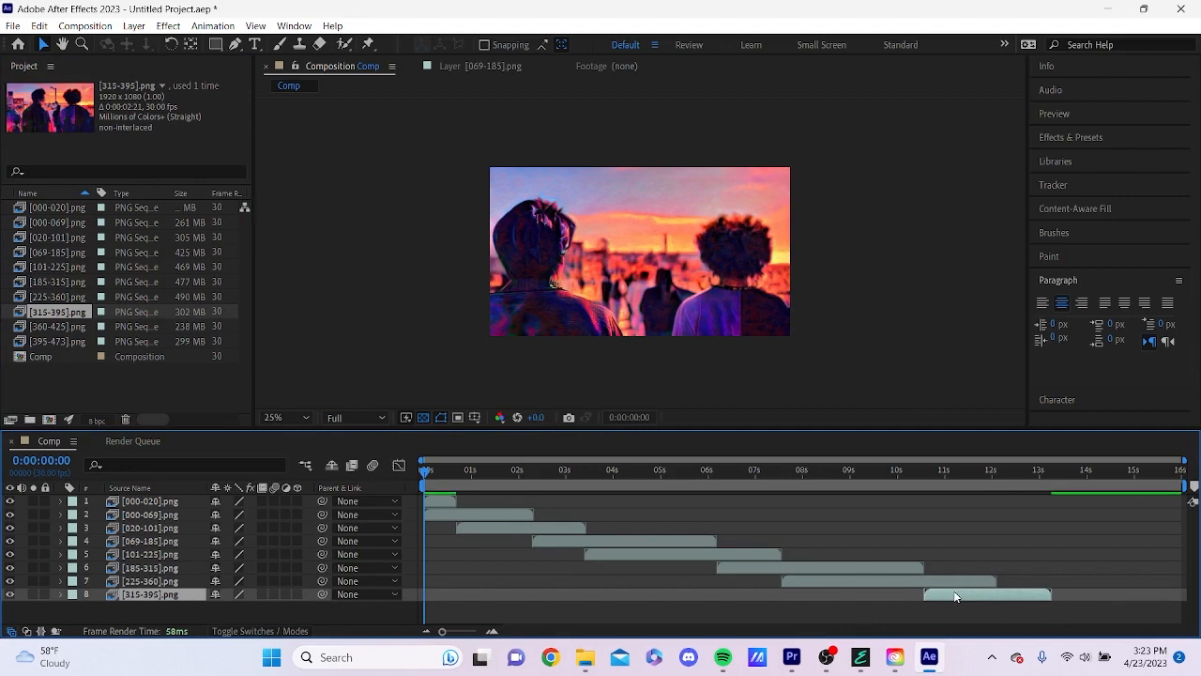
pyautogui.moveTo(47, 327); pyautogui.dragTo(1033, 612)
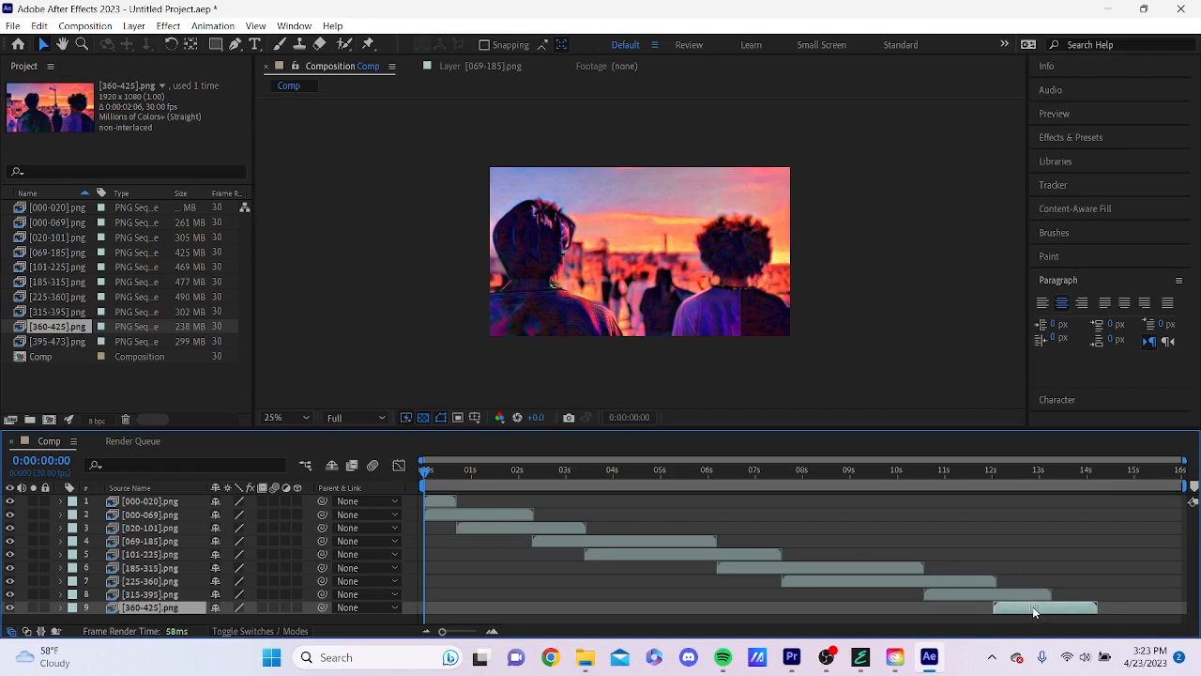
pyautogui.moveTo(52, 341); pyautogui.dragTo(1071, 619)
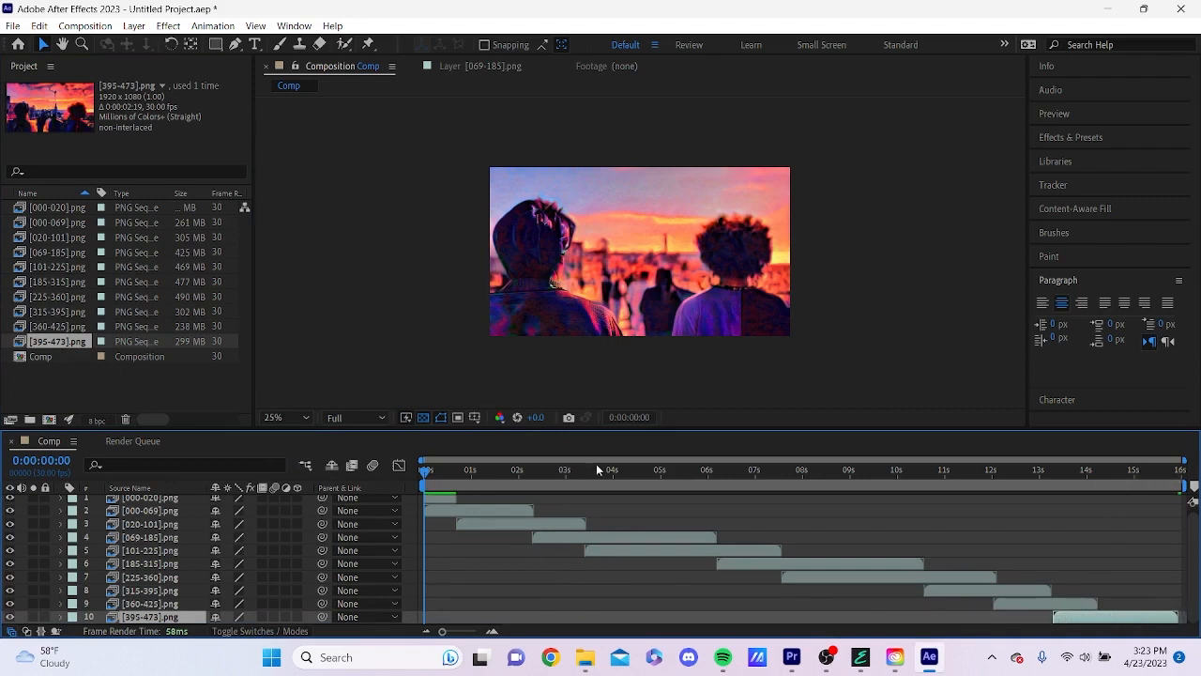
# Preview the opening seconds of the assembled composition, then return to its first frame and the top of the layer stack
pyautogui.press('space')
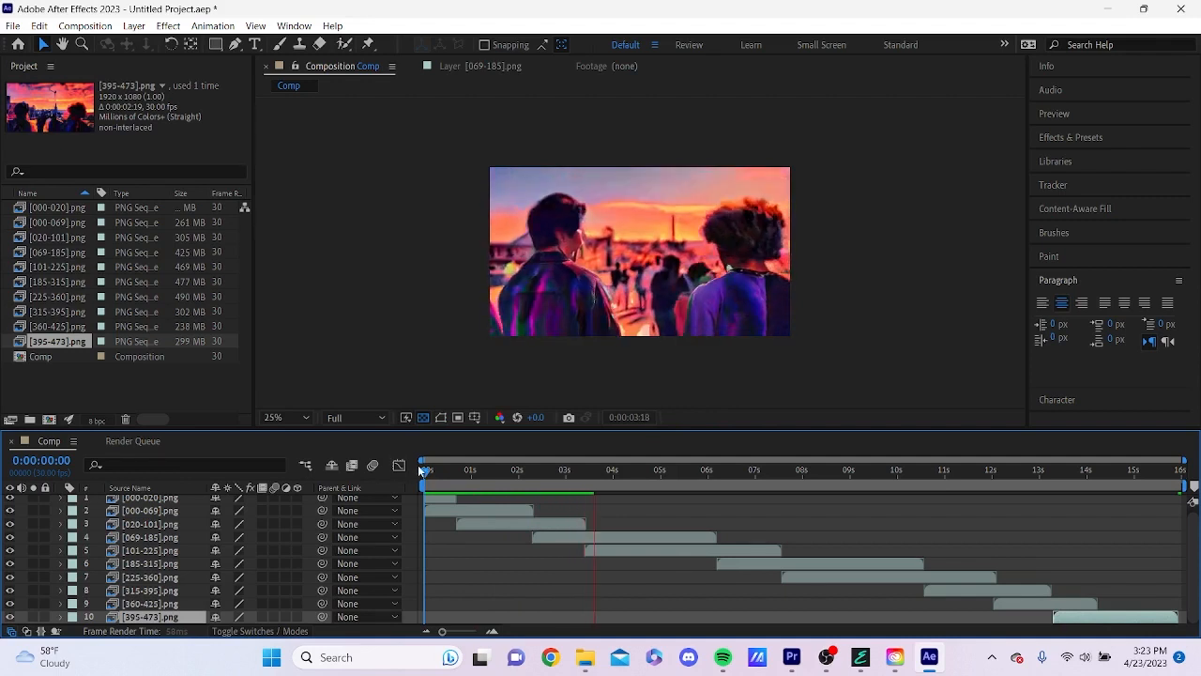
pyautogui.press('space')
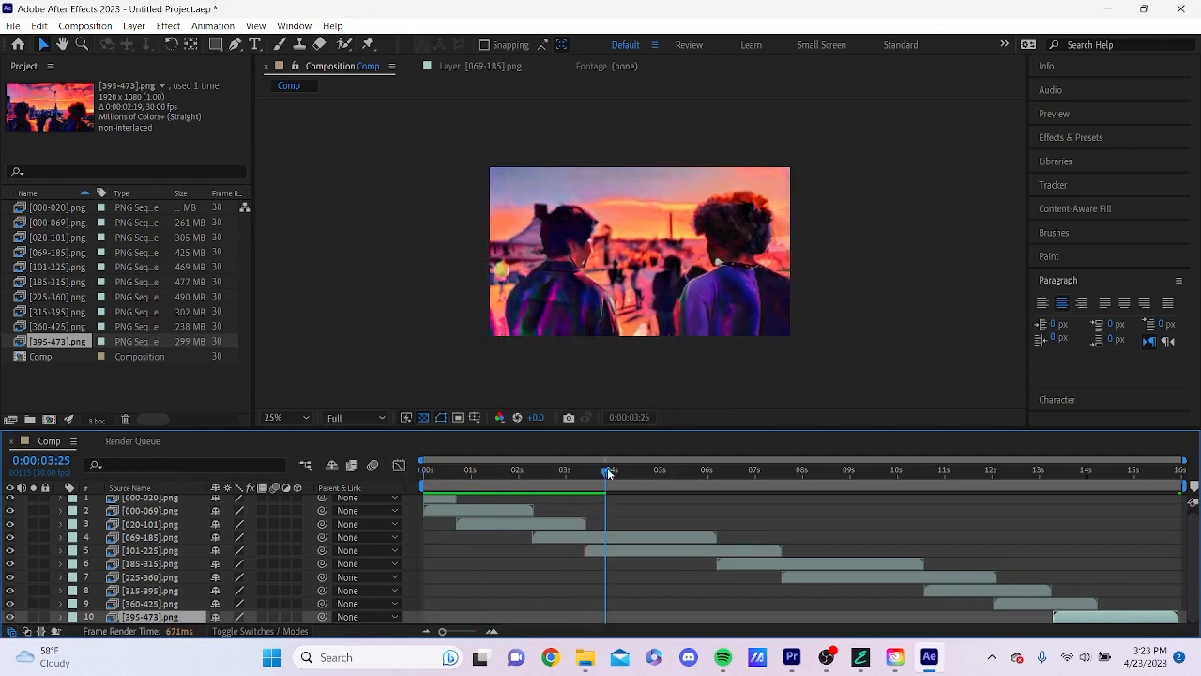
pyautogui.moveTo(608, 472); pyautogui.dragTo(383, 477)
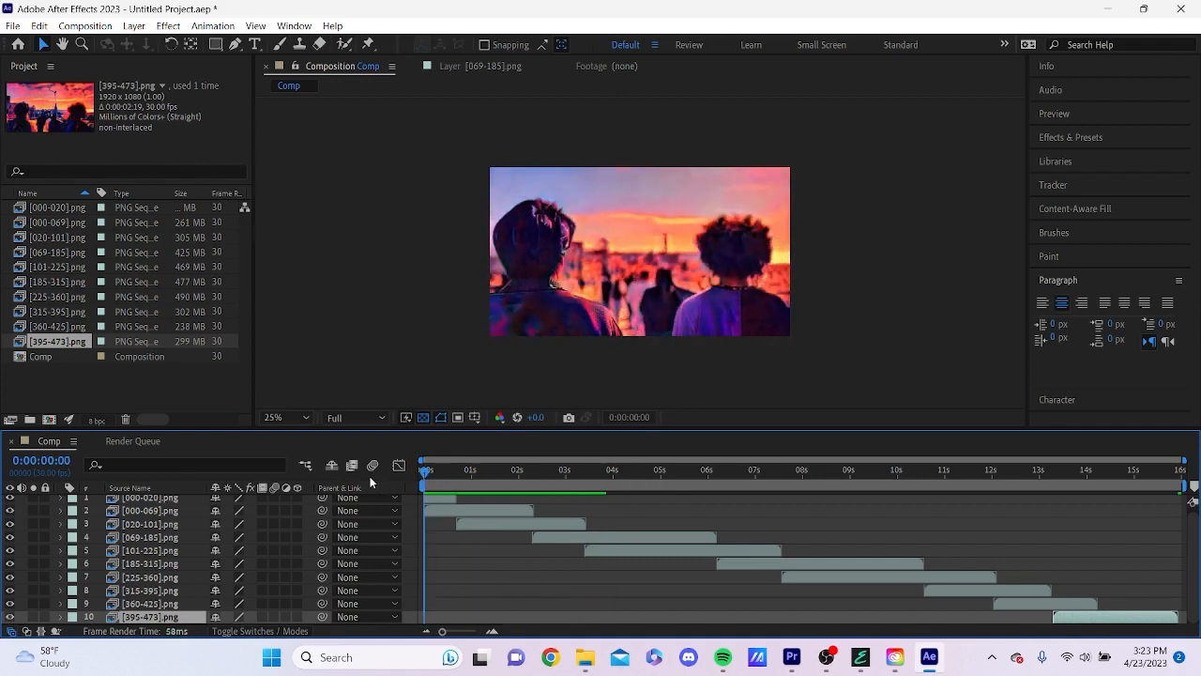
pyautogui.scroll(1, 300, 525)
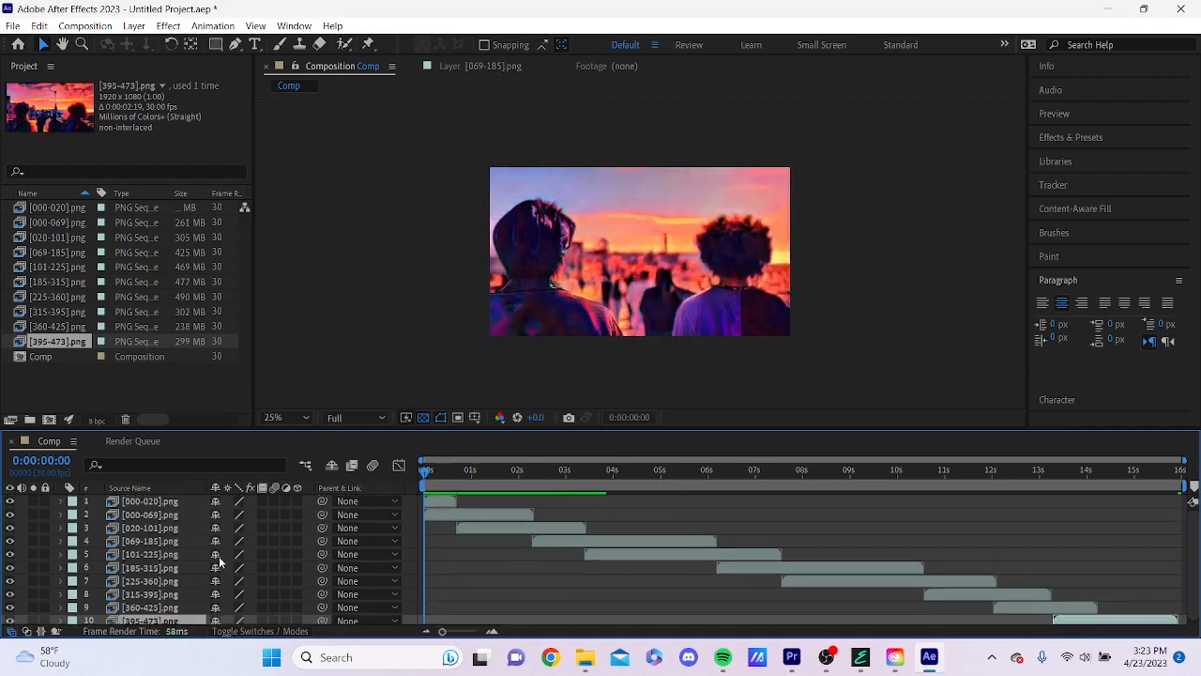
# Expand the [000-020].png layer and preview the opening seconds twice around its end, returning to the first frame
pyautogui.click(178, 502)
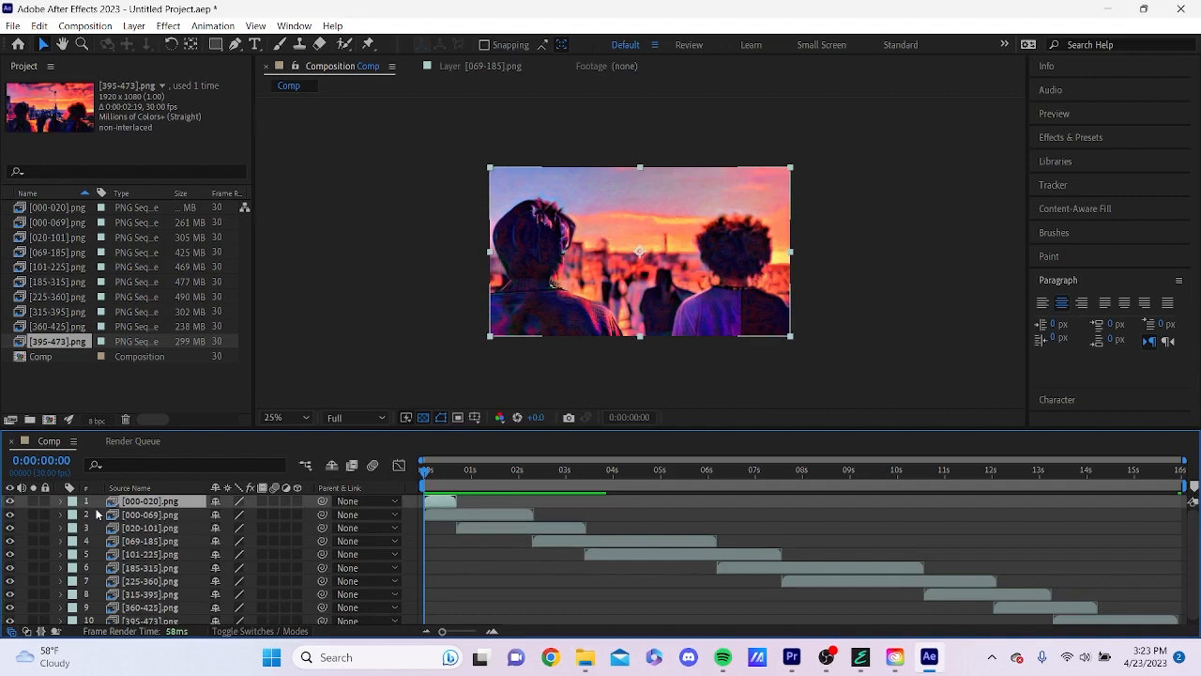
pyautogui.click(60, 501)
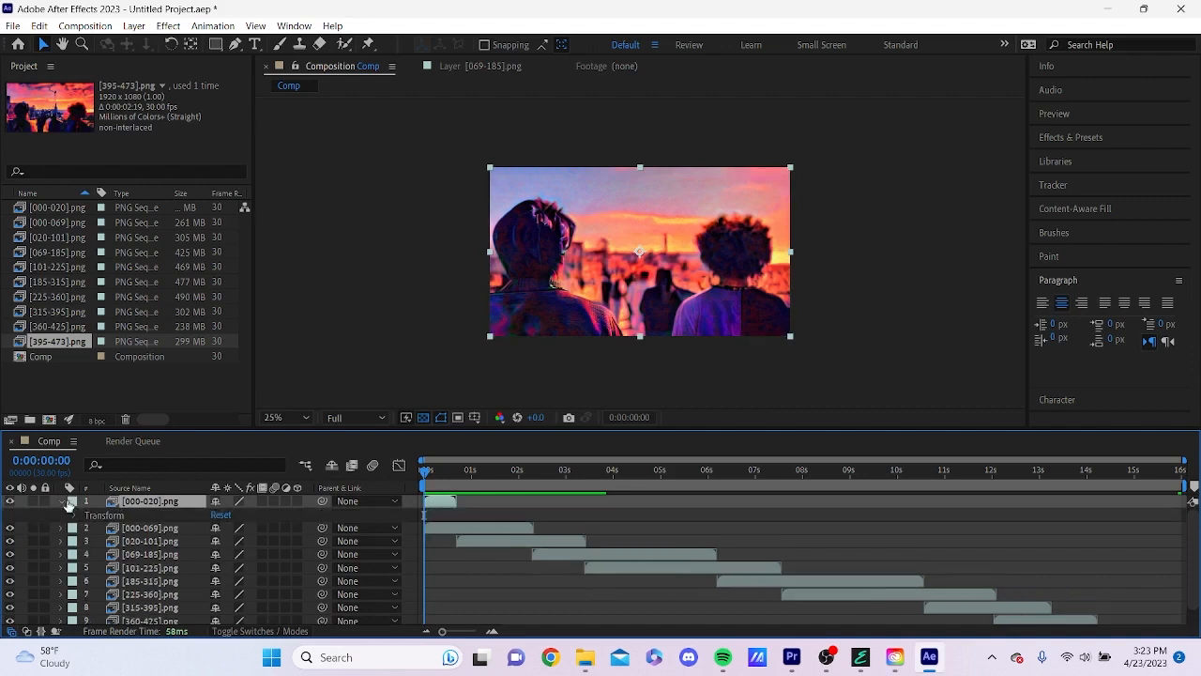
pyautogui.scroll(3, 432, 488)
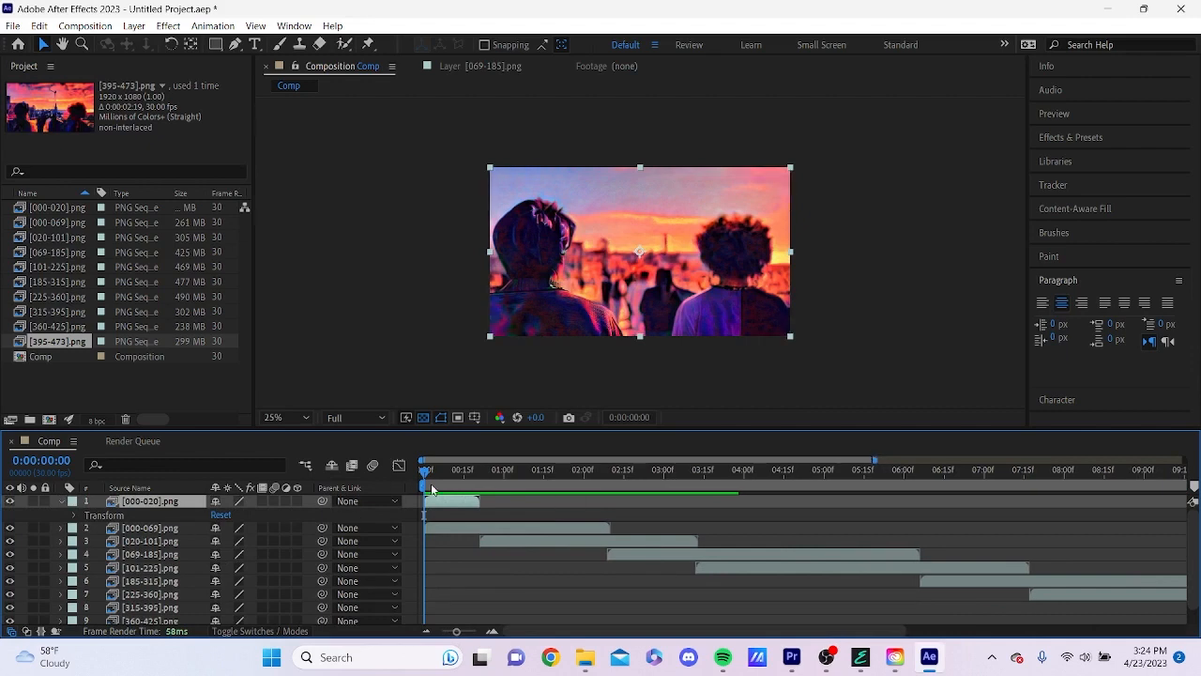
pyautogui.press('space')
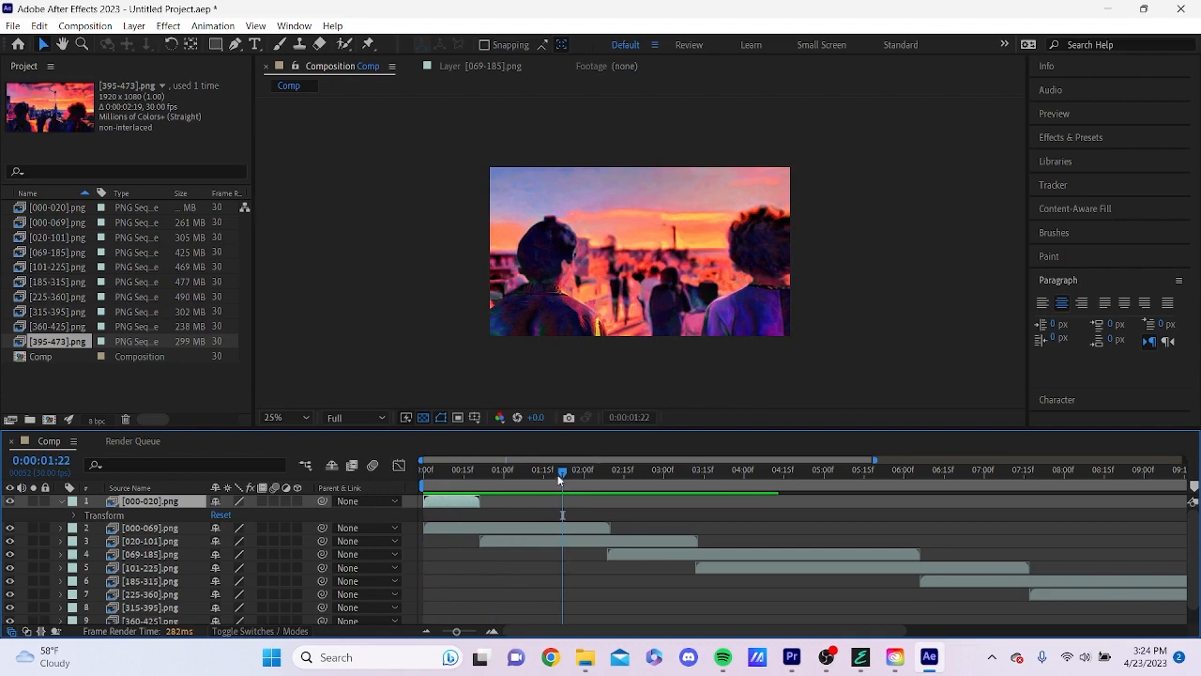
pyautogui.press('space')
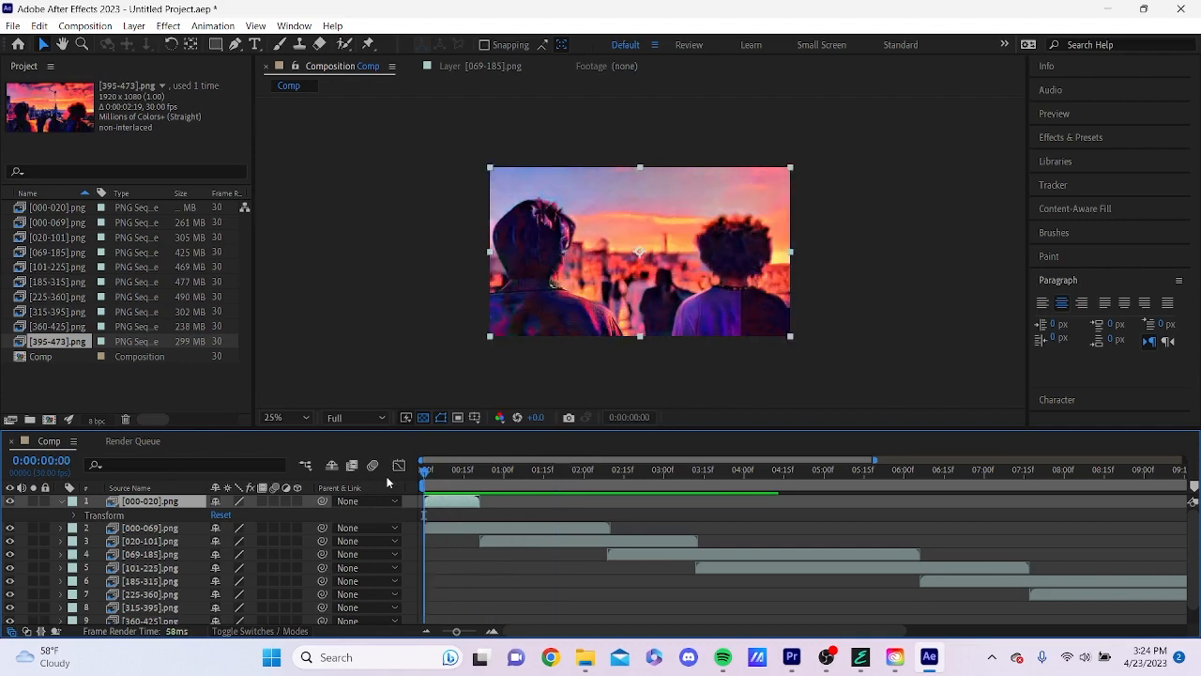
pyautogui.press('space')
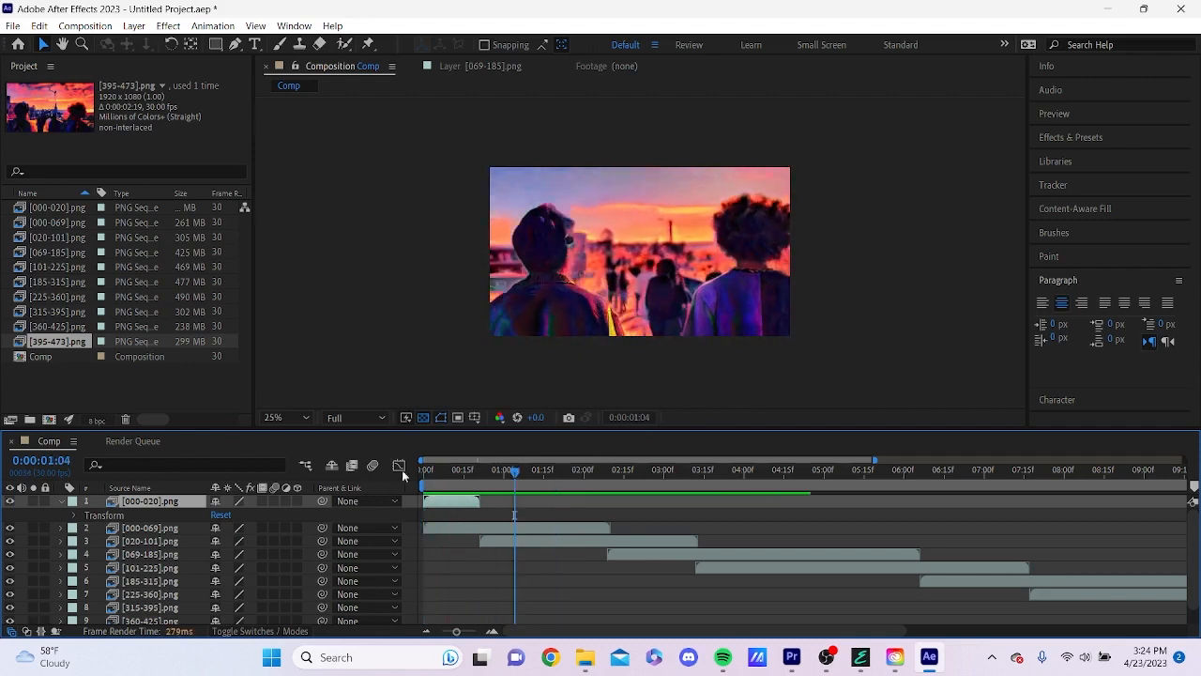
pyautogui.press('space')
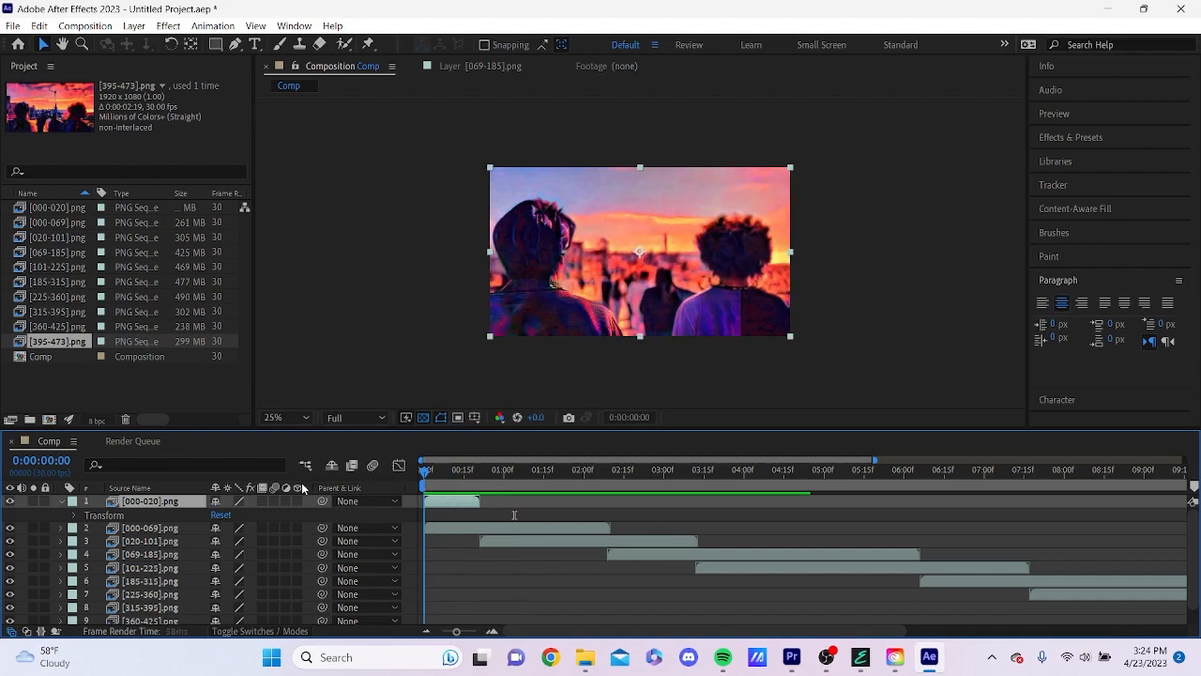
# Keyframe the opacity of [000-020].png from 100% at 0:00:00:08 down to 6% at 0:00:00:19
pyautogui.click(75, 515)
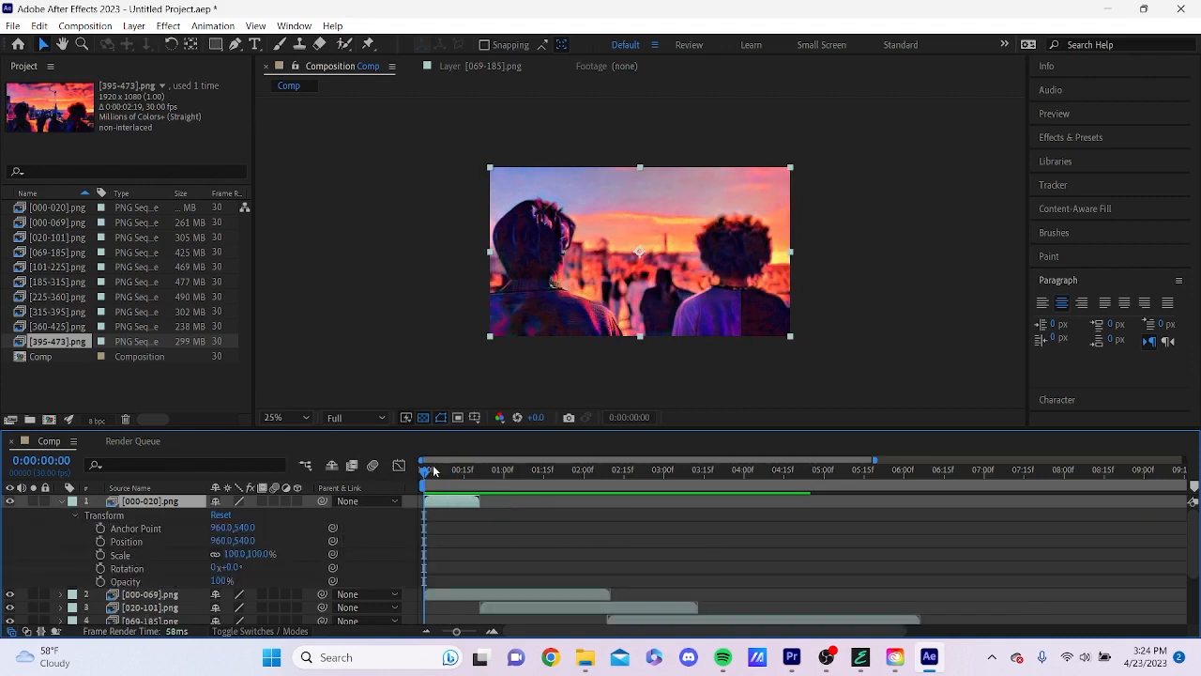
pyautogui.moveTo(427, 473); pyautogui.dragTo(445, 471)
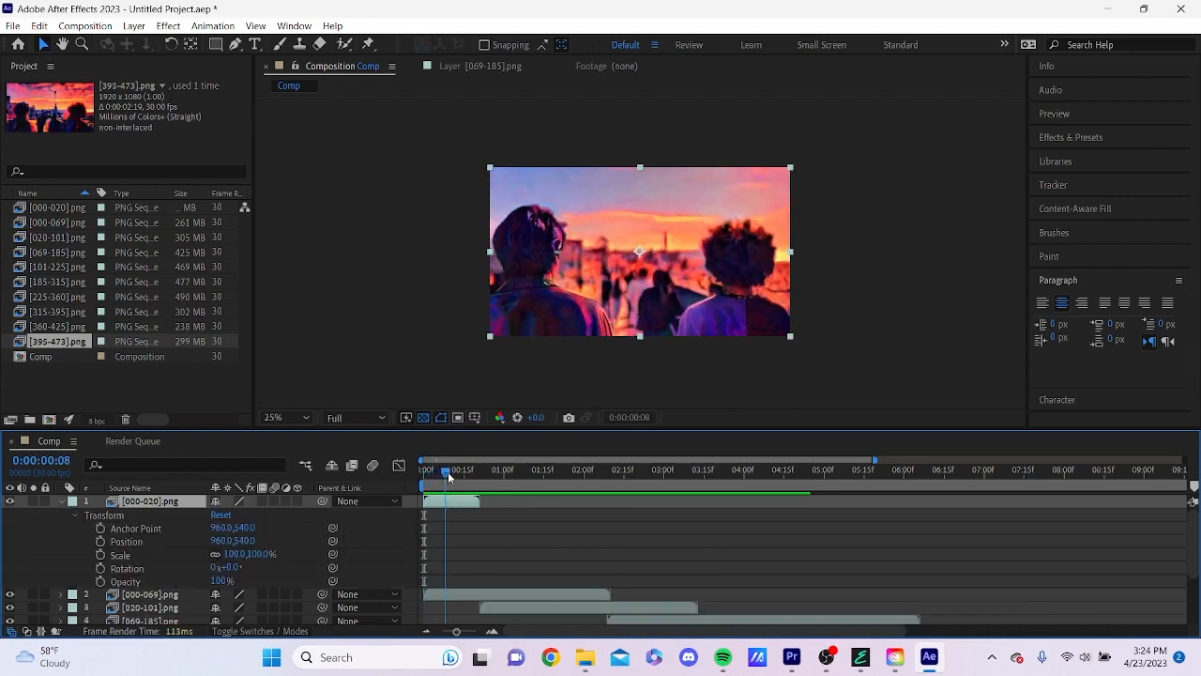
pyautogui.click(100, 582)
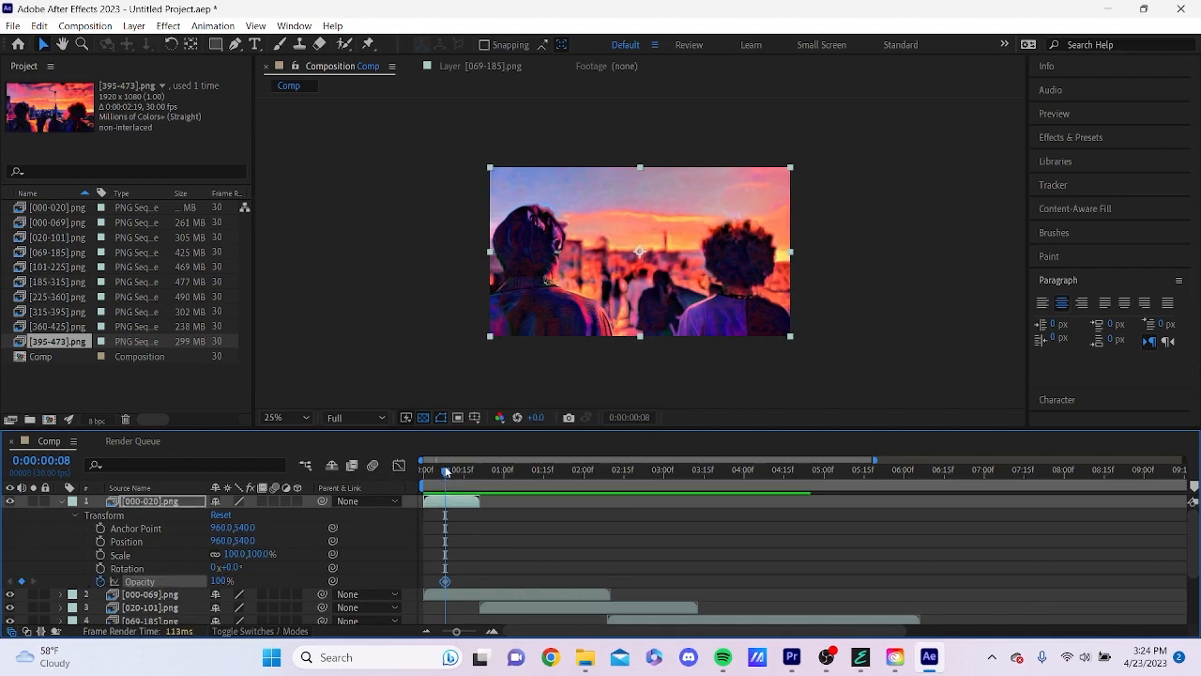
pyautogui.moveTo(446, 472); pyautogui.dragTo(475, 473)
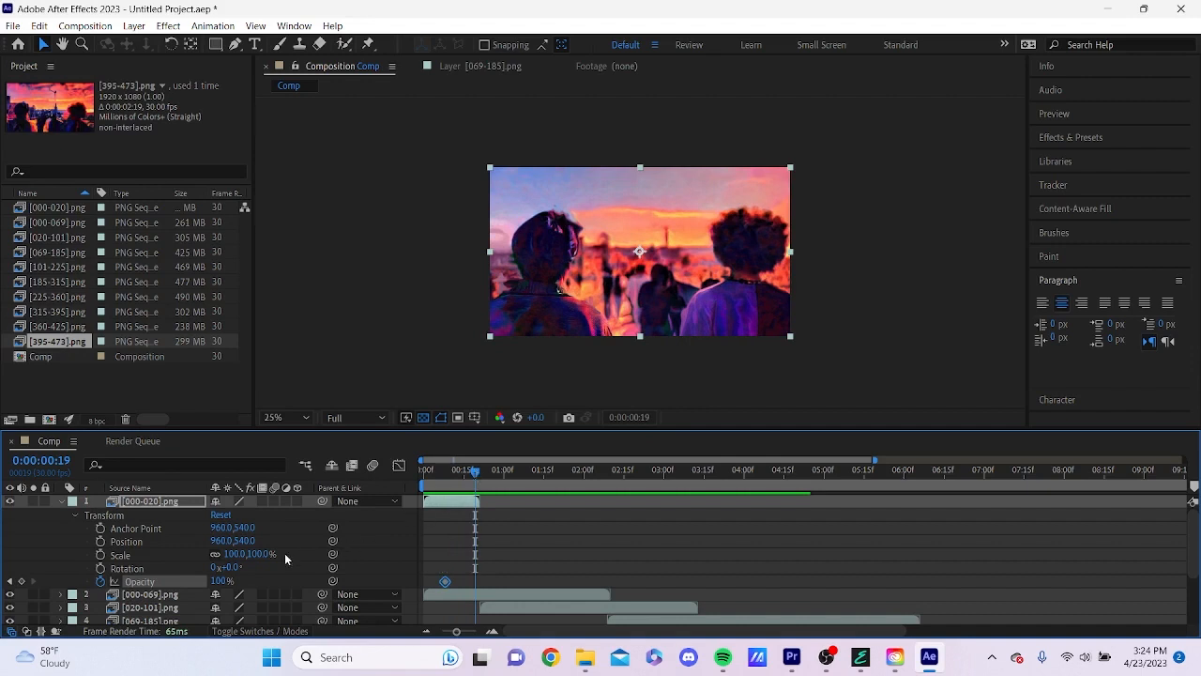
pyautogui.moveTo(221, 581); pyautogui.dragTo(77, 556)
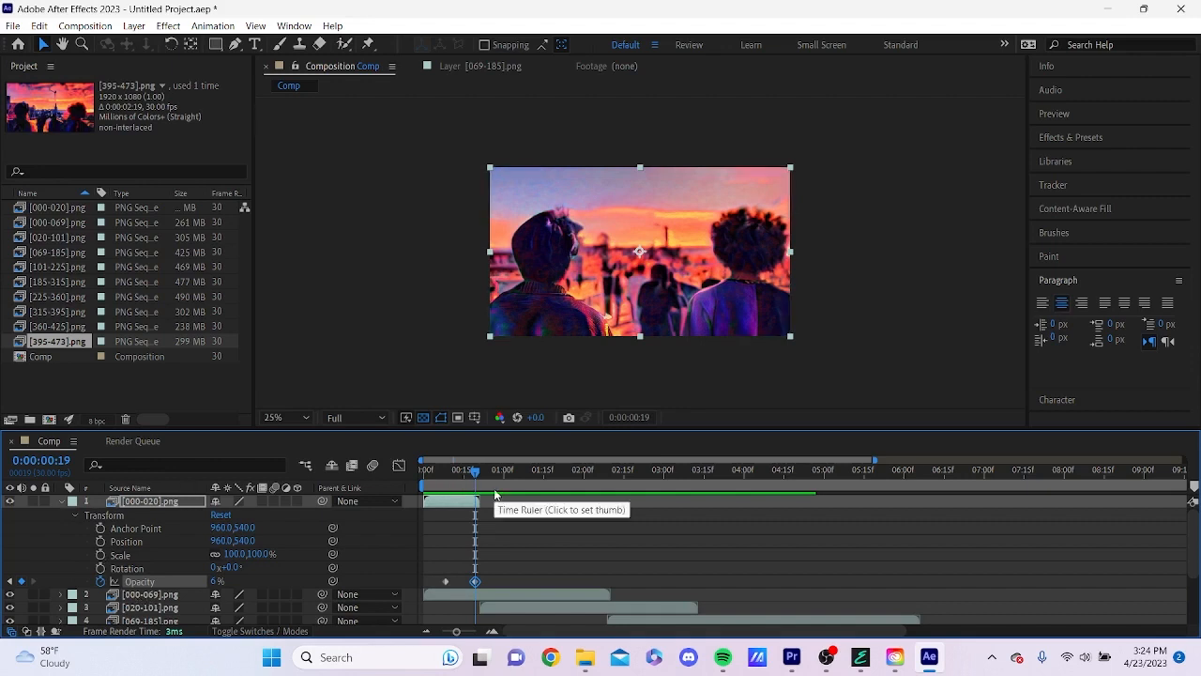
# Play the composition from the start to check the [000-020].png fade and compare it with the transition near the end of [000-069].png
pyautogui.moveTo(477, 473); pyautogui.dragTo(364, 494)
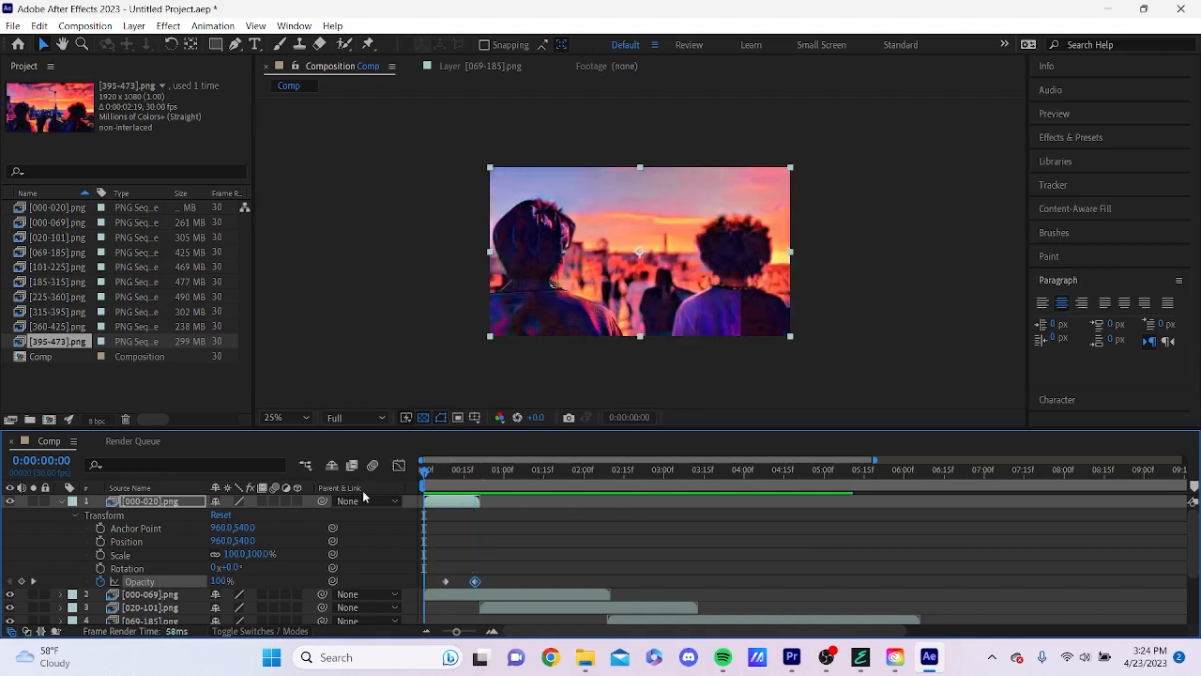
pyautogui.press('space')
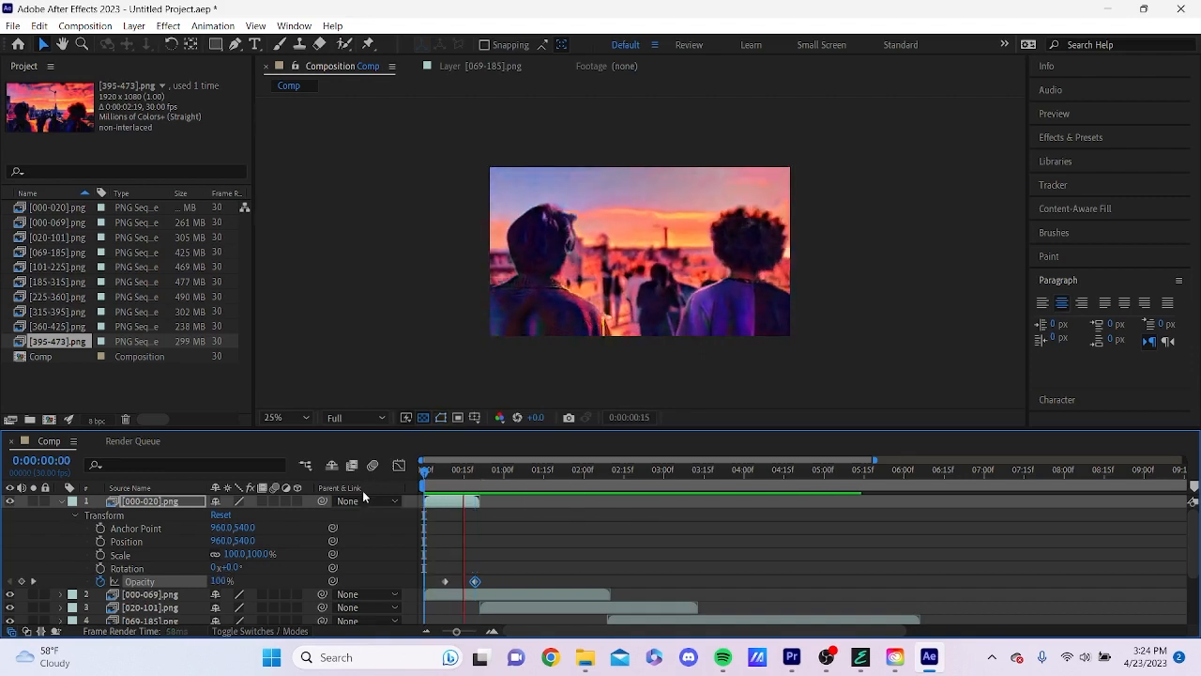
pyautogui.press('space')
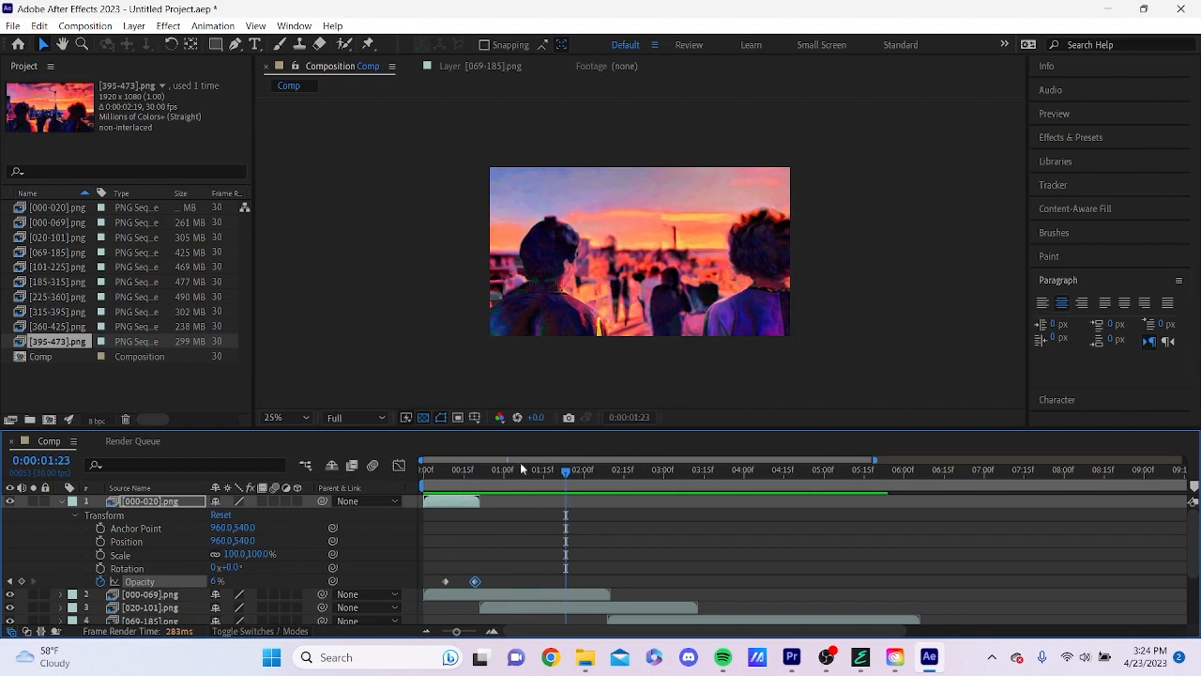
pyautogui.moveTo(564, 465); pyautogui.dragTo(270, 460)
pyautogui.press('space')
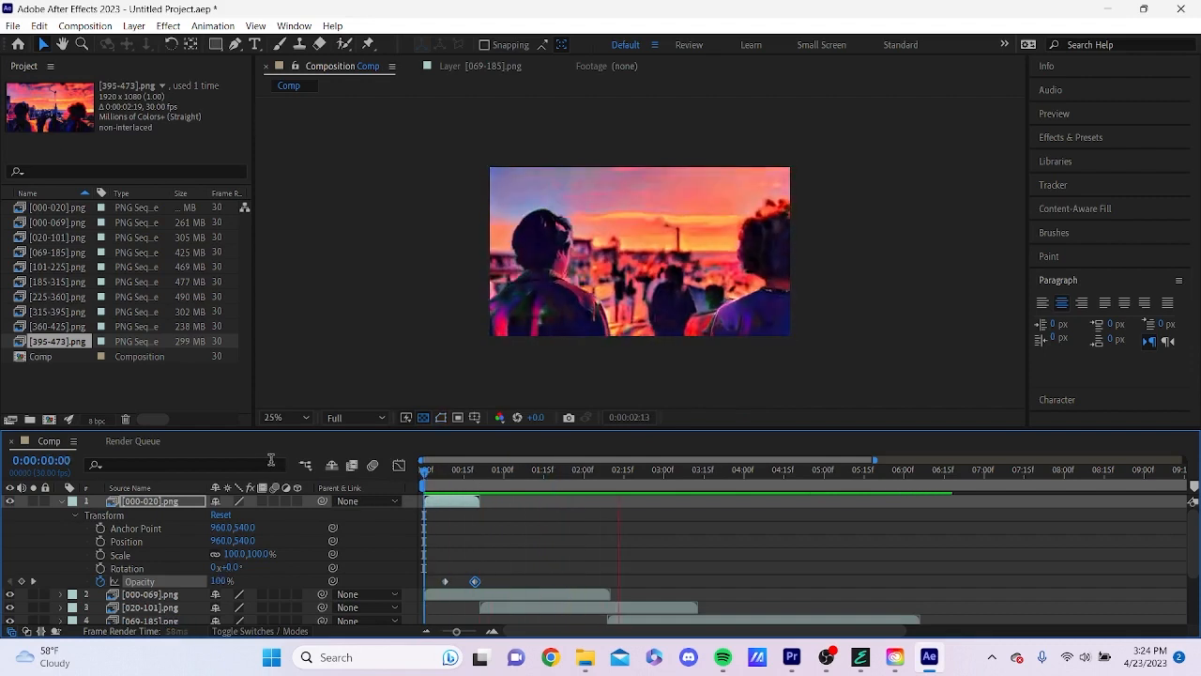
pyautogui.press('space')
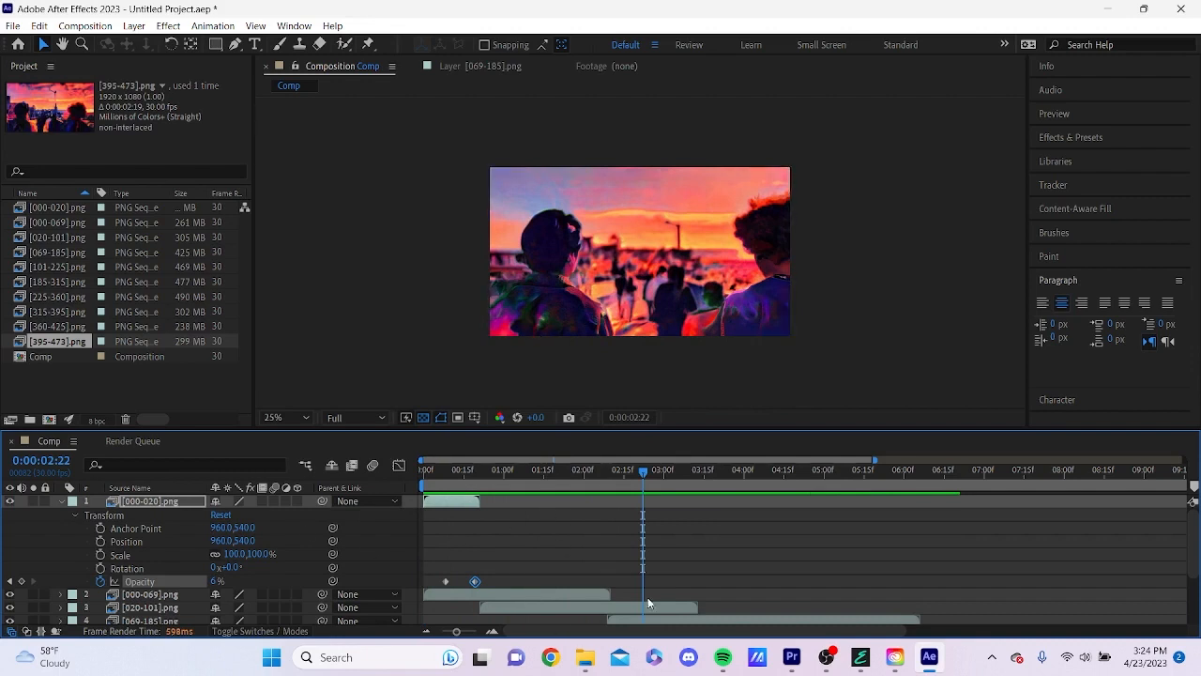
pyautogui.moveTo(629, 469); pyautogui.dragTo(584, 497)
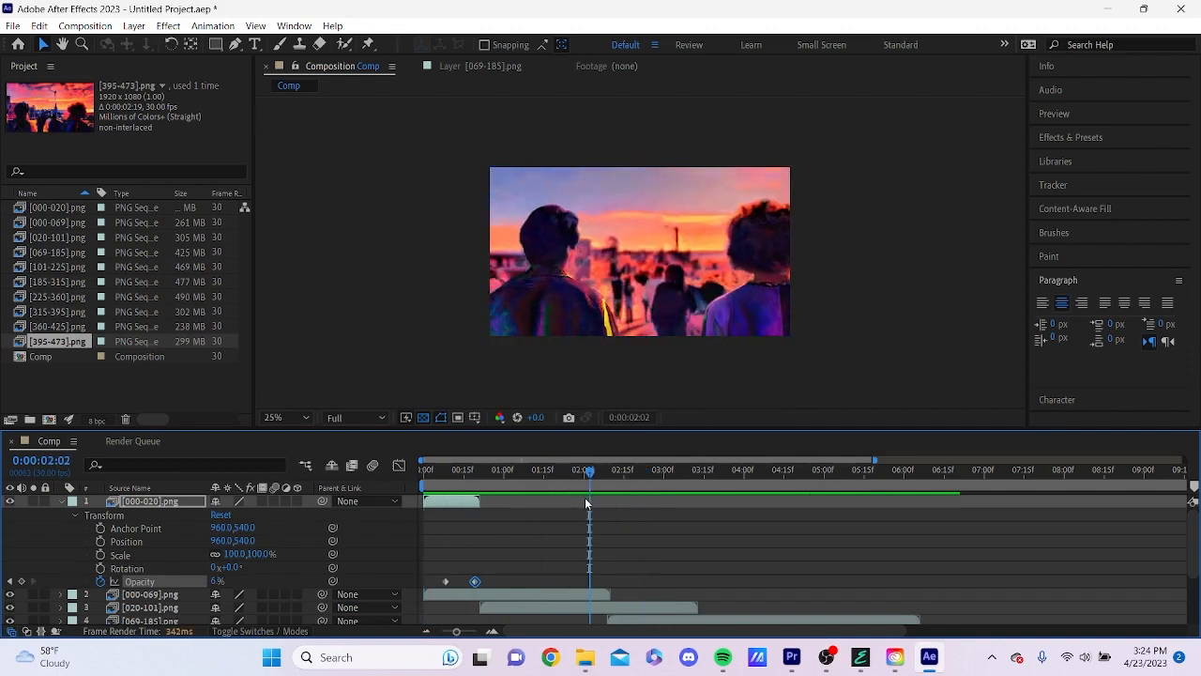
pyautogui.press('space')
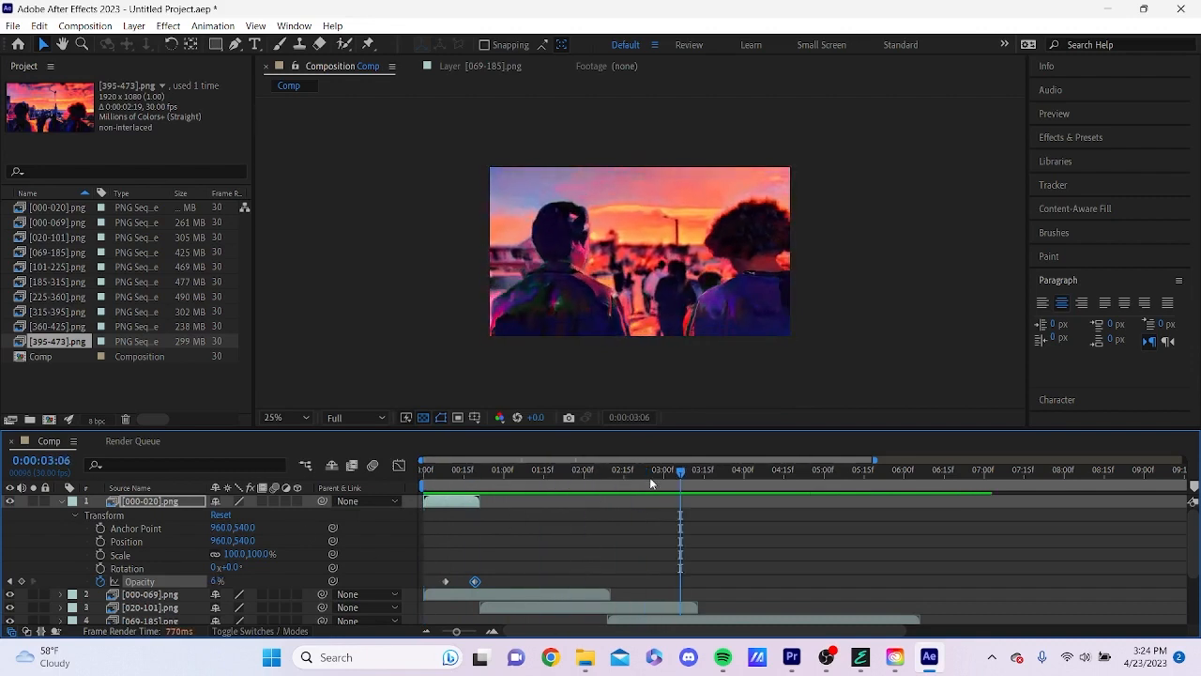
pyautogui.moveTo(680, 472); pyautogui.dragTo(323, 439)
pyautogui.press('space')
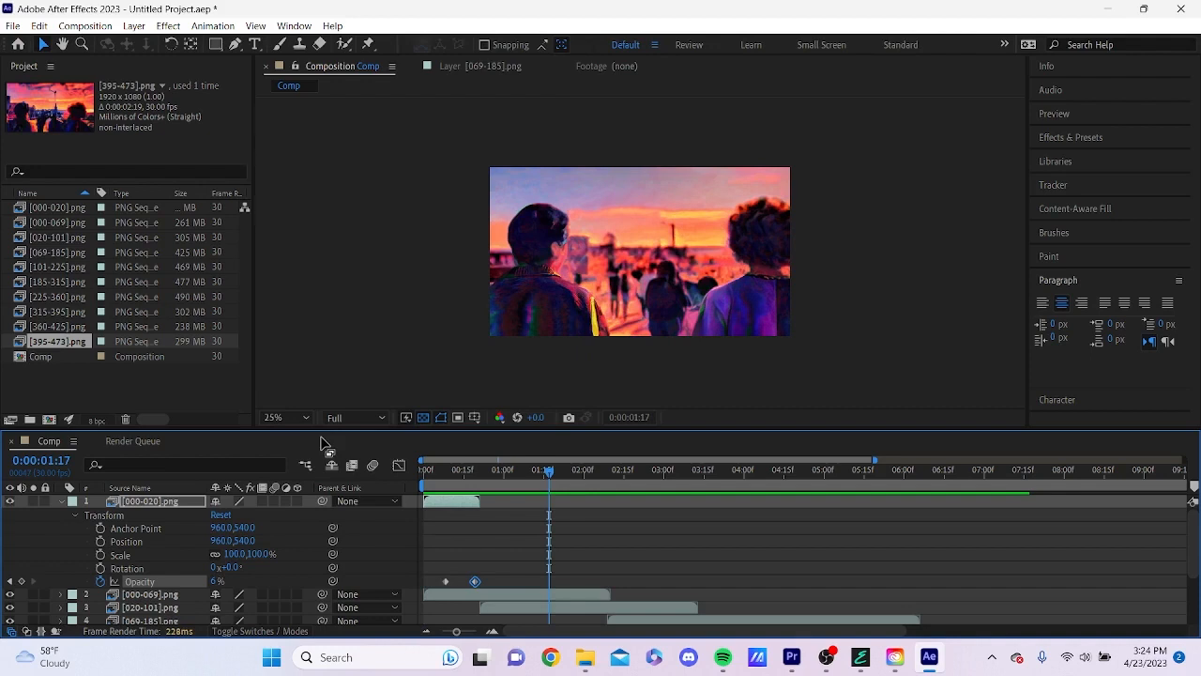
# Review the layer stack and opacity keyframes in the boardwalk_ae composition, play its opening seconds, and return to the first frame
pyautogui.scroll(-3, 723, 533)
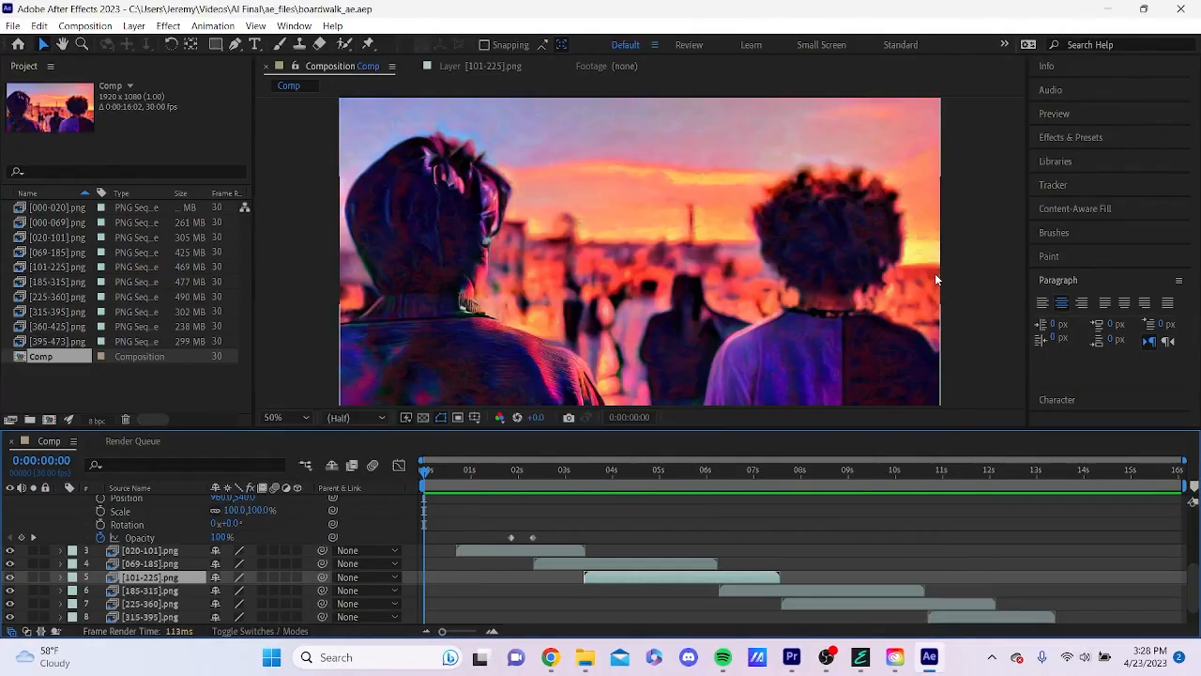
pyautogui.scroll(5, 493, 500)
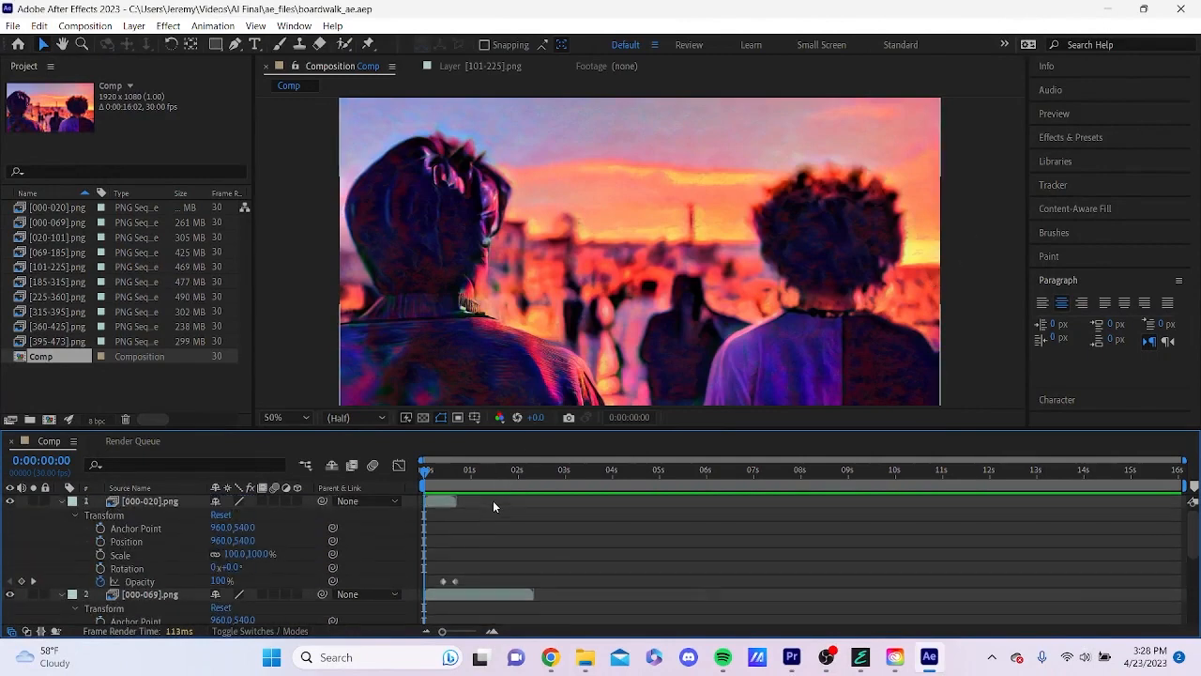
pyautogui.scroll(-5, 494, 501)
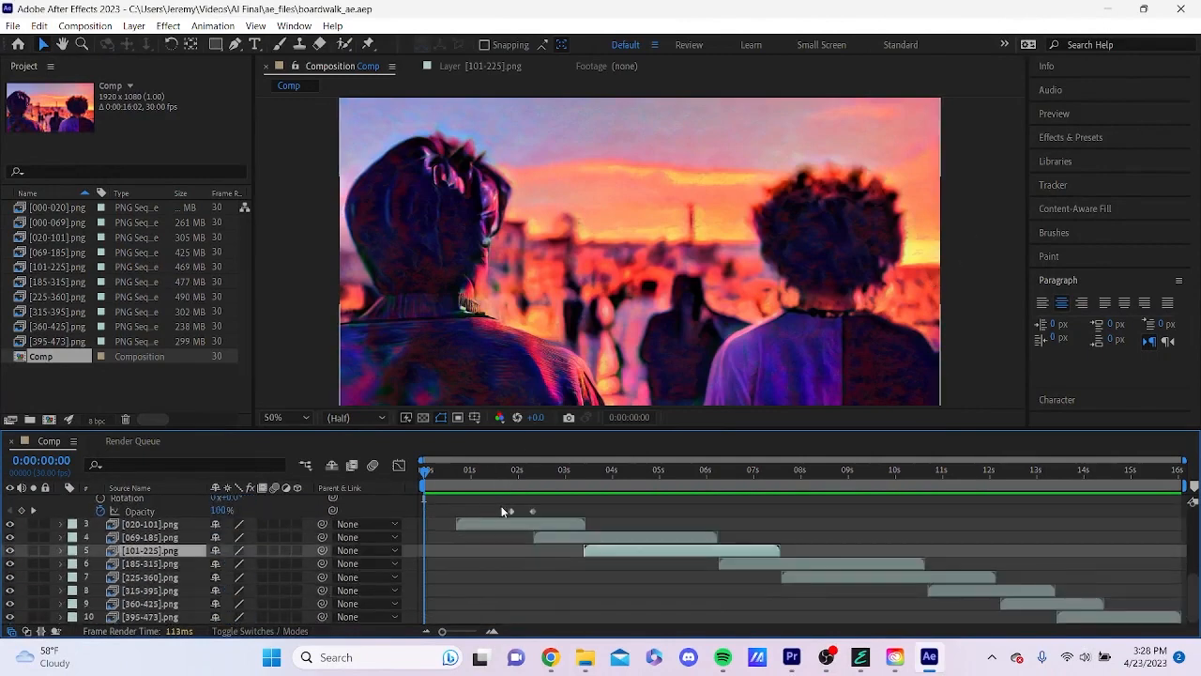
pyautogui.scroll(5, 502, 512)
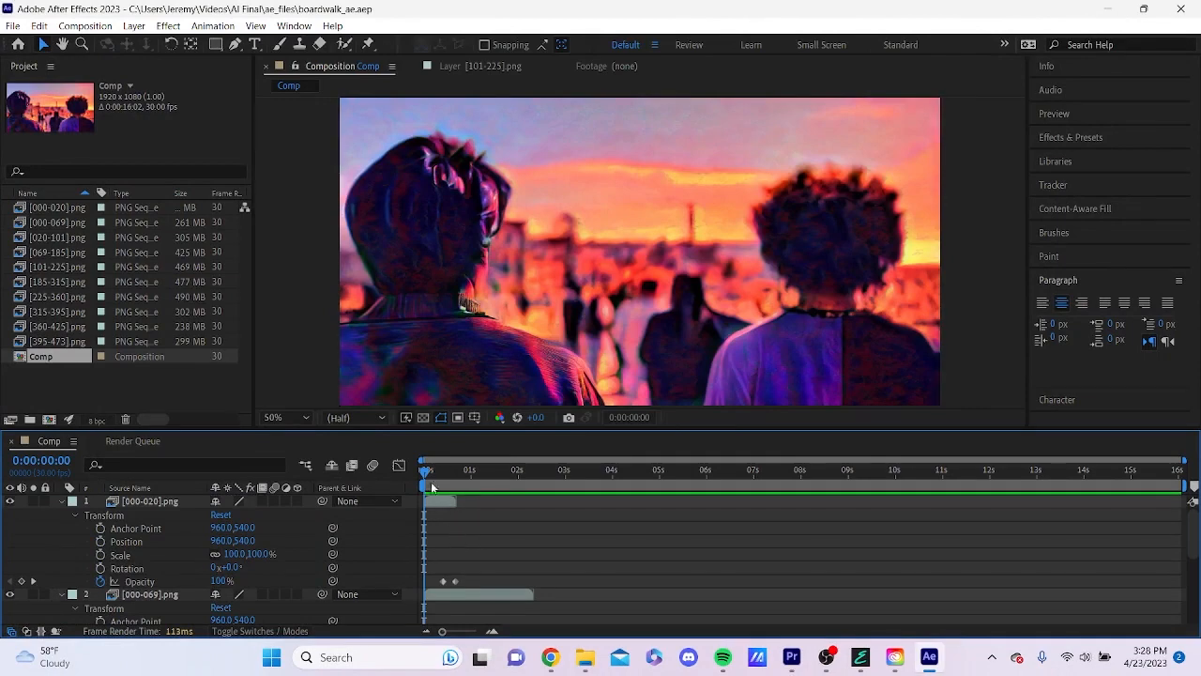
pyautogui.press('space')
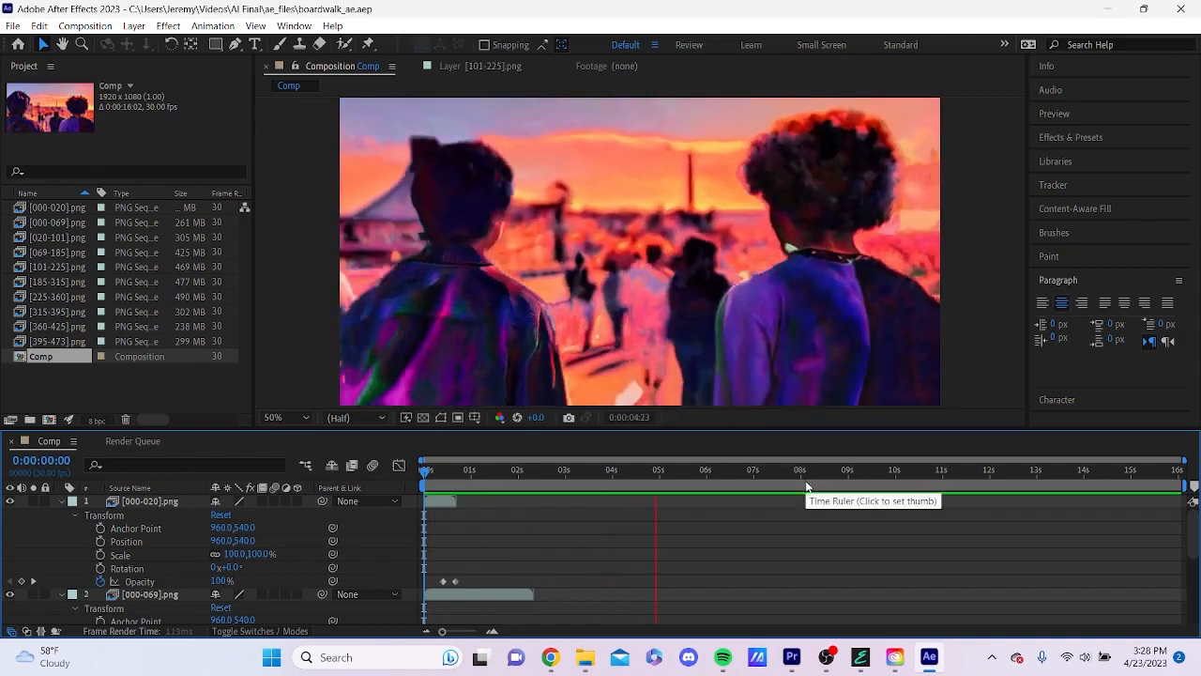
pyautogui.press('space')
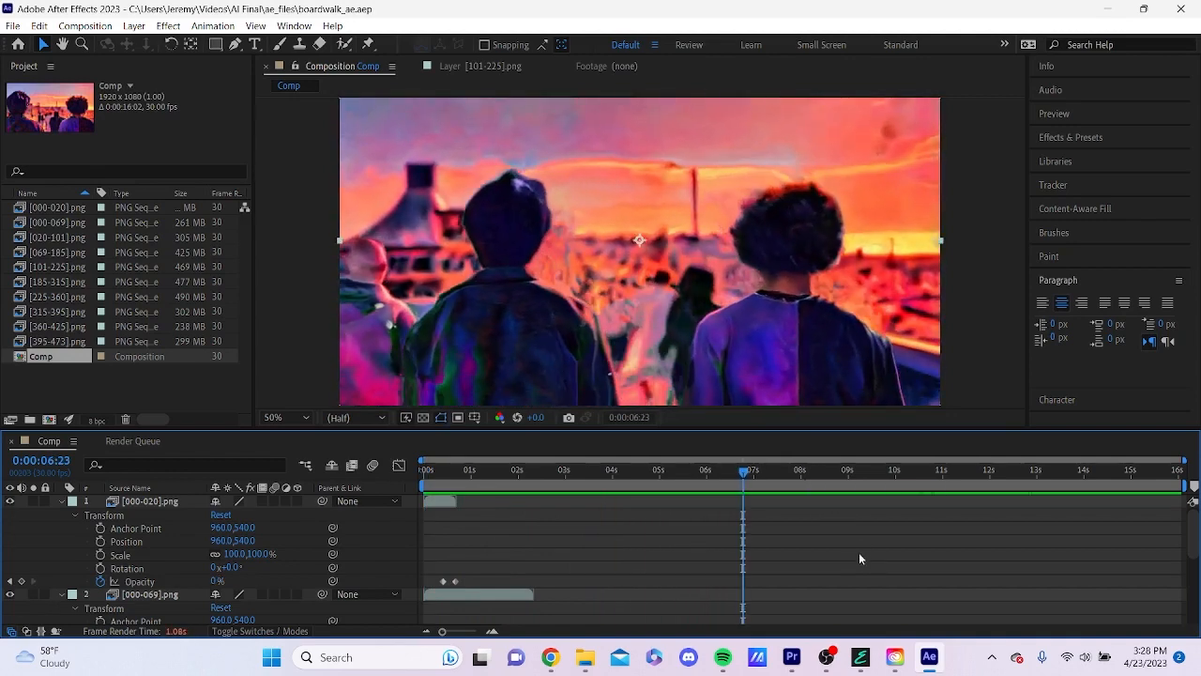
pyautogui.scroll(-5, 825, 511)
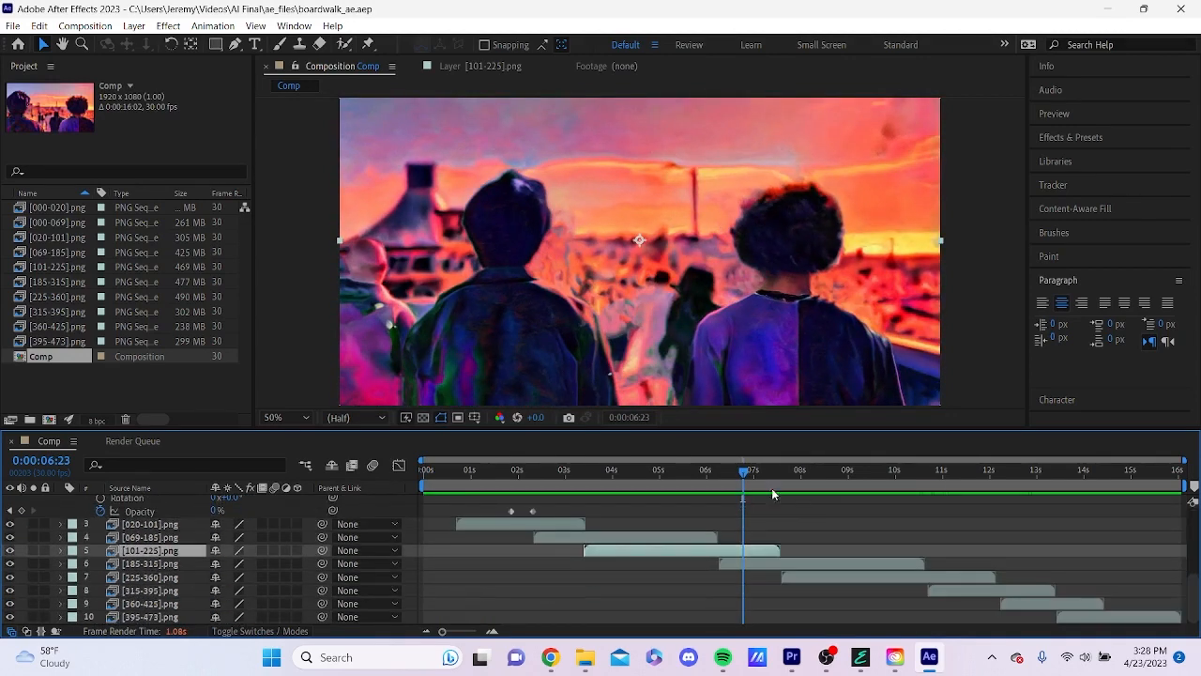
pyautogui.moveTo(771, 495); pyautogui.dragTo(306, 493)
pyautogui.scroll(2, 264, 529)
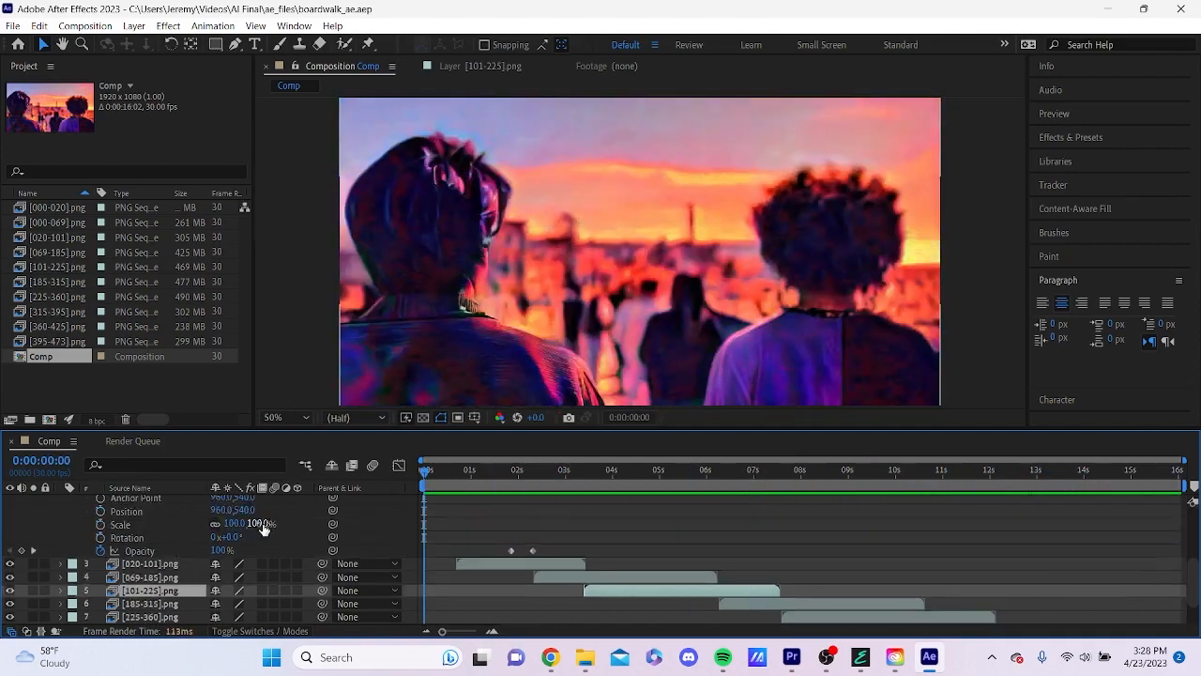
pyautogui.scroll(3, 263, 528)
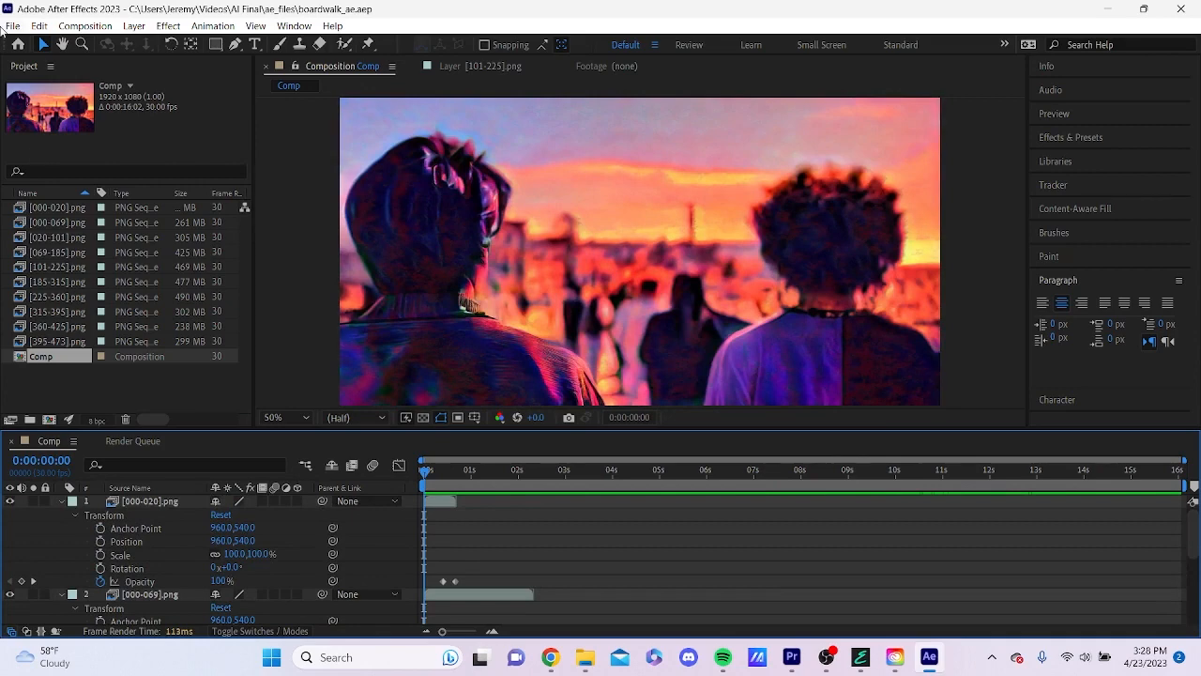
# Add the composition to the render queue, open its output destination in the finished_vids folder, and close it without saving
pyautogui.click(10, 25)
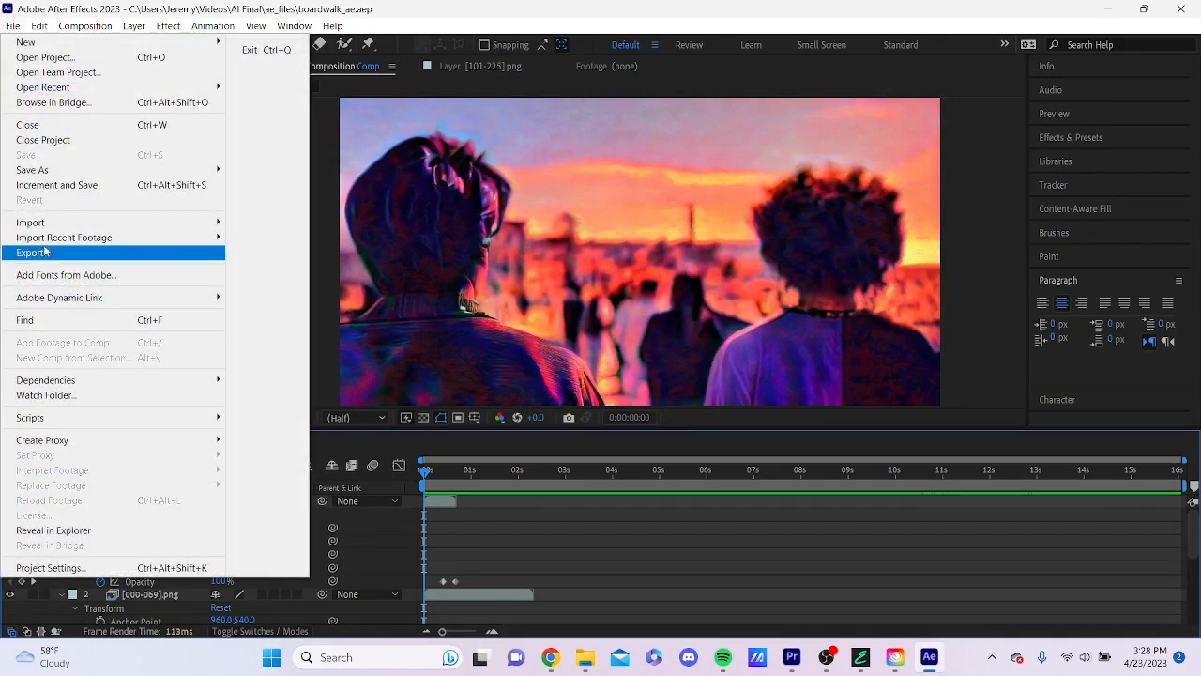
pyautogui.moveTo(51, 252)
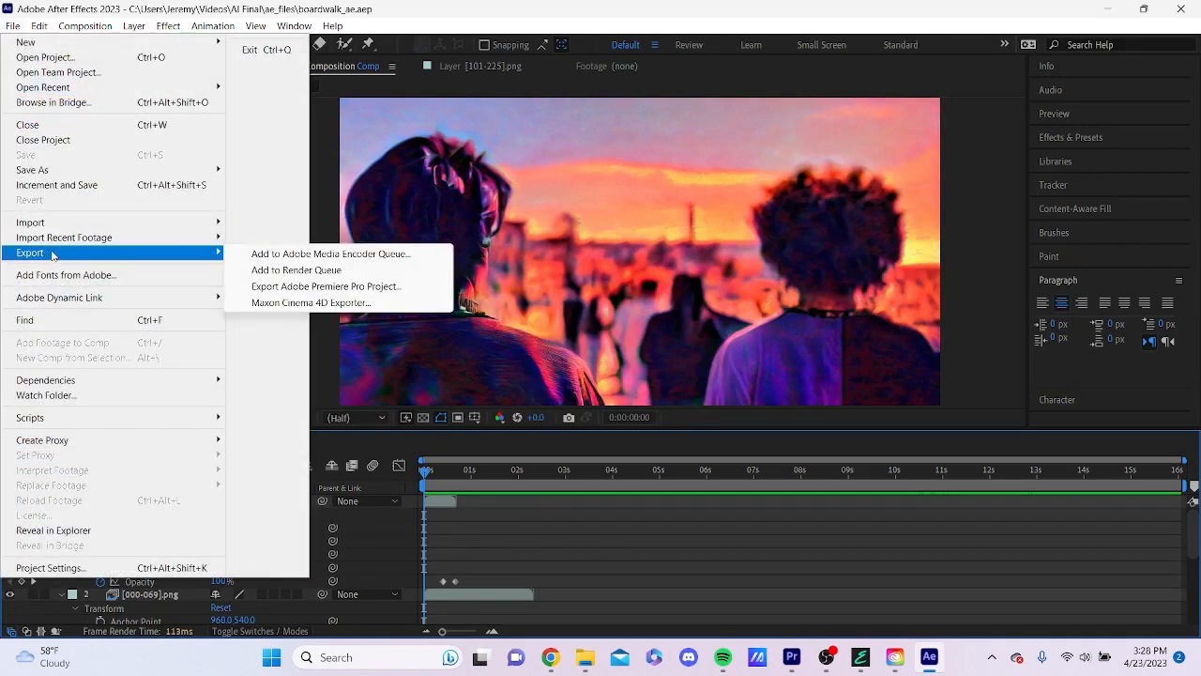
pyautogui.click(396, 270)
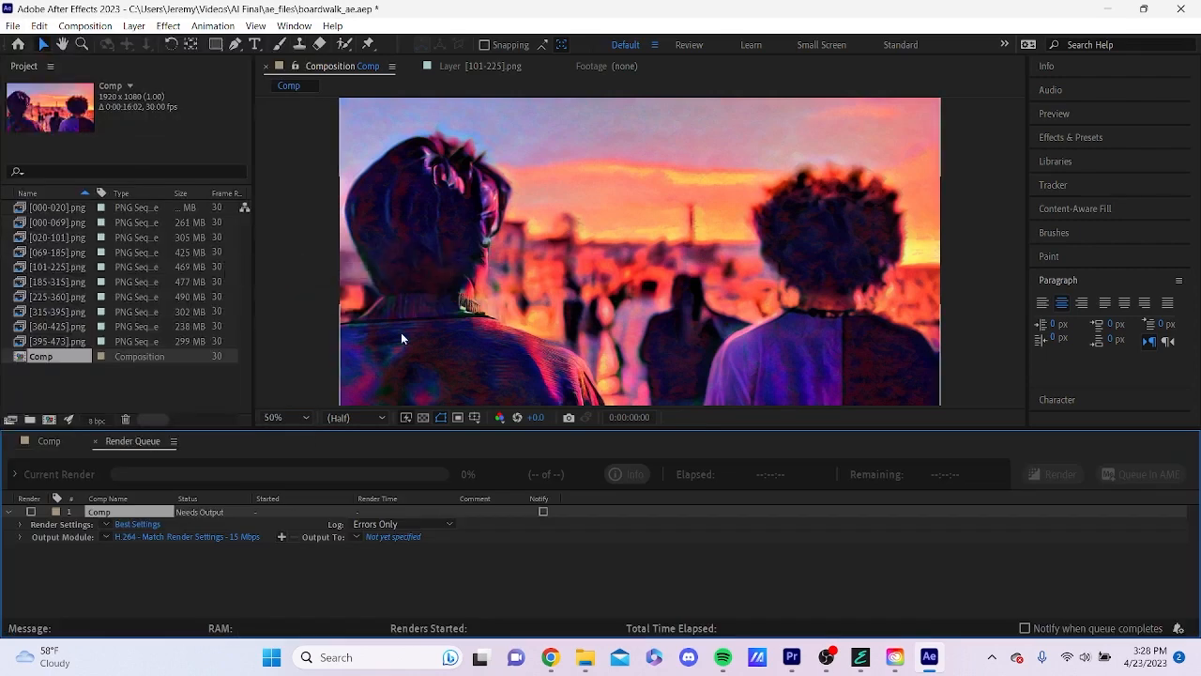
pyautogui.click(396, 536)
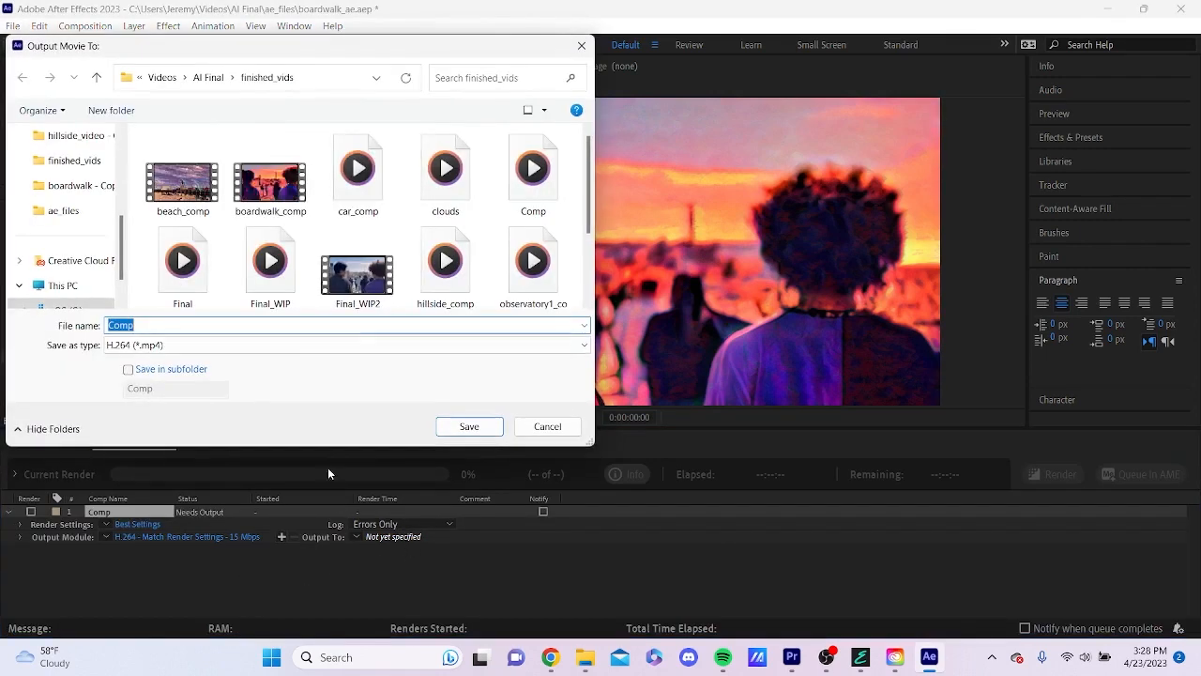
pyautogui.click(581, 46)
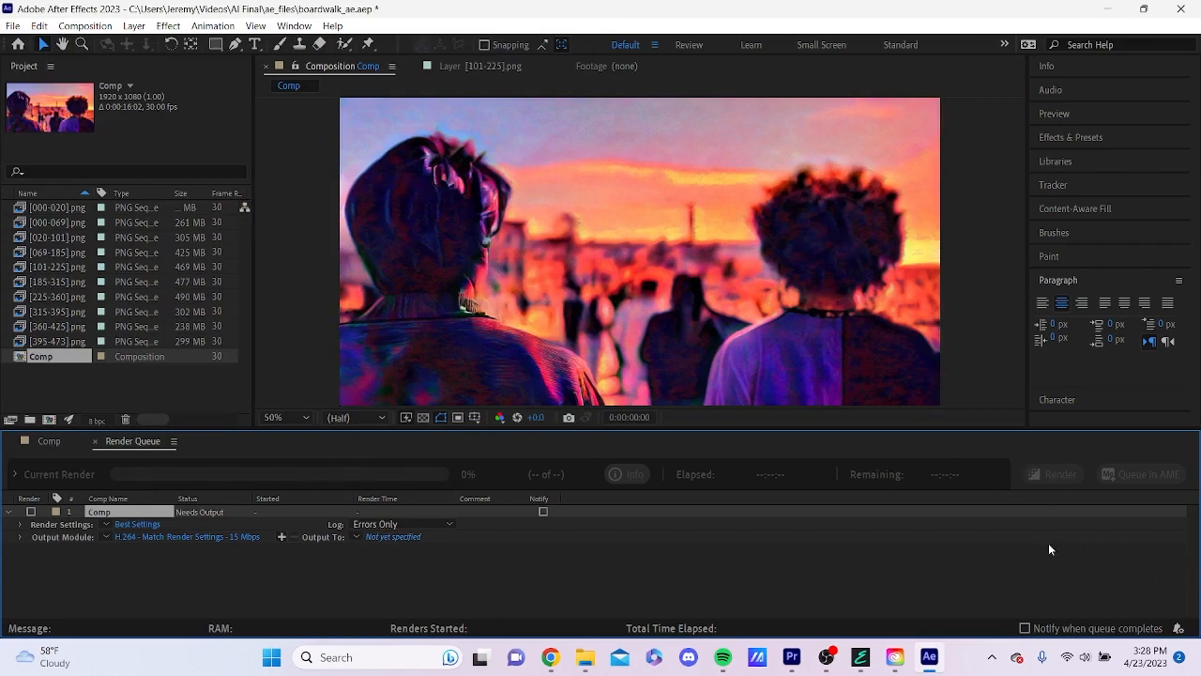
# Open the finished_vids folder in File Explorer and play boardwalk_comp to review the exported boardwalk video
pyautogui.click(586, 658)
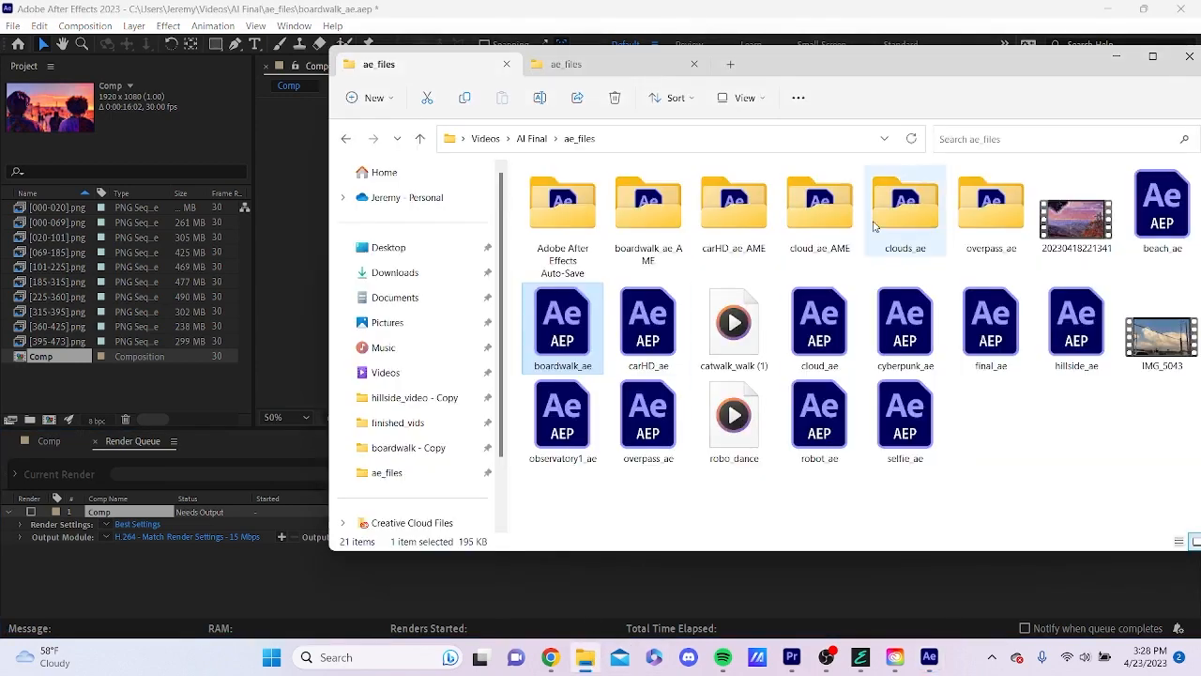
pyautogui.click(345, 138)
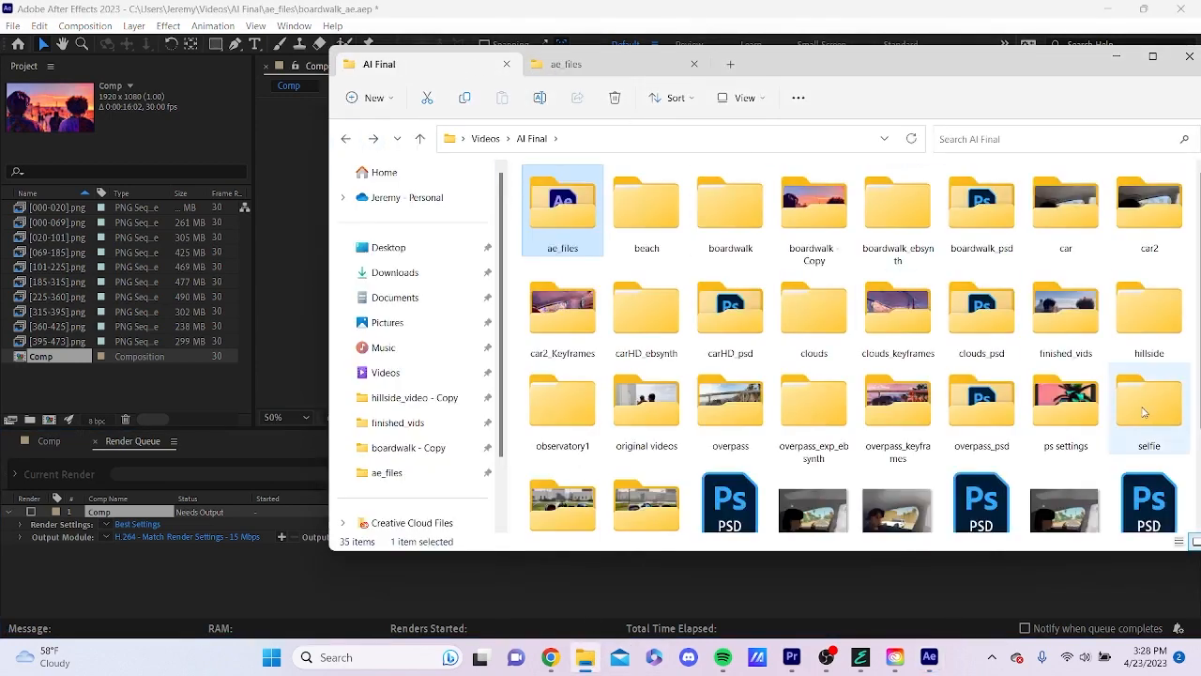
pyautogui.scroll(-3, 1125, 394)
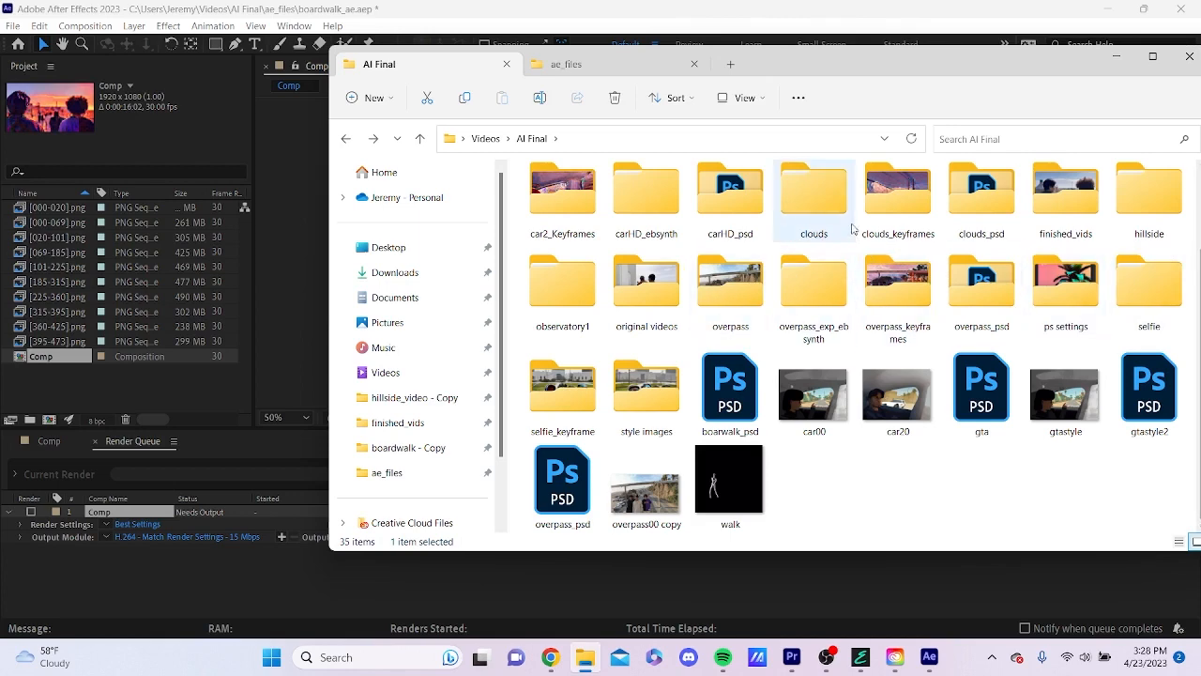
pyautogui.doubleClick(1058, 195)
pyautogui.doubleClick(647, 226)
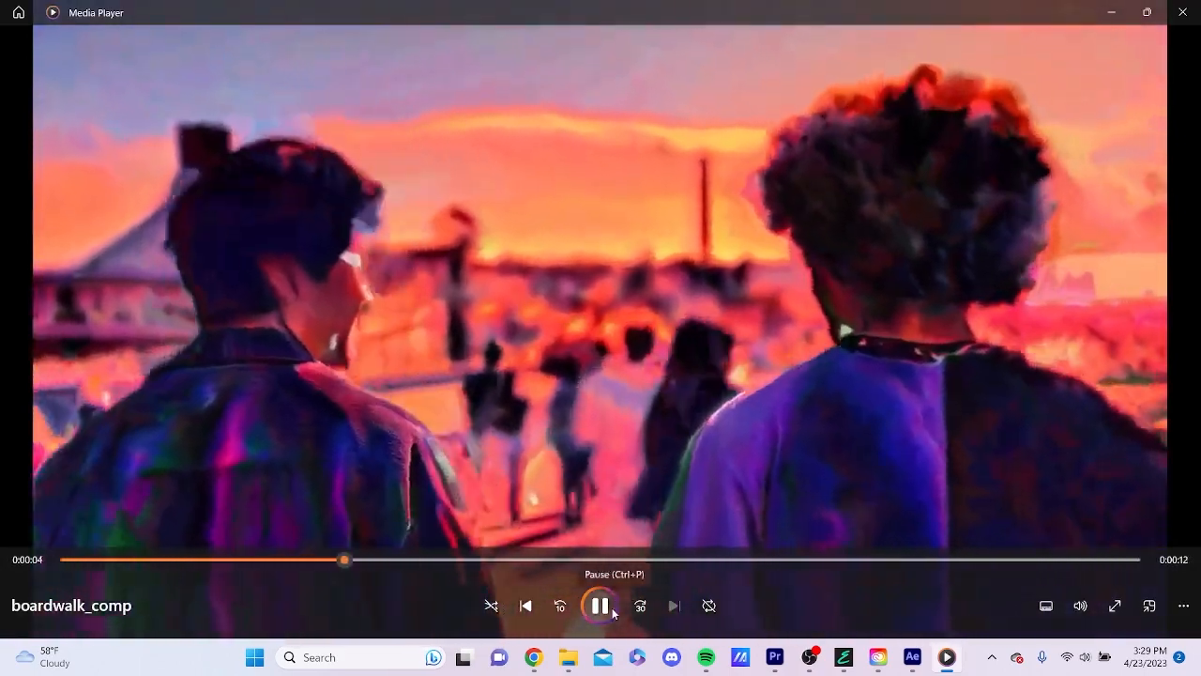
pyautogui.click(612, 607)
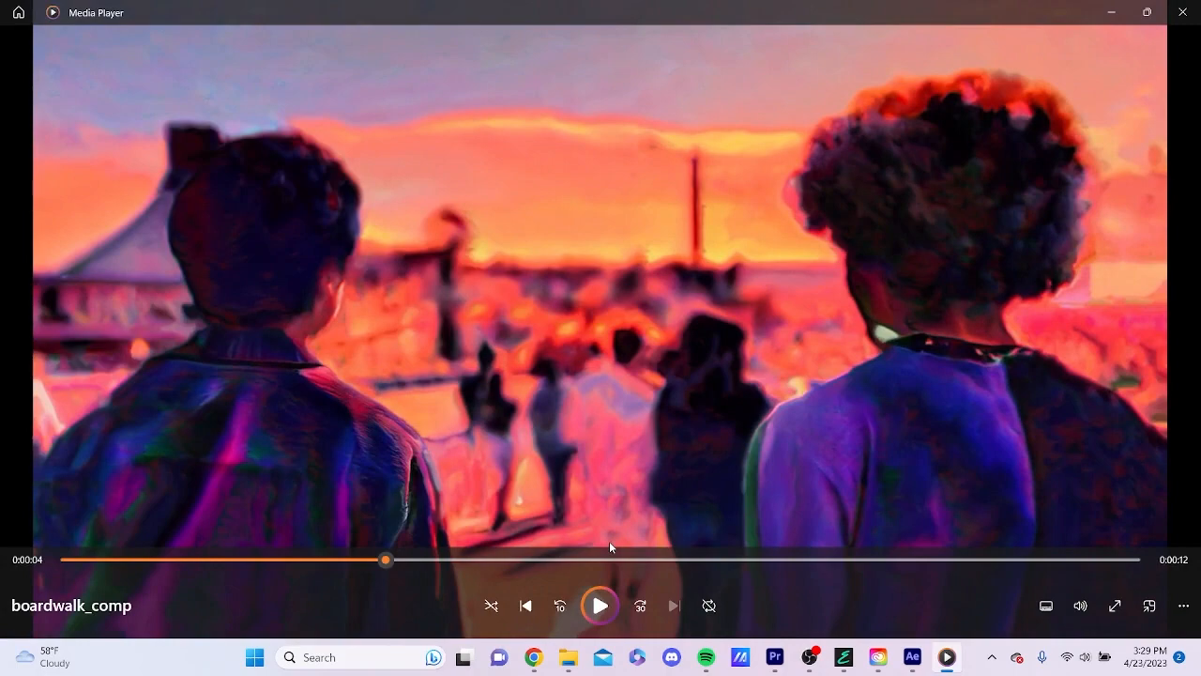
pyautogui.click(1111, 12)
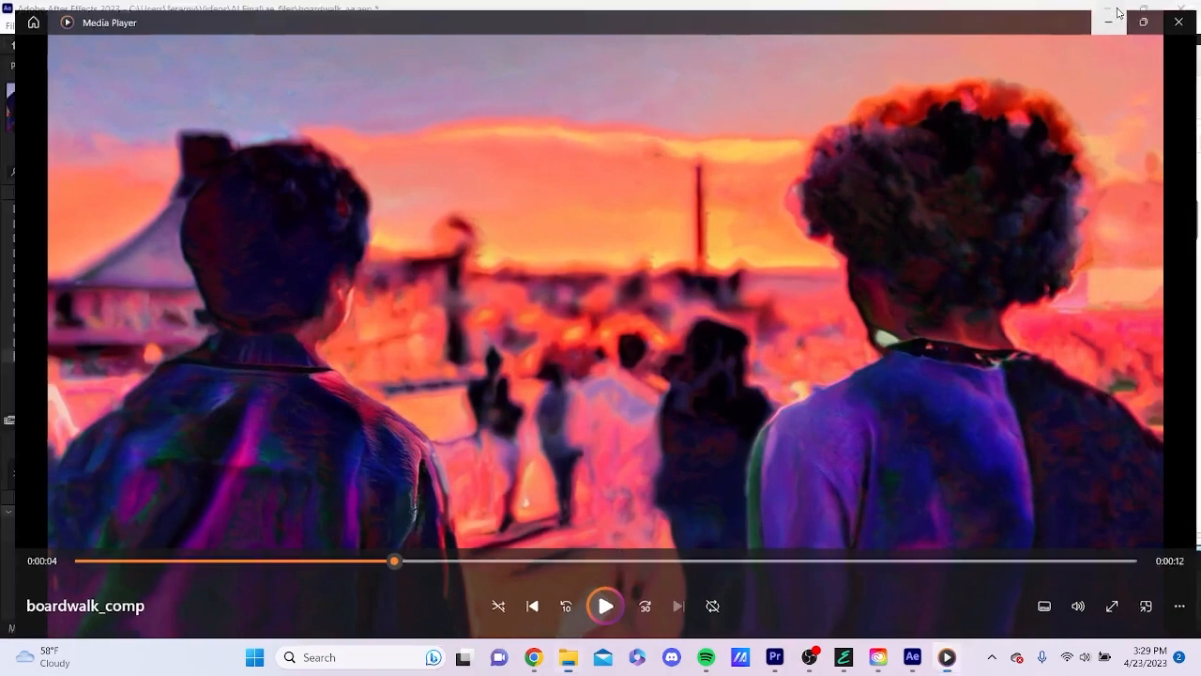
pyautogui.moveTo(1008, 65); pyautogui.dragTo(815, 92)
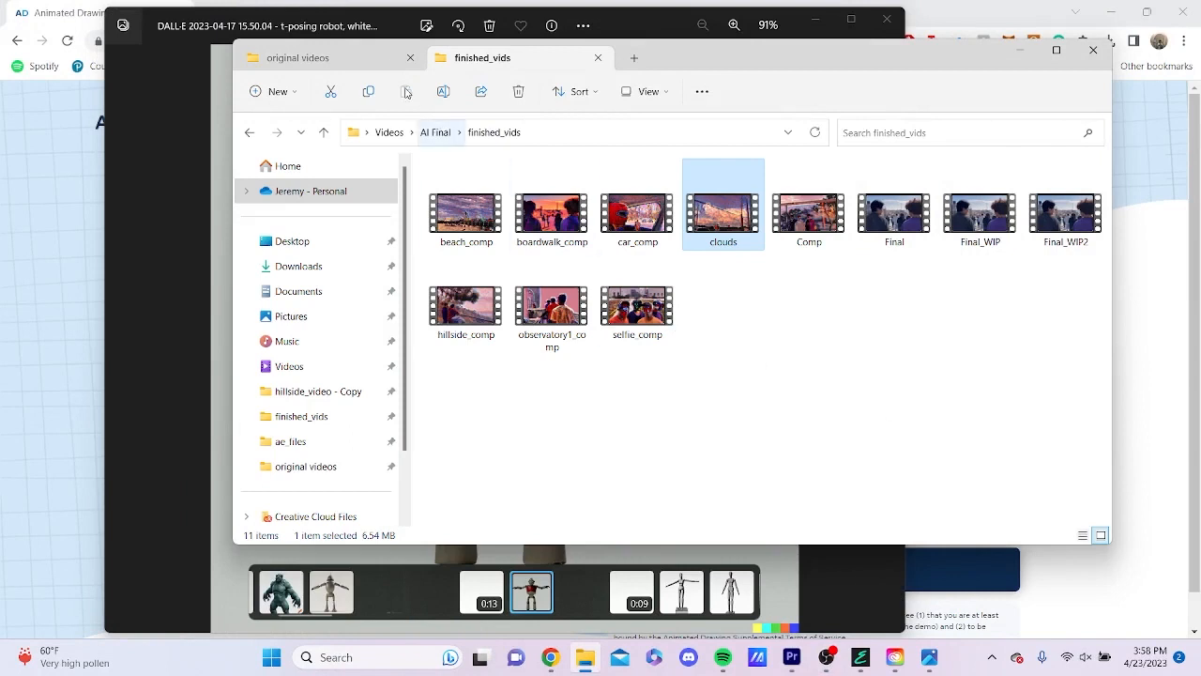
# View the unstyled cloud footage IMG_5043 from the original videos folder
pyautogui.click(306, 62)
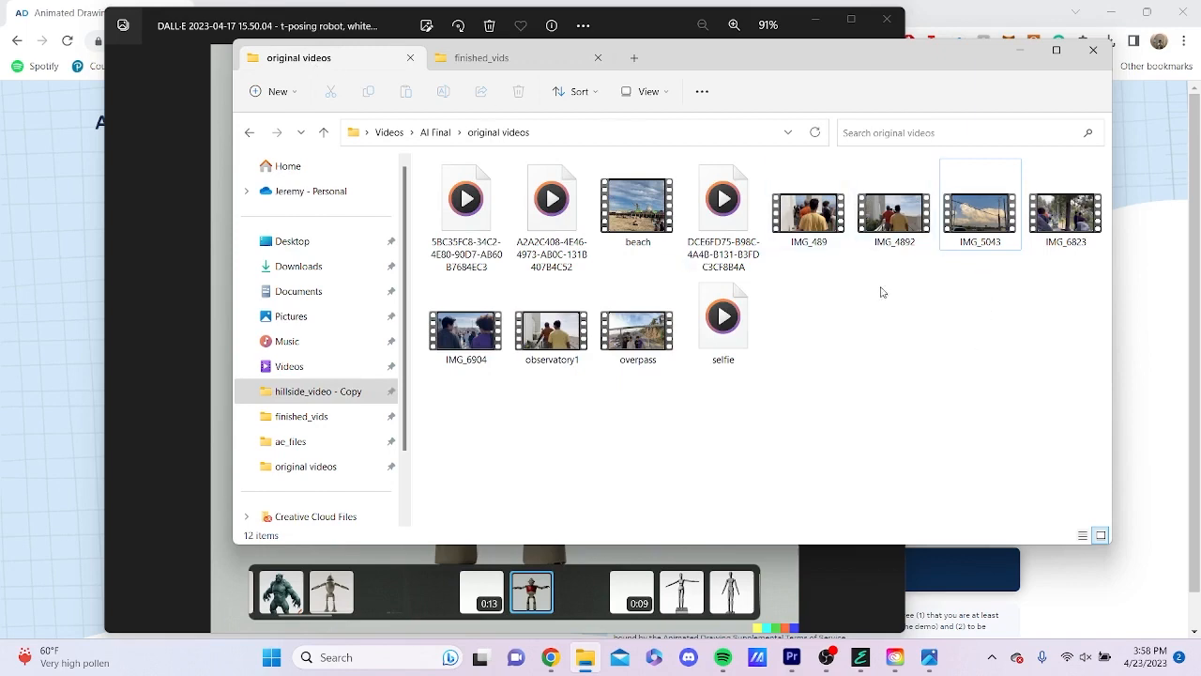
pyautogui.doubleClick(971, 235)
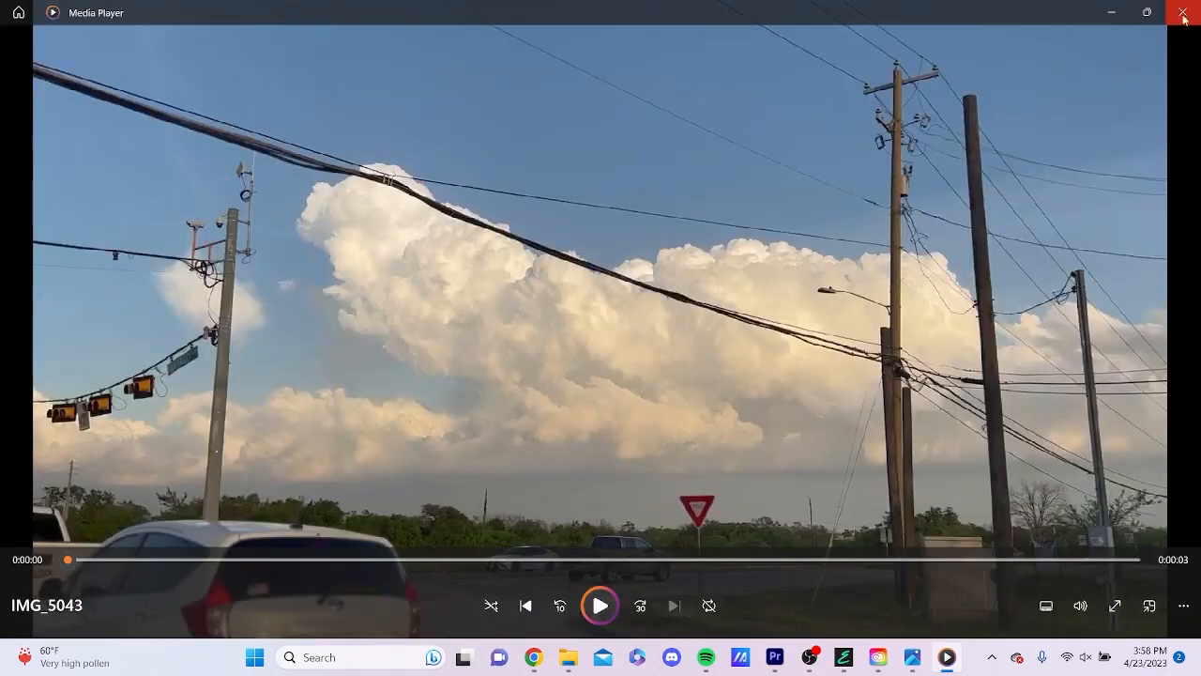
pyautogui.click(1111, 12)
# Play the stylized clouds video from finished_vids and scrub through it to follow the walking robot
pyautogui.click(519, 59)
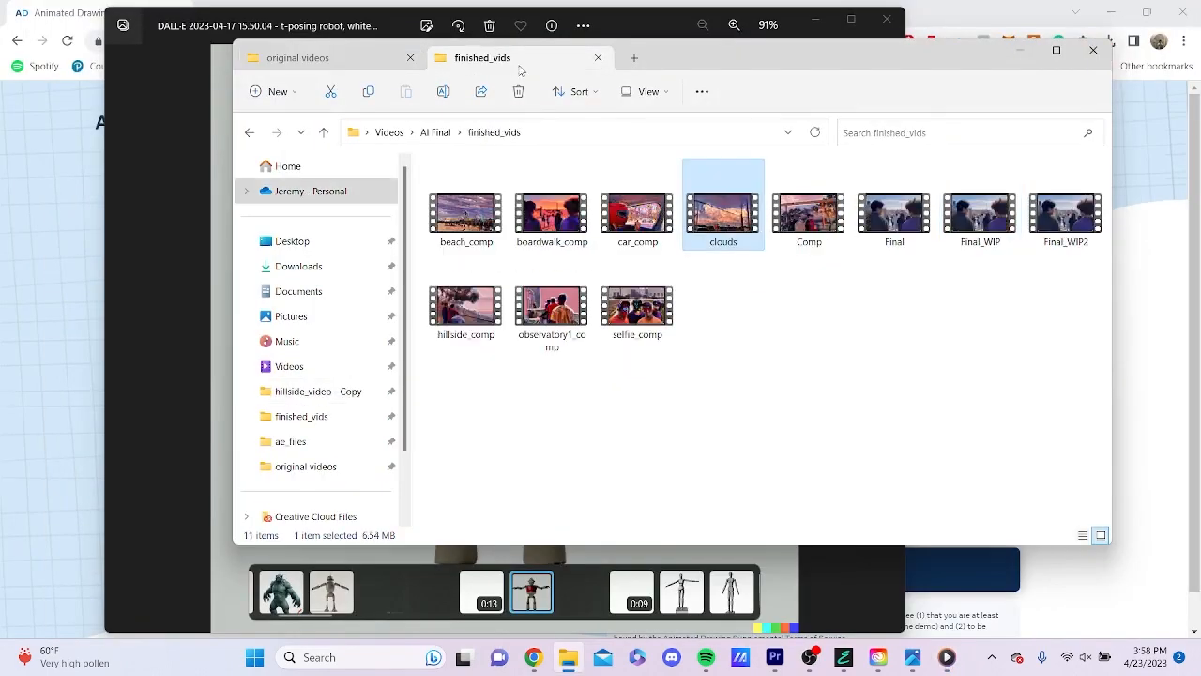
pyautogui.doubleClick(735, 228)
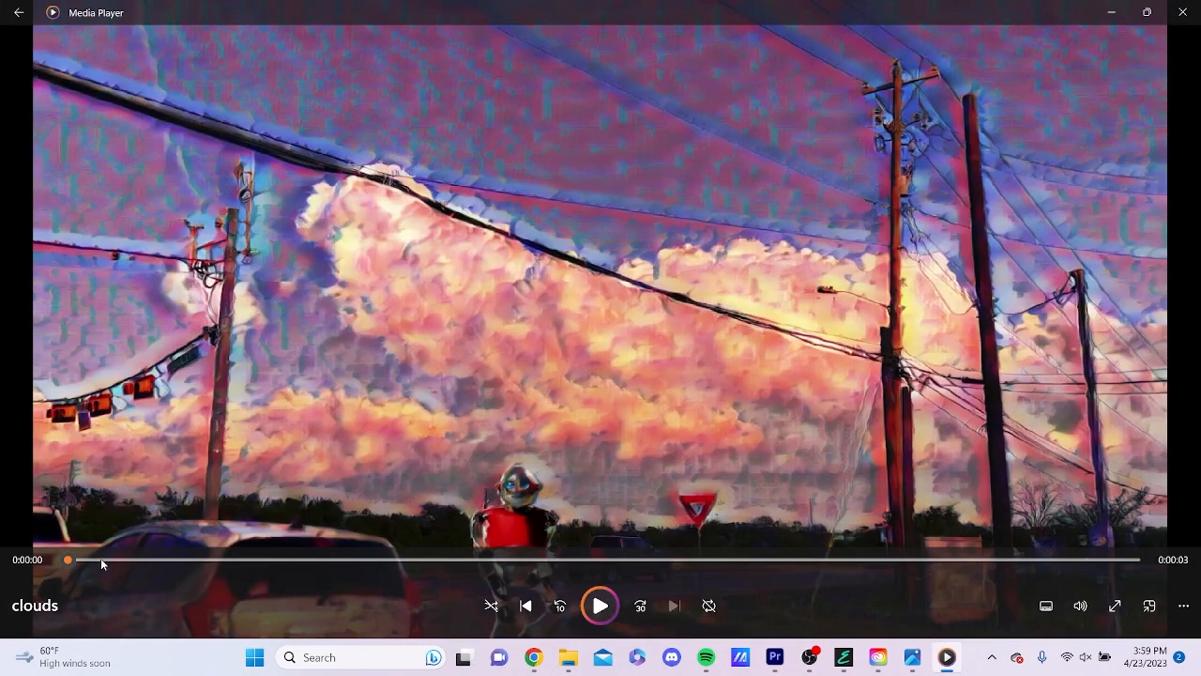
pyautogui.moveTo(75, 560); pyautogui.dragTo(1045, 613)
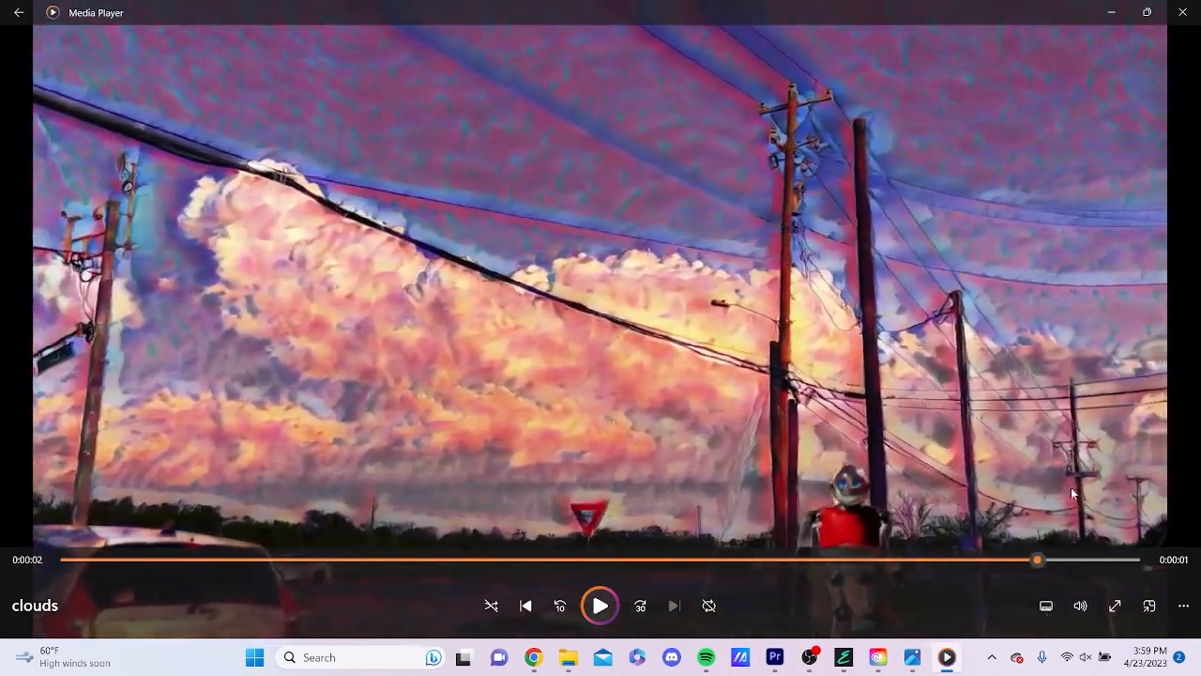
pyautogui.click(1184, 12)
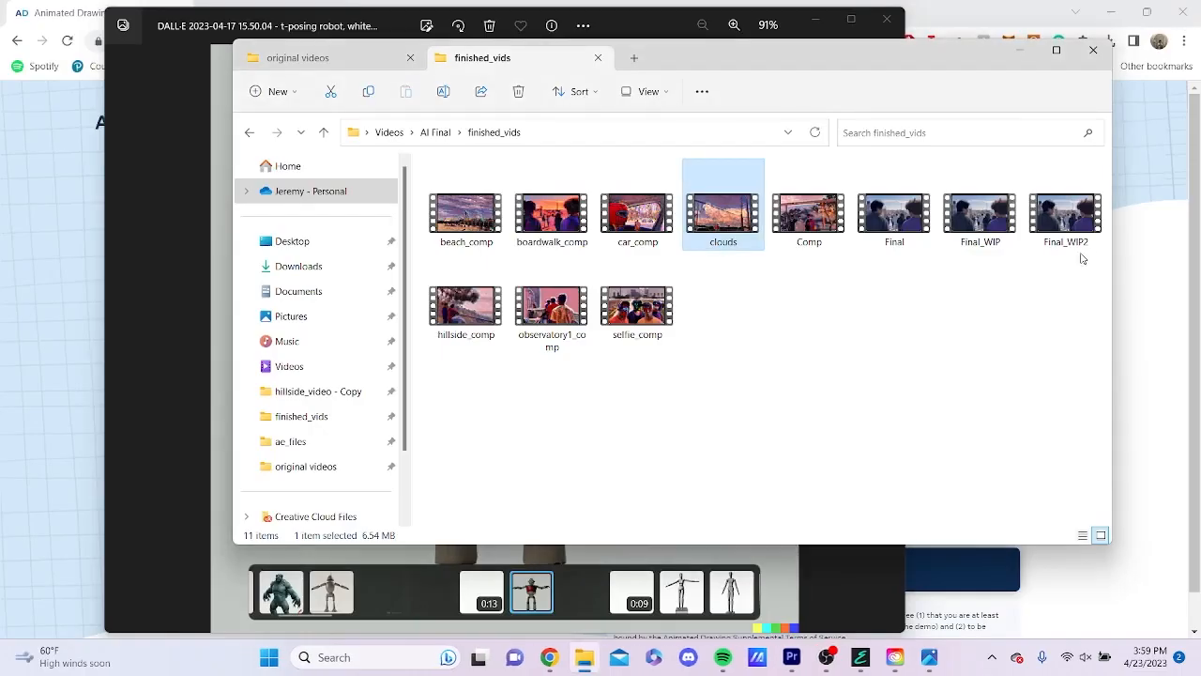
# Review the DALL-E t-posing robot image alongside the Animated Drawings upload page, leaving the page in front
pyautogui.click(1021, 53)
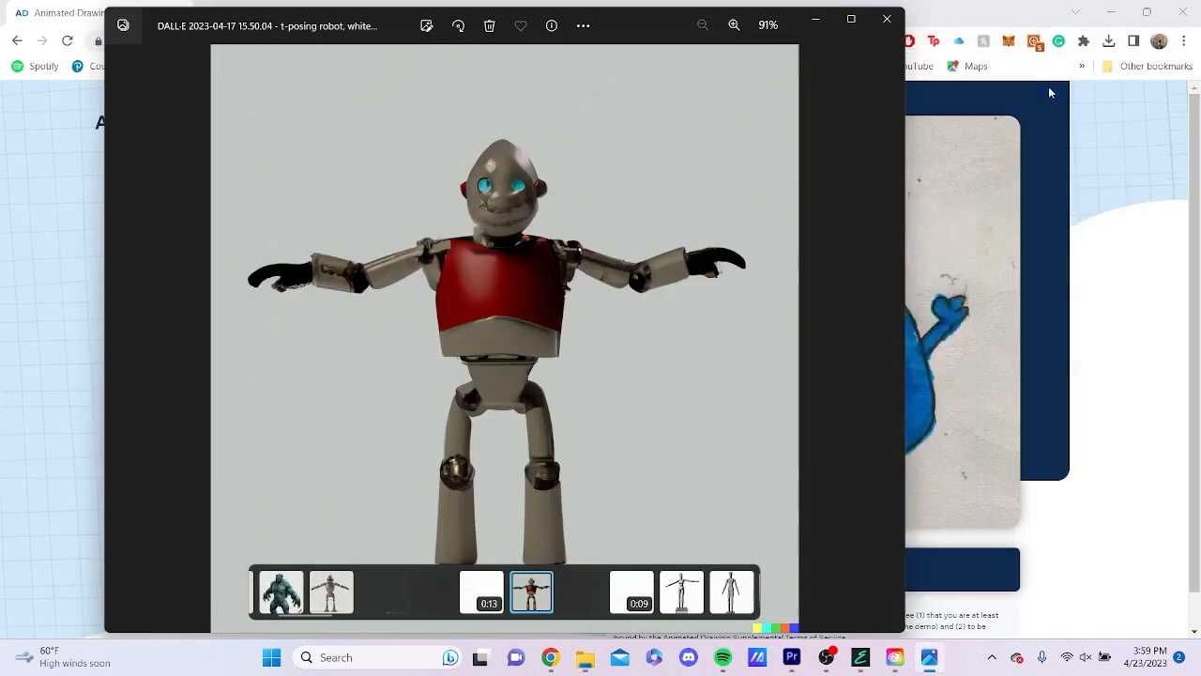
pyautogui.click(1189, 205)
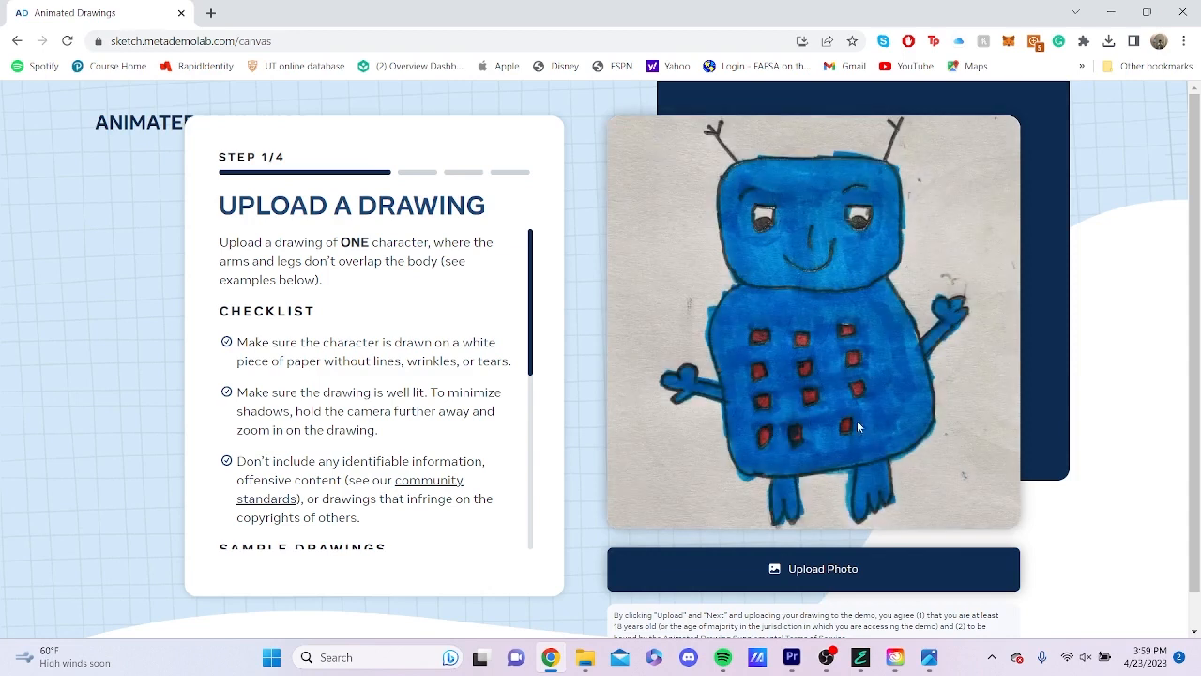
pyautogui.hotkey('alt', 'Tab')
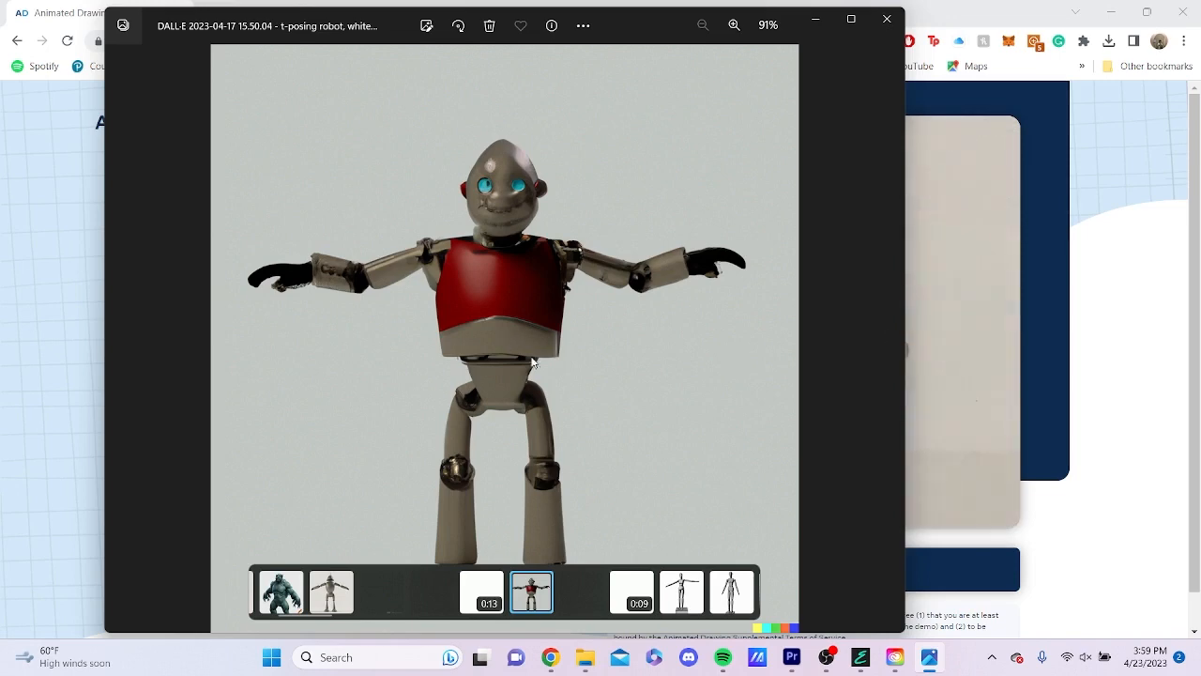
pyautogui.click(813, 18)
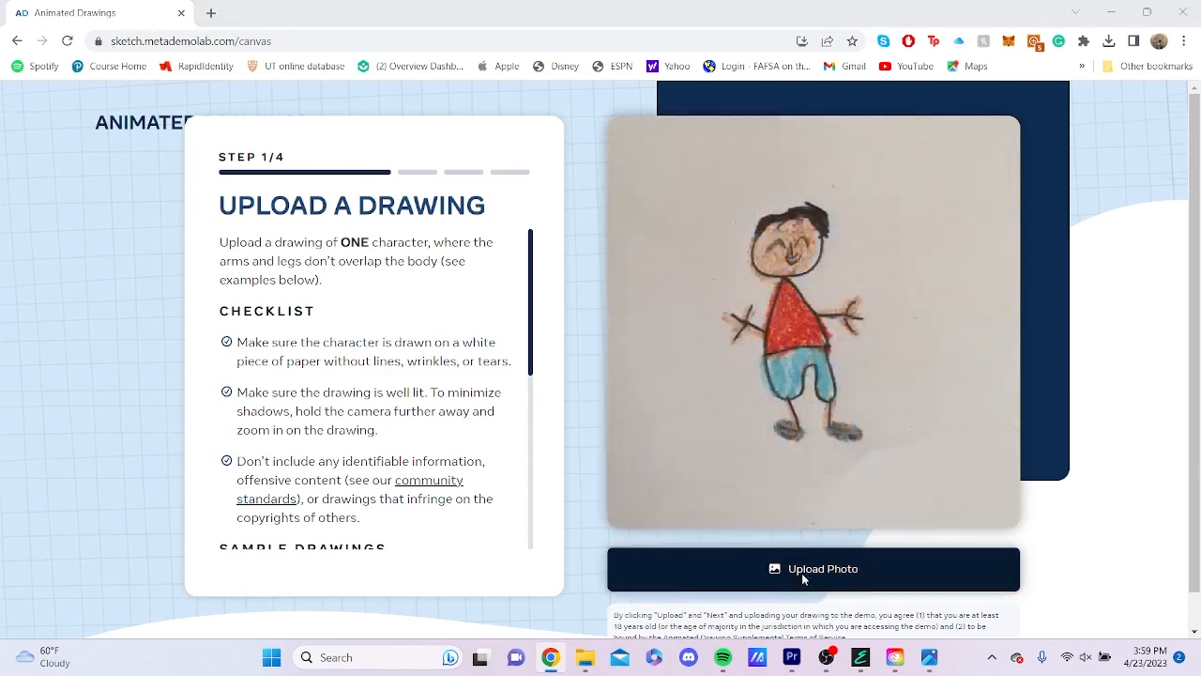
# Upload the DALL-E 2023-04-17 15.50.04 t-posing robot image from Downloads to Animated Drawings
pyautogui.click(803, 576)
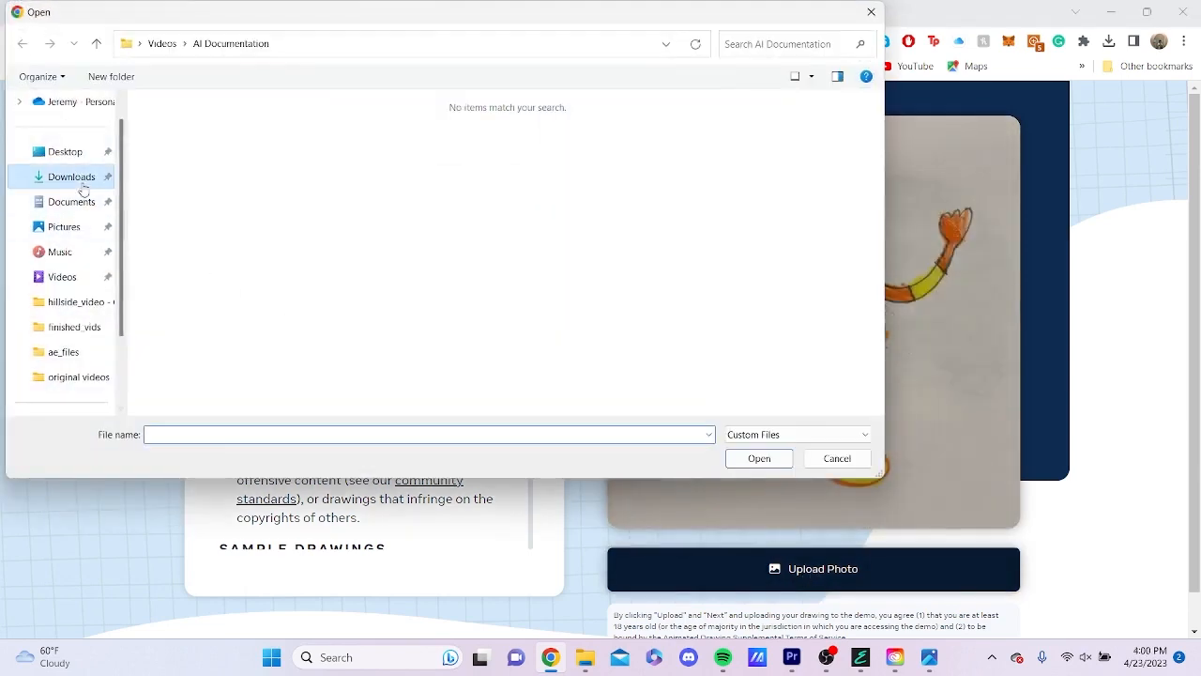
pyautogui.click(73, 178)
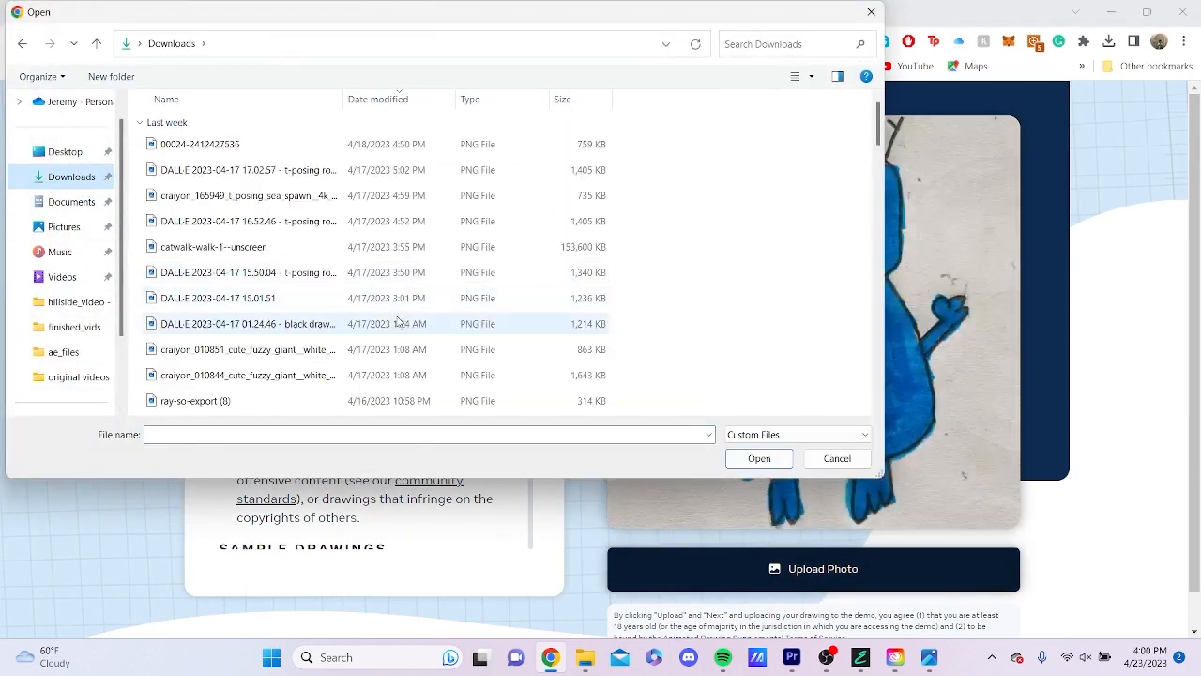
pyautogui.click(413, 272)
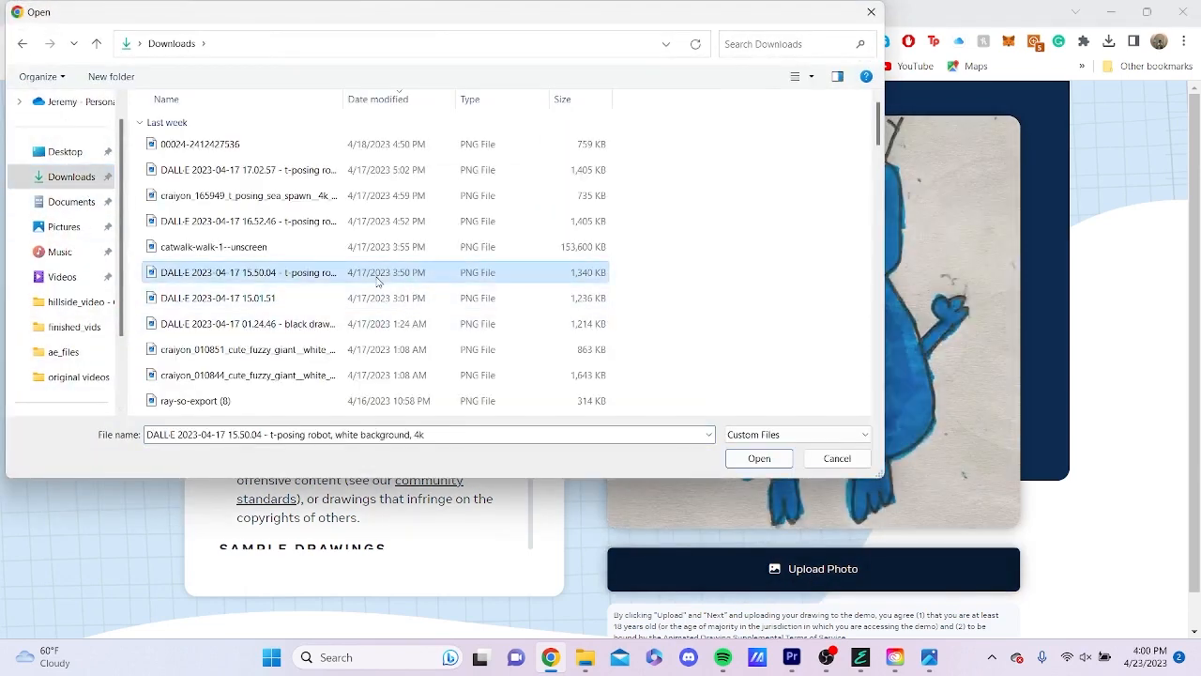
pyautogui.click(772, 454)
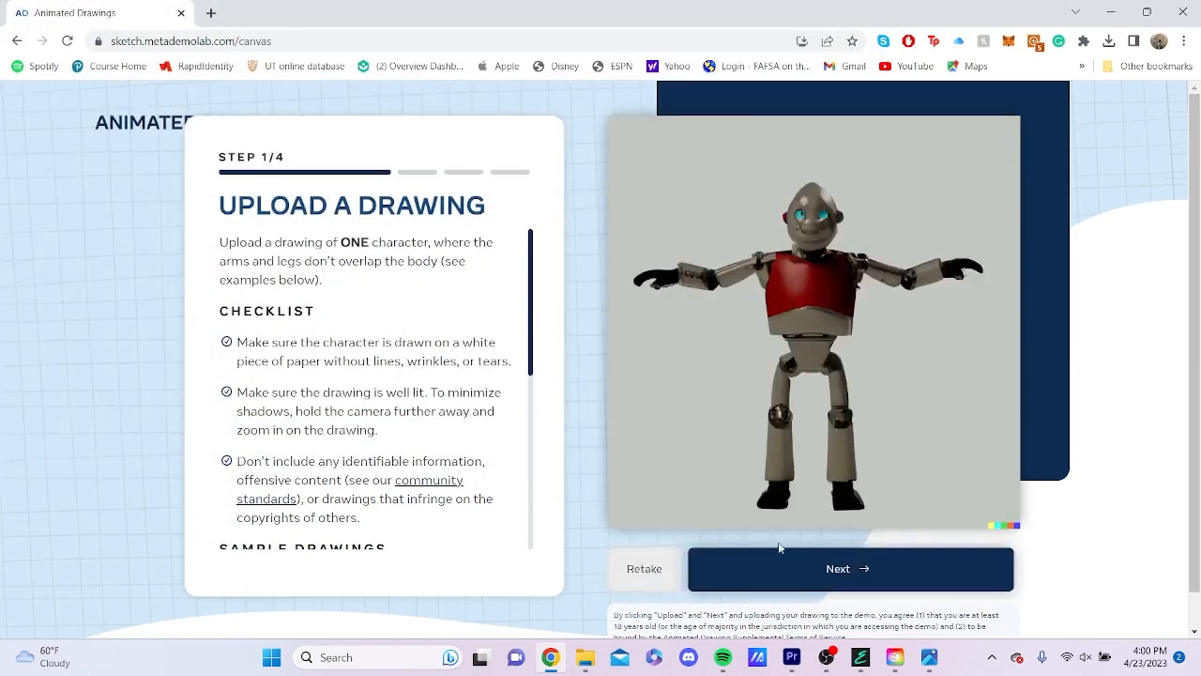
# Agree to the research use of the drawing and extend the character box slightly above the robot's head
pyautogui.click(783, 575)
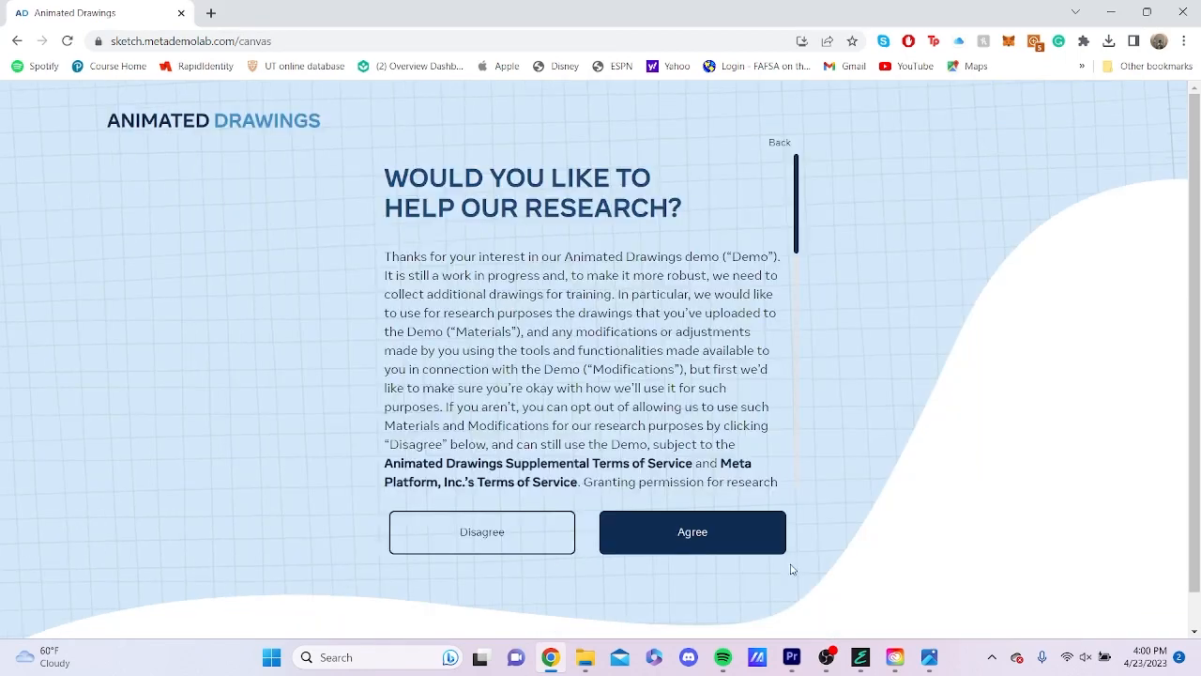
pyautogui.click(700, 545)
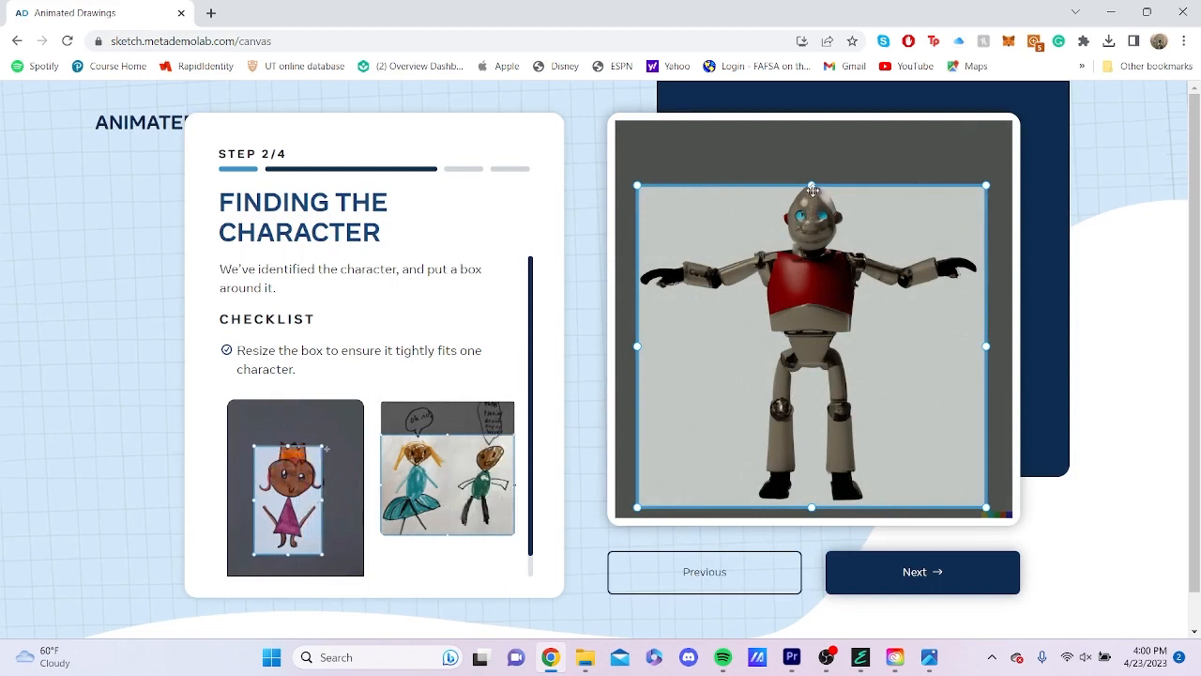
pyautogui.moveTo(811, 185); pyautogui.dragTo(811, 178)
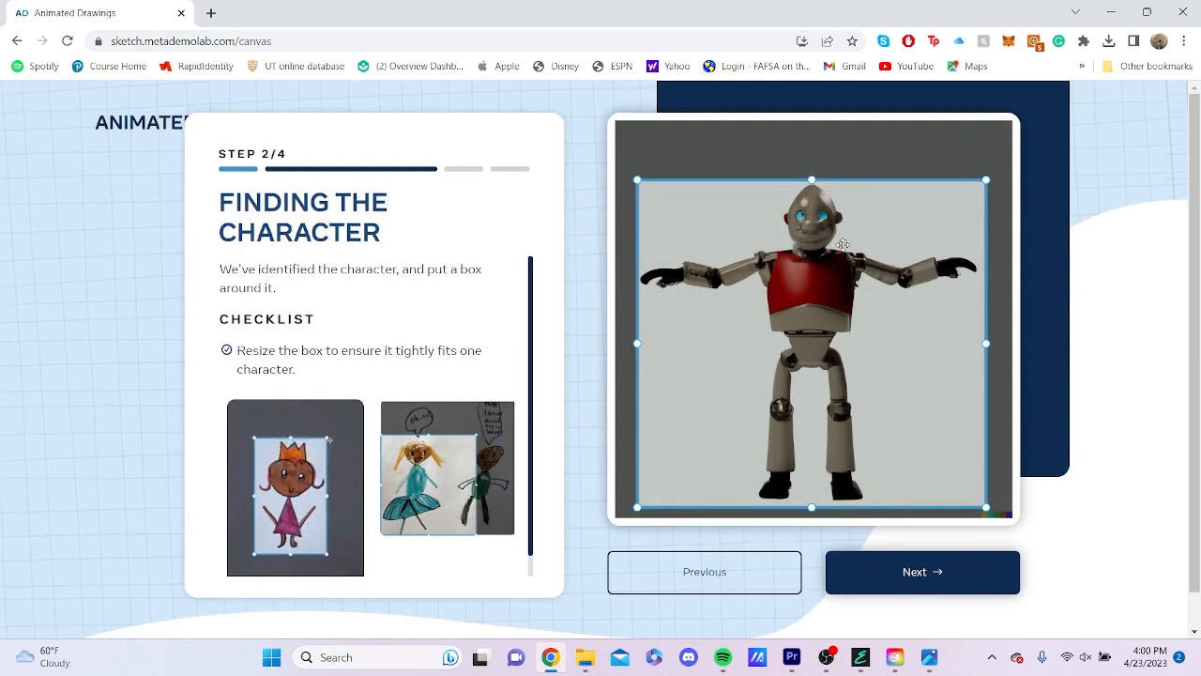
pyautogui.click(891, 593)
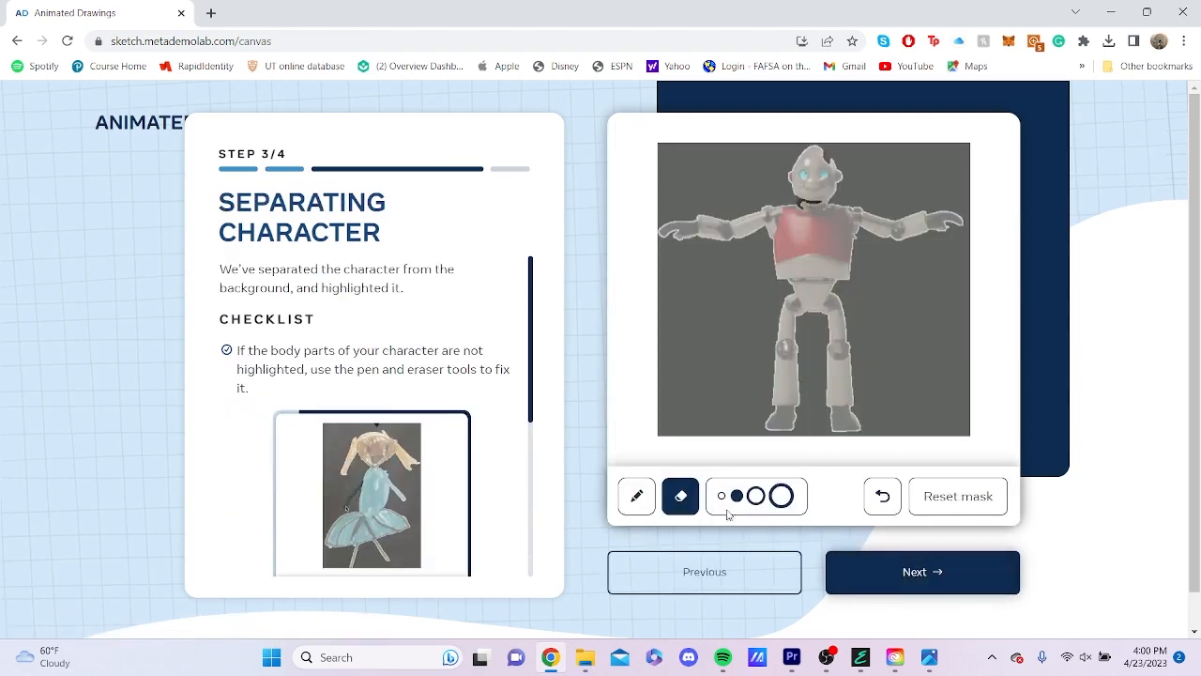
# Touch up the robot's mask with the pen and eraser, cleaning the head edge and filling the neck gap
pyautogui.click(638, 496)
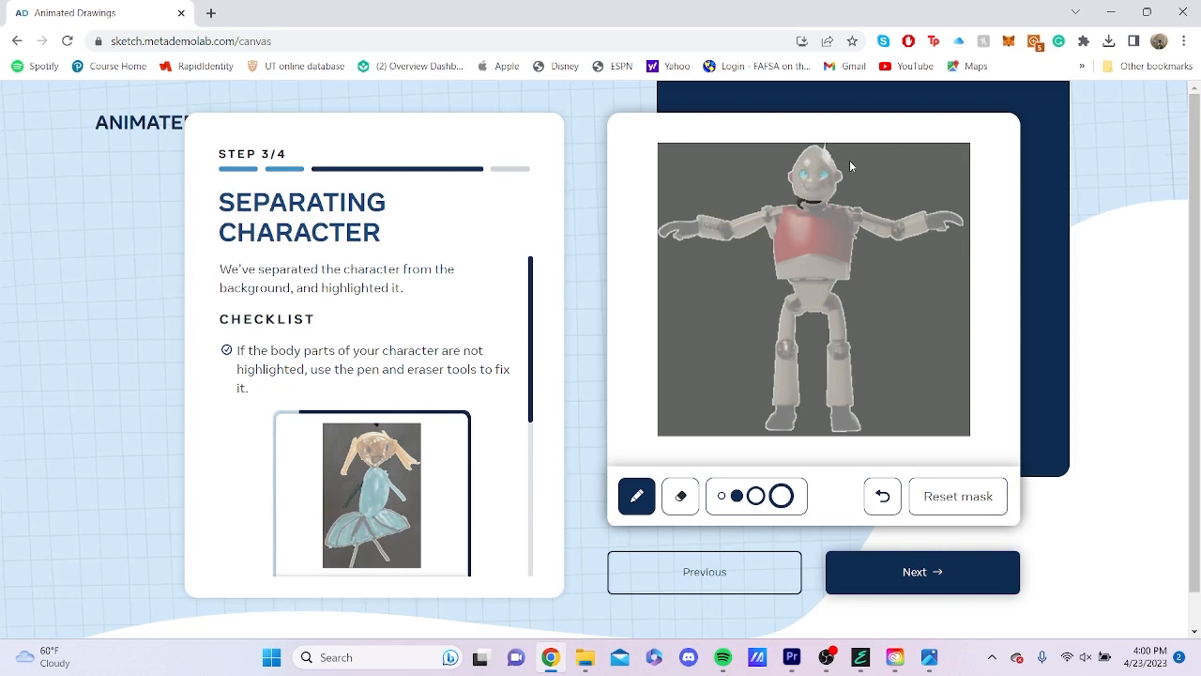
pyautogui.click(682, 498)
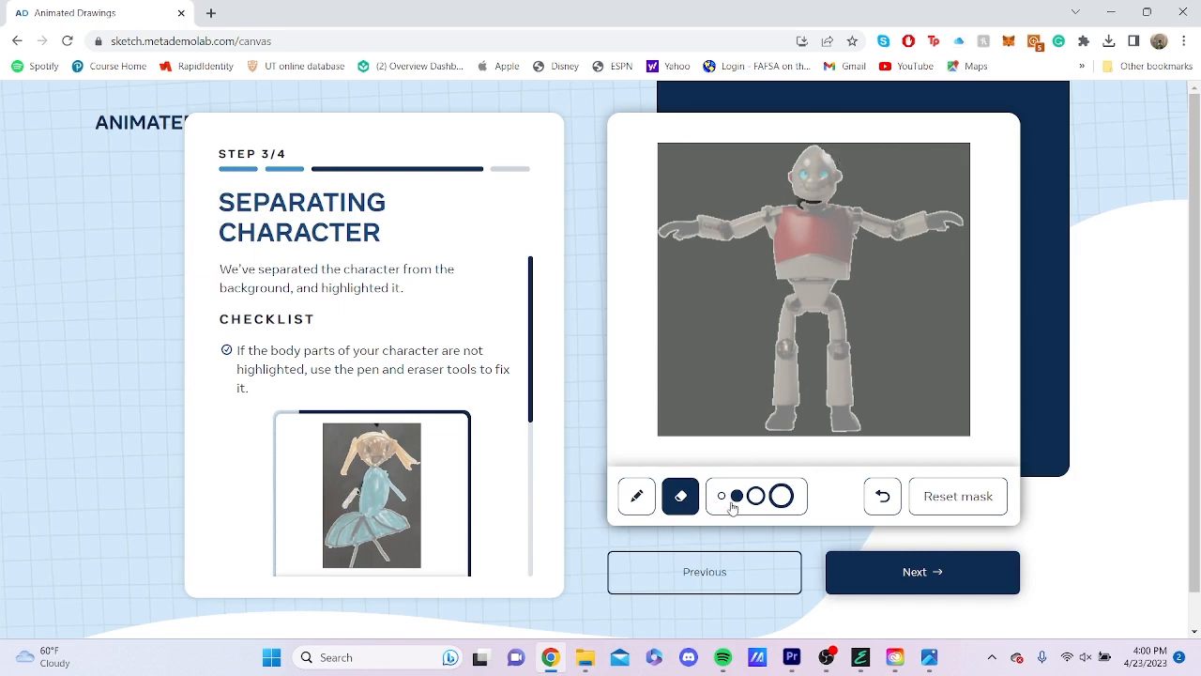
pyautogui.click(637, 496)
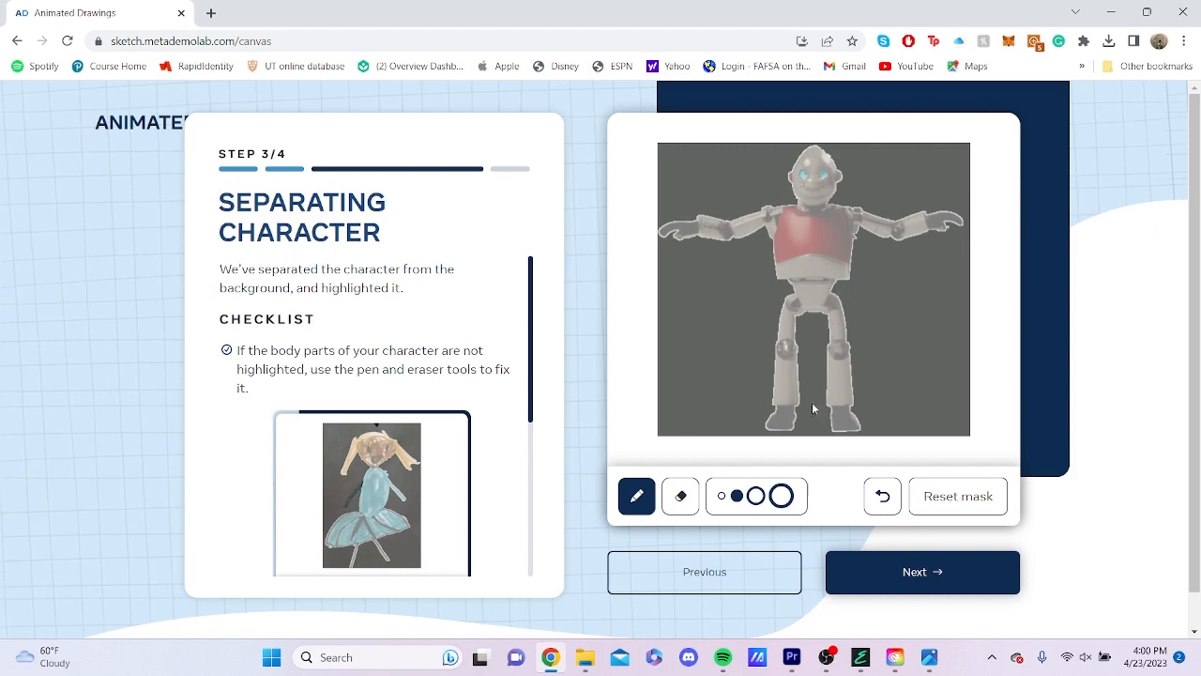
# Try the mask eraser and pen without altering the robot's mask, and continue to the character joints stage
pyautogui.click(681, 498)
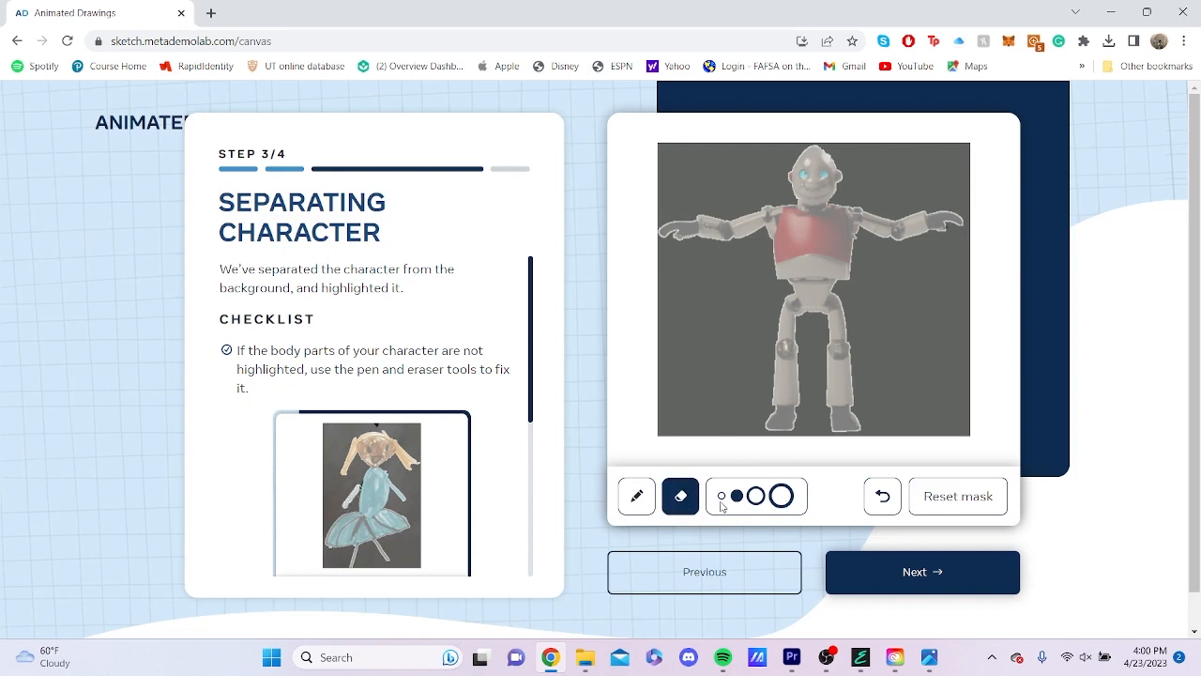
pyautogui.click(637, 497)
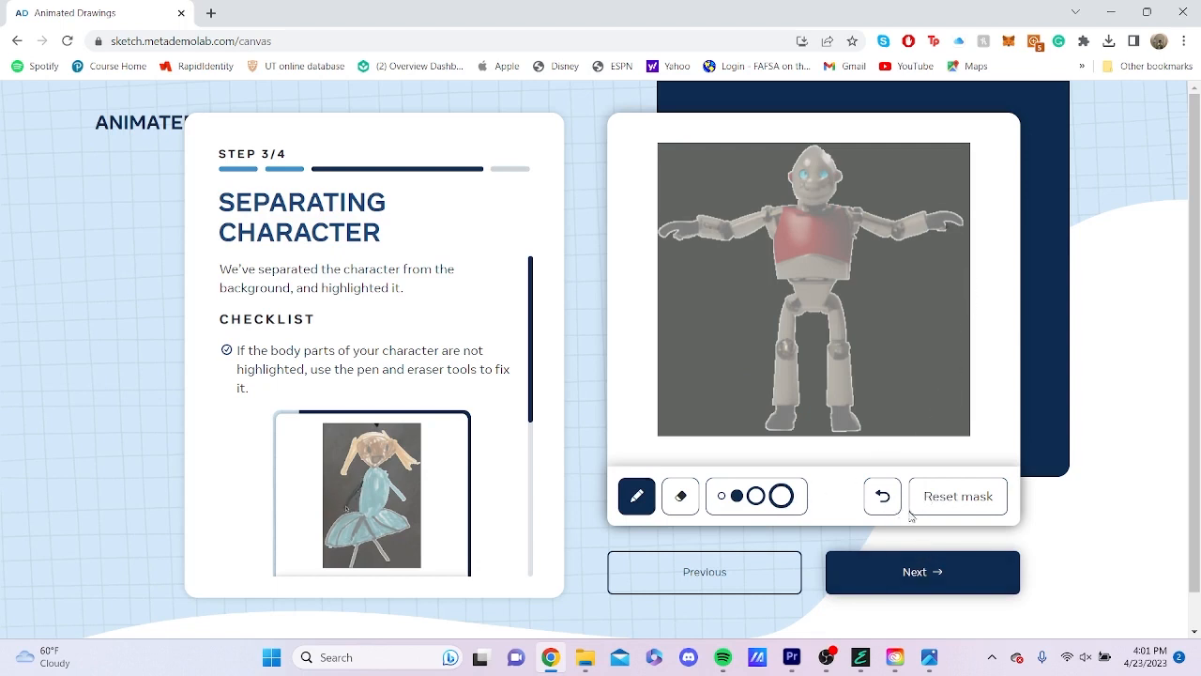
pyautogui.click(917, 567)
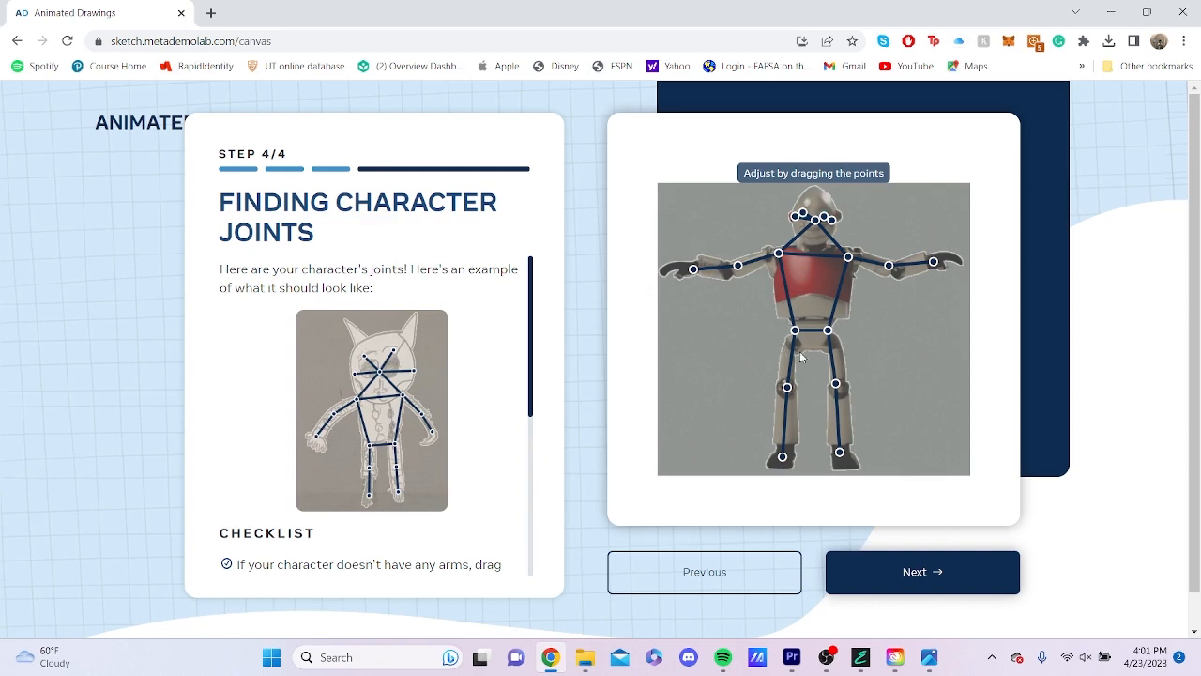
# Reposition the robot's hip, shoulder, elbow and wrist joint points so they sit on the matching body parts
pyautogui.moveTo(799, 337); pyautogui.dragTo(832, 338)
pyautogui.moveTo(778, 253); pyautogui.dragTo(767, 255)
pyautogui.moveTo(849, 257); pyautogui.dragTo(858, 256)
pyautogui.moveTo(889, 266); pyautogui.dragTo(893, 270)
pyautogui.moveTo(738, 266); pyautogui.dragTo(696, 266)
pyautogui.moveTo(934, 261); pyautogui.dragTo(927, 263)
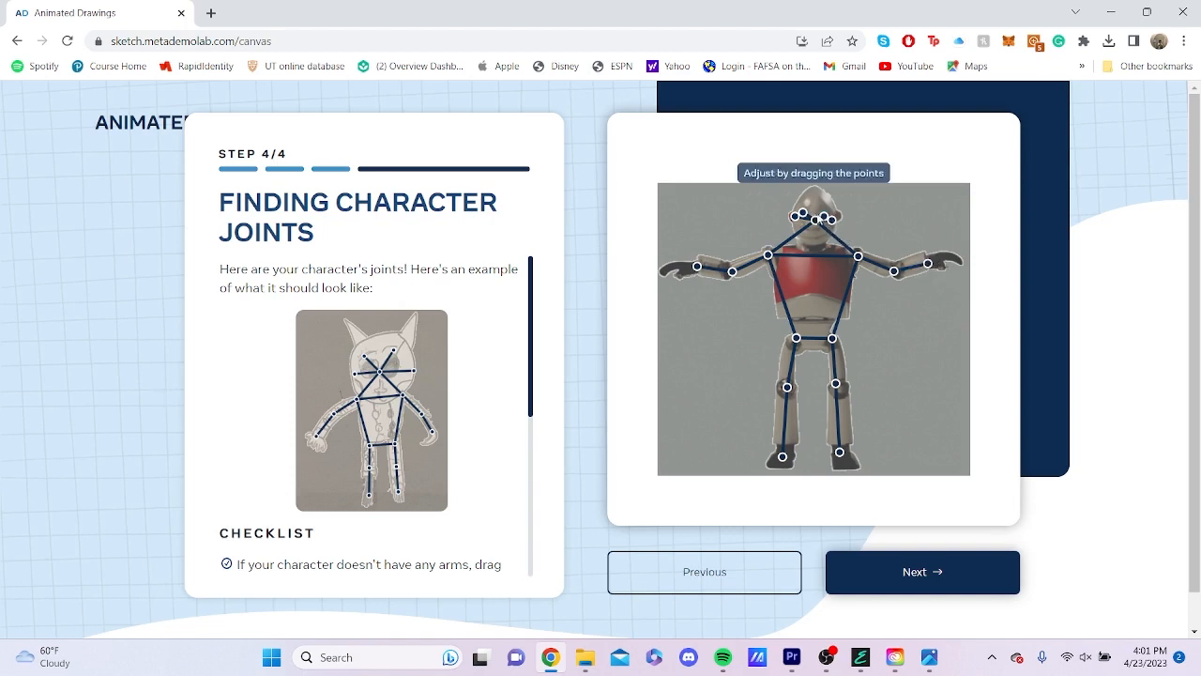
# Adjust the robot's eye, ear, knee and ankle joint points, and proceed to the animation choices
pyautogui.moveTo(797, 214); pyautogui.dragTo(804, 214)
pyautogui.moveTo(831, 219); pyautogui.dragTo(792, 216)
pyautogui.moveTo(835, 383); pyautogui.dragTo(838, 385)
pyautogui.moveTo(839, 452); pyautogui.dragTo(784, 449)
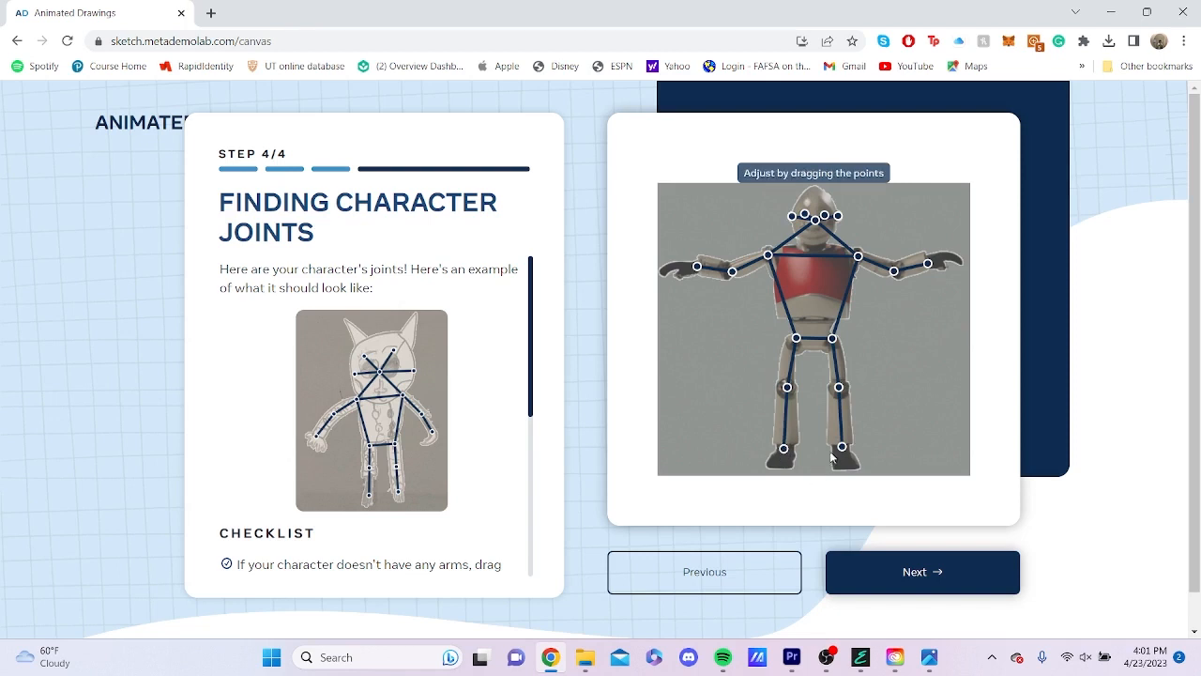
pyautogui.click(904, 573)
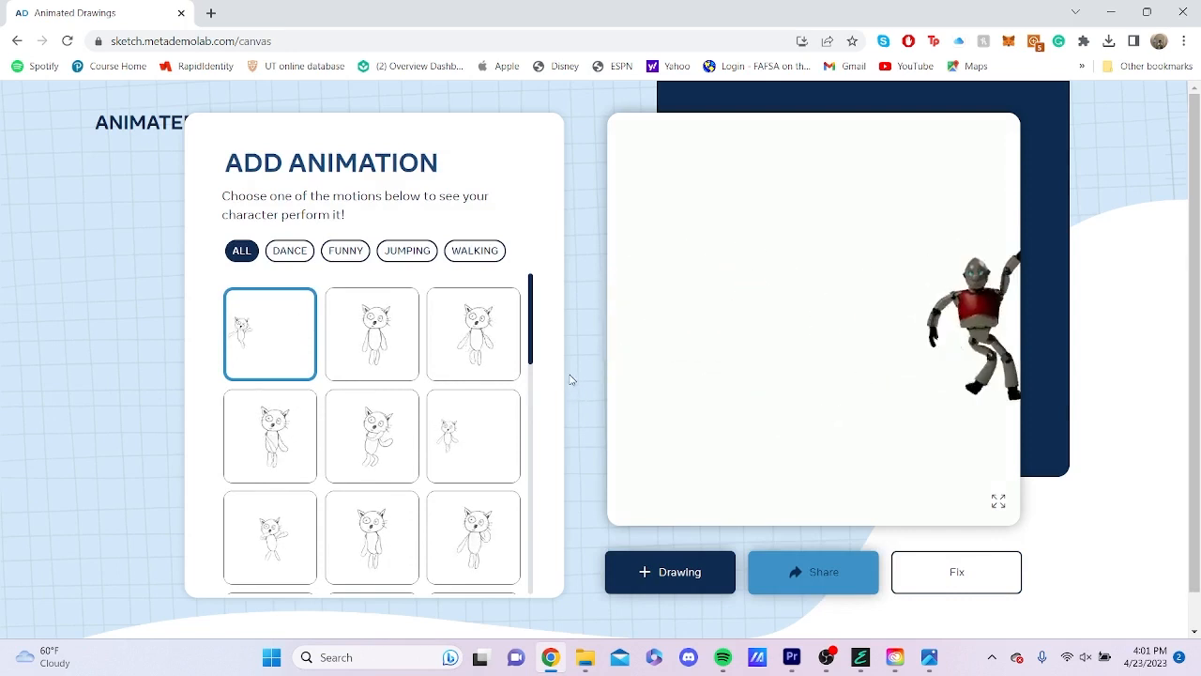
# Apply the catwalk walk motion to the robot and download the animation video from its full-screen view
pyautogui.click(488, 444)
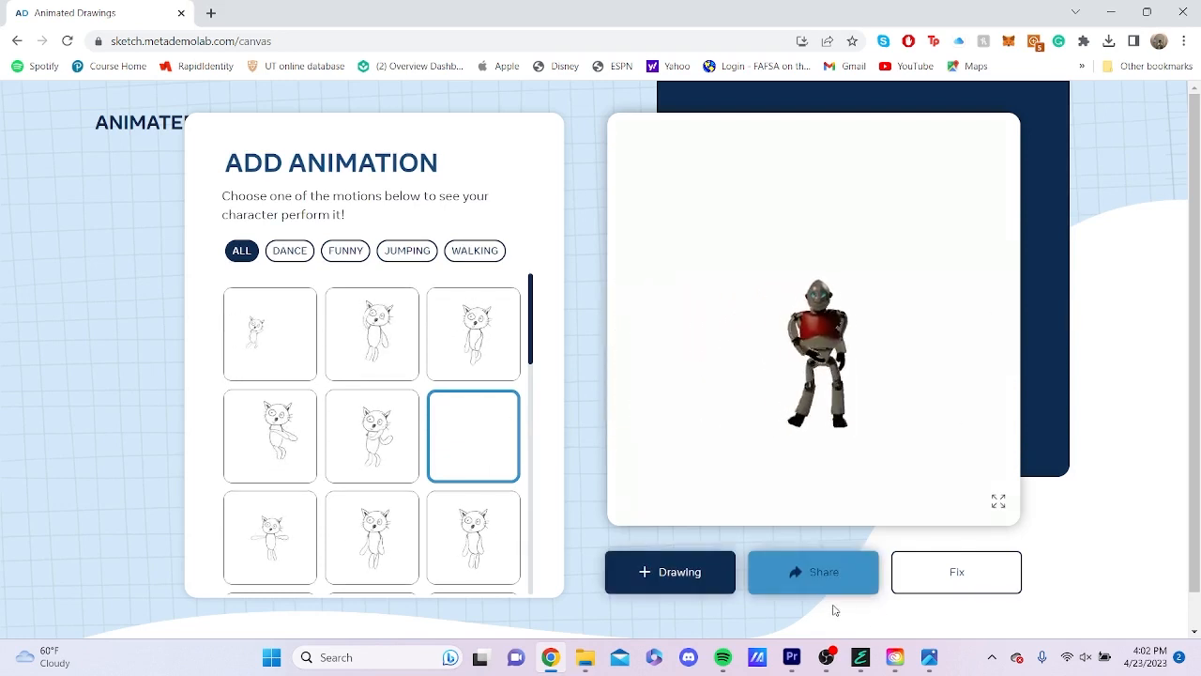
pyautogui.moveTo(806, 646)
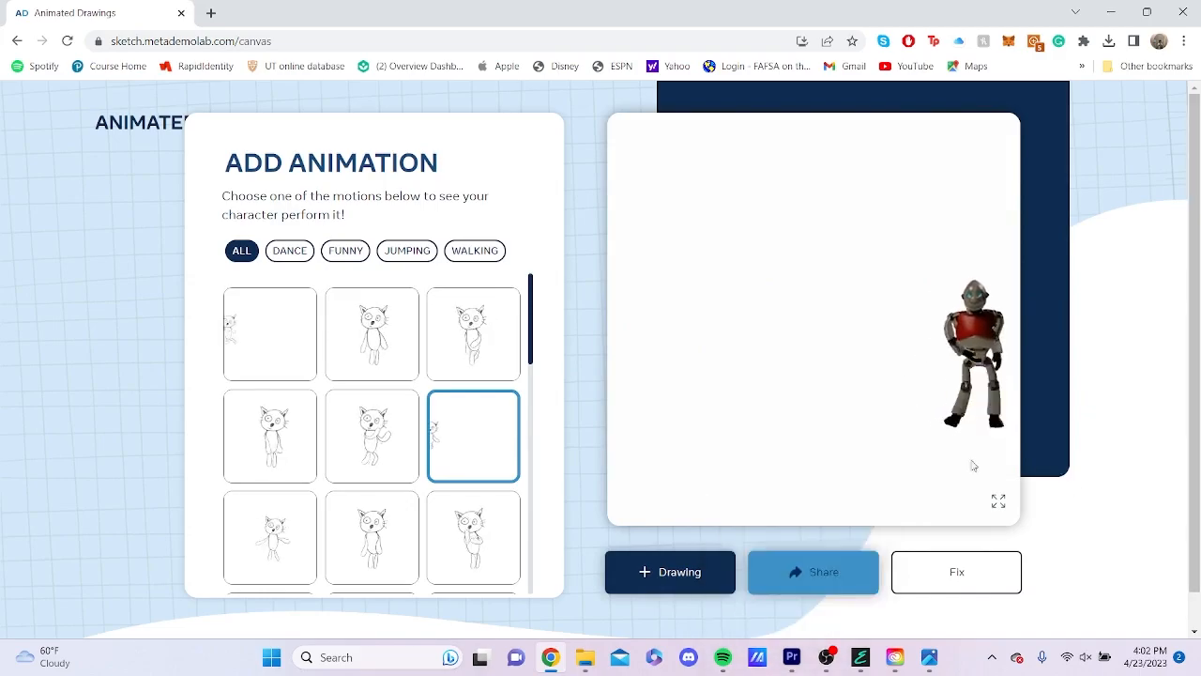
pyautogui.click(997, 500)
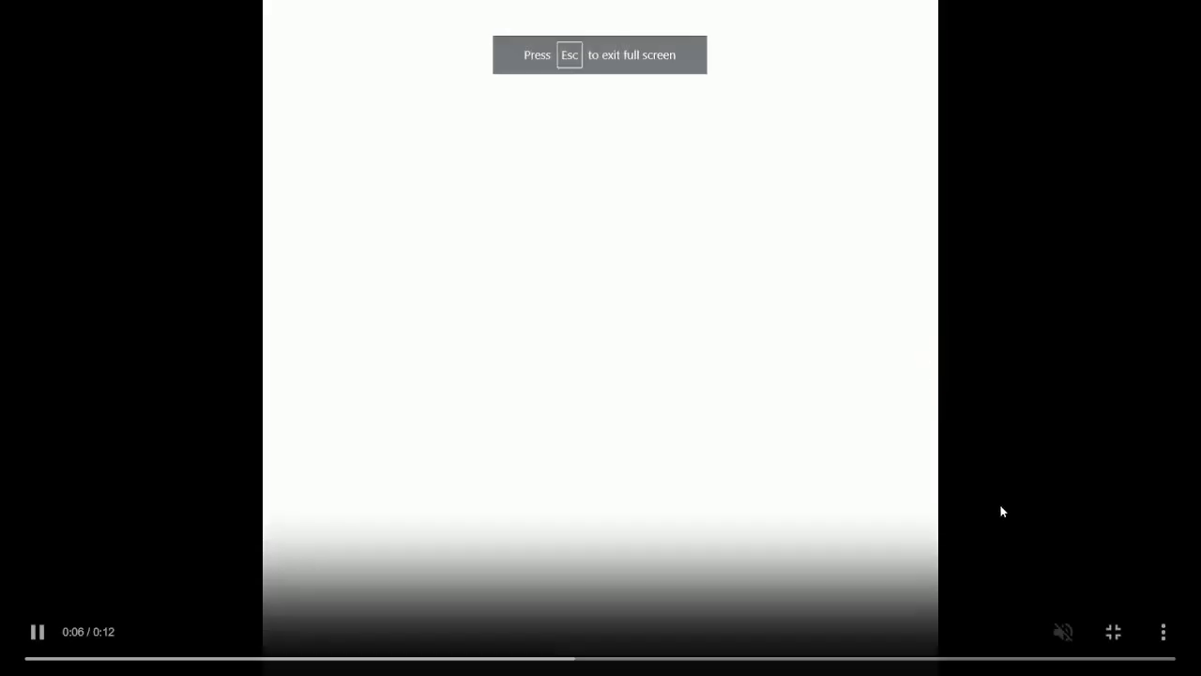
pyautogui.click(1164, 634)
pyautogui.click(1120, 570)
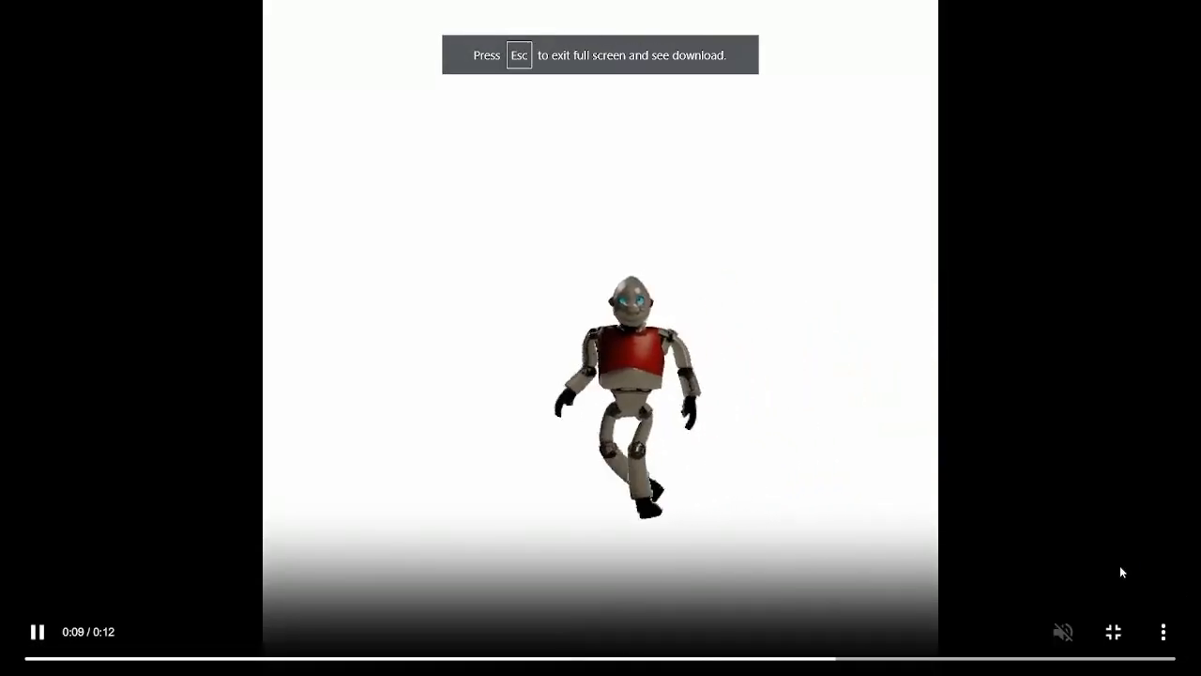
pyautogui.press('Escape')
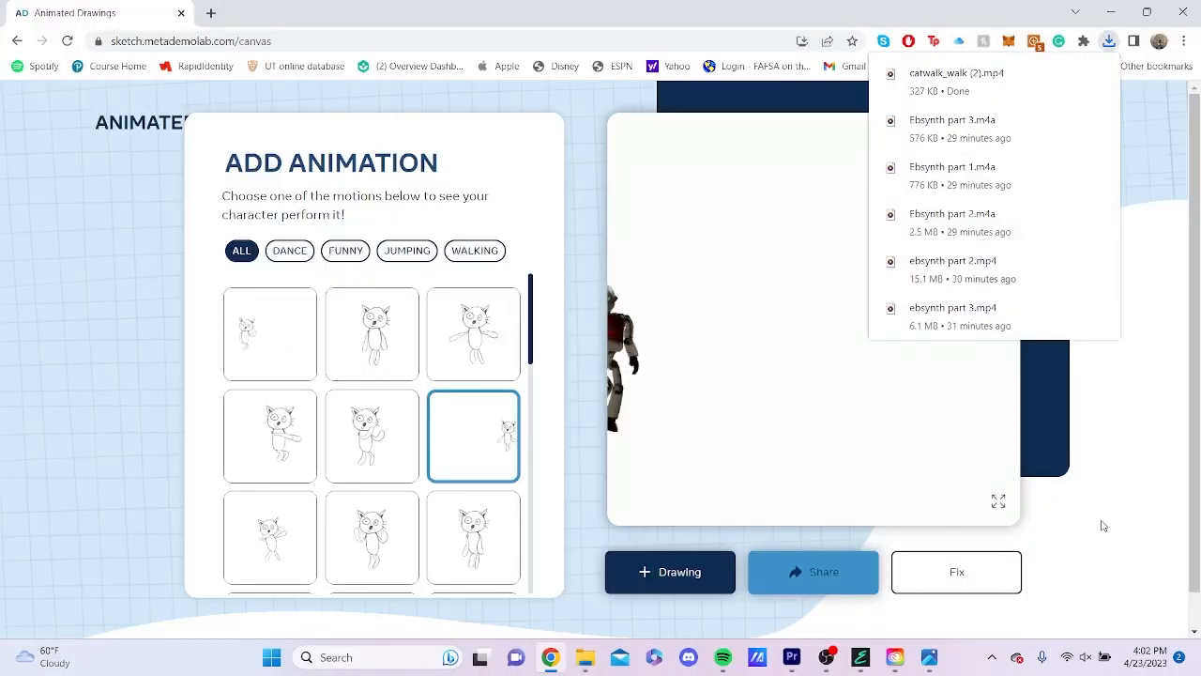
# Play the downloaded catwalk_walk (2).mp4 in Media Player to check the robot's walk, and minimize the player
pyautogui.click(949, 82)
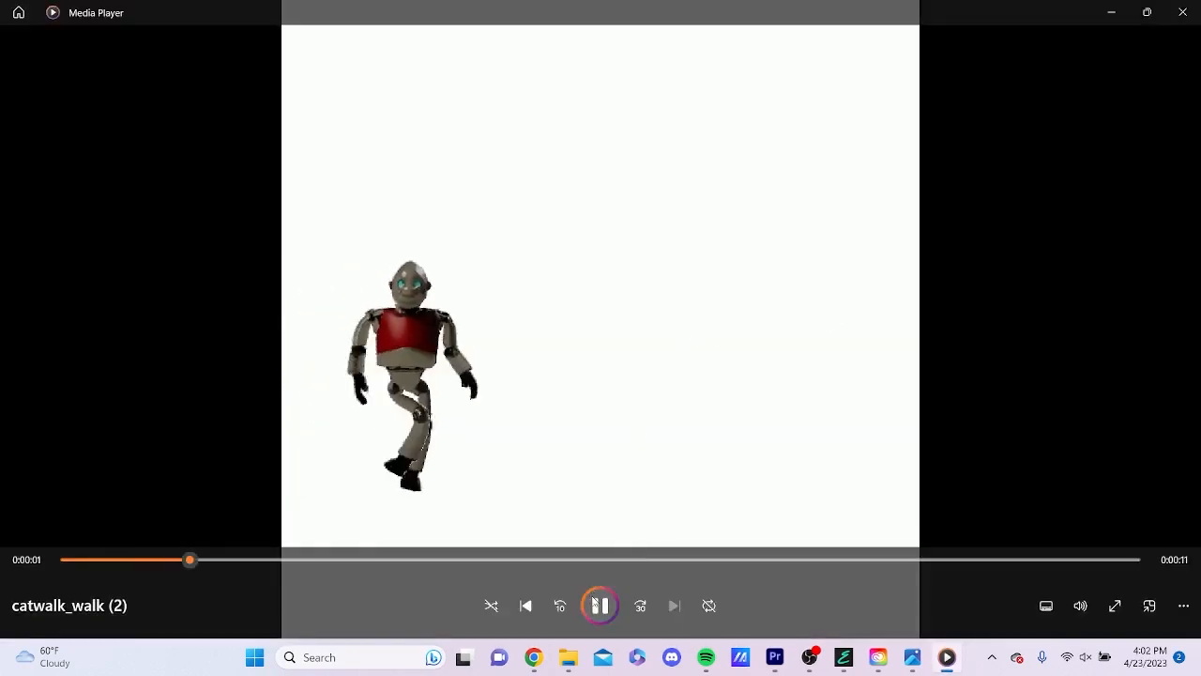
pyautogui.click(599, 608)
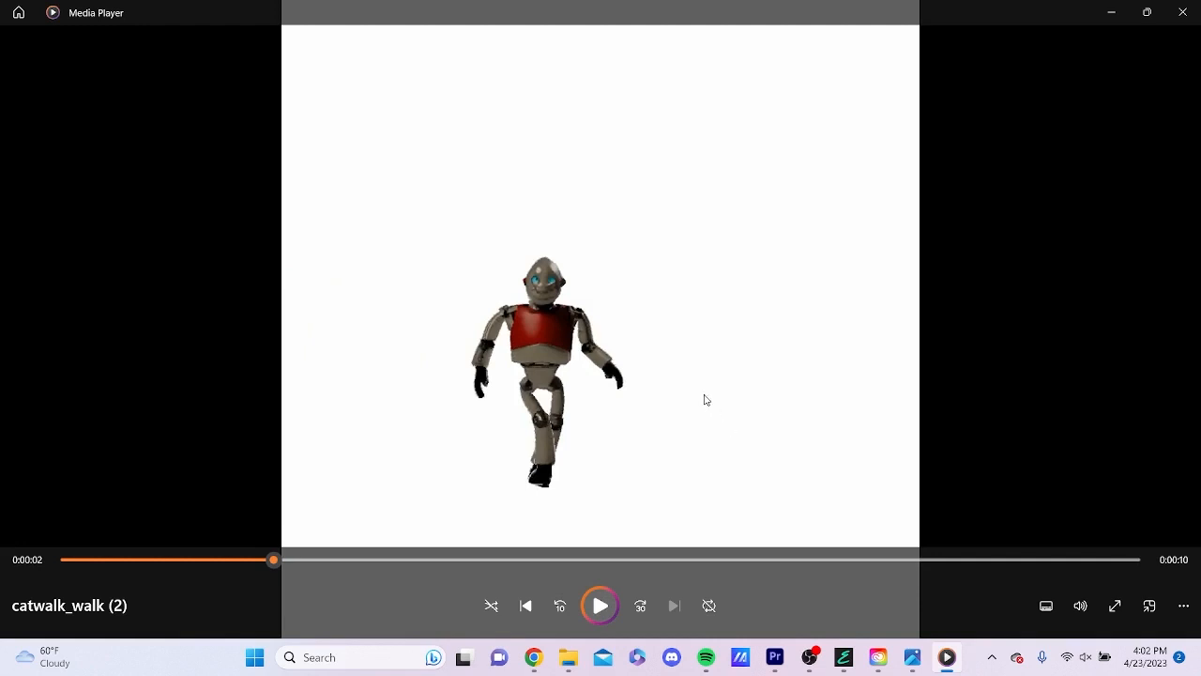
pyautogui.click(1123, 20)
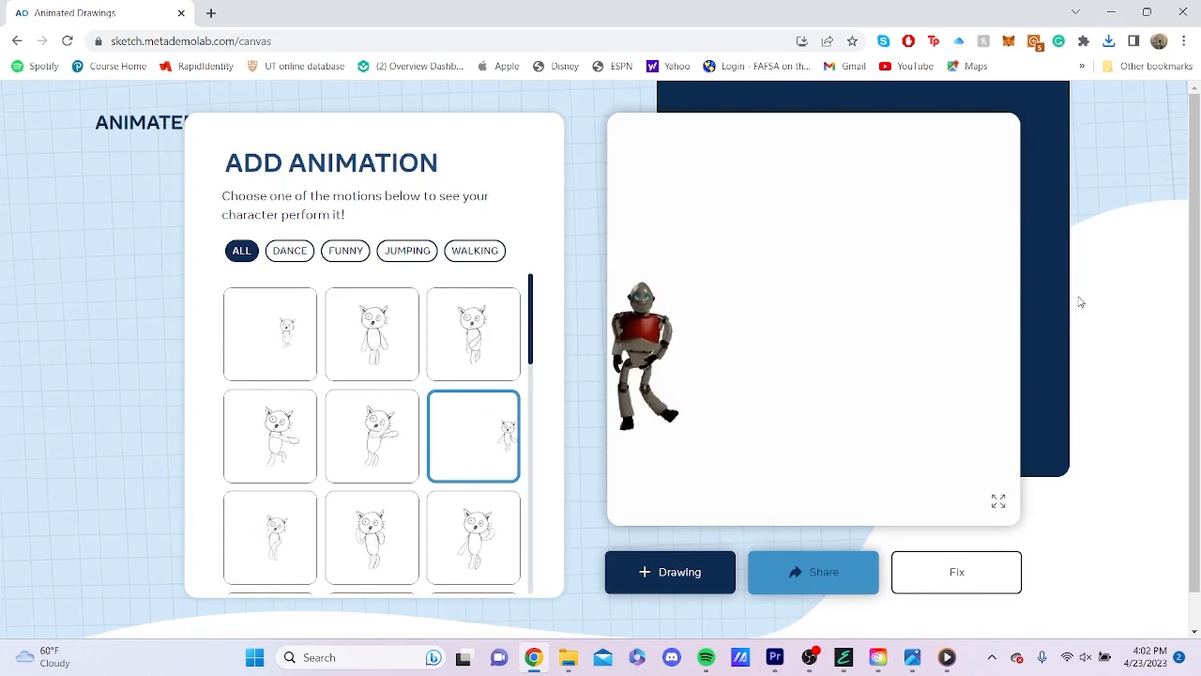
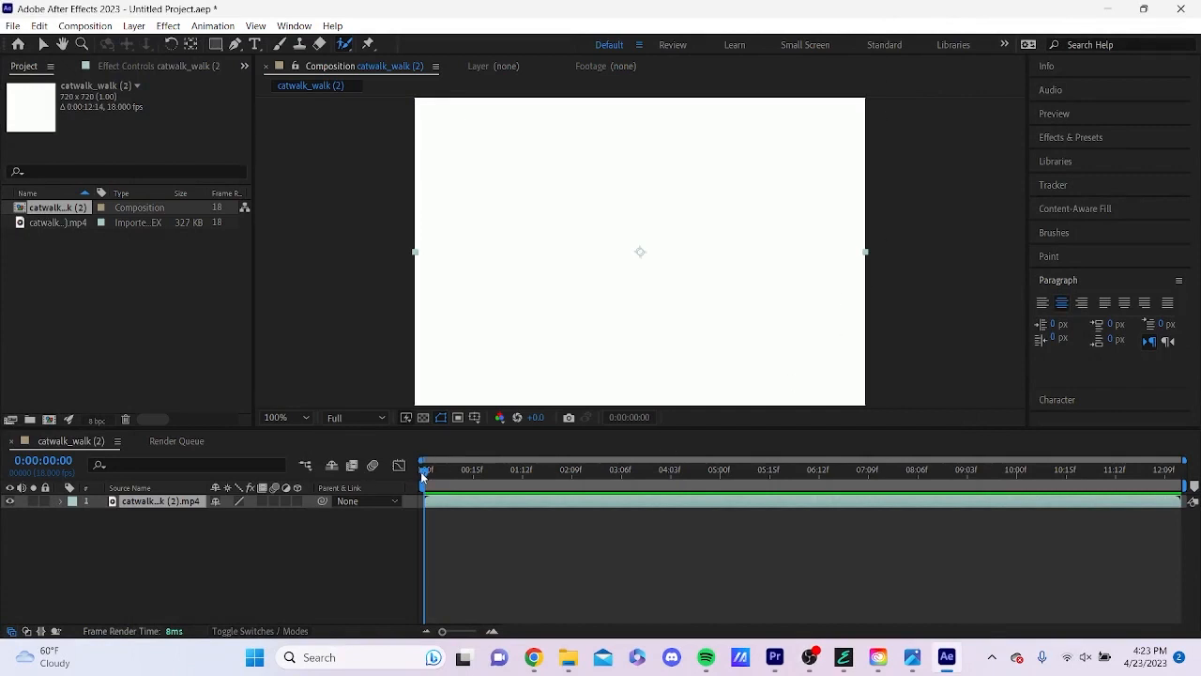
# Open the catwalk_walk (2).mp4 layer for rotoscoping with the Roto Brush tool and move the playhead to 0:00:02:08
pyautogui.moveTo(421, 476); pyautogui.dragTo(599, 485)
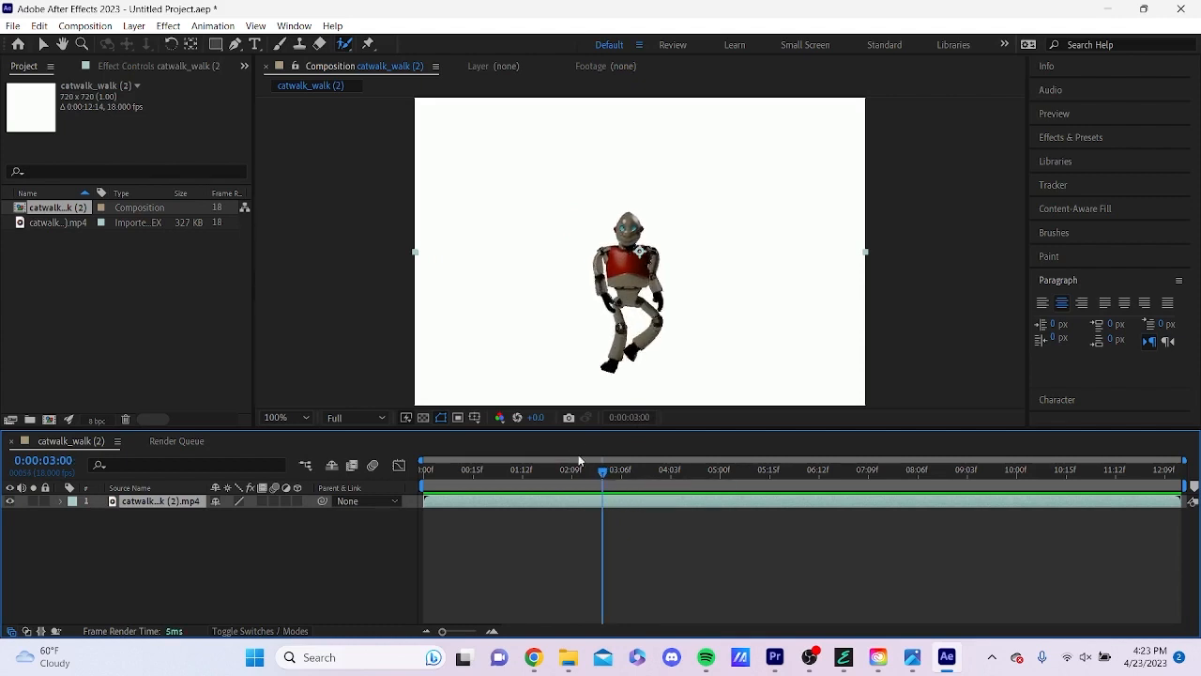
pyautogui.click(345, 47)
pyautogui.doubleClick(485, 240)
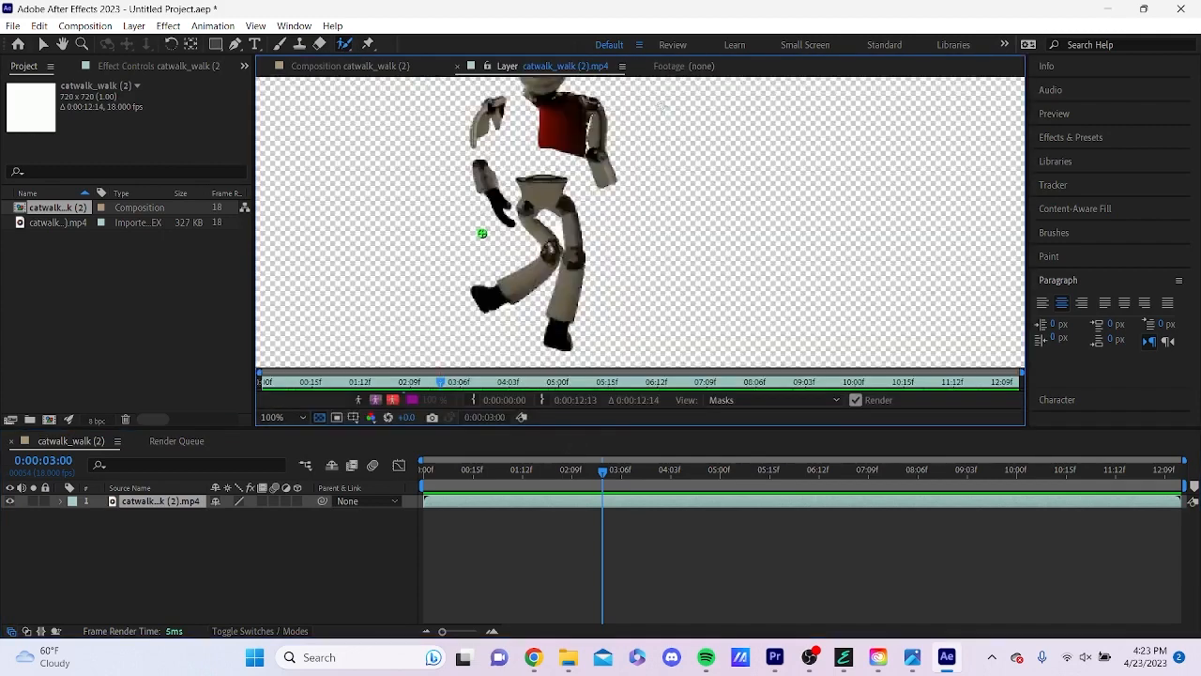
pyautogui.moveTo(607, 471); pyautogui.dragTo(571, 502)
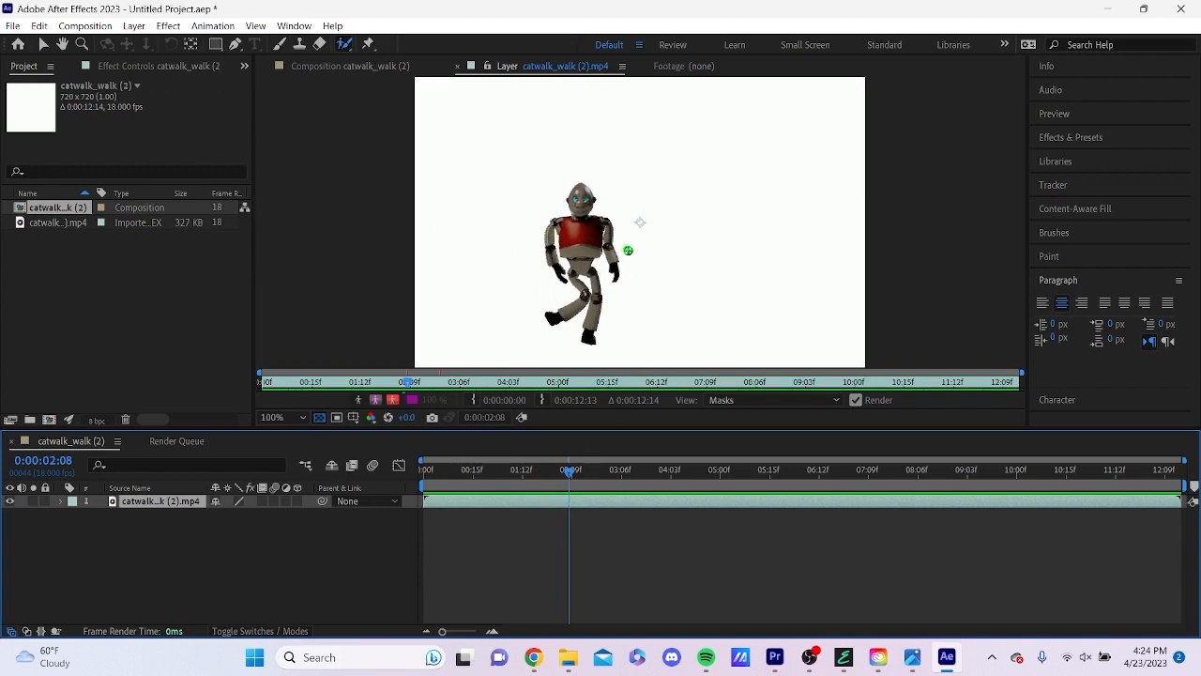
# Mark the robot's head, torso, arms and legs as Roto Brush foreground, exclude the gap by the hip, and correct the hand's selection
pyautogui.press('.')
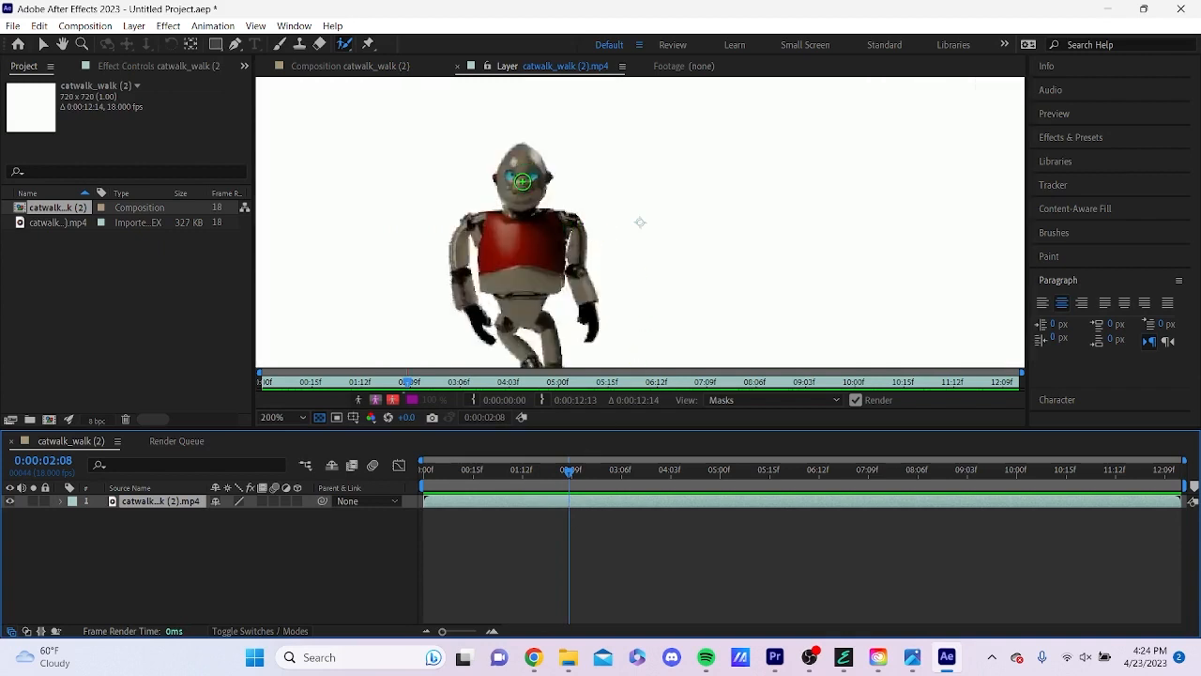
pyautogui.moveTo(525, 162); pyautogui.dragTo(529, 278)
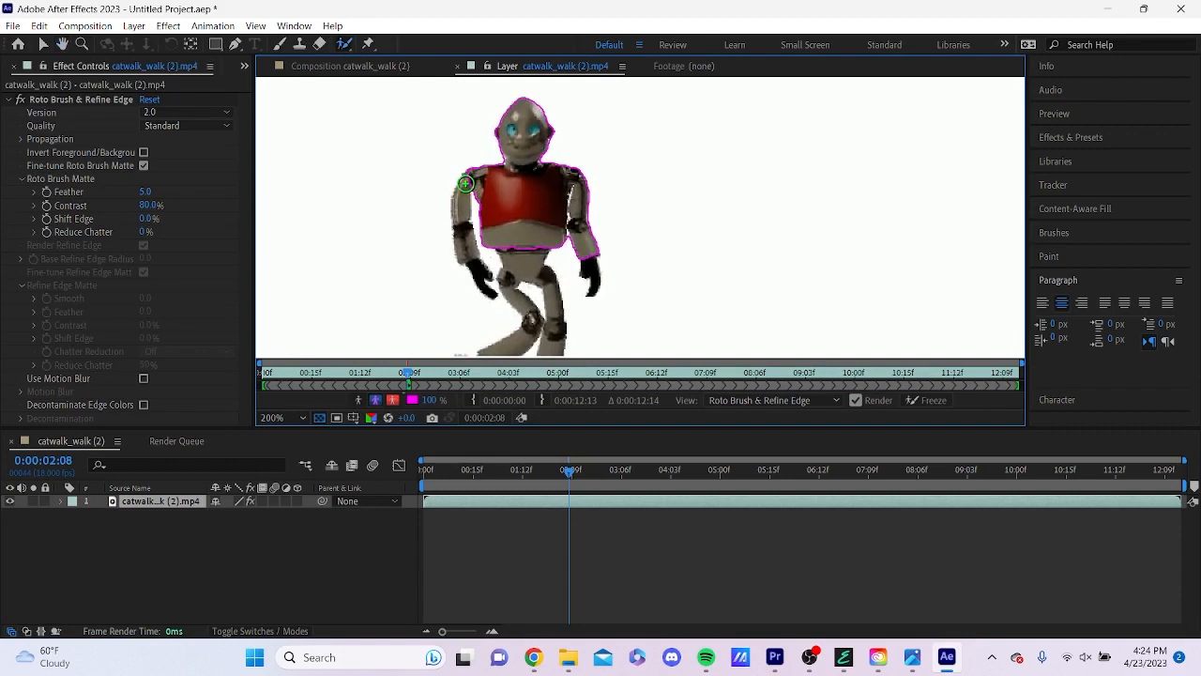
pyautogui.moveTo(466, 183)
pyautogui.mouseDown()
pyautogui.moveTo(463, 246)
pyautogui.moveTo(483, 276)
pyautogui.moveTo(546, 278)
pyautogui.moveTo(561, 238)
pyautogui.moveTo(538, 267)
pyautogui.moveTo(570, 255)
pyautogui.moveTo(571, 297)
pyautogui.moveTo(505, 309)
pyautogui.moveTo(520, 268)
pyautogui.moveTo(499, 291)
pyautogui.mouseUp()
pyautogui.moveTo(560, 335); pyautogui.dragTo(563, 328)
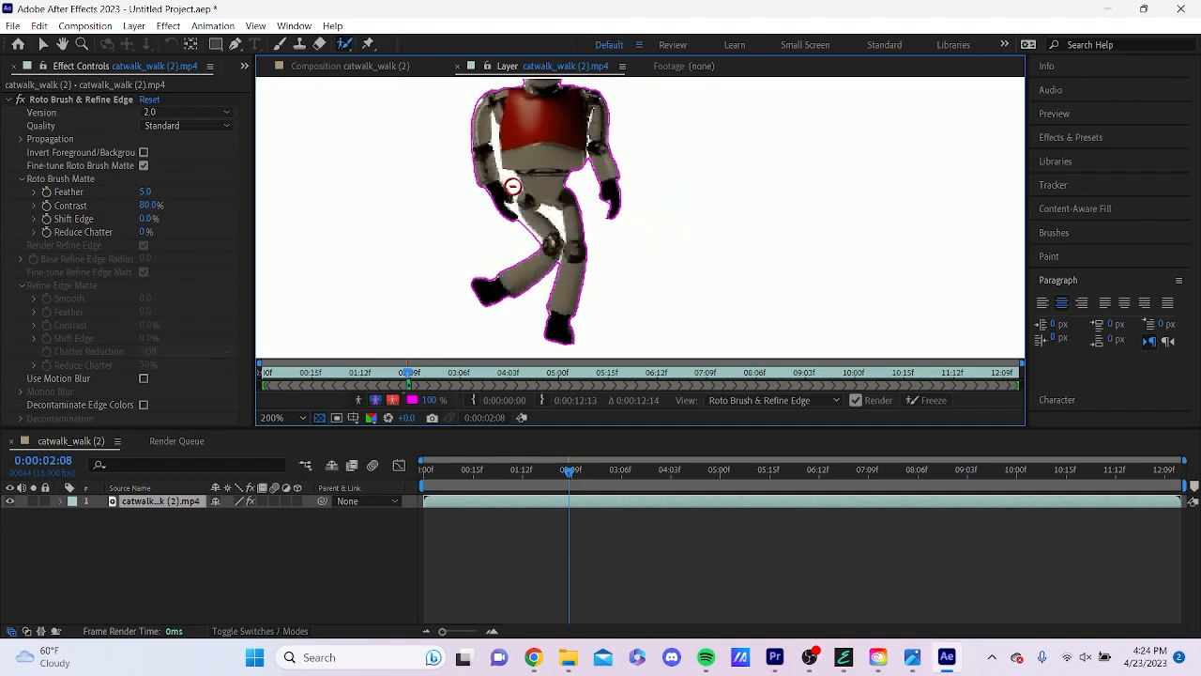
pyautogui.moveTo(517, 187); pyautogui.dragTo(513, 182)
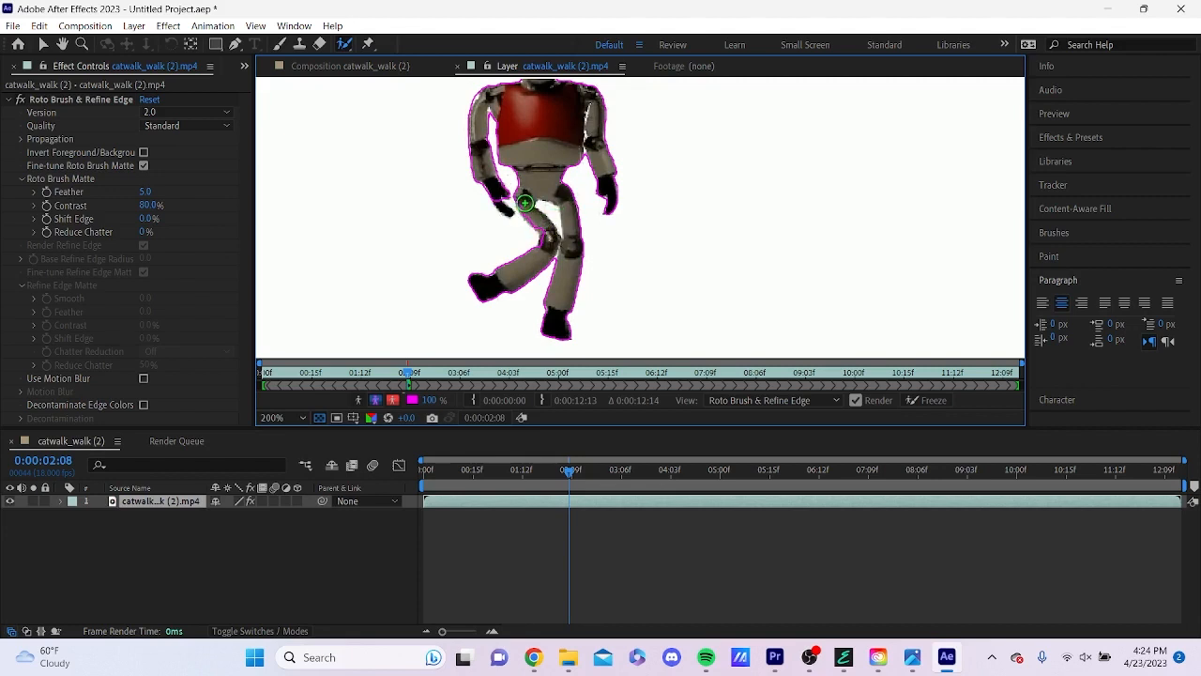
pyautogui.moveTo(507, 215); pyautogui.dragTo(508, 216)
# Paint over the robot's hand beside the hip with the Refine Edge tool, and undo the extra refinement stroke between the legs
pyautogui.click(343, 45)
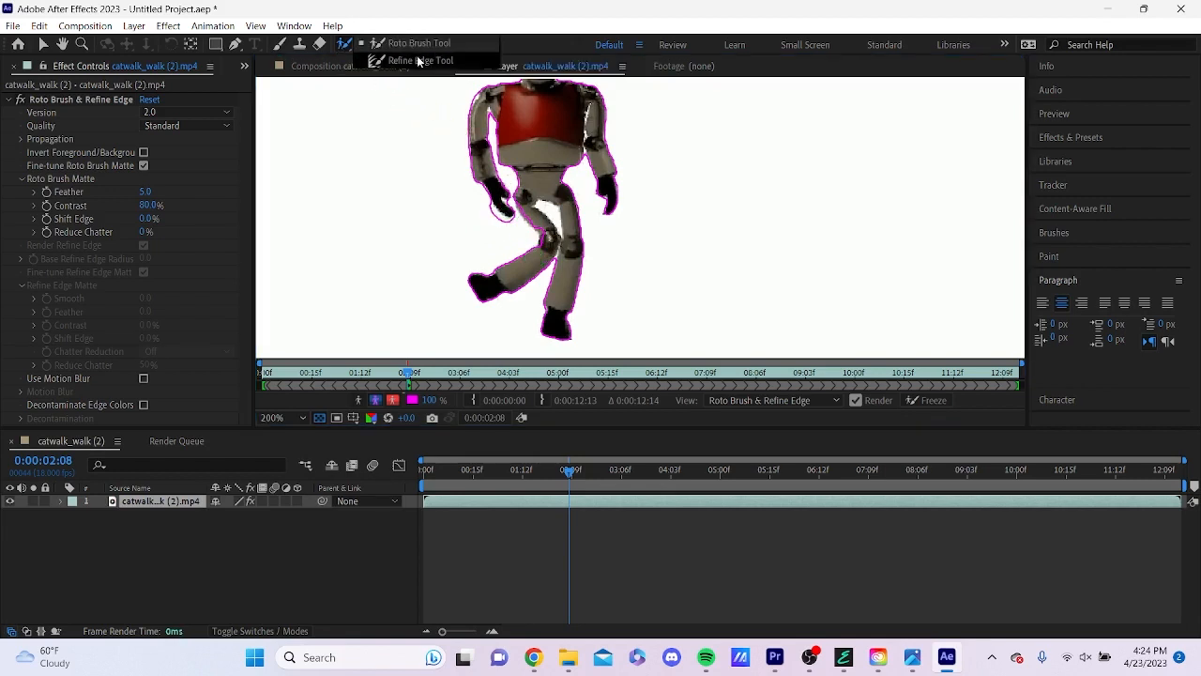
pyautogui.moveTo(495, 195); pyautogui.dragTo(505, 219)
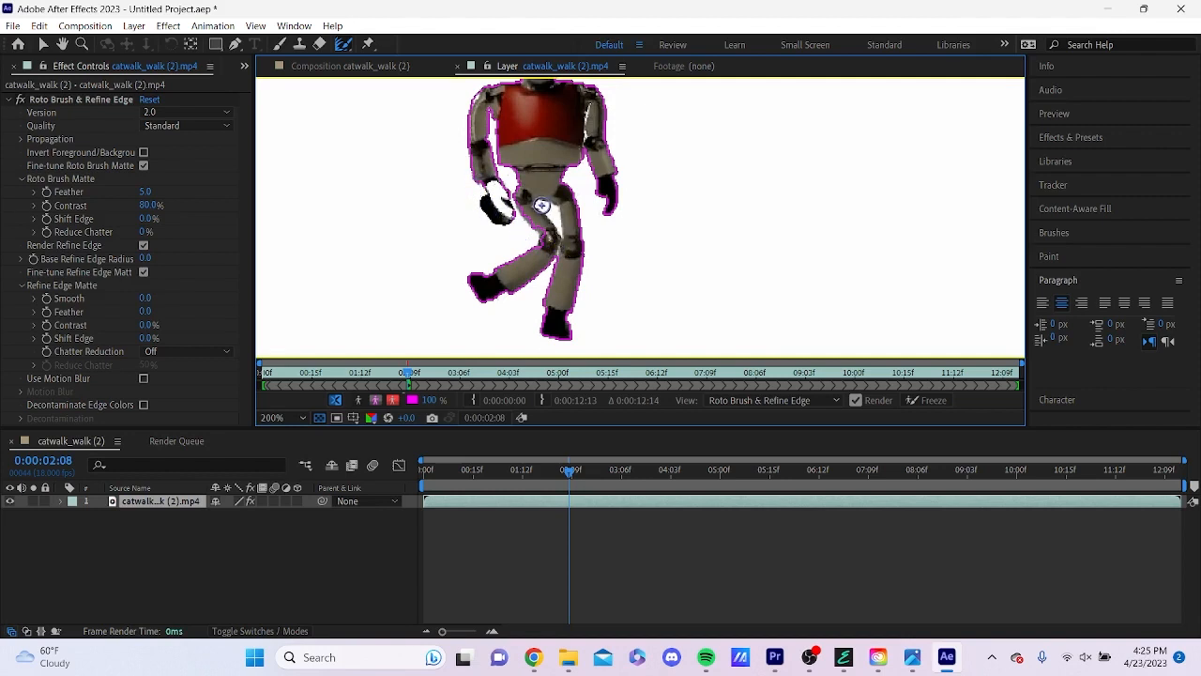
pyautogui.moveTo(540, 203); pyautogui.dragTo(556, 221)
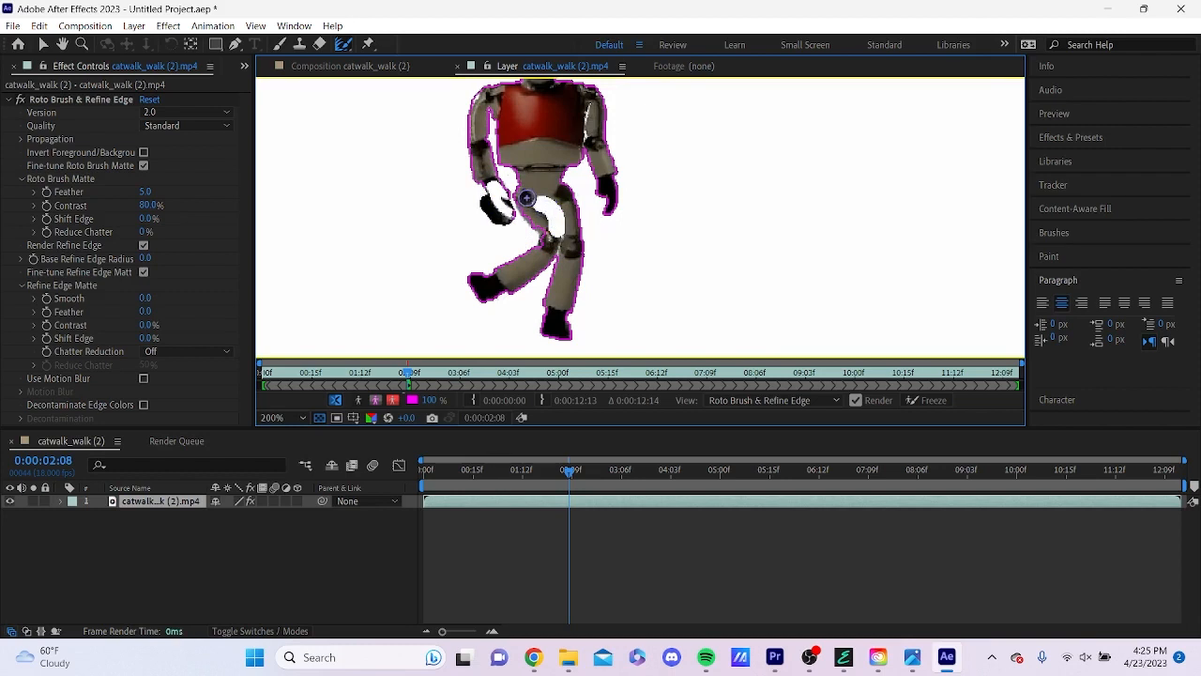
pyautogui.hotkey('ctrl', 'z')
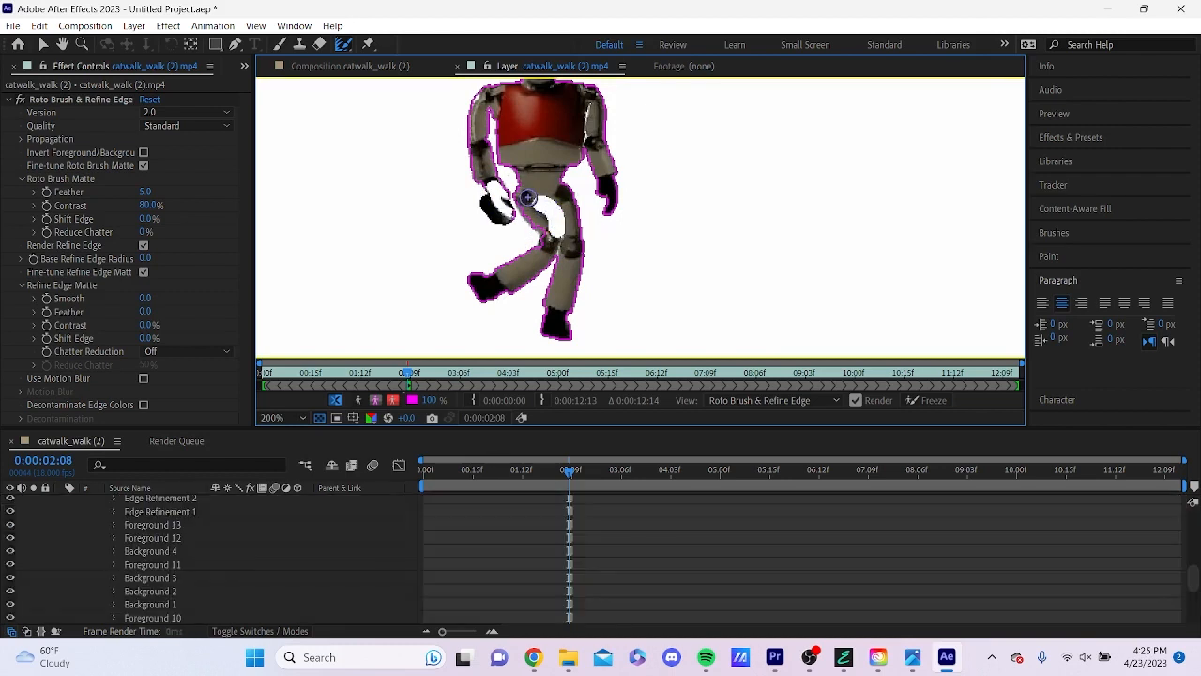
# Exclude the white gap between the robot's thighs with the Roto Brush tool and touch up the adjoining leg foreground
pyautogui.click(343, 48)
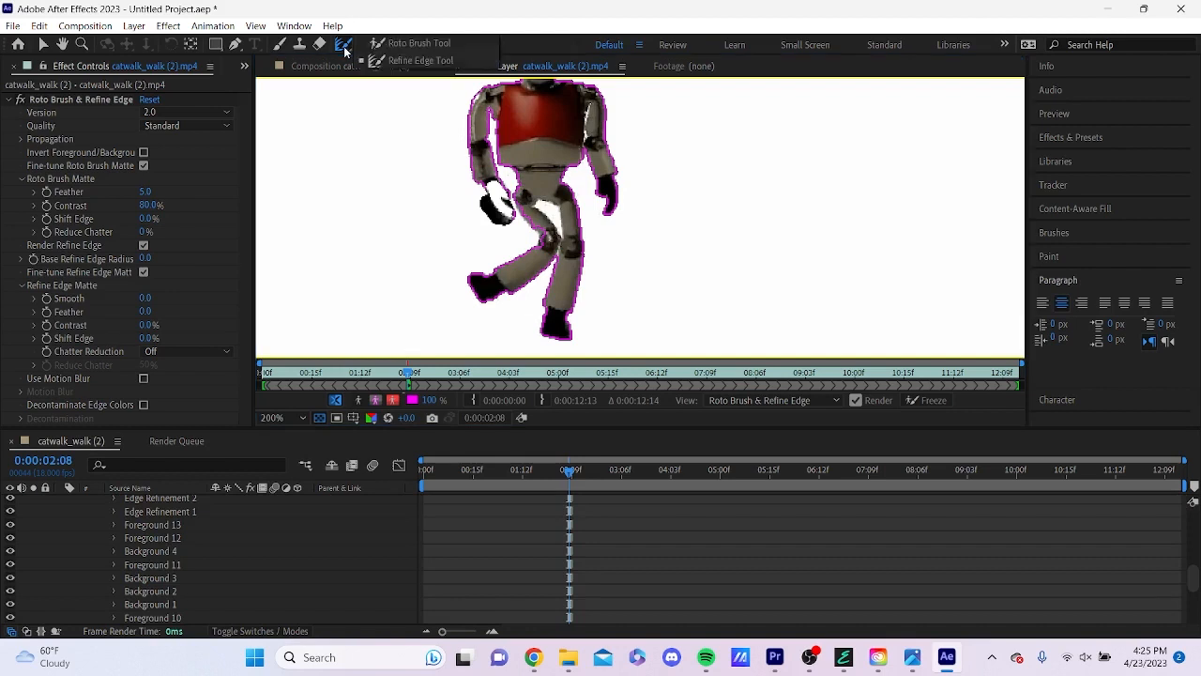
pyautogui.click(407, 43)
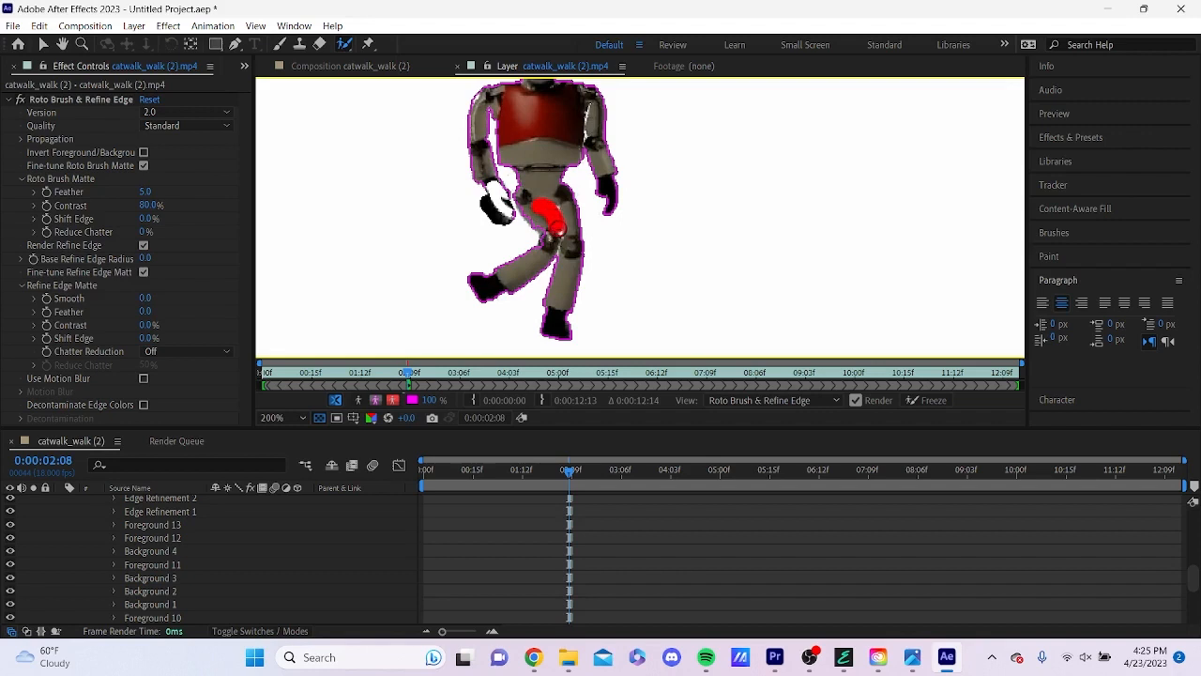
pyautogui.moveTo(557, 226); pyautogui.dragTo(561, 201)
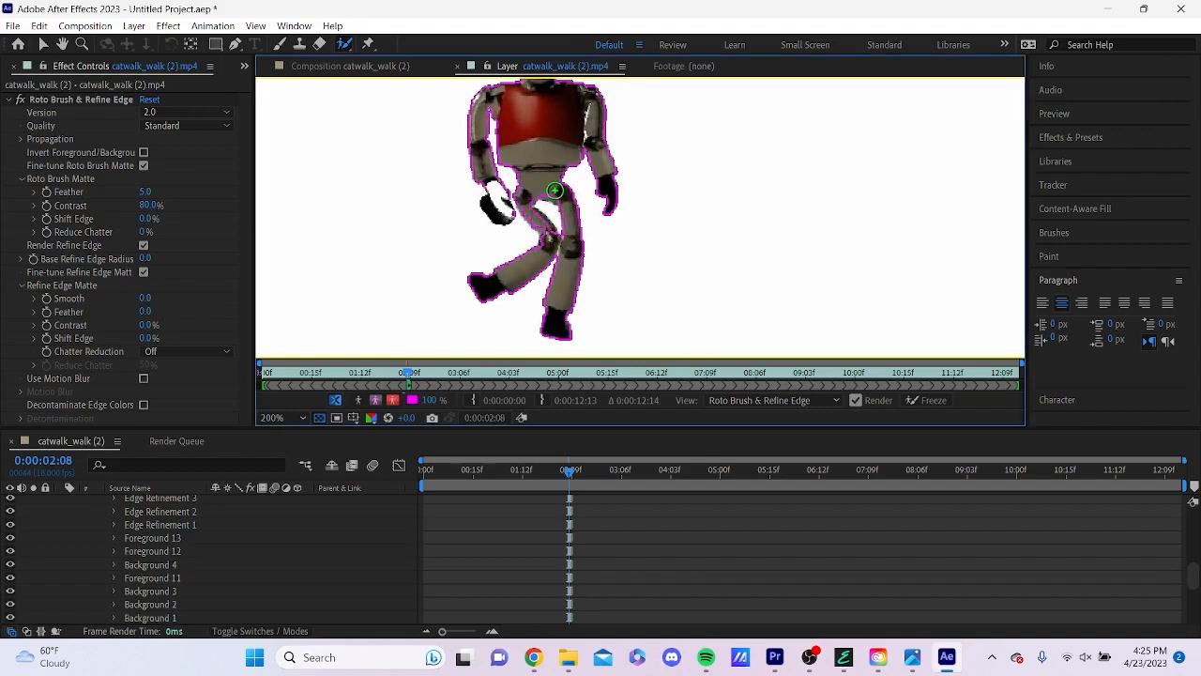
pyautogui.moveTo(554, 195)
pyautogui.mouseDown()
pyautogui.moveTo(574, 215)
pyautogui.moveTo(570, 234)
pyautogui.moveTo(546, 229)
pyautogui.mouseUp()
# Check the robot's outline and advance the playhead to 0:00:04:16 to propagate the roto selection through the walk
pyautogui.scroll(-4, 599, 193)
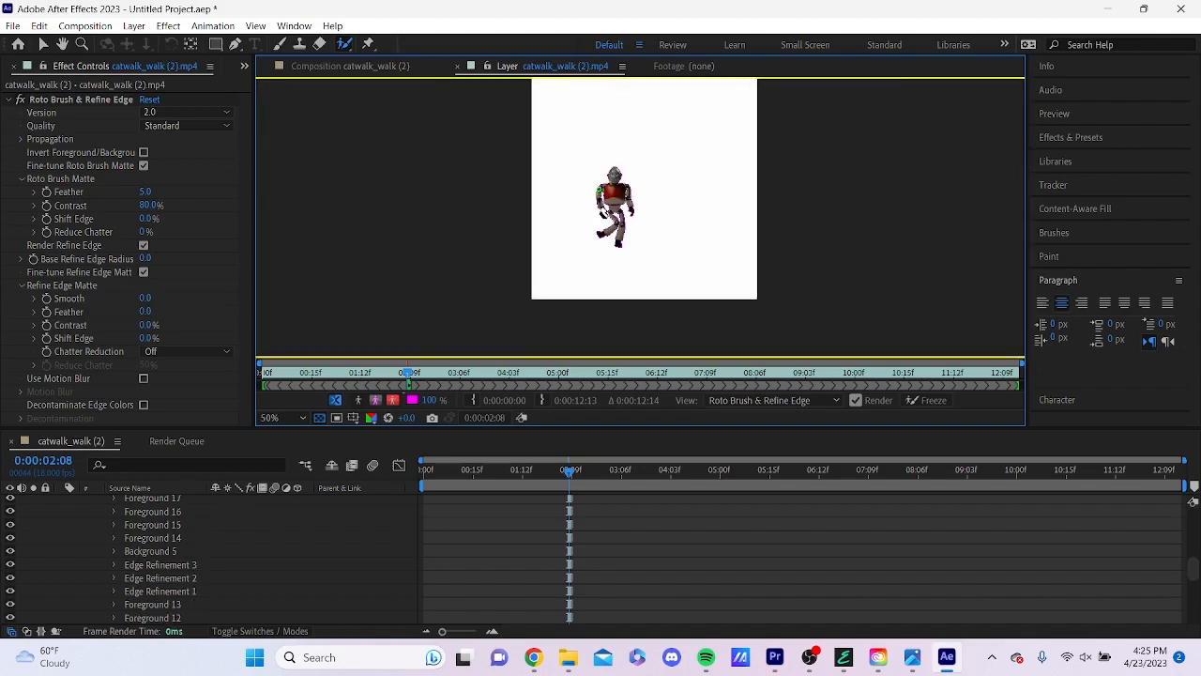
pyautogui.scroll(5, 599, 193)
pyautogui.scroll(-2, 599, 192)
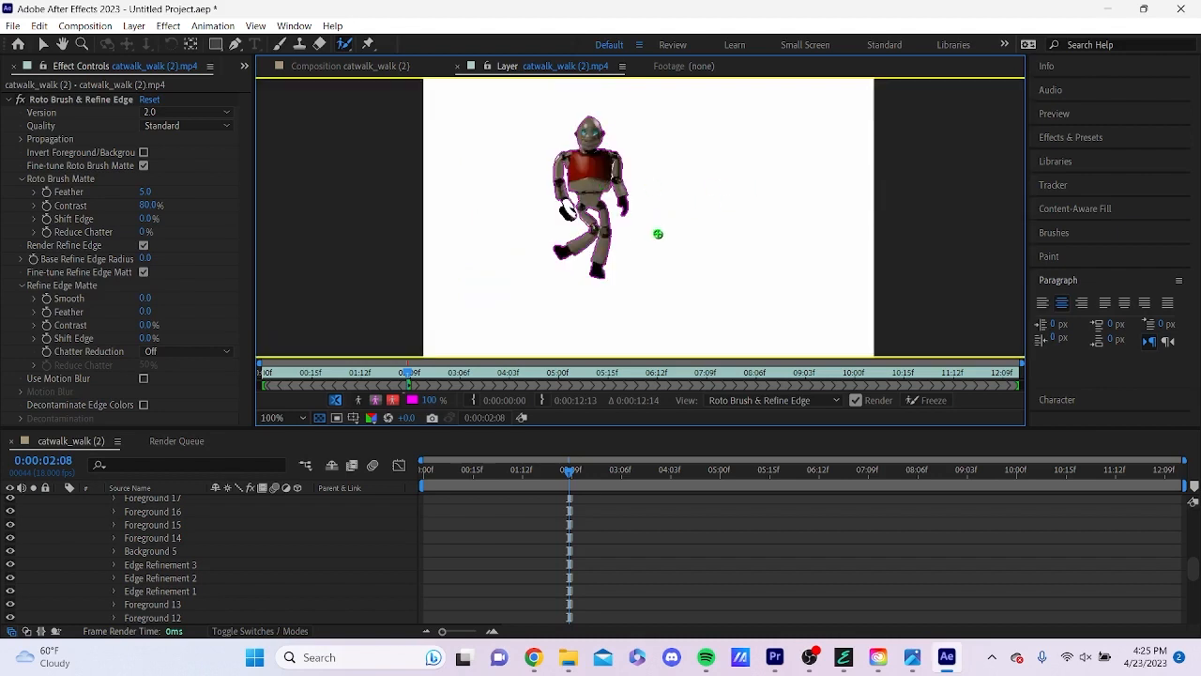
pyautogui.scroll(2, 626, 238)
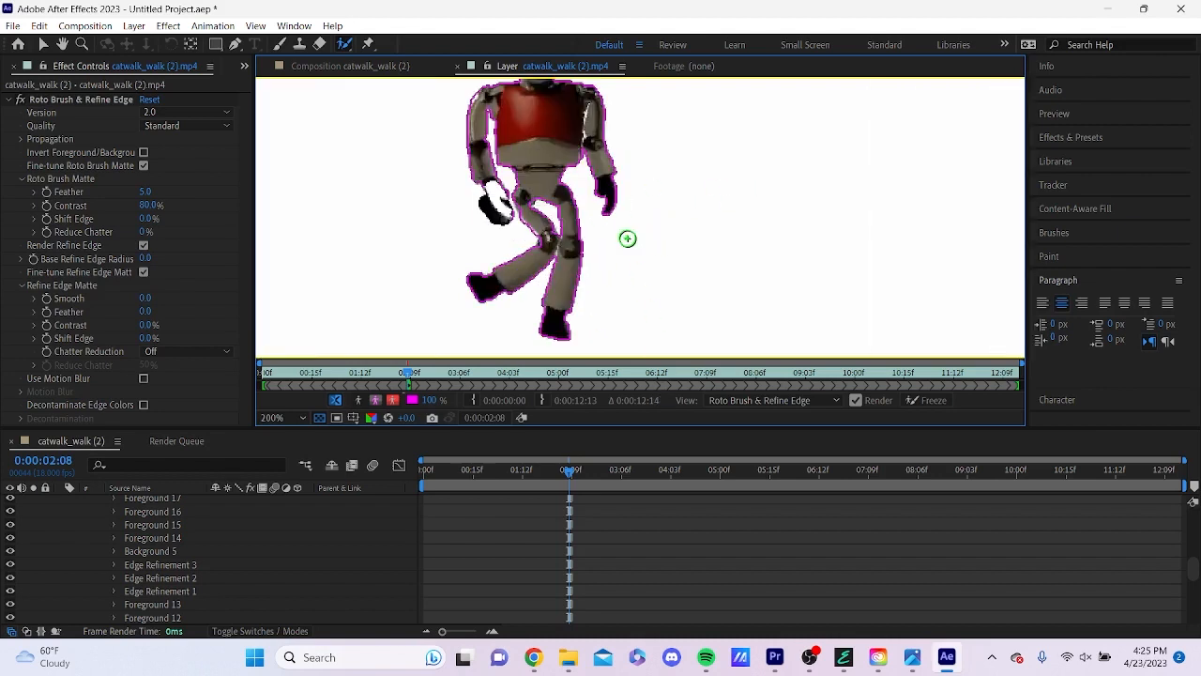
pyautogui.scroll(-2, 628, 238)
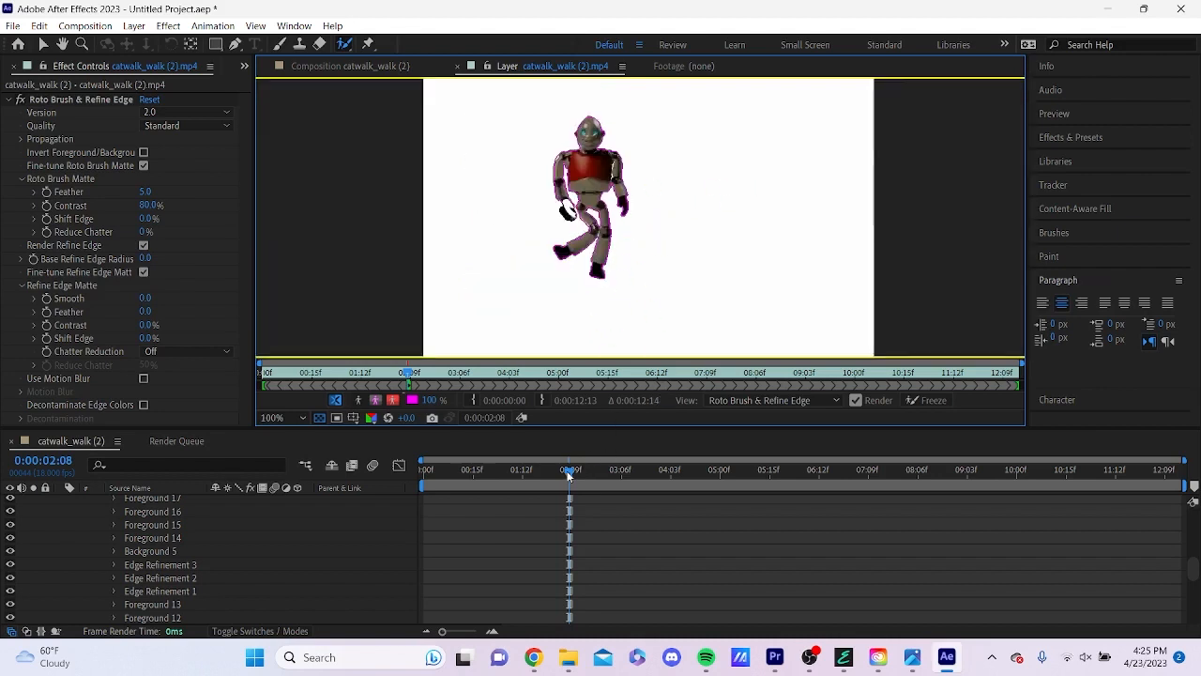
pyautogui.moveTo(572, 475); pyautogui.dragTo(639, 486)
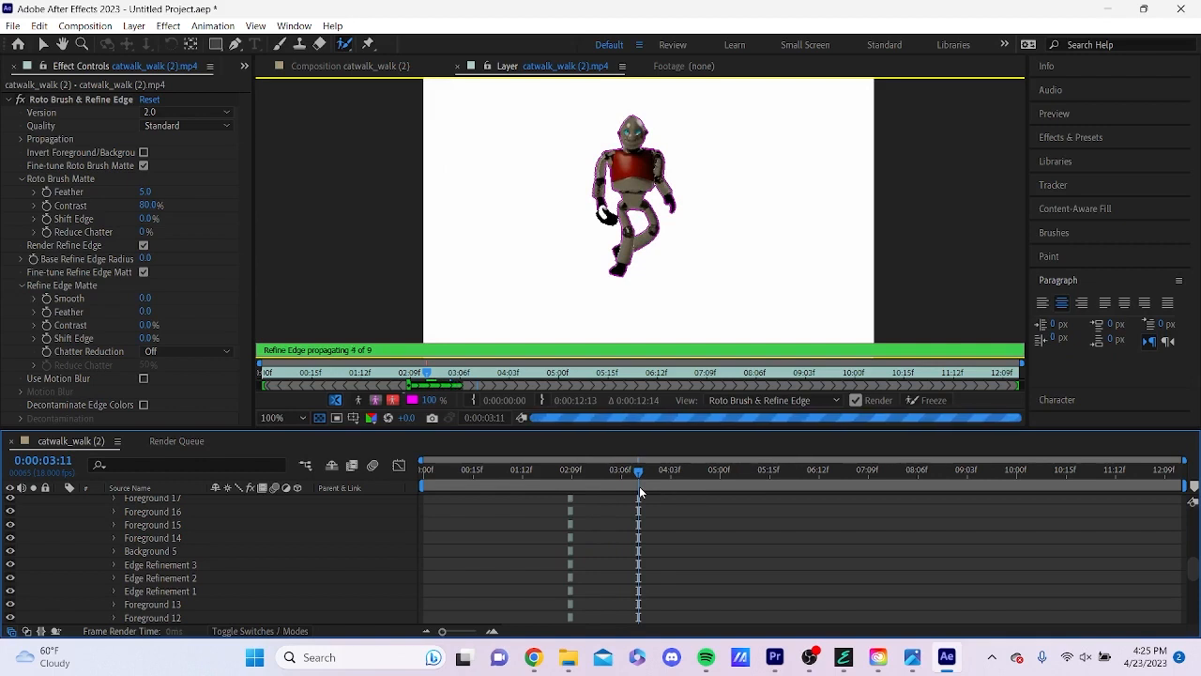
pyautogui.moveTo(639, 491); pyautogui.dragTo(713, 513)
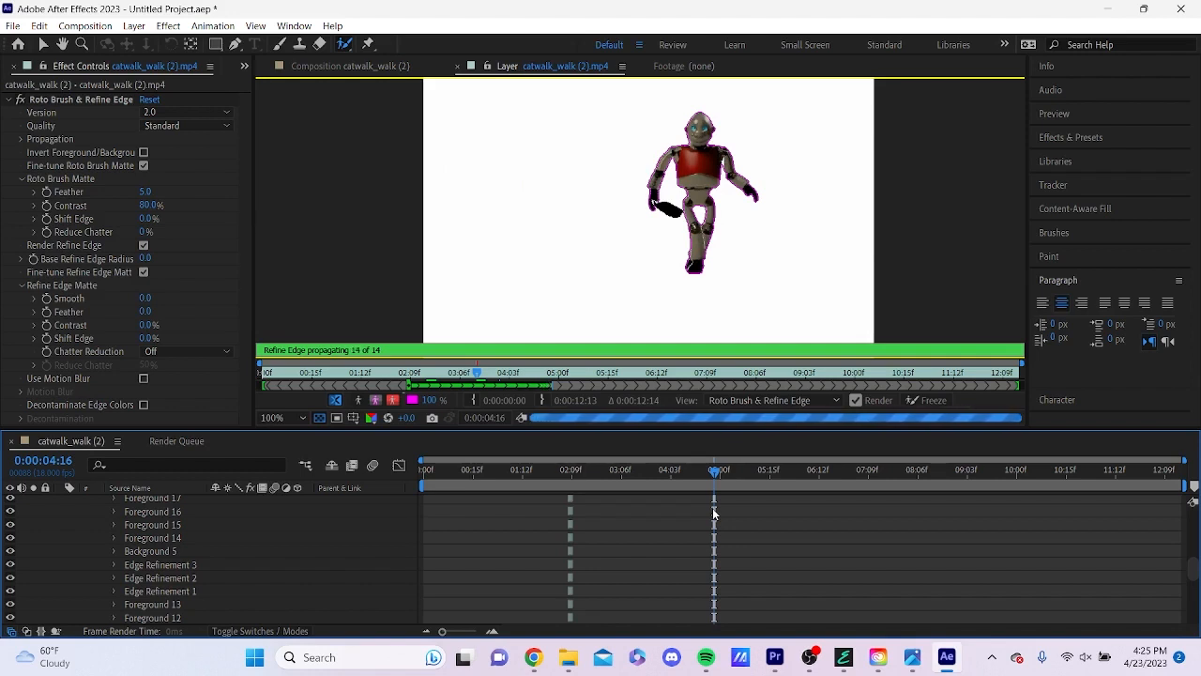
# Propagate the roto selection to the clip's end at 0:00:12:13 and review the robot's outline between 0:00:01:10 and 0:00:03:04
pyautogui.moveTo(556, 375); pyautogui.dragTo(1018, 374)
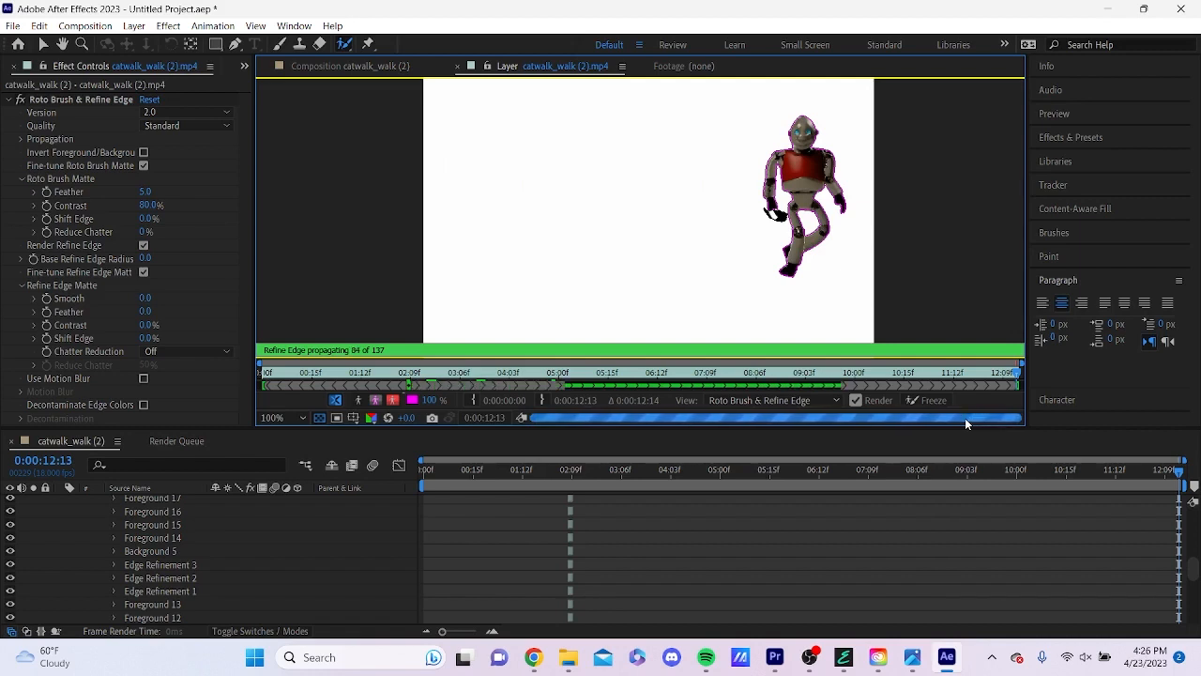
pyautogui.moveTo(1182, 479); pyautogui.dragTo(552, 480)
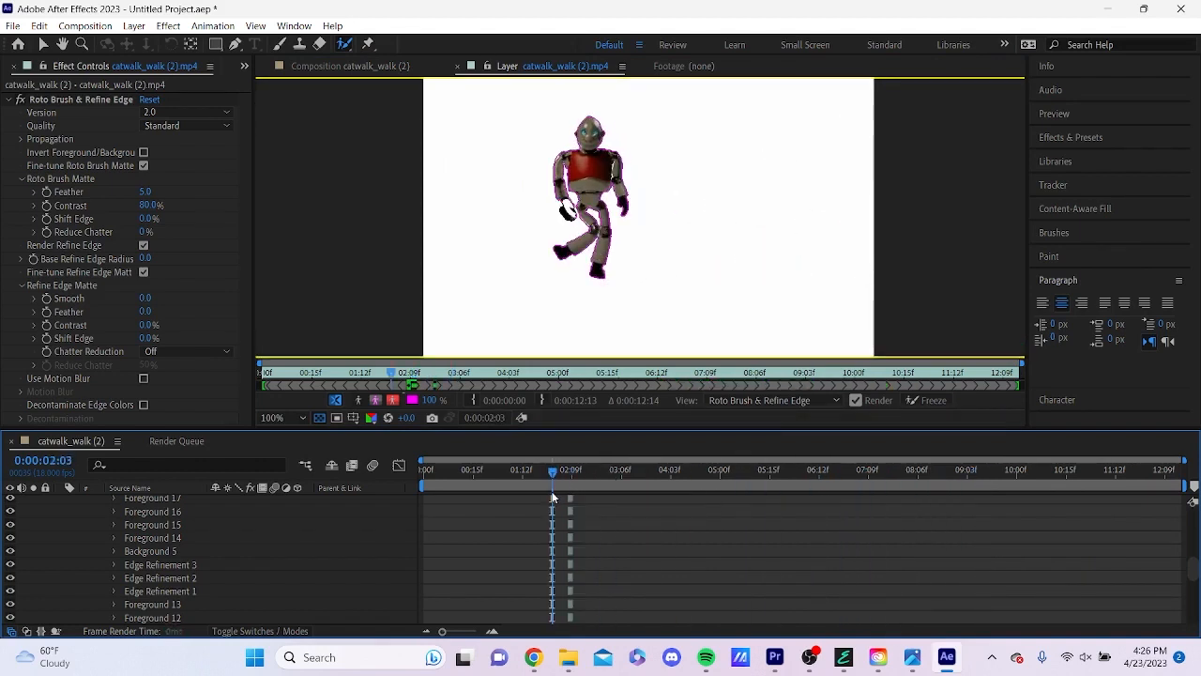
pyautogui.click(534, 493)
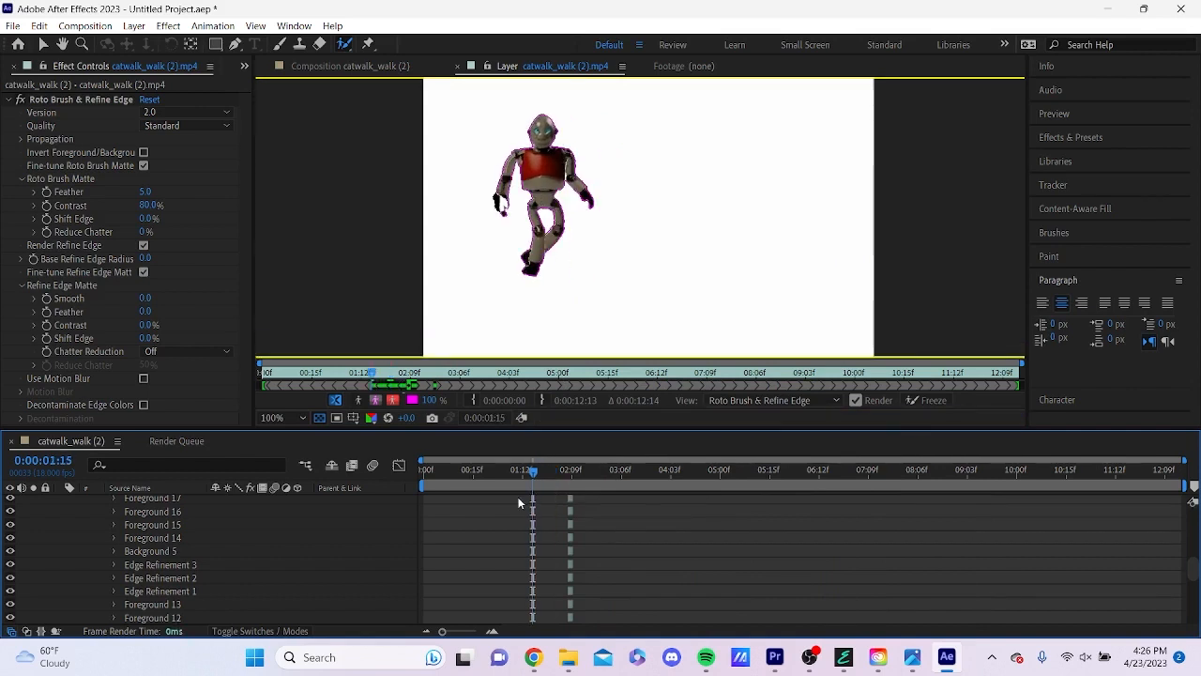
pyautogui.moveTo(532, 480); pyautogui.dragTo(518, 480)
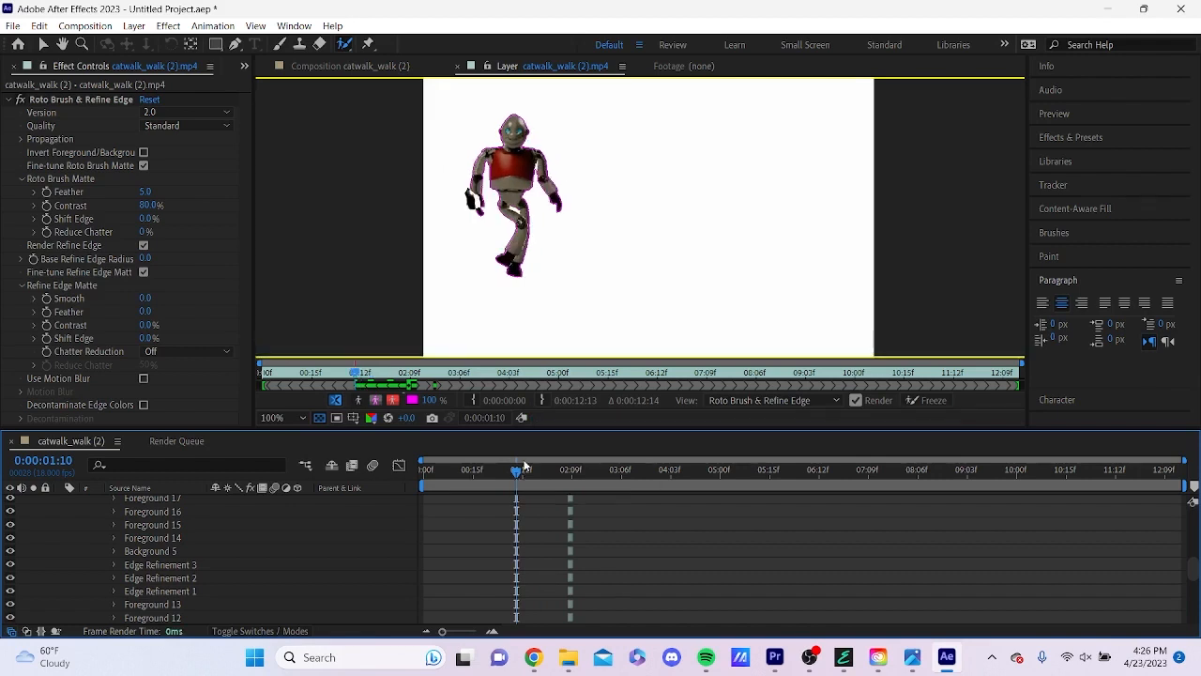
pyautogui.moveTo(518, 474); pyautogui.dragTo(601, 471)
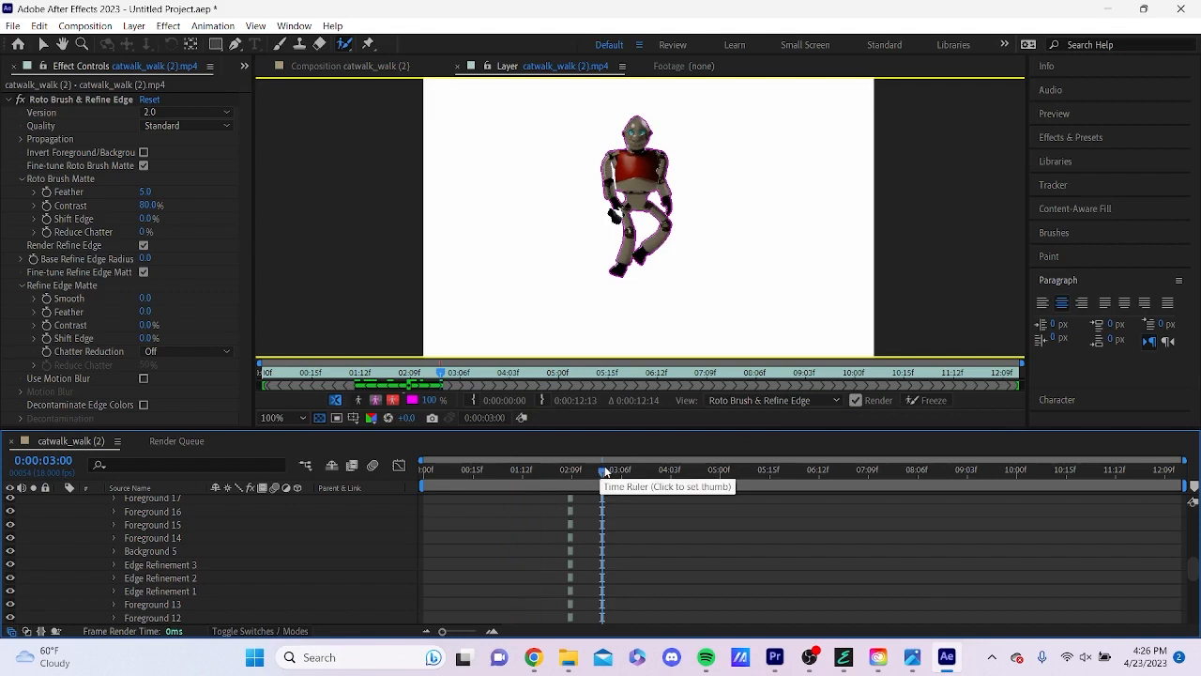
pyautogui.moveTo(604, 472); pyautogui.dragTo(613, 472)
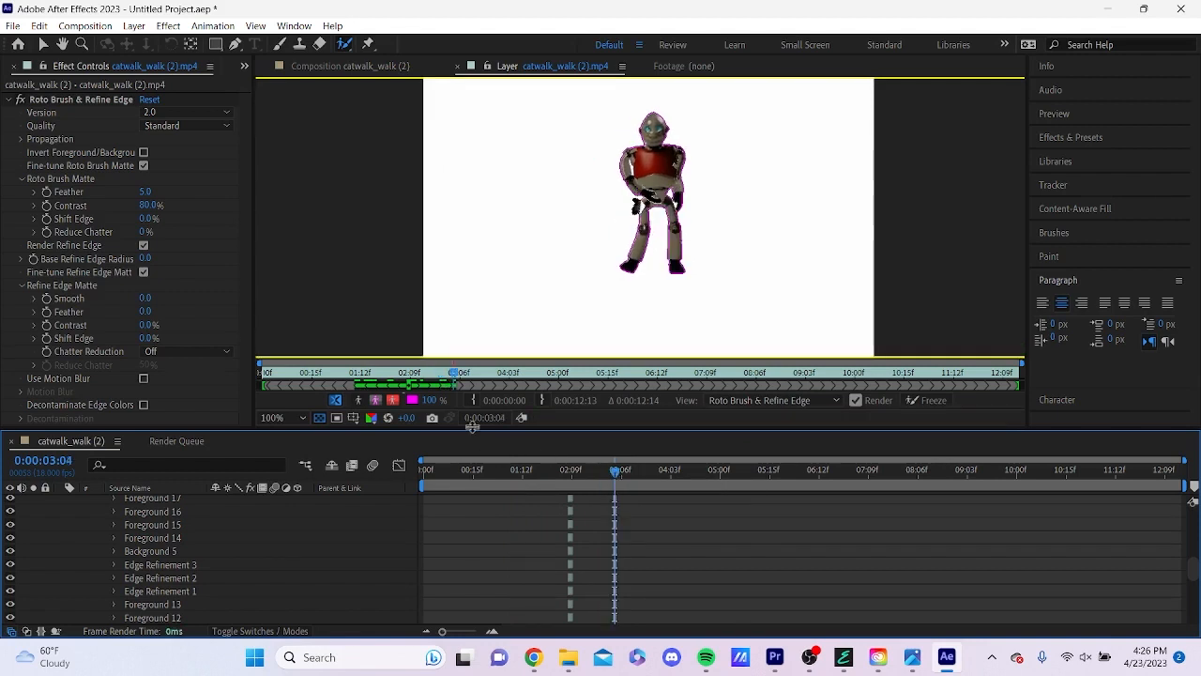
# Inspect the robot's alpha matte and its cutout on transparency, moving on to 0:00:03:13
pyautogui.click(358, 401)
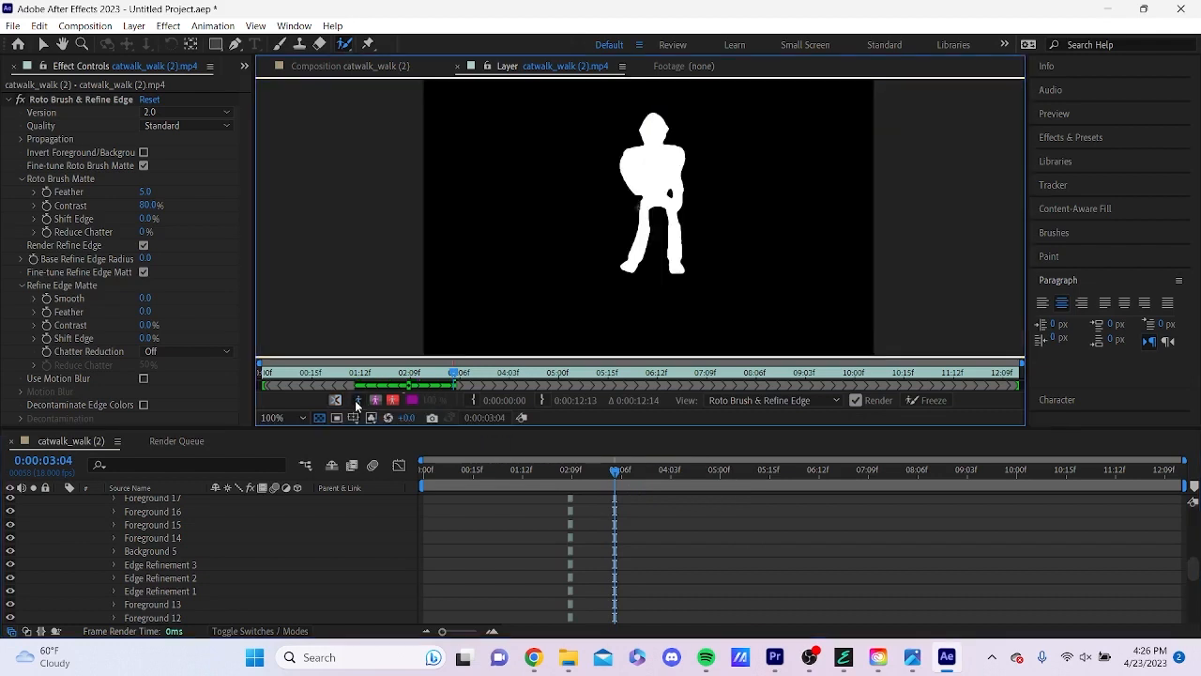
pyautogui.click(357, 401)
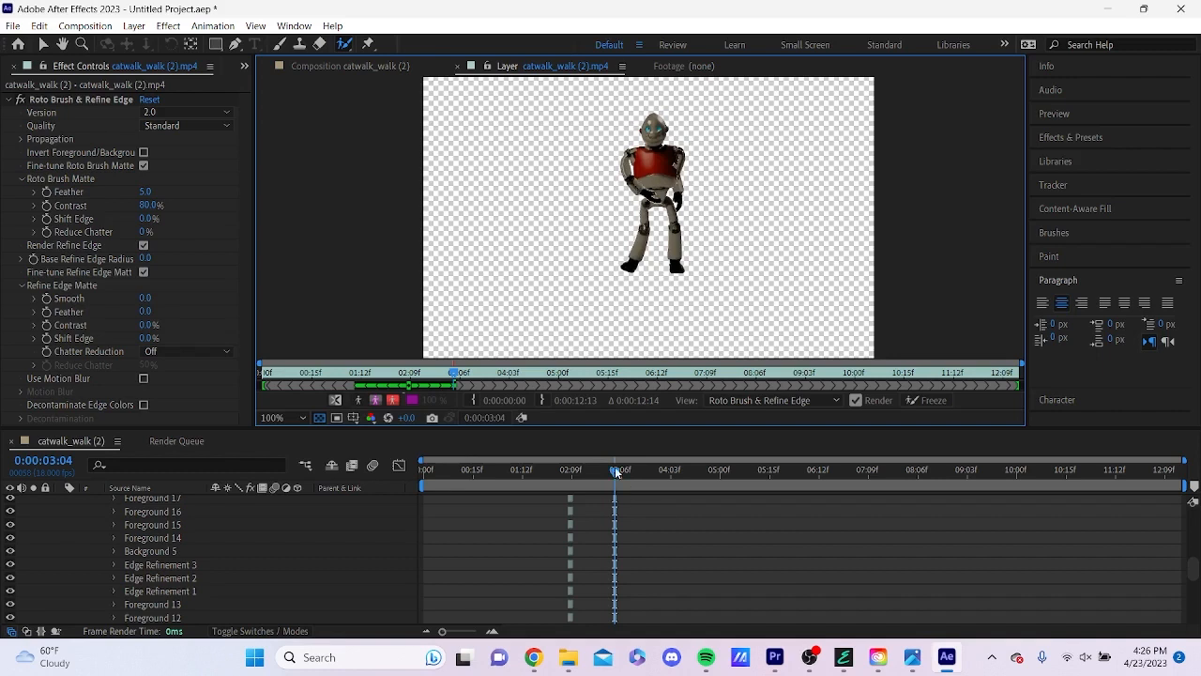
pyautogui.moveTo(615, 472); pyautogui.dragTo(644, 472)
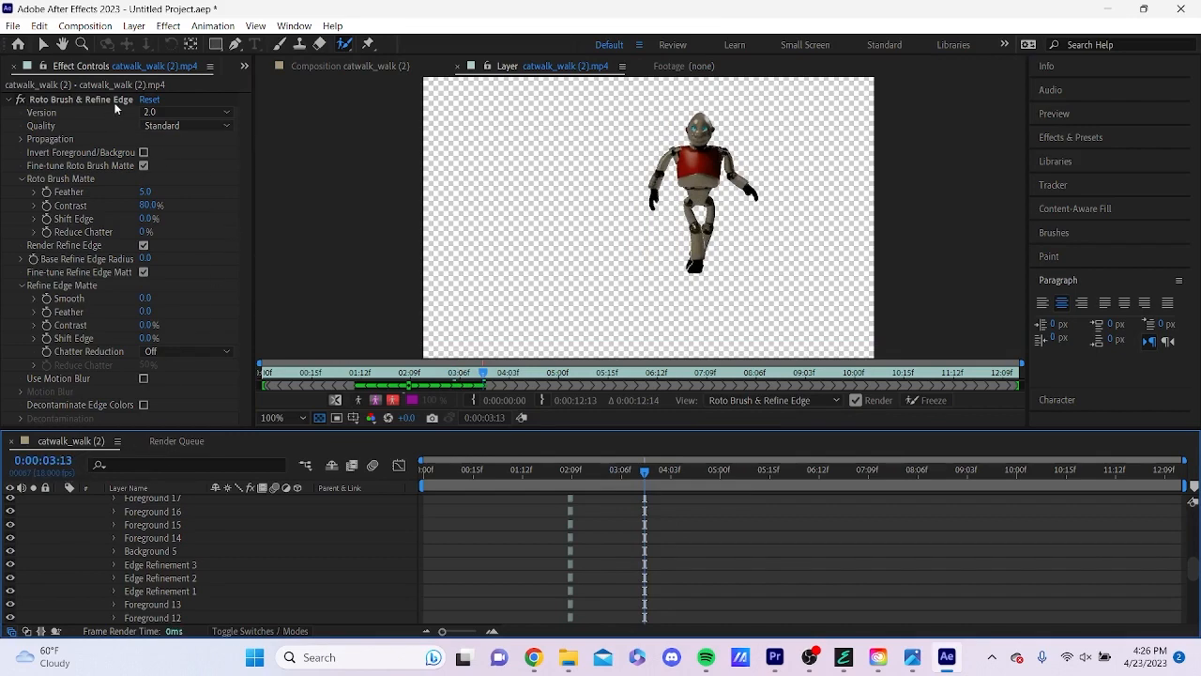
pyautogui.scroll(3, 726, 201)
pyautogui.scroll(-3, 728, 202)
# Show the catwalk_walk (2) composition with the transparency grid and check the cutout robot back to 0:00:03:05
pyautogui.click(371, 67)
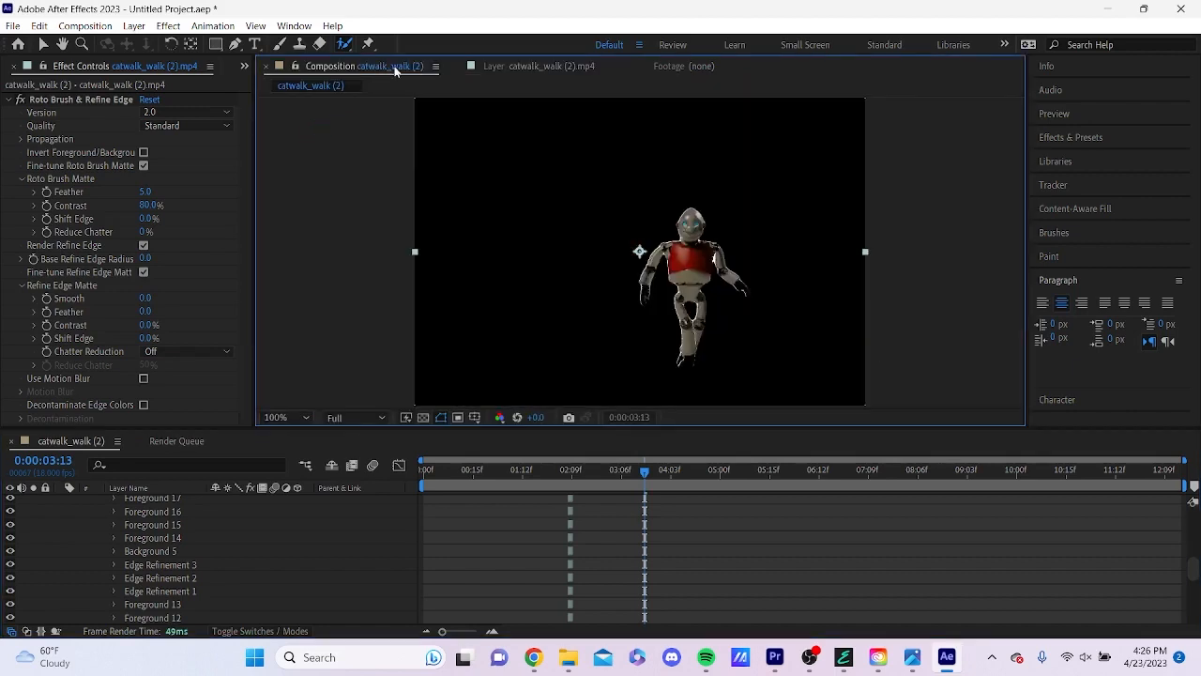
pyautogui.click(423, 417)
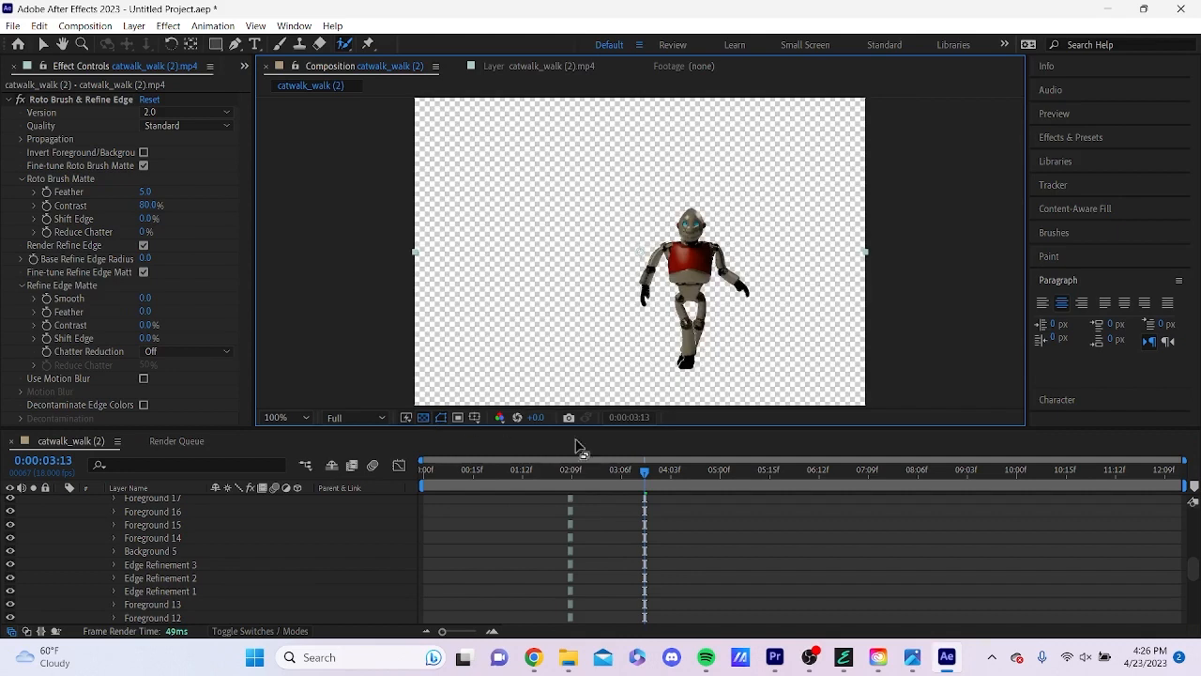
pyautogui.moveTo(643, 473); pyautogui.dragTo(618, 473)
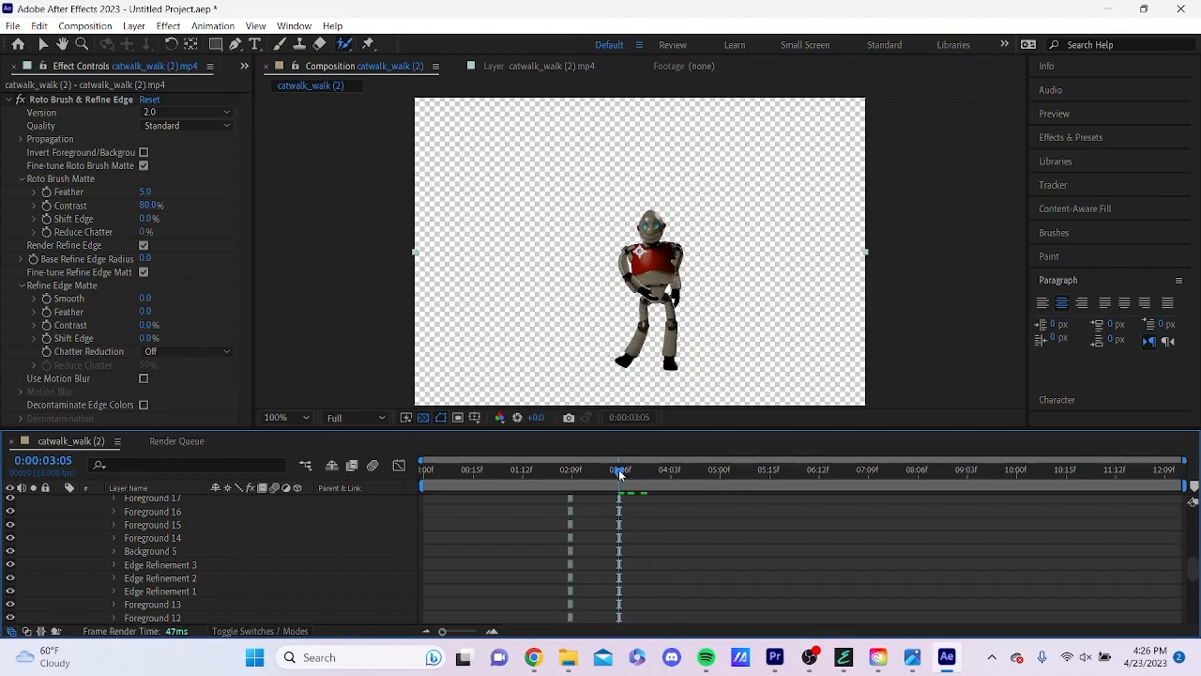
# Switch to File Explorer and preview the background clip IMG_5043 from the original videos folder in AI Final
pyautogui.click(568, 657)
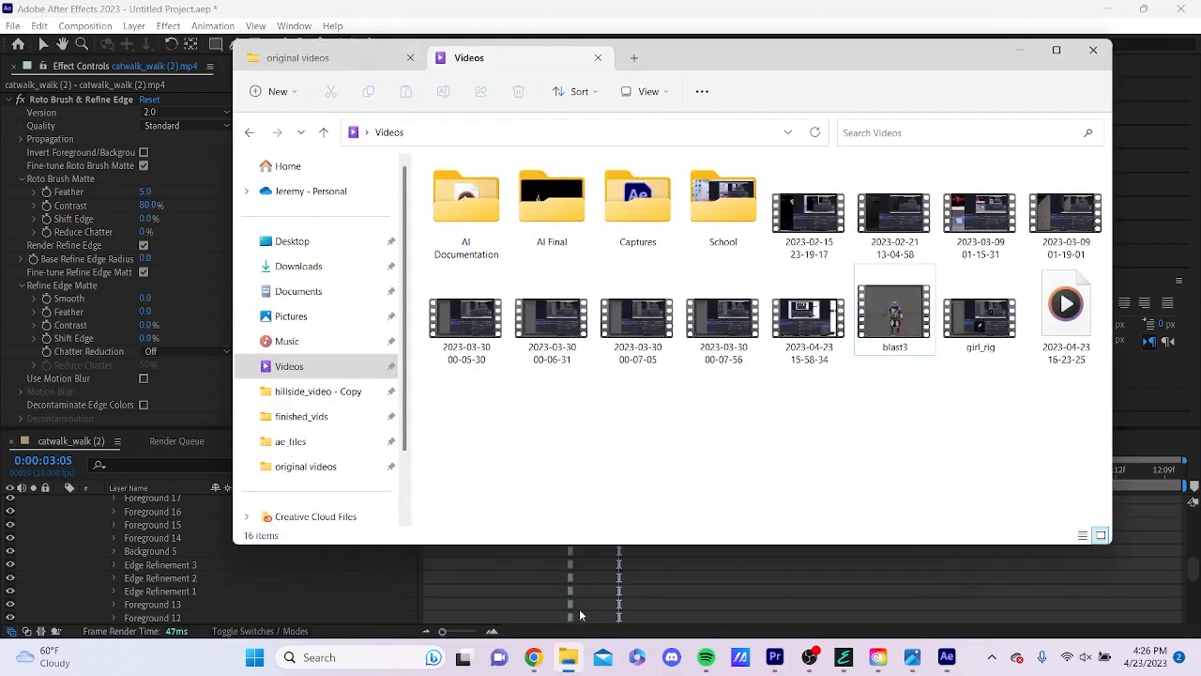
pyautogui.doubleClick(551, 202)
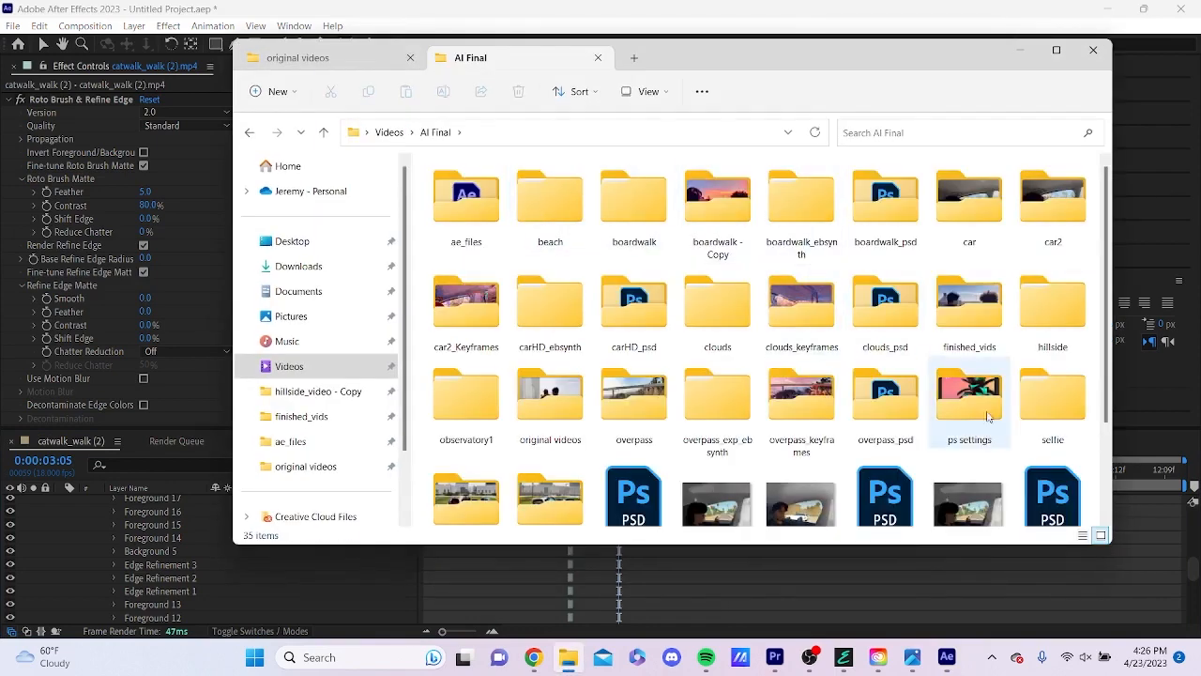
pyautogui.doubleClick(584, 408)
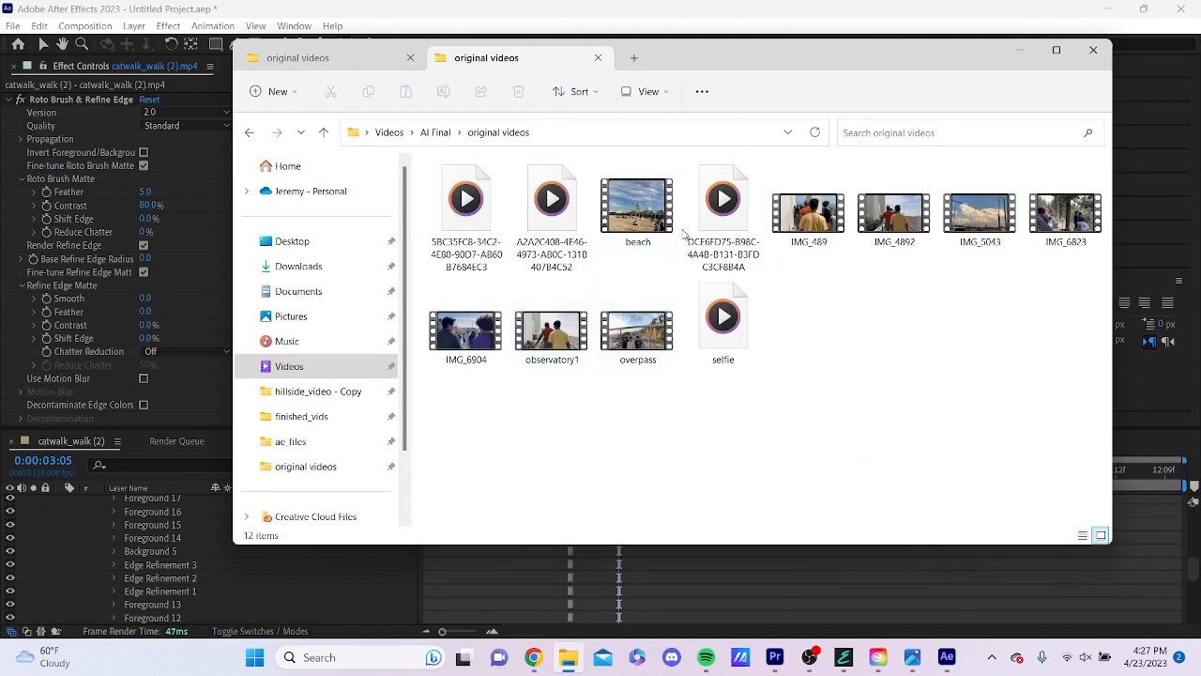
pyautogui.doubleClick(971, 245)
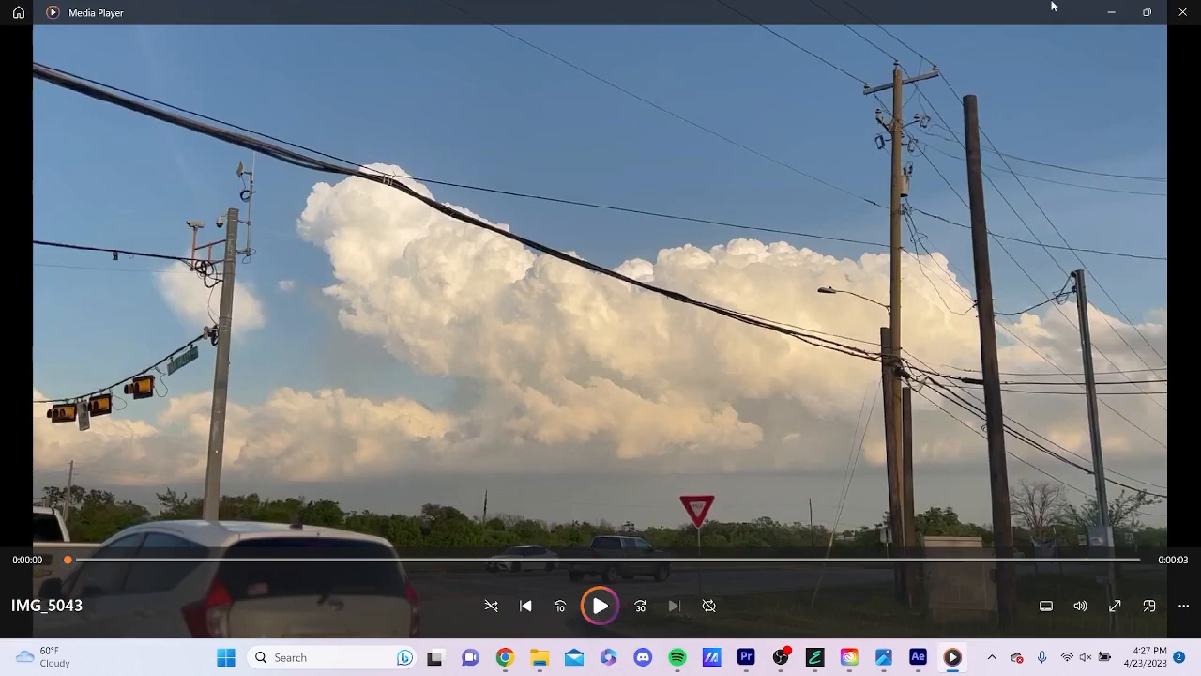
pyautogui.click(1108, 13)
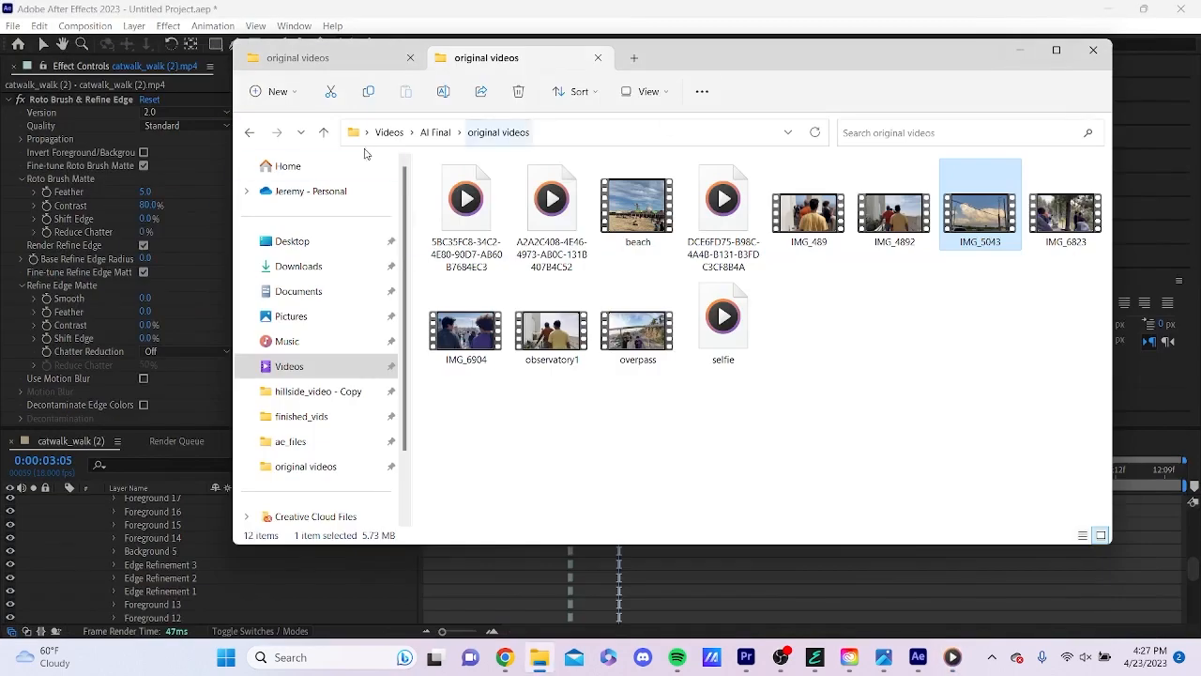
# Open the finished_vids folder in AI Final and view the finished clouds video
pyautogui.click(251, 132)
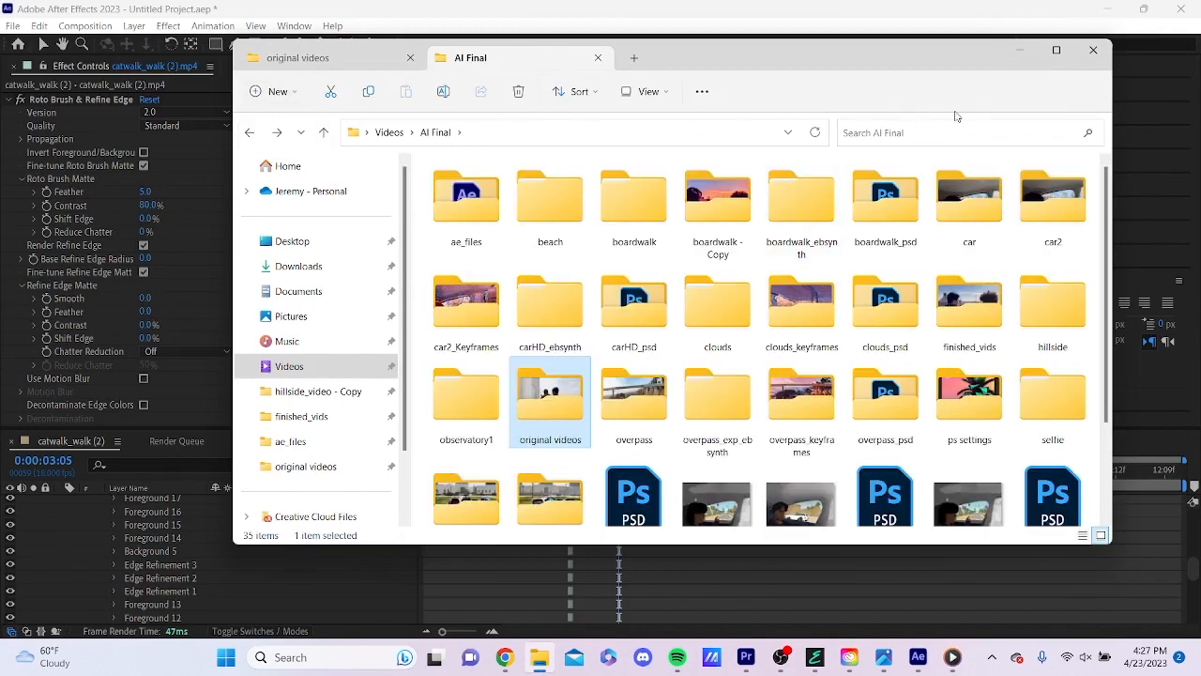
pyautogui.scroll(-2, 1051, 235)
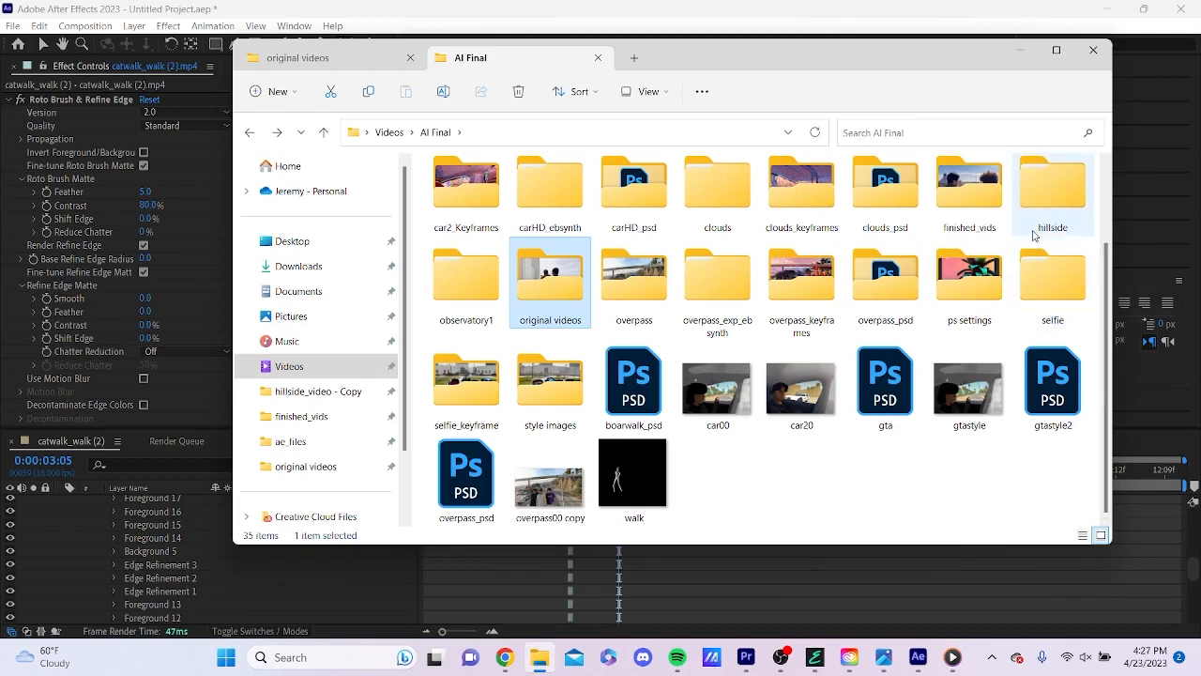
pyautogui.doubleClick(969, 193)
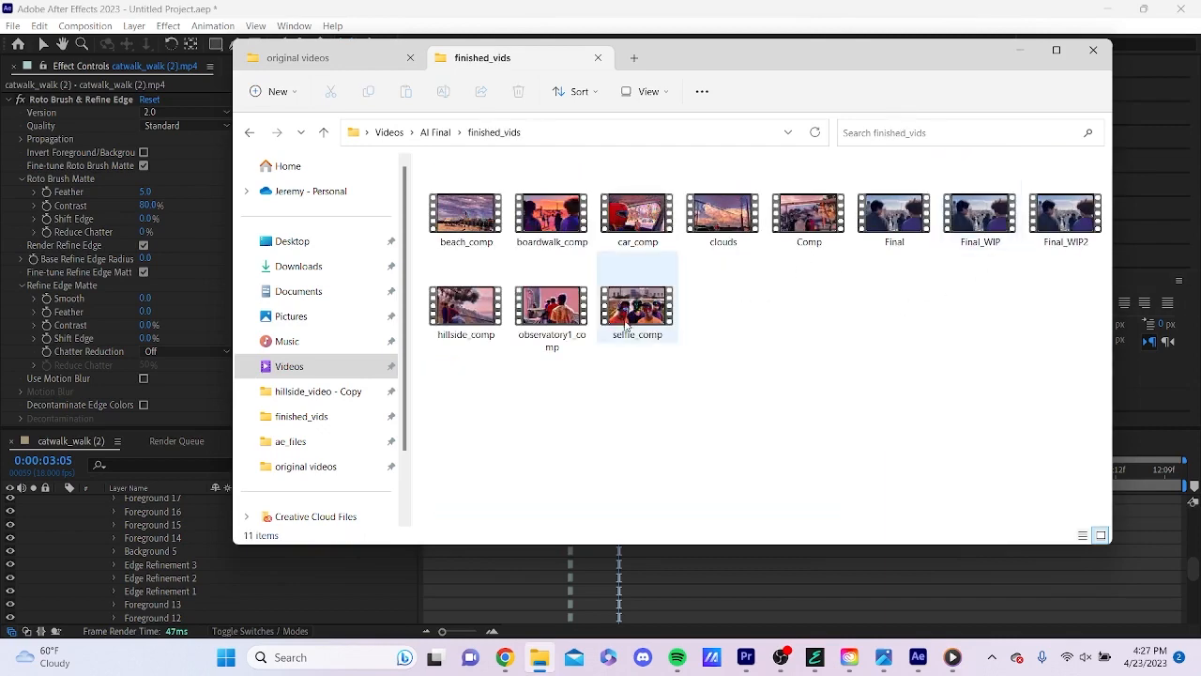
pyautogui.doubleClick(748, 232)
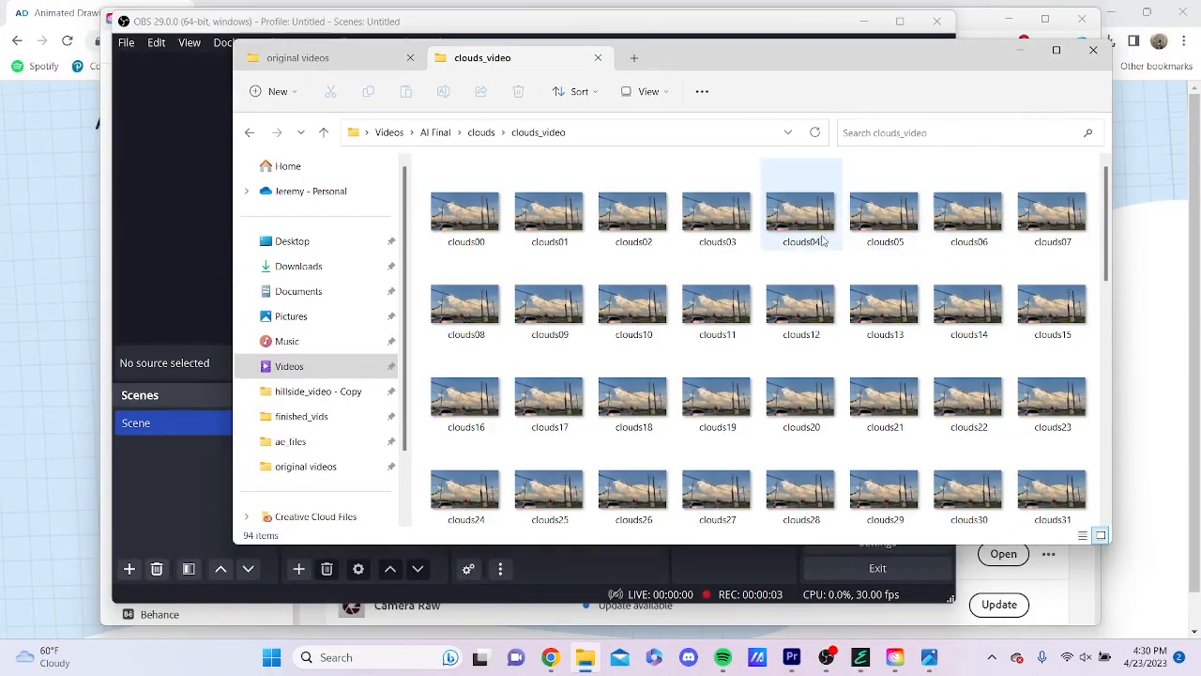
# Look through the composited robot frames in the clouds_video folder from clouds00.png to clouds50.png, and close the viewer
pyautogui.doubleClick(459, 226)
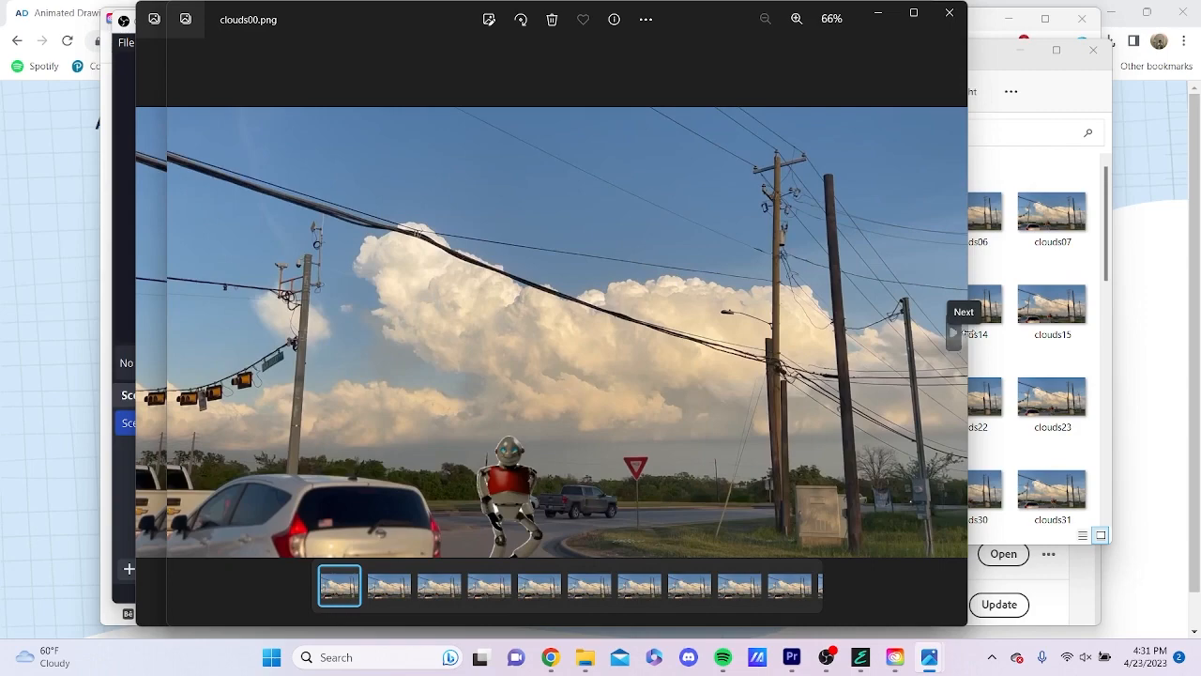
pyautogui.click(953, 337)
pyautogui.click(952, 338)
pyautogui.click(952, 338)
pyautogui.click(953, 338)
pyautogui.click(951, 340)
pyautogui.click(950, 342)
pyautogui.click(949, 342)
pyautogui.click(950, 338)
pyautogui.click(950, 338)
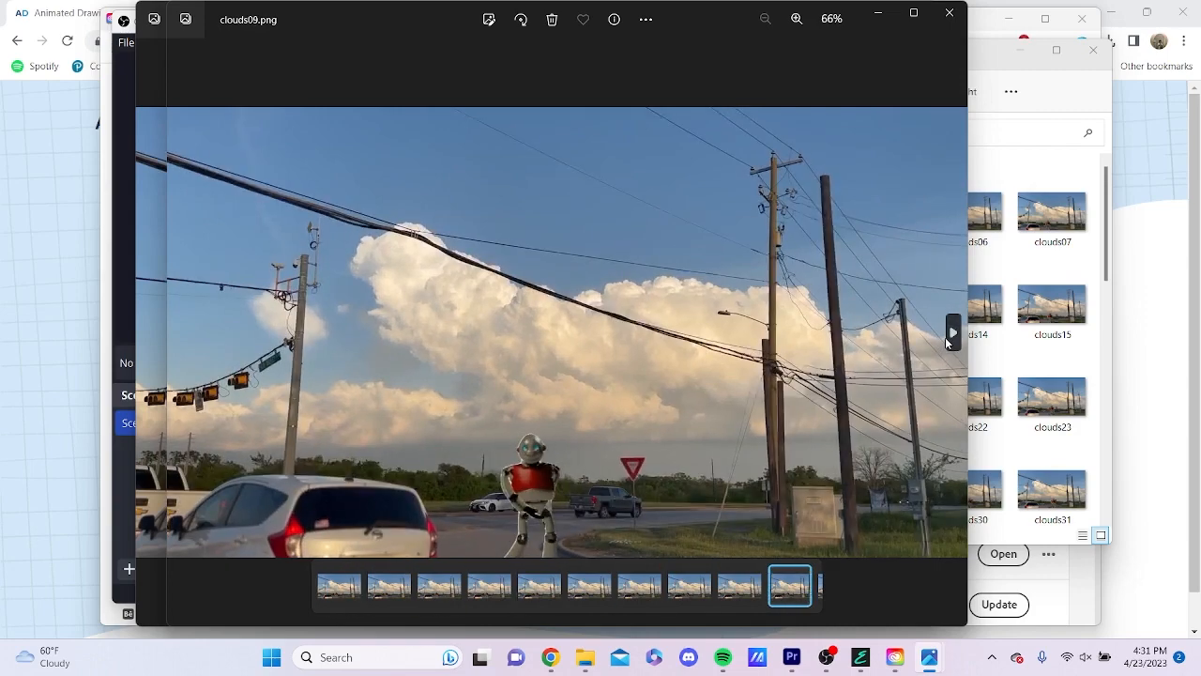
pyautogui.click(949, 338)
pyautogui.click(950, 338)
pyautogui.click(950, 338)
pyautogui.click(949, 338)
pyautogui.click(950, 337)
pyautogui.click(950, 338)
pyautogui.click(949, 337)
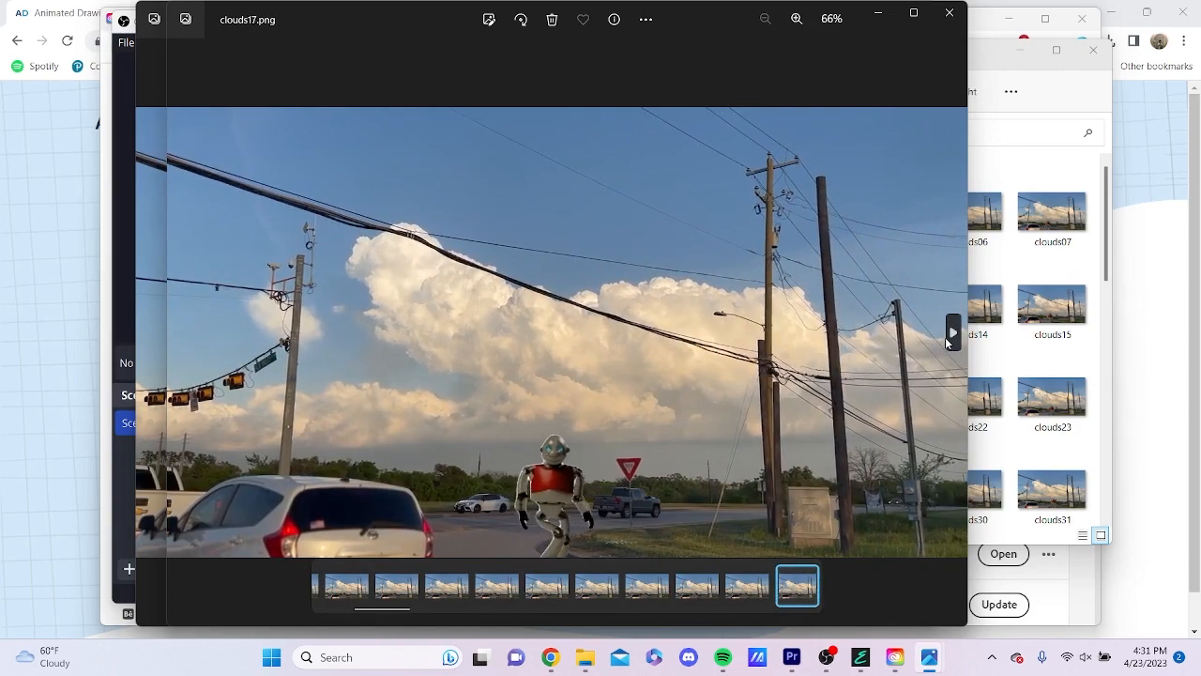
pyautogui.click(949, 338)
pyautogui.click(950, 338)
pyautogui.click(949, 338)
pyautogui.click(950, 337)
pyautogui.click(950, 338)
pyautogui.click(949, 338)
pyautogui.click(950, 338)
pyautogui.click(949, 338)
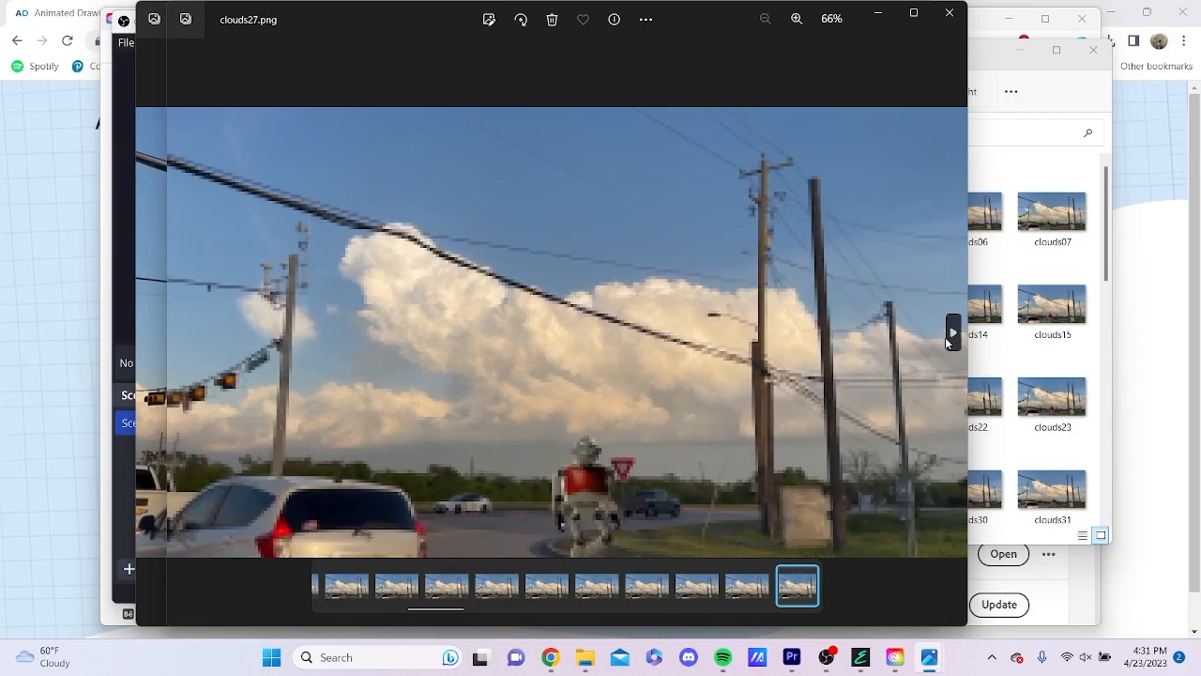
pyautogui.click(949, 338)
pyautogui.click(950, 338)
pyautogui.click(950, 338)
pyautogui.click(949, 338)
pyautogui.click(950, 338)
pyautogui.click(950, 338)
pyautogui.click(950, 337)
pyautogui.click(950, 338)
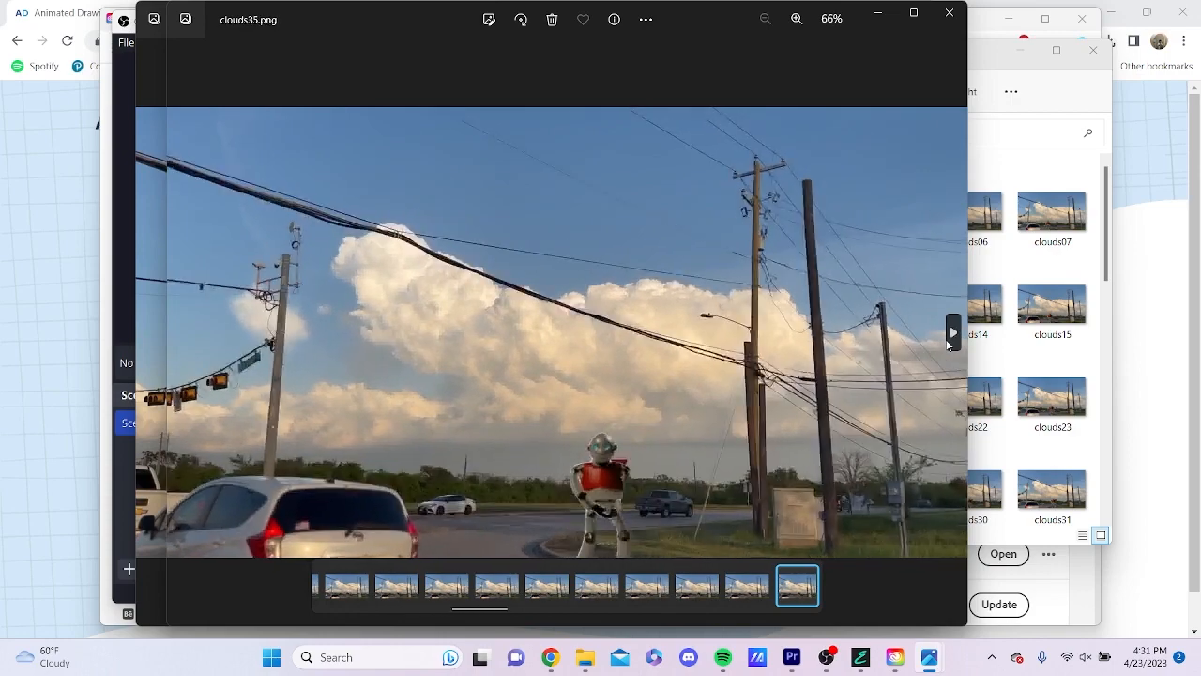
pyautogui.click(949, 338)
pyautogui.click(950, 338)
pyautogui.click(950, 338)
pyautogui.click(949, 338)
pyautogui.click(950, 337)
pyautogui.click(949, 338)
pyautogui.click(950, 338)
pyautogui.click(949, 338)
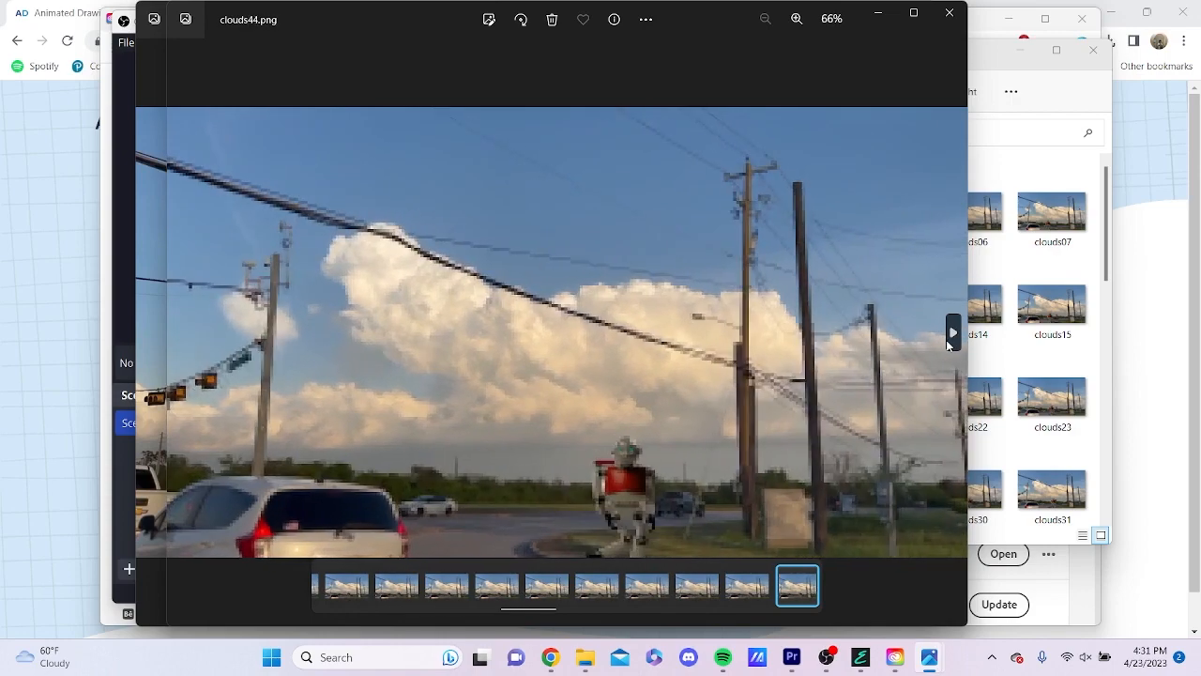
pyautogui.click(950, 338)
pyautogui.click(949, 337)
pyautogui.click(950, 338)
pyautogui.click(949, 338)
pyautogui.click(949, 338)
pyautogui.click(949, 338)
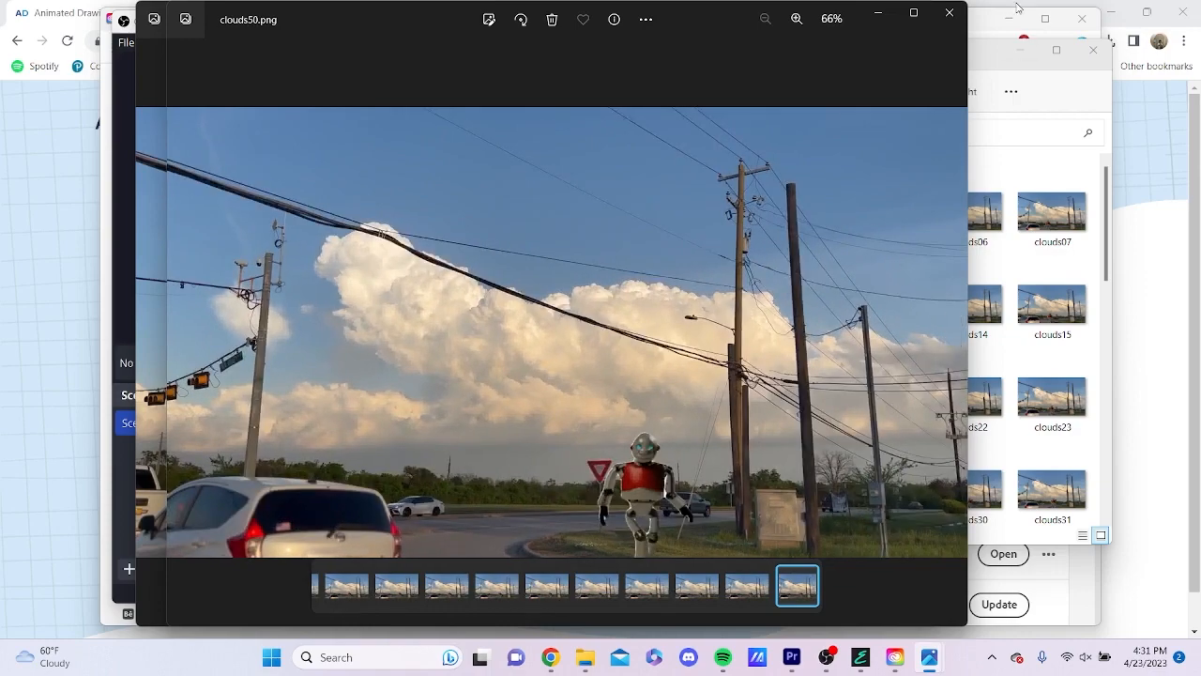
pyautogui.click(950, 13)
pyautogui.click(1010, 92)
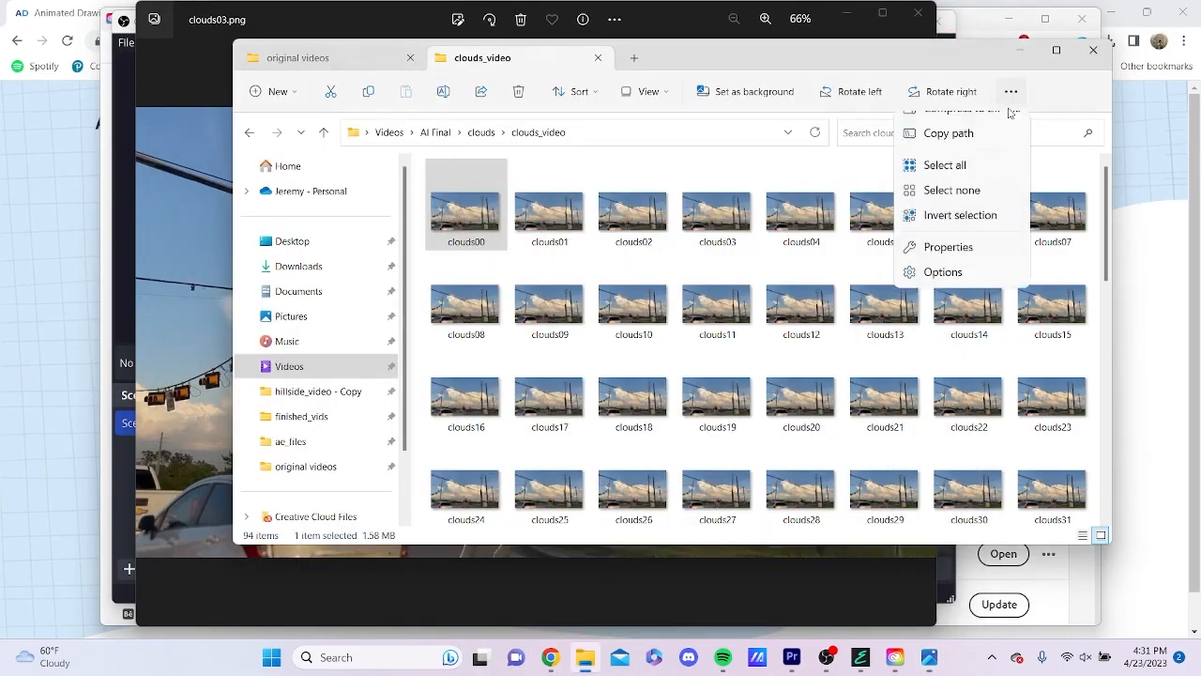
pyautogui.click(682, 154)
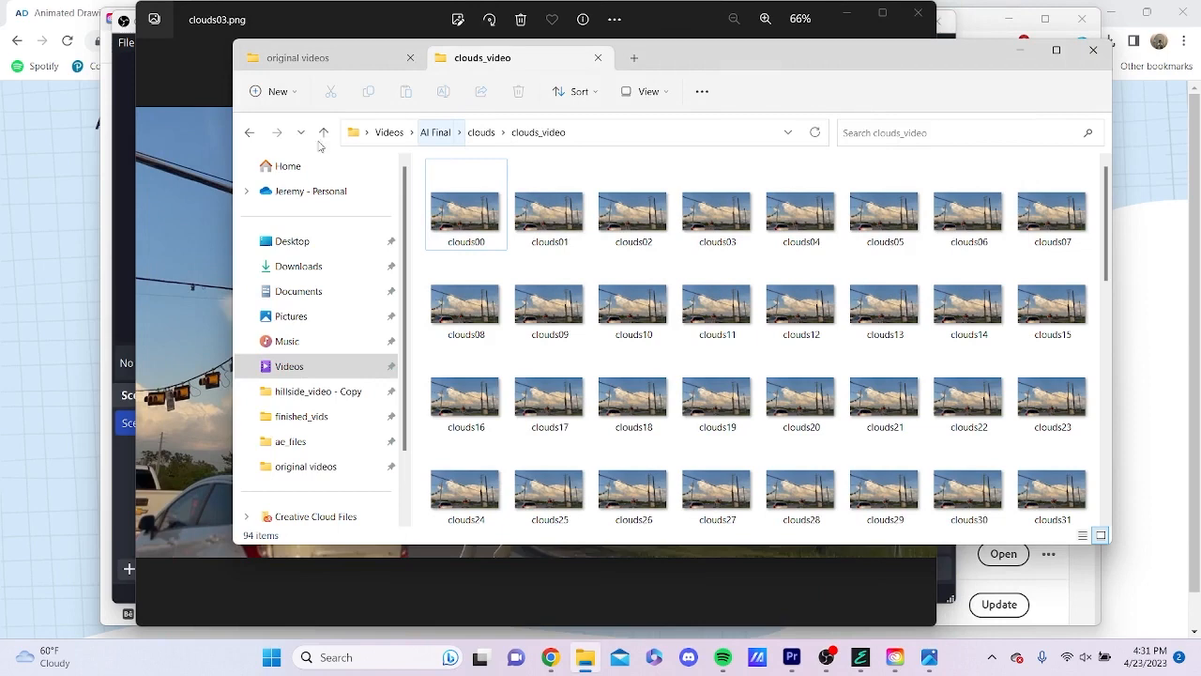
# Open the clouds_keyframes folder in AI Final and look through its stylized robot keyframes, starting with clouds00
pyautogui.click(250, 132)
pyautogui.click(251, 133)
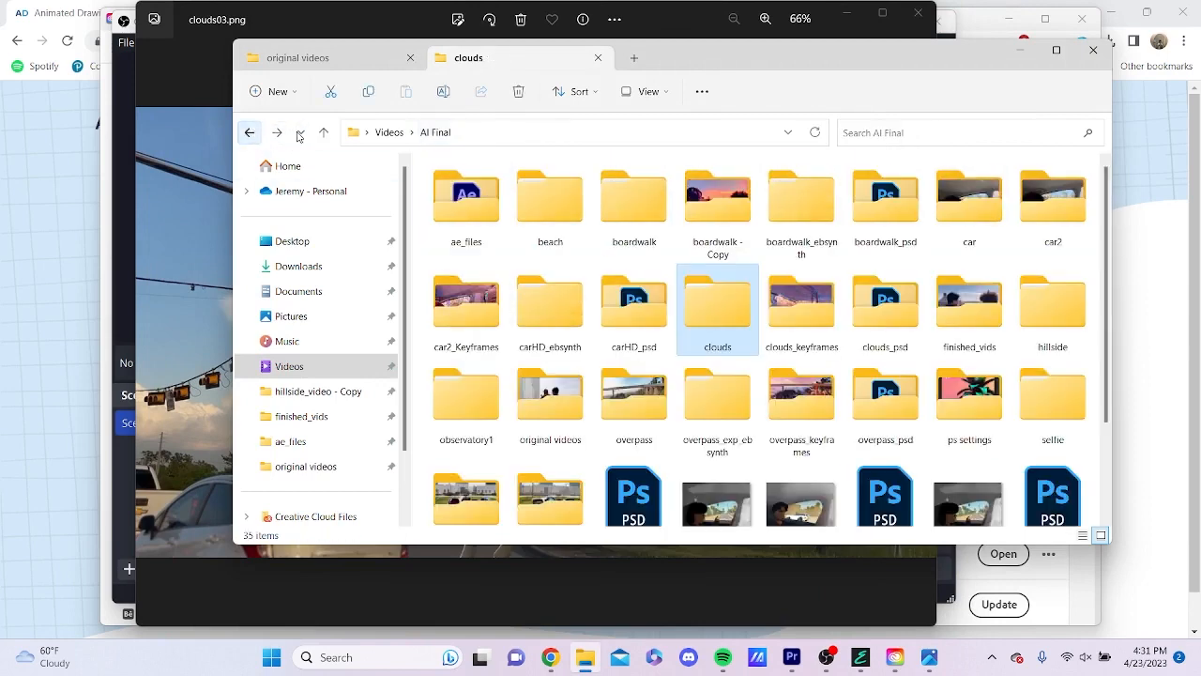
pyautogui.doubleClick(804, 290)
pyautogui.doubleClick(466, 208)
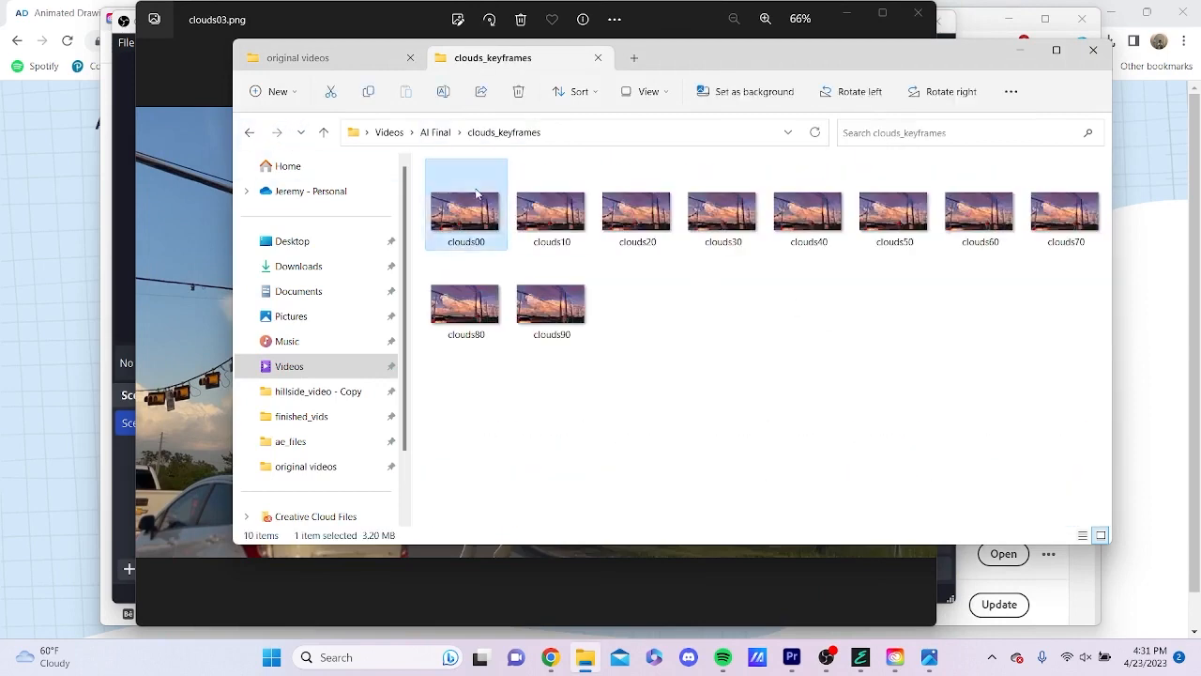
pyautogui.click(952, 333)
pyautogui.click(953, 333)
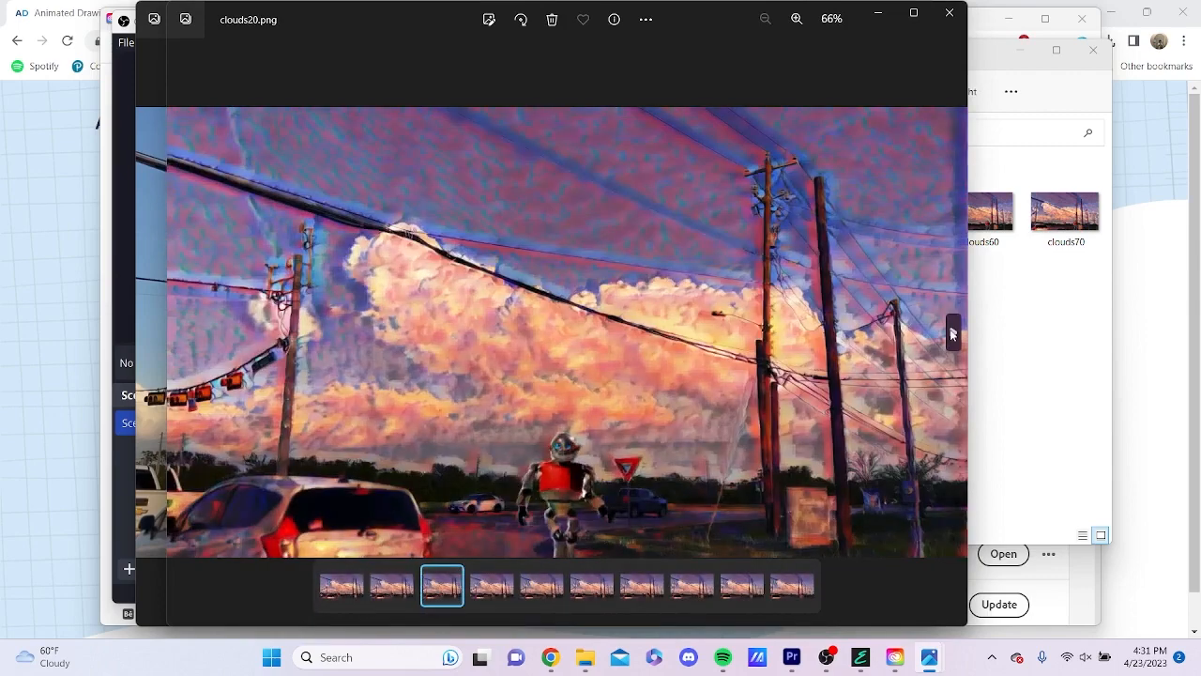
pyautogui.click(952, 333)
pyautogui.click(952, 333)
pyautogui.click(953, 333)
pyautogui.click(953, 333)
pyautogui.click(952, 333)
pyautogui.click(952, 333)
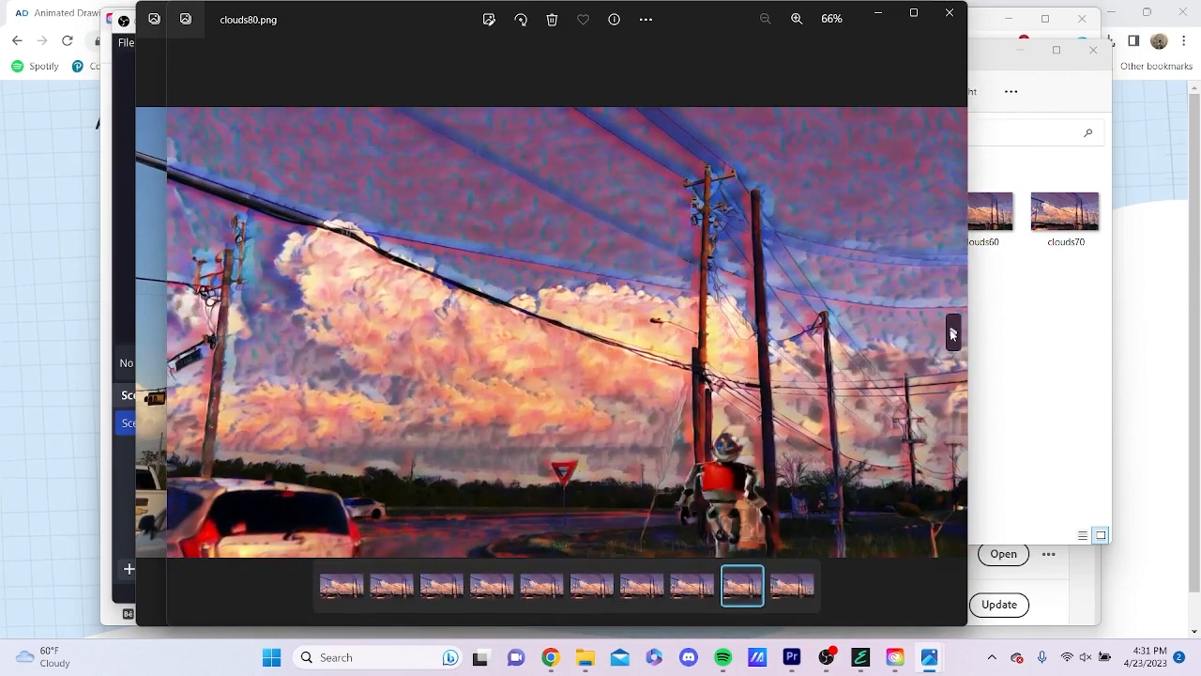
pyautogui.click(953, 333)
pyautogui.click(183, 341)
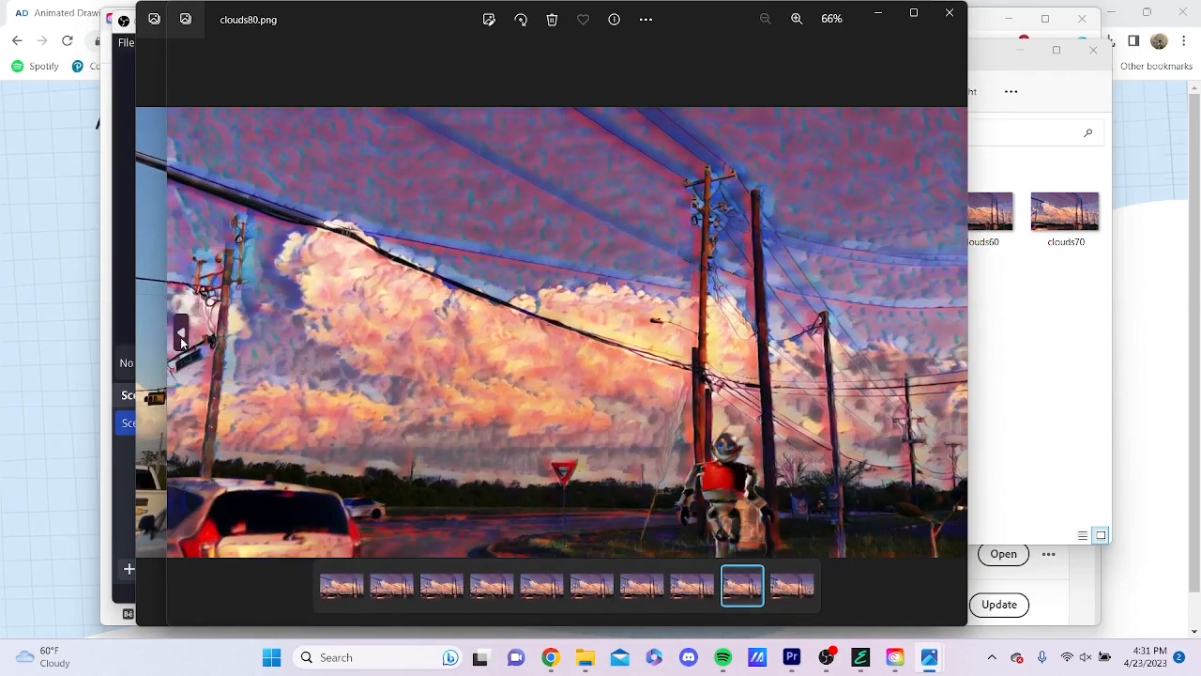
# Look back through the stylized cloud keyframes to clouds30, forward again to clouds90, and close the viewer
pyautogui.click(183, 340)
pyautogui.click(183, 342)
pyautogui.click(183, 341)
pyautogui.click(183, 341)
pyautogui.click(183, 341)
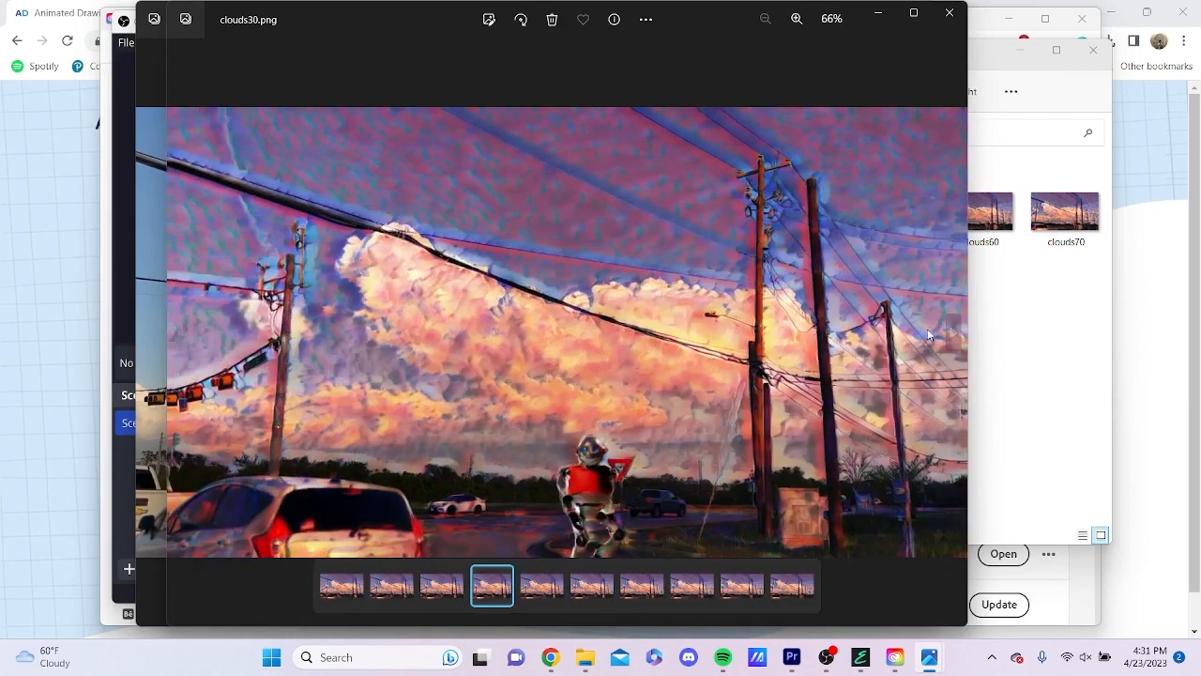
pyautogui.click(952, 333)
pyautogui.click(953, 333)
pyautogui.click(952, 333)
pyautogui.click(952, 333)
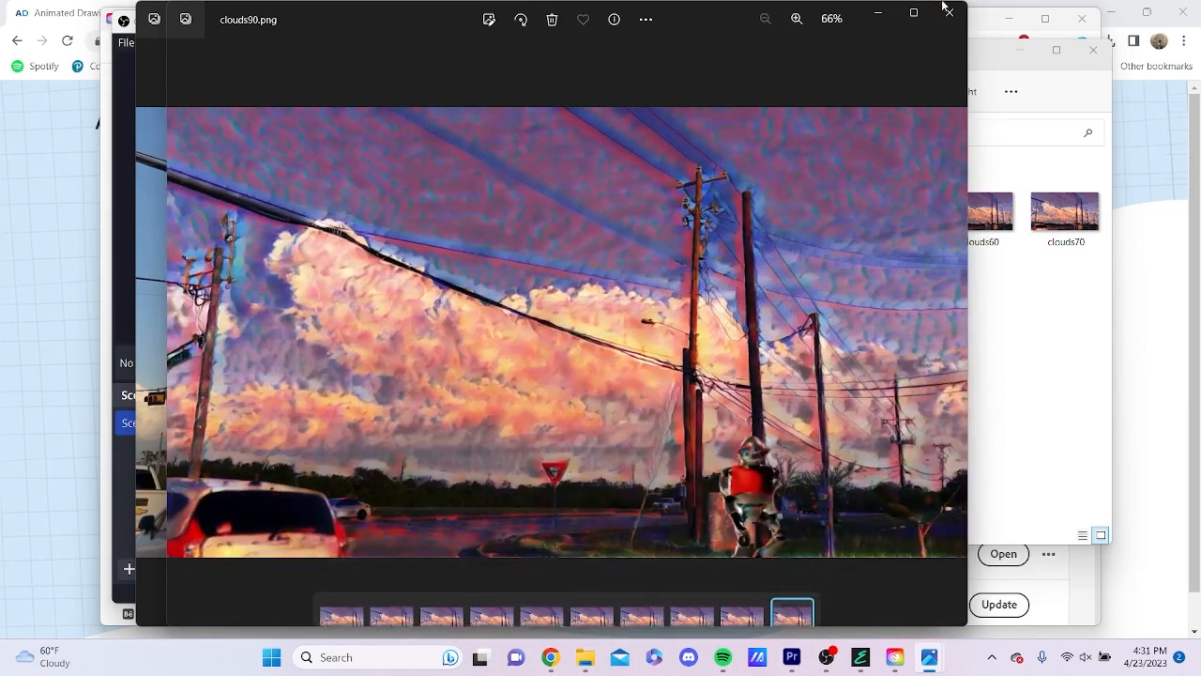
pyautogui.click(949, 12)
# Open the out_00 folder inside AI Final's clouds folder and look through its stylized frames, starting with 00
pyautogui.click(989, 325)
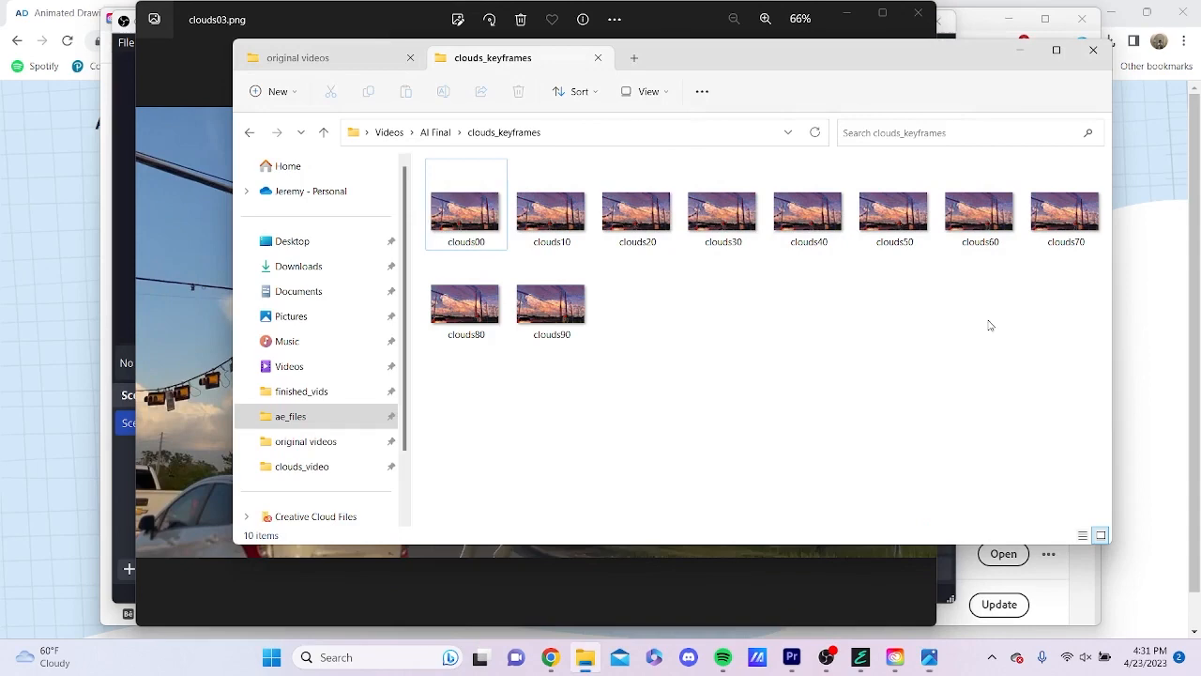
pyautogui.click(249, 131)
pyautogui.doubleClick(732, 333)
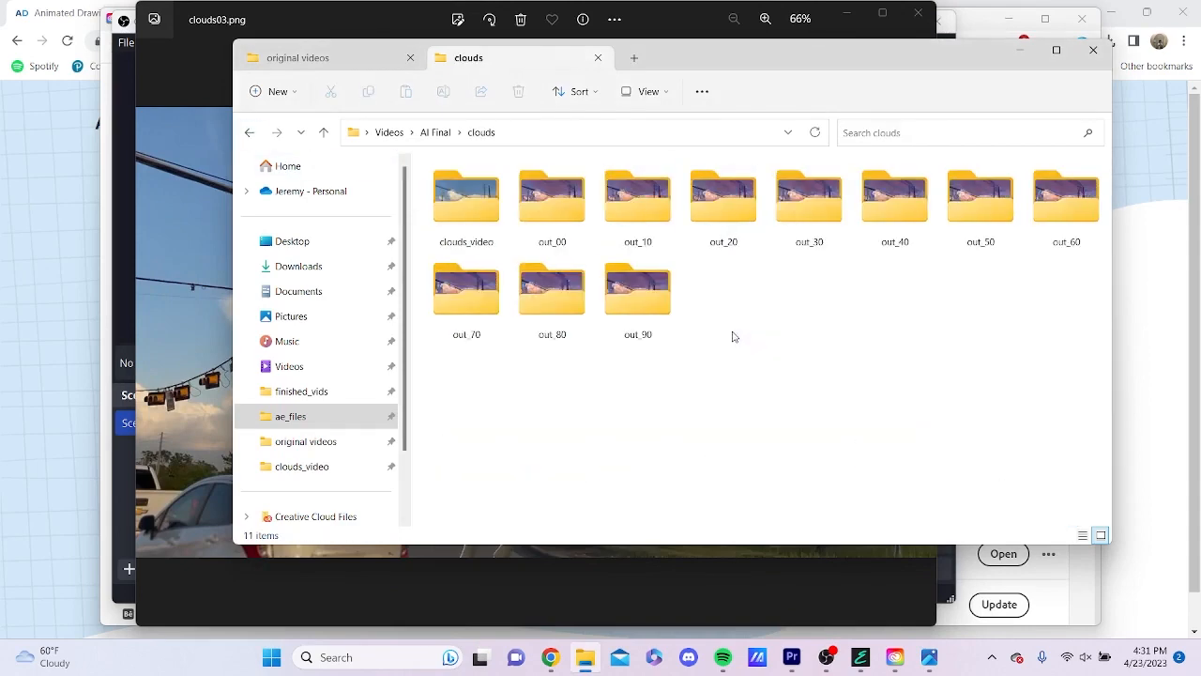
pyautogui.doubleClick(579, 222)
pyautogui.doubleClick(468, 207)
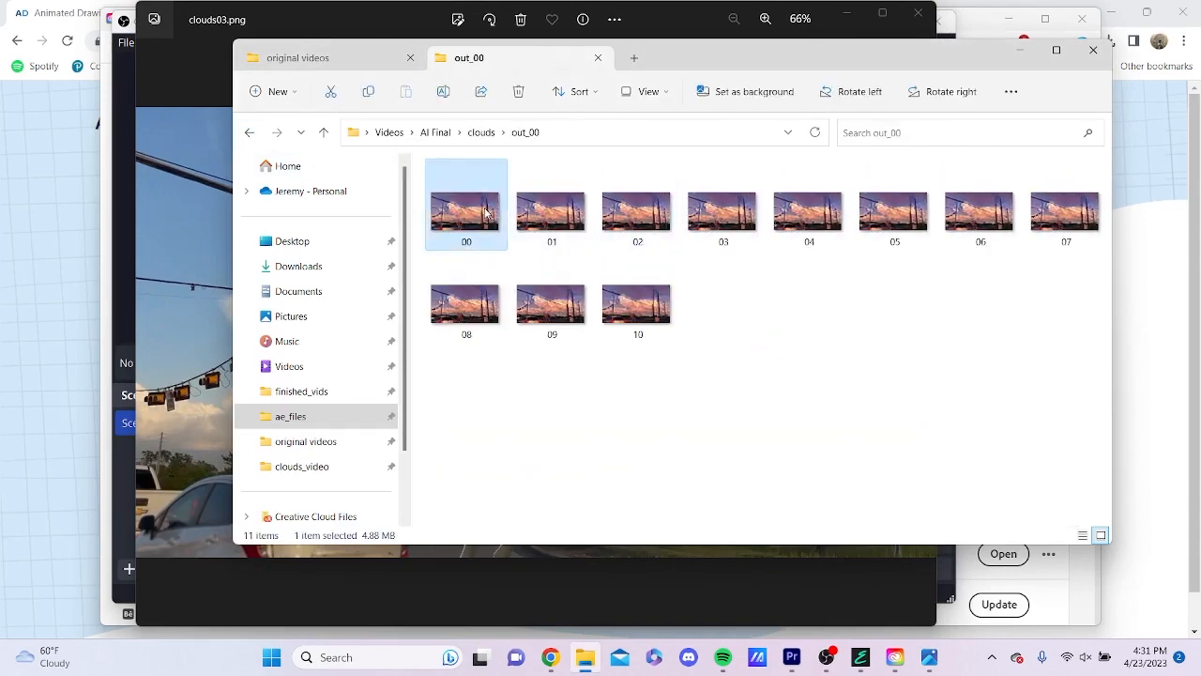
pyautogui.click(954, 328)
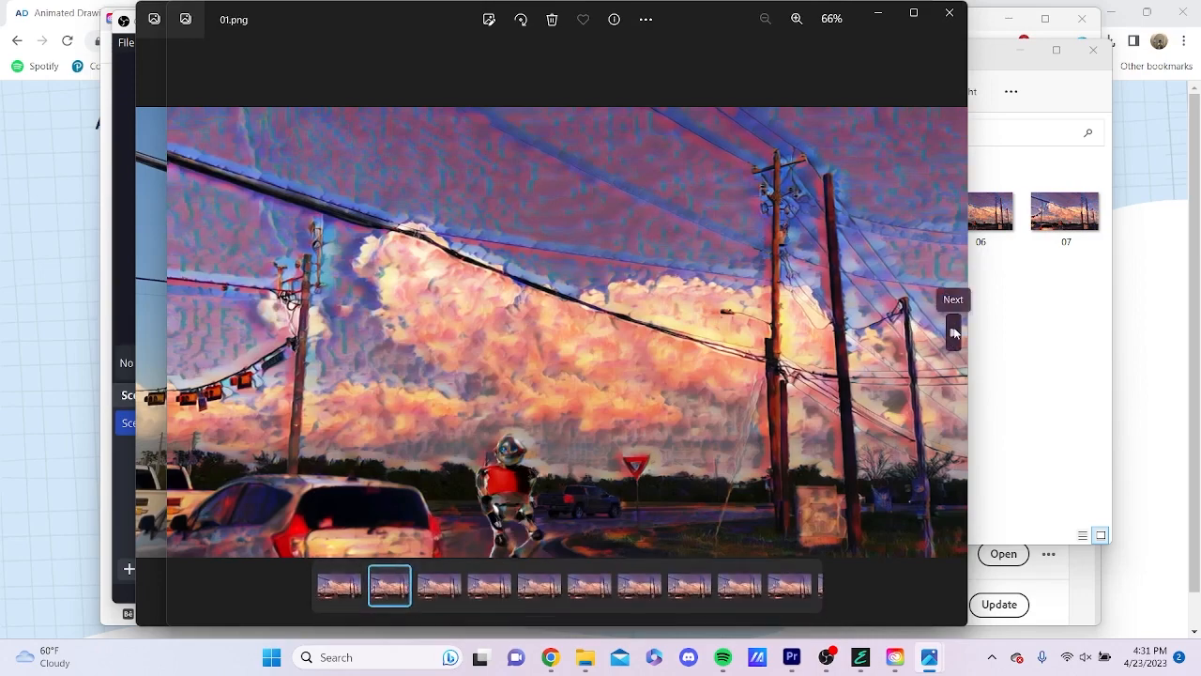
pyautogui.click(954, 329)
pyautogui.click(953, 328)
pyautogui.click(953, 330)
pyautogui.click(954, 330)
pyautogui.click(953, 331)
pyautogui.click(953, 333)
pyautogui.click(954, 333)
pyautogui.click(954, 333)
pyautogui.click(953, 334)
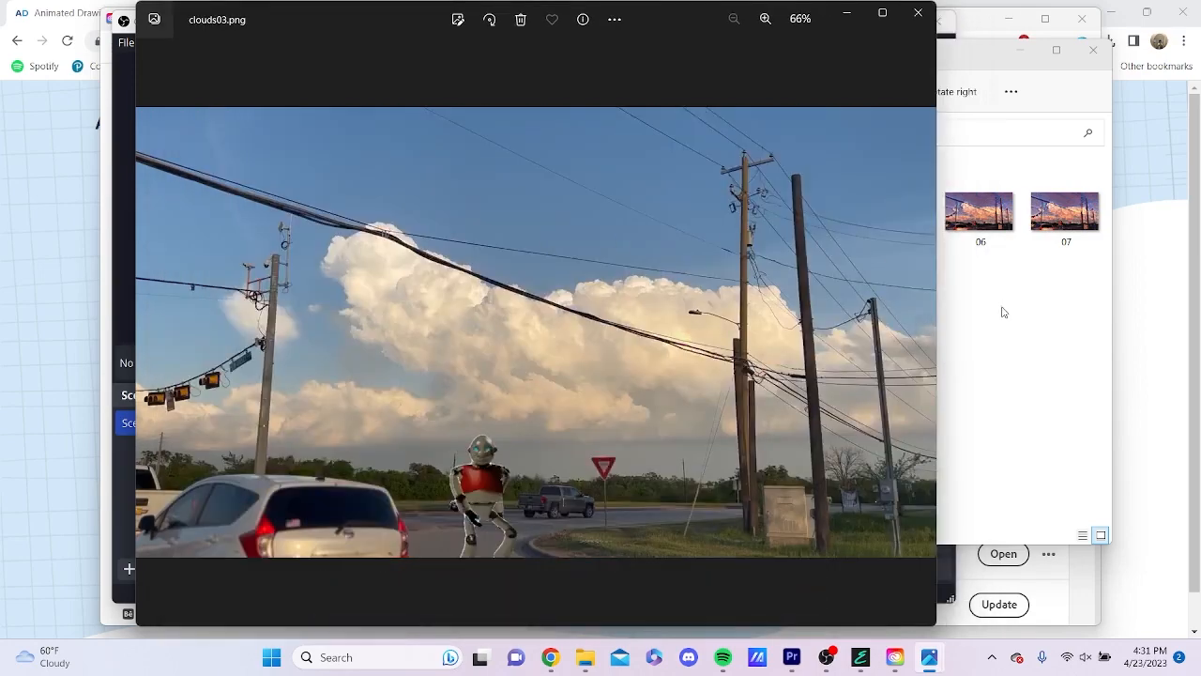
pyautogui.click(1004, 312)
pyautogui.doubleClick(550, 208)
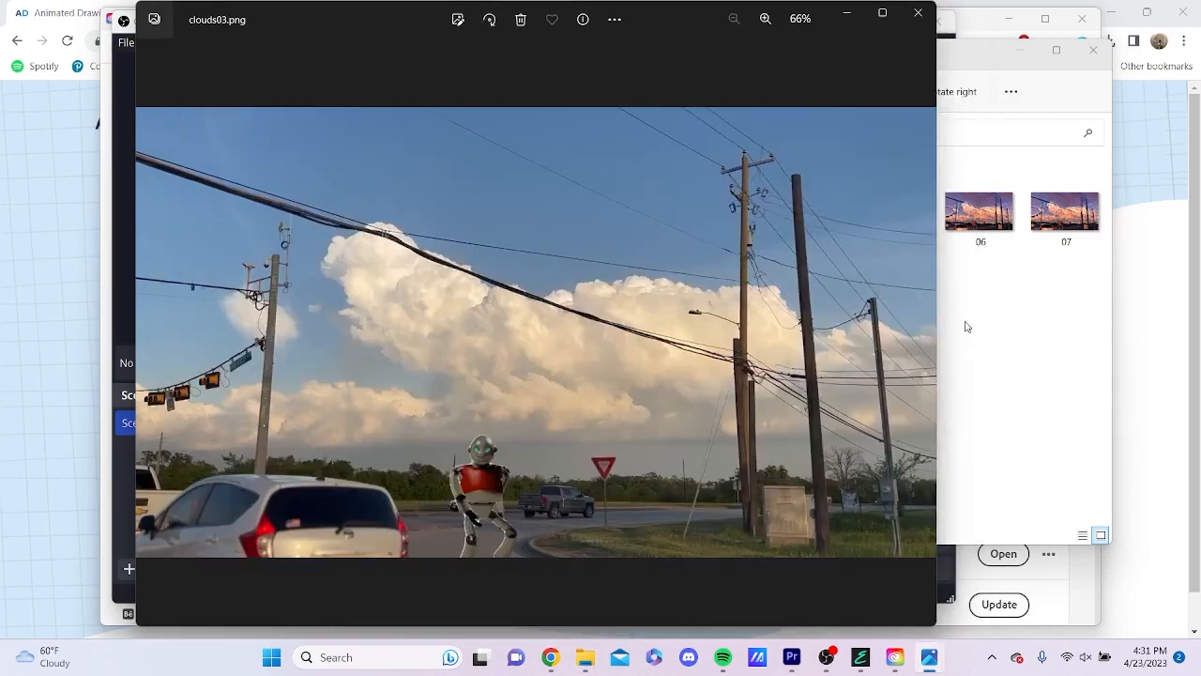
pyautogui.click(966, 326)
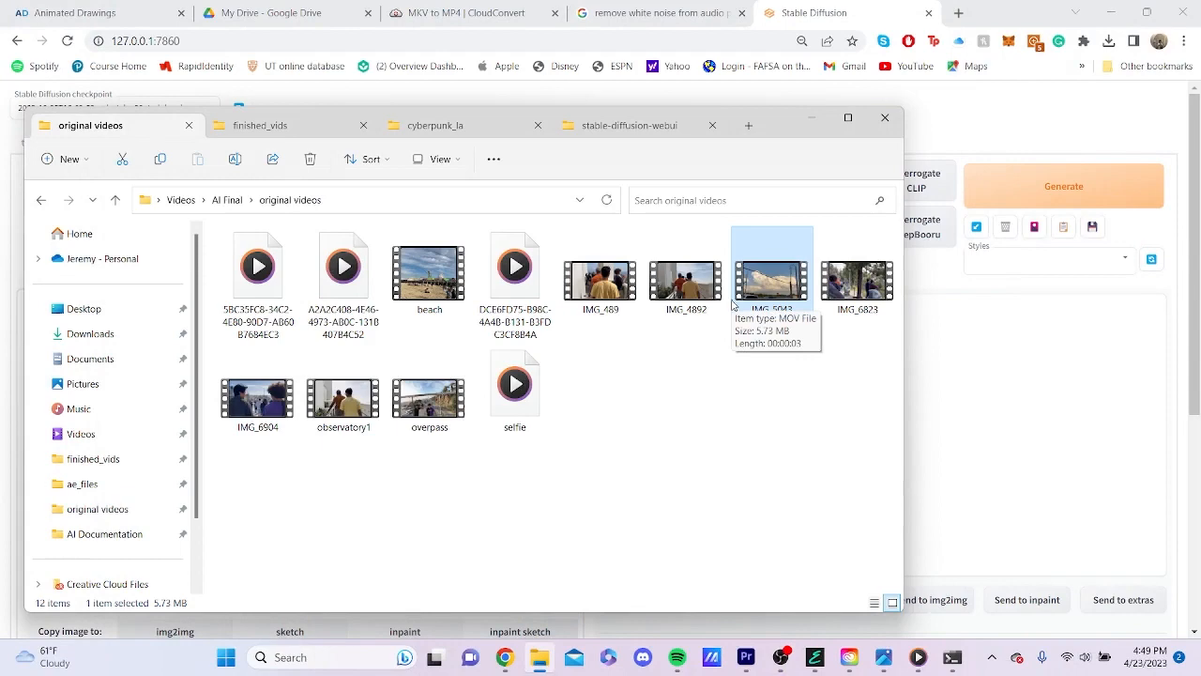
# View the original selfie video, and compare it with selfie_comp in the finished_vids folder, closing the player after each
pyautogui.doubleClick(548, 391)
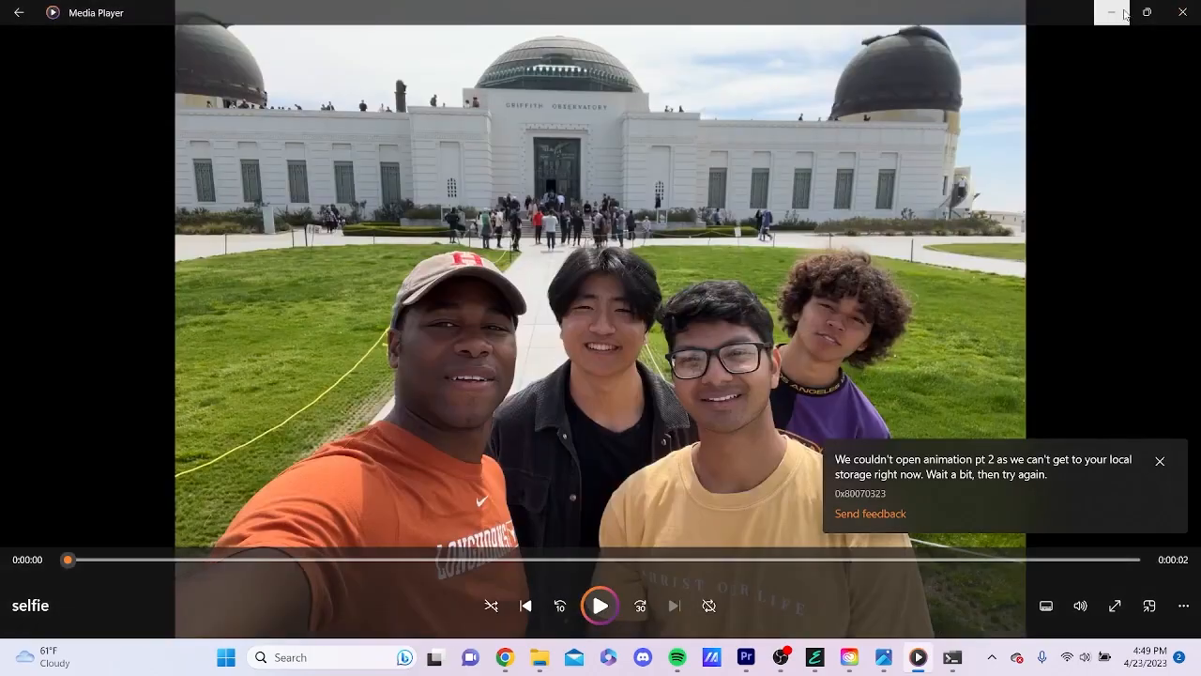
pyautogui.click(1182, 12)
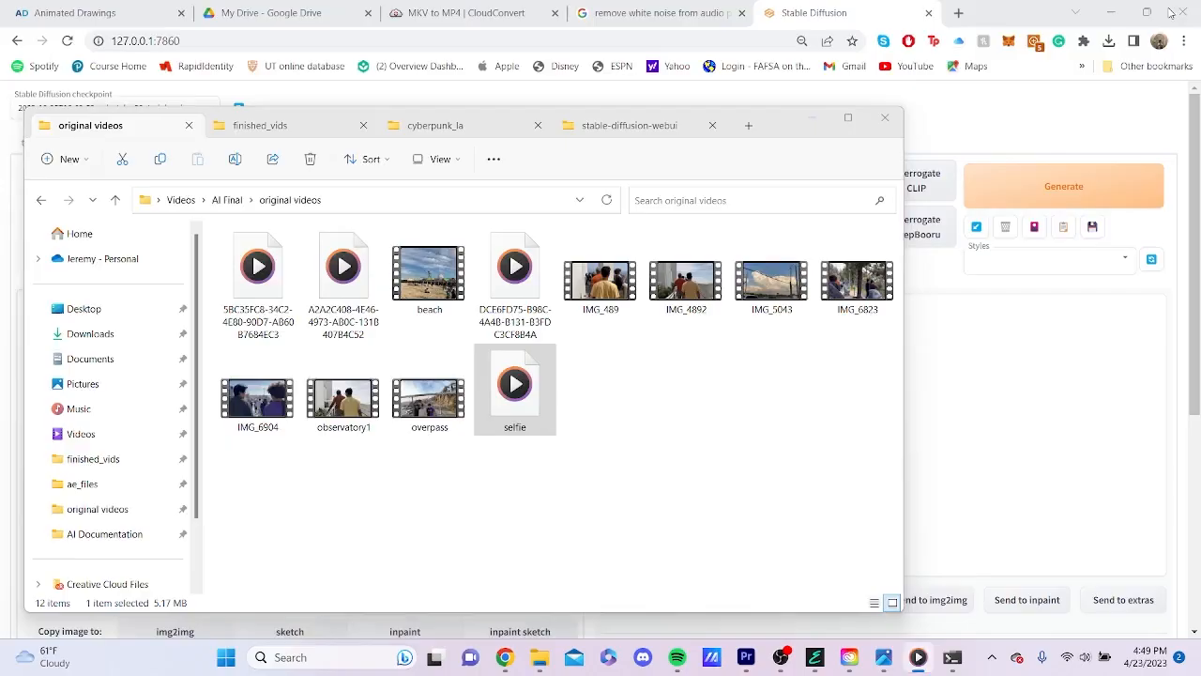
pyautogui.click(279, 128)
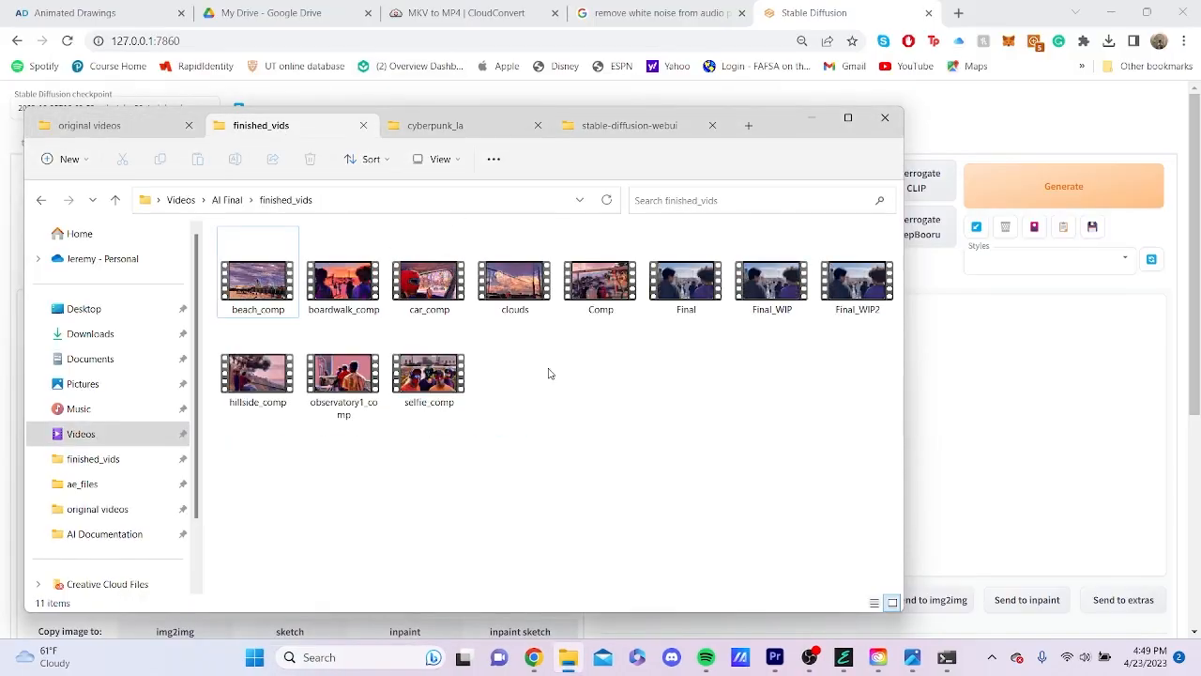
pyautogui.doubleClick(417, 397)
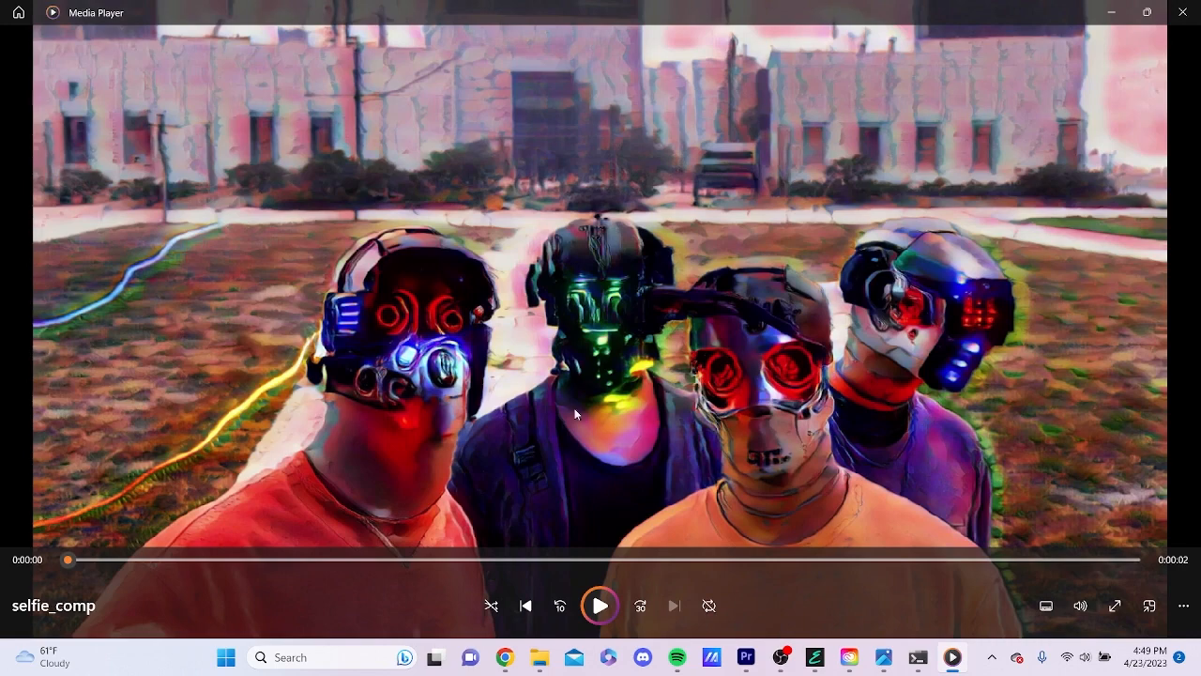
pyautogui.click(1182, 14)
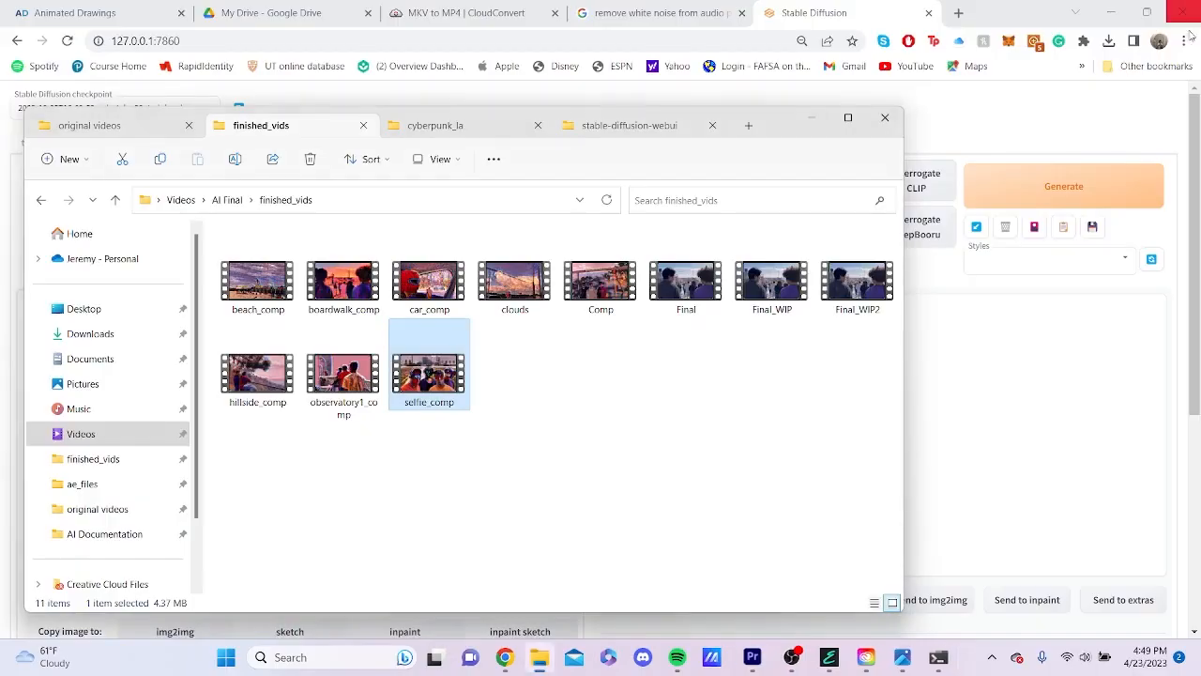
# Open the selfie_video frame folder inside AI Final's selfie folder in File Explorer
pyautogui.click(806, 125)
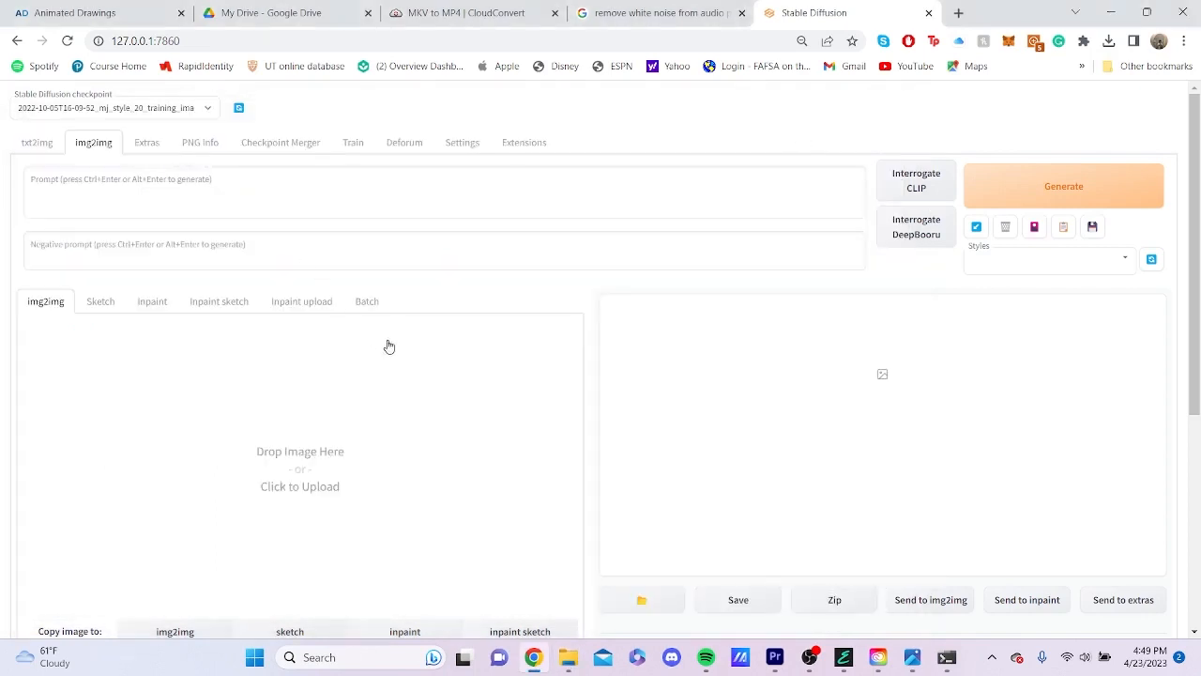
pyautogui.scroll(-1, 390, 346)
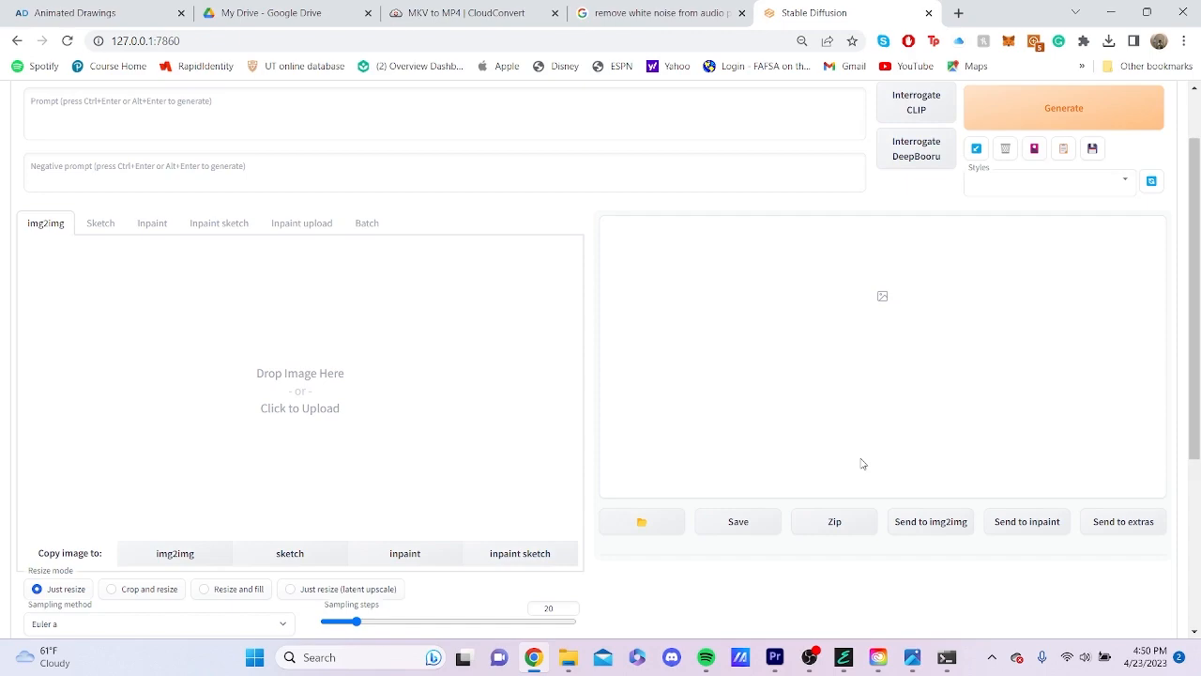
pyautogui.click(570, 661)
pyautogui.click(570, 661)
pyautogui.click(570, 661)
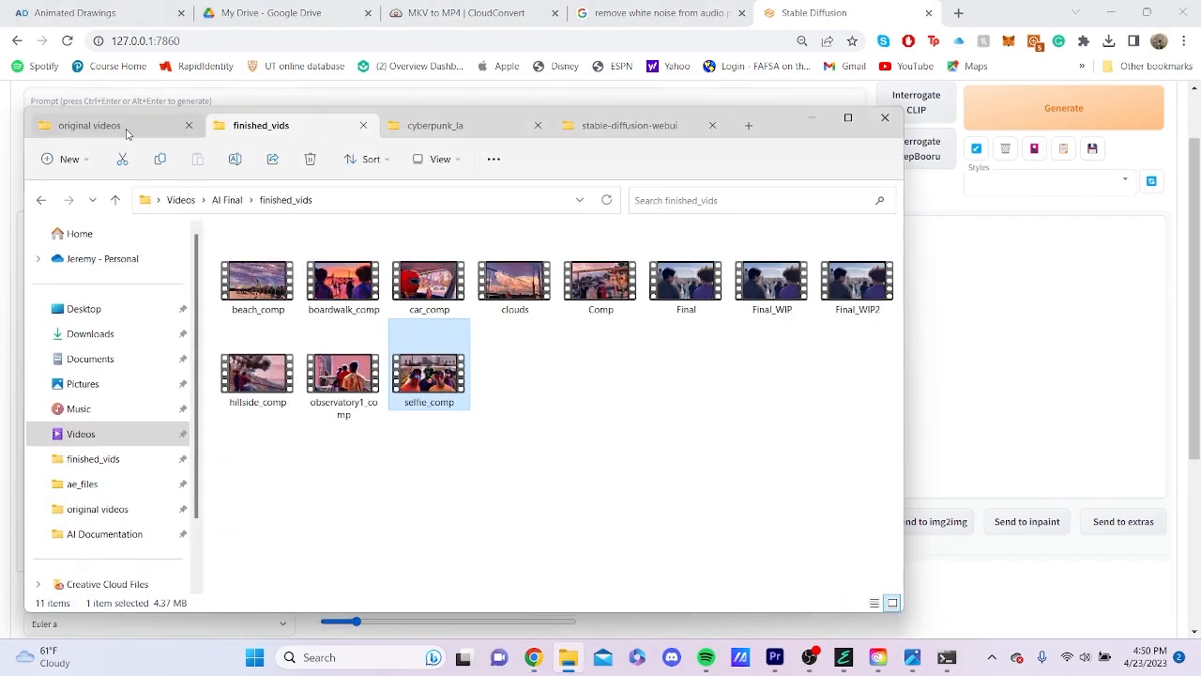
pyautogui.click(127, 133)
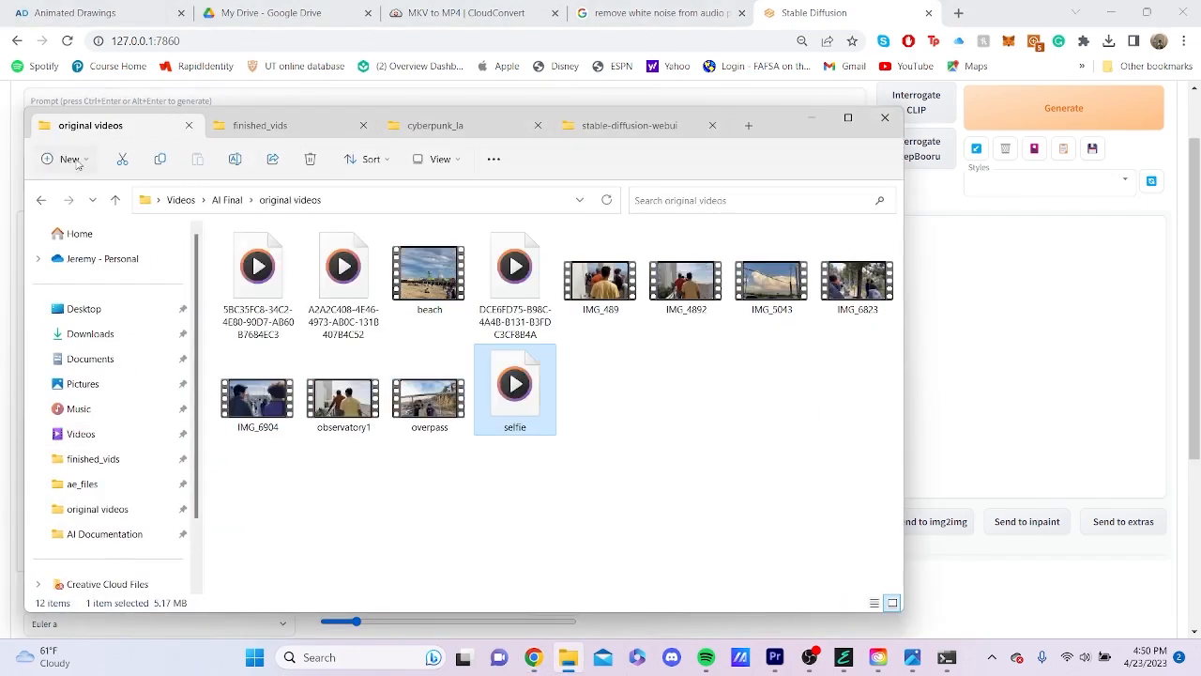
pyautogui.click(42, 200)
pyautogui.scroll(-2, 755, 446)
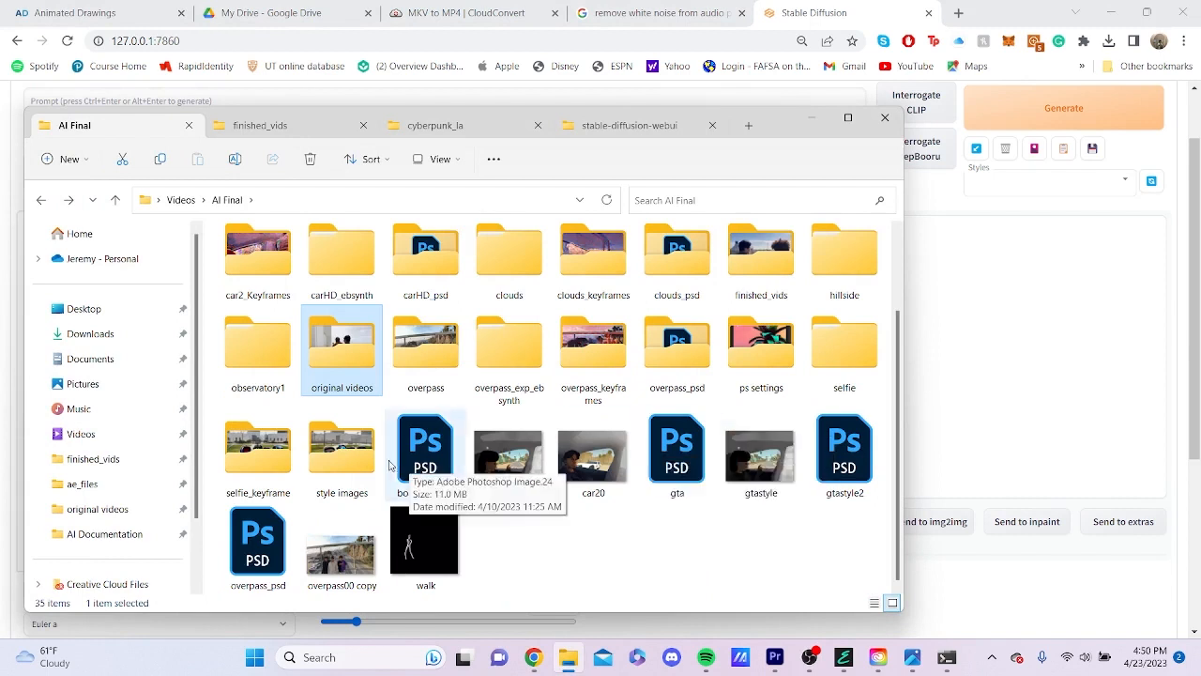
pyautogui.doubleClick(845, 349)
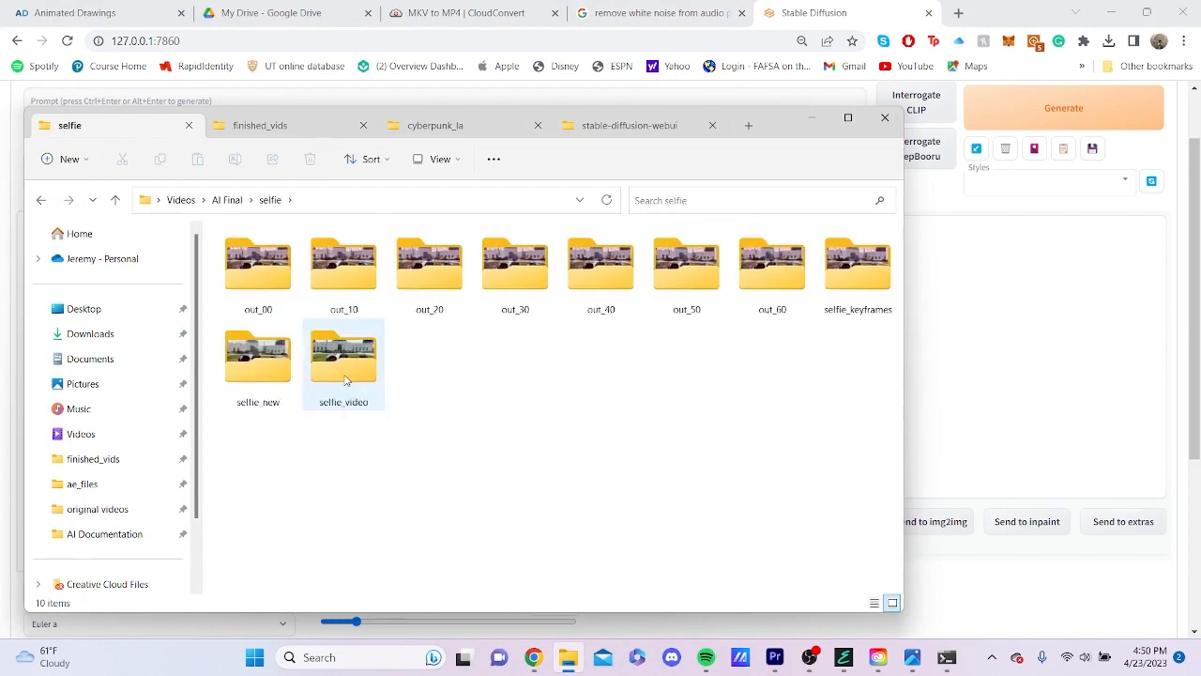
pyautogui.doubleClick(345, 380)
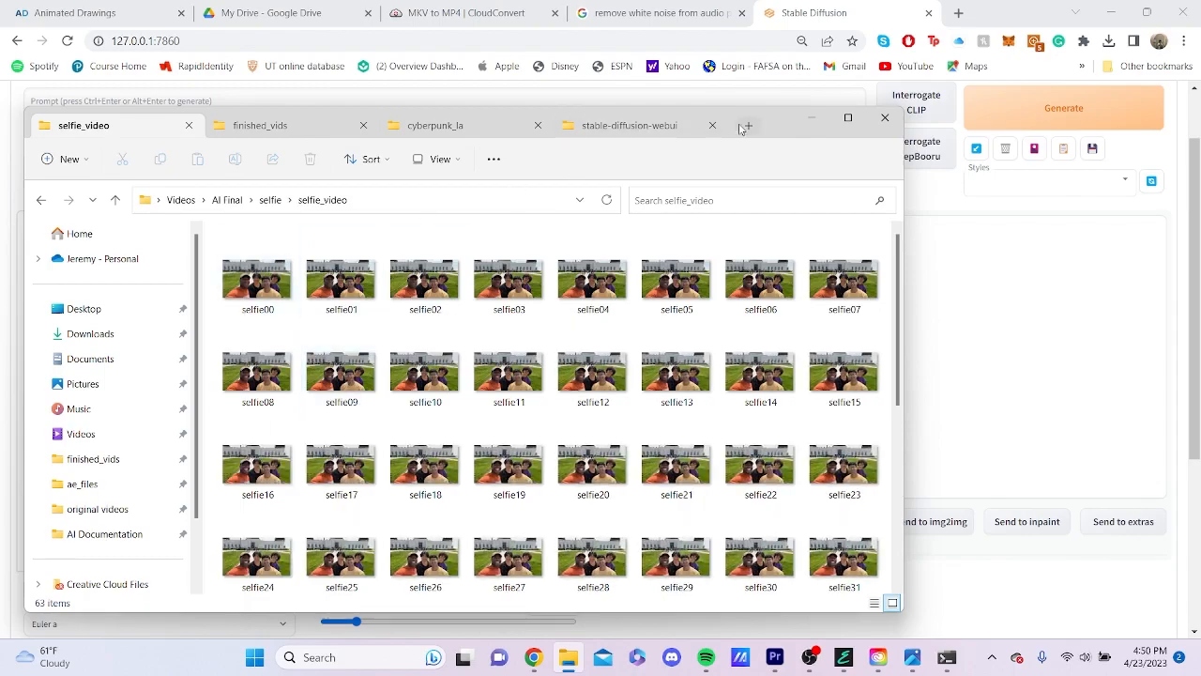
# Load the selfie00 frame as the img2img source image in Stable Diffusion
pyautogui.moveTo(786, 131); pyautogui.dragTo(1199, 141)
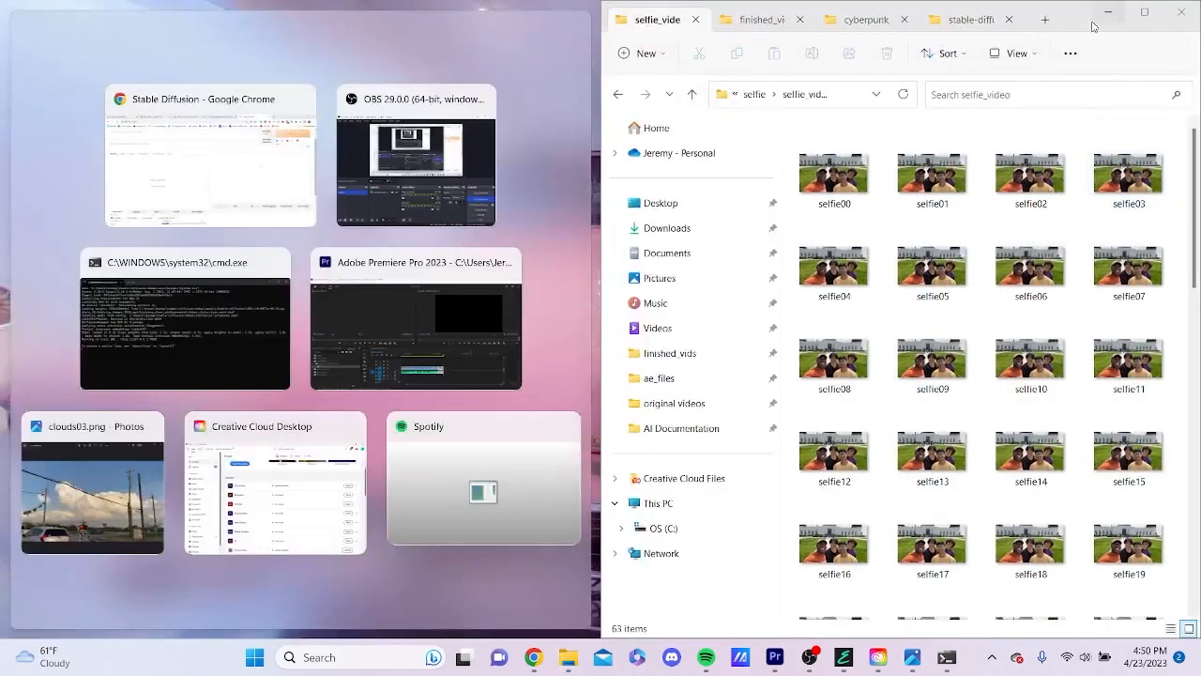
pyautogui.moveTo(1094, 27); pyautogui.dragTo(992, 72)
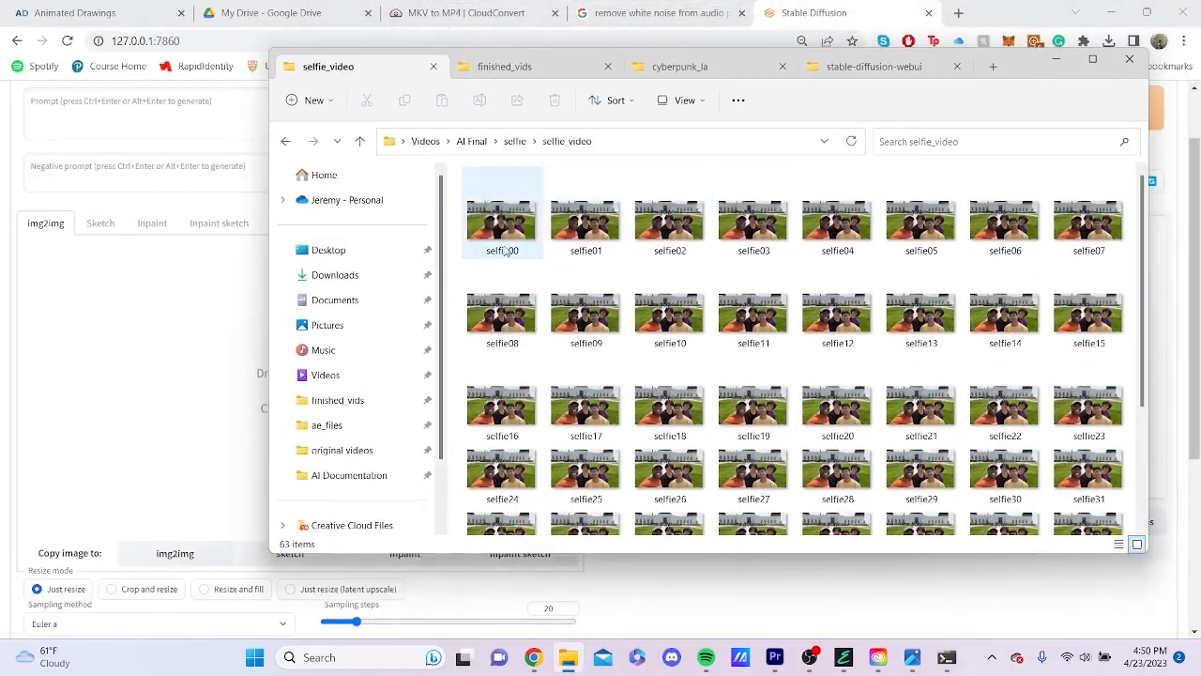
pyautogui.moveTo(504, 250); pyautogui.dragTo(161, 380)
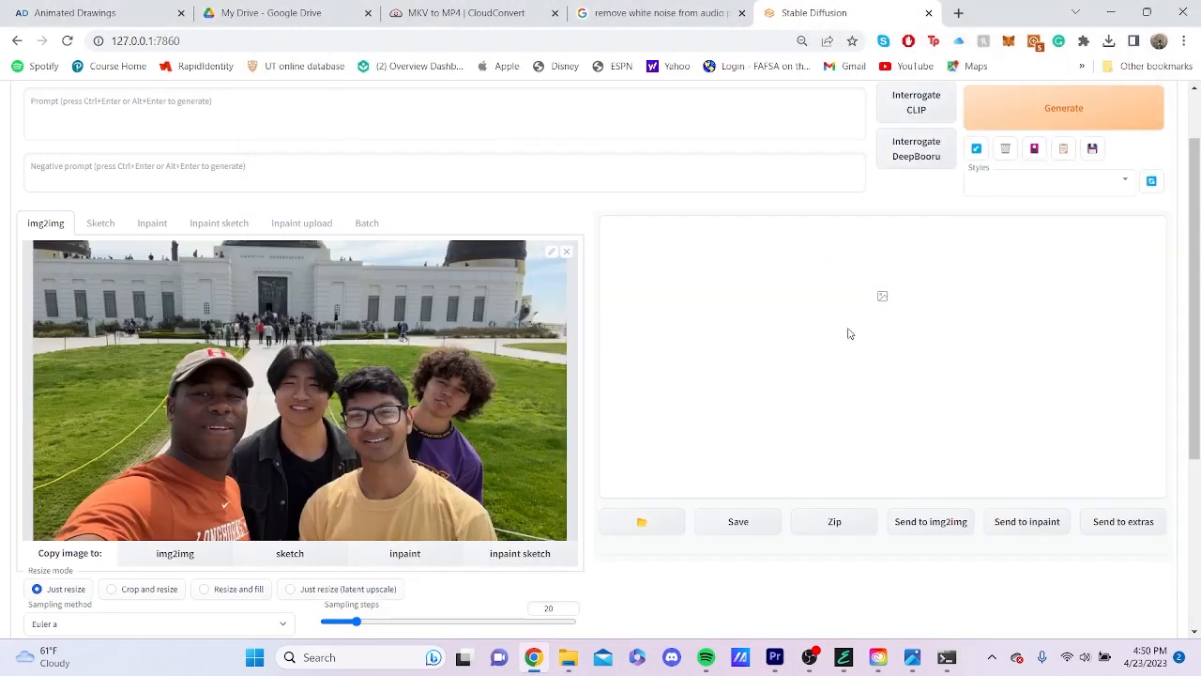
# Set the img2img output size to 960 wide by 540 high
pyautogui.scroll(-5, 849, 333)
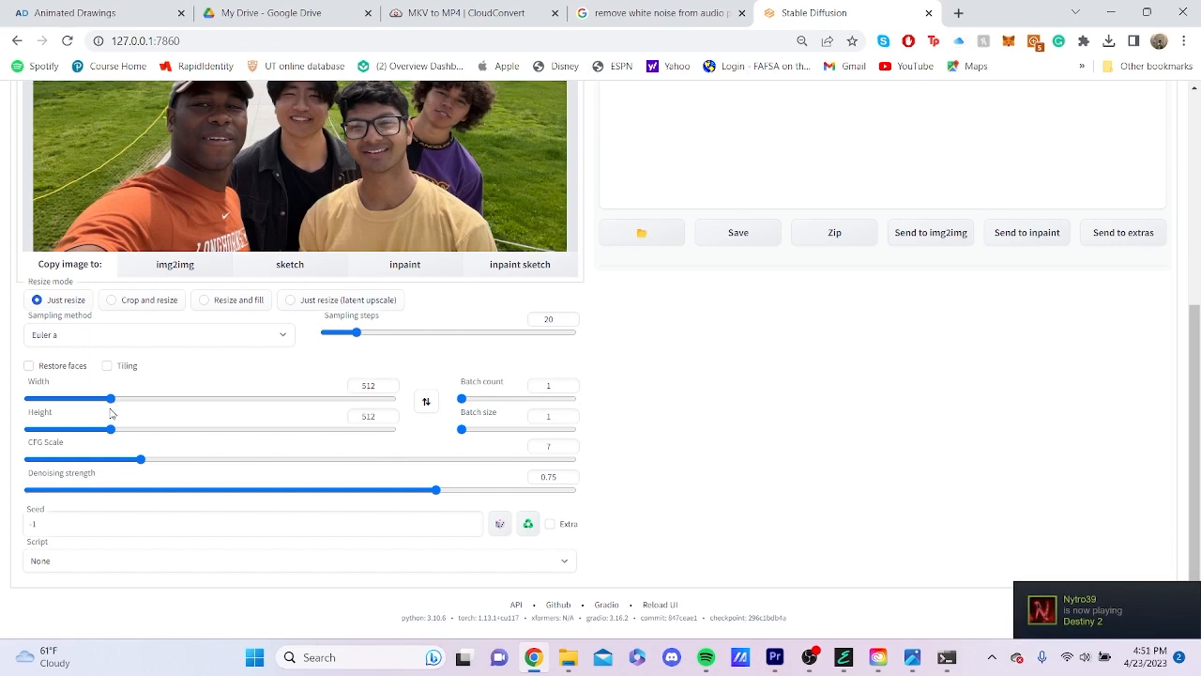
pyautogui.moveTo(113, 402); pyautogui.dragTo(157, 404)
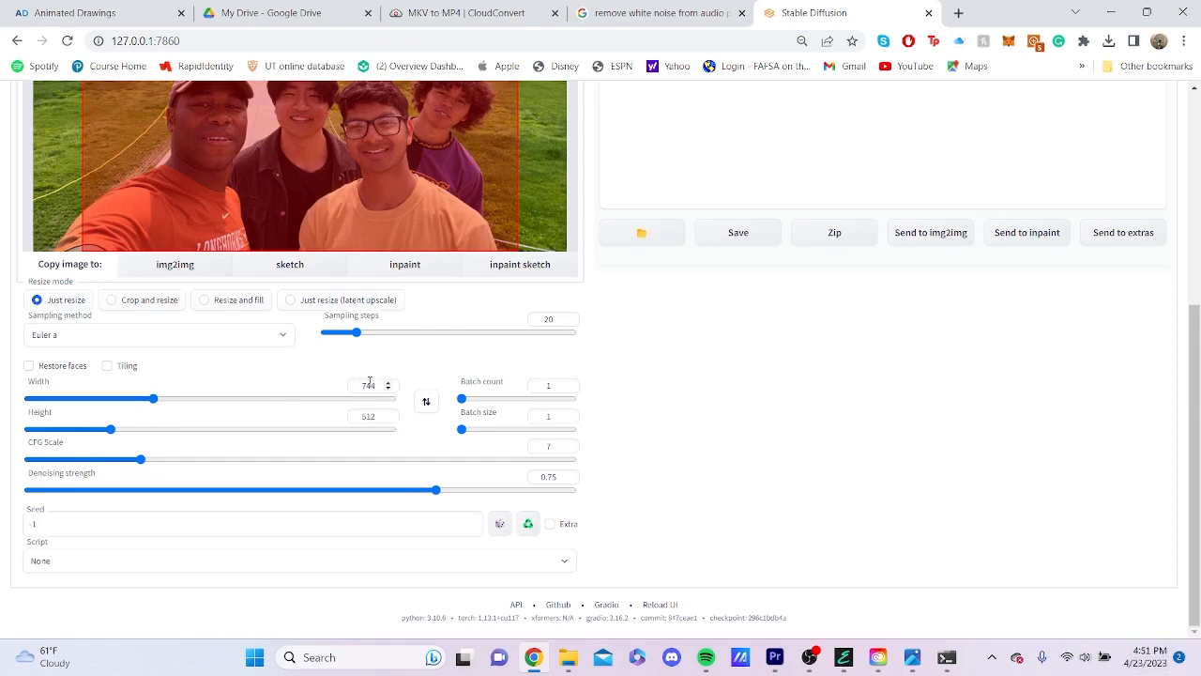
pyautogui.moveTo(377, 386); pyautogui.dragTo(298, 388)
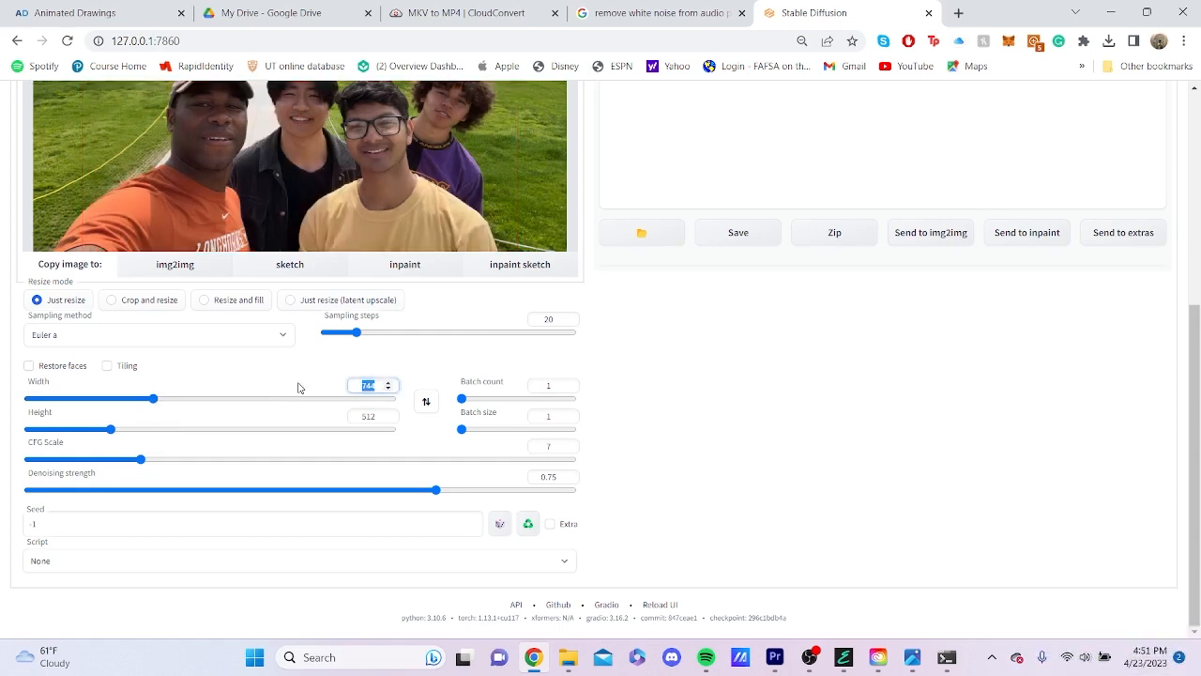
pyautogui.write('960')
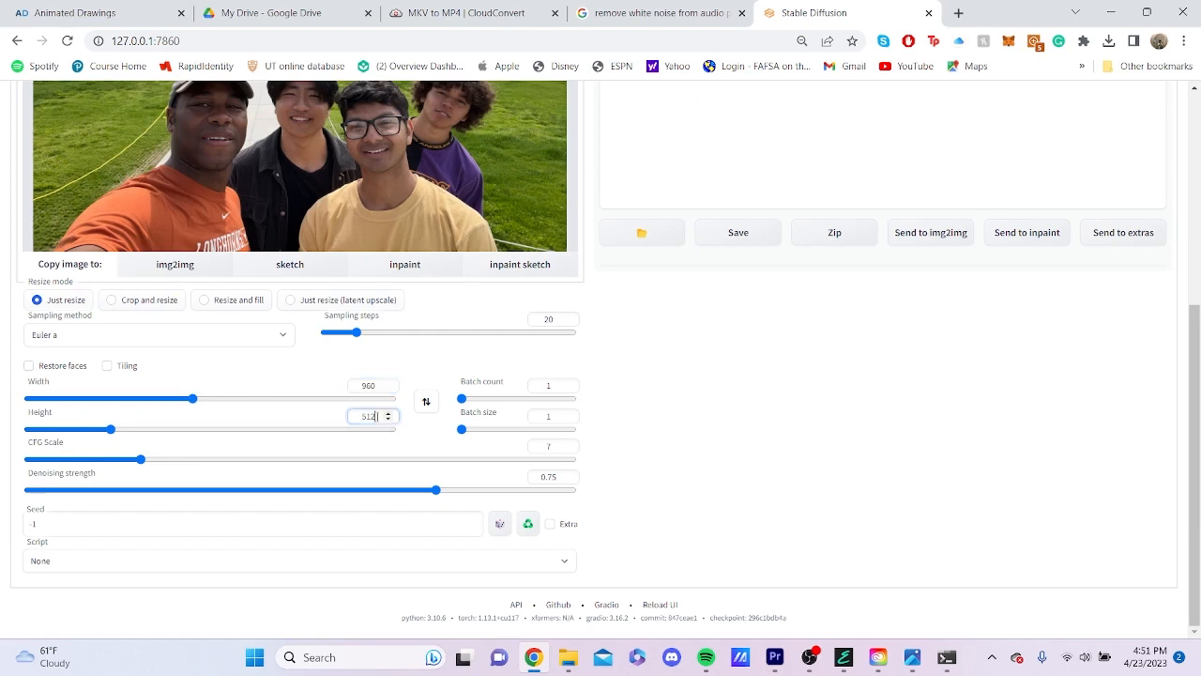
pyautogui.moveTo(377, 415); pyautogui.dragTo(359, 416)
pyautogui.write('540')
pyautogui.scroll(4, 1042, 507)
pyautogui.scroll(-4, 1041, 507)
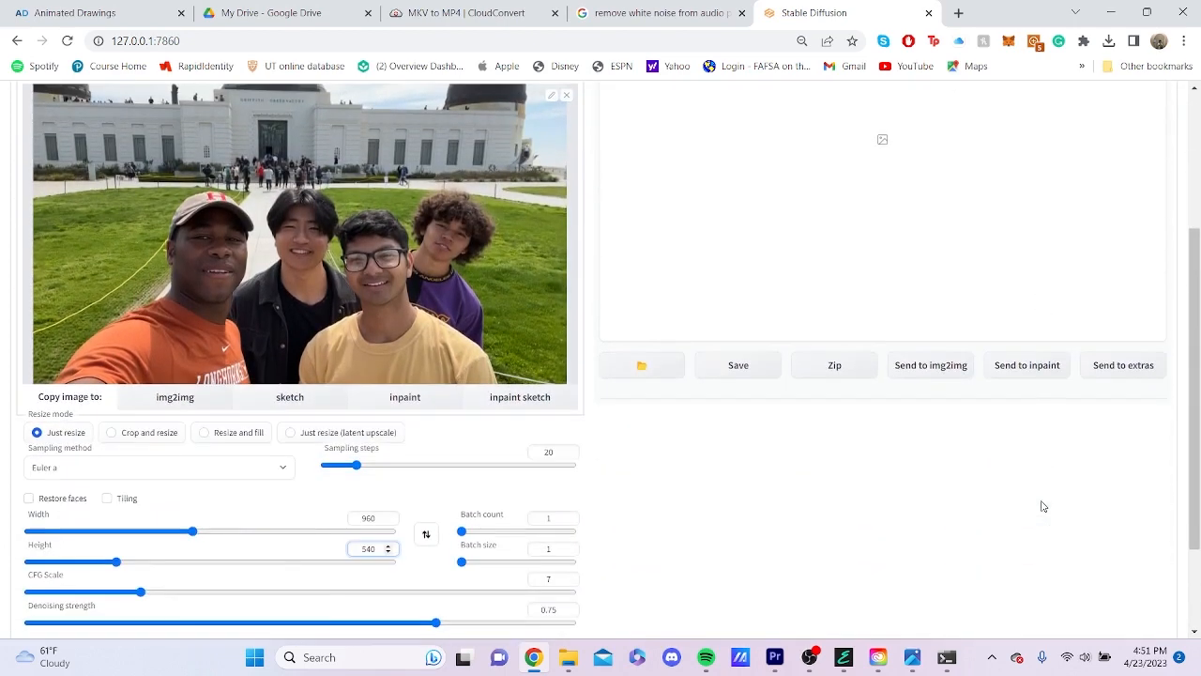
# Enter the img2img prompt "a group of cyborgs in front of a building, wires, LEDs, midjourney artstyle, dynamic lighting"
pyautogui.scroll(4, 1039, 516)
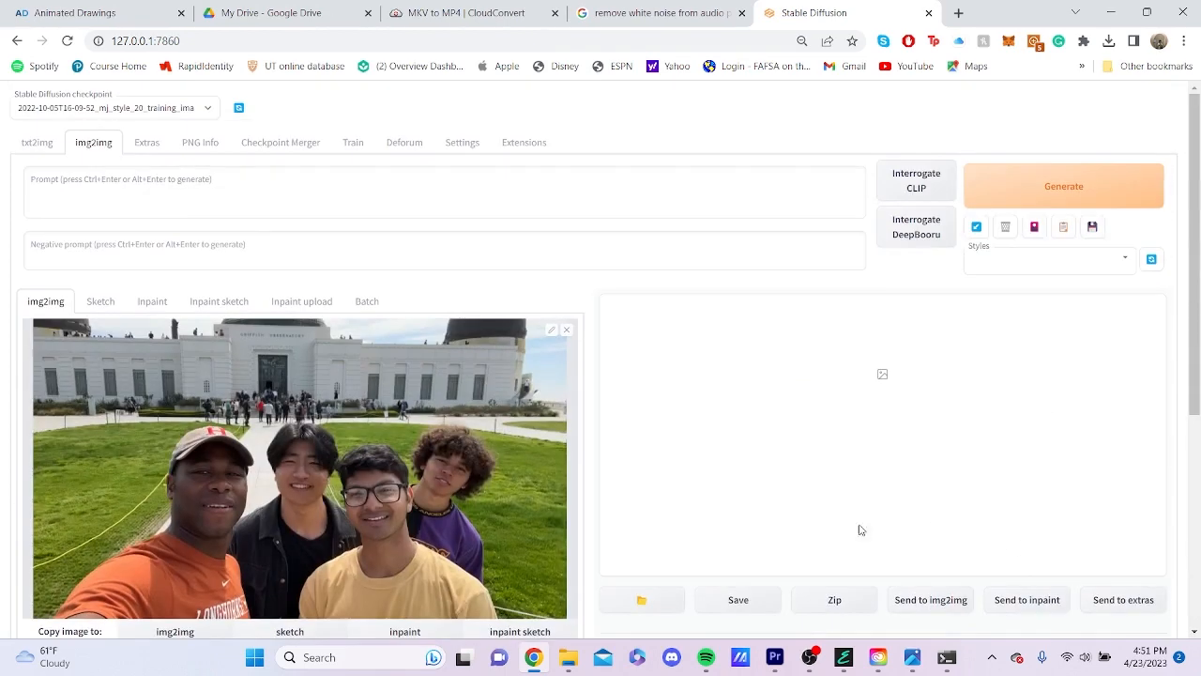
pyautogui.click(160, 179)
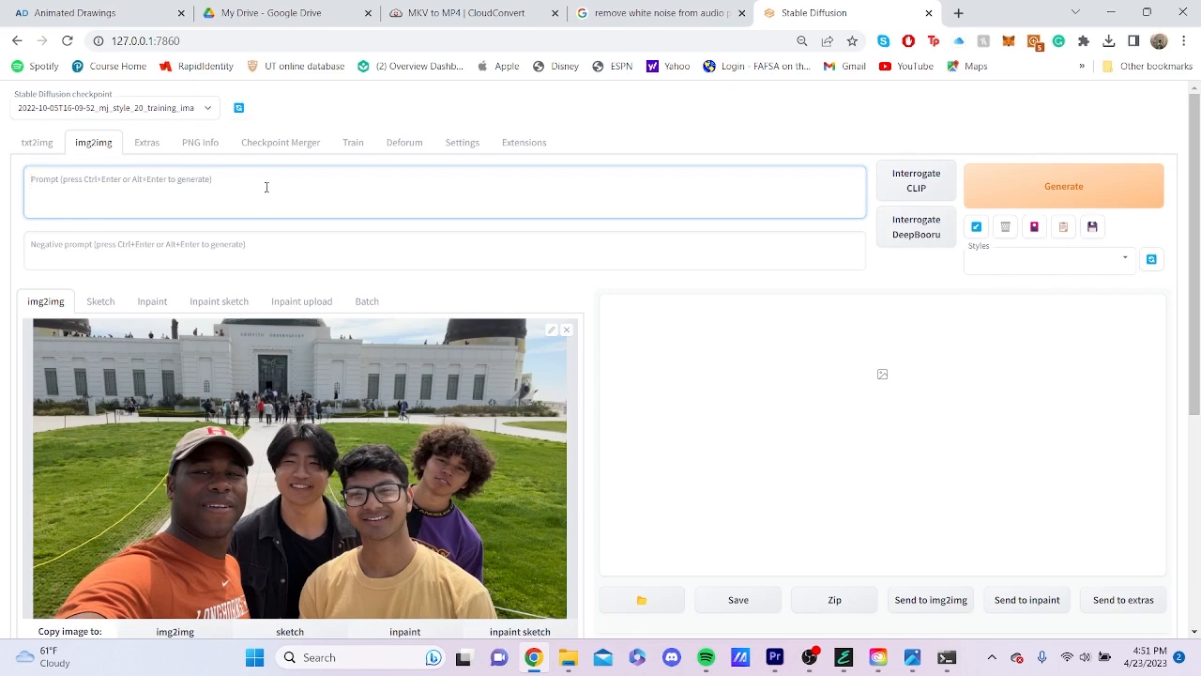
pyautogui.write('a gouup of')
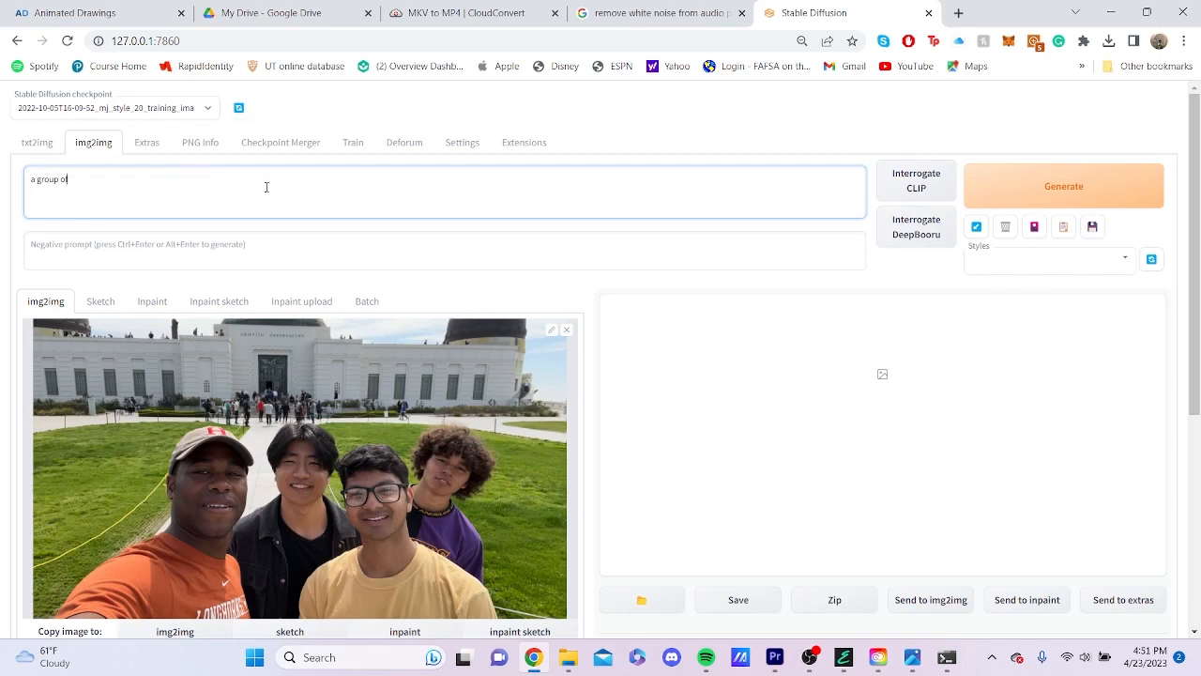
pyautogui.write(' cyborgs in from')
pyautogui.write('t of a building, wires,')
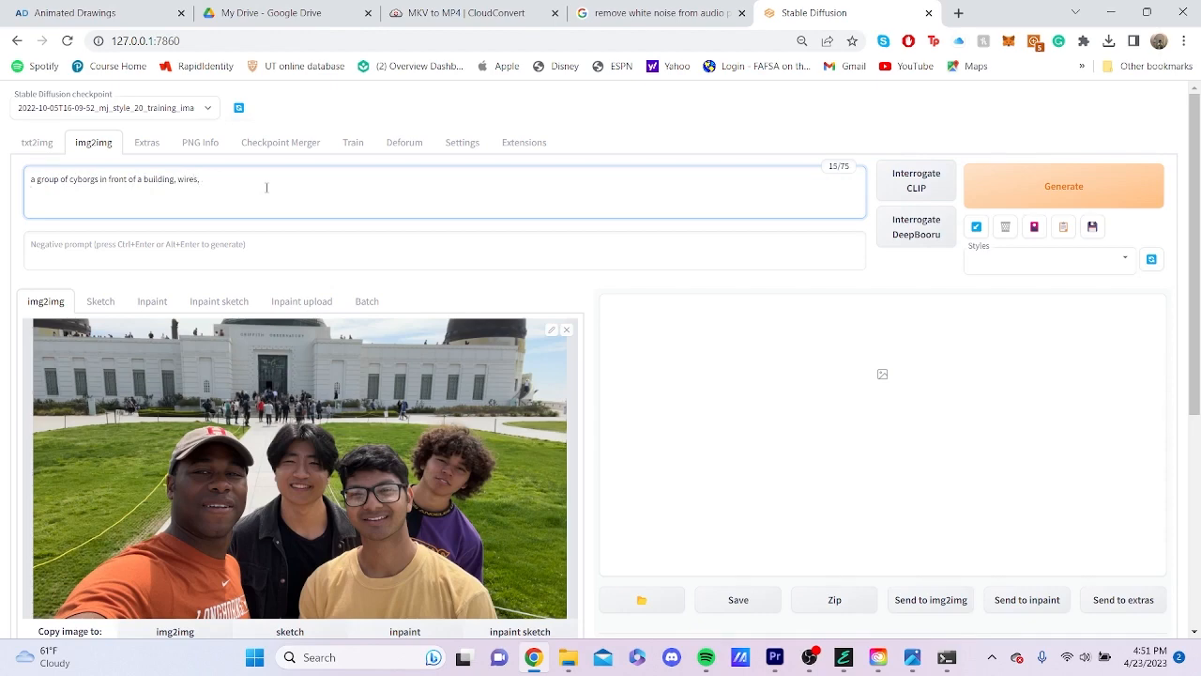
pyautogui.write(' LEDS')
pyautogui.write('midjourney artstyle, dynamic lighting')
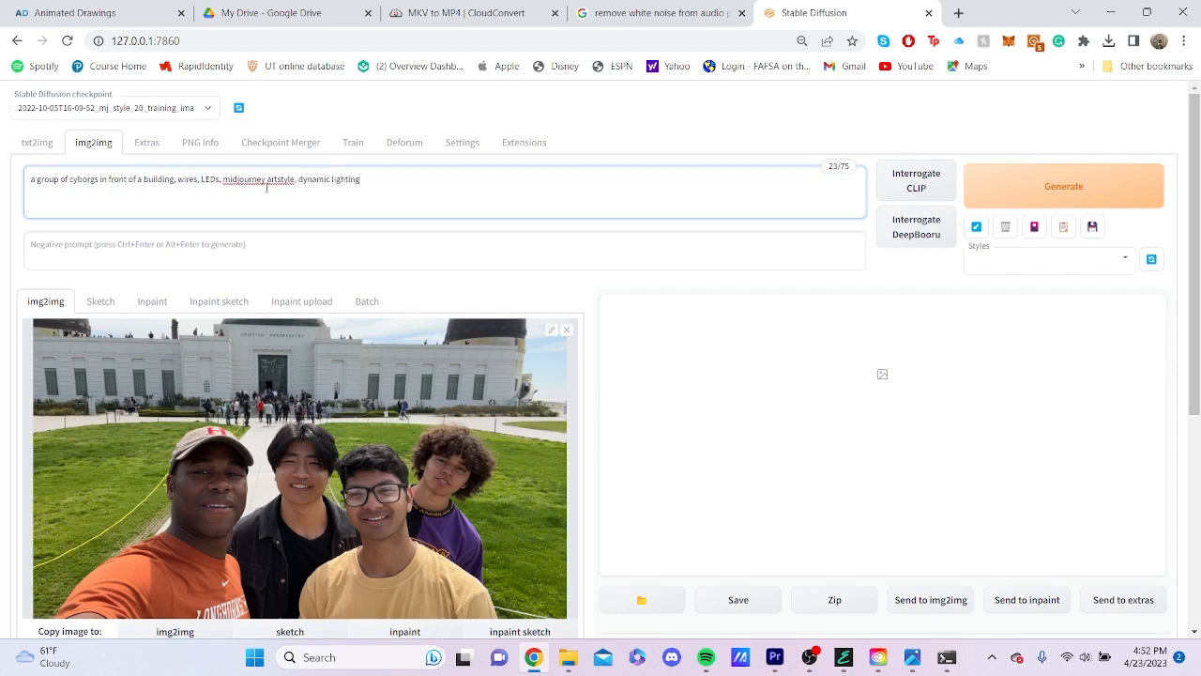
pyautogui.scroll(-5, 394, 235)
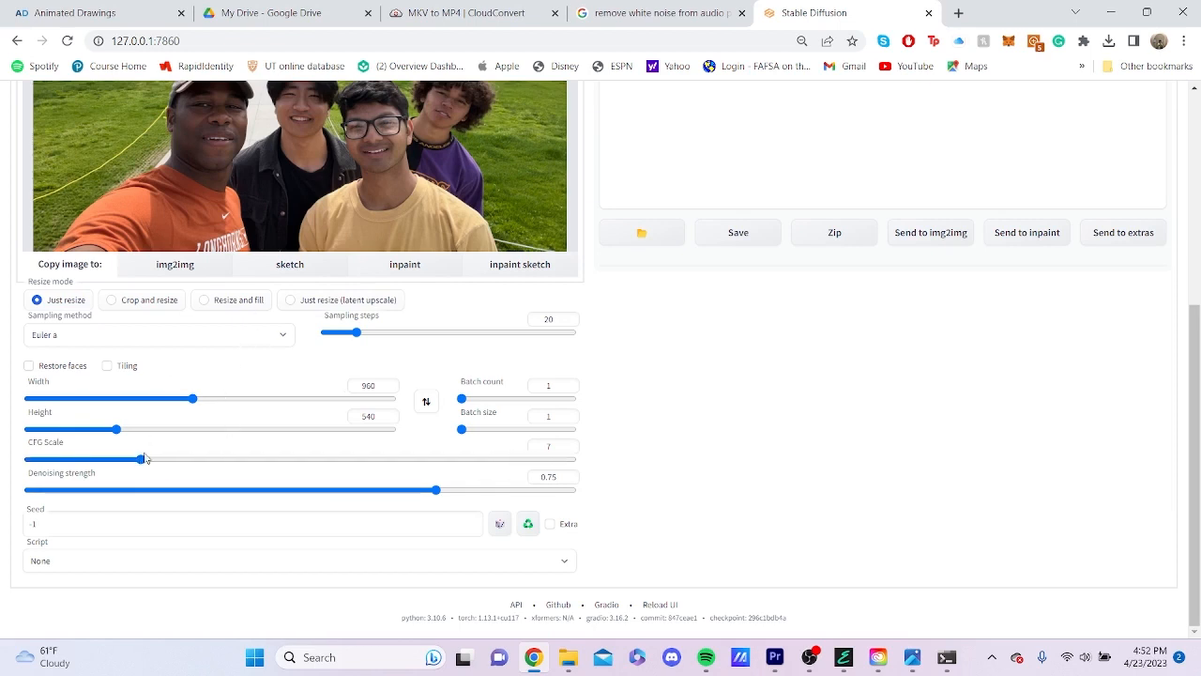
# Set the img2img CFG scale to 30 and the denoising strength to 0.4
pyautogui.moveTo(143, 460); pyautogui.dragTo(622, 470)
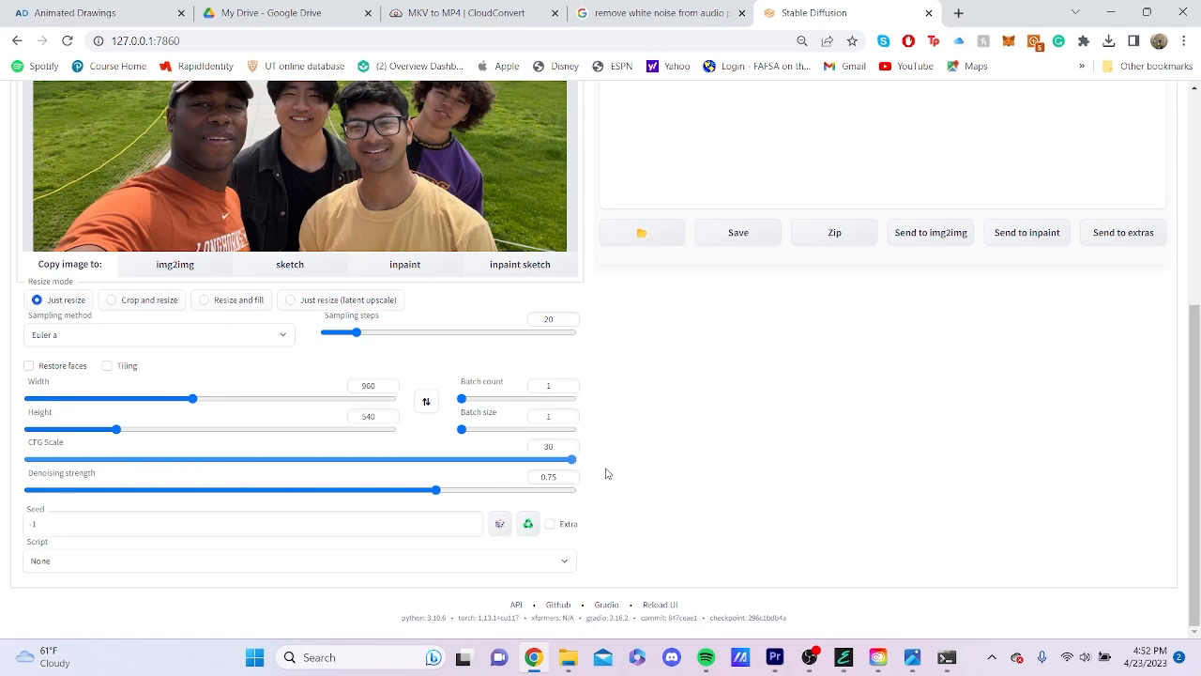
pyautogui.moveTo(432, 491); pyautogui.dragTo(262, 499)
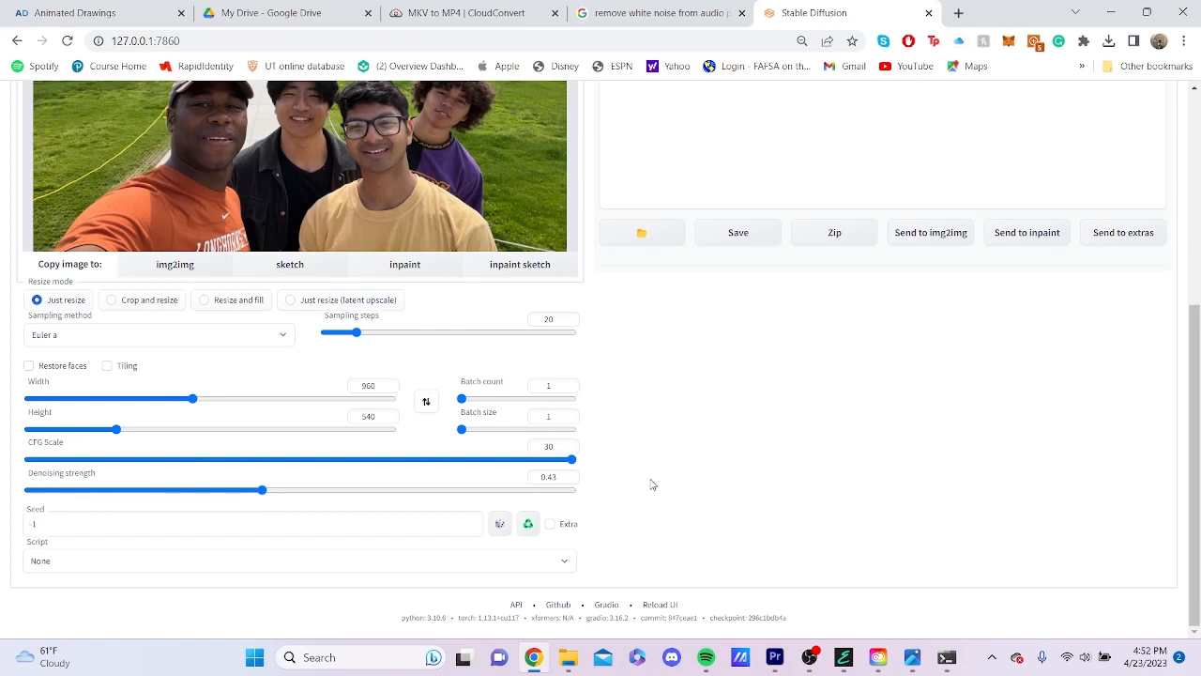
pyautogui.click(252, 491)
pyautogui.moveTo(252, 493); pyautogui.dragTo(248, 493)
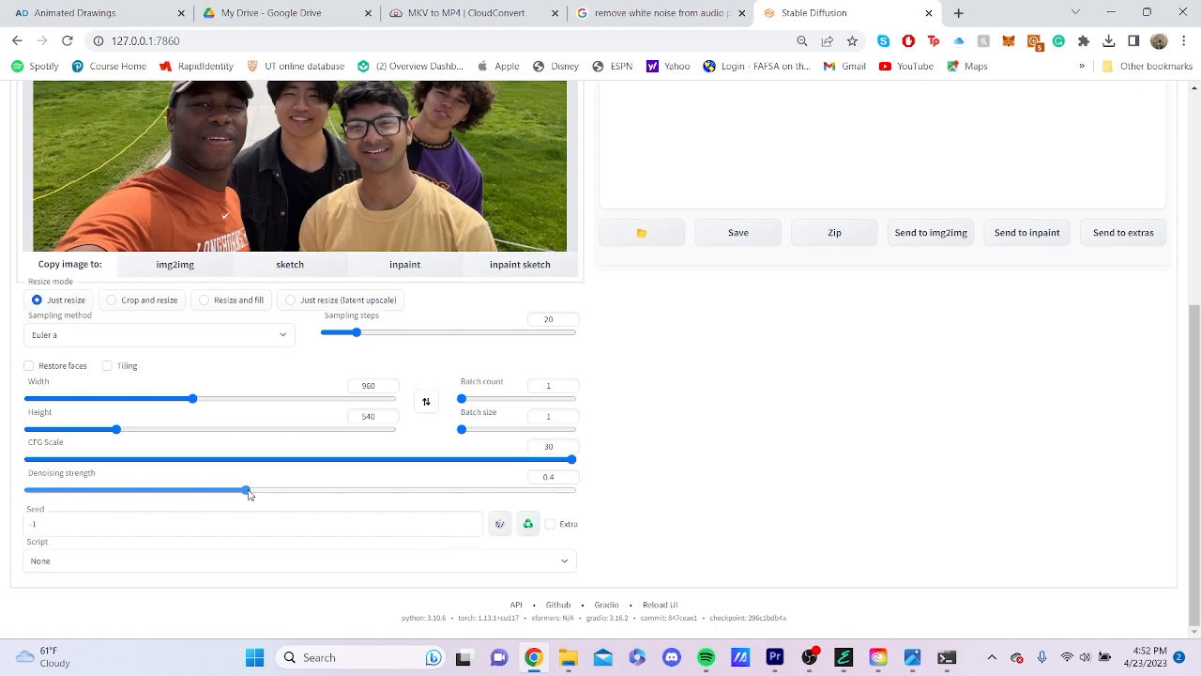
# Generate the cyborg version of the selfie frame and inspect the output image with its generation details
pyautogui.scroll(5, 1033, 497)
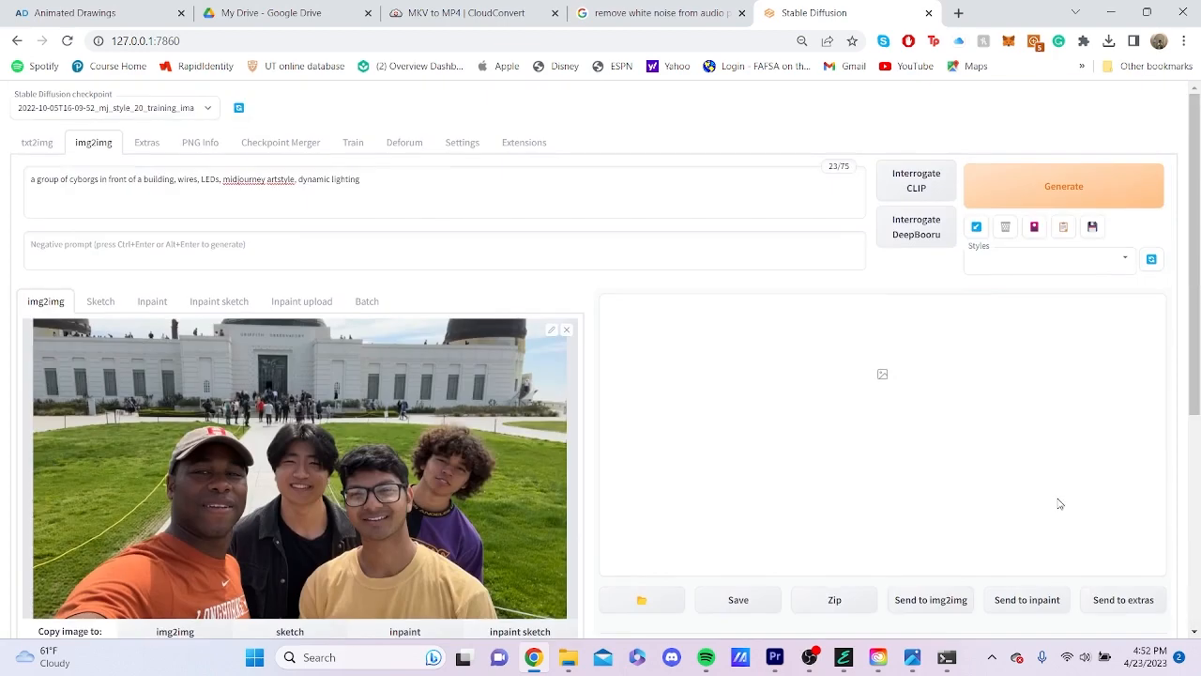
pyautogui.click(1080, 199)
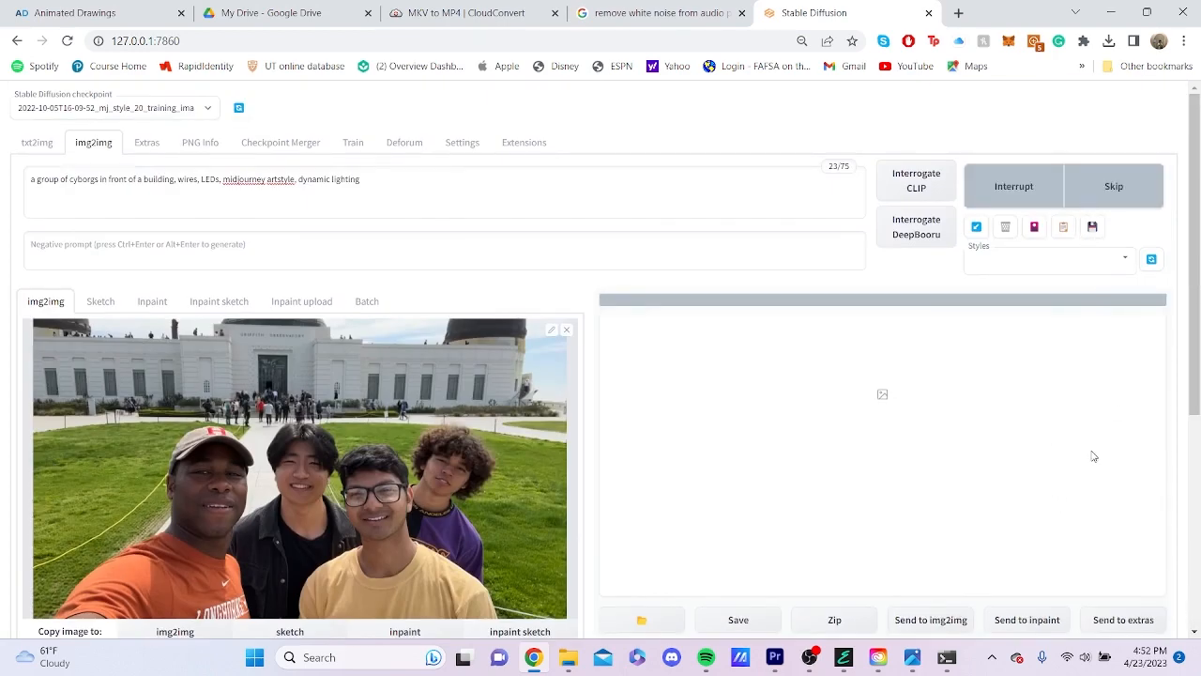
pyautogui.scroll(-3, 1094, 456)
pyautogui.scroll(2, 1094, 456)
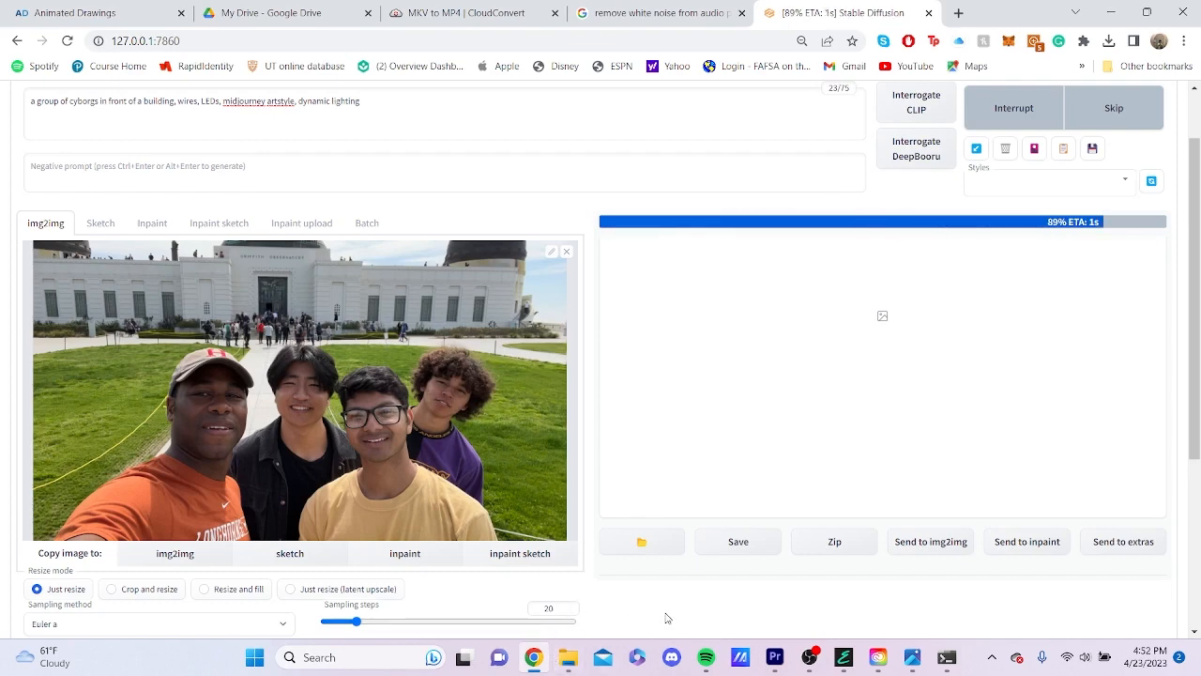
pyautogui.click(690, 316)
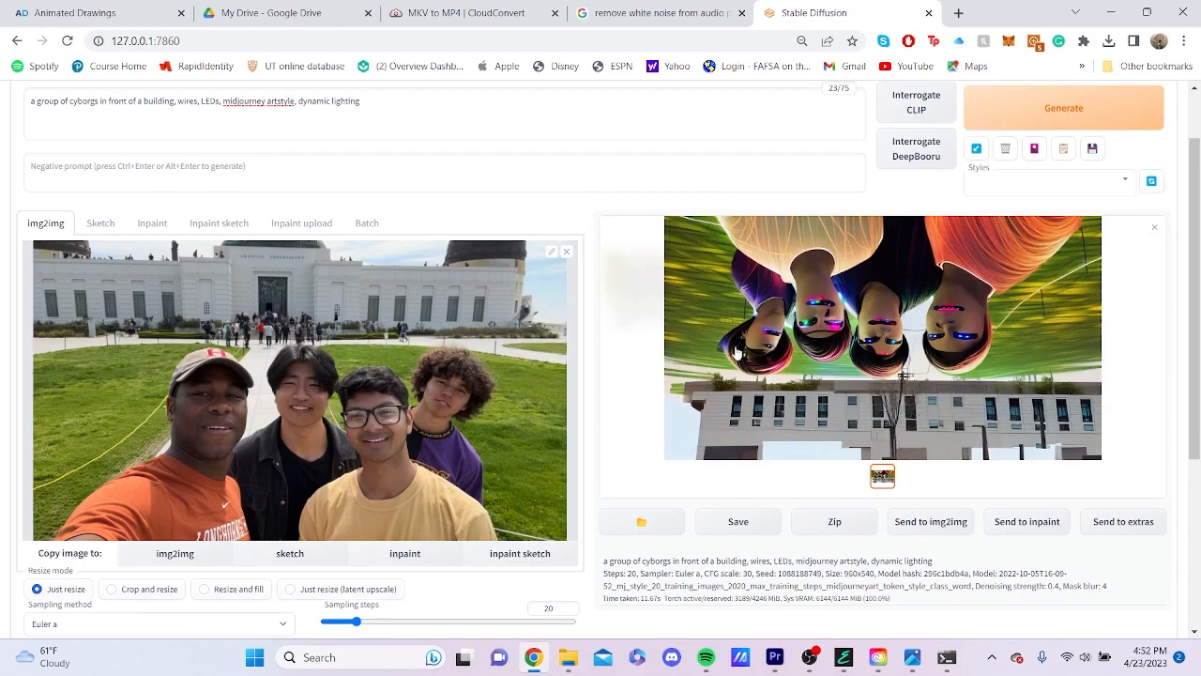
pyautogui.scroll(-2, 933, 358)
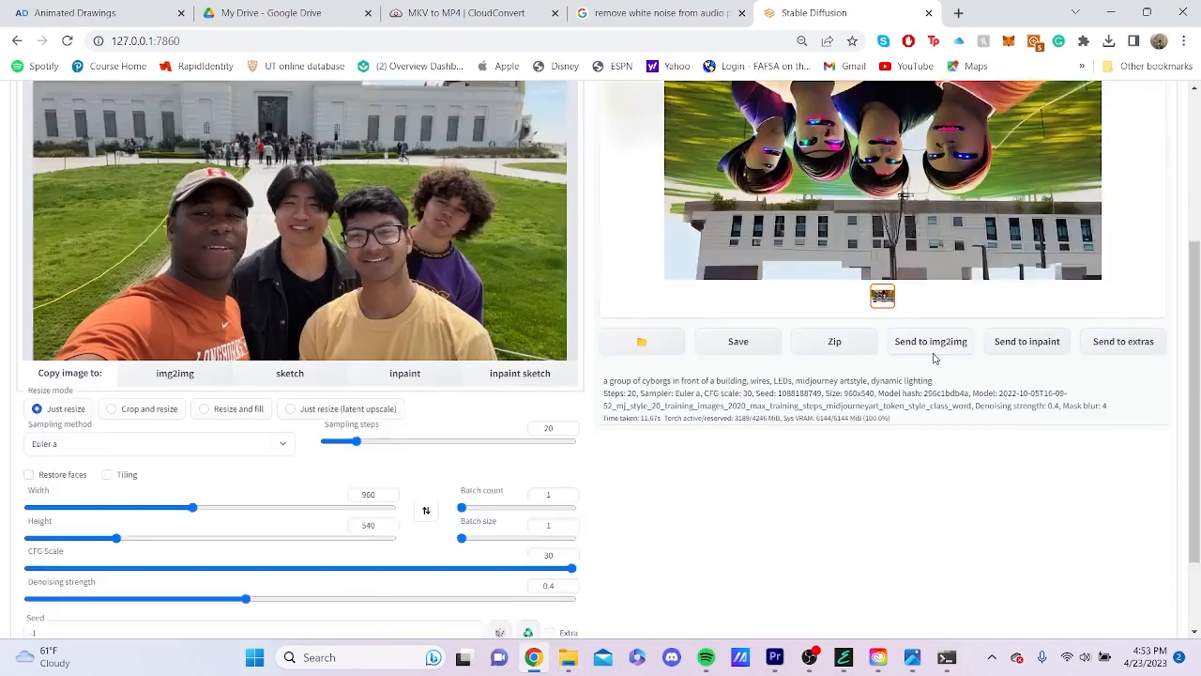
# Generate another variation of the cyborg selfie with the same prompt and settings, and review it
pyautogui.scroll(2, 934, 357)
pyautogui.click(1051, 120)
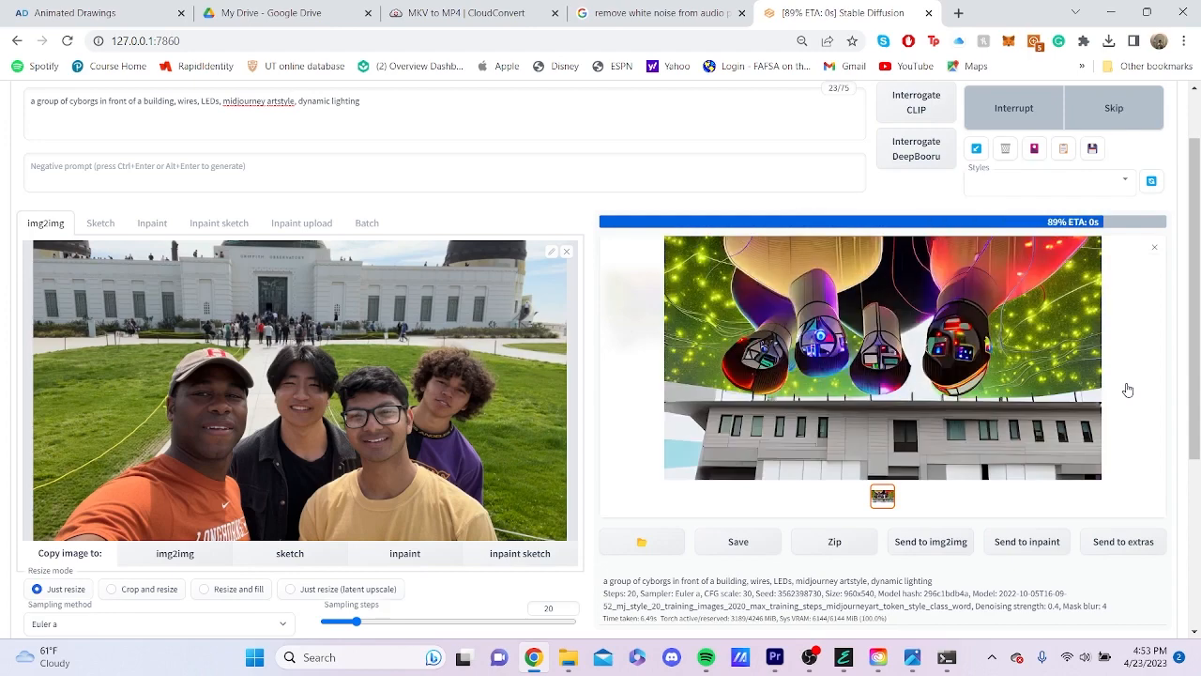
pyautogui.scroll(-2, 1127, 389)
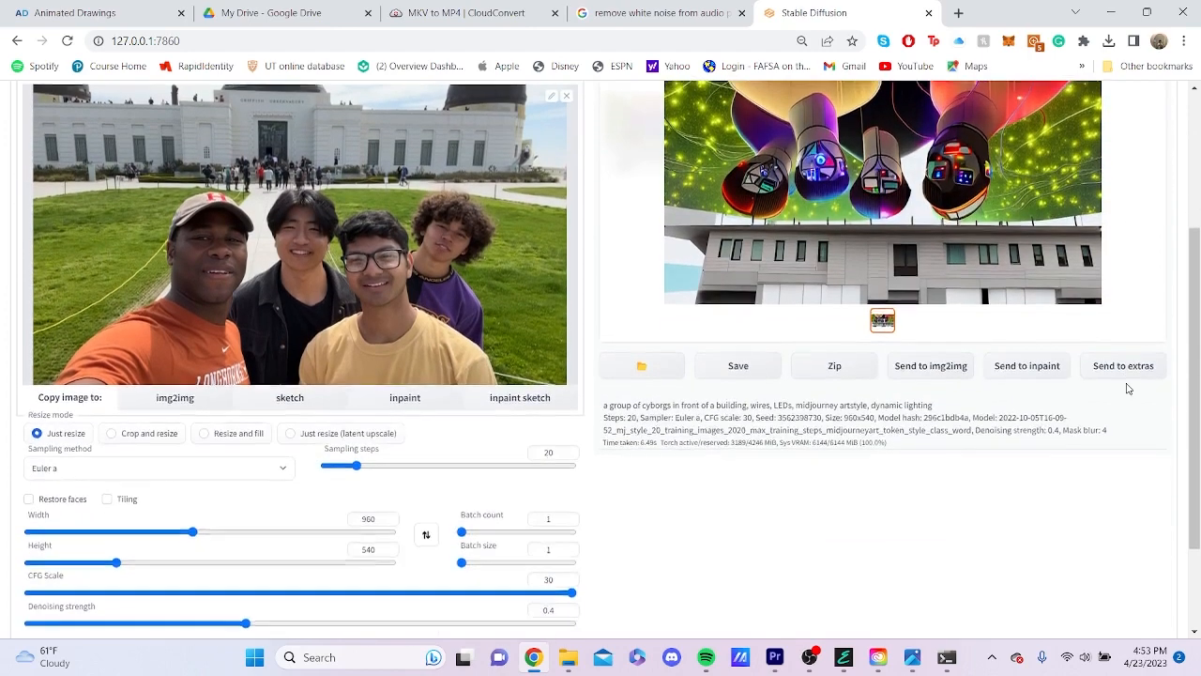
pyautogui.scroll(3, 337, 218)
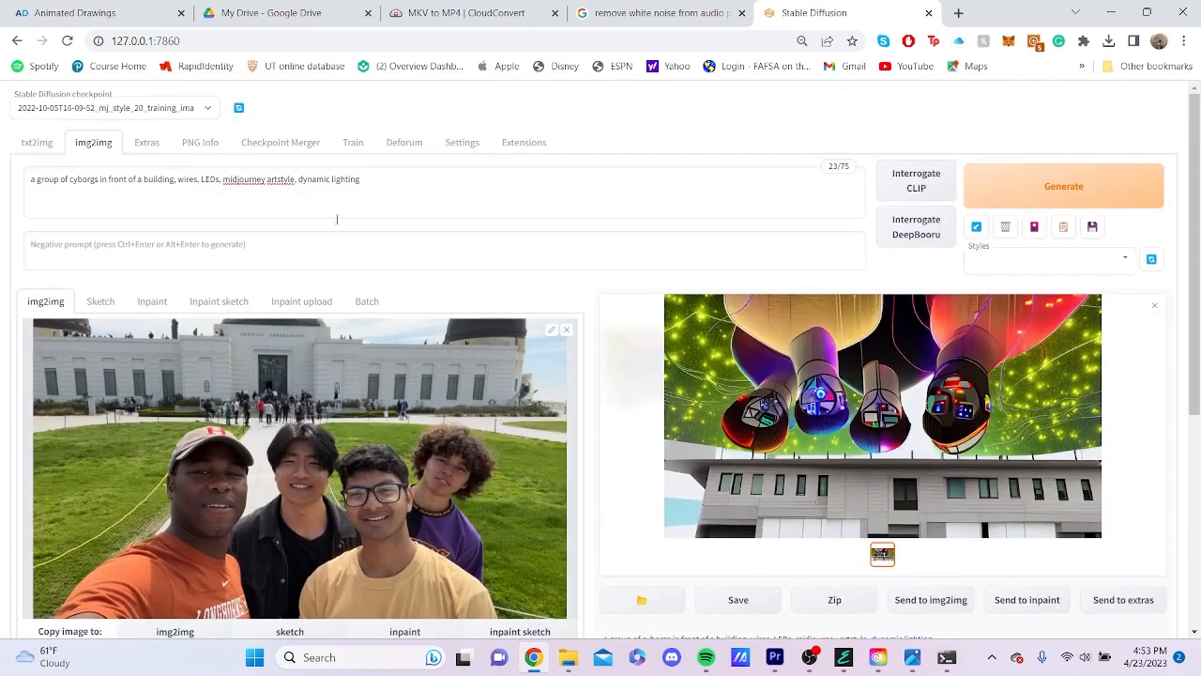
# Enter the negative prompt "upside down" and generate a new cyborg image
pyautogui.click(291, 245)
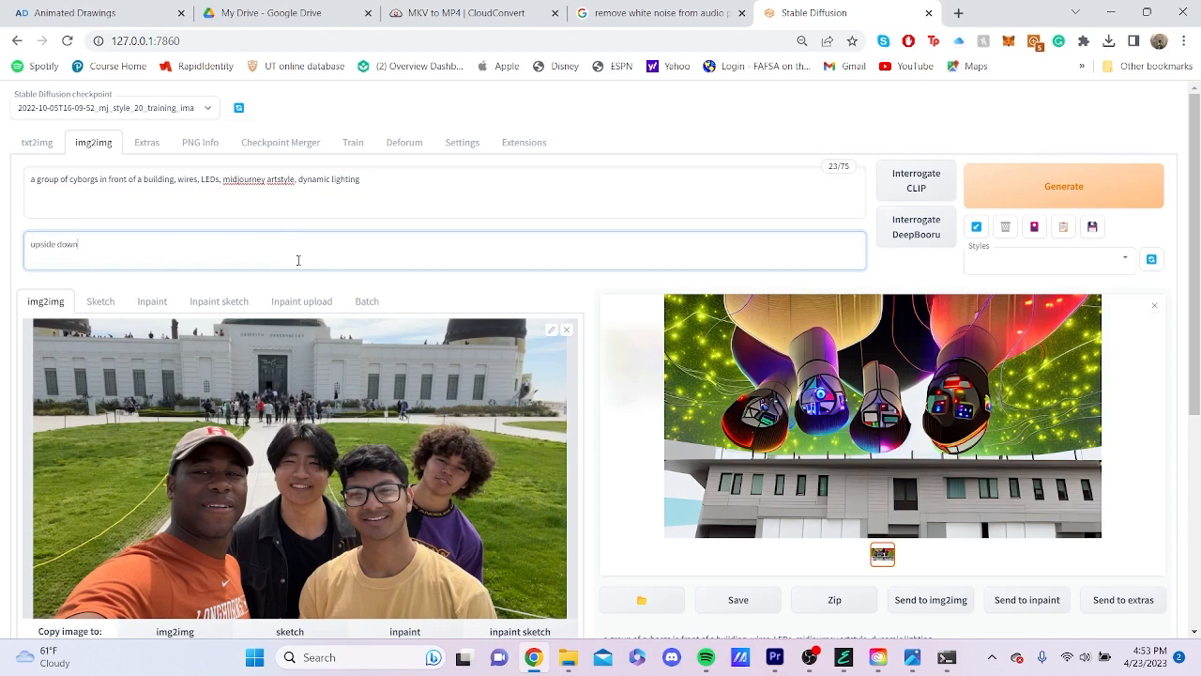
pyautogui.click(1024, 191)
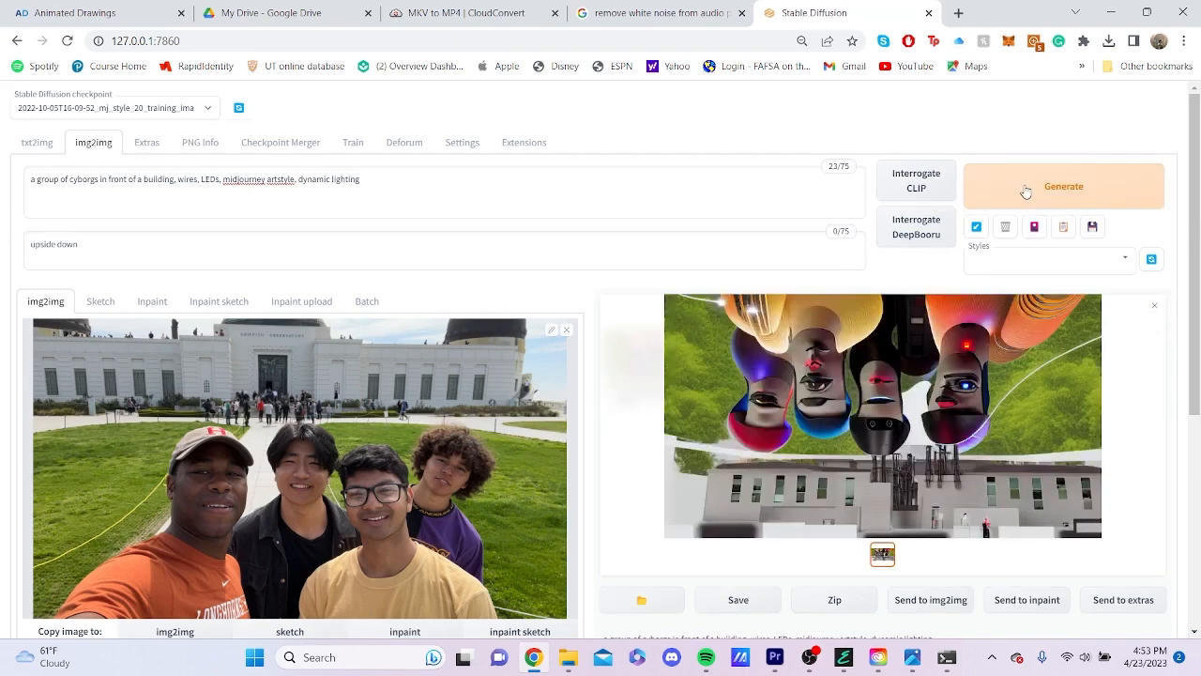
pyautogui.scroll(-3, 825, 450)
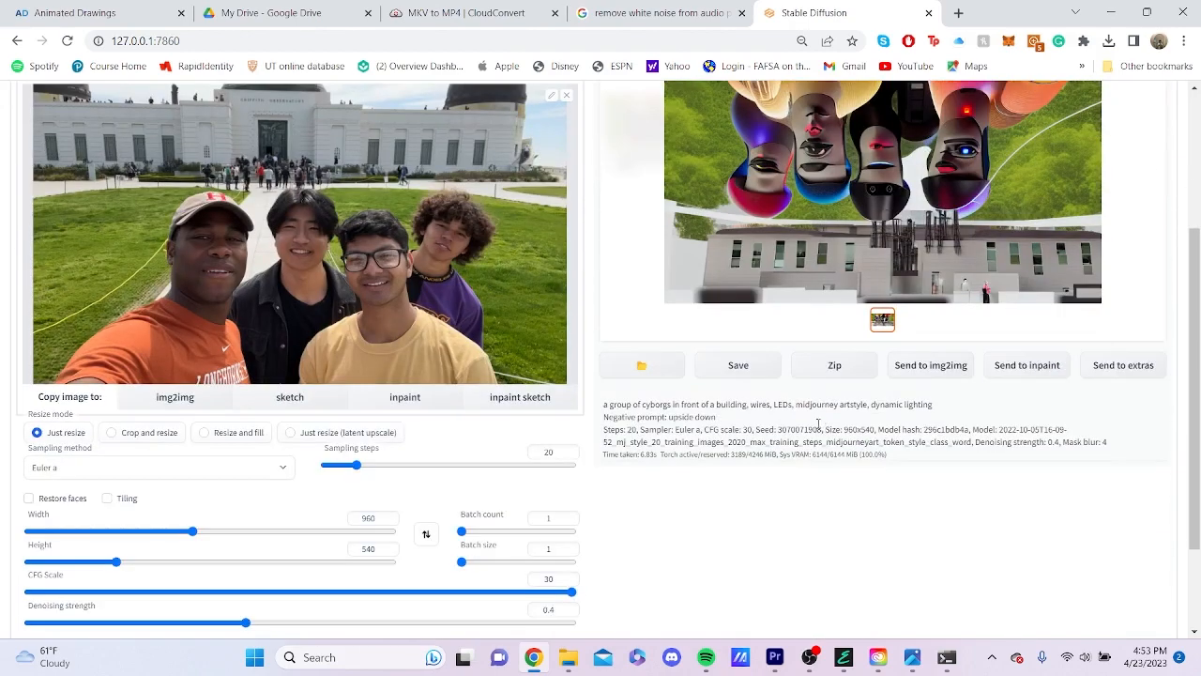
pyautogui.scroll(2, 818, 424)
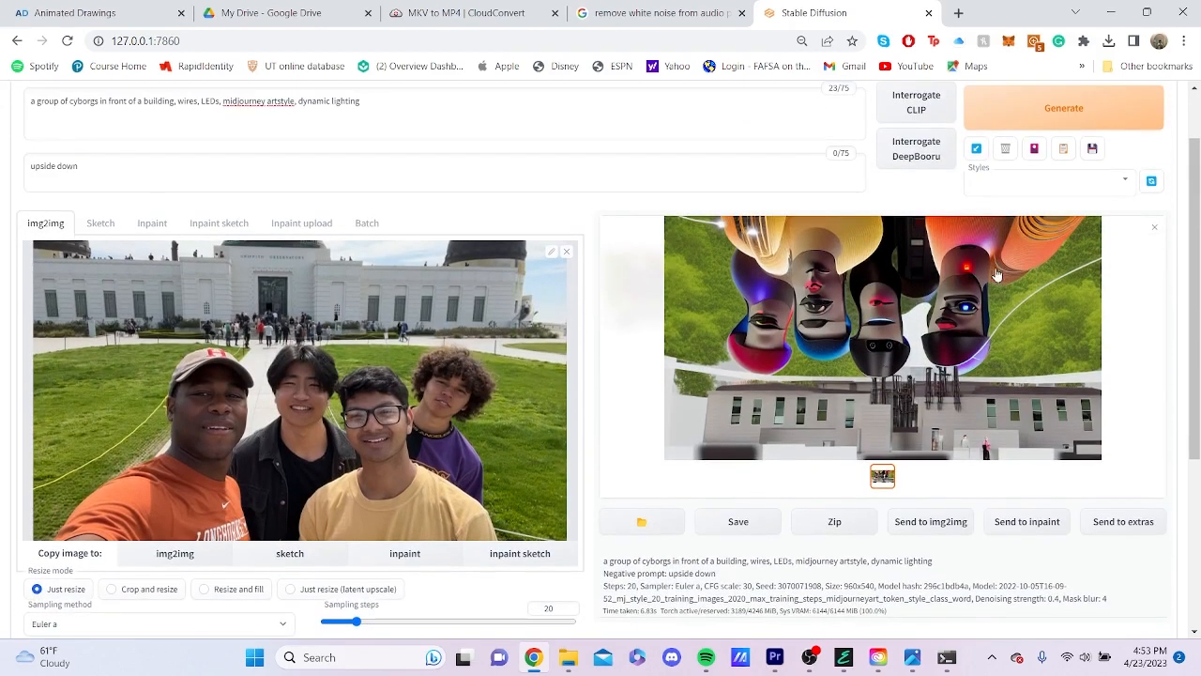
# Set the denoising strength to 0.45 and regenerate the cyborg image
pyautogui.scroll(-3, 663, 421)
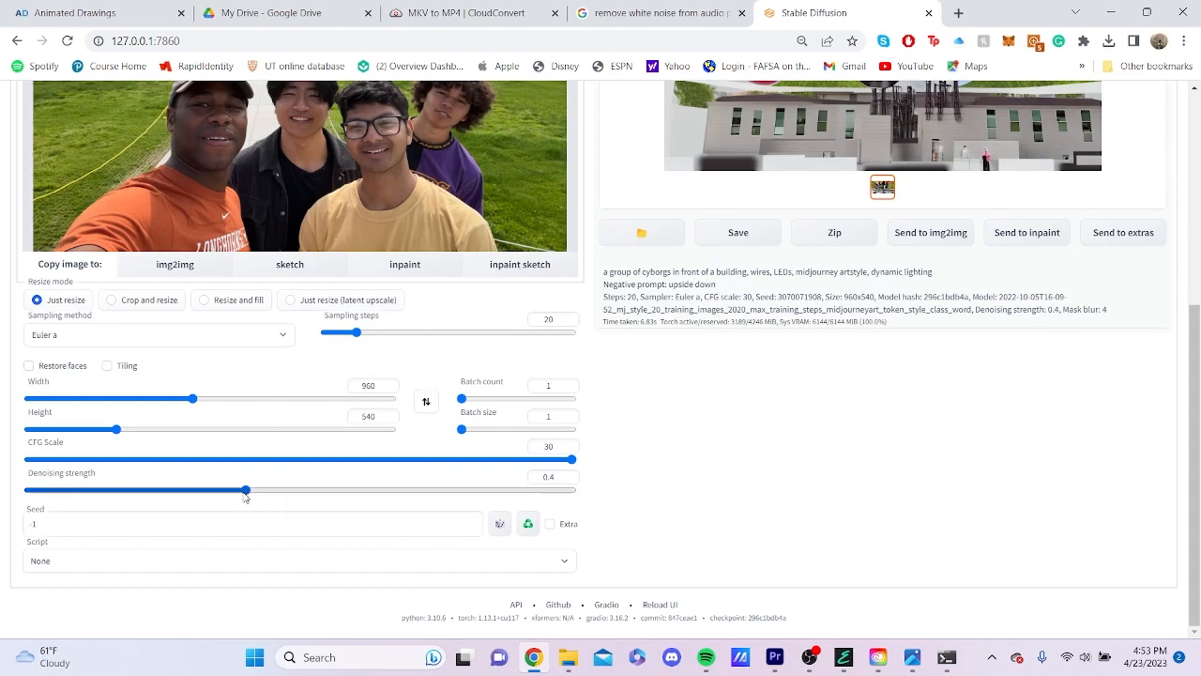
pyautogui.moveTo(244, 495); pyautogui.dragTo(273, 510)
pyautogui.scroll(4, 1079, 197)
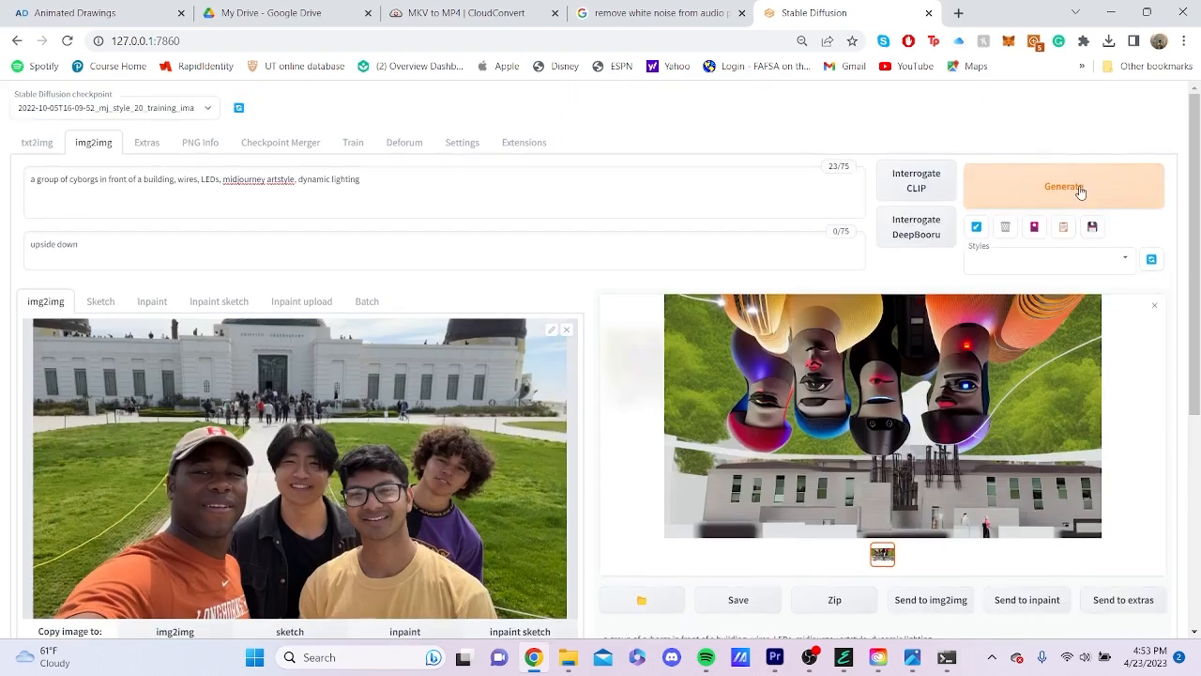
pyautogui.click(1079, 193)
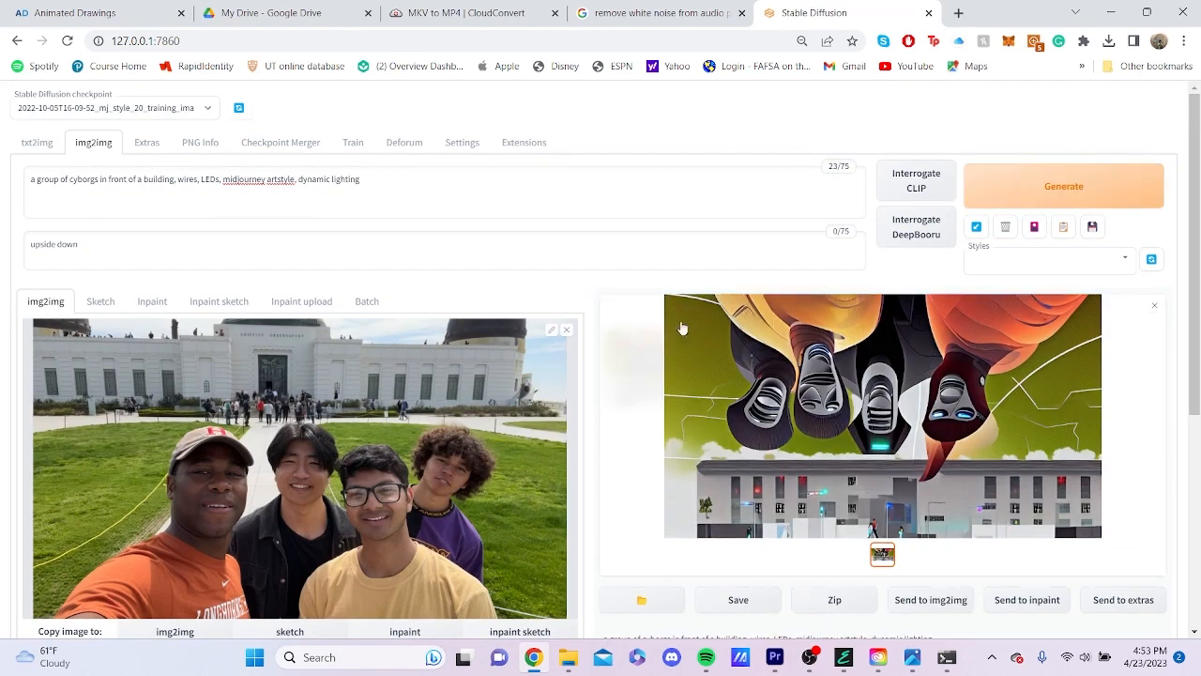
pyautogui.scroll(-1, 895, 358)
pyautogui.scroll(1, 989, 365)
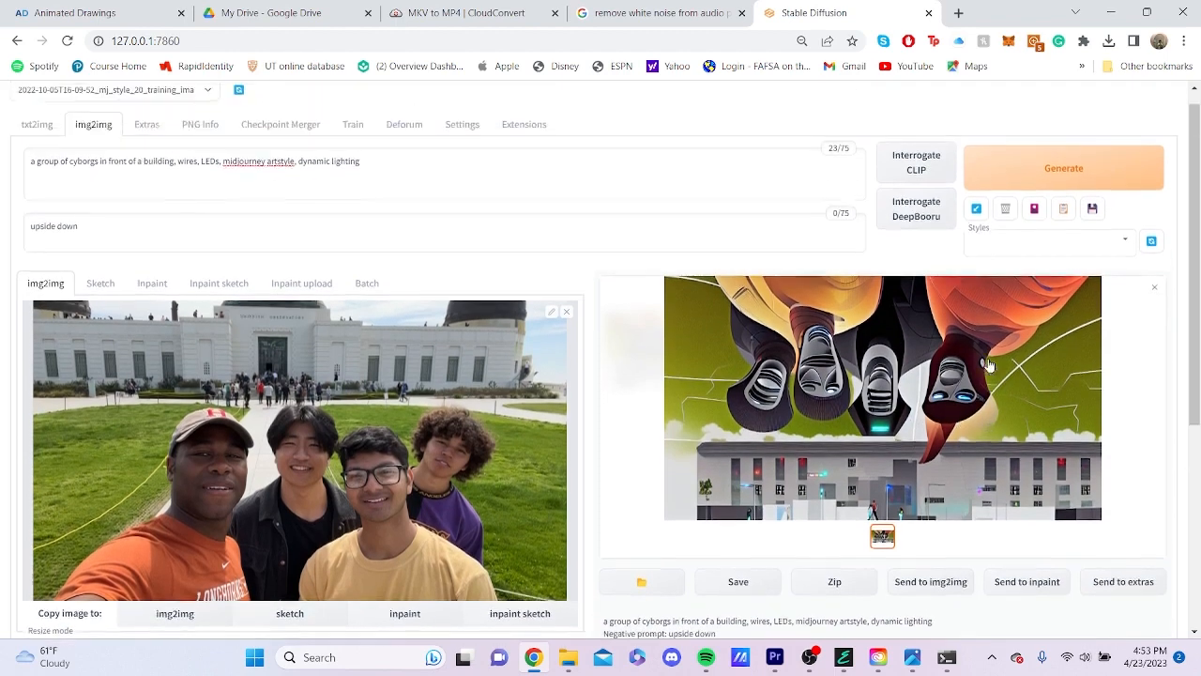
# Check which Stable Diffusion checkpoints are available, keeping the mj_style training checkpoint selected
pyautogui.scroll(1, 990, 365)
pyautogui.click(200, 109)
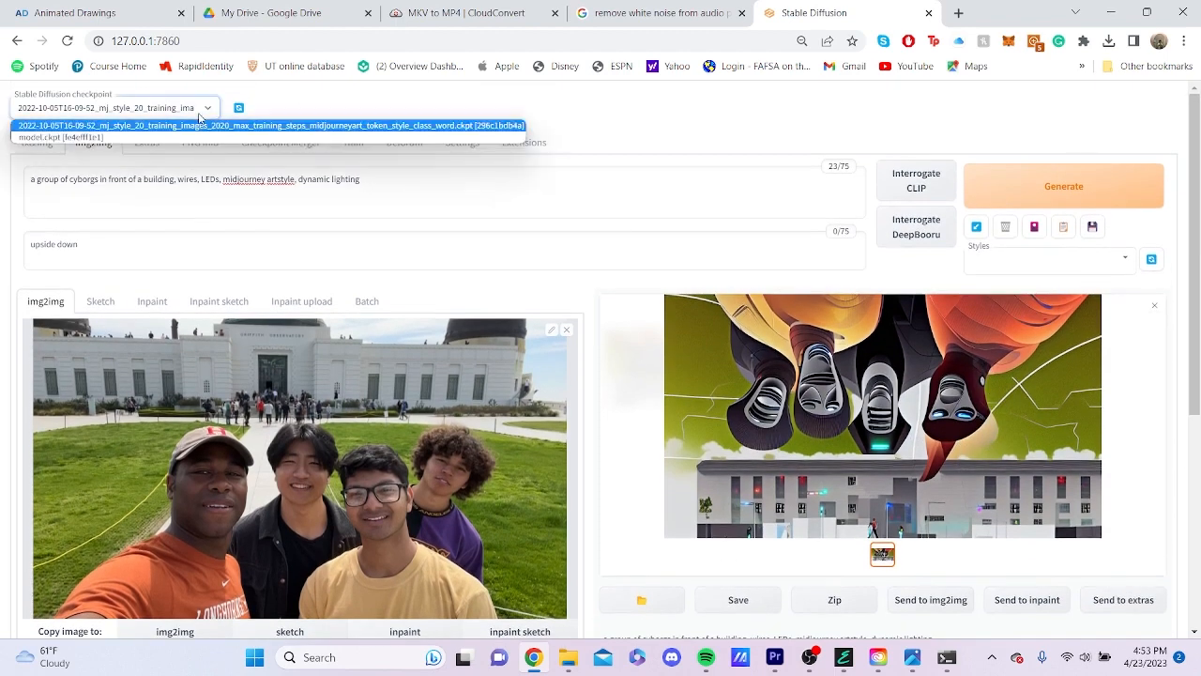
pyautogui.click(199, 117)
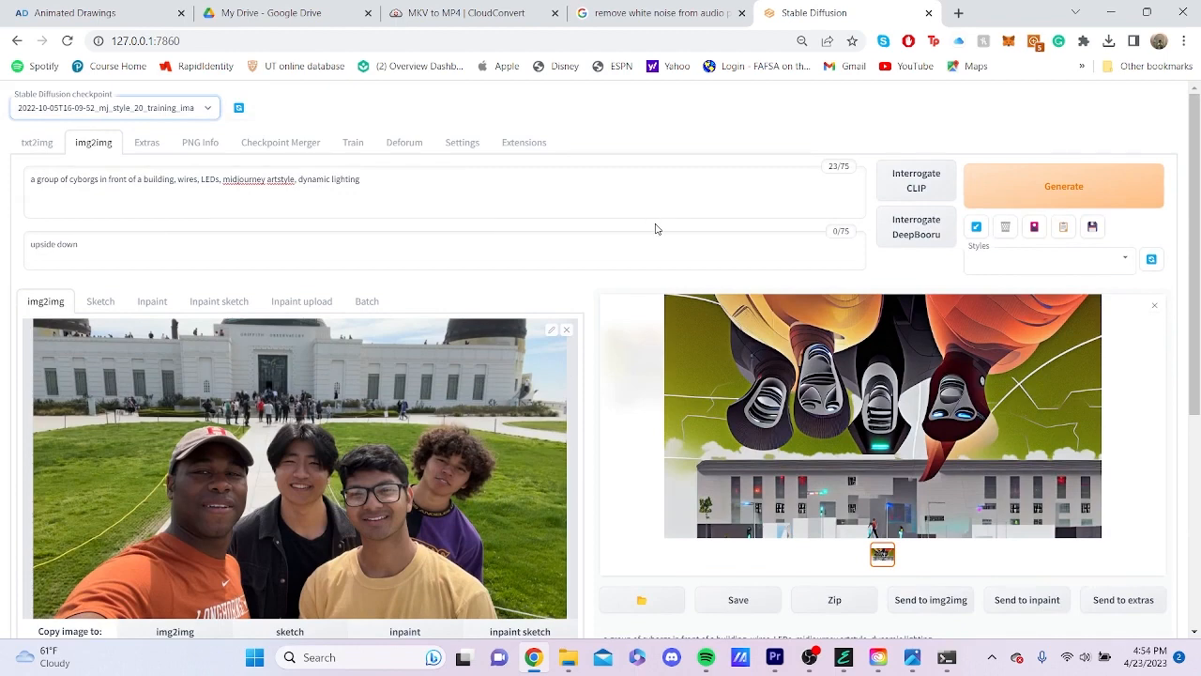
# Set the sampling steps to 50, generate the cyborg image again and inspect the output
pyautogui.scroll(-3, 655, 229)
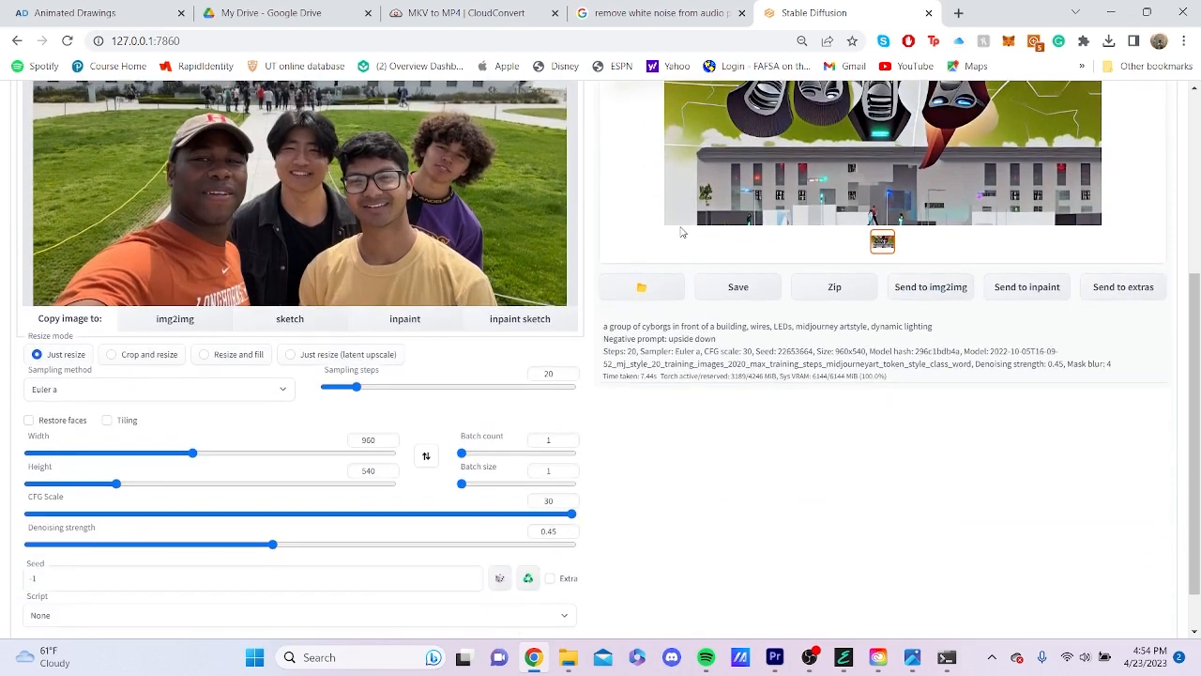
pyautogui.scroll(-1, 682, 231)
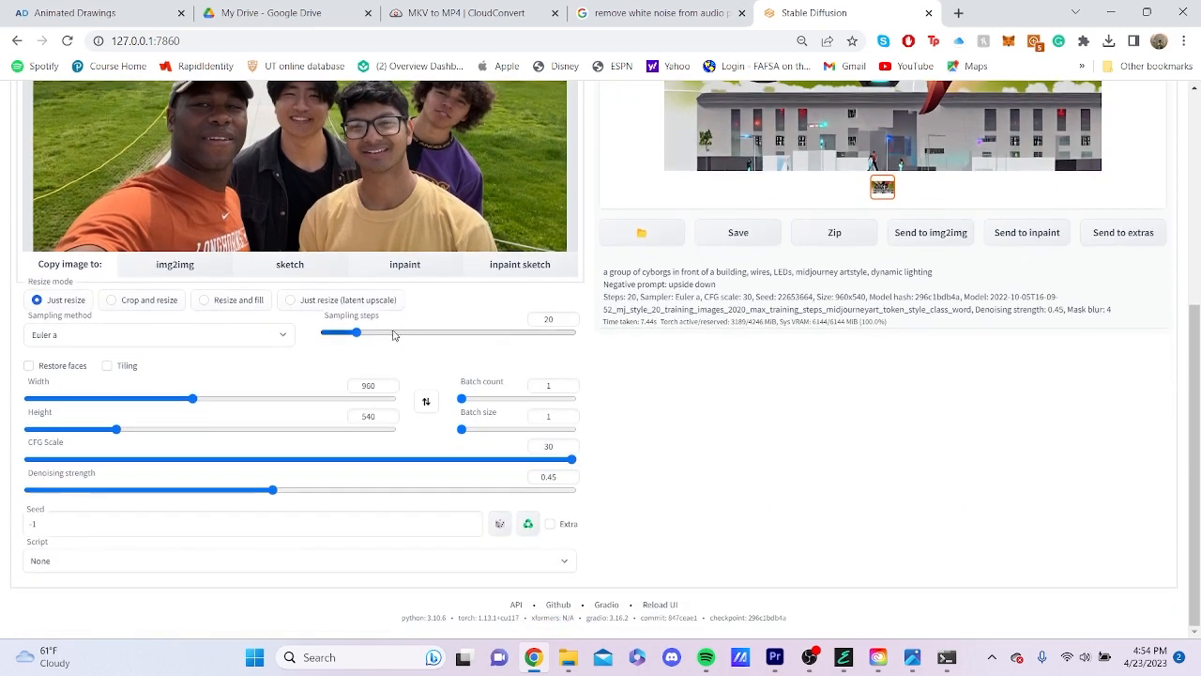
pyautogui.moveTo(394, 332)
pyautogui.mouseDown()
pyautogui.moveTo(429, 334)
pyautogui.moveTo(406, 345)
pyautogui.mouseUp()
pyautogui.scroll(2, 1185, 289)
pyautogui.scroll(3, 1185, 289)
pyautogui.click(1110, 209)
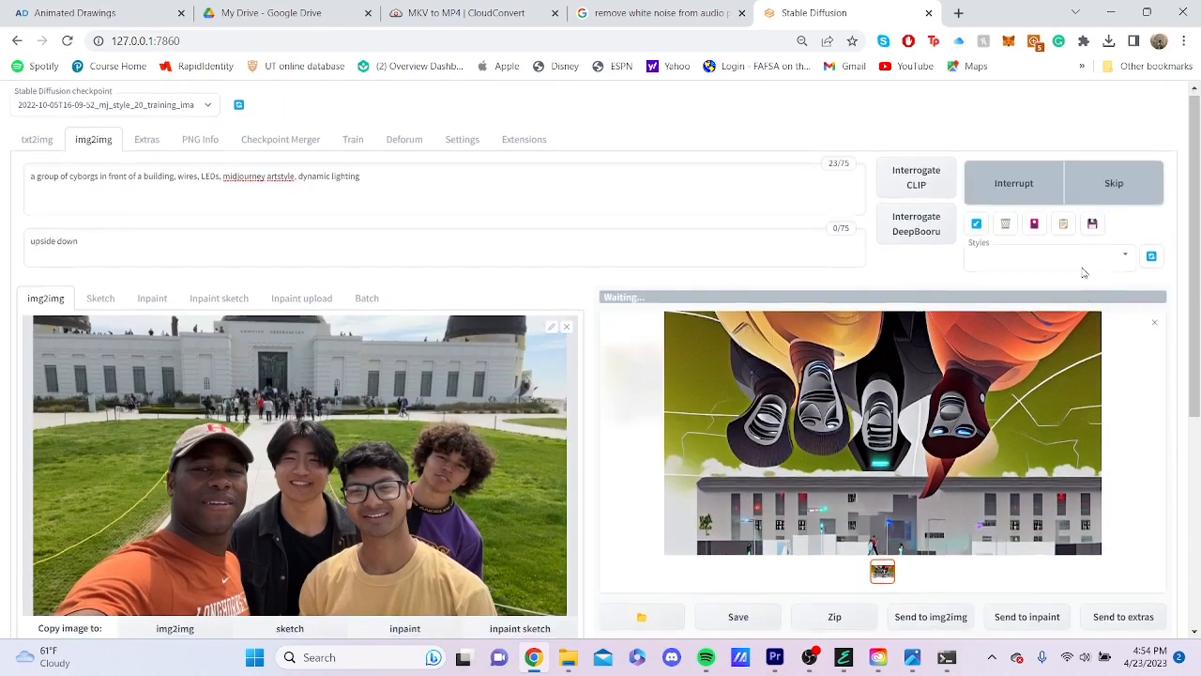
pyautogui.scroll(-3, 1057, 218)
pyautogui.scroll(3, 1057, 218)
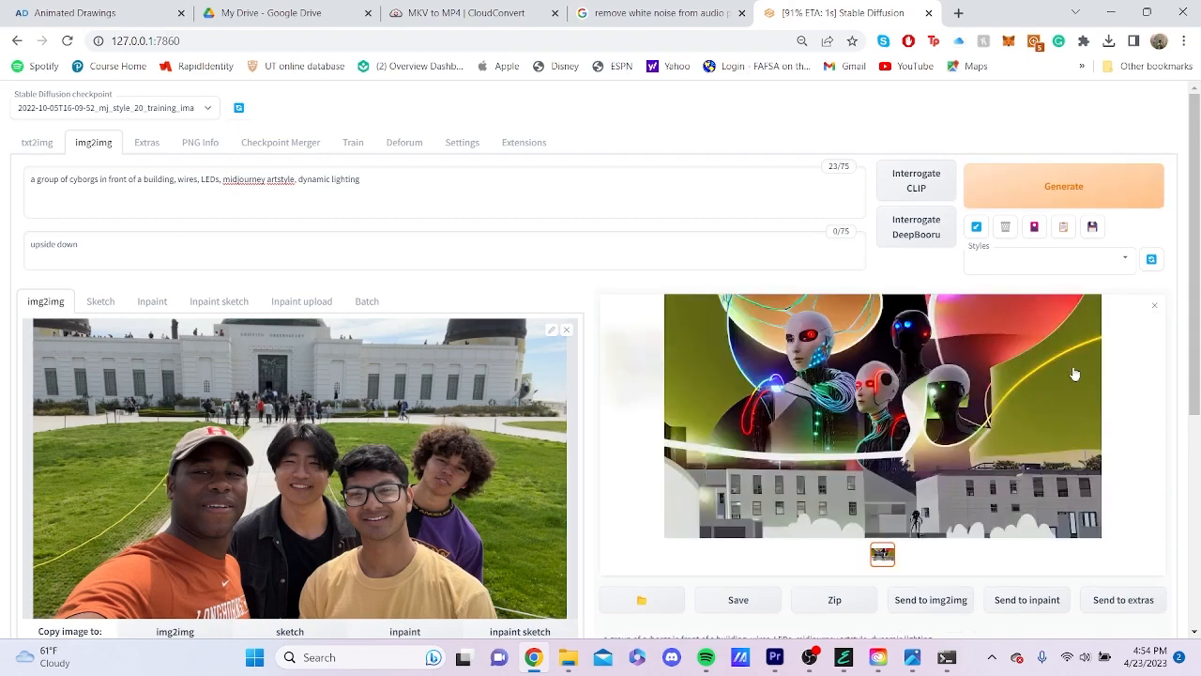
pyautogui.scroll(-1, 1072, 367)
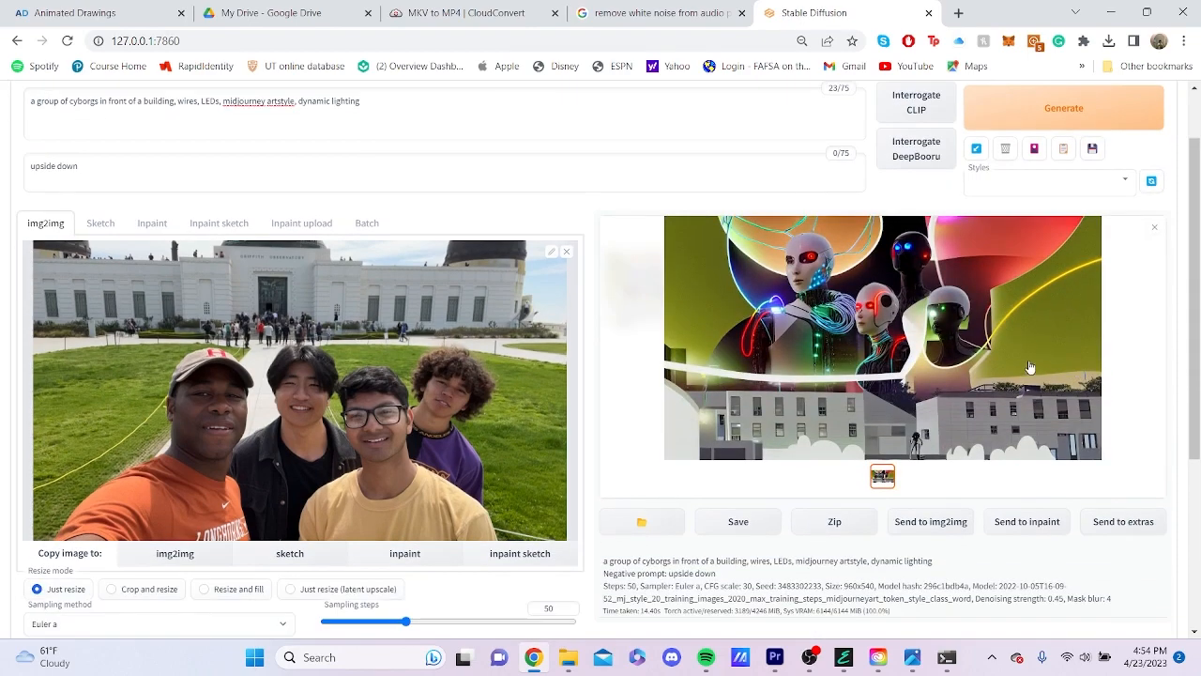
# Set the CFG scale to 26 and generate another cyborg version of the selfie
pyautogui.scroll(-1, 1023, 366)
pyautogui.scroll(-2, 638, 449)
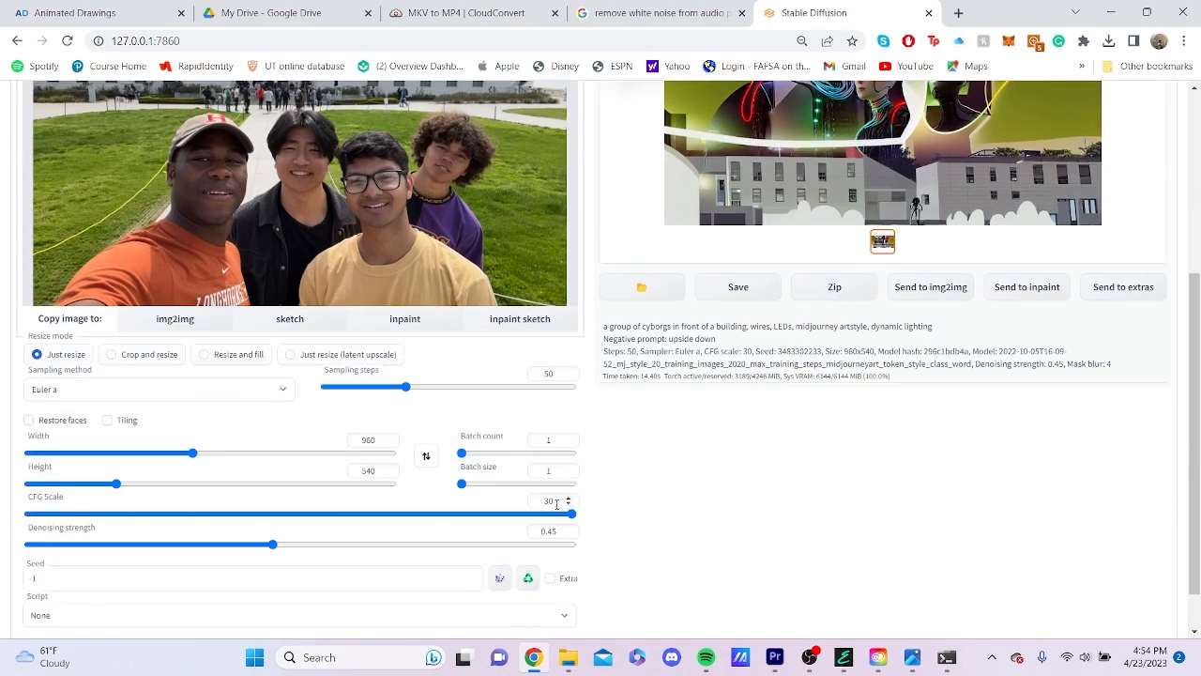
pyautogui.moveTo(571, 513); pyautogui.dragTo(497, 517)
pyautogui.scroll(4, 497, 517)
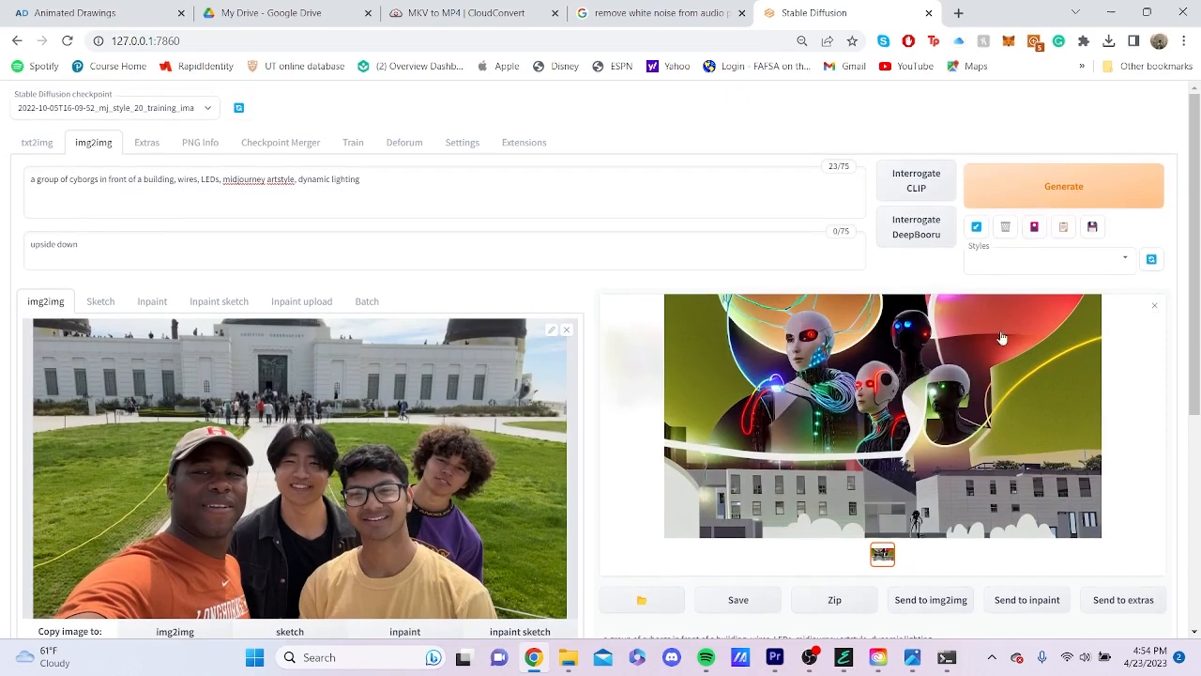
pyautogui.click(1065, 185)
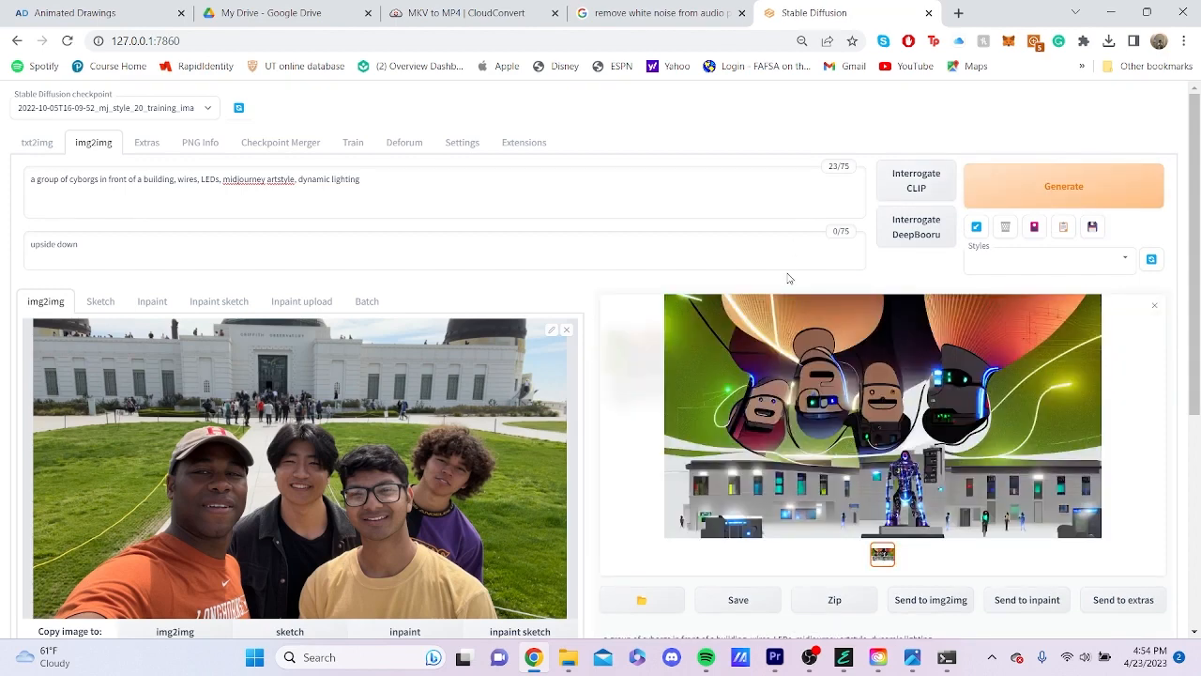
pyautogui.scroll(-1, 789, 278)
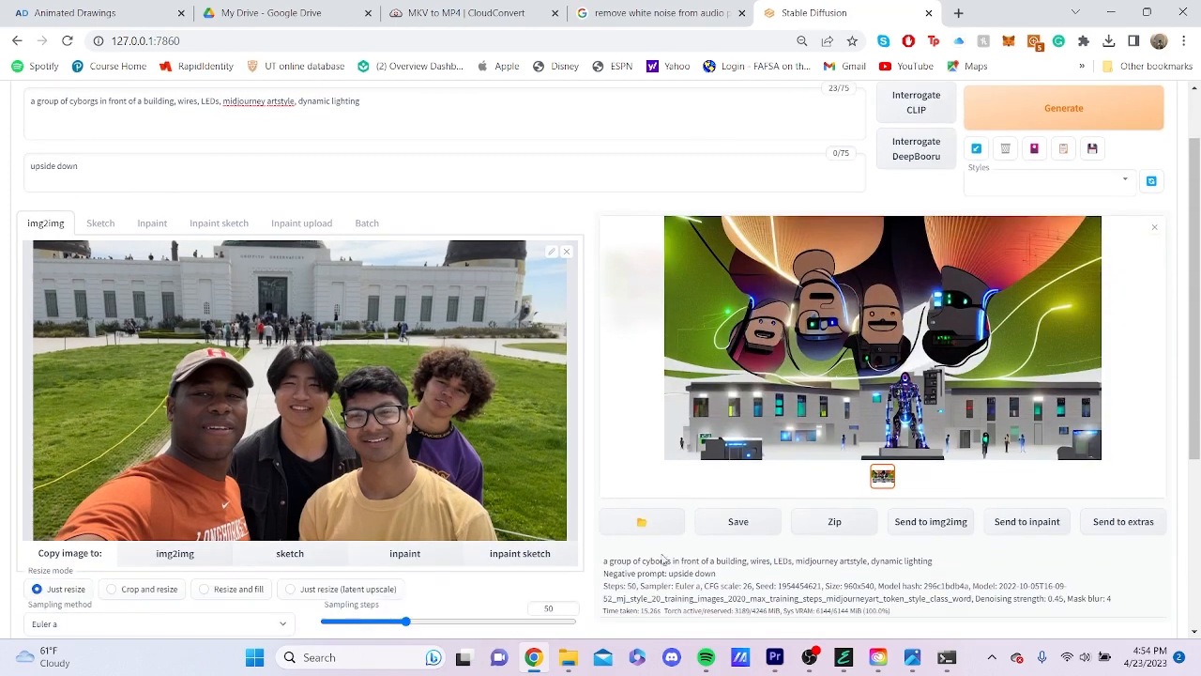
pyautogui.click(571, 664)
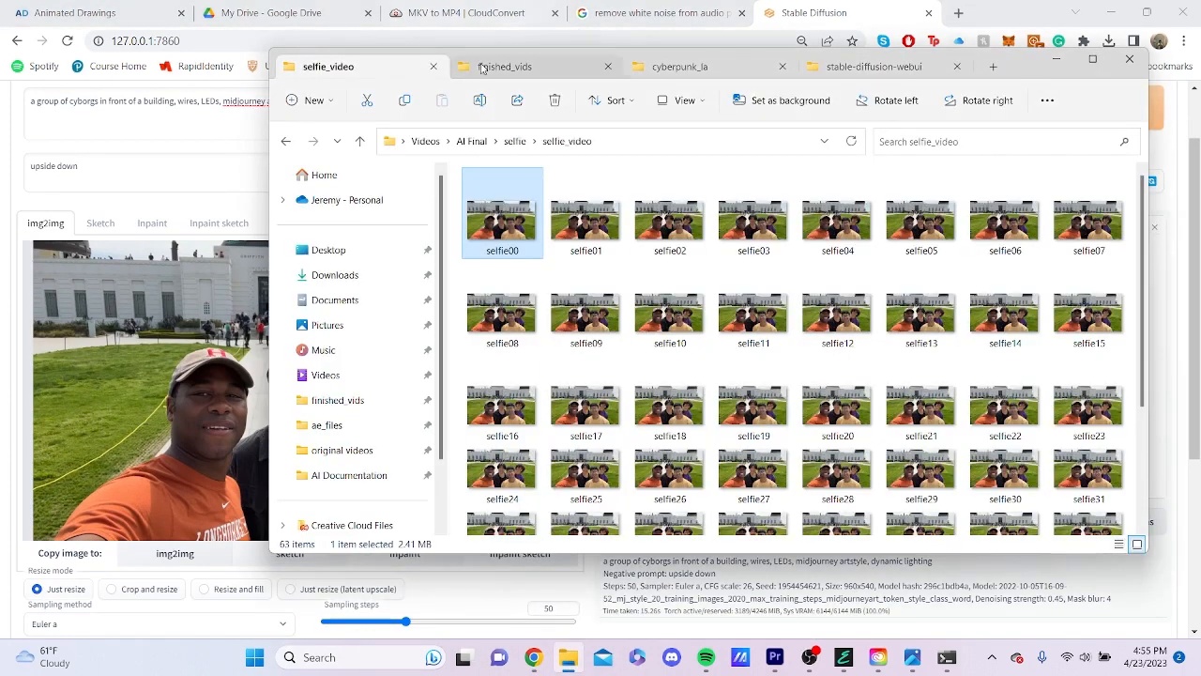
pyautogui.click(287, 141)
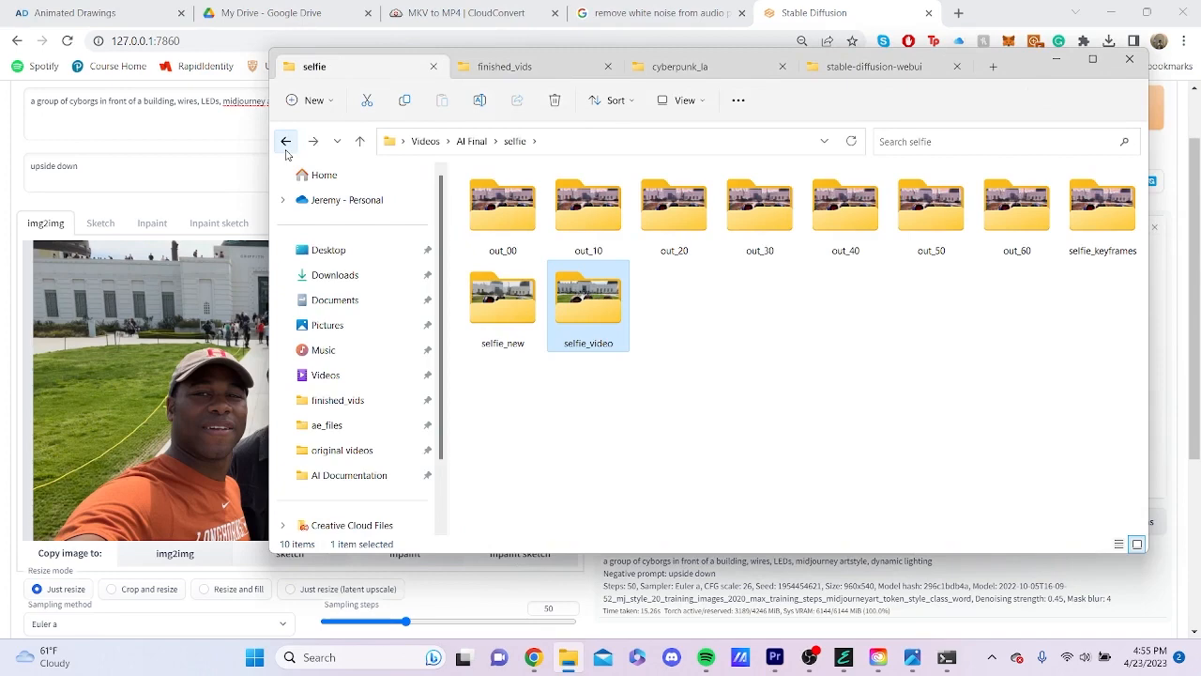
pyautogui.click(286, 141)
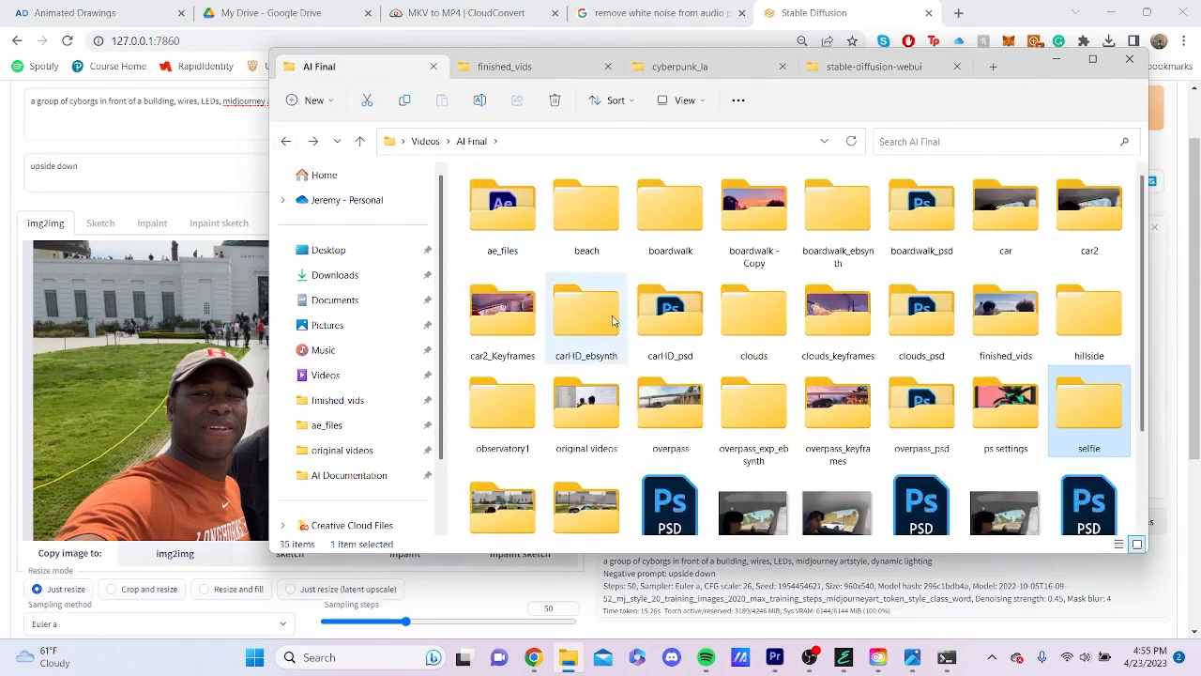
pyautogui.scroll(-2, 591, 300)
pyautogui.doubleClick(615, 406)
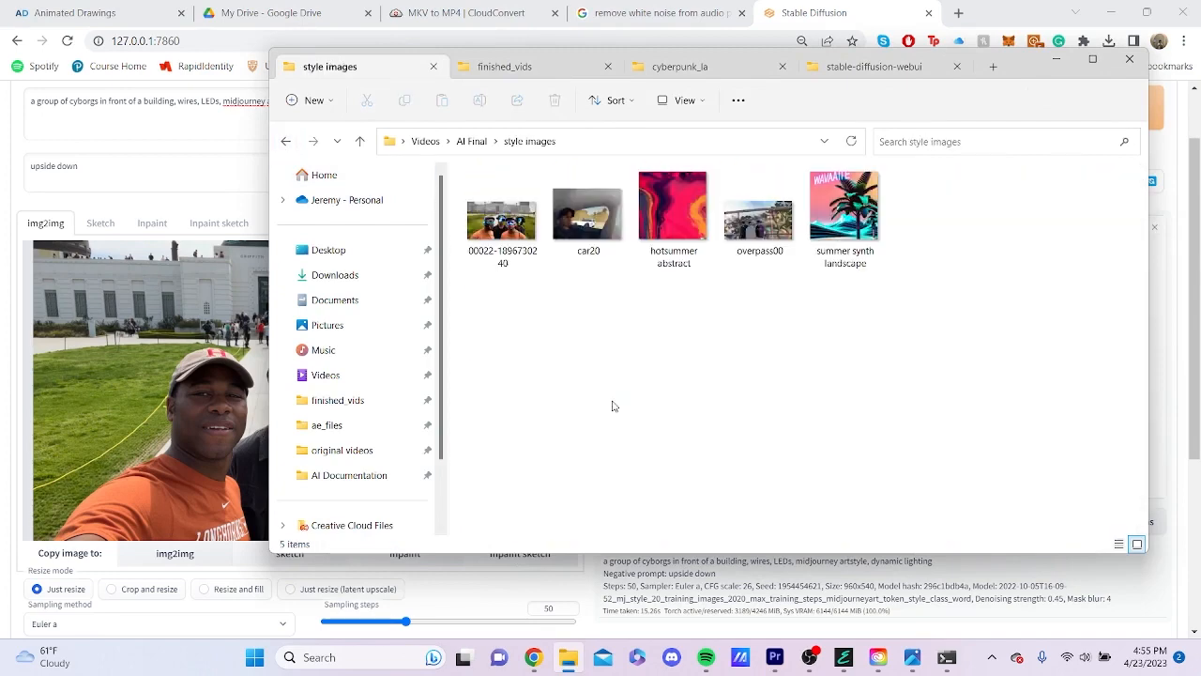
pyautogui.doubleClick(502, 216)
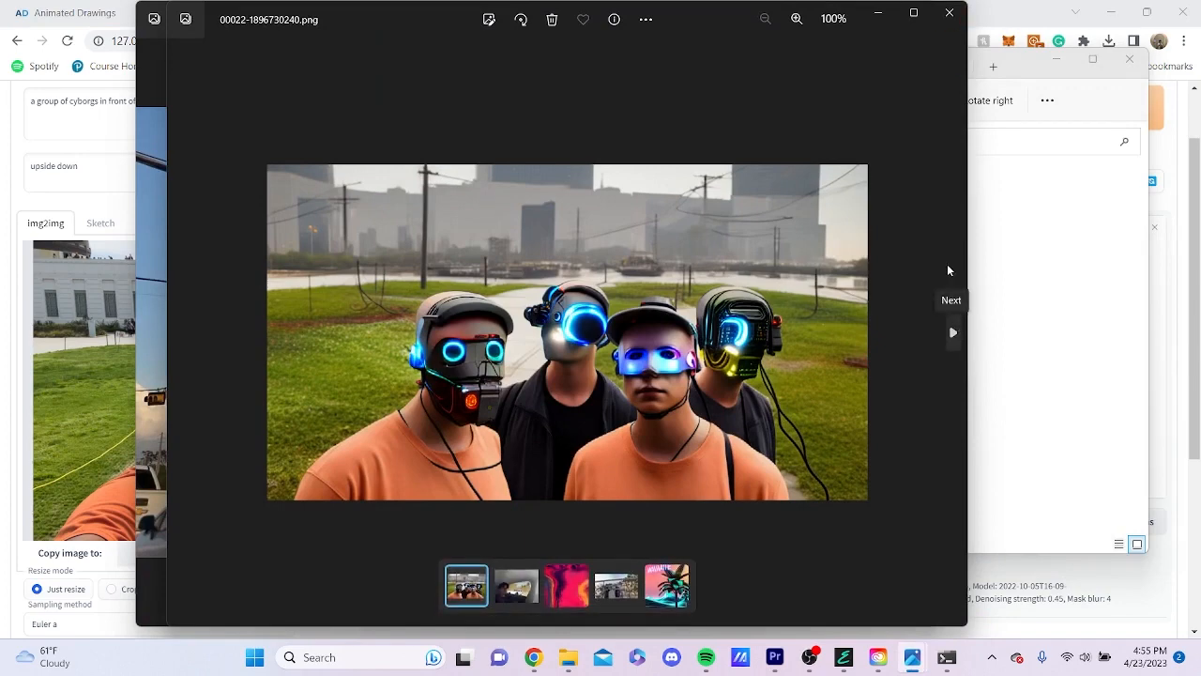
# Close the cyborg image and open selfie20 from AI Final's selfie_keyframe folder to inspect the chosen keyframe
pyautogui.click(949, 12)
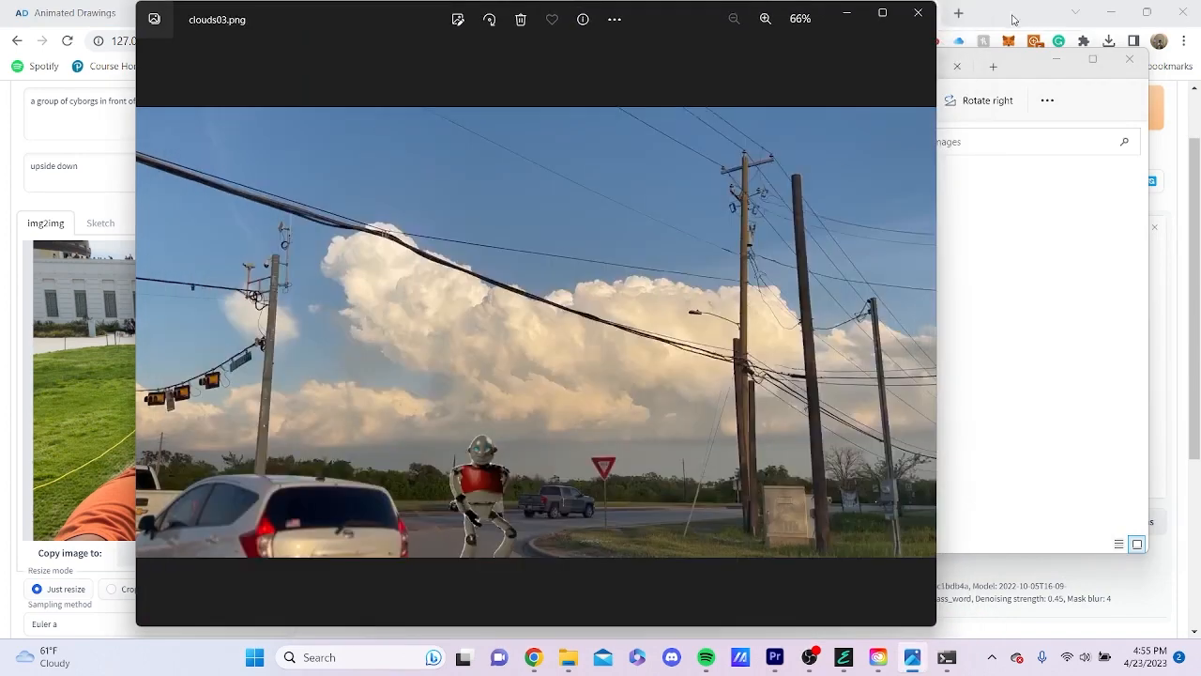
pyautogui.click(1051, 253)
pyautogui.click(287, 140)
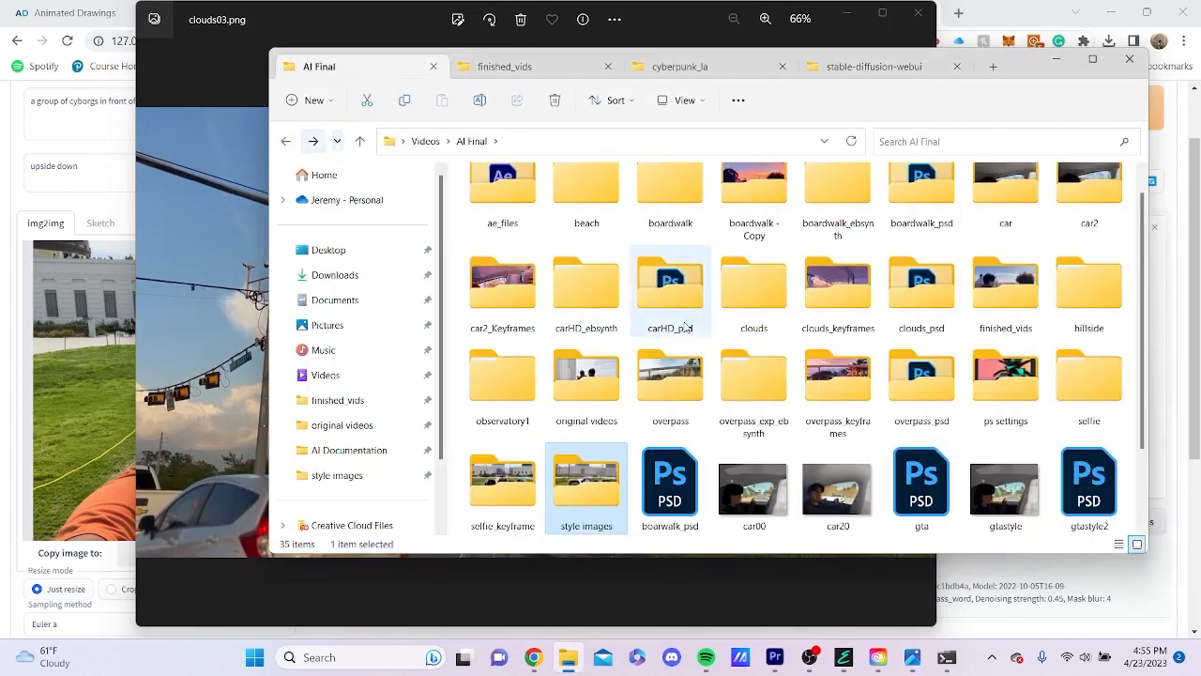
pyautogui.doubleClick(514, 474)
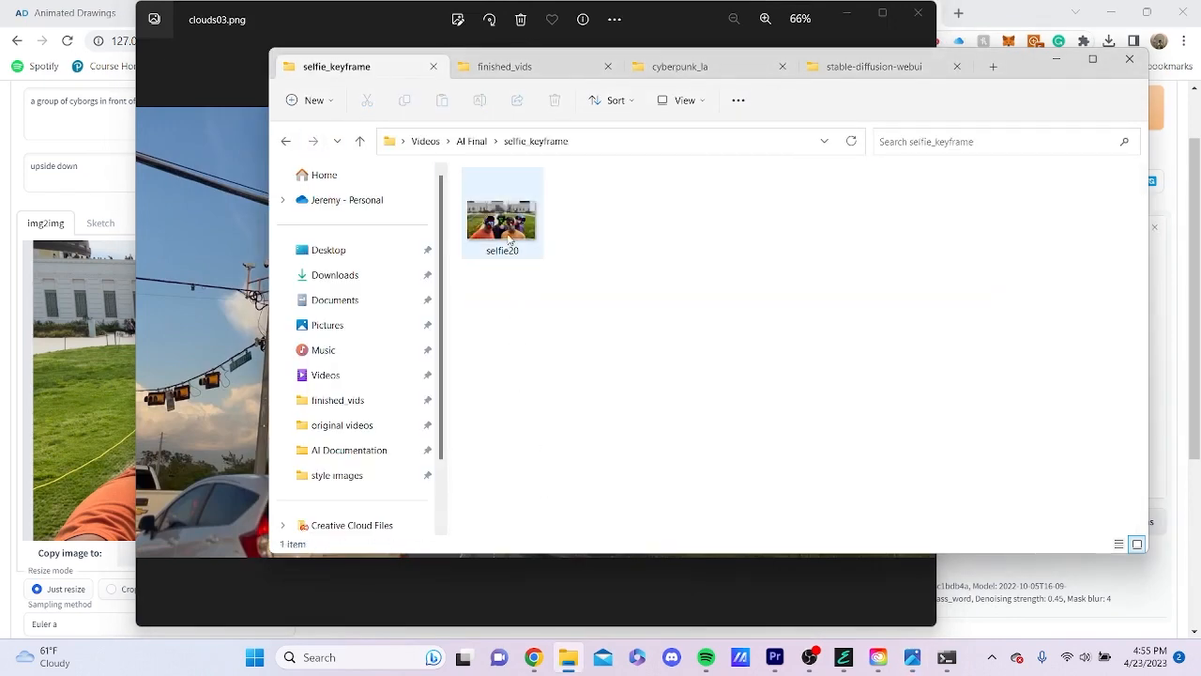
pyautogui.doubleClick(510, 242)
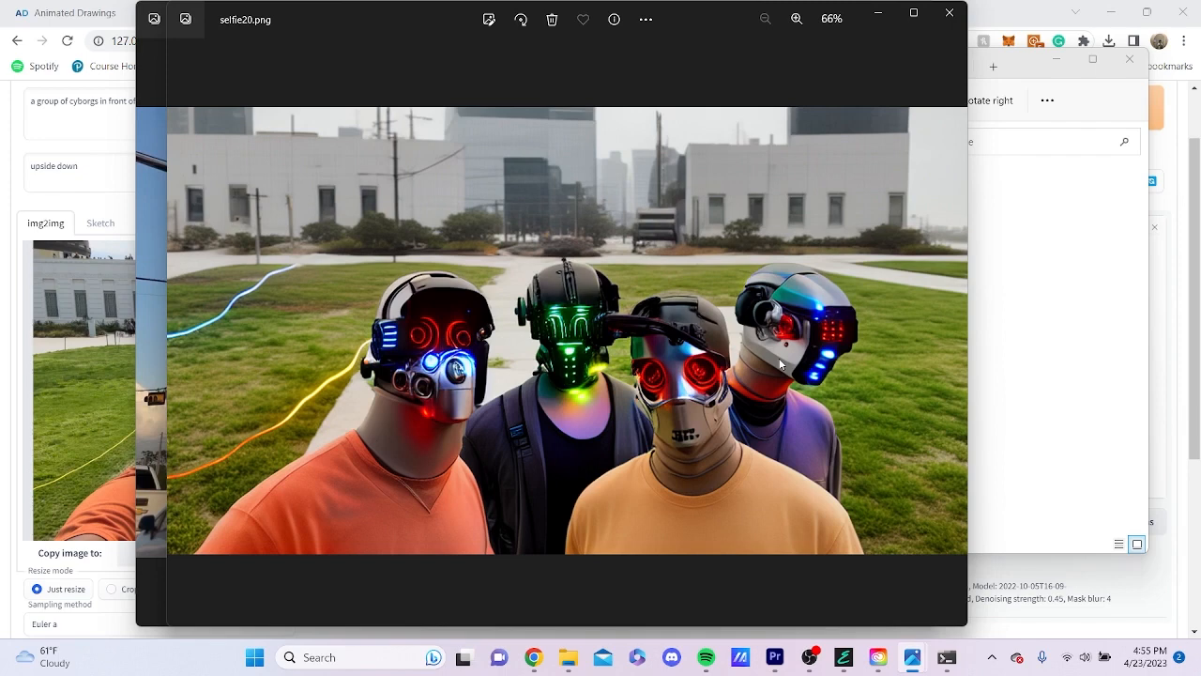
# Open the selfie_video folder inside AI Final's selfie folder to view the original video frames
pyautogui.click(1086, 351)
pyautogui.click(287, 140)
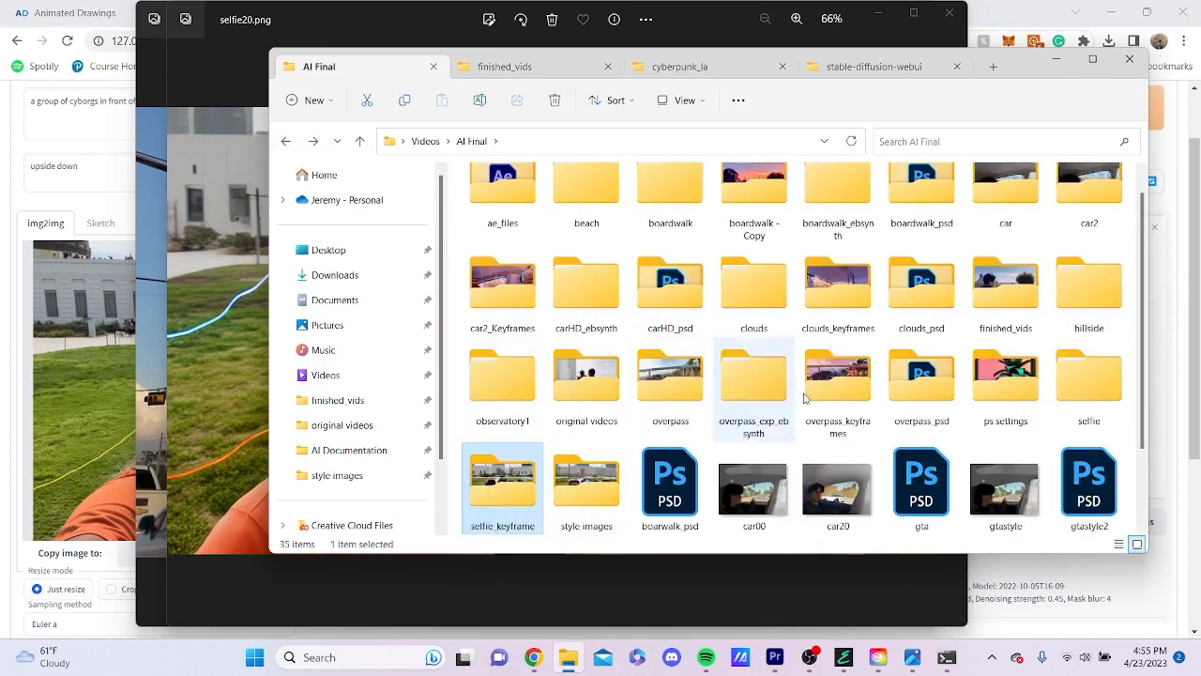
pyautogui.doubleClick(1087, 394)
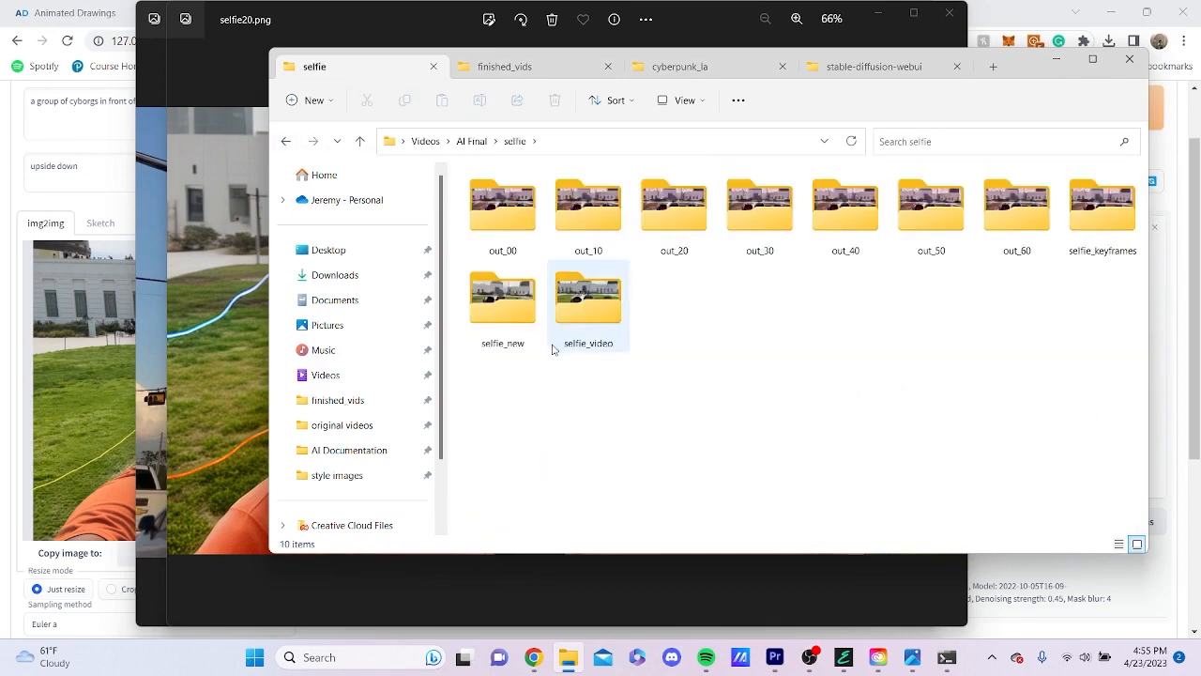
pyautogui.doubleClick(586, 319)
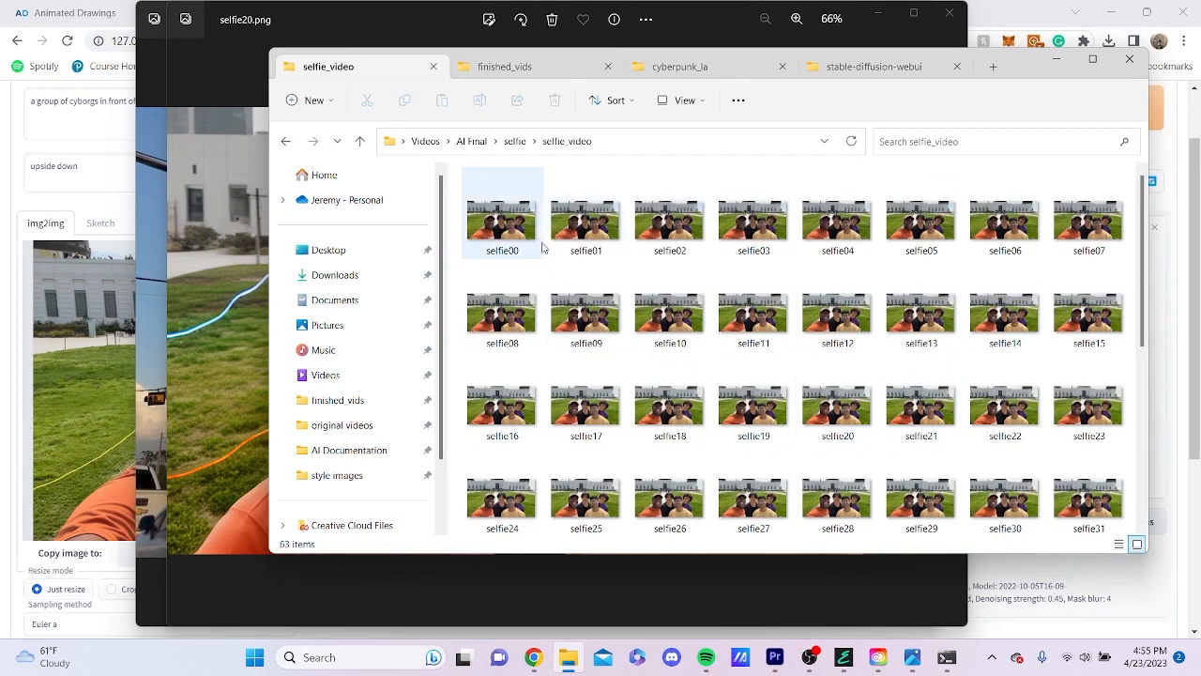
# Switch to EbSynth and load the selfie_video folder as the video source
pyautogui.click(286, 140)
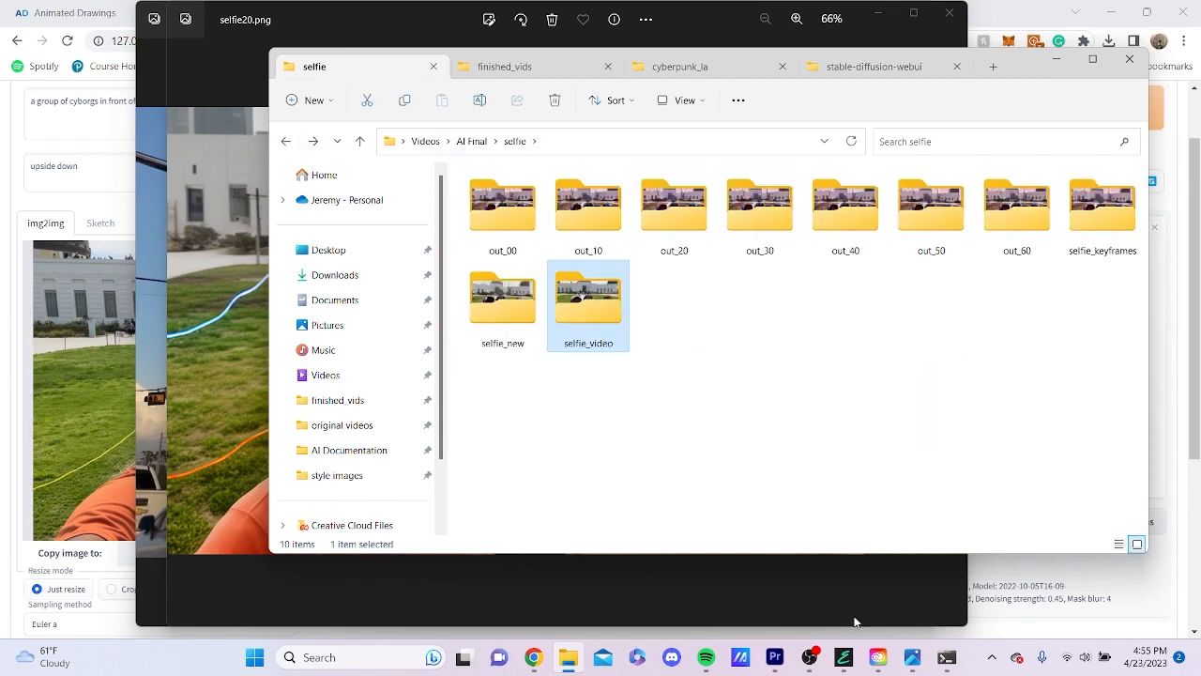
pyautogui.click(844, 657)
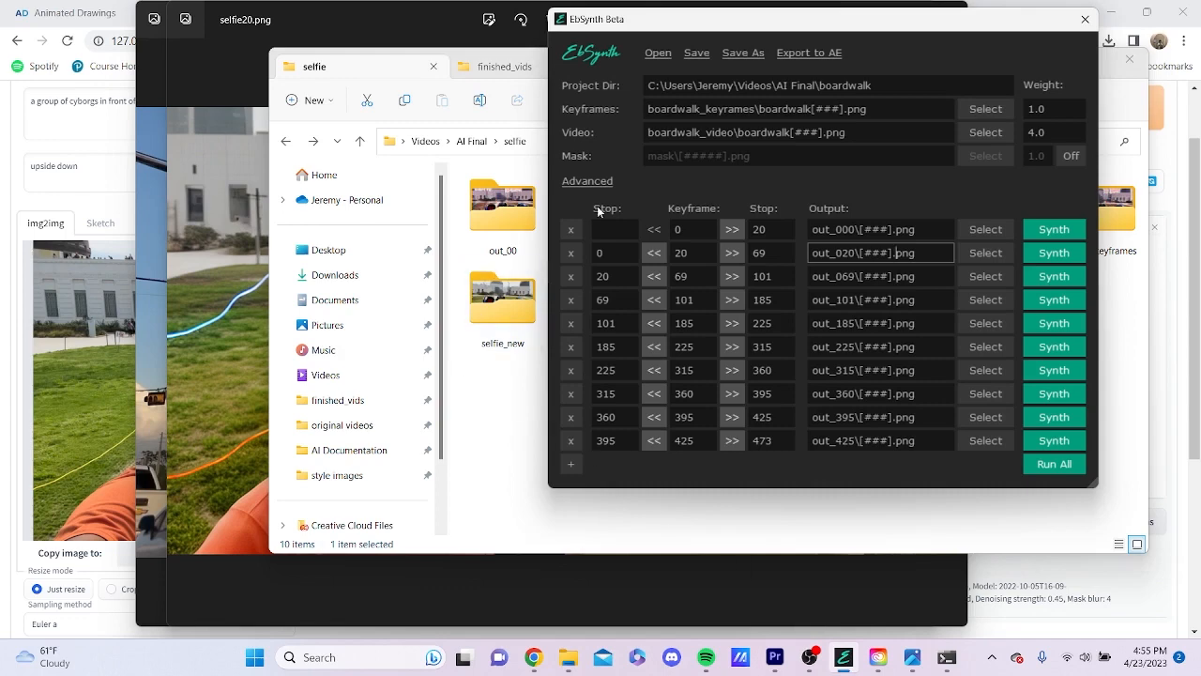
pyautogui.moveTo(824, 20); pyautogui.dragTo(957, 58)
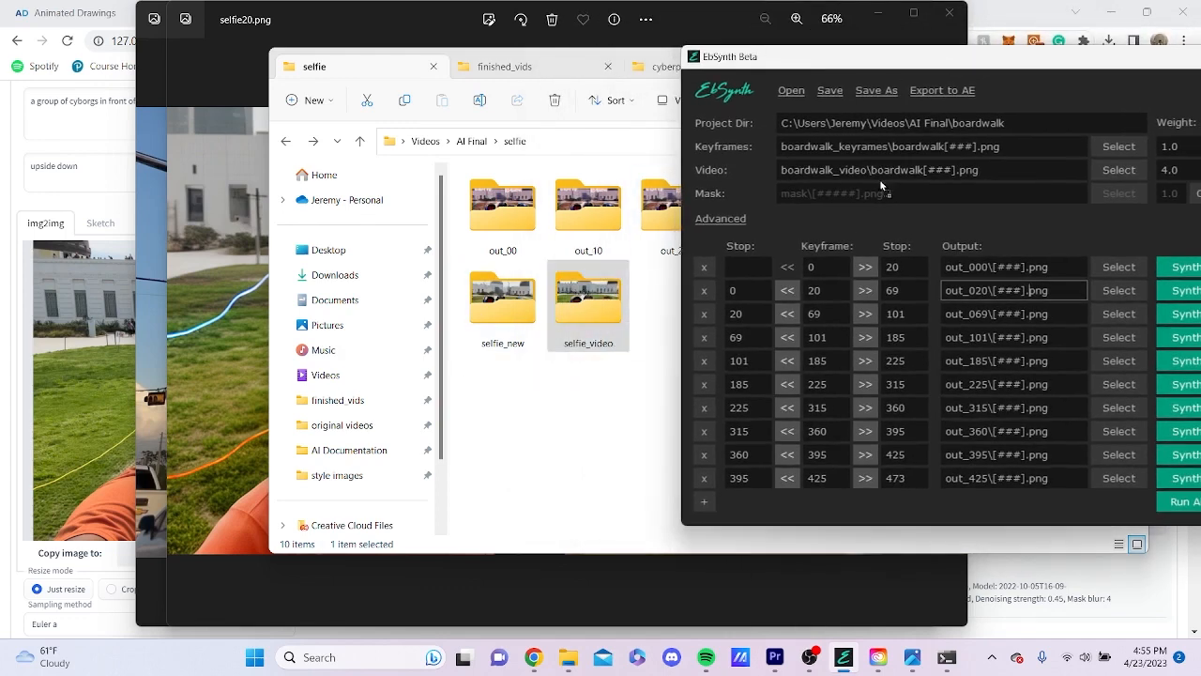
pyautogui.moveTo(942, 142); pyautogui.dragTo(929, 167)
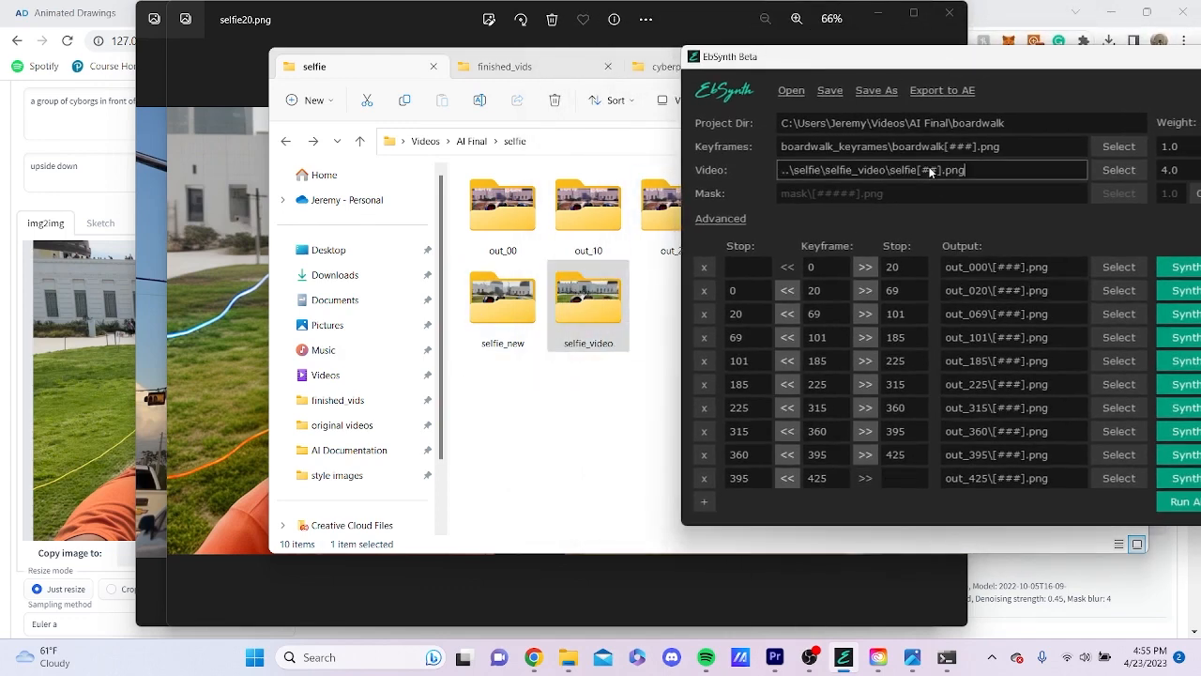
# Load AI Final's selfie_keyframe folder as the EbSynth keyframes source and move the EbSynth window aside
pyautogui.click(285, 141)
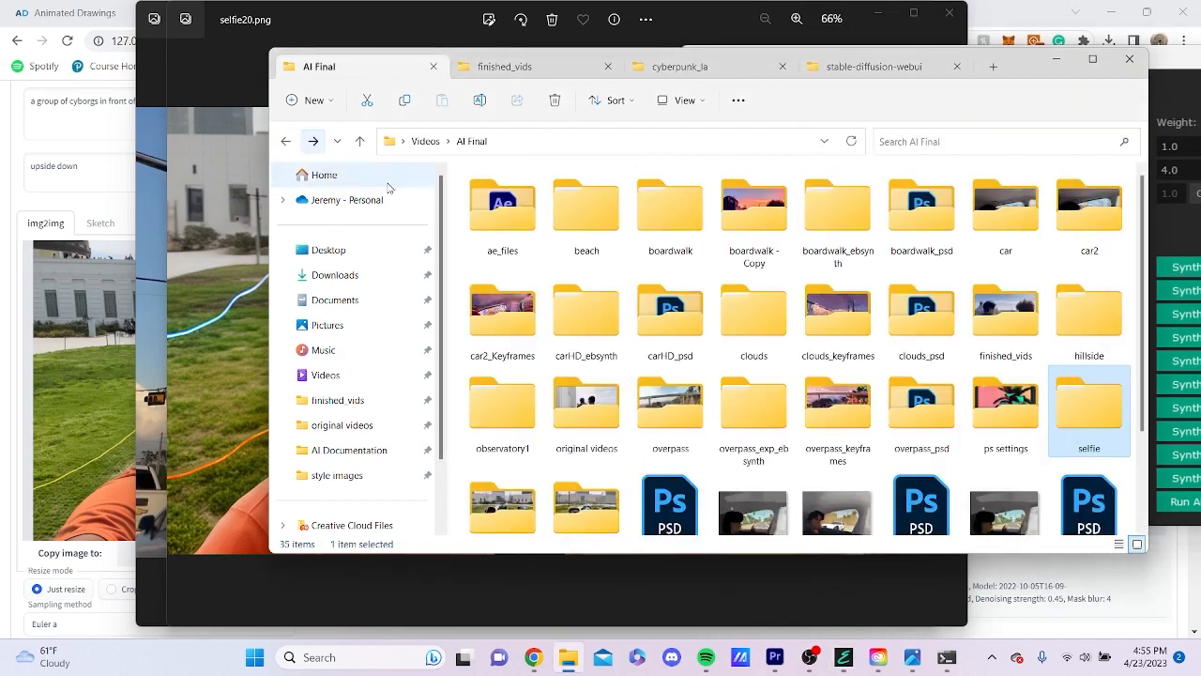
pyautogui.scroll(-1, 502, 507)
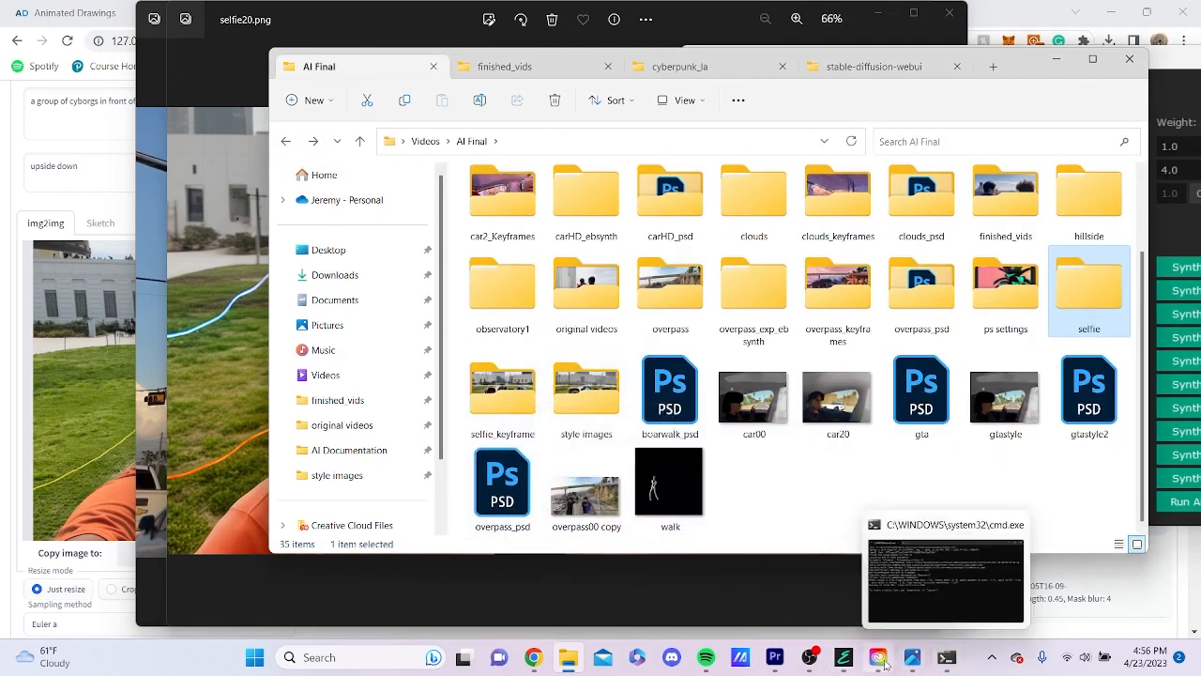
pyautogui.click(843, 656)
pyautogui.moveTo(492, 394); pyautogui.dragTo(853, 144)
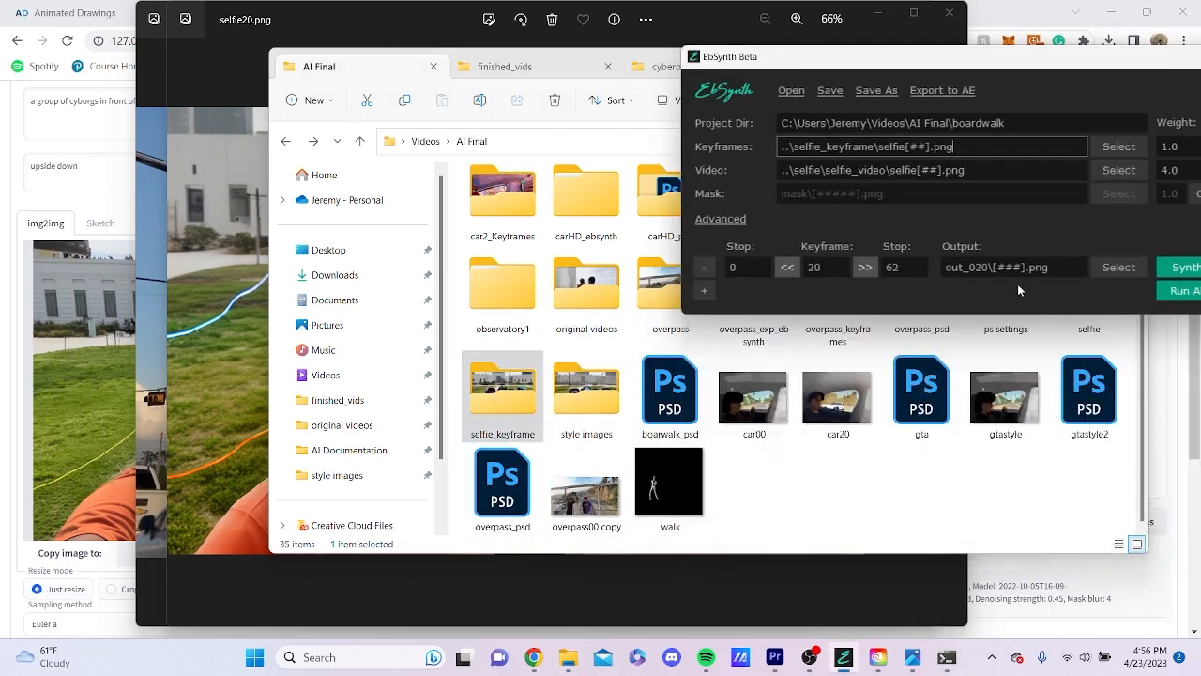
pyautogui.moveTo(1074, 68); pyautogui.dragTo(976, 67)
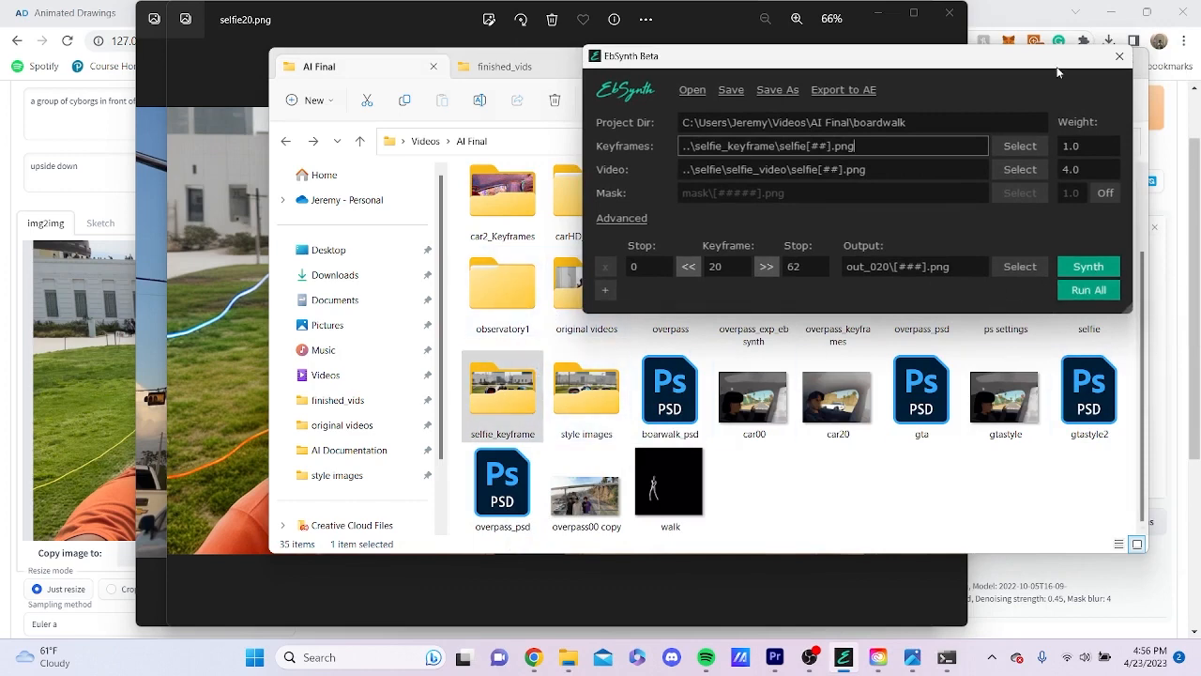
pyautogui.moveTo(1056, 72); pyautogui.dragTo(809, 29)
# In File Explorer, open the selfie folder's selfie_new subfolder and page through its synthesized cyborg frames from 00 onward
pyautogui.doubleClick(1088, 291)
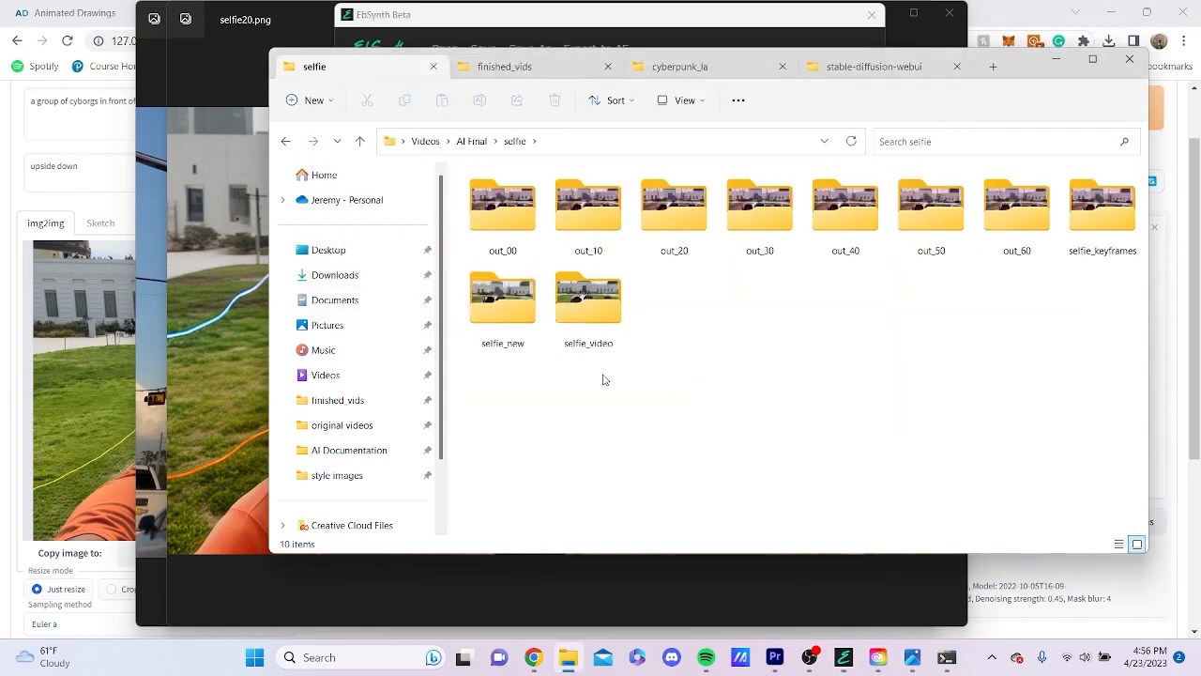
pyautogui.doubleClick(534, 328)
pyautogui.doubleClick(503, 217)
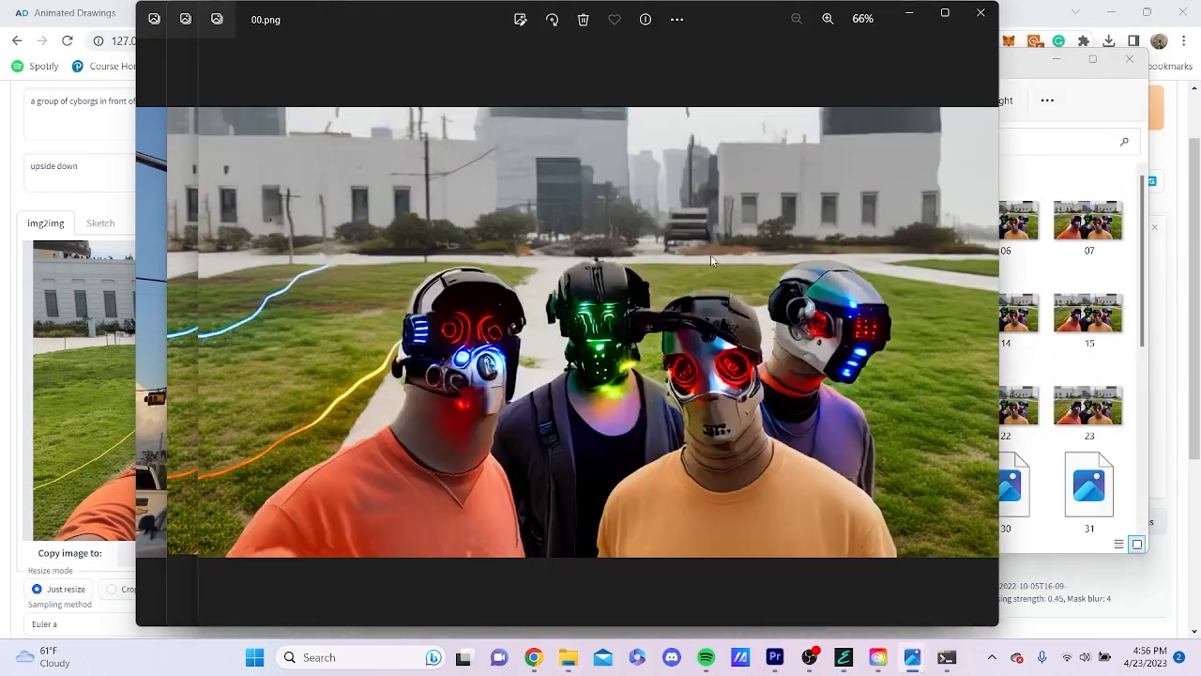
pyautogui.tripleClick(984, 321)
pyautogui.tripleClick(984, 320)
pyautogui.tripleClick(985, 321)
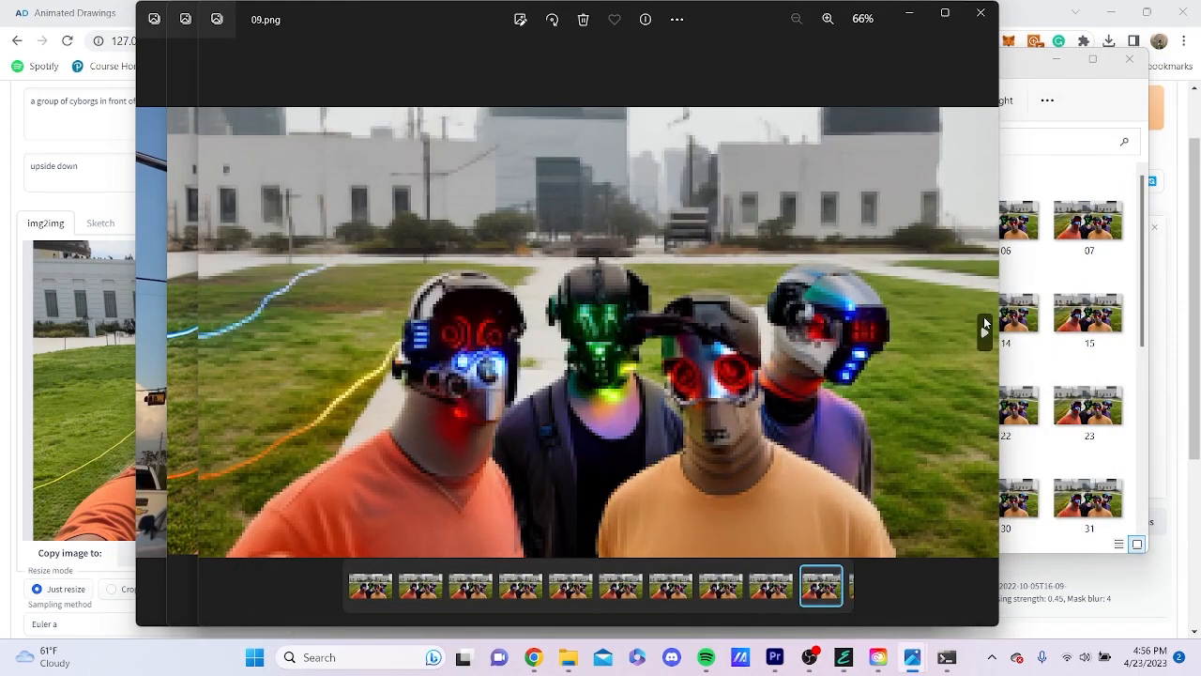
pyautogui.tripleClick(985, 321)
pyautogui.click(984, 321)
pyautogui.tripleClick(984, 321)
pyautogui.tripleClick(985, 321)
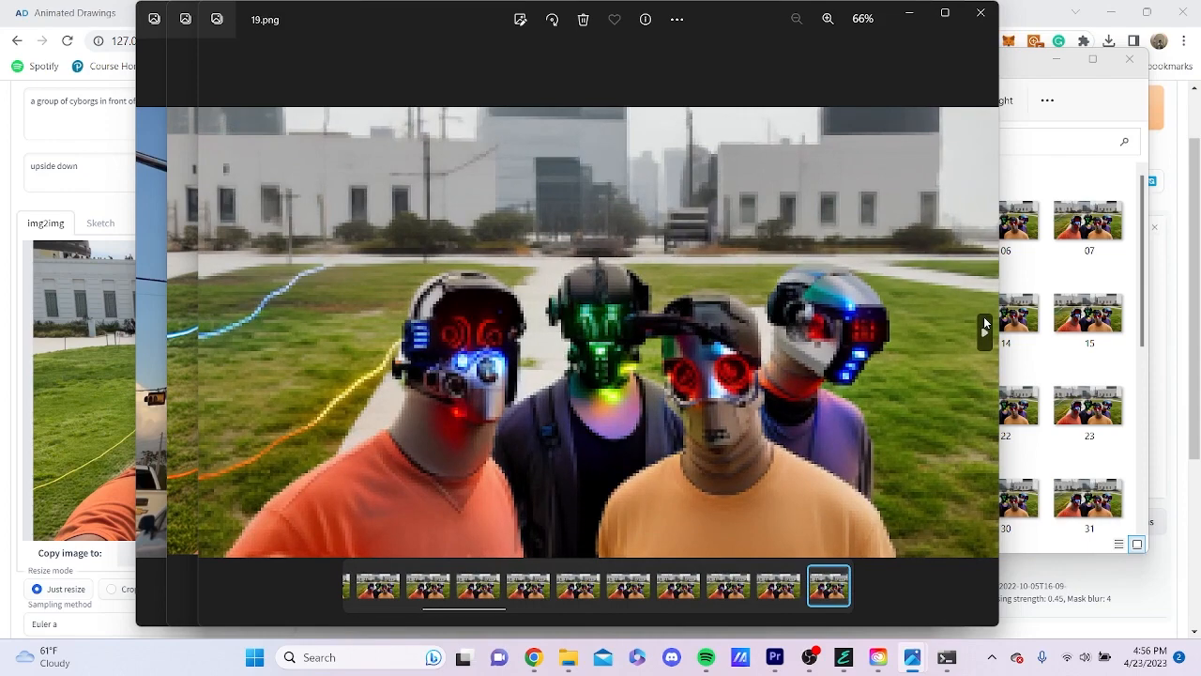
pyautogui.doubleClick(985, 322)
pyautogui.doubleClick(985, 323)
pyautogui.doubleClick(984, 326)
pyautogui.doubleClick(984, 329)
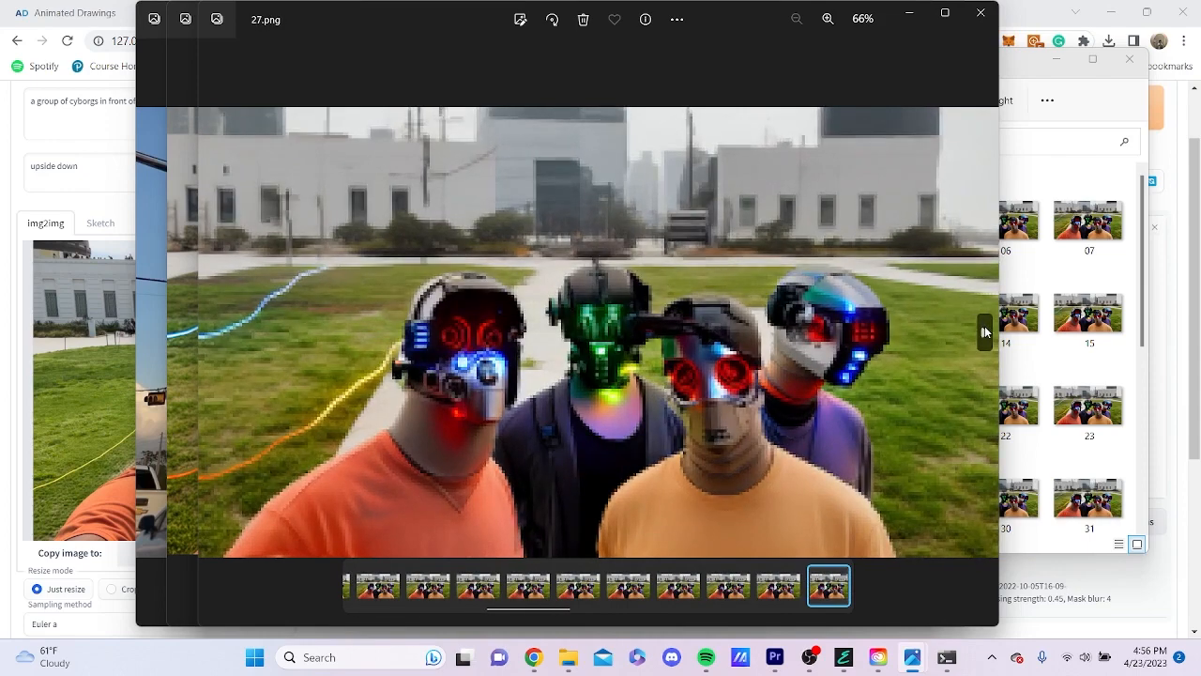
pyautogui.click(984, 330)
pyautogui.click(981, 12)
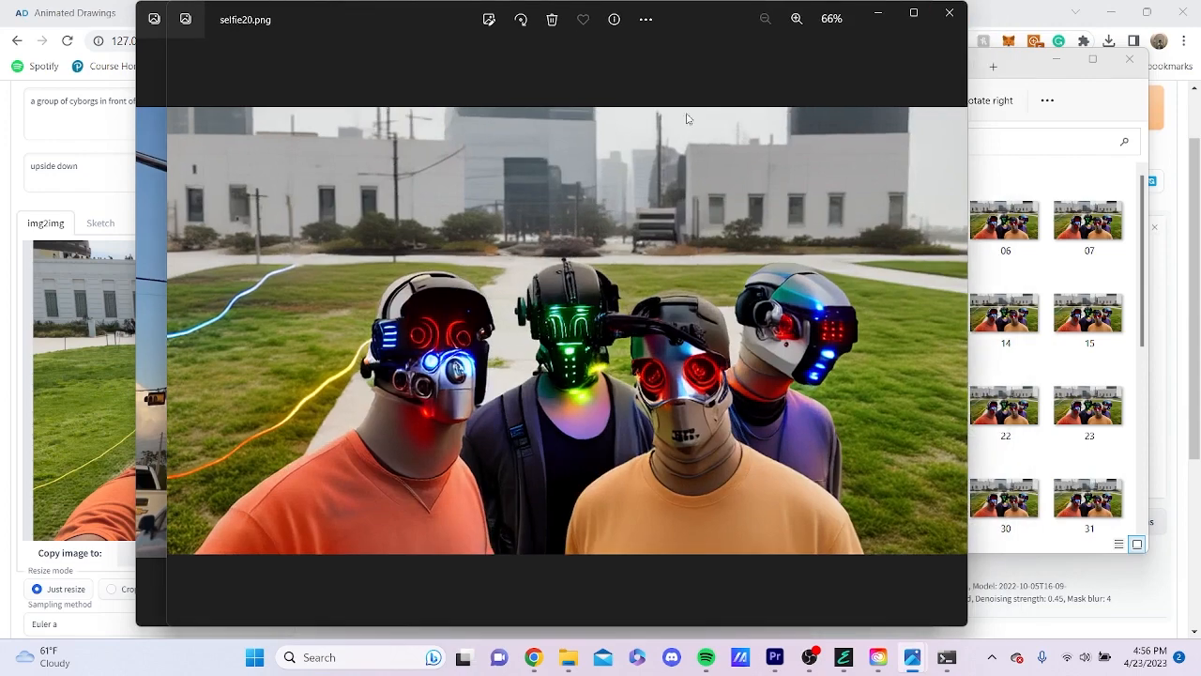
# Open the selfie_keyframes folder and view the restyled keyframes 00 and 10
pyautogui.click(1059, 161)
pyautogui.click(285, 141)
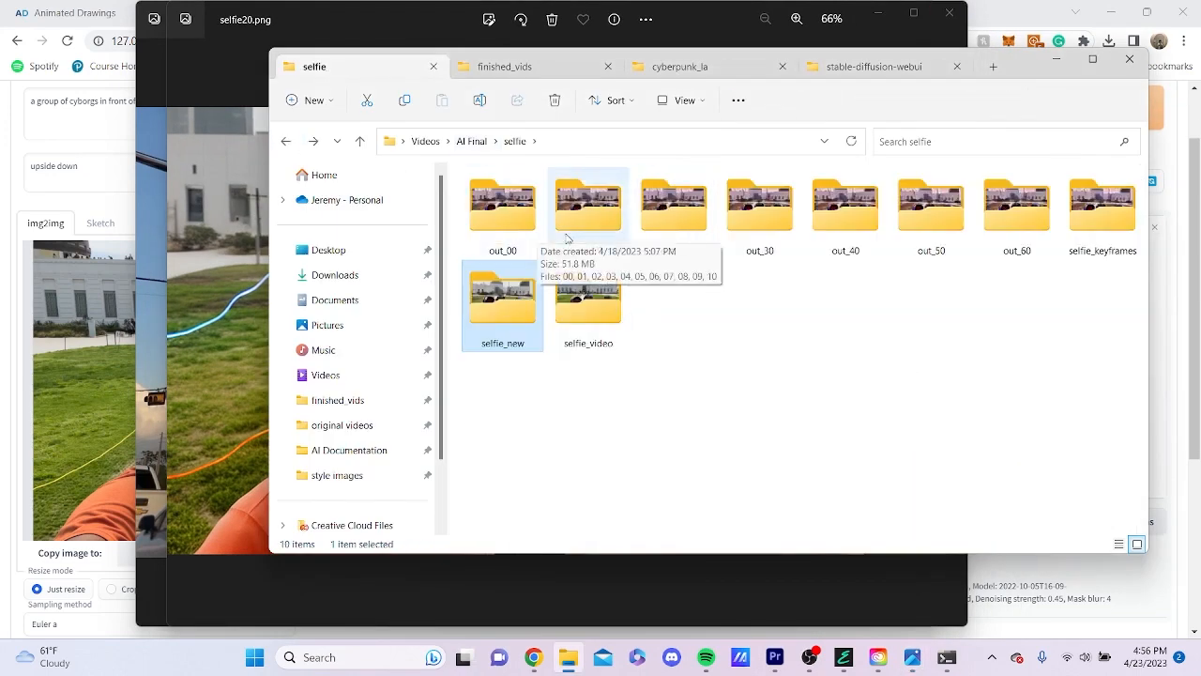
pyautogui.doubleClick(1085, 237)
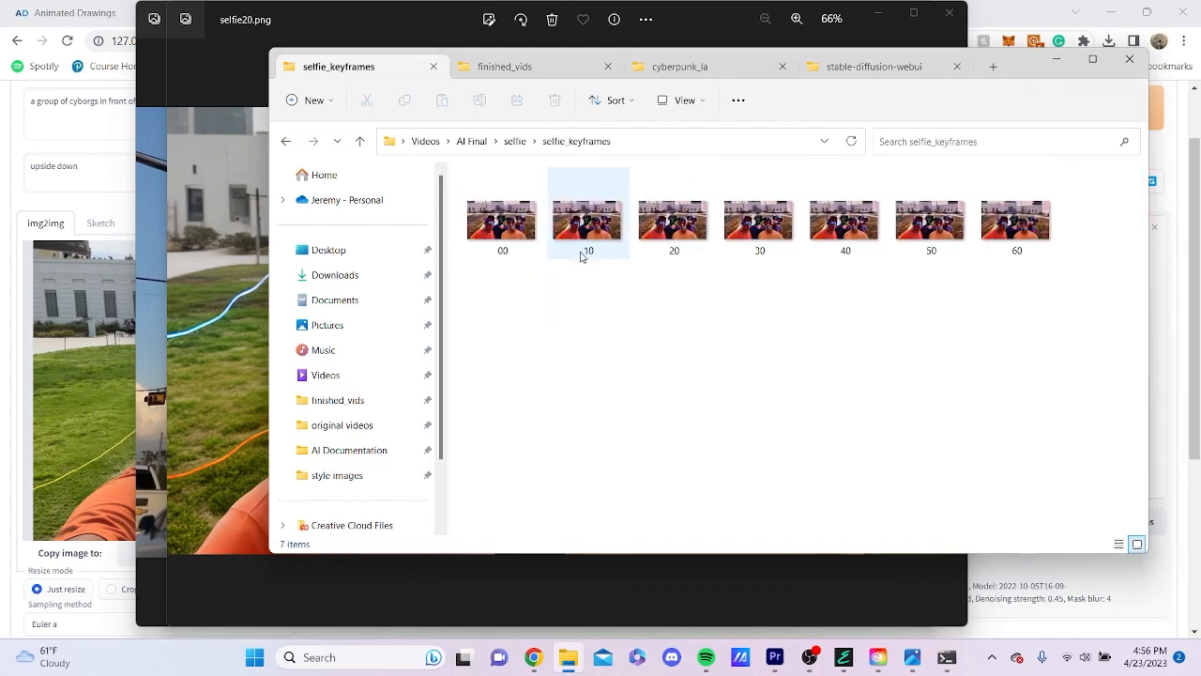
pyautogui.doubleClick(525, 215)
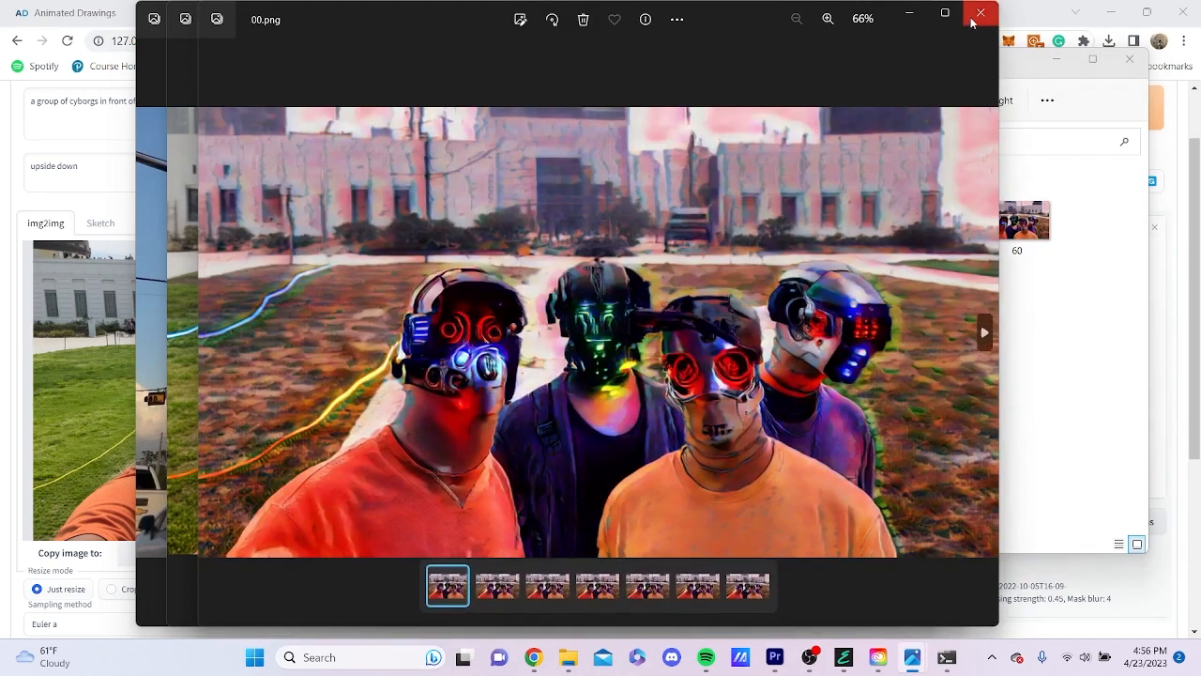
pyautogui.click(972, 20)
pyautogui.click(1029, 268)
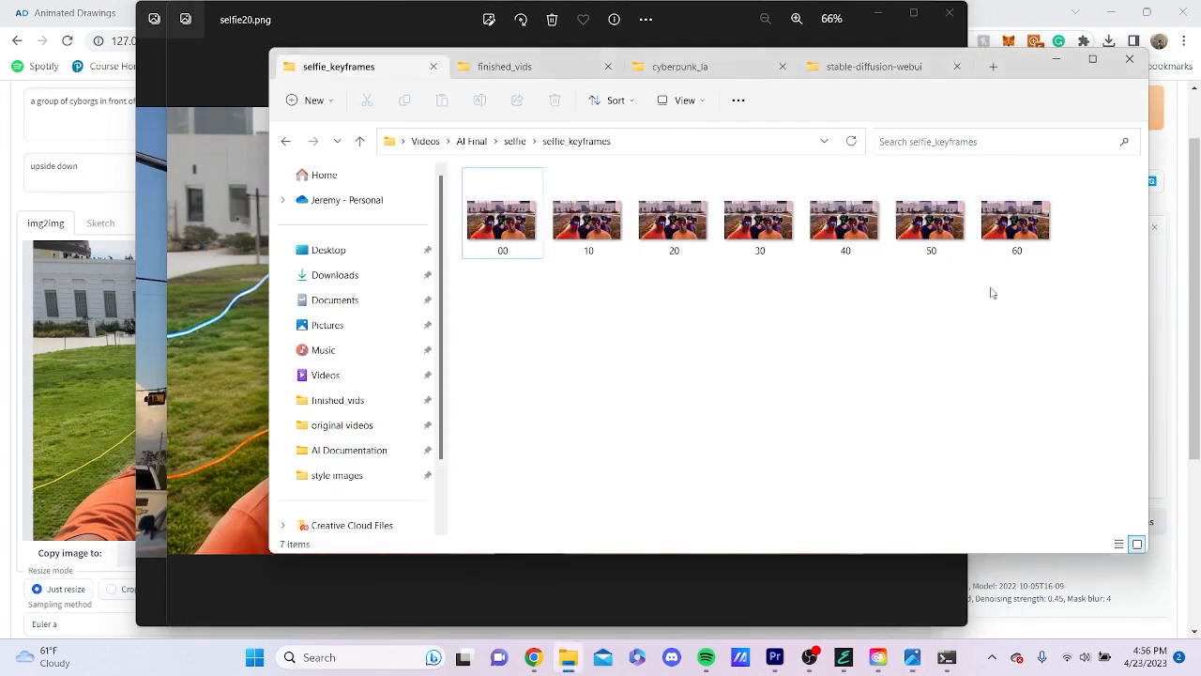
pyautogui.doubleClick(619, 230)
pyautogui.click(984, 12)
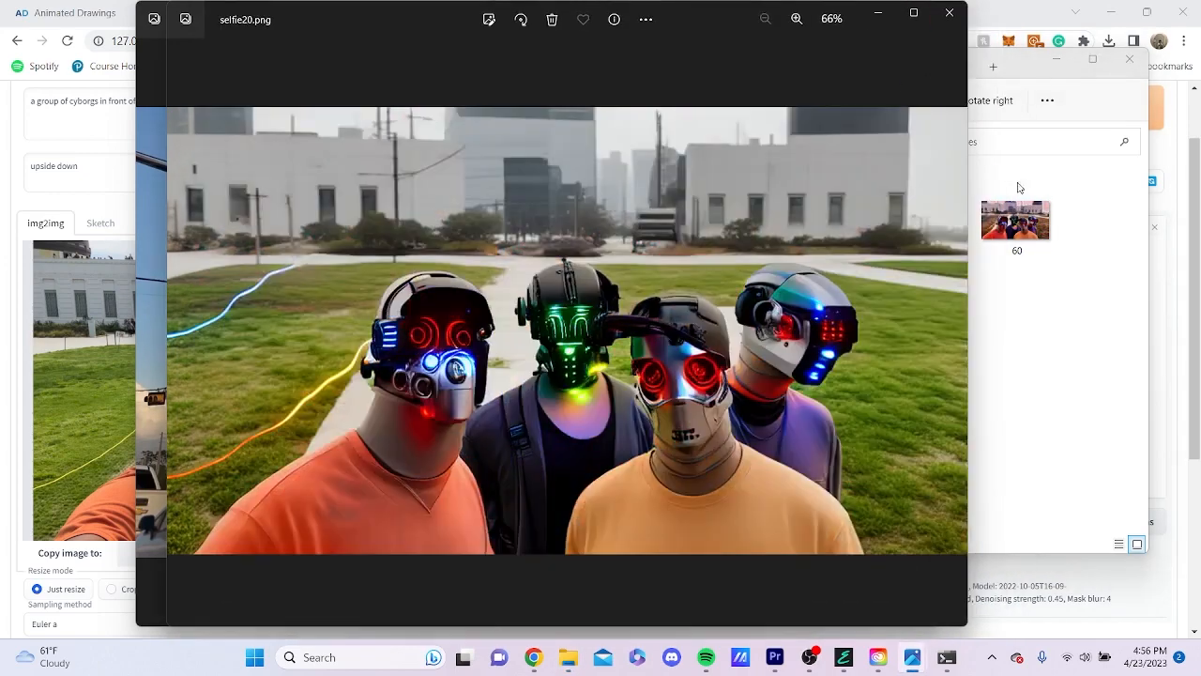
pyautogui.click(1027, 266)
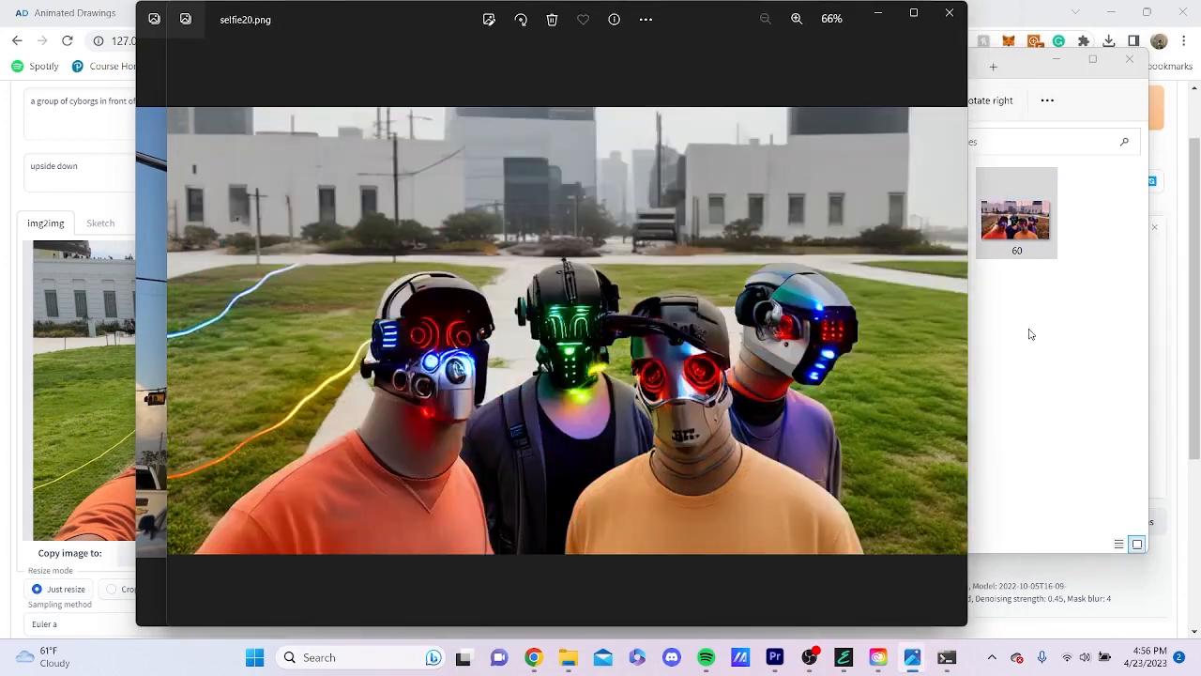
pyautogui.click(1026, 332)
# Page through the synthesized frames 00 to 10 in the out_00 folder, closing the viewer and returning to the selfie folder
pyautogui.click(286, 142)
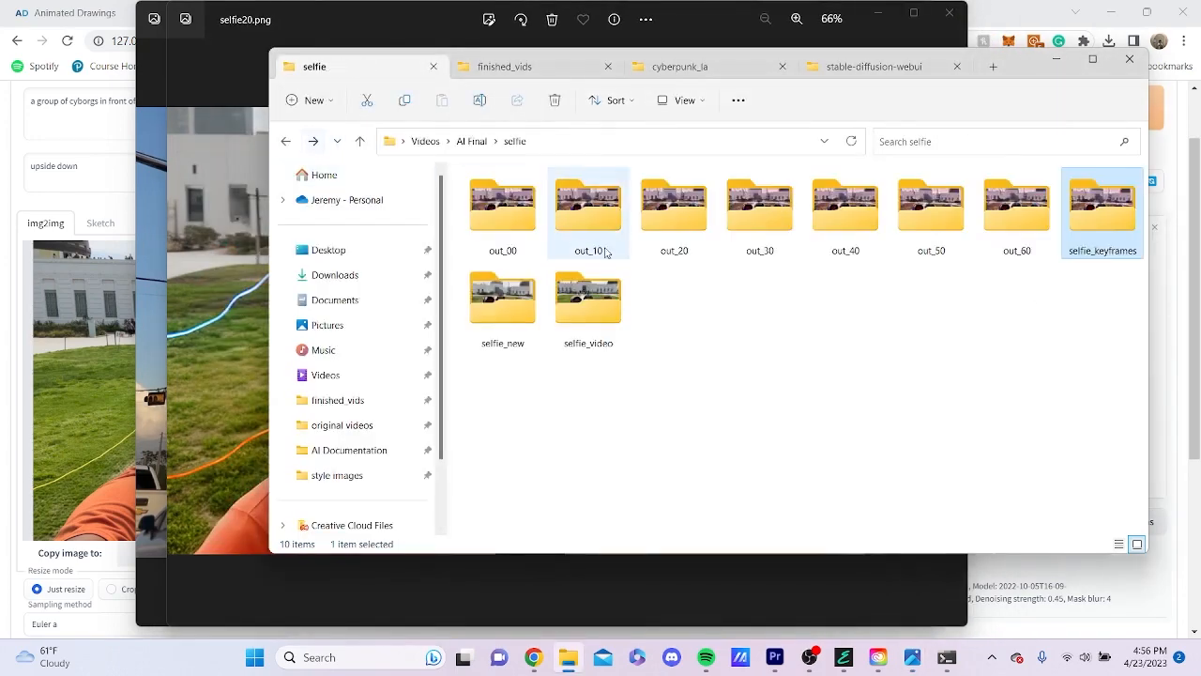
pyautogui.doubleClick(495, 218)
pyautogui.doubleClick(493, 223)
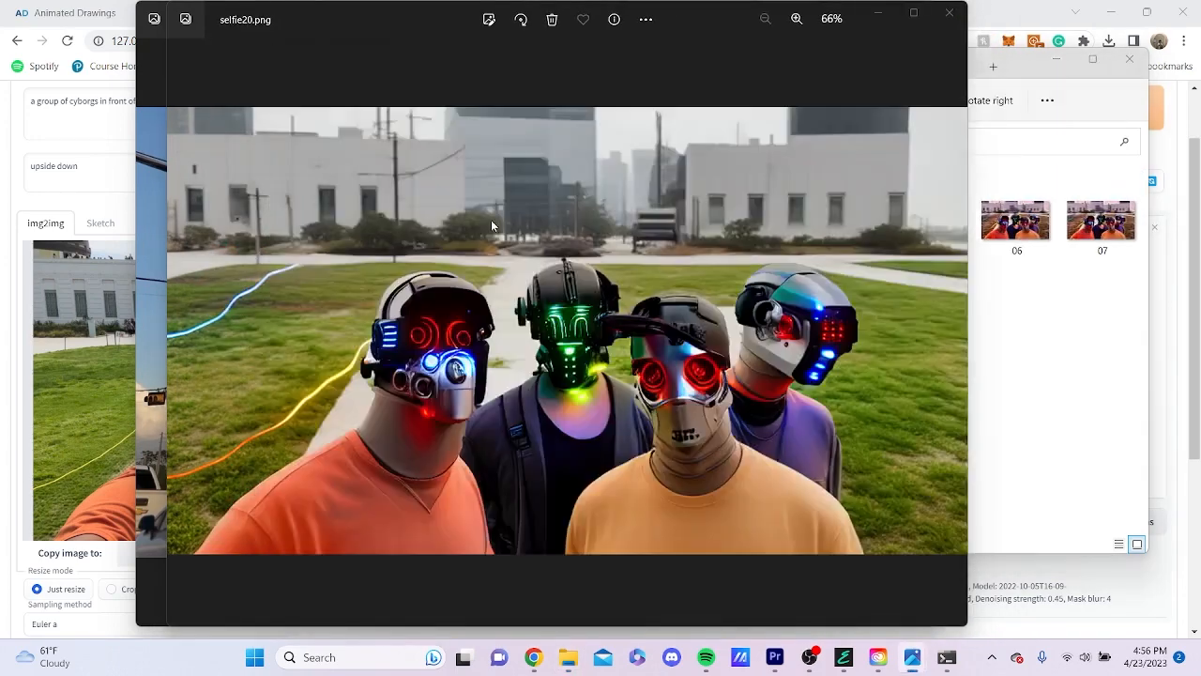
pyautogui.click(986, 331)
pyautogui.click(985, 330)
pyautogui.click(985, 330)
pyautogui.click(985, 330)
pyautogui.click(986, 330)
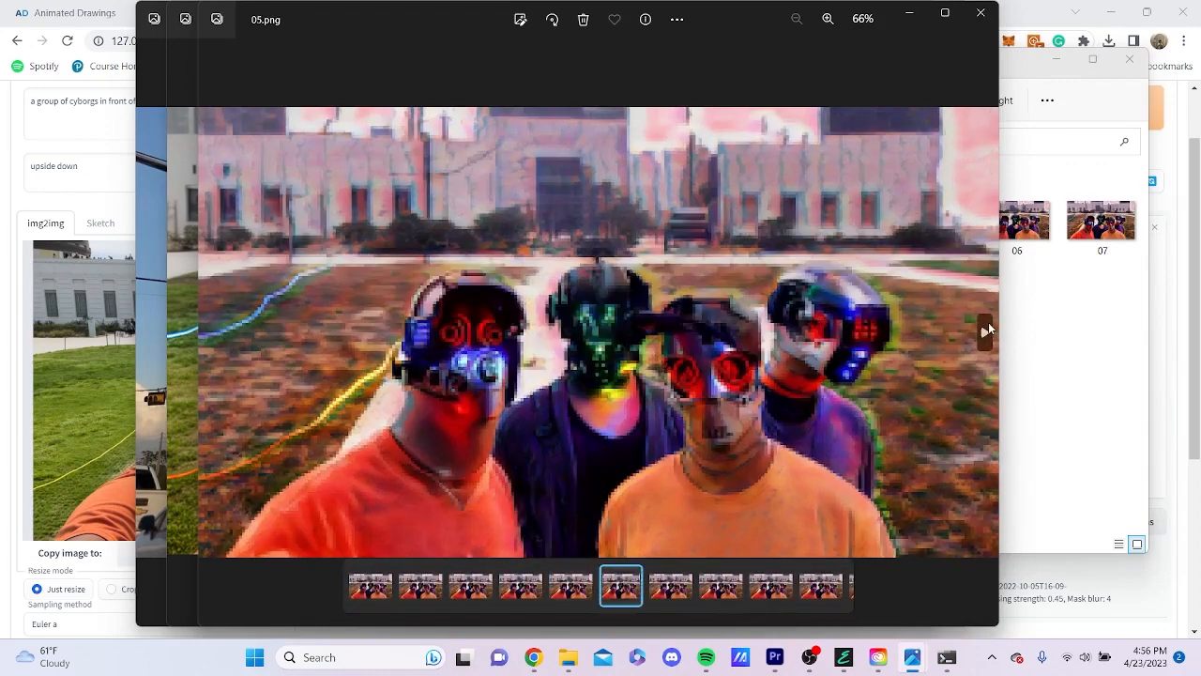
pyautogui.click(985, 330)
pyautogui.click(986, 330)
pyautogui.click(985, 330)
pyautogui.click(985, 330)
pyautogui.click(986, 330)
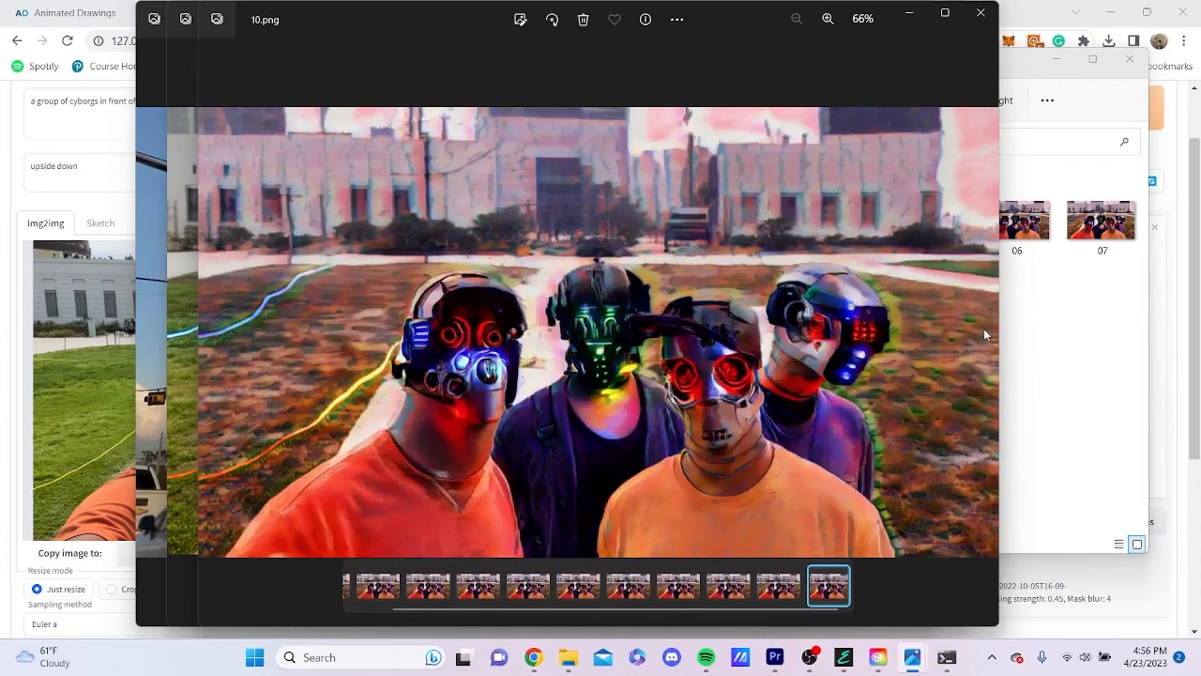
pyautogui.click(981, 12)
pyautogui.click(1026, 305)
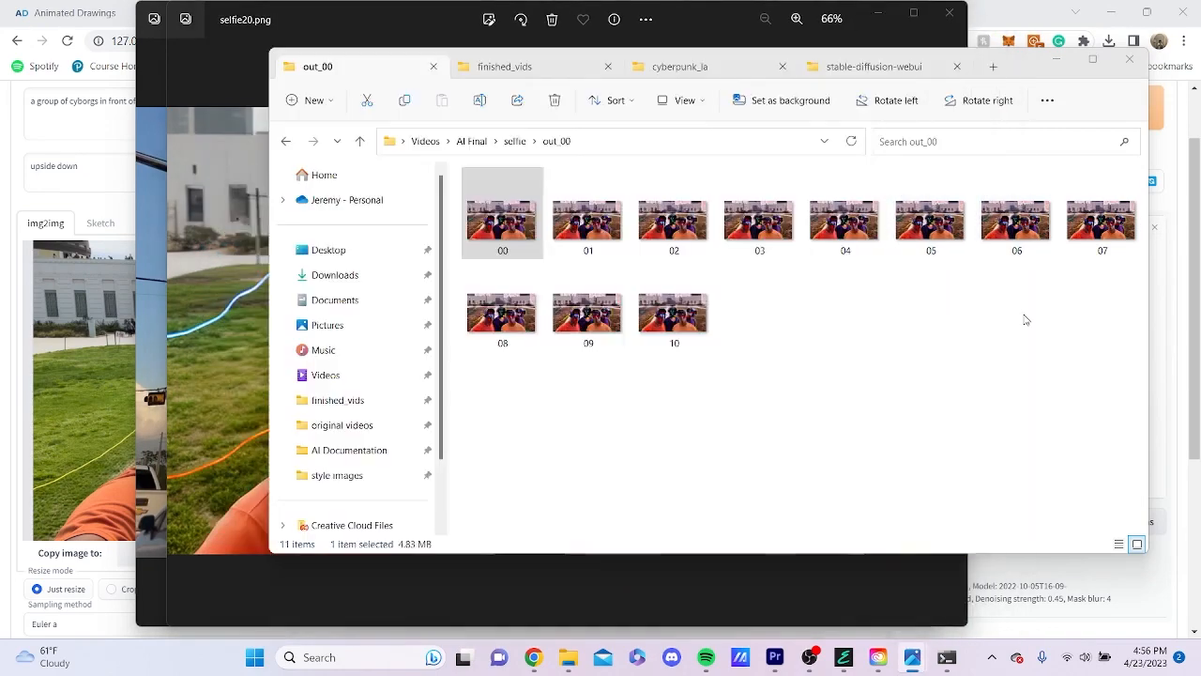
pyautogui.click(287, 140)
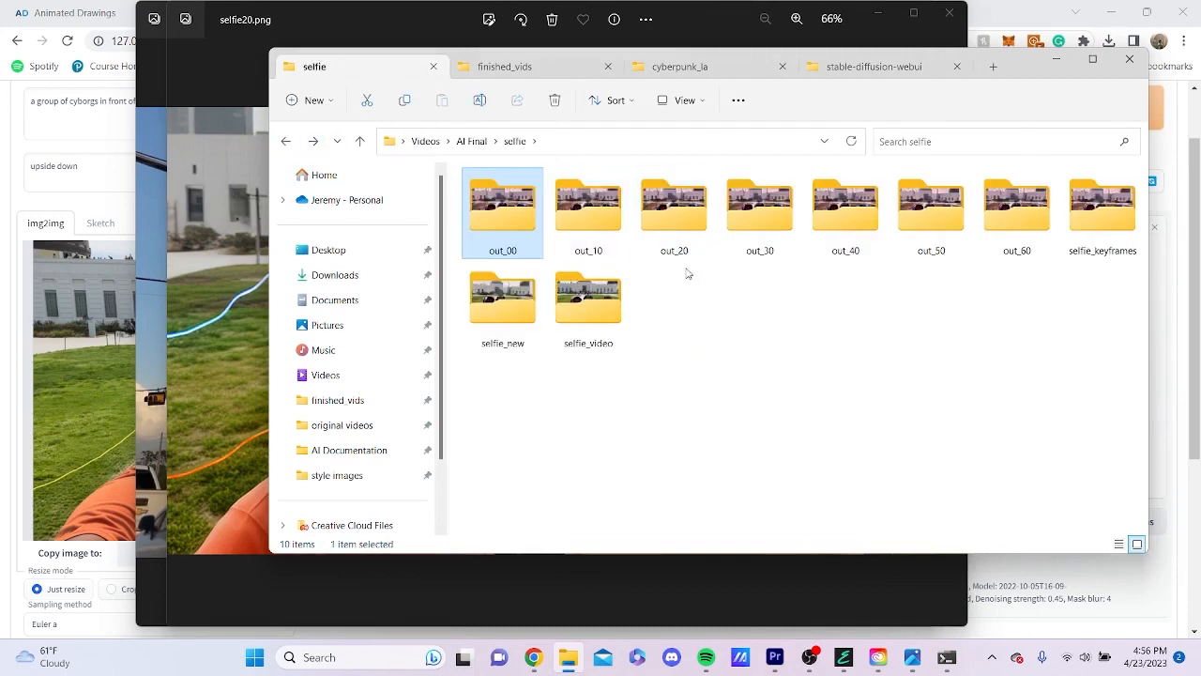
# Open the Comp video from the finished_vids folder to view it, and minimize the player
pyautogui.click(529, 69)
pyautogui.doubleClick(871, 267)
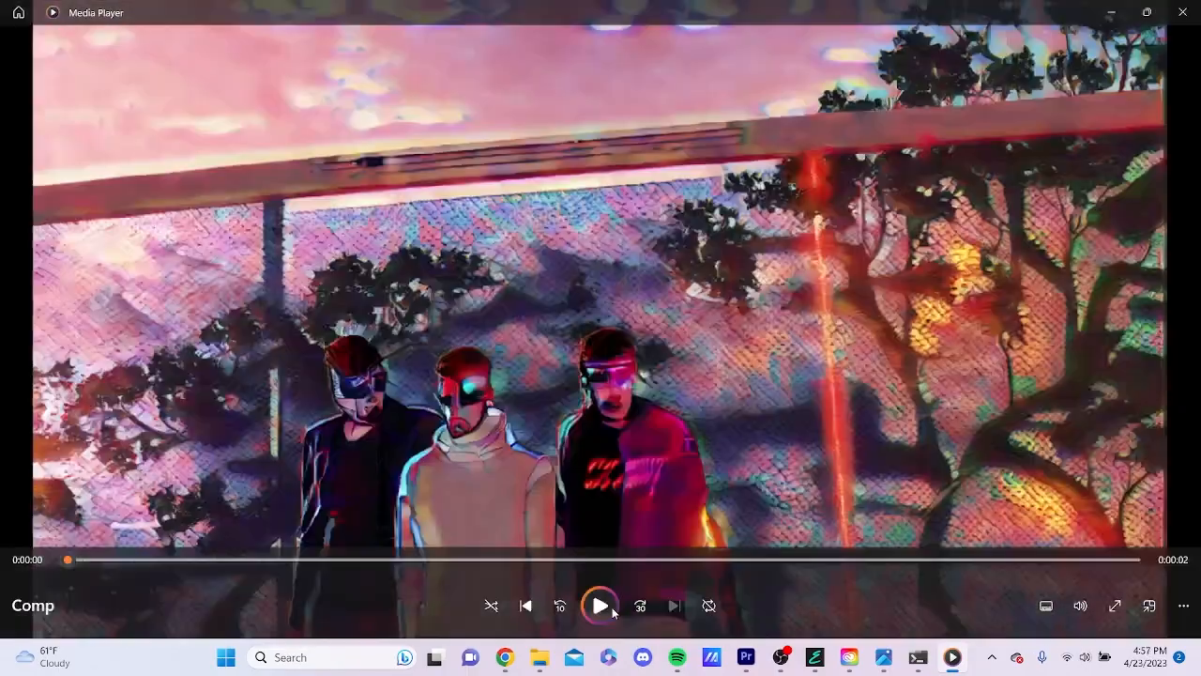
pyautogui.click(1113, 13)
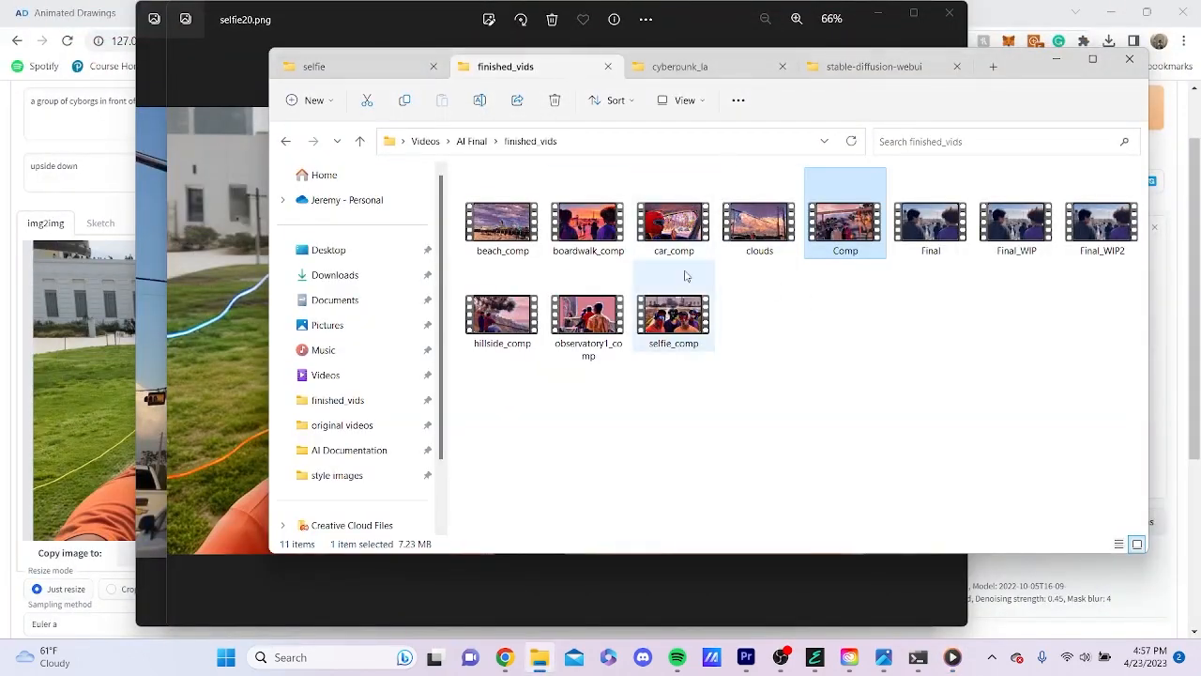
# In the AI Final directory, open the original videos folder, view the overpass video and minimize the player
pyautogui.click(370, 75)
pyautogui.click(285, 141)
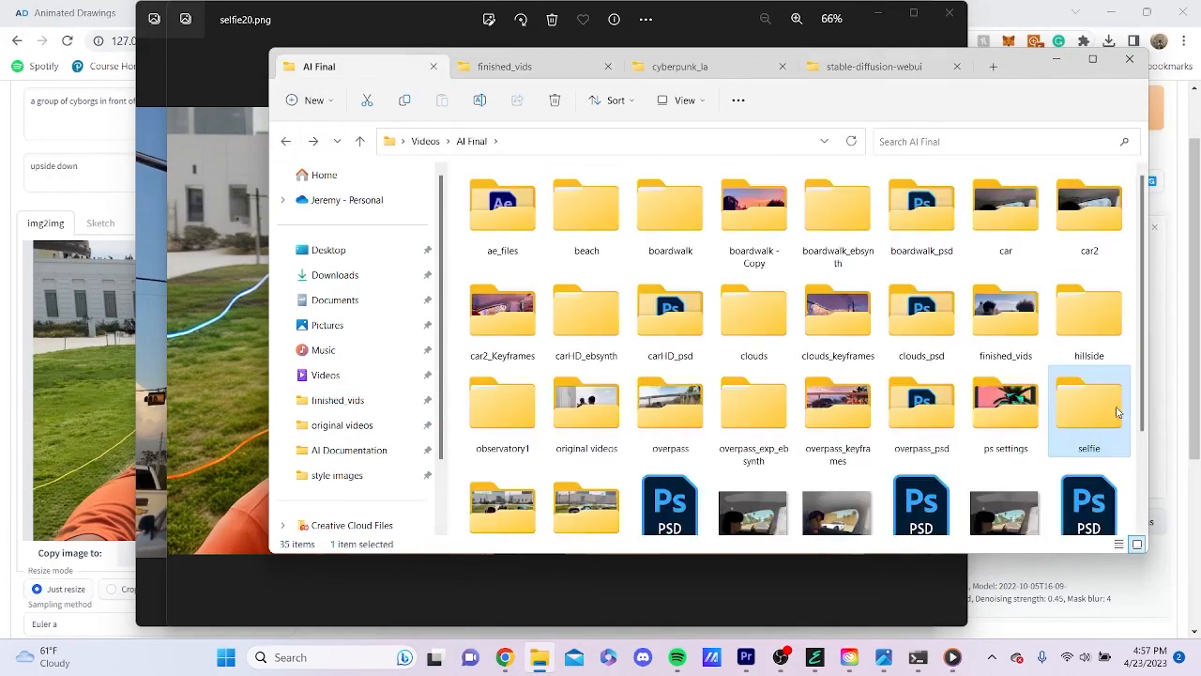
pyautogui.doubleClick(600, 411)
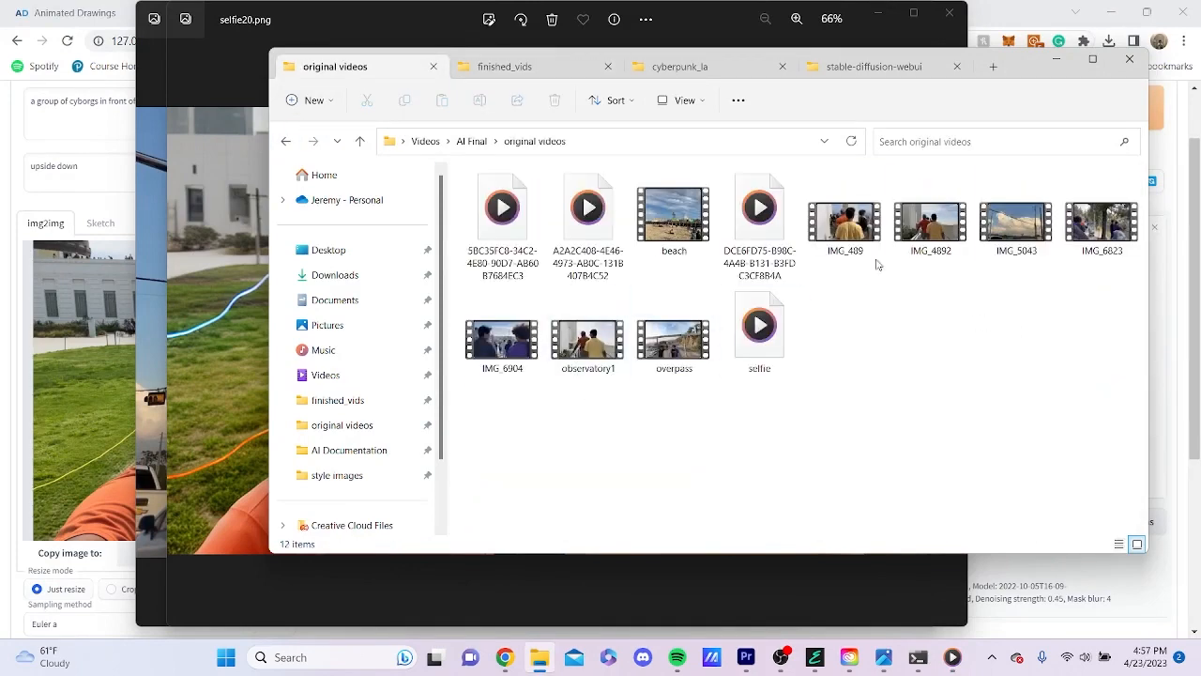
pyautogui.doubleClick(664, 344)
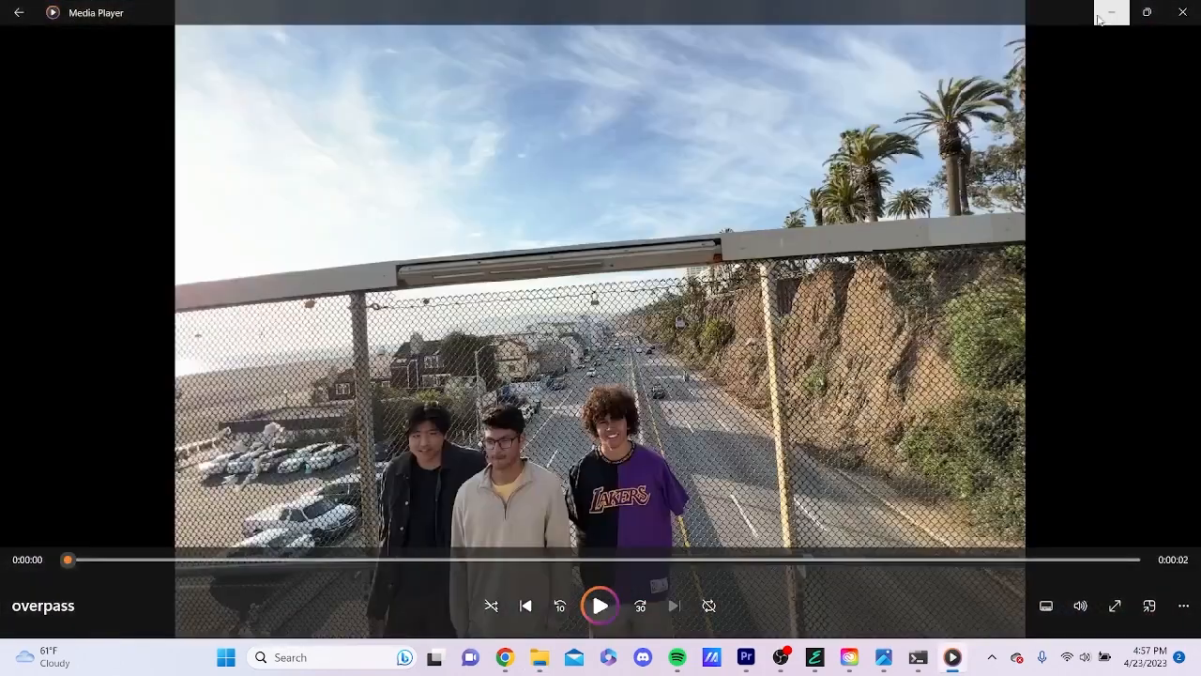
pyautogui.click(1111, 12)
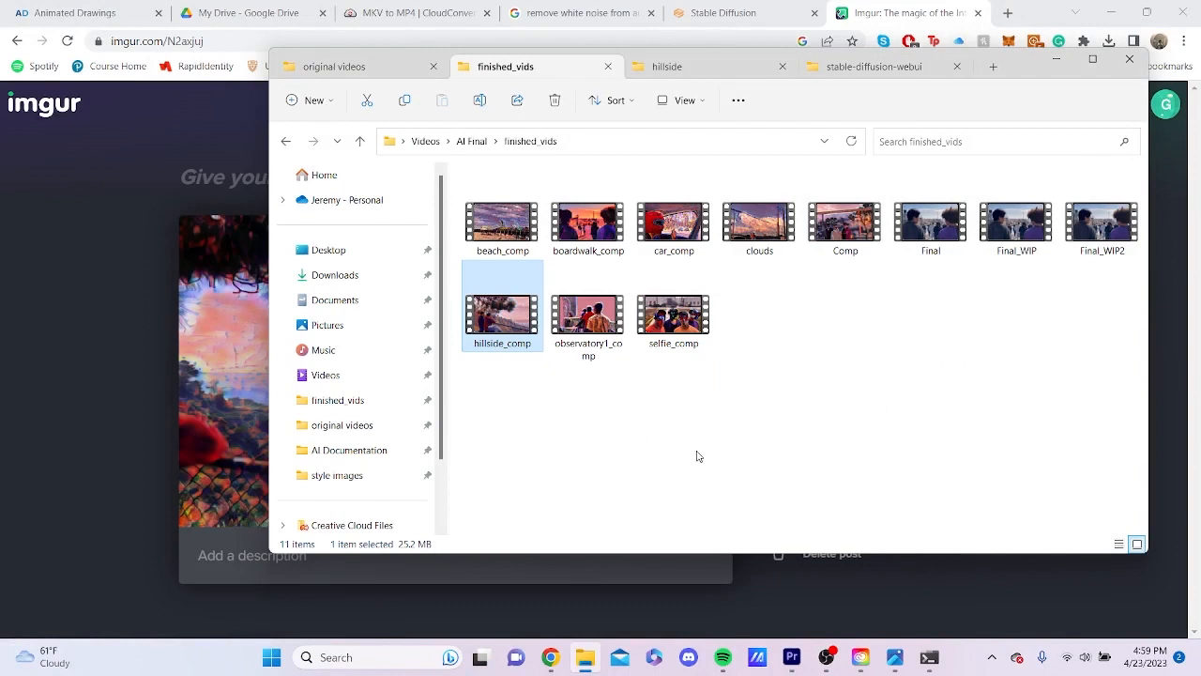
# Play the hillside_comp video, pausing and scrubbing between the stylized hillside overlook and the cyberpunk city shots, and minimize the player
pyautogui.doubleClick(502, 319)
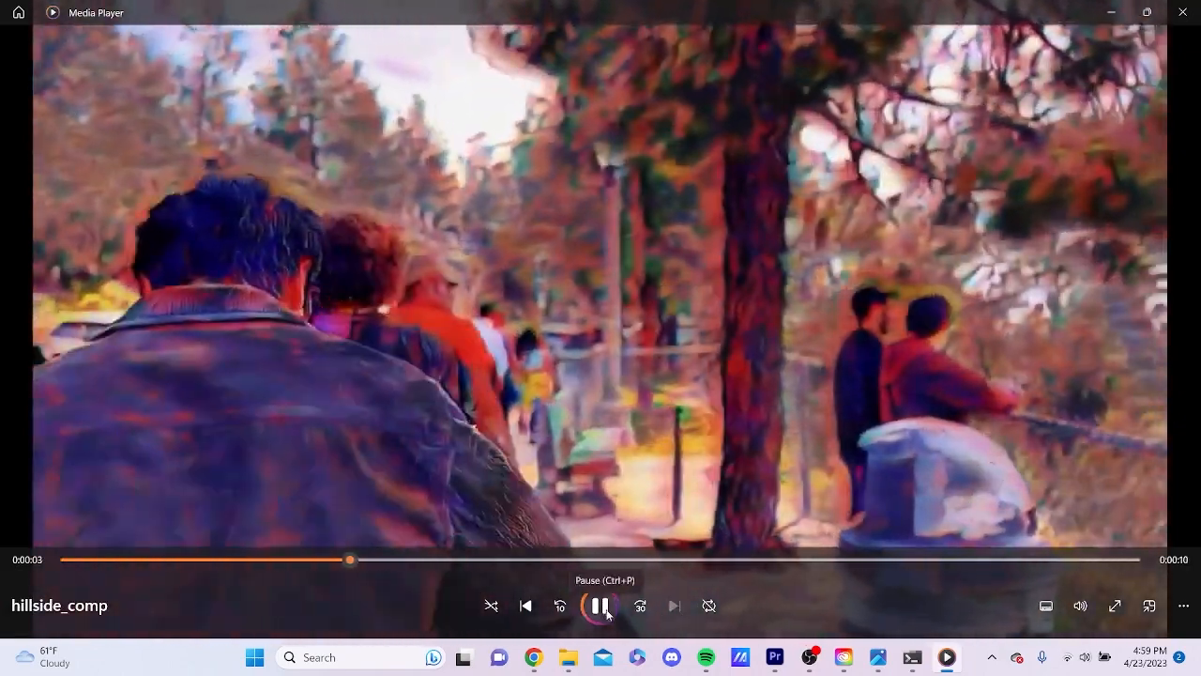
pyautogui.click(604, 610)
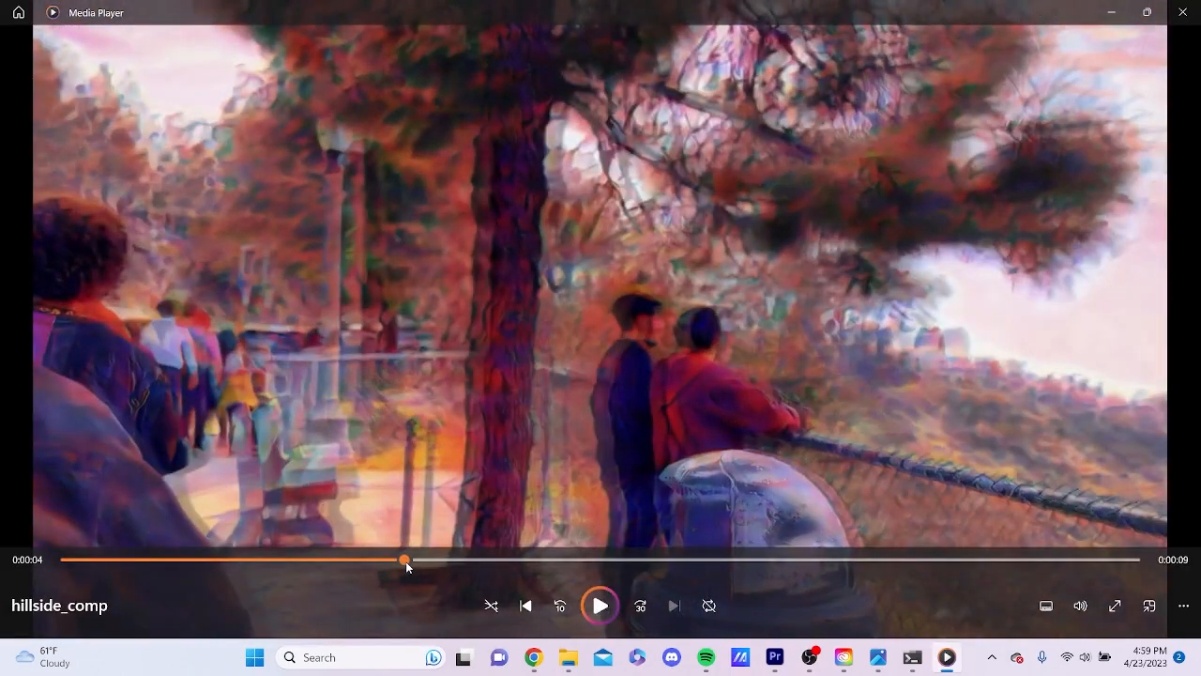
pyautogui.moveTo(406, 560); pyautogui.dragTo(819, 598)
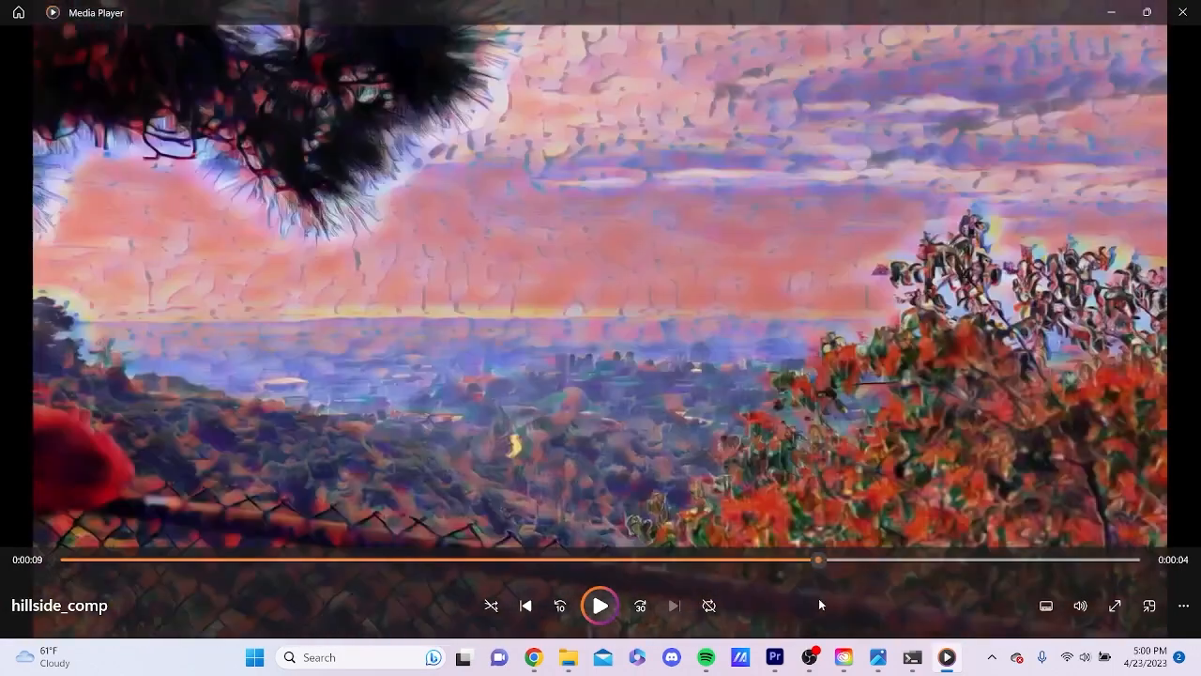
pyautogui.click(597, 606)
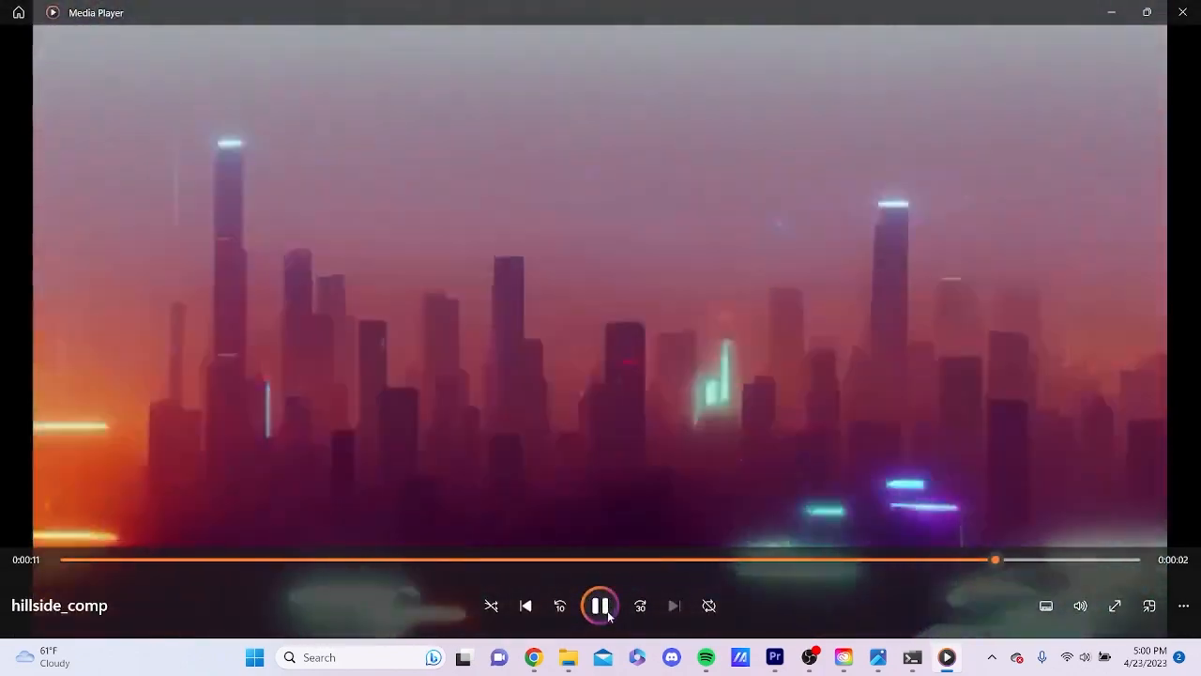
pyautogui.click(606, 610)
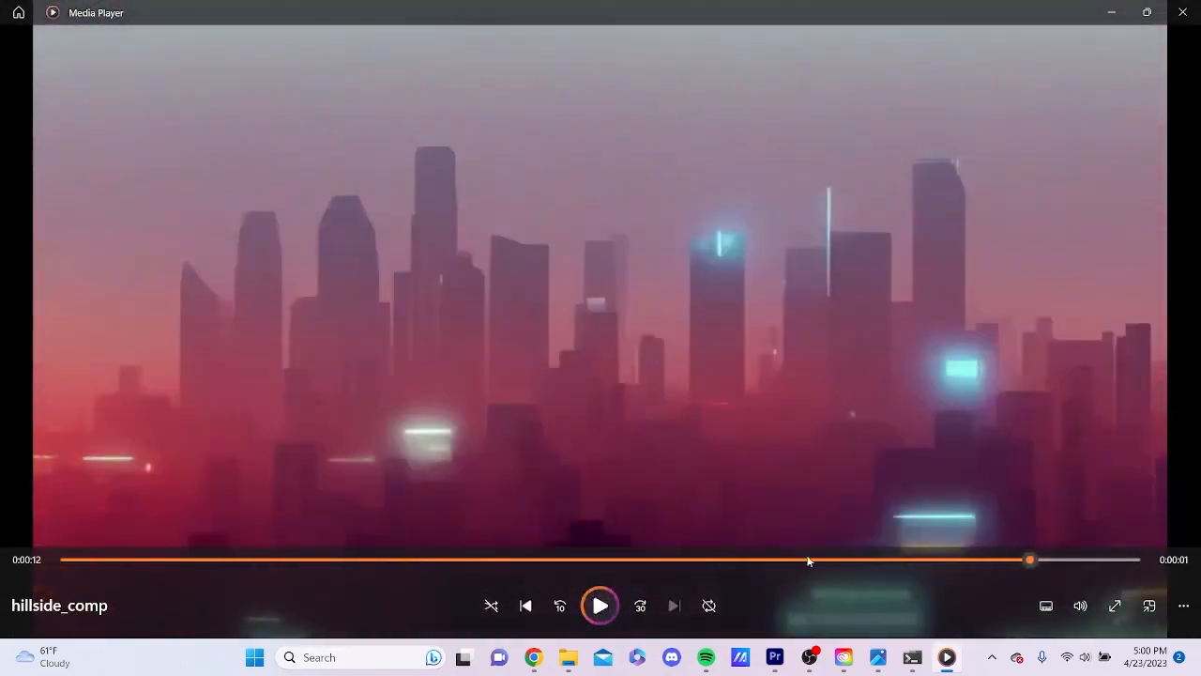
pyautogui.moveTo(1026, 560)
pyautogui.mouseDown()
pyautogui.moveTo(803, 570)
pyautogui.moveTo(813, 578)
pyautogui.mouseUp()
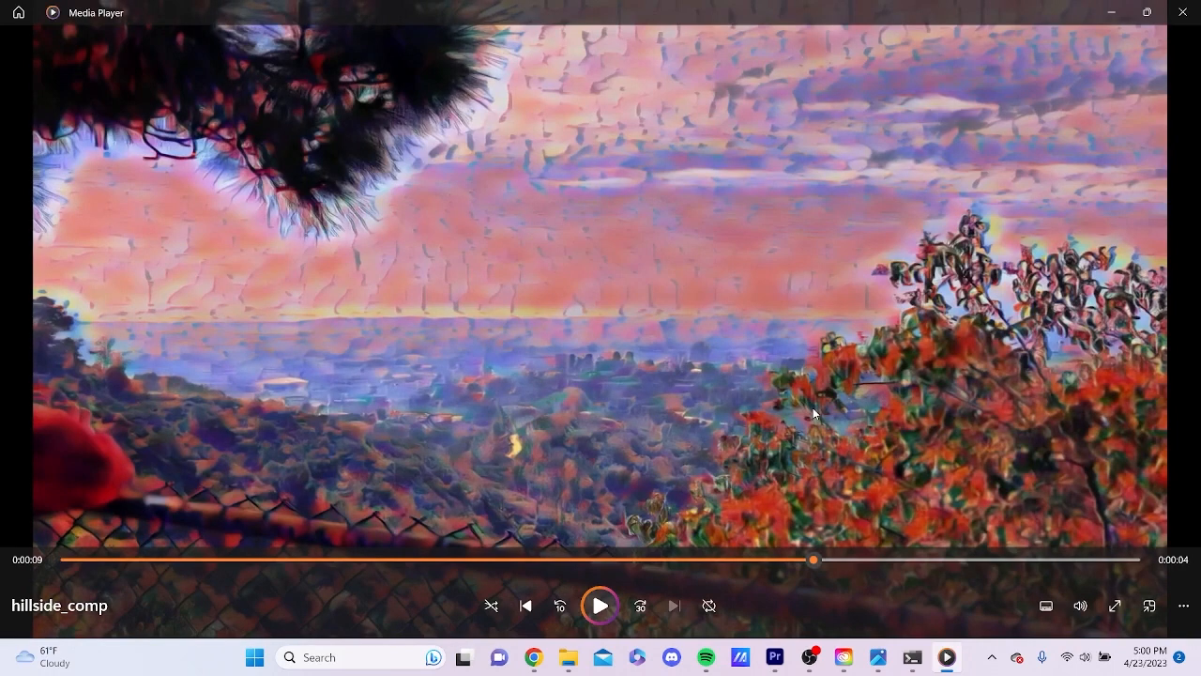
pyautogui.click(1109, 15)
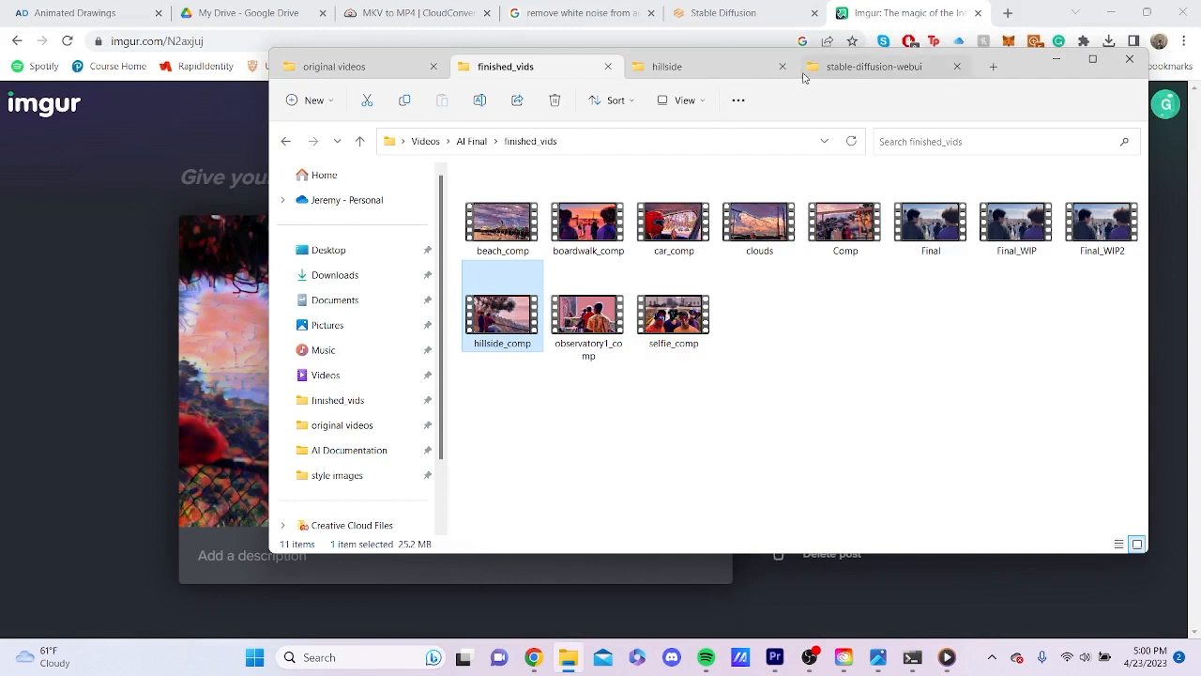
# In the hillside folder, open out_000 and page through its synthesized frames from 000 to 016, closing the viewer
pyautogui.click(685, 73)
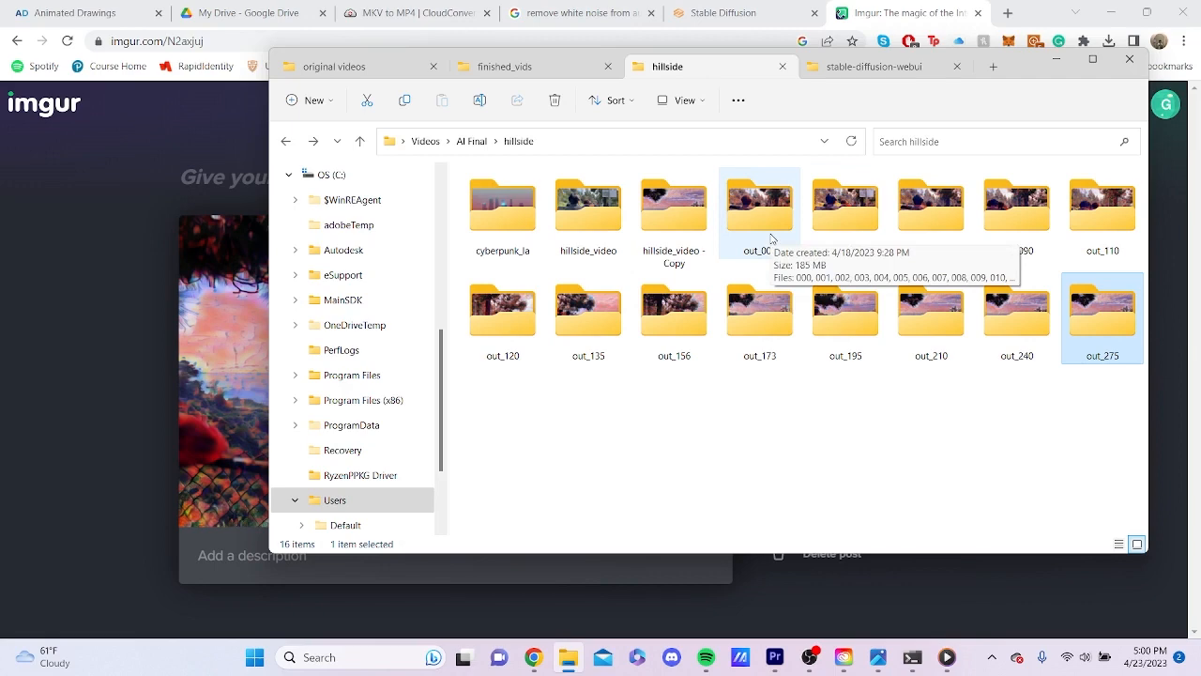
pyautogui.doubleClick(772, 238)
pyautogui.doubleClick(504, 214)
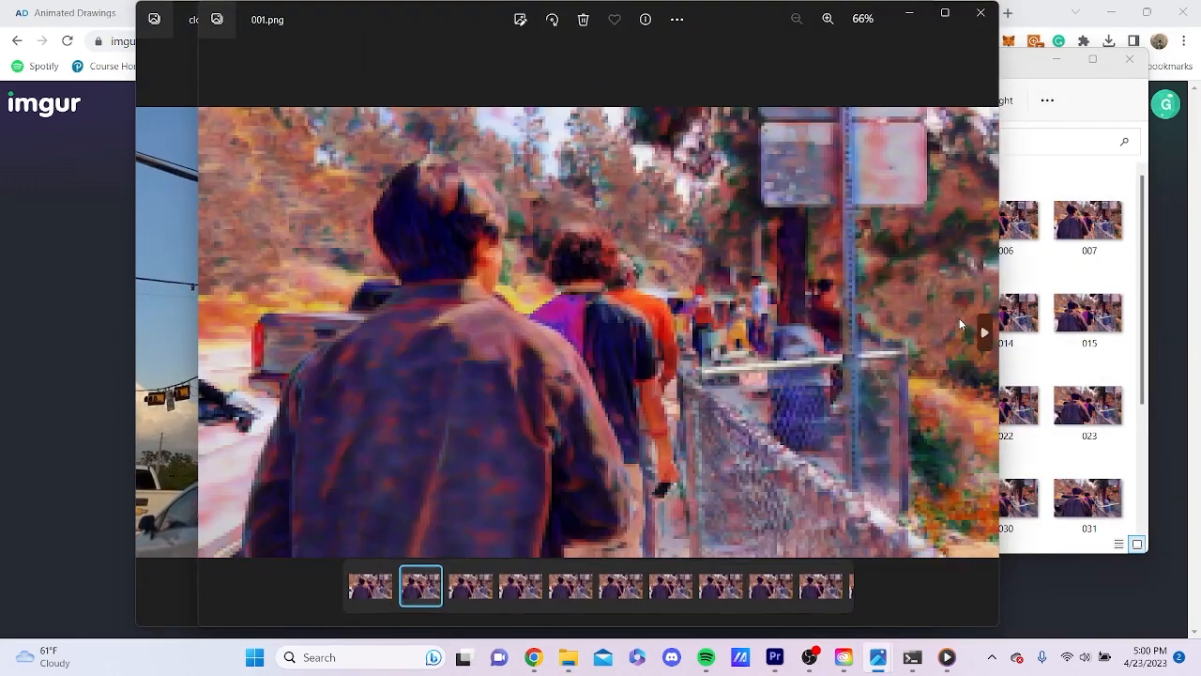
pyautogui.click(983, 329)
pyautogui.click(982, 331)
pyautogui.click(983, 330)
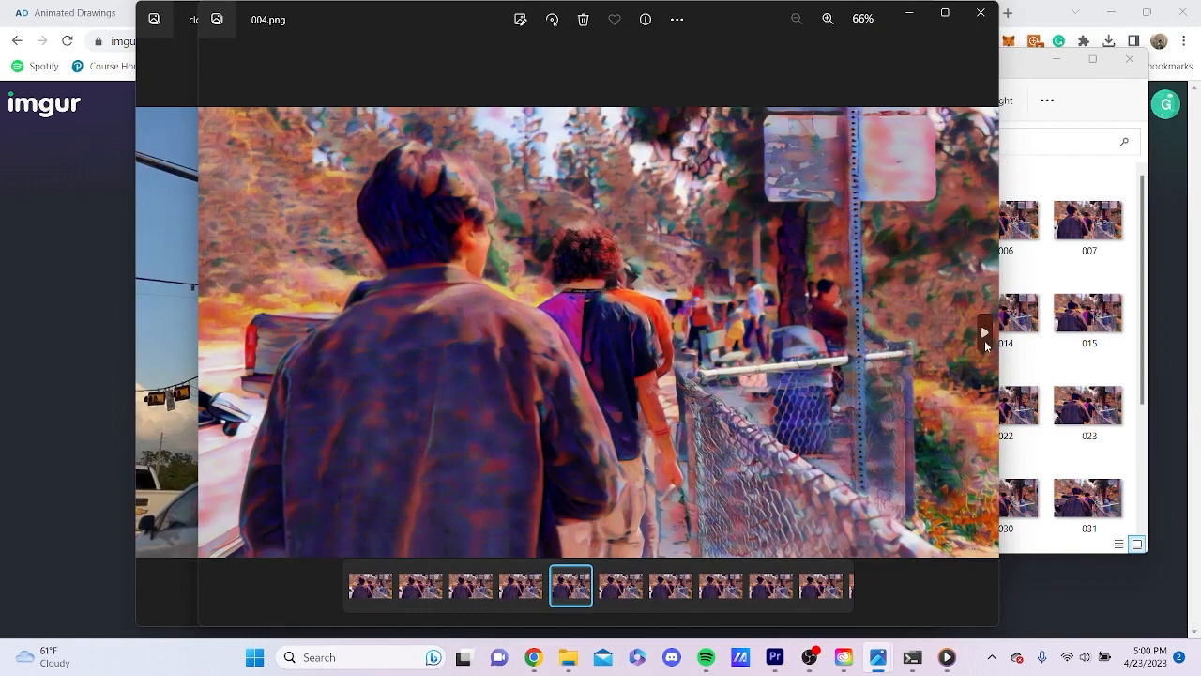
pyautogui.click(984, 342)
pyautogui.click(984, 342)
pyautogui.click(984, 341)
pyautogui.click(985, 341)
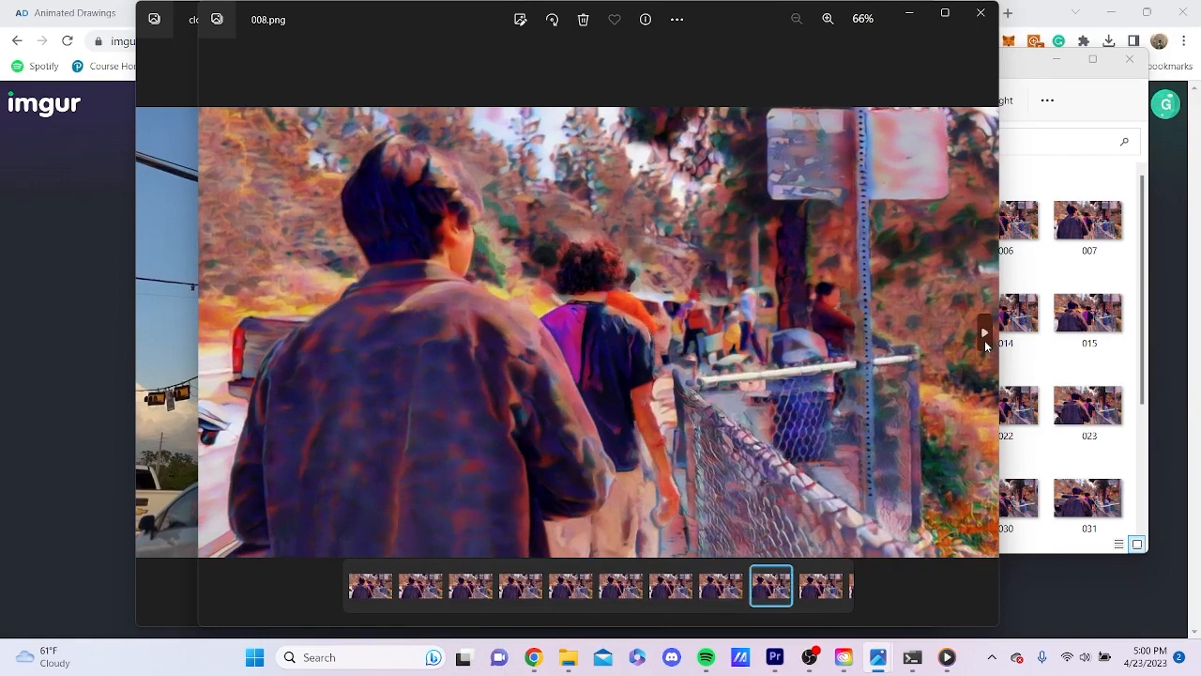
pyautogui.click(985, 341)
pyautogui.click(984, 342)
pyautogui.click(984, 341)
pyautogui.click(985, 344)
pyautogui.click(986, 344)
pyautogui.click(986, 343)
pyautogui.click(986, 343)
pyautogui.click(986, 344)
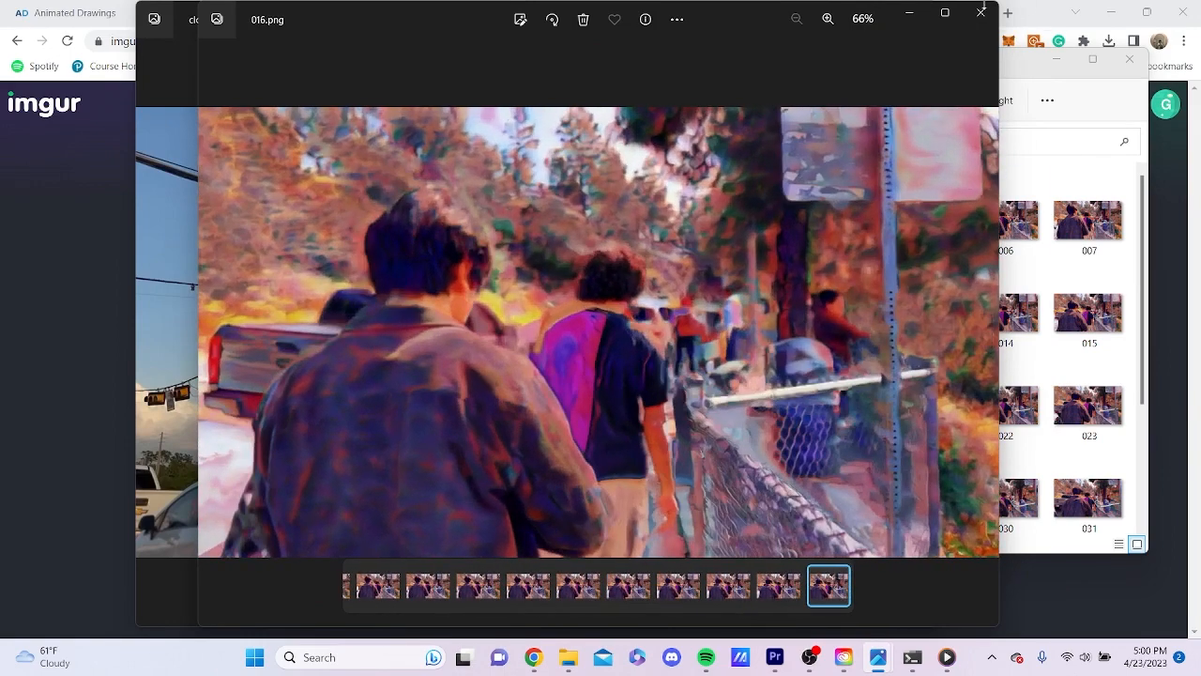
pyautogui.click(984, 1)
pyautogui.click(981, 14)
pyautogui.click(1075, 162)
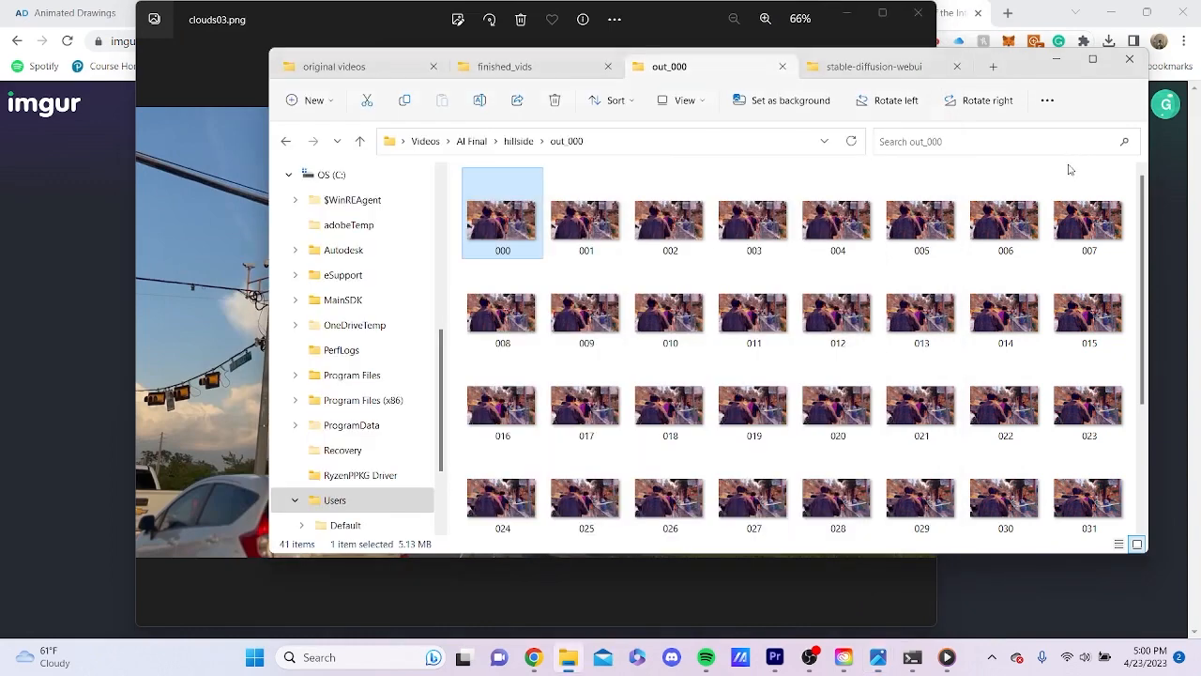
# Open the hillside folder's out_275 subfolder and view its final frames 275 and 274
pyautogui.click(285, 140)
pyautogui.doubleClick(1103, 315)
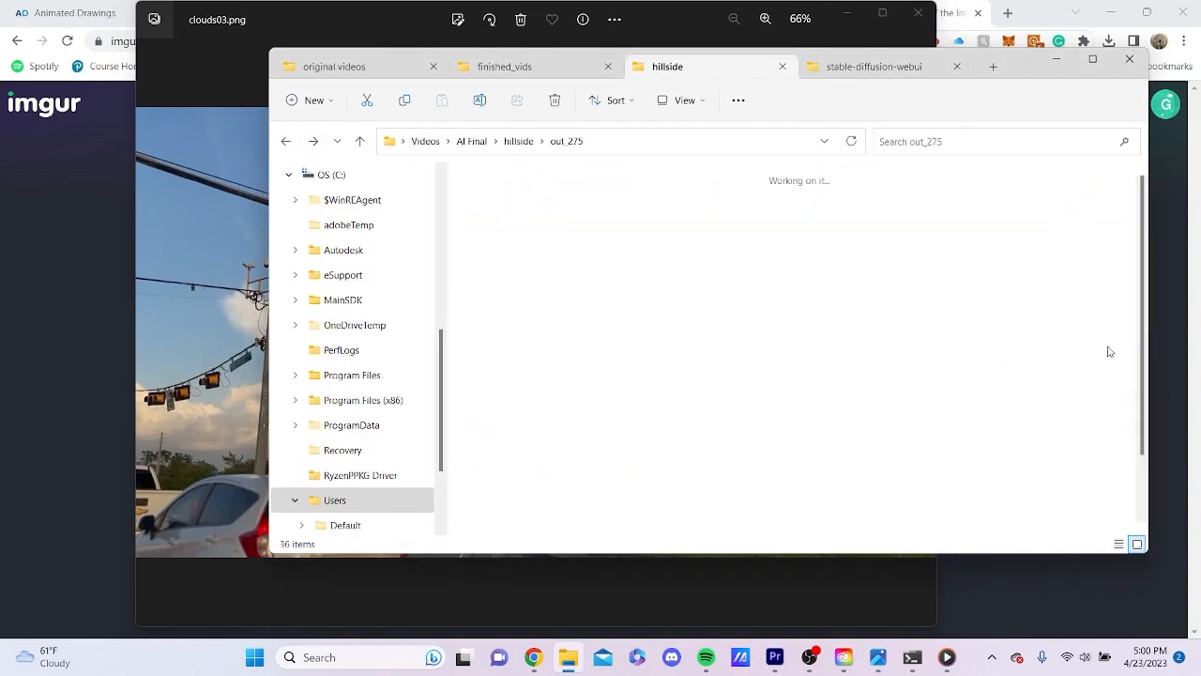
pyautogui.scroll(-2, 1066, 408)
pyautogui.doubleClick(751, 506)
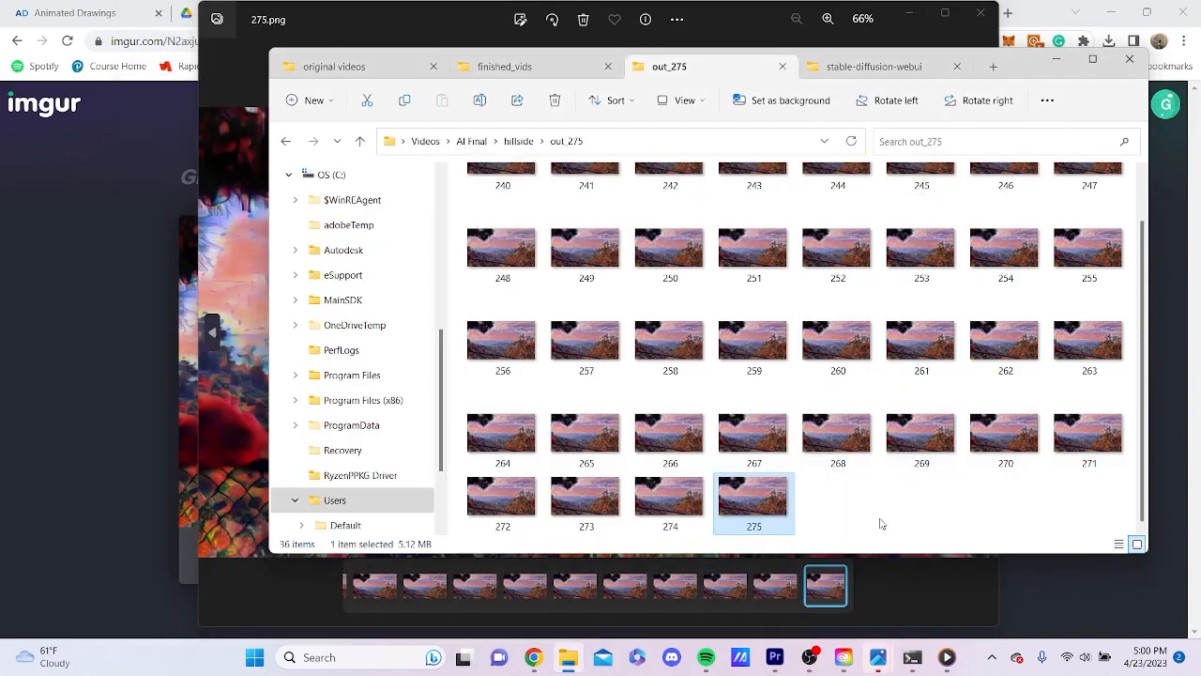
pyautogui.click(213, 330)
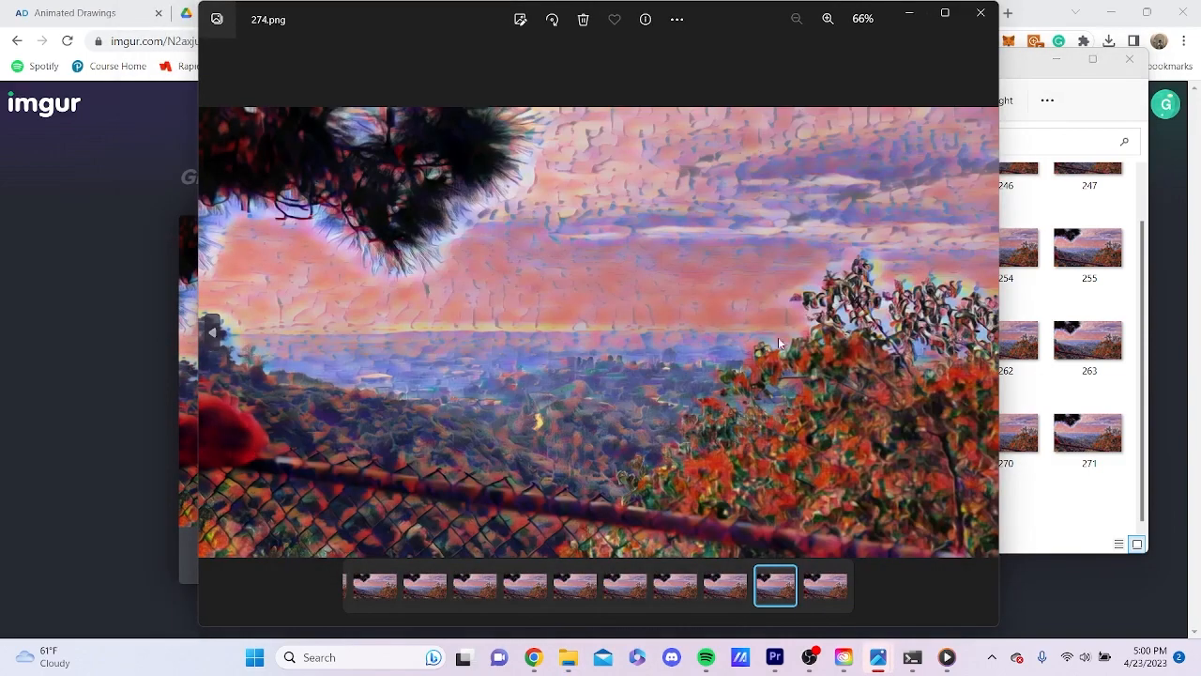
# Switch to Stable Diffusion in Chrome and enable use_init in the Deforum extension's Init settings
pyautogui.click(95, 283)
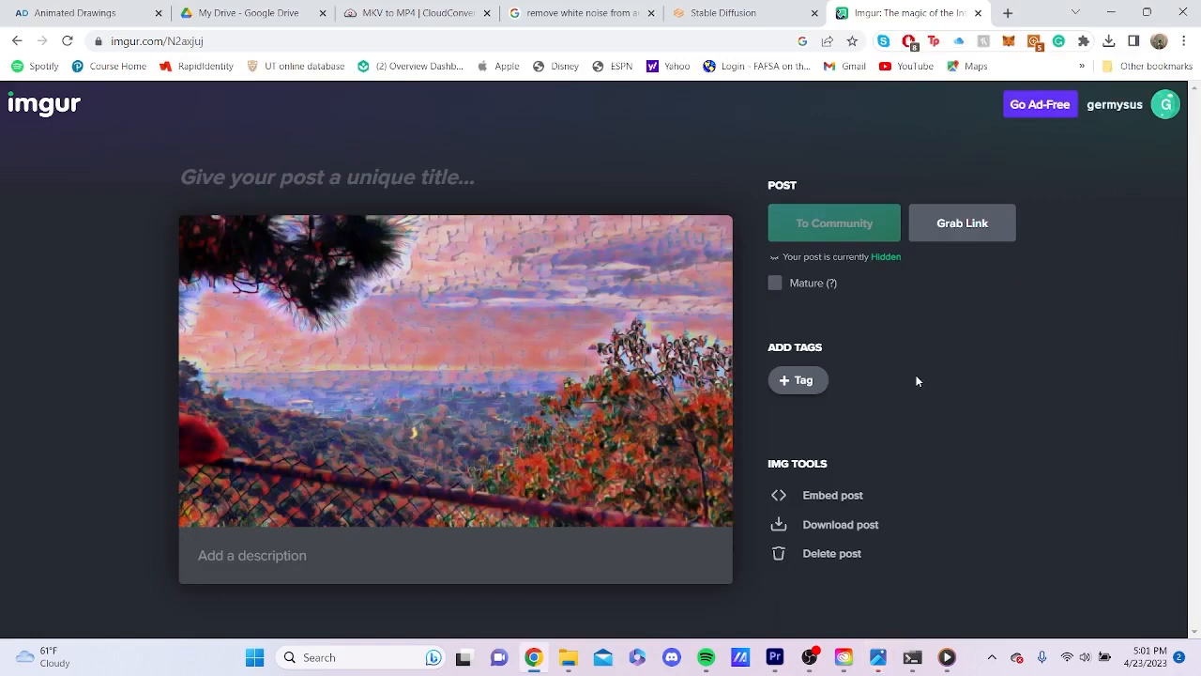
pyautogui.click(718, 16)
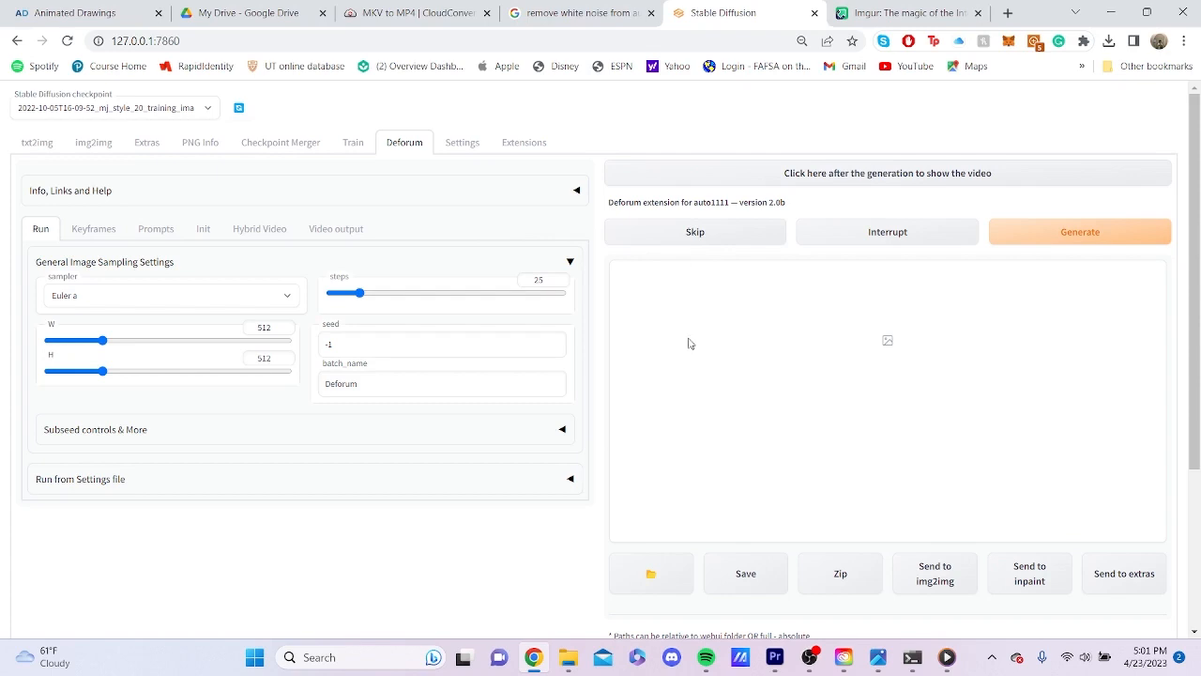
pyautogui.click(212, 239)
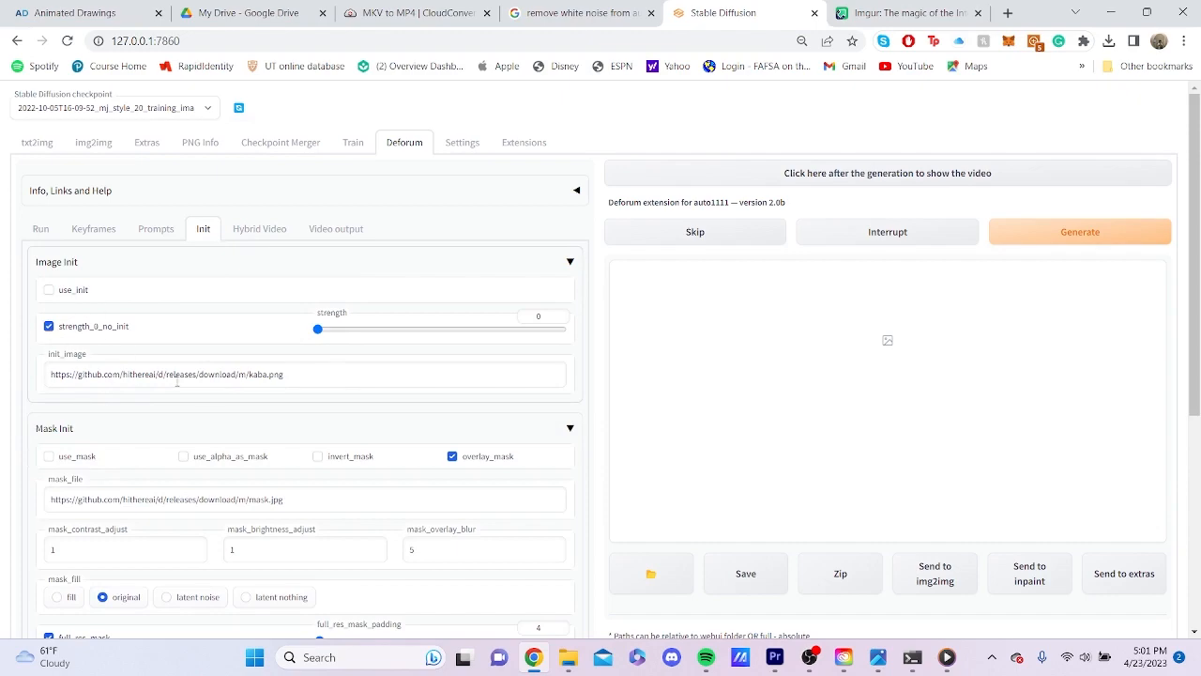
pyautogui.click(49, 290)
# Copy the share link of the hillside overlook image's Imgur post
pyautogui.click(880, 9)
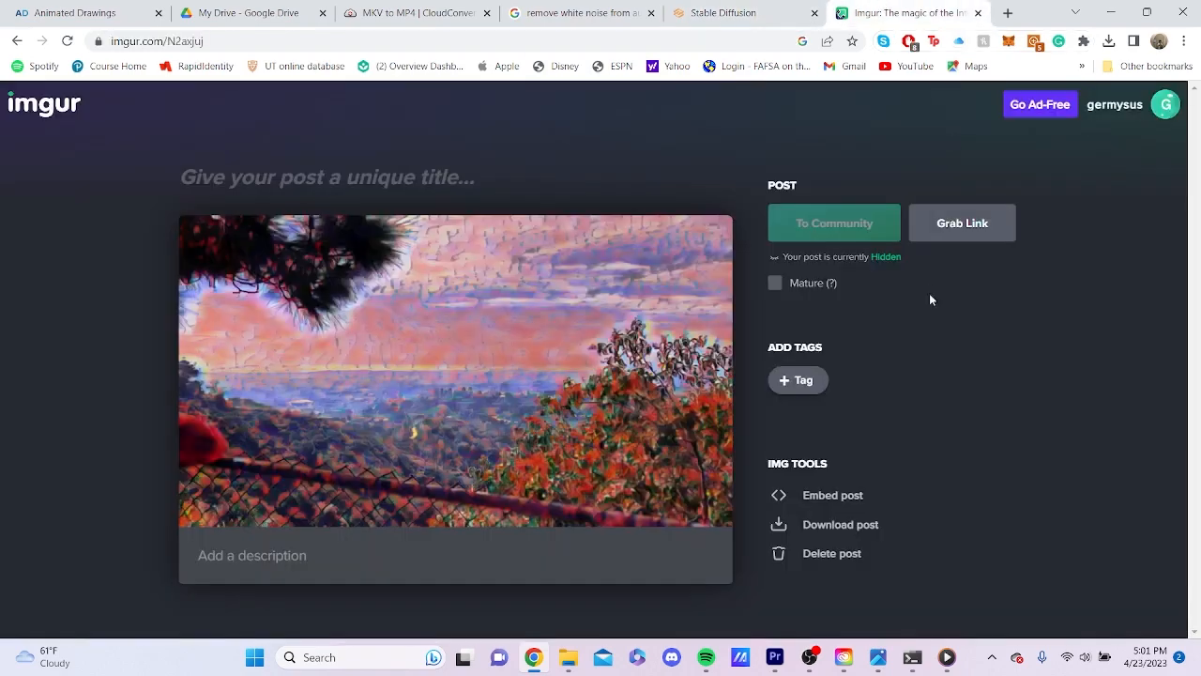
pyautogui.click(963, 226)
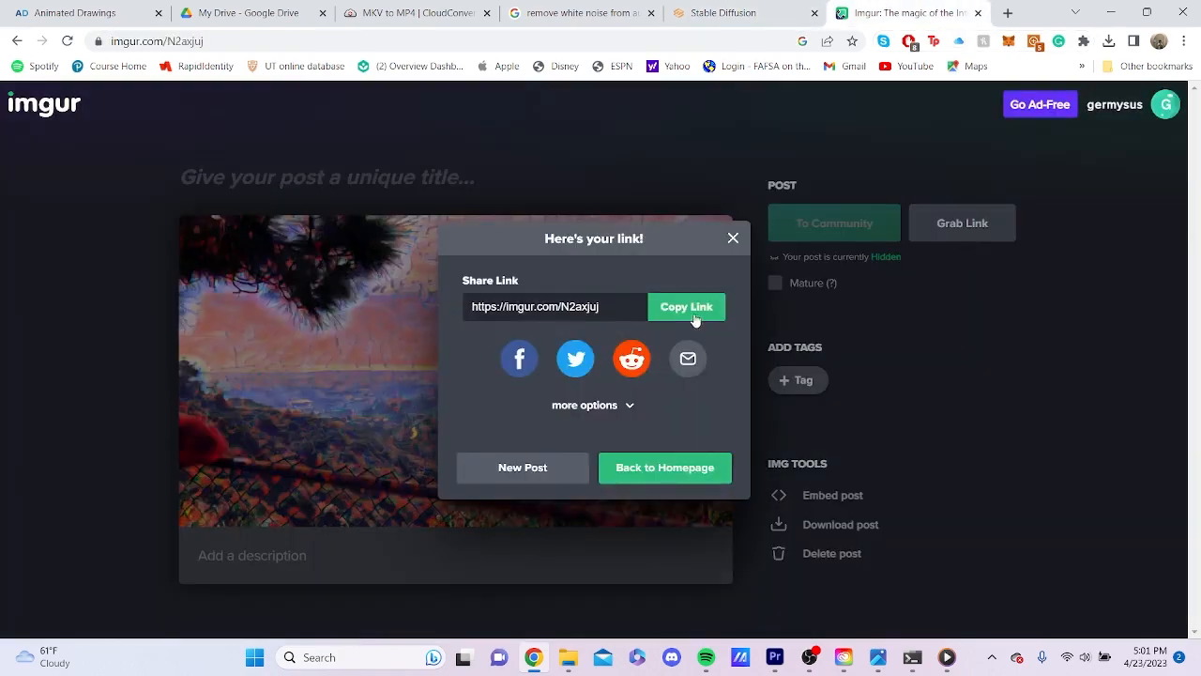
pyautogui.click(693, 313)
pyautogui.click(722, 13)
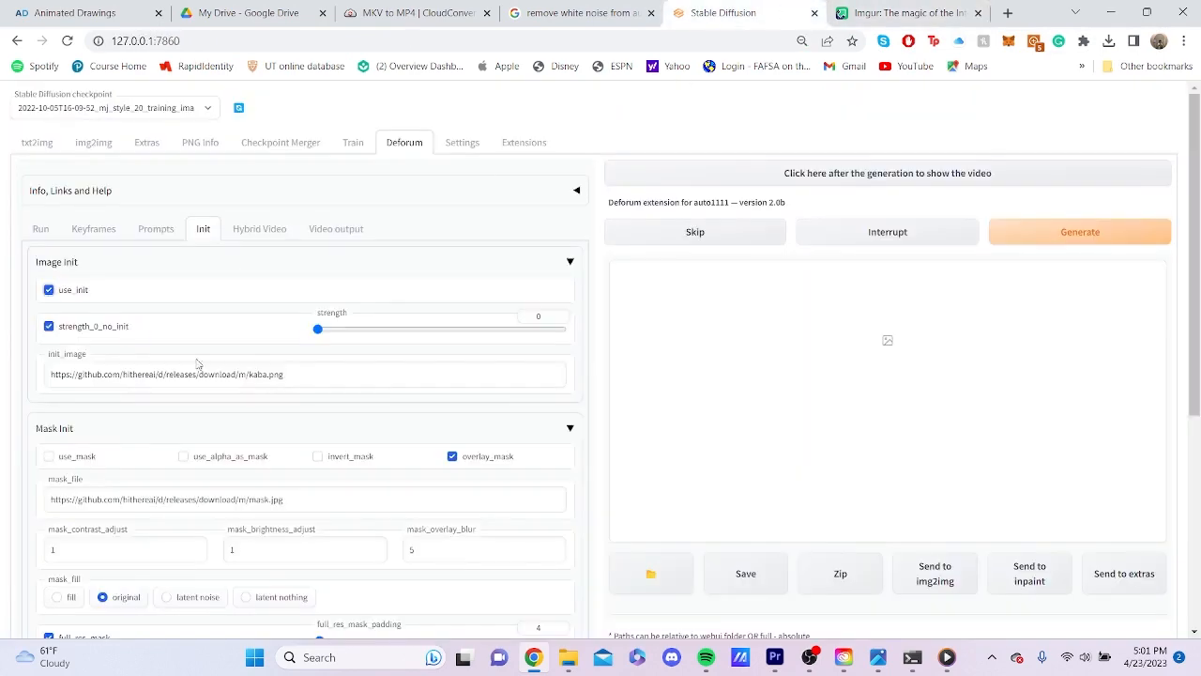
pyautogui.moveTo(332, 378); pyautogui.dragTo(2, 367)
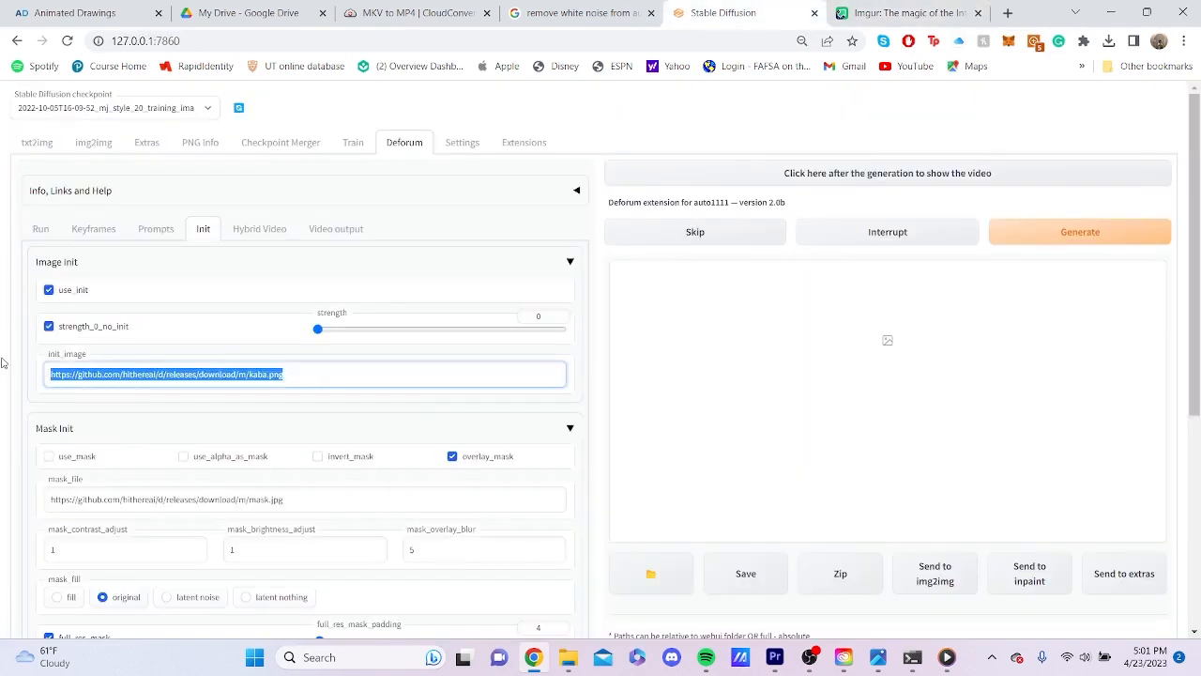
pyautogui.hotkey('ctrl', 'v')
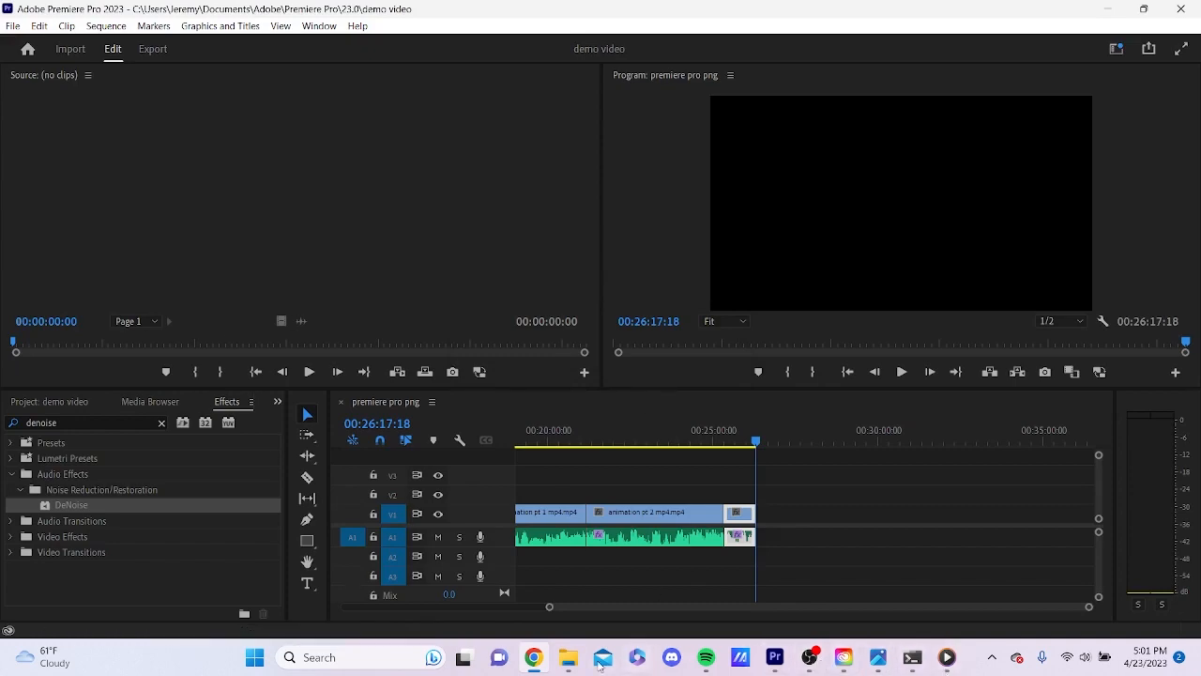
pyautogui.click(534, 661)
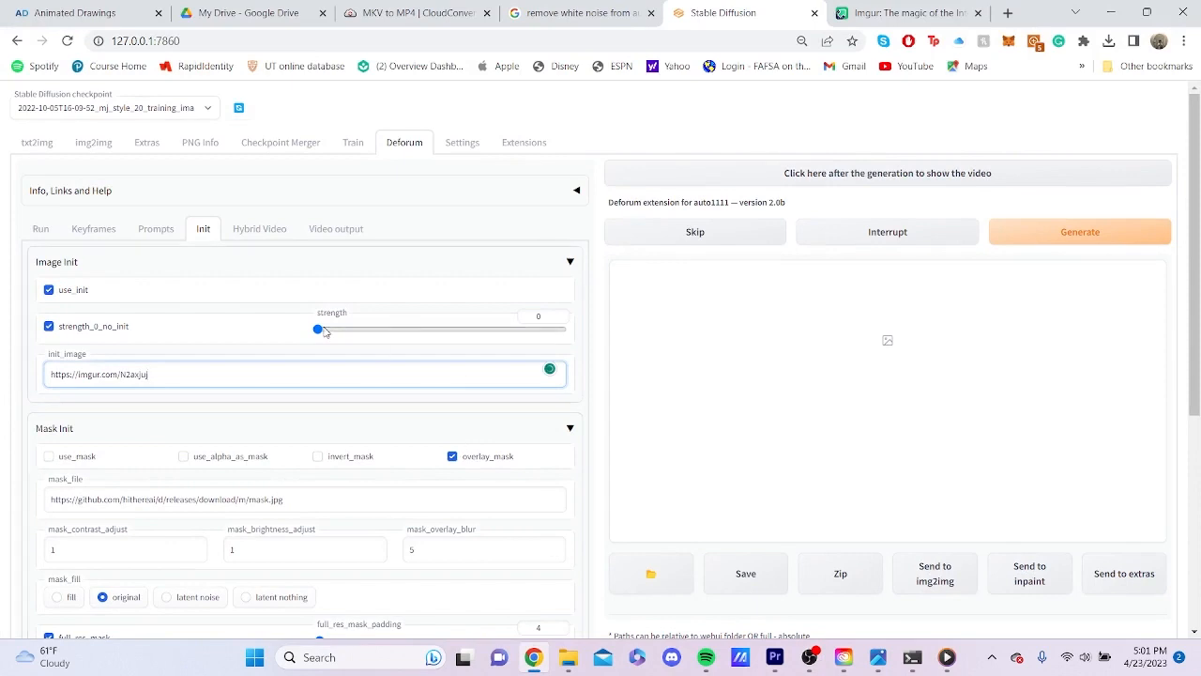
pyautogui.moveTo(319, 330); pyautogui.dragTo(567, 347)
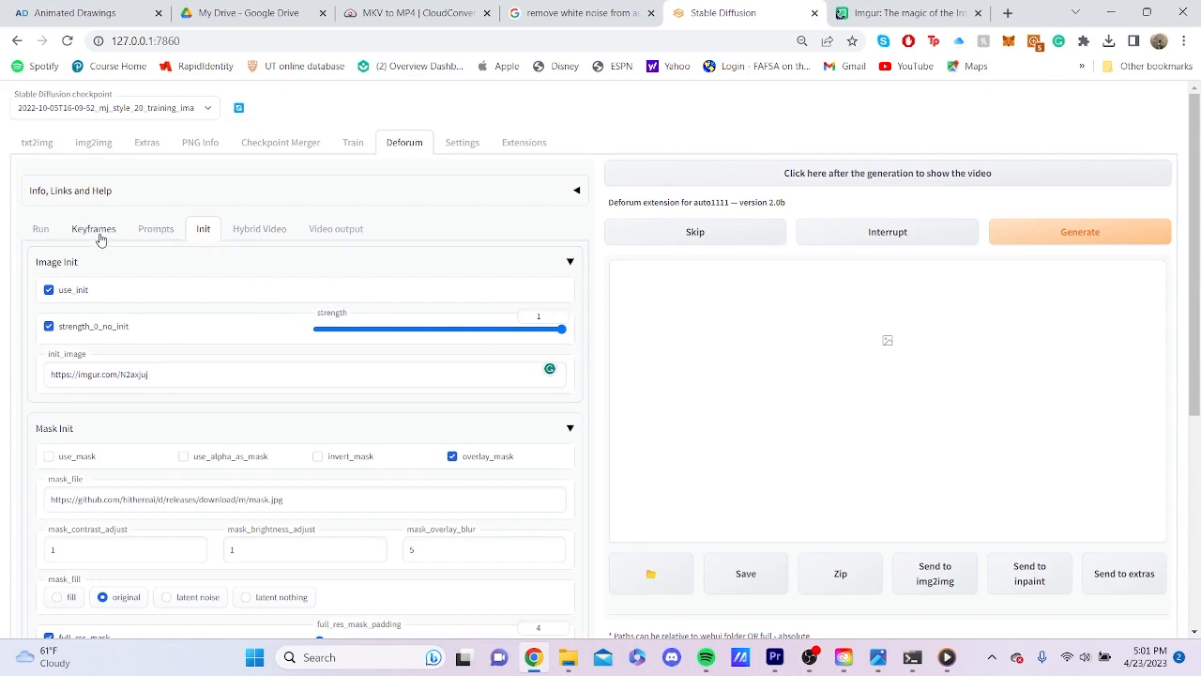
# Replace the default Deforum animation prompts with "20": "a tour through cyberpunk LA, midjourney art style"
pyautogui.click(155, 233)
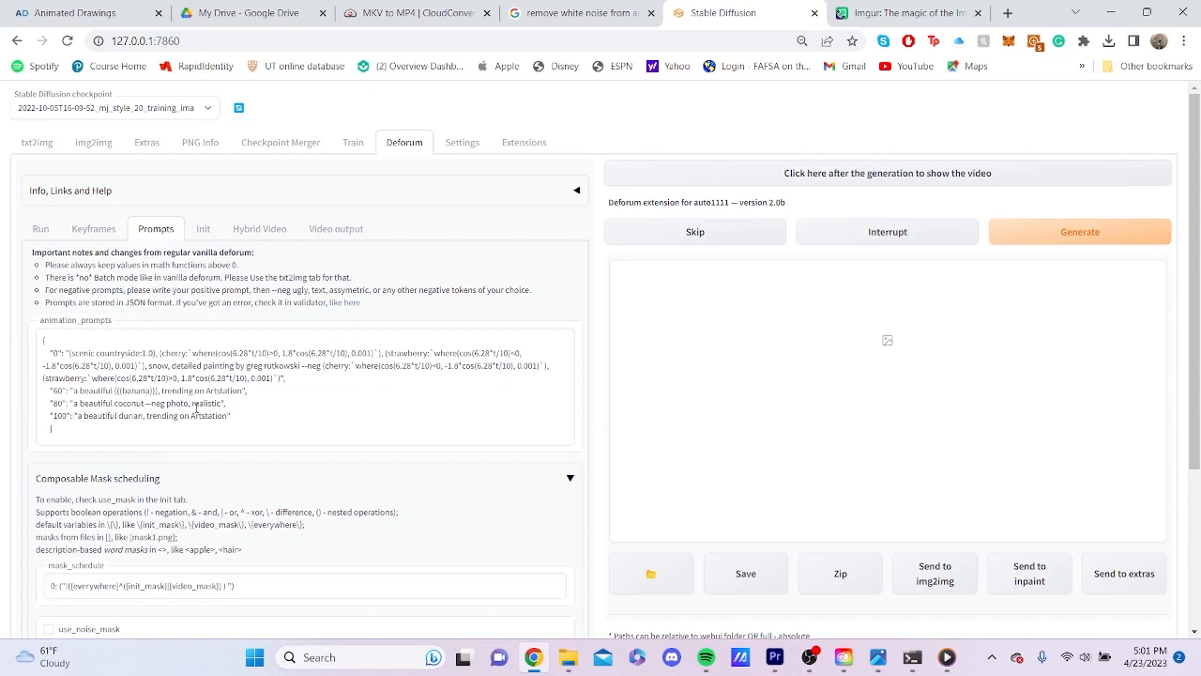
pyautogui.moveTo(69, 353); pyautogui.dragTo(228, 418)
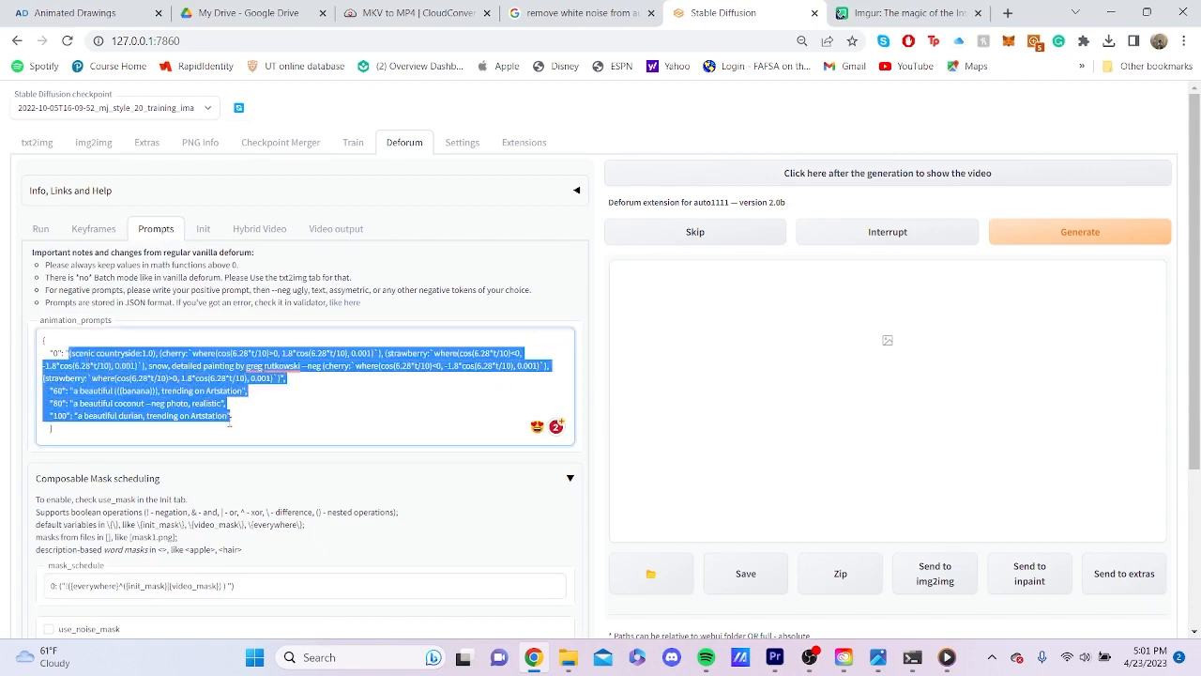
pyautogui.press('BackSpace')
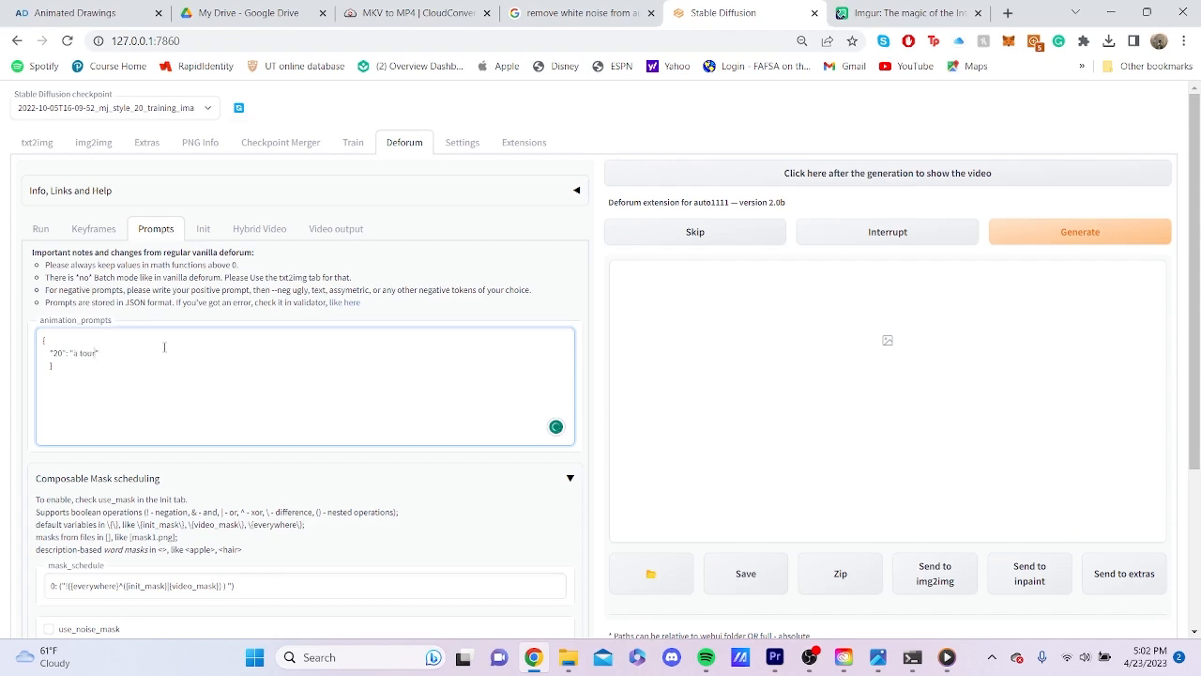
pyautogui.write('ough cyberpunk LA, midjourney art style')
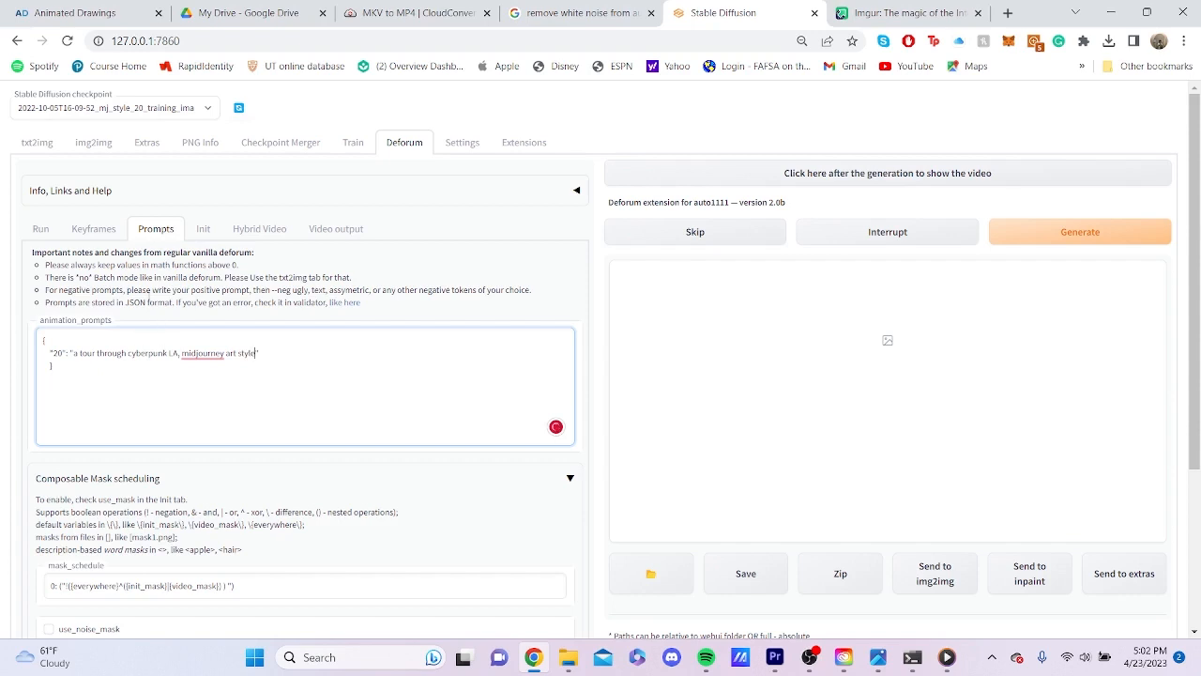
# Review the Deforum keyframe settings for motion, strength and coherence, and the video output settings
pyautogui.click(96, 230)
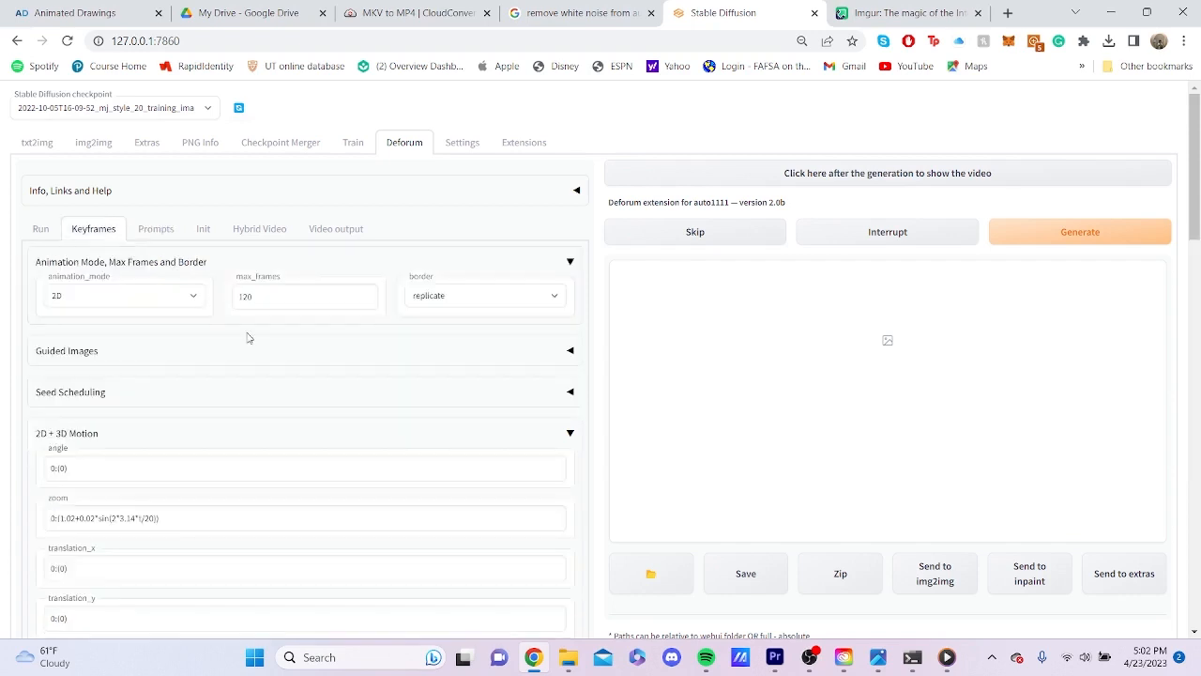
pyautogui.scroll(-3, 249, 337)
pyautogui.scroll(-3, 312, 421)
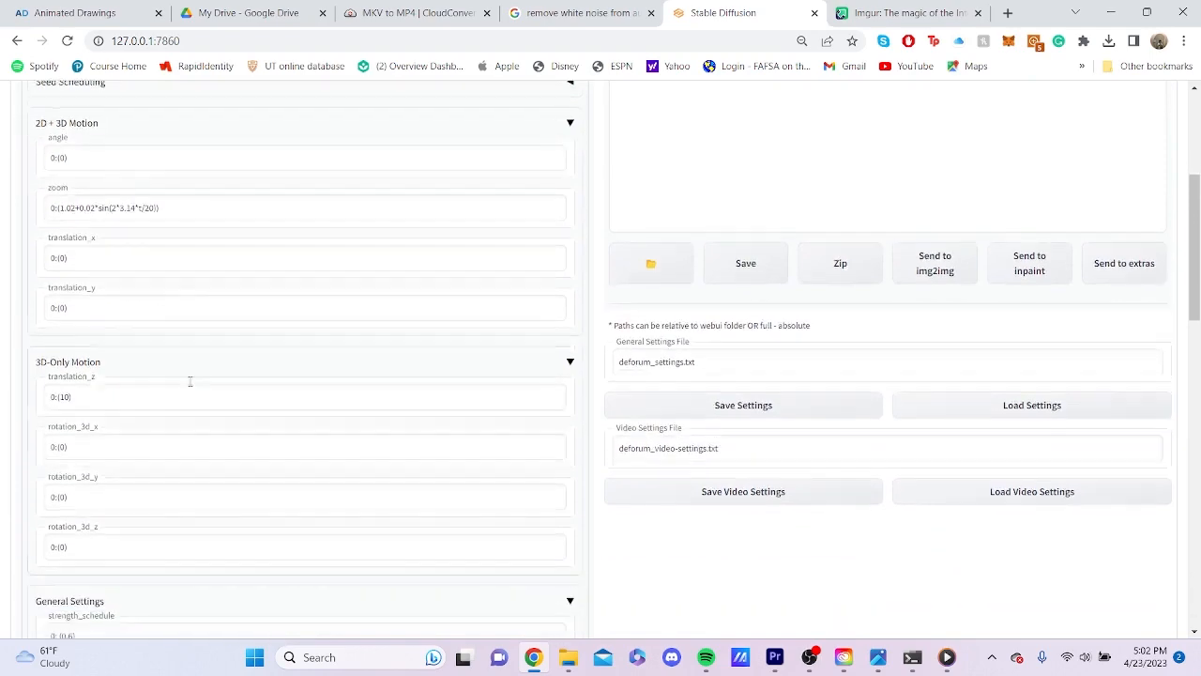
pyautogui.scroll(-7, 246, 407)
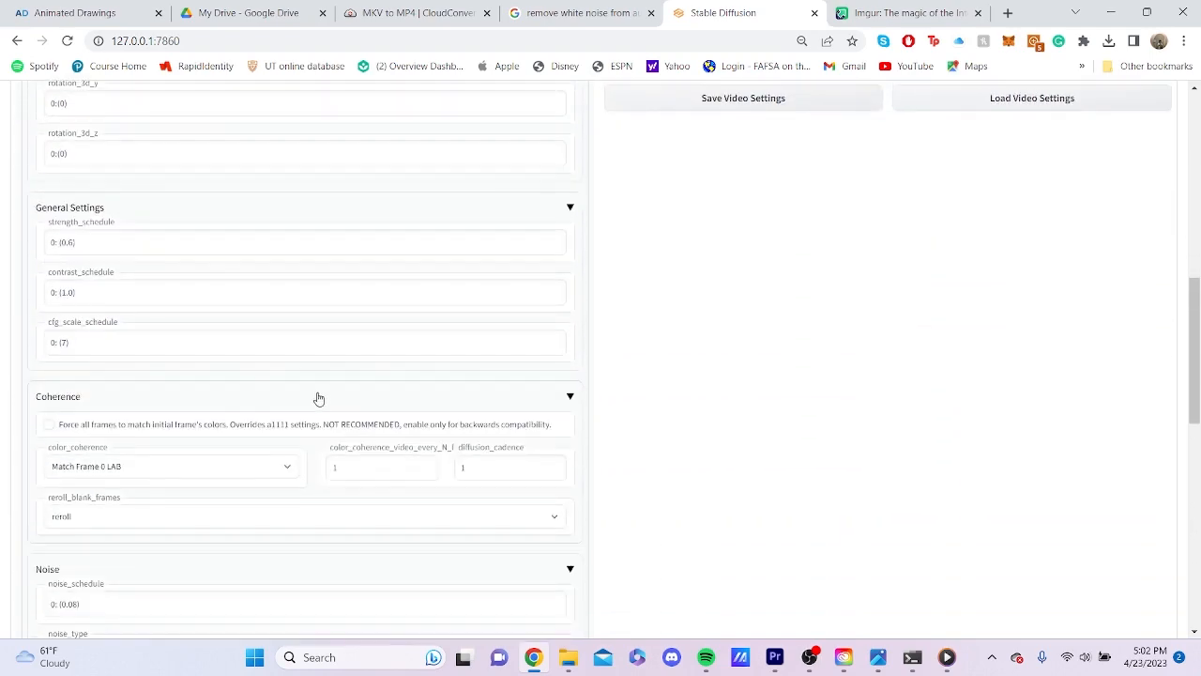
pyautogui.scroll(15, 338, 385)
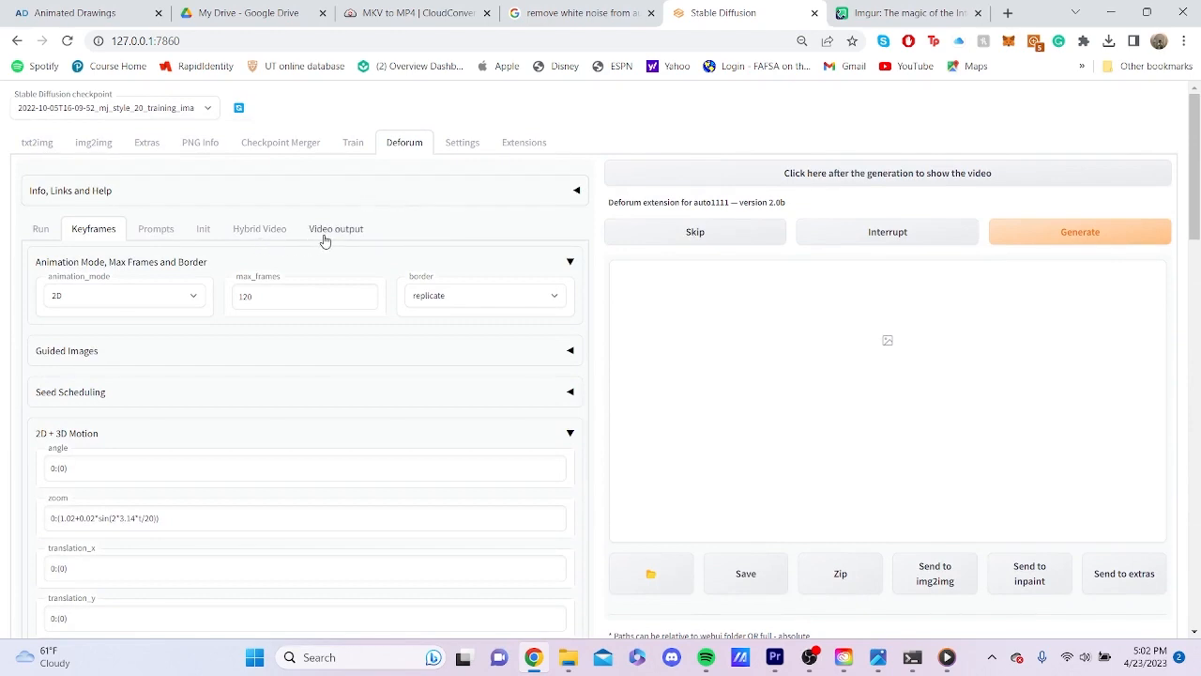
pyautogui.click(335, 229)
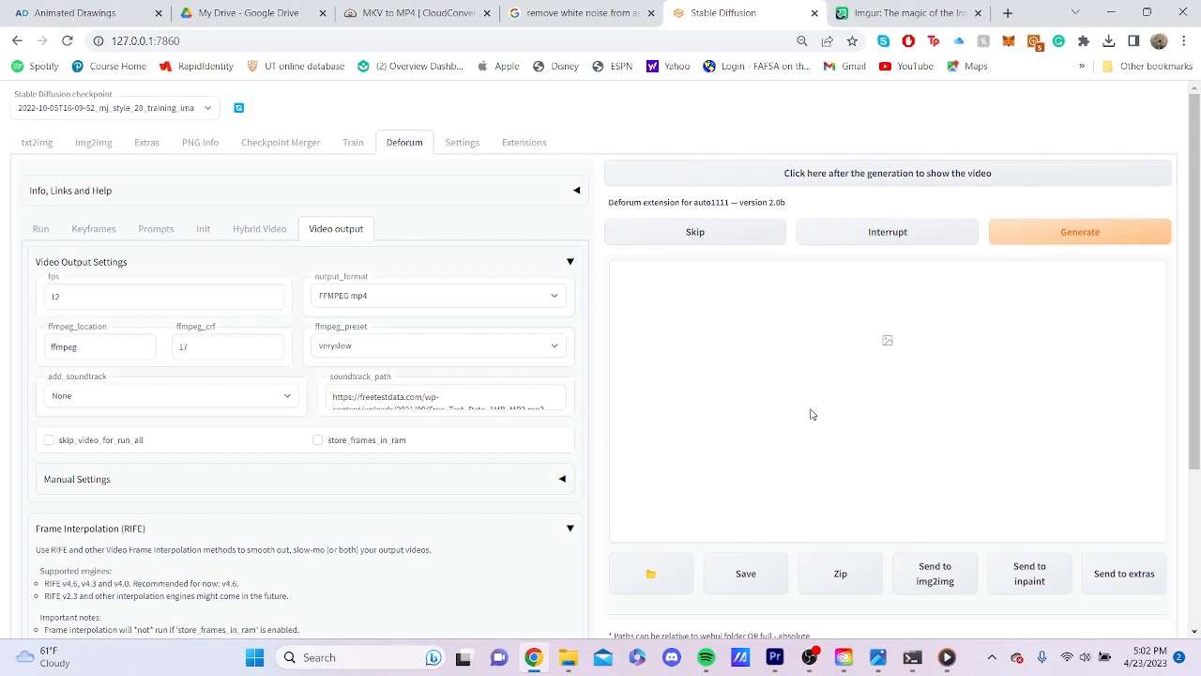
# Switch to File Explorer and open the cyberpunk_la frames folder inside hillside
pyautogui.click(568, 657)
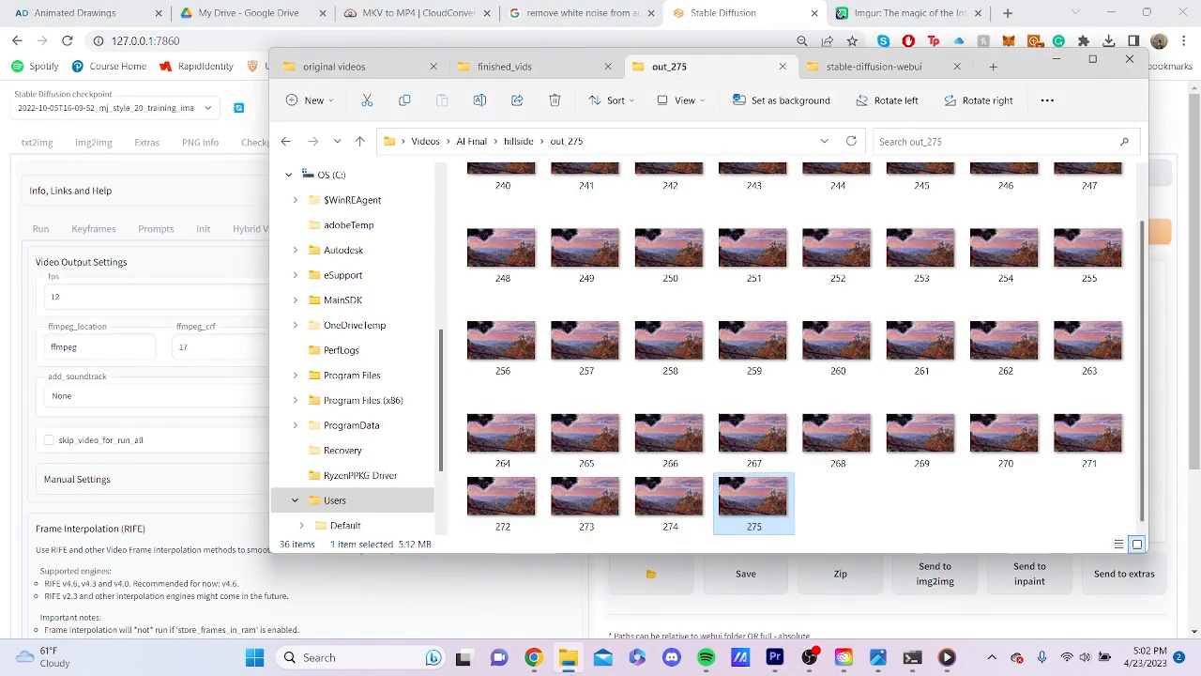
pyautogui.click(286, 140)
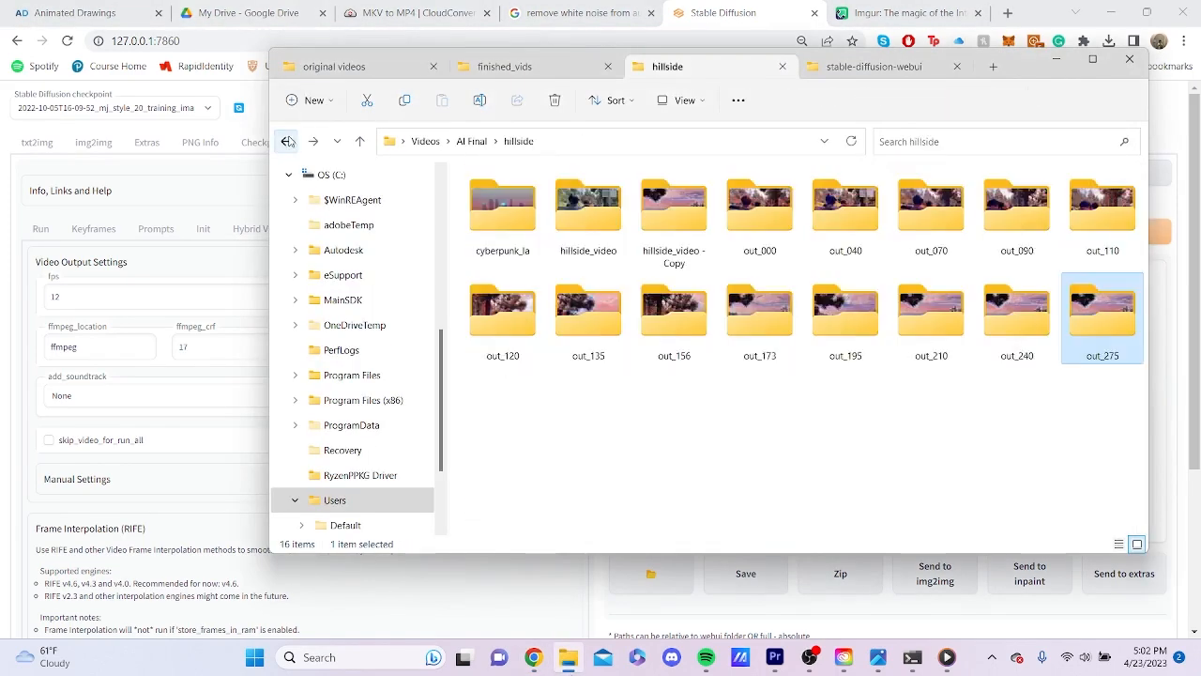
pyautogui.doubleClick(506, 218)
pyautogui.click(286, 141)
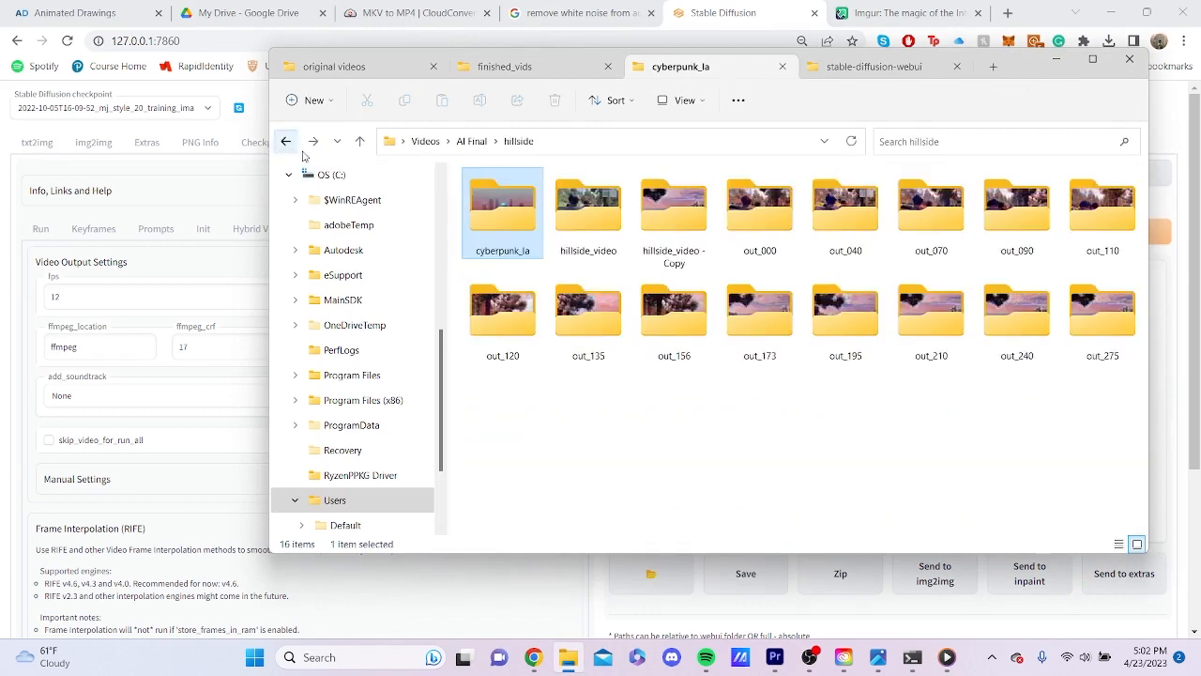
pyautogui.doubleClick(528, 222)
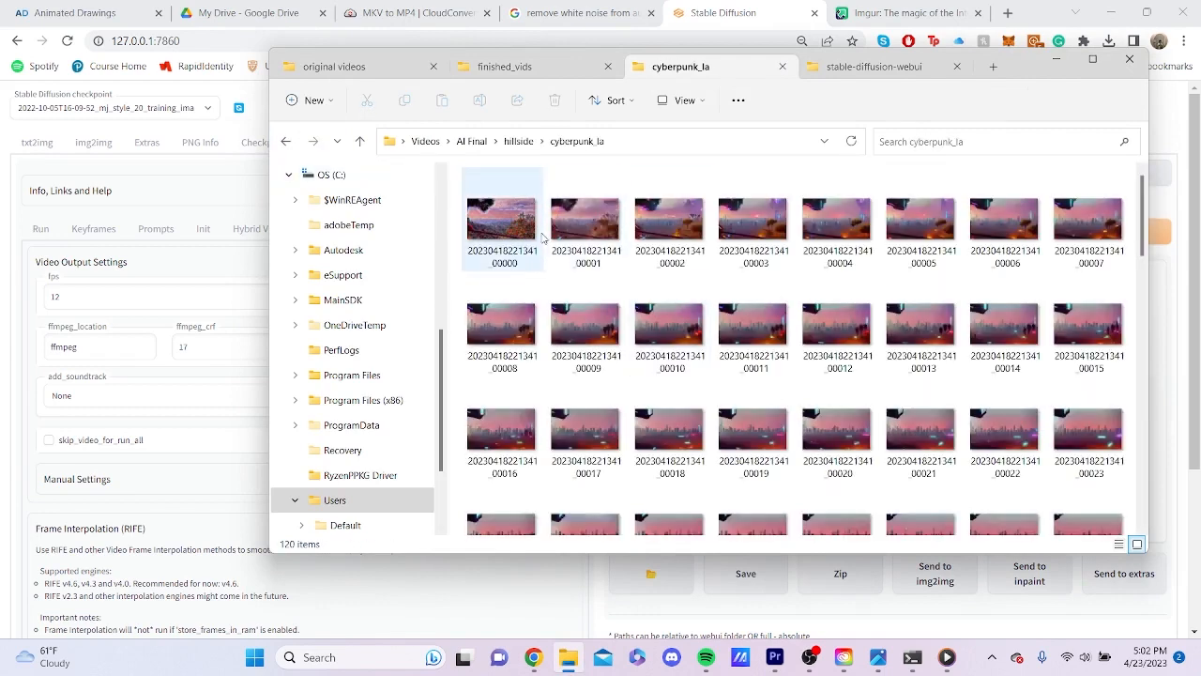
# View the stylized hillside frame 275.png in the photo viewer and close that viewer window
pyautogui.doubleClick(507, 216)
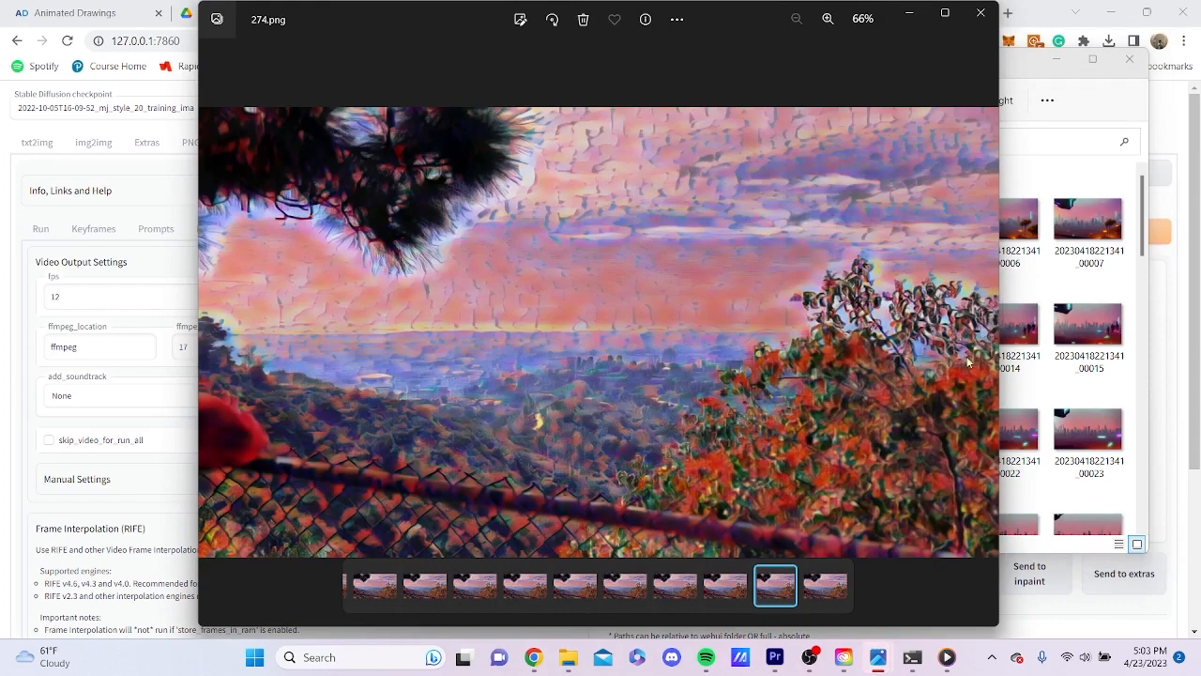
pyautogui.click(986, 335)
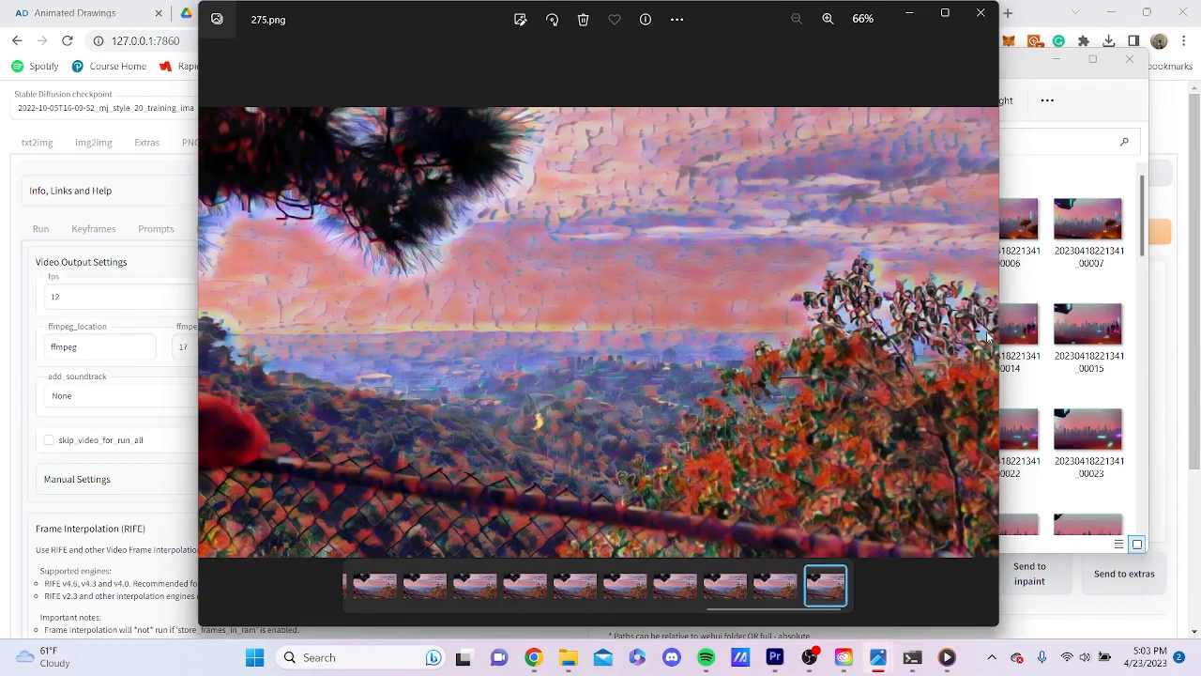
pyautogui.doubleClick(986, 335)
pyautogui.doubleClick(825, 364)
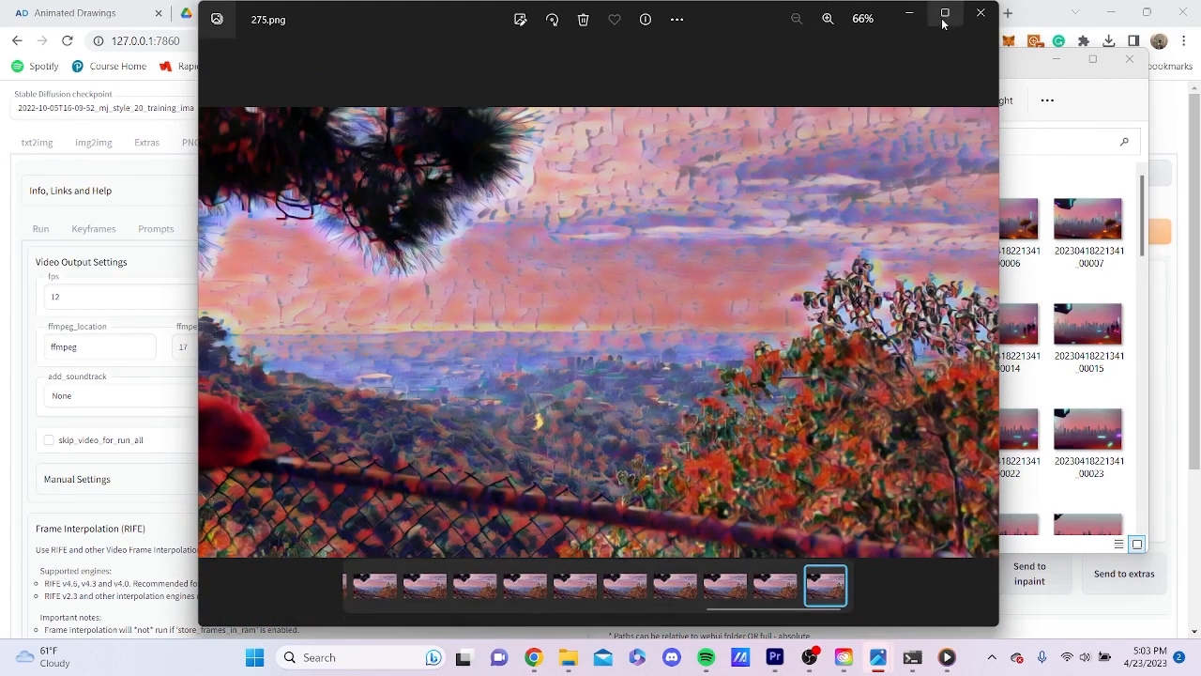
pyautogui.click(979, 10)
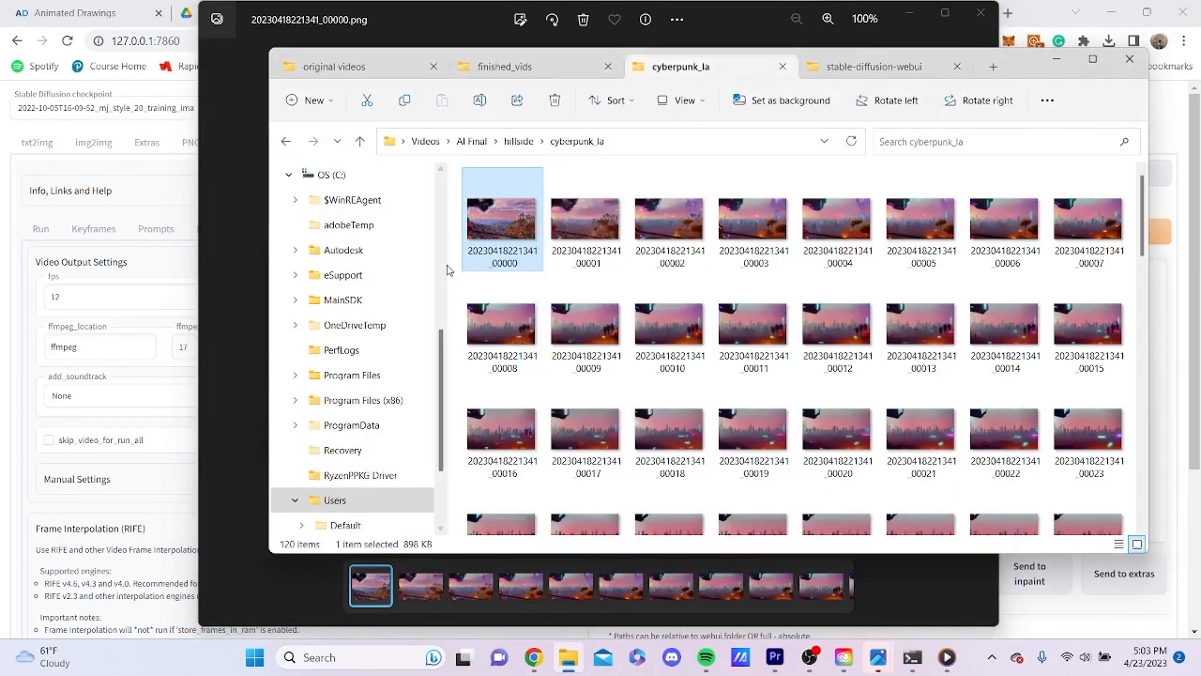
pyautogui.doubleClick(501, 218)
pyautogui.click(983, 334)
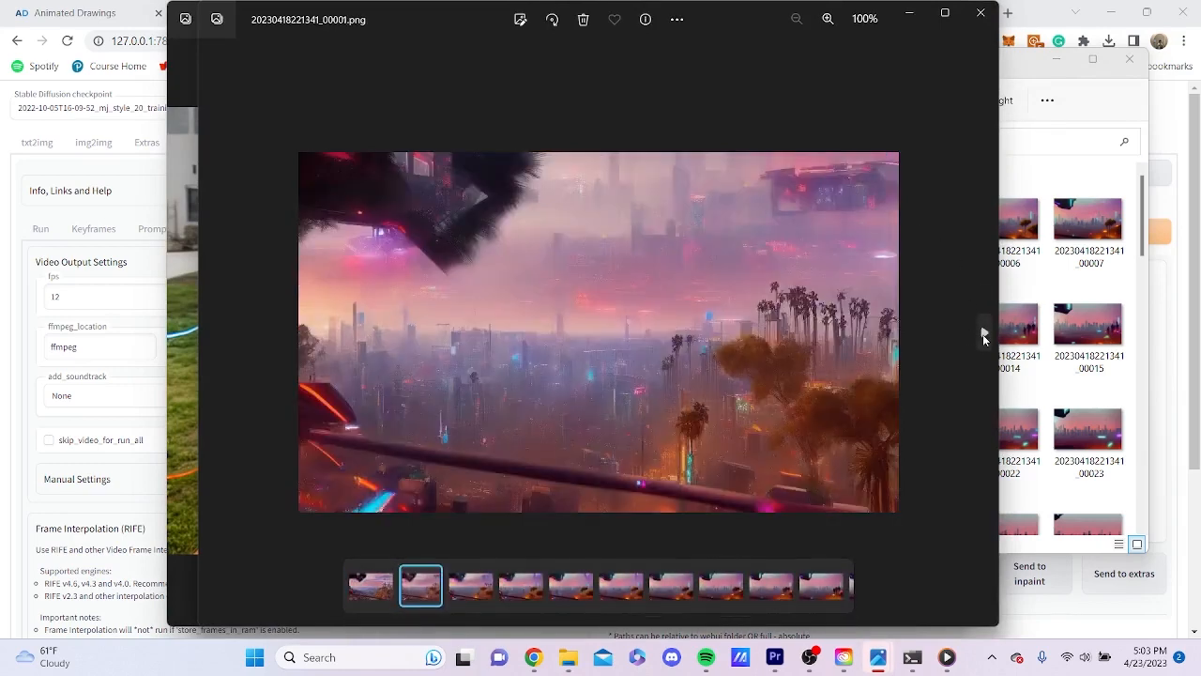
pyautogui.click(983, 334)
pyautogui.click(983, 334)
pyautogui.click(982, 334)
pyautogui.click(982, 335)
pyautogui.click(982, 334)
pyautogui.click(983, 334)
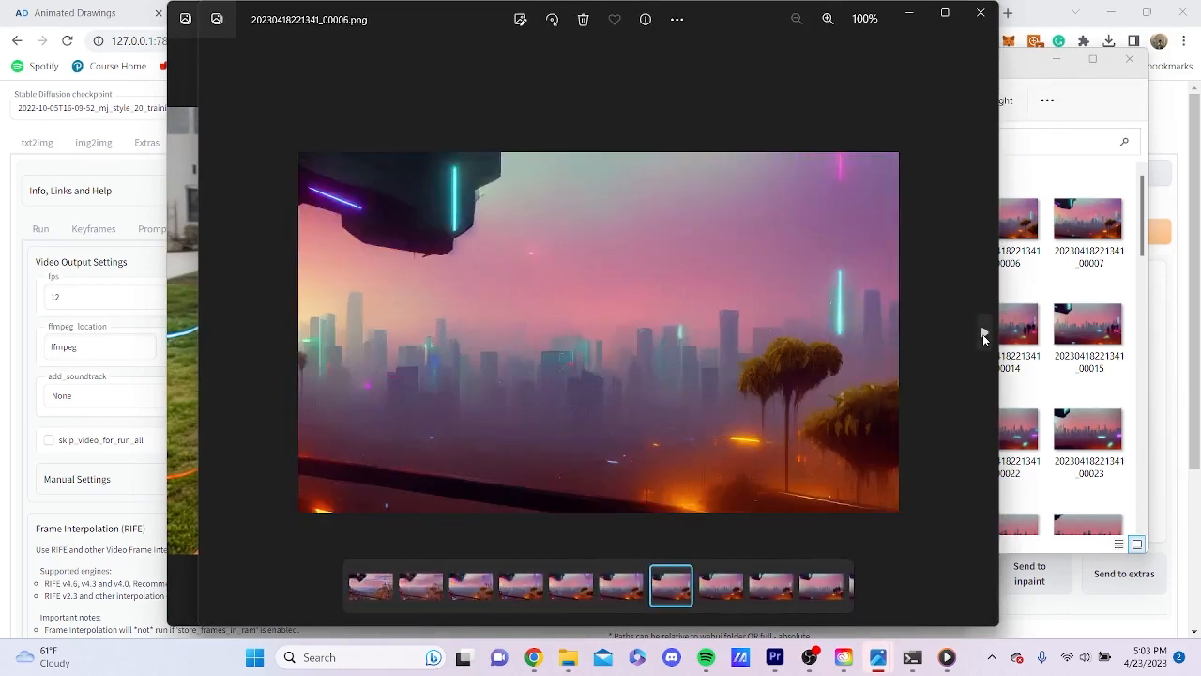
pyautogui.click(982, 334)
pyautogui.click(983, 334)
pyautogui.click(983, 334)
pyautogui.click(983, 334)
pyautogui.click(983, 334)
pyautogui.click(983, 334)
pyautogui.click(983, 334)
pyautogui.click(982, 334)
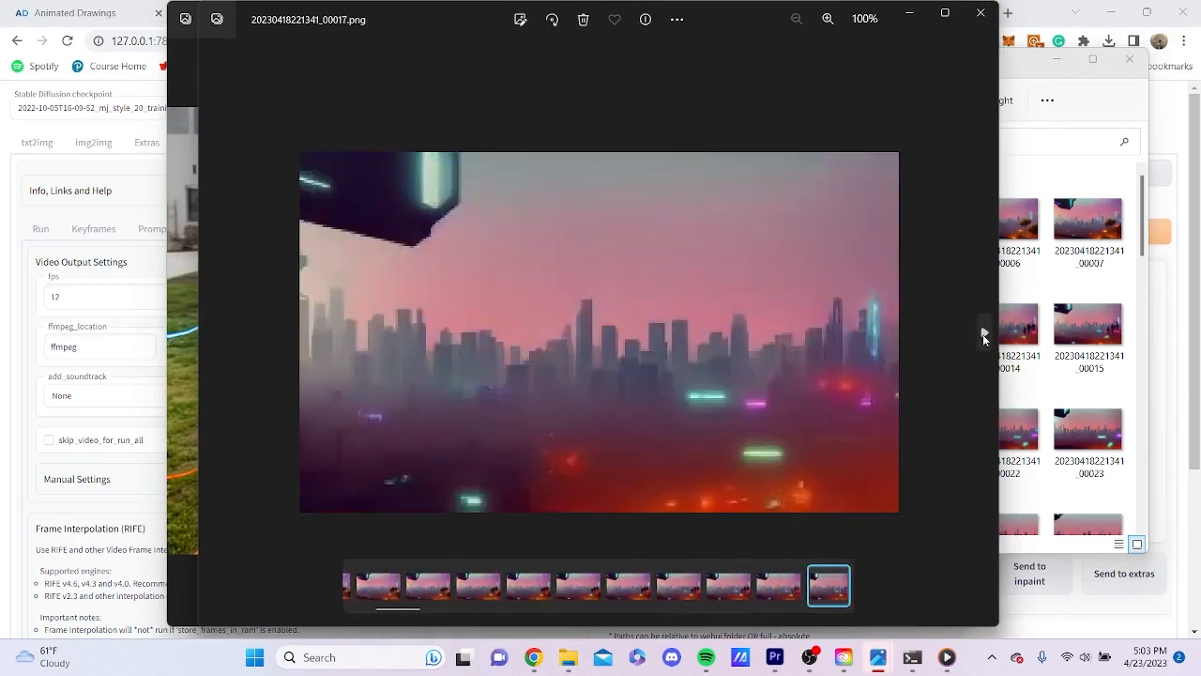
pyautogui.click(982, 334)
pyautogui.click(982, 334)
pyautogui.click(983, 334)
pyautogui.click(983, 334)
pyautogui.click(983, 334)
pyautogui.click(982, 334)
pyautogui.click(983, 334)
pyautogui.click(983, 334)
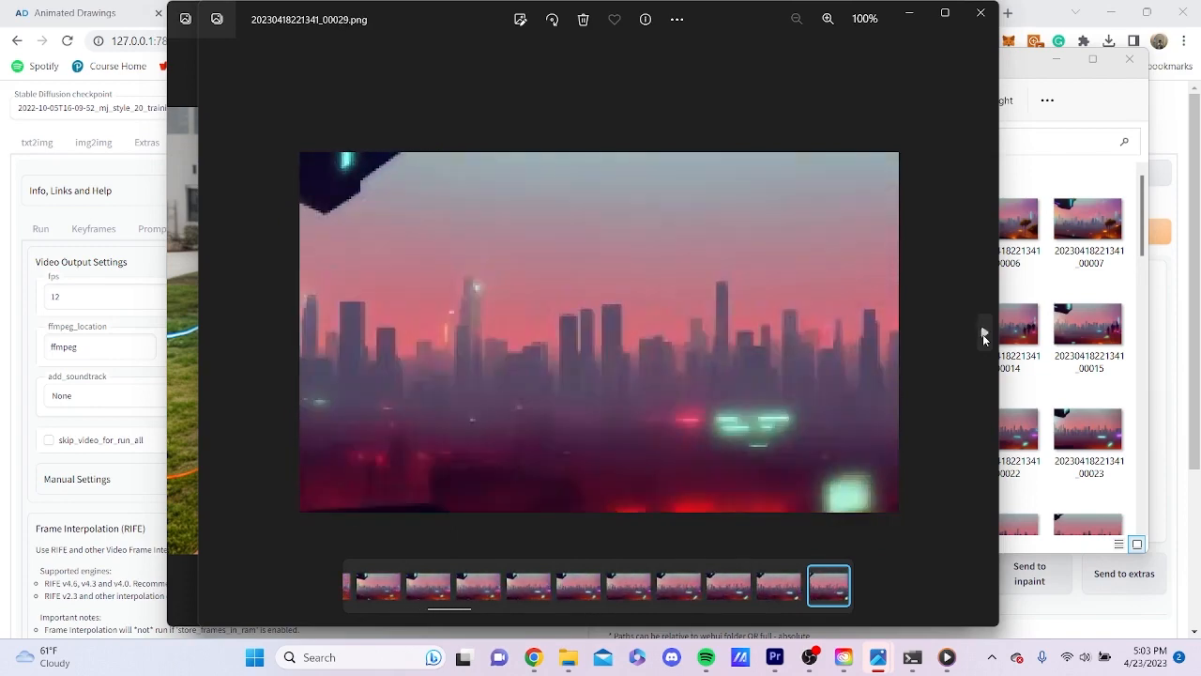
pyautogui.click(982, 334)
pyautogui.click(983, 334)
pyautogui.click(982, 334)
pyautogui.click(983, 334)
pyautogui.click(982, 335)
pyautogui.click(982, 334)
pyautogui.click(982, 334)
pyautogui.click(982, 334)
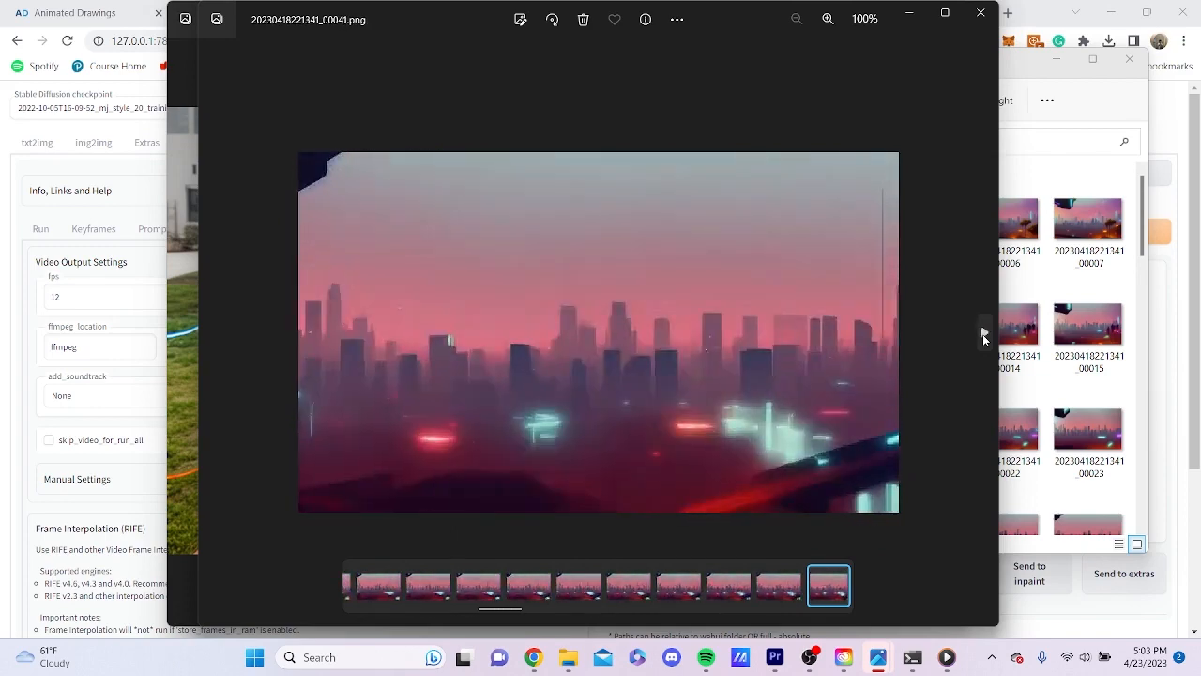
pyautogui.click(982, 335)
pyautogui.click(983, 334)
pyautogui.click(983, 334)
pyautogui.click(982, 334)
pyautogui.click(983, 334)
pyautogui.click(982, 335)
pyautogui.click(983, 334)
pyautogui.click(982, 334)
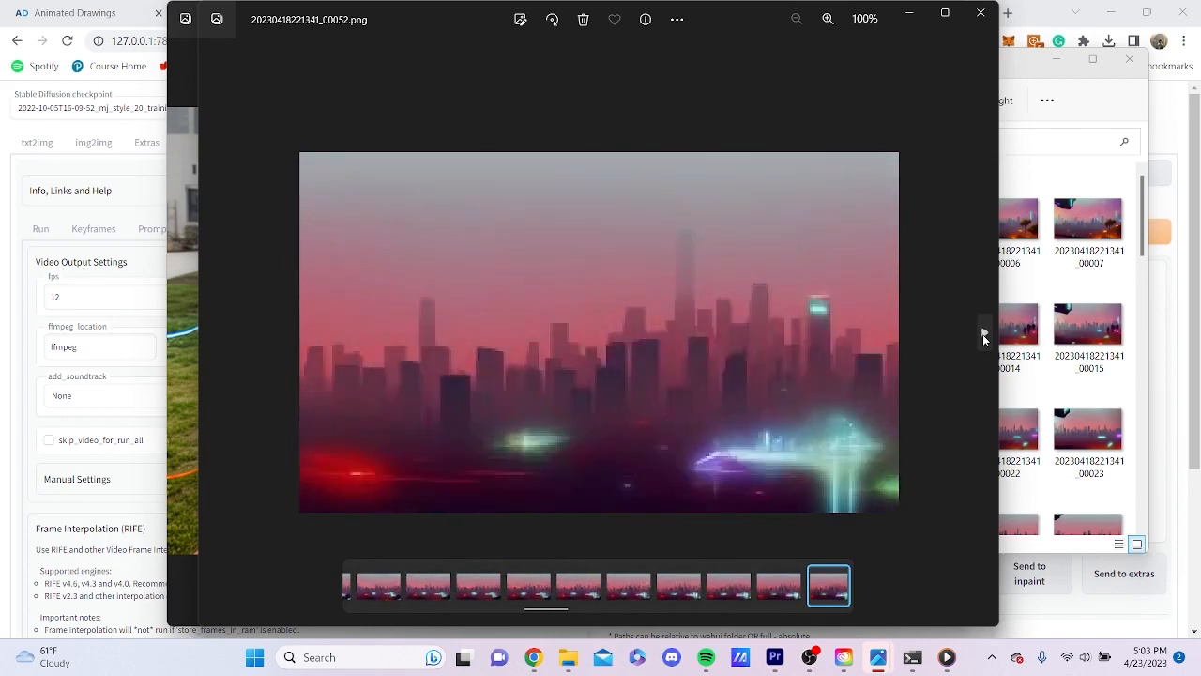
pyautogui.click(982, 334)
pyautogui.click(982, 334)
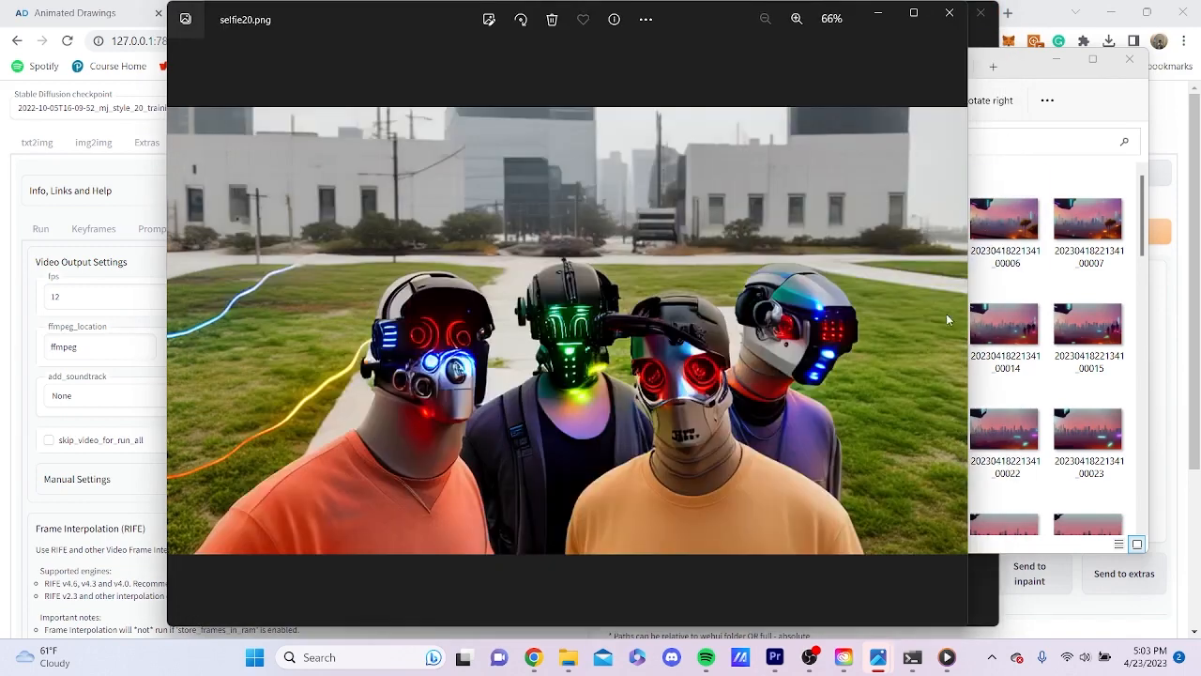
pyautogui.click(1004, 230)
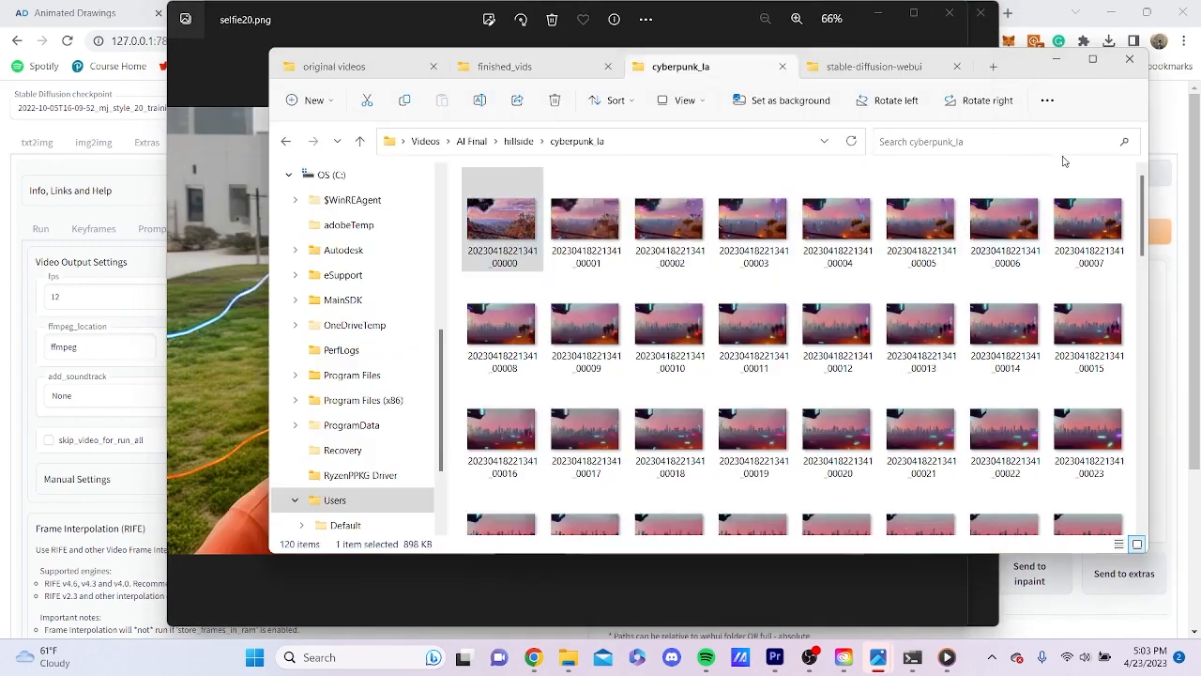
pyautogui.scroll(-10, 978, 288)
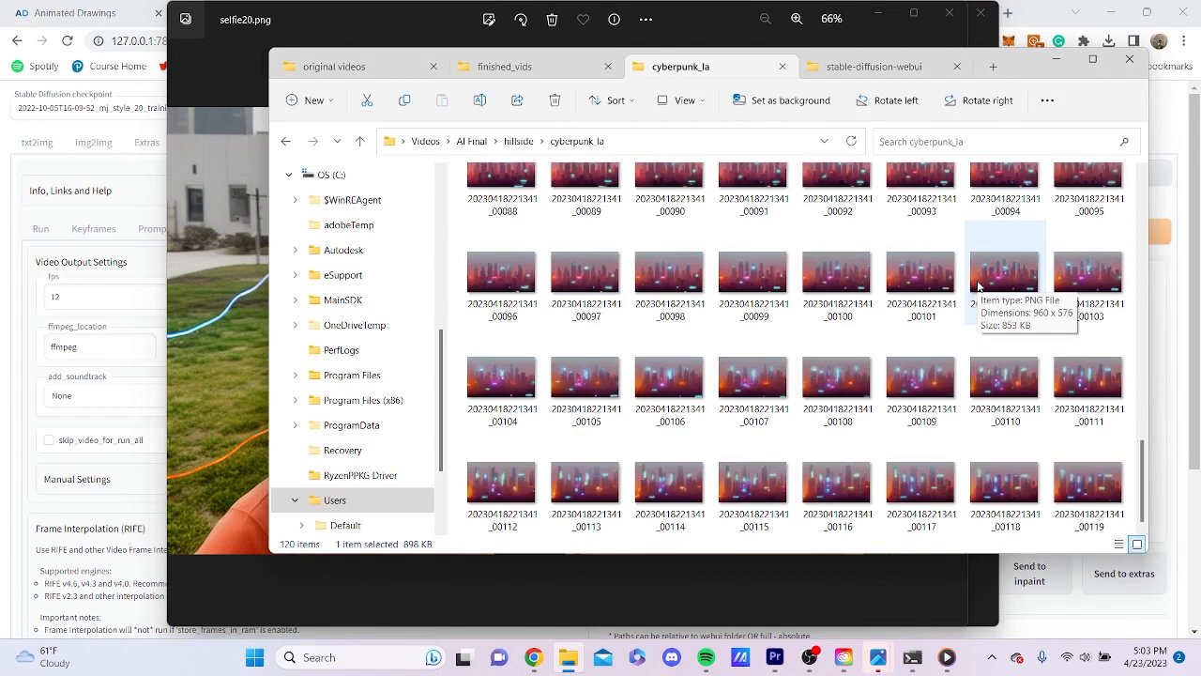
pyautogui.click(288, 142)
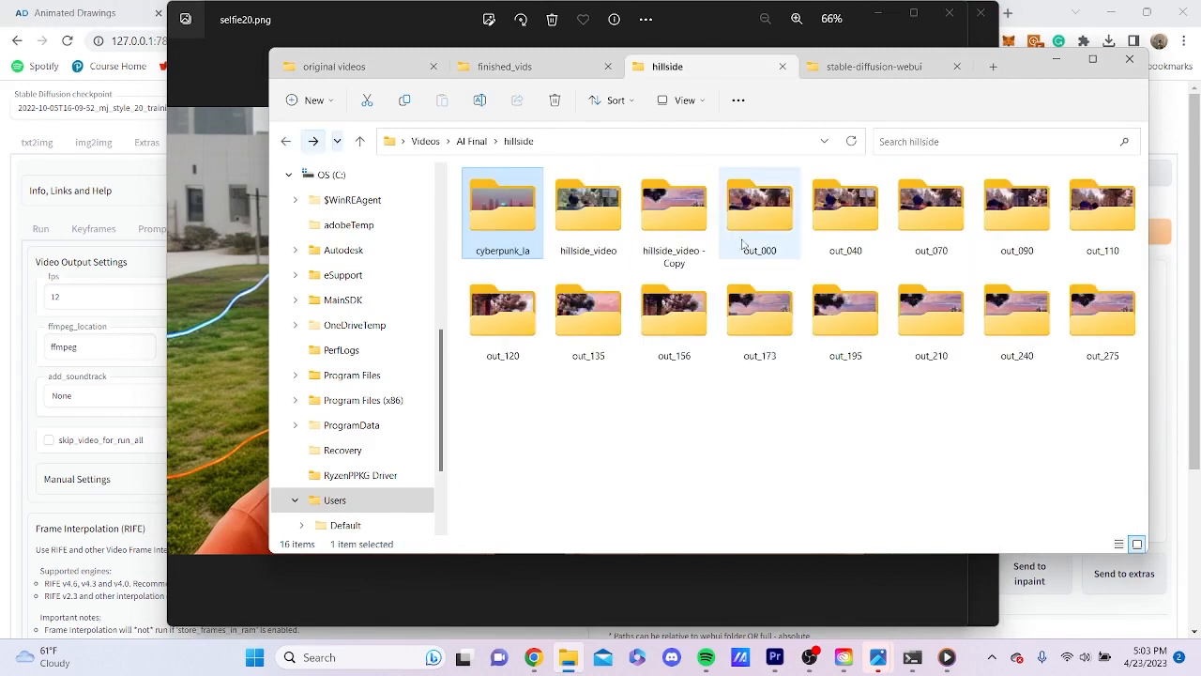
pyautogui.doubleClick(489, 217)
pyautogui.scroll(-5, 639, 281)
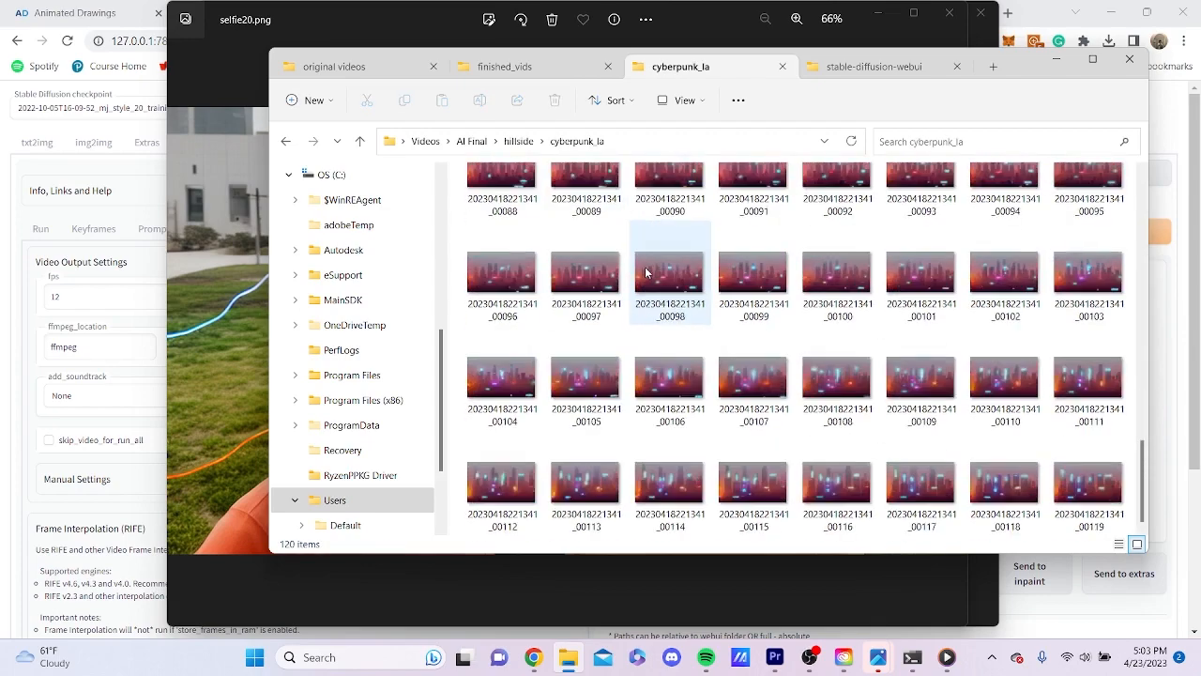
pyautogui.scroll(10, 659, 275)
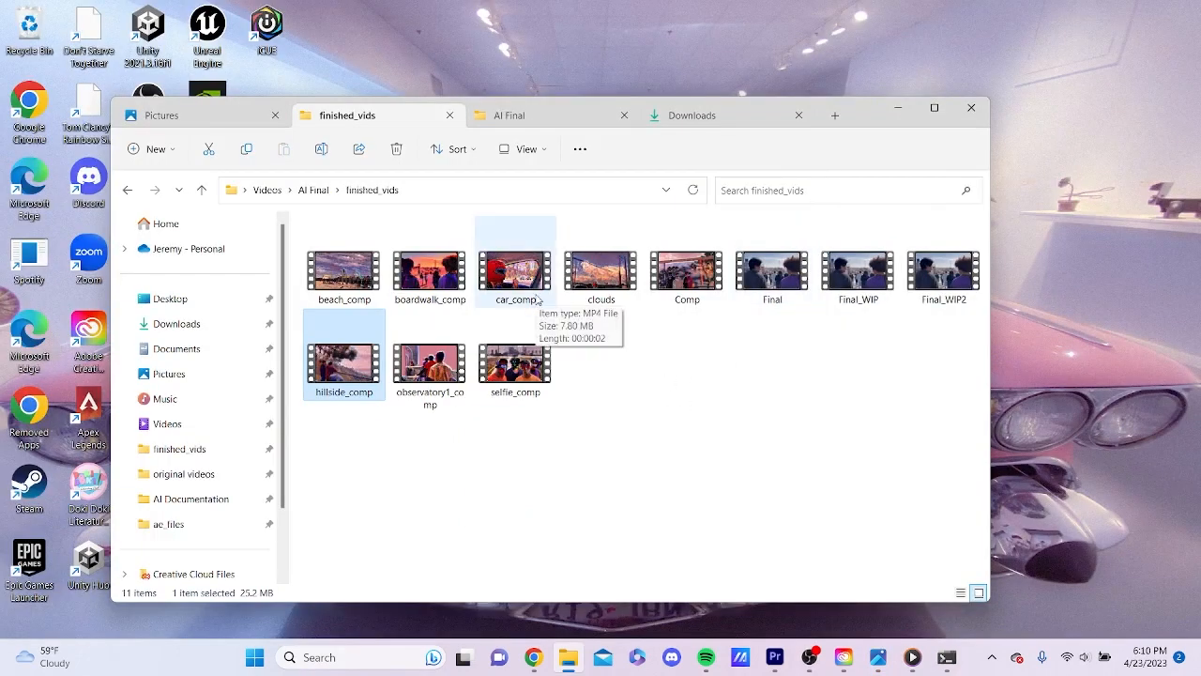
# Play the car_comp video from the finished_vids folder
pyautogui.doubleClick(518, 276)
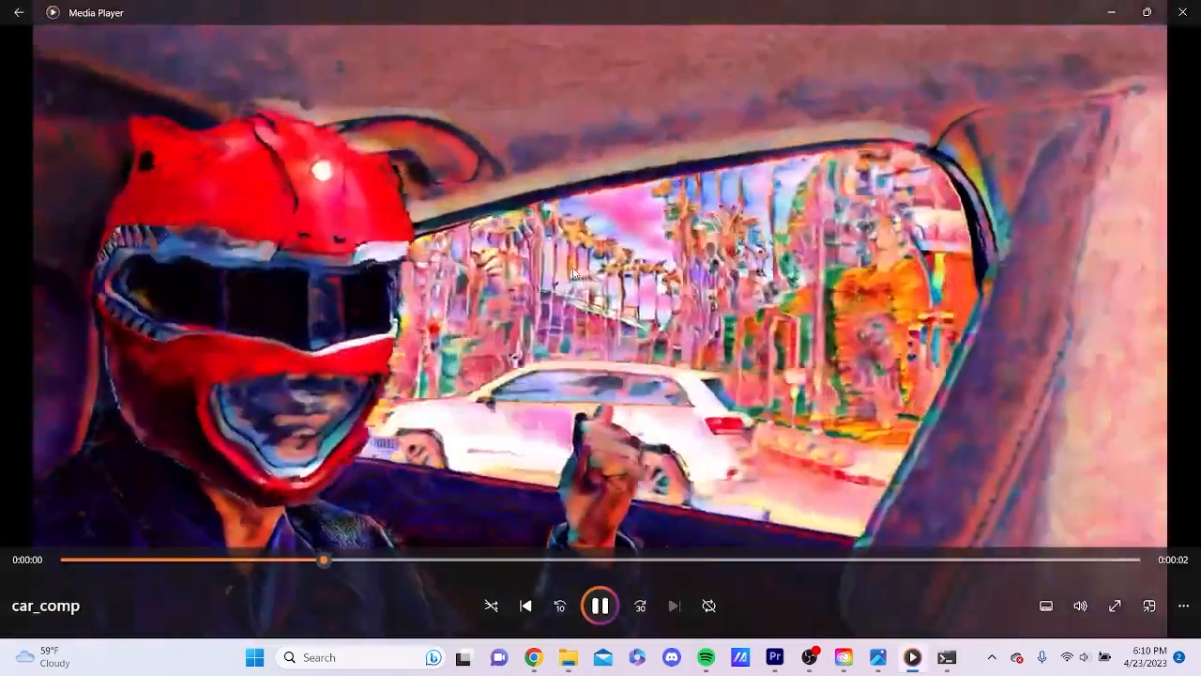